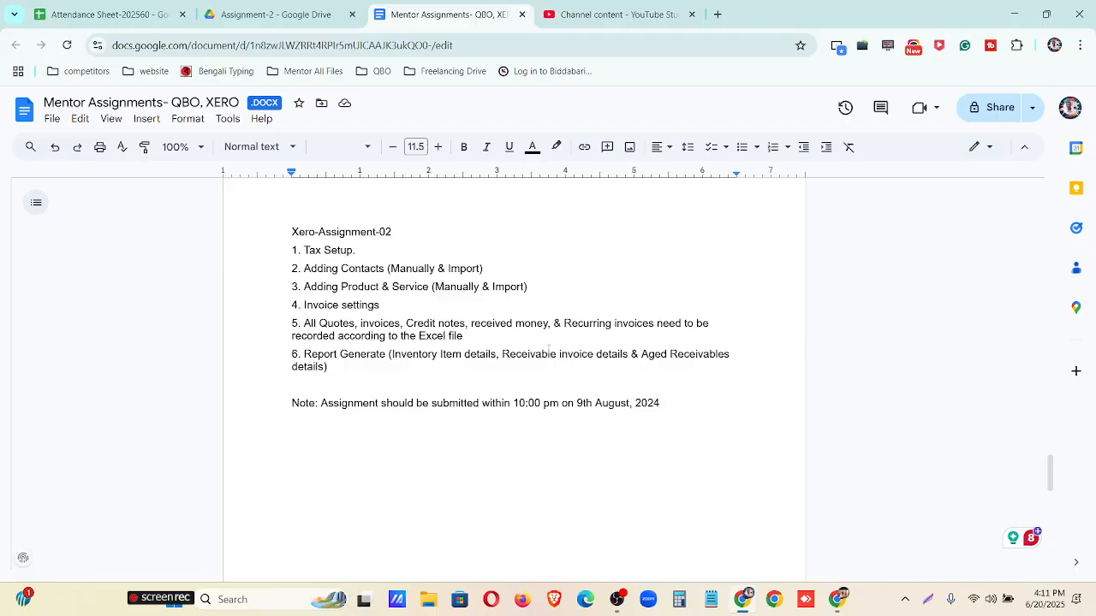
Switch to the Xero organisation Zenova Computers Ltd-SHOHAN 60 and open its tax rates in the advanced accounting settings.
click(274, 14)
click(845, 599)
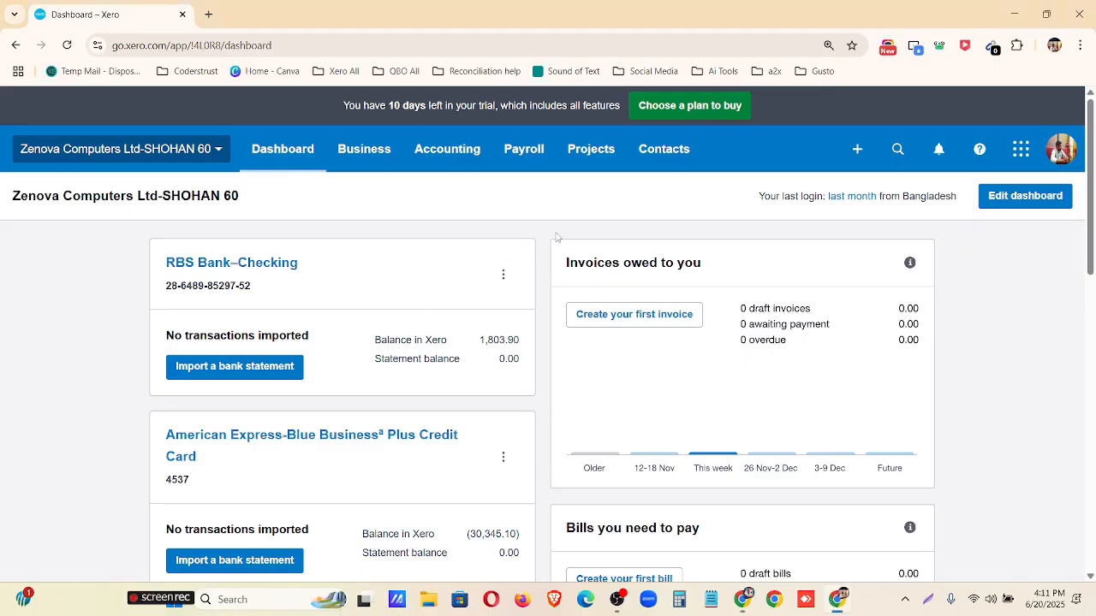
scroll(557, 249, down, 4)
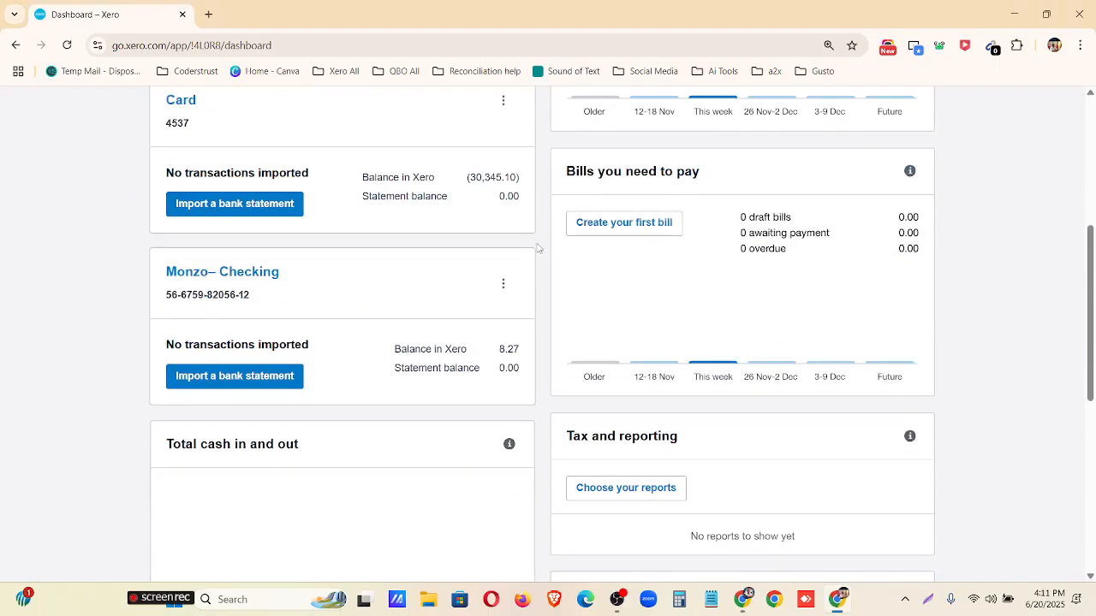
scroll(543, 274, up, 4)
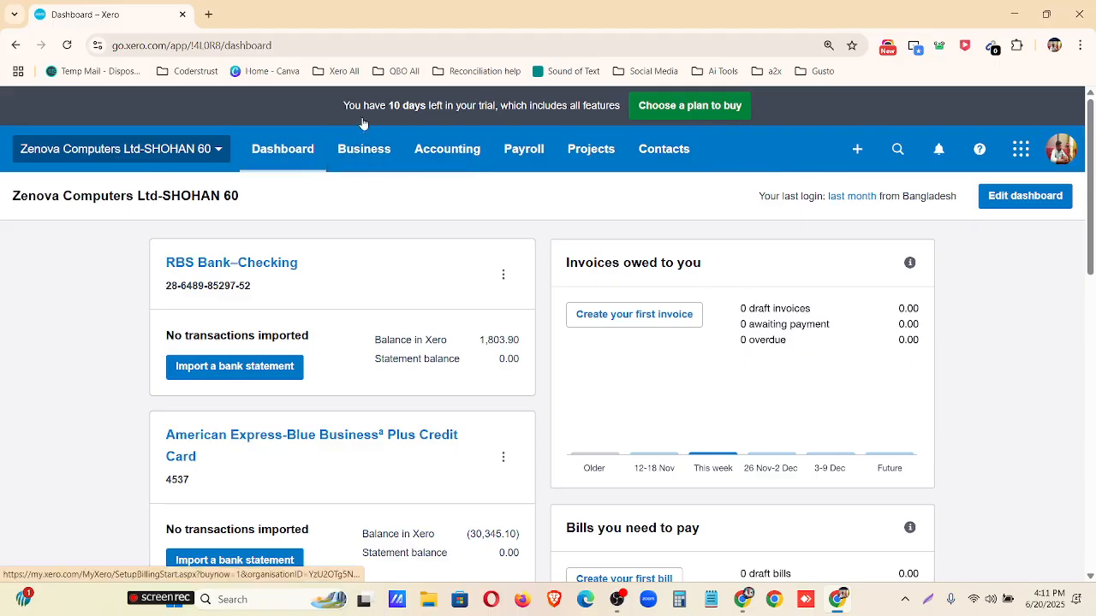
click(444, 153)
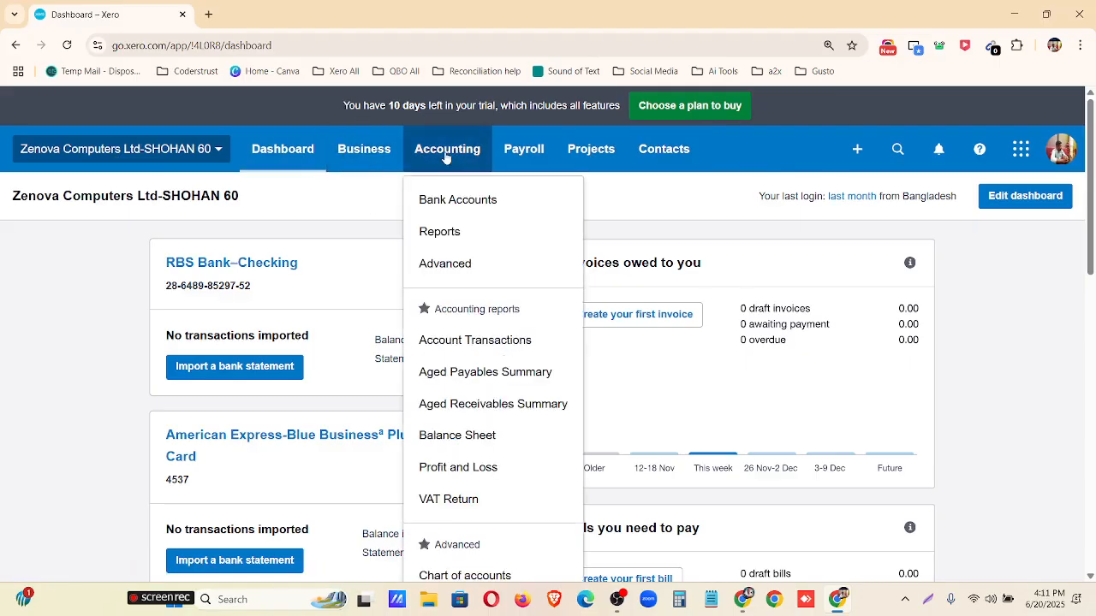
click(448, 261)
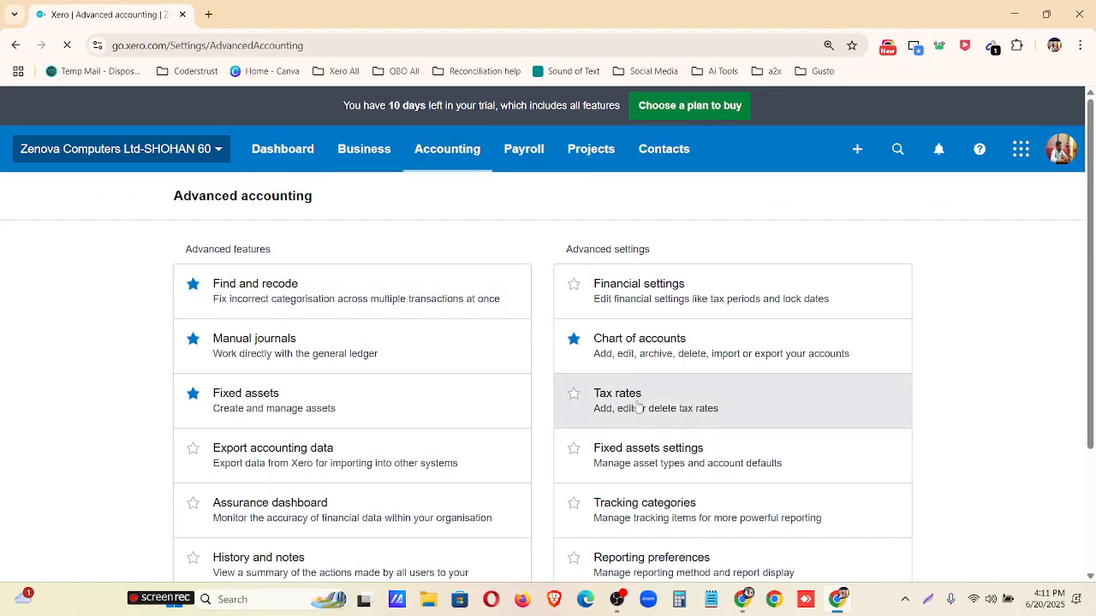
click(622, 407)
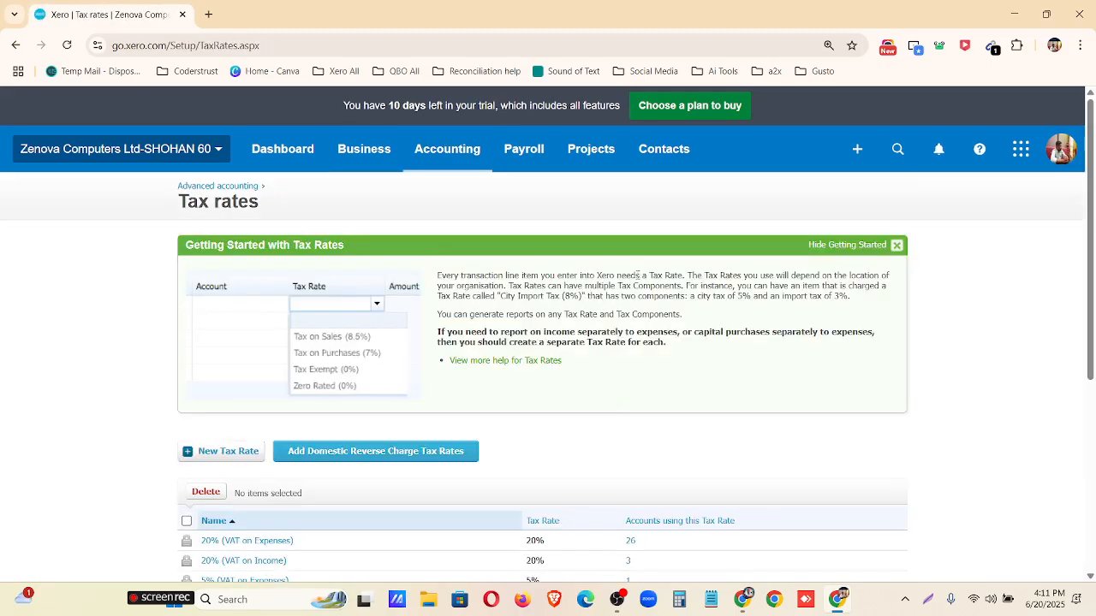
Hide the Getting Started guide on the Tax rates page and look through the full list of rates.
click(897, 245)
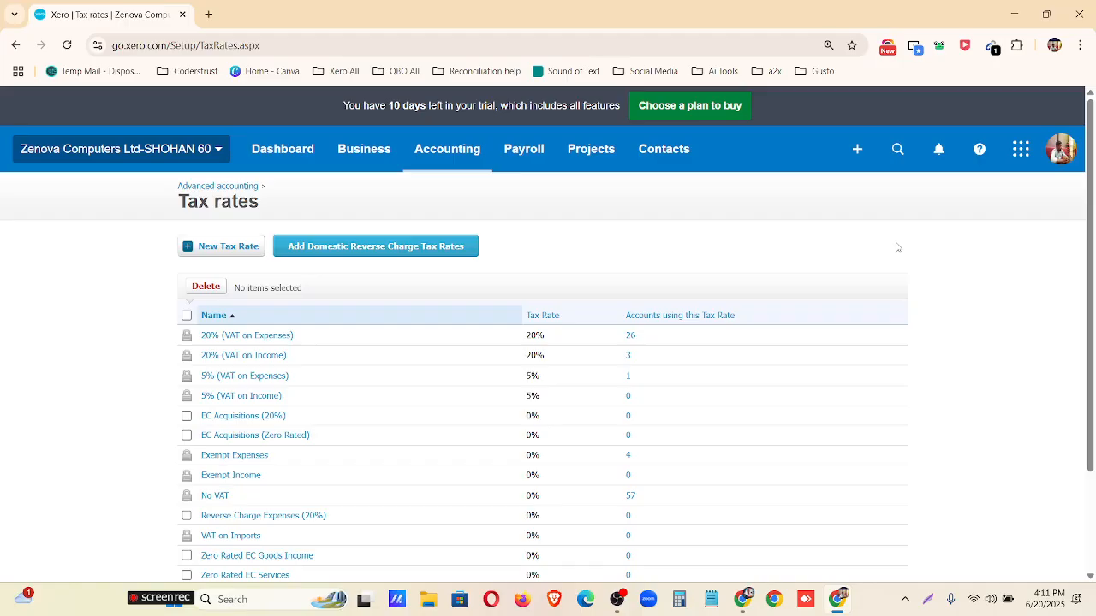
scroll(514, 334, down, 2)
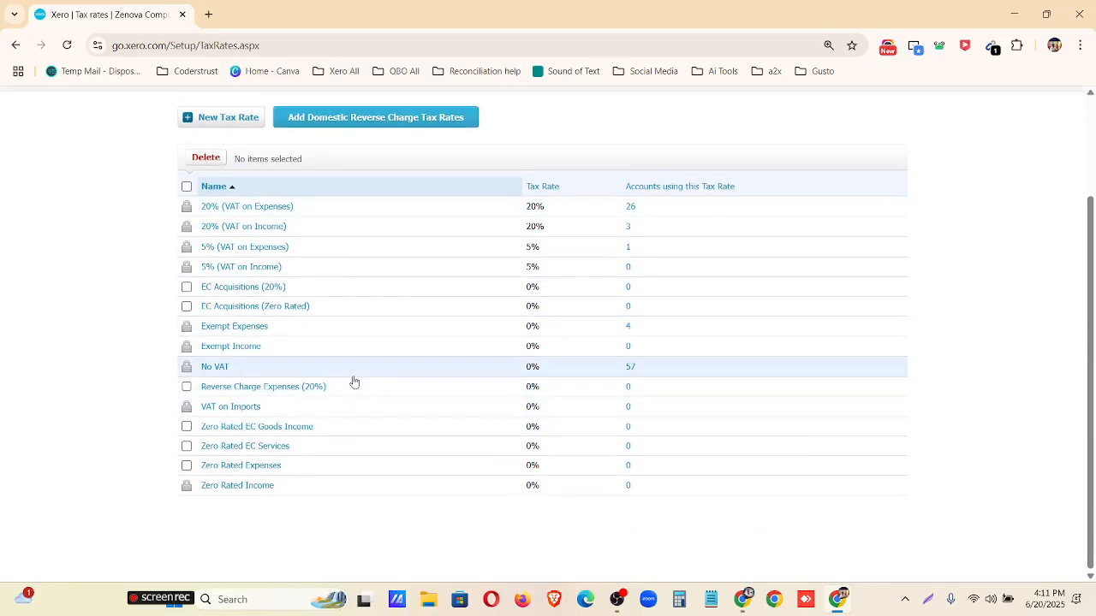
scroll(354, 383, up, 2)
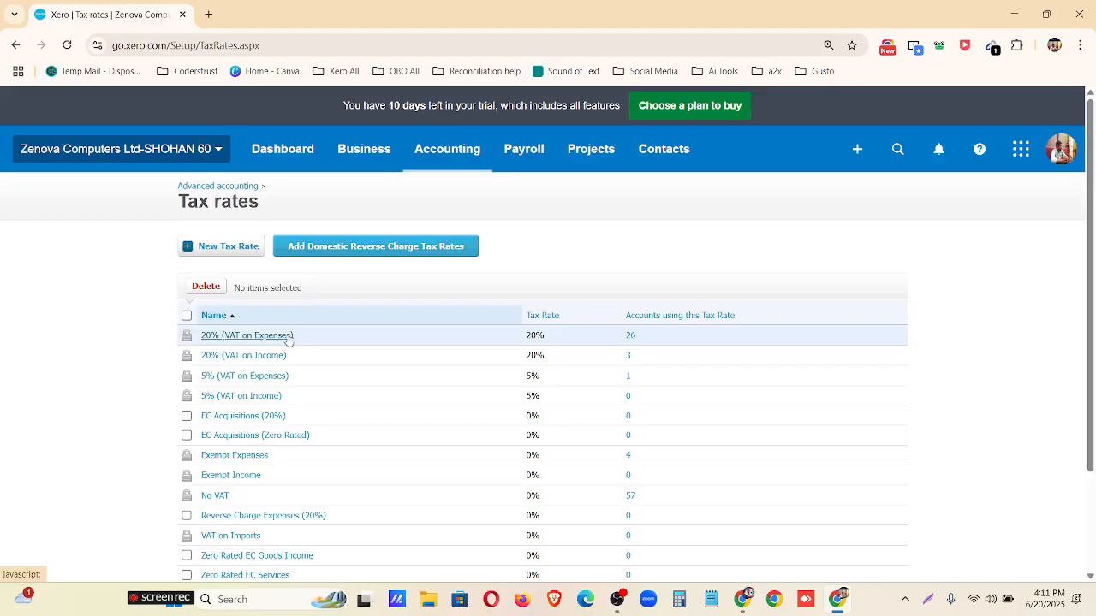
Open the 20% (VAT on Expenses) rate, examine its display name, tax type, component and percentage, and close it without saving.
mouse_move(187, 345)
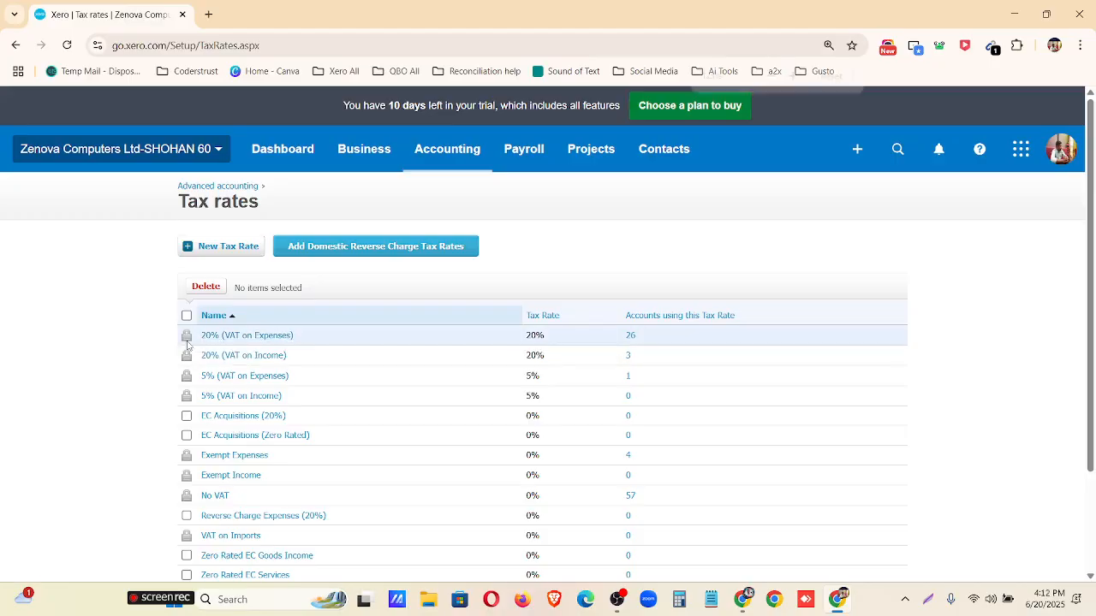
key(ctrl+plus)
key(ctrl+plus)
key(ctrl+plus)
scroll(214, 353, down, 1)
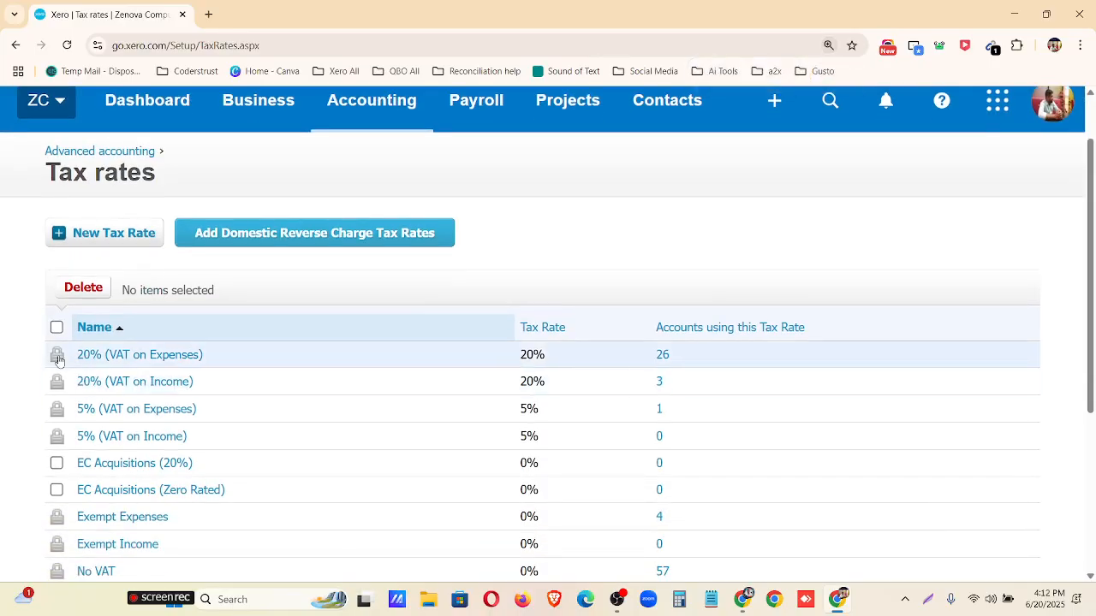
click(142, 357)
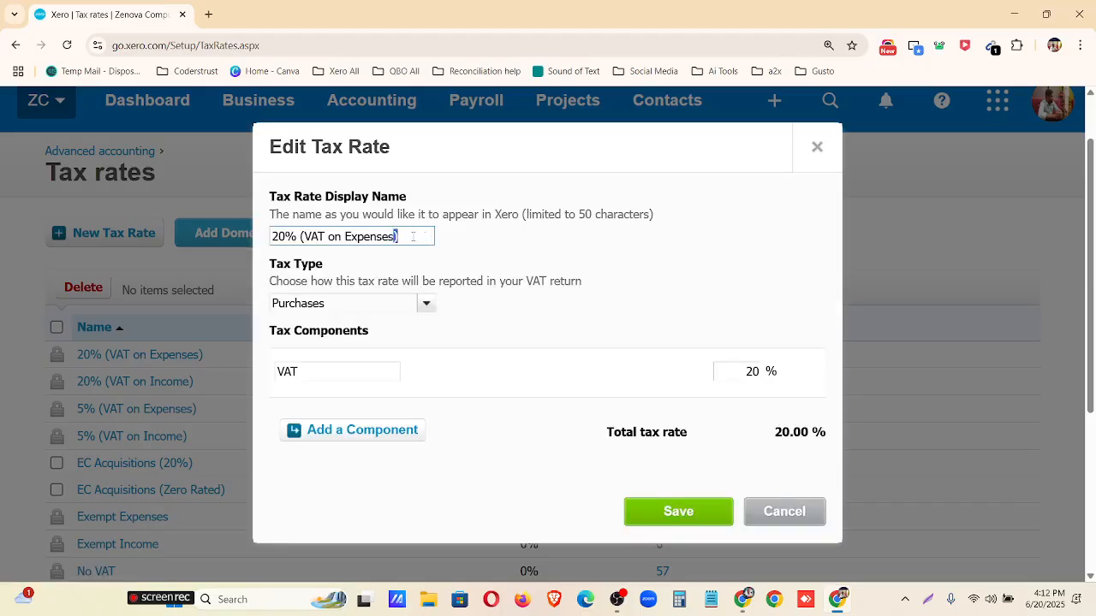
drag(413, 236, 293, 260)
click(426, 304)
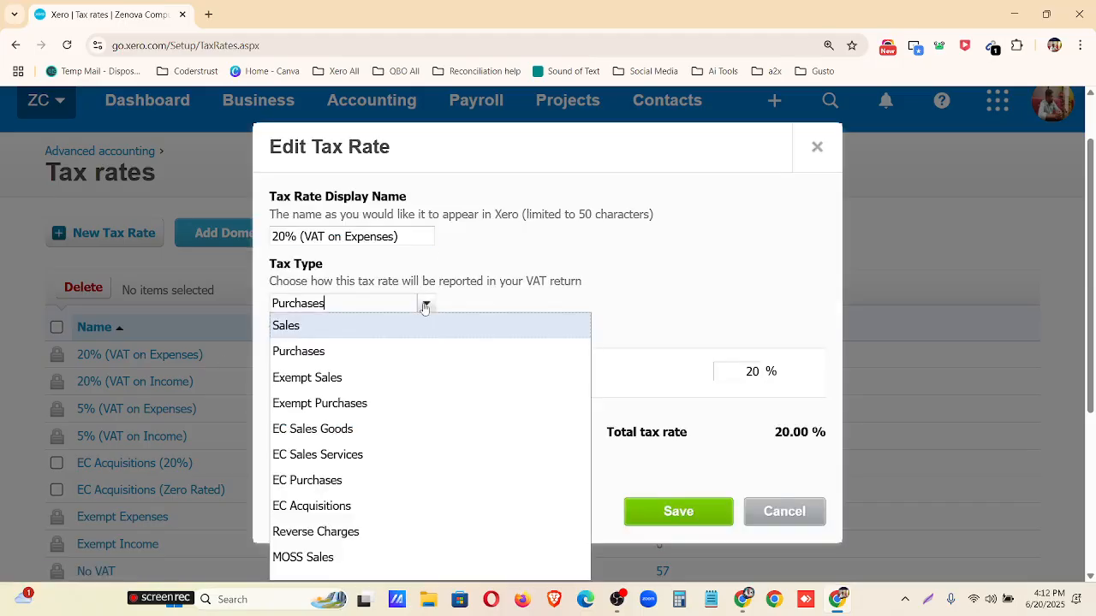
click(426, 305)
drag(343, 377, 276, 373)
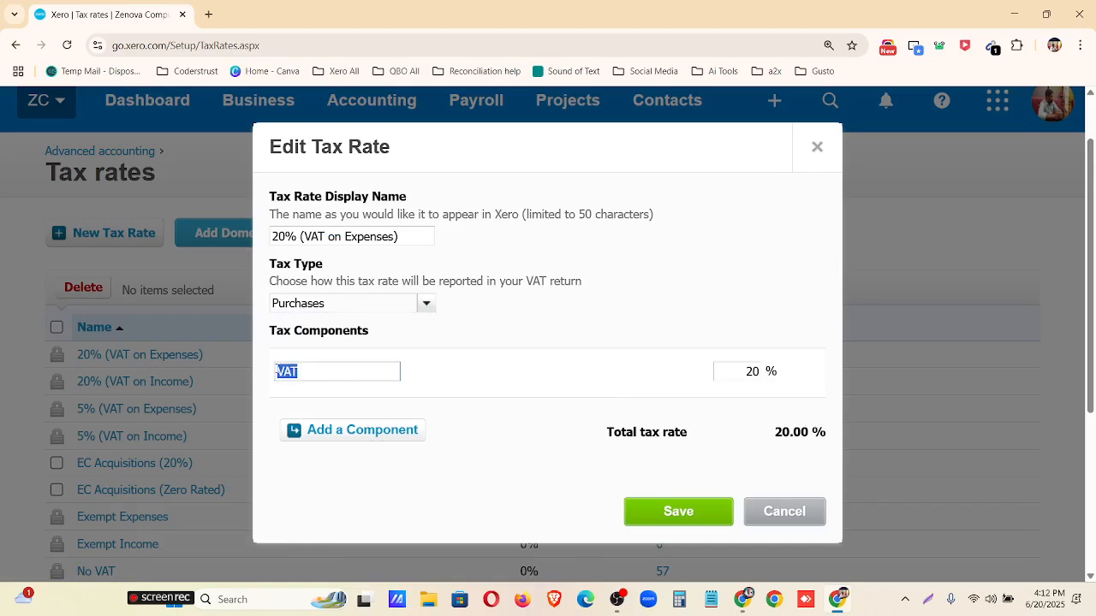
drag(751, 370, 765, 377)
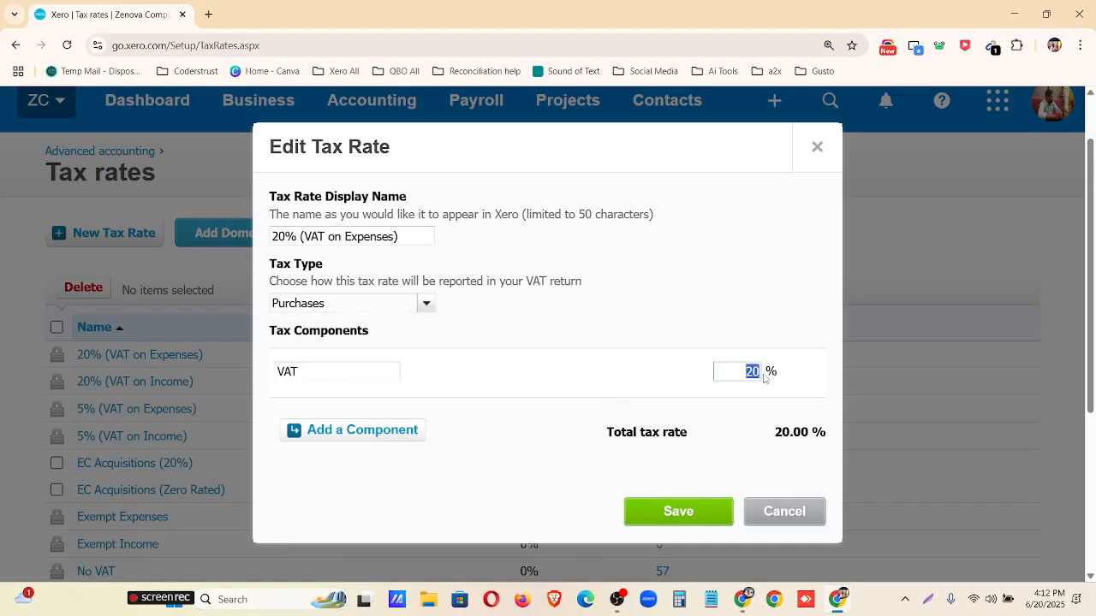
click(818, 147)
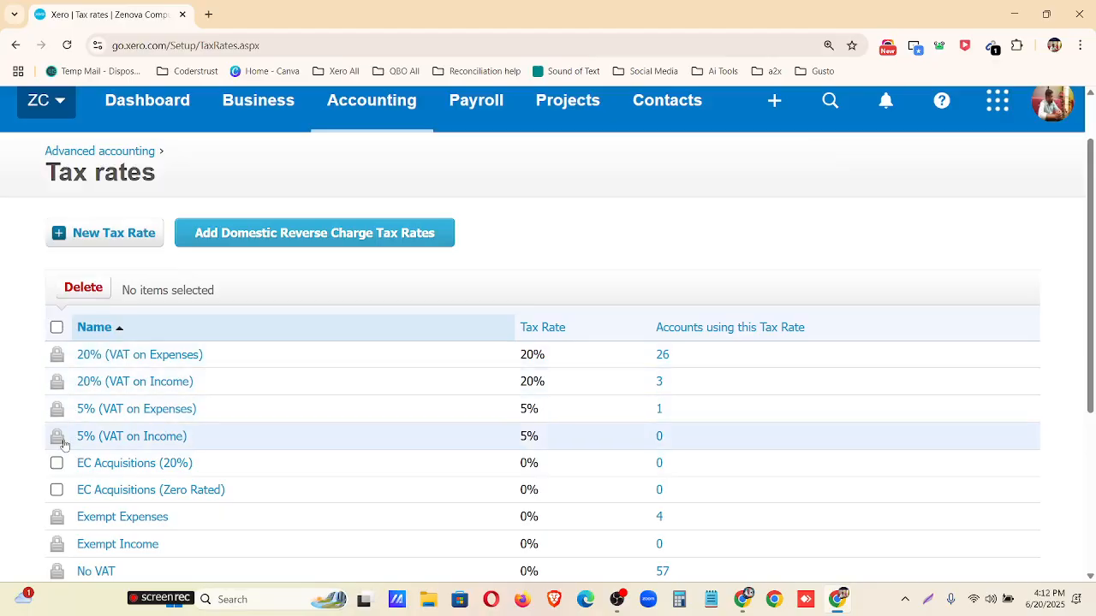
Select the EC Acquisitions (20%) tax rate as a candidate for deletion and clear the selection again.
scroll(67, 408, down, 1)
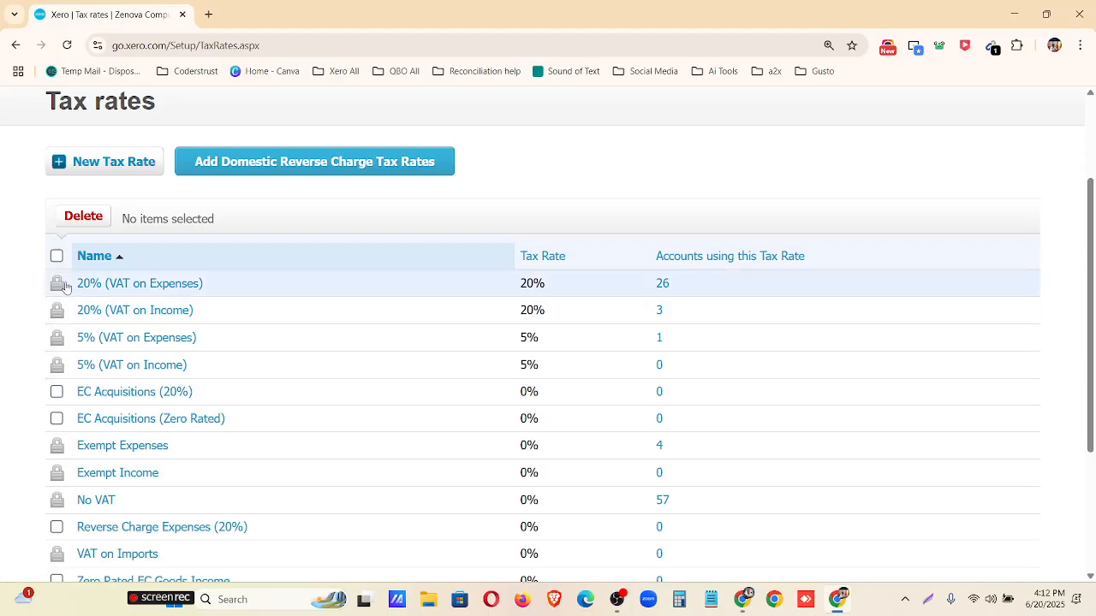
click(56, 393)
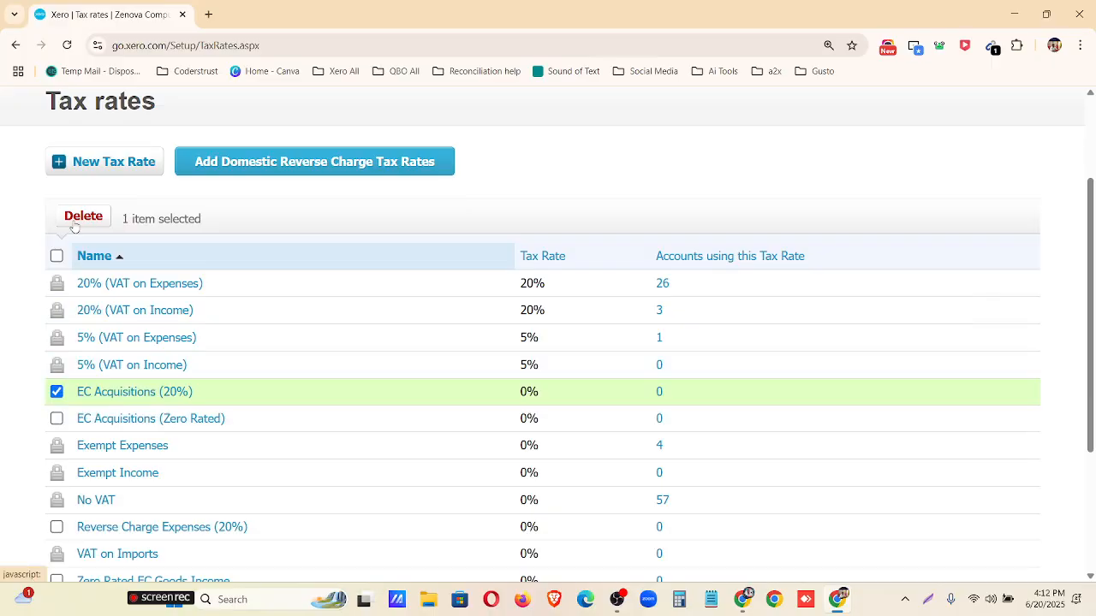
click(57, 392)
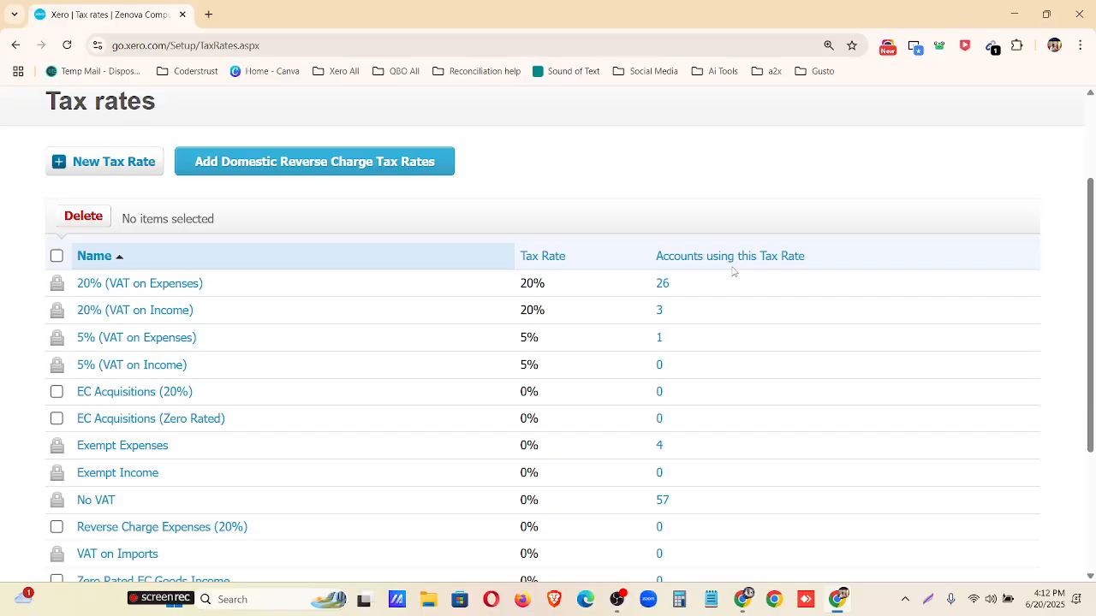
Duplicate the Tax rates browser tab and open the chart of accounts in the copy.
scroll(385, 282, up, 3)
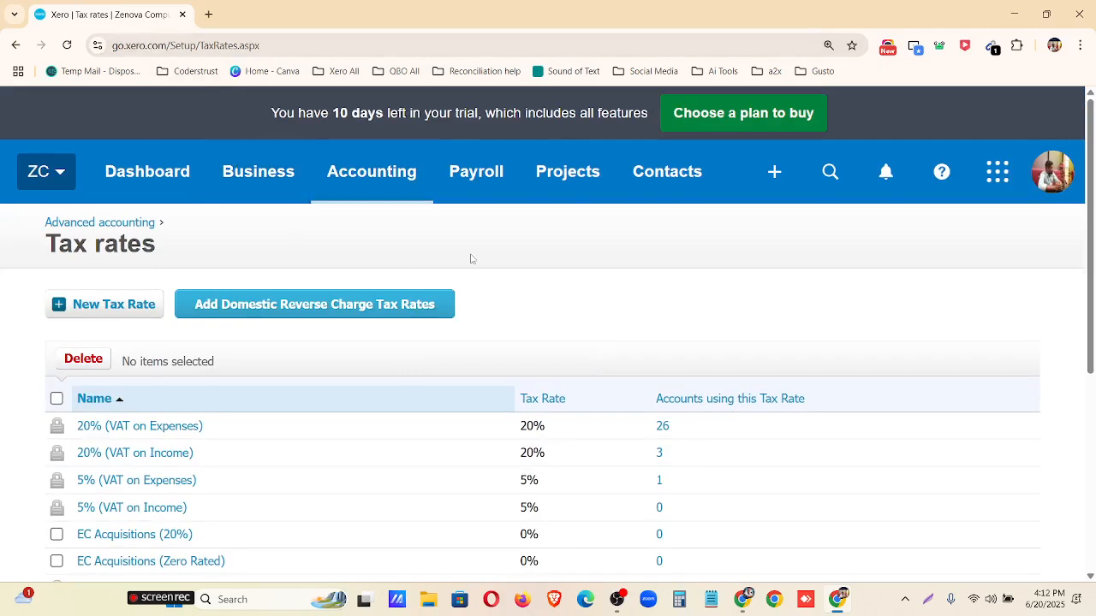
key(ctrl+minus)
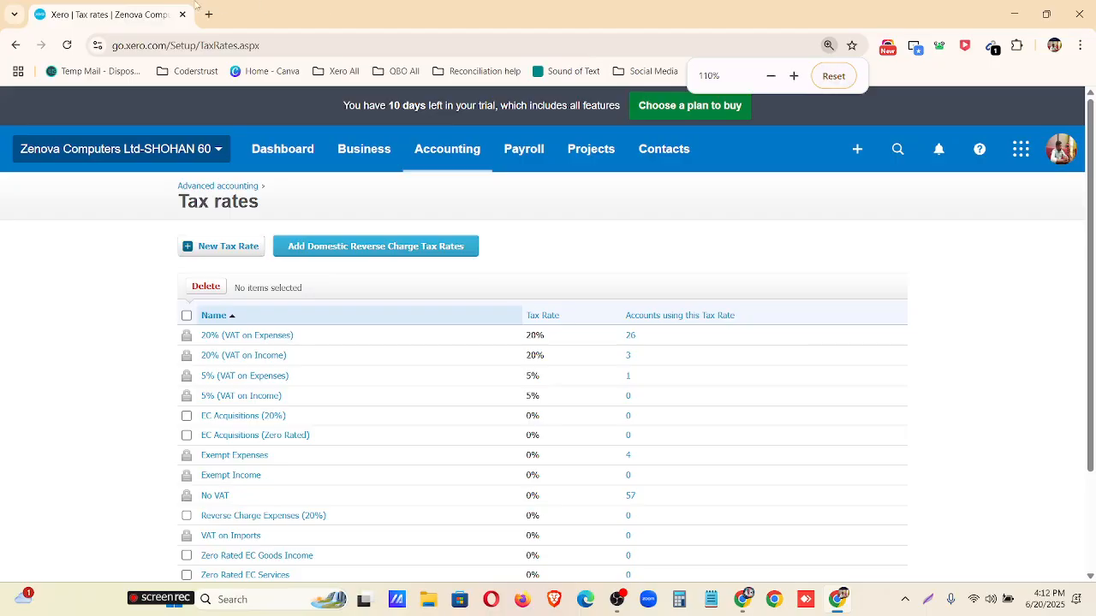
right_click(127, 11)
click(196, 135)
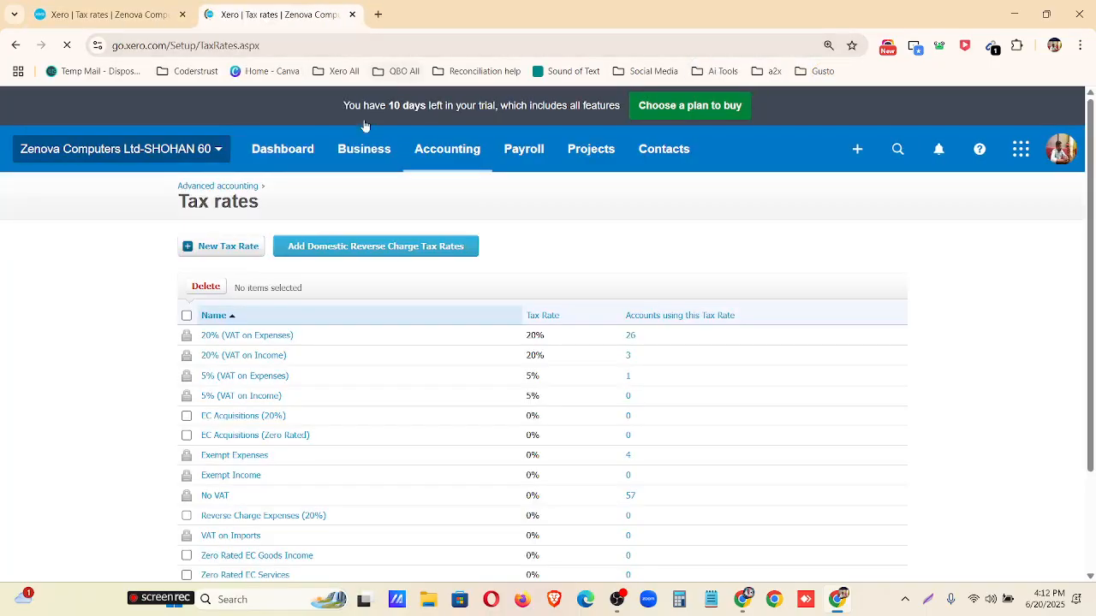
click(430, 162)
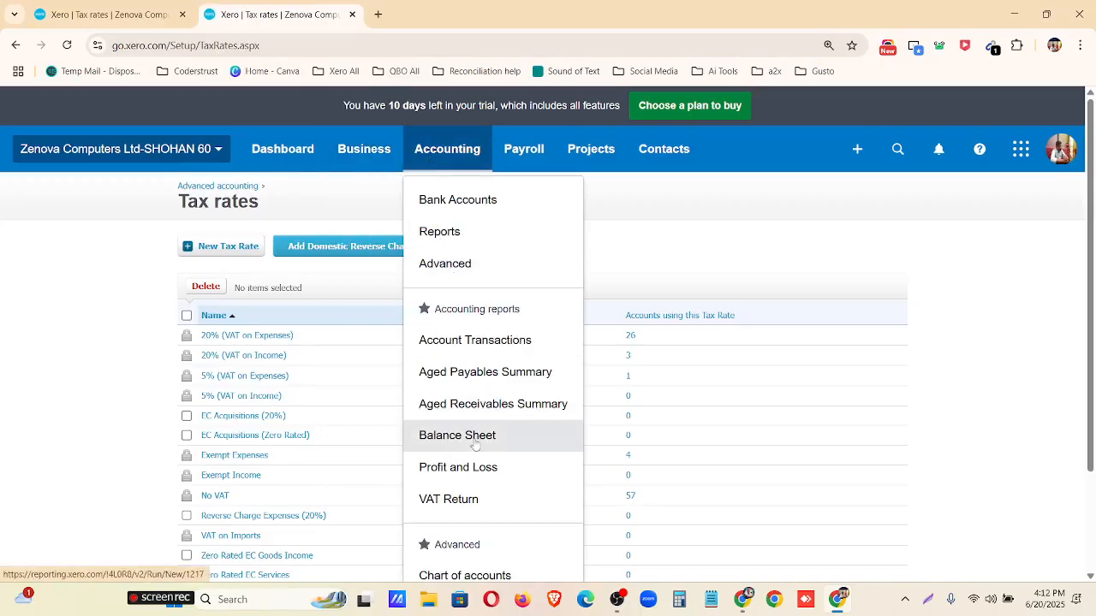
click(479, 574)
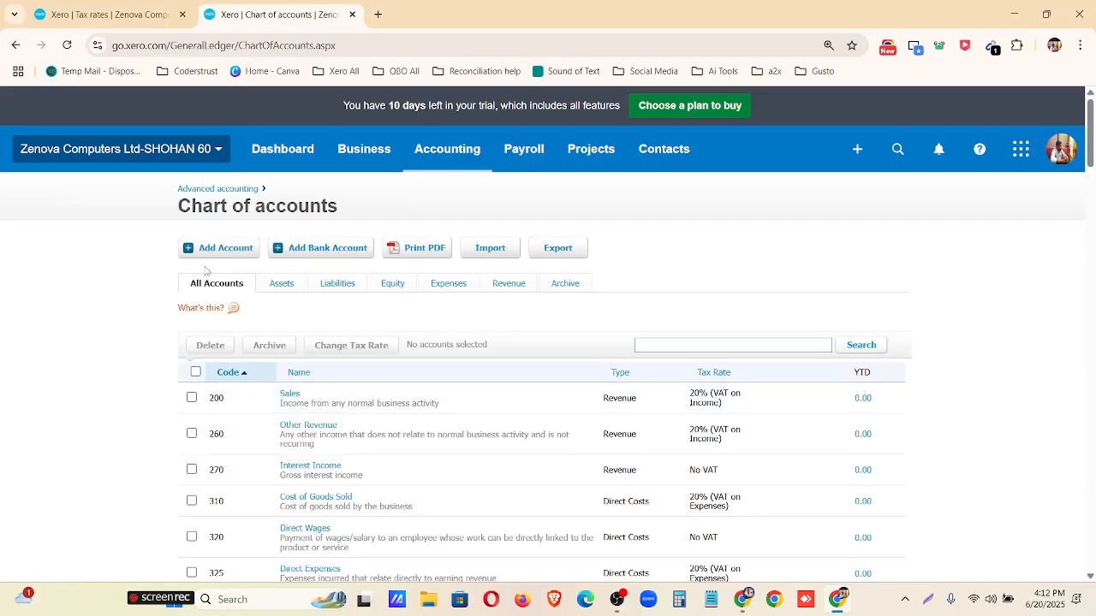
Open a new account form, examine which default tax settings it offers, and close it without saving.
click(214, 248)
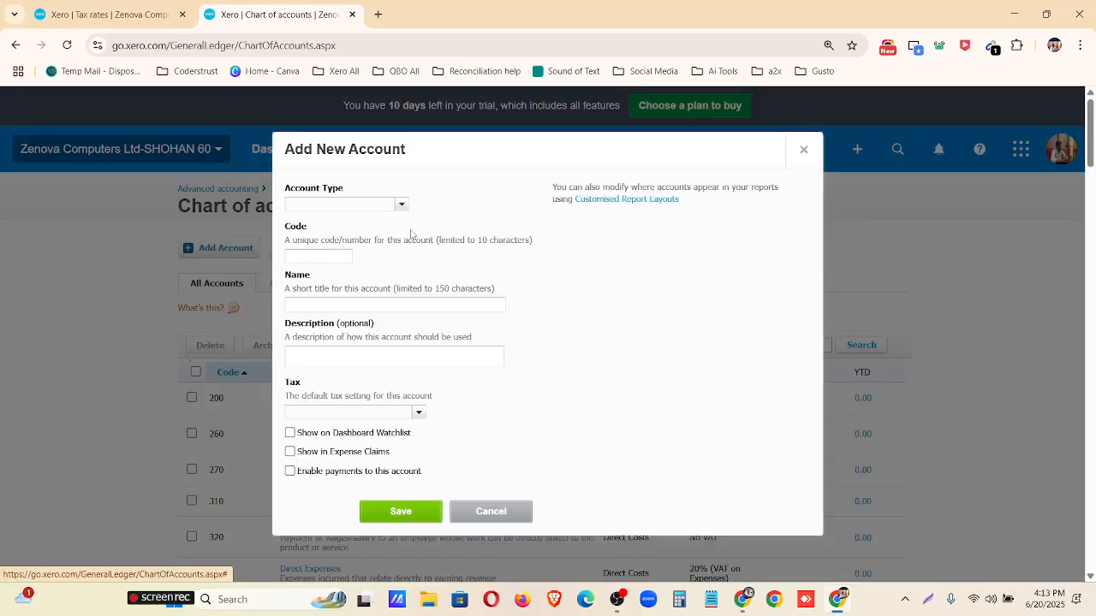
scroll(304, 336, down, 1)
click(418, 342)
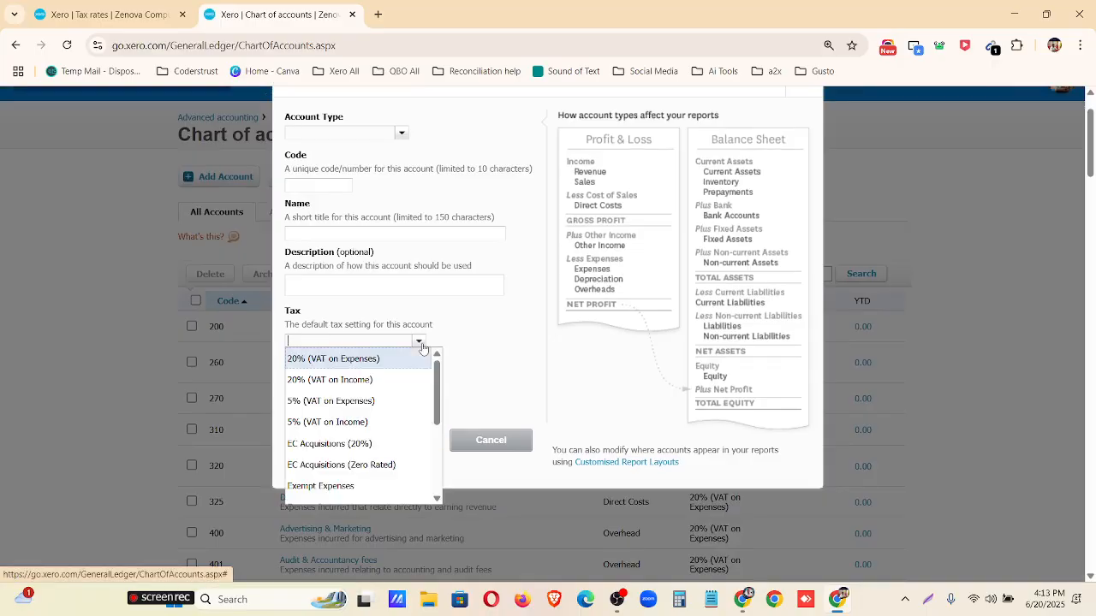
scroll(373, 471, down, 4)
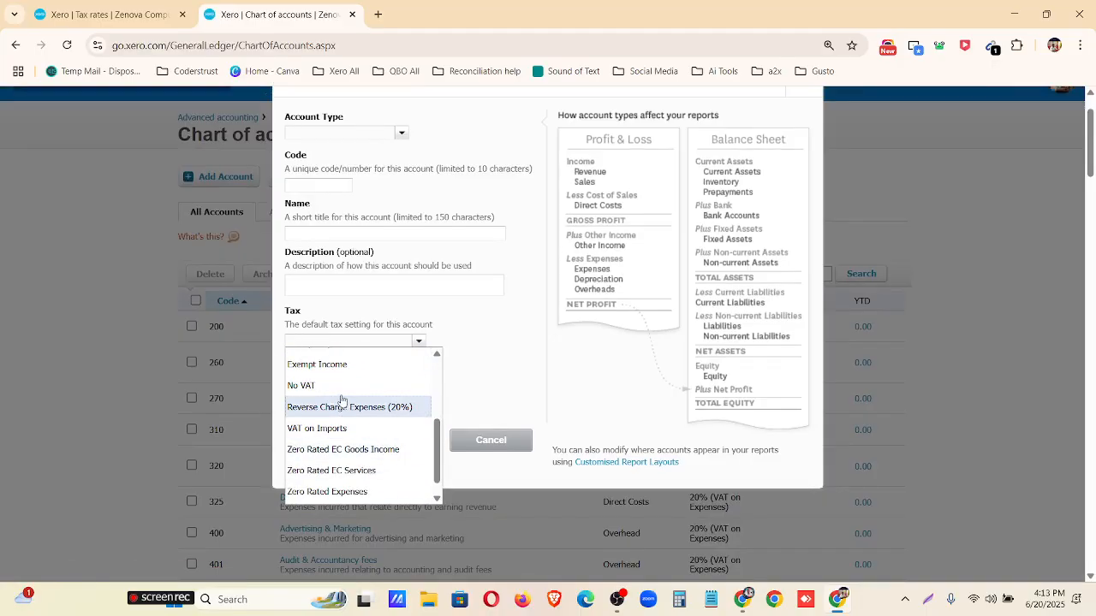
click(494, 342)
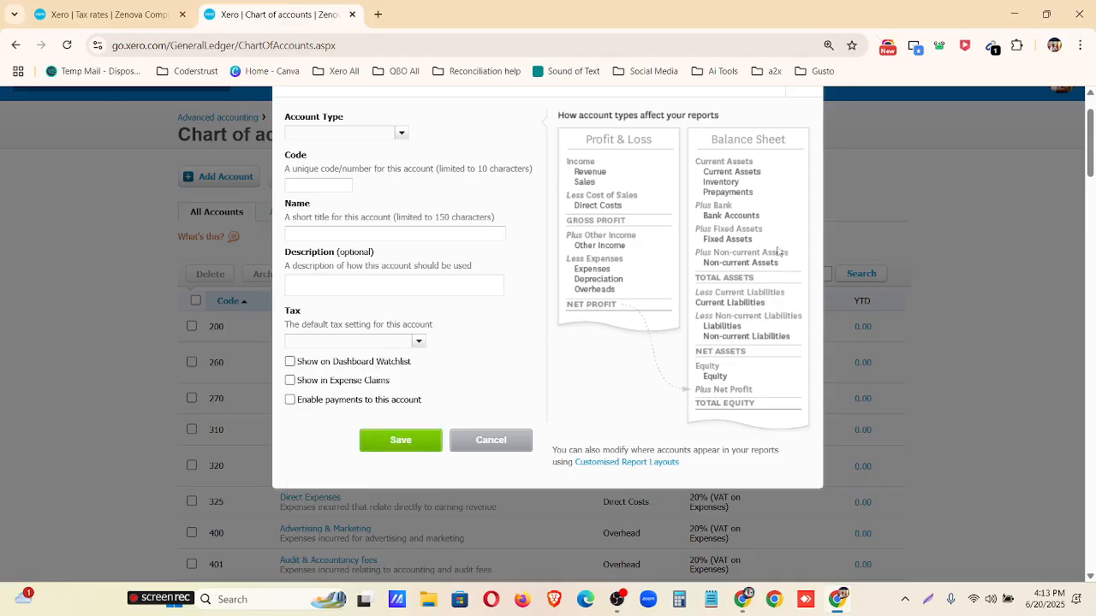
scroll(776, 249, up, 1)
click(803, 150)
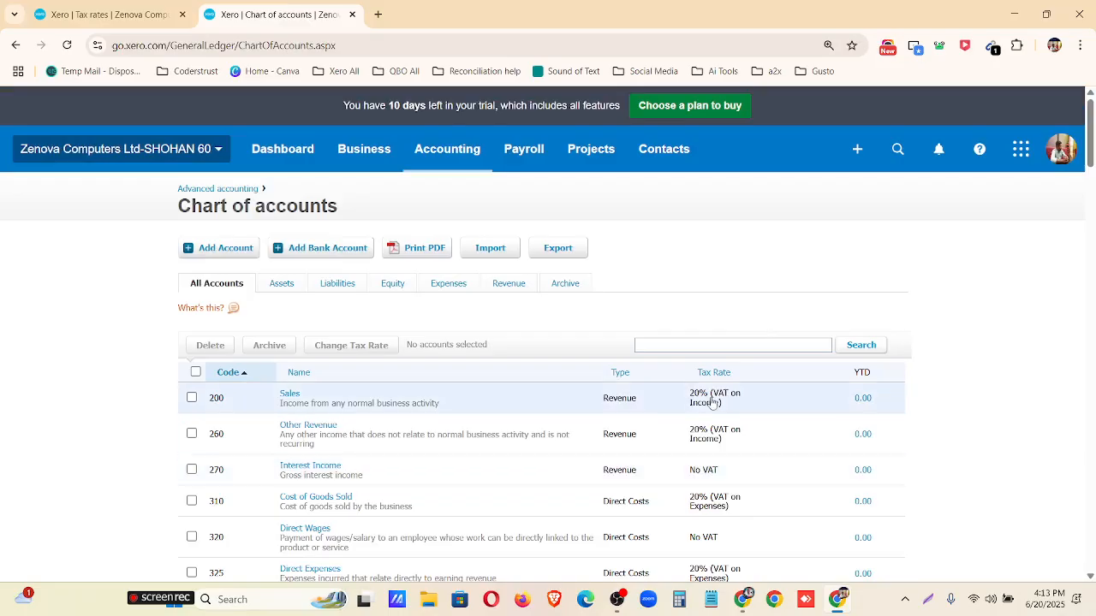
Check the tax rates assigned in the chart of accounts and return to the Tax rates page to review each rate's account usage.
scroll(254, 174, down, 2)
click(102, 14)
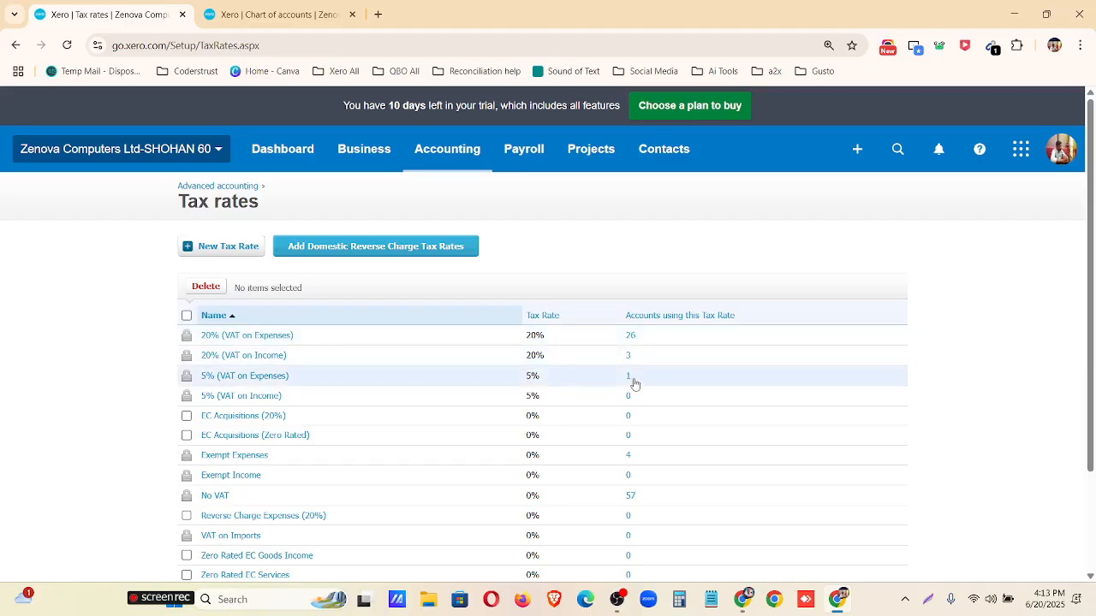
scroll(631, 390, down, 2)
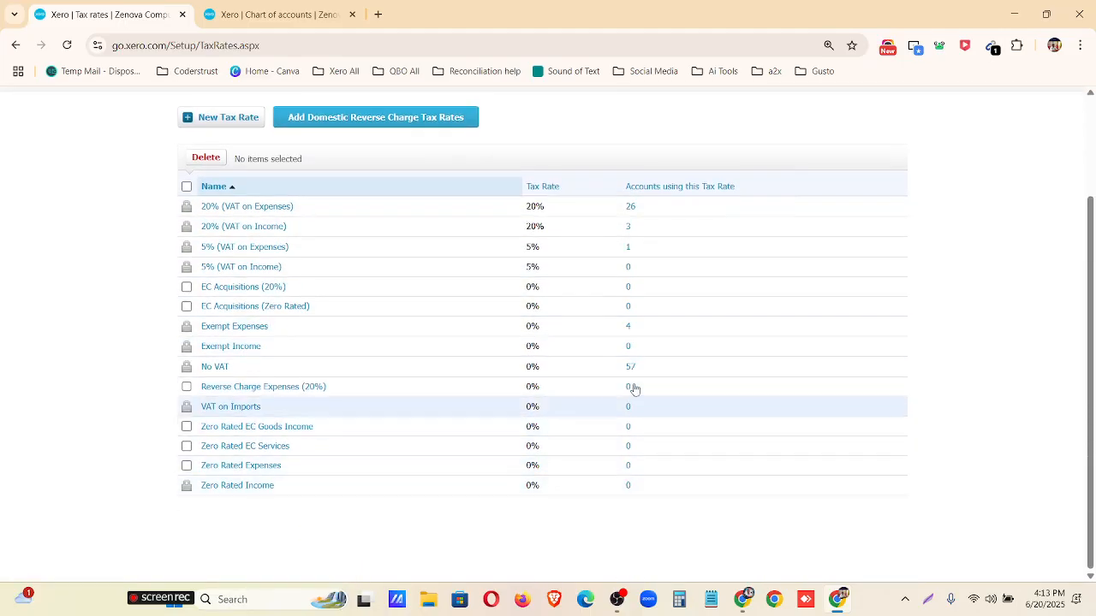
scroll(649, 304, up, 2)
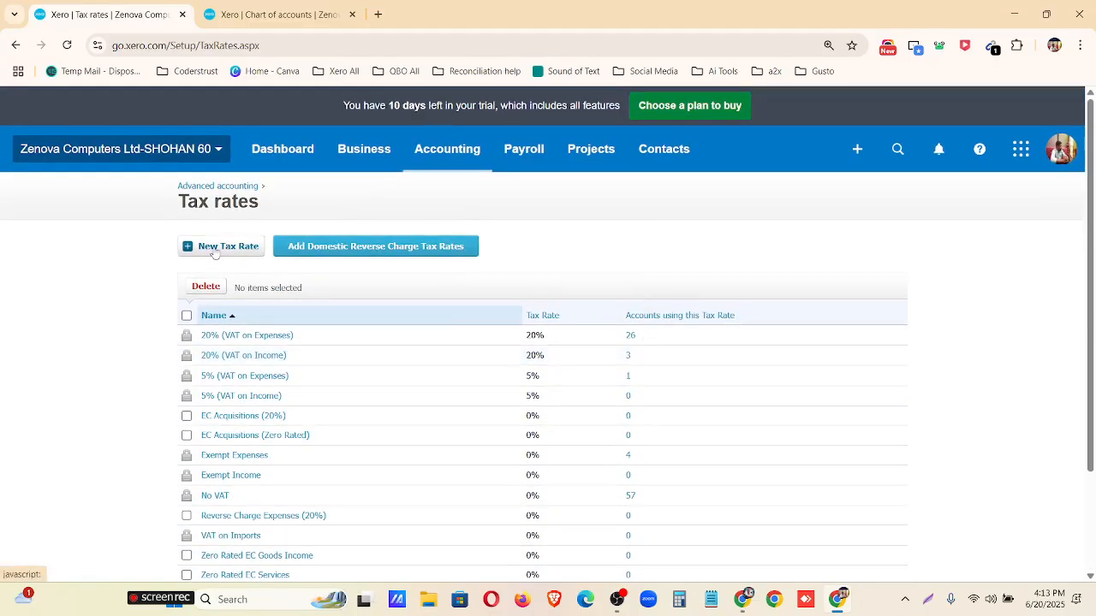
scroll(364, 423, down, 2)
scroll(362, 421, up, 2)
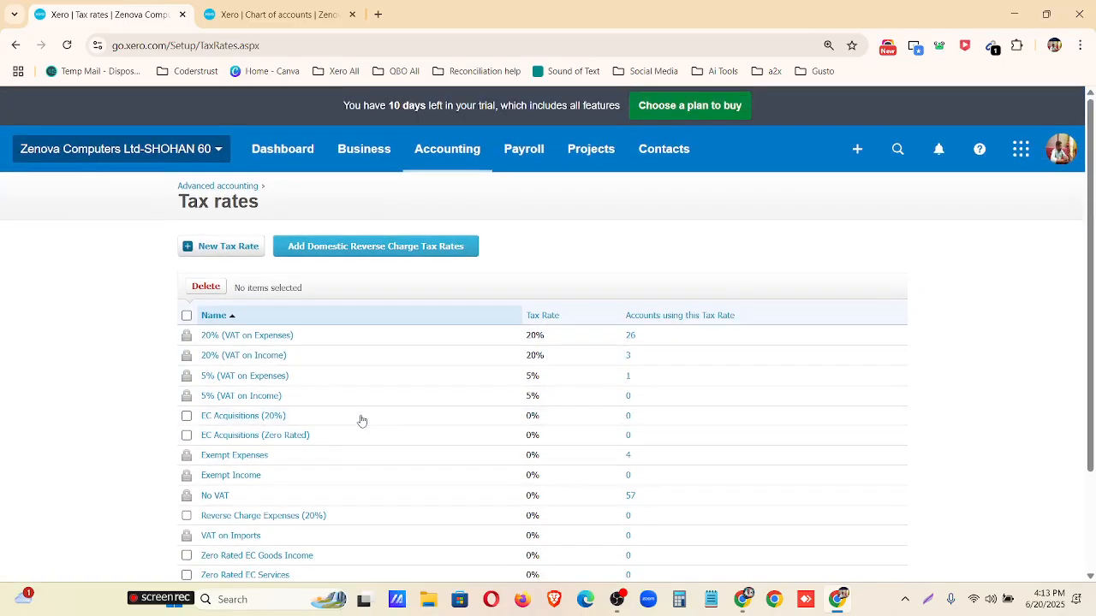
Start a new tax rate with the display name Sales Tax and the tax type Sales.
key(ctrl+plus)
key(ctrl+plus)
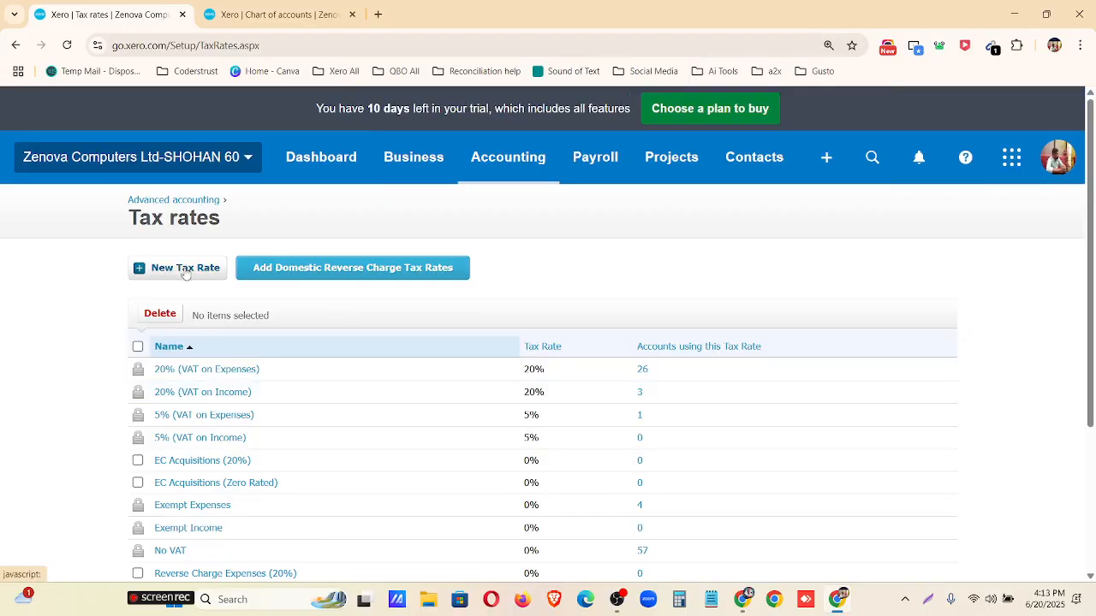
click(185, 270)
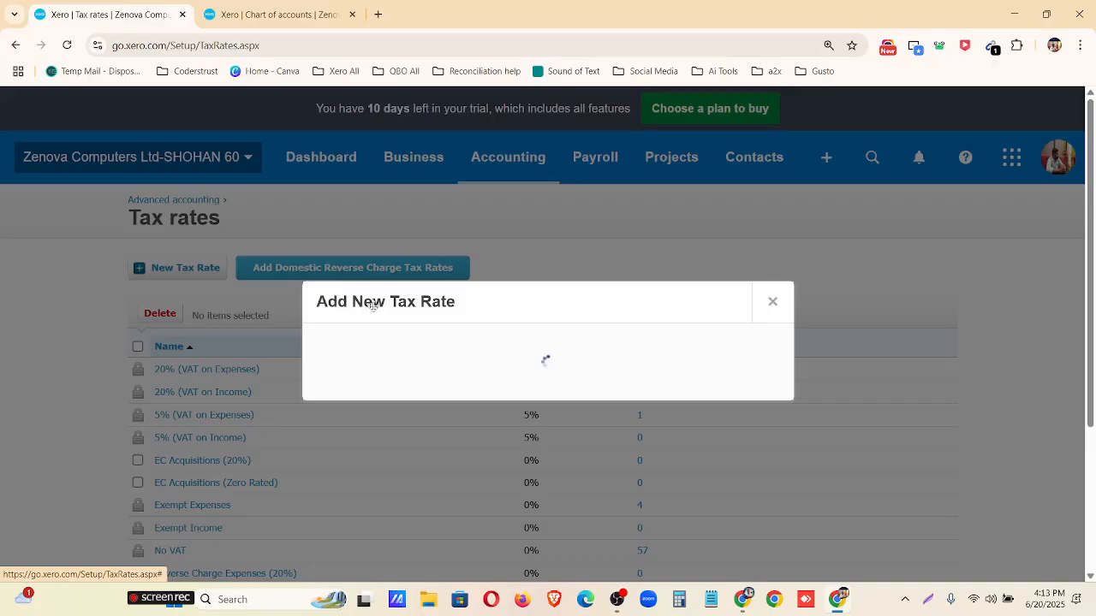
text(U)
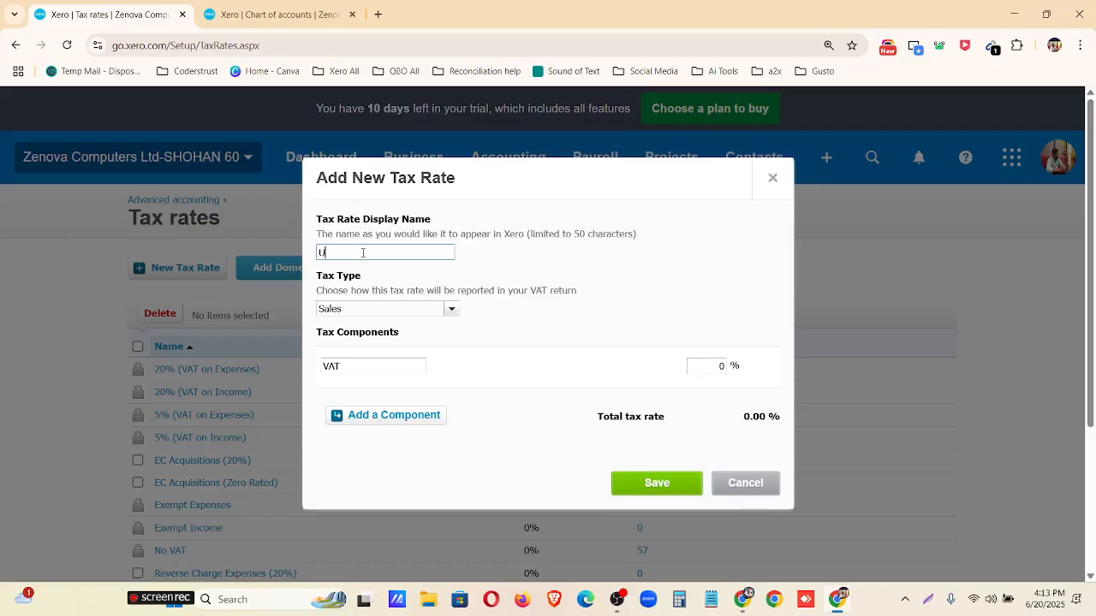
drag(363, 253, 246, 265)
text(Sales Tax)
click(451, 309)
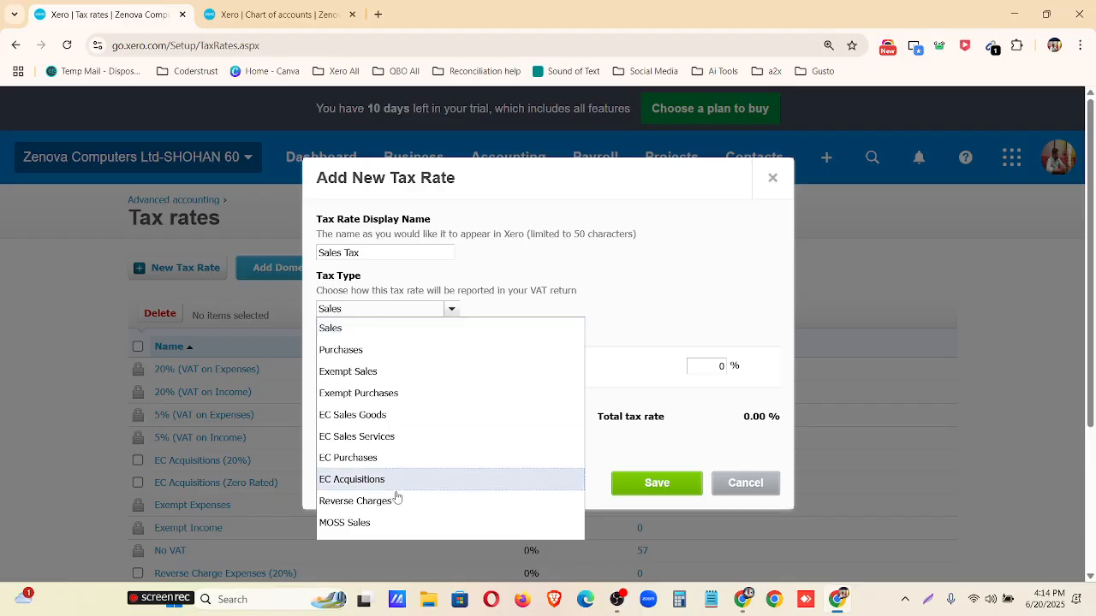
scroll(411, 348, down, 2)
scroll(411, 340, up, 1)
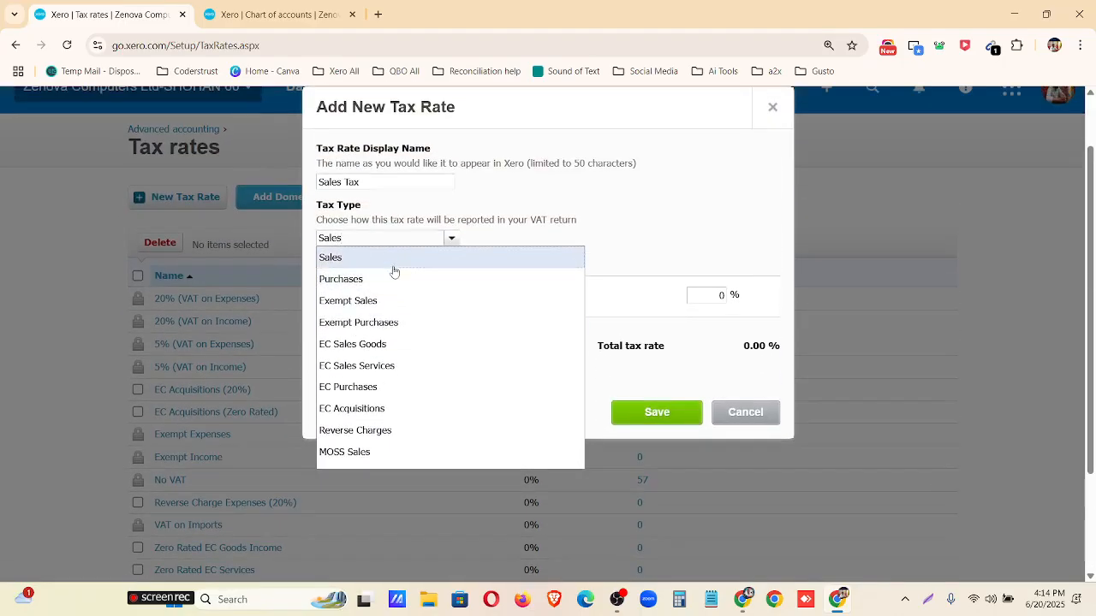
click(351, 258)
Set the VAT component of the Sales Tax rate to 10% and save the rate.
drag(360, 297, 292, 287)
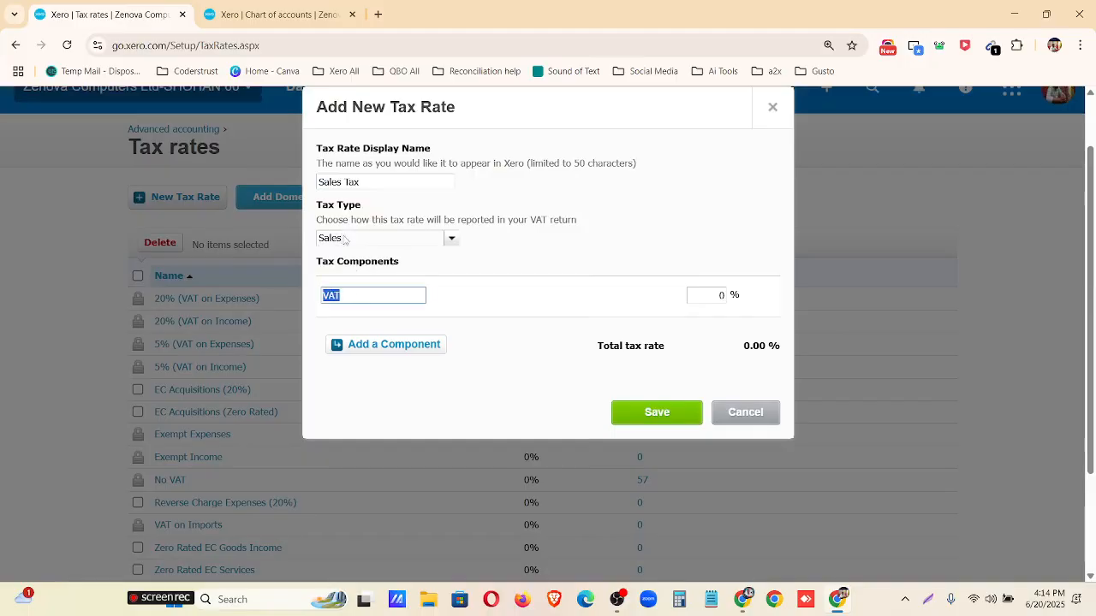
click(718, 294)
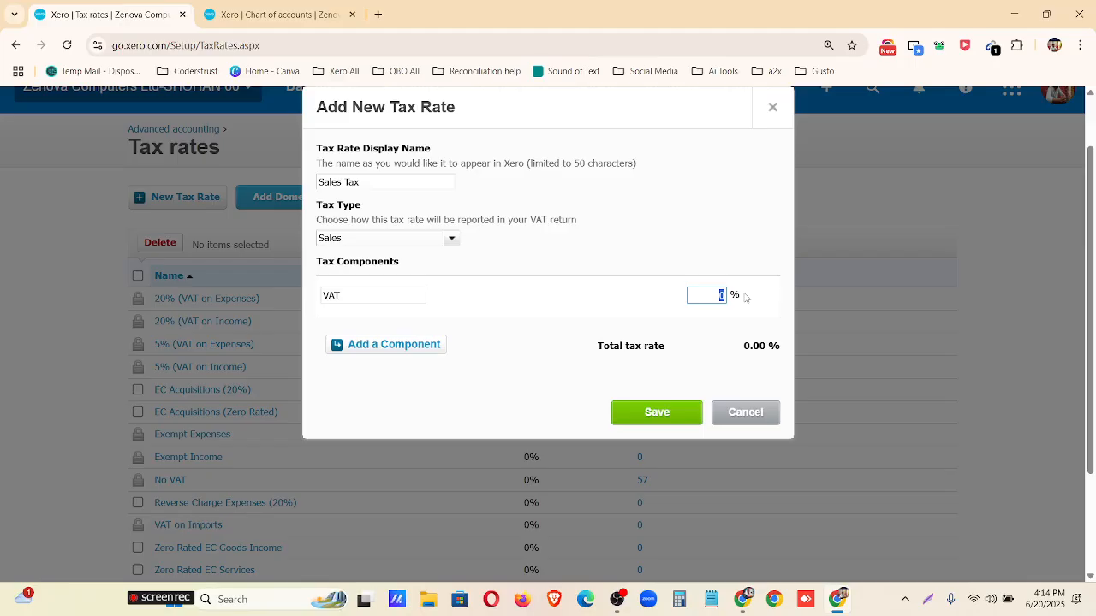
text(101)
key(BackSpace)
key(BackSpace)
text(101)
key(BackSpace)
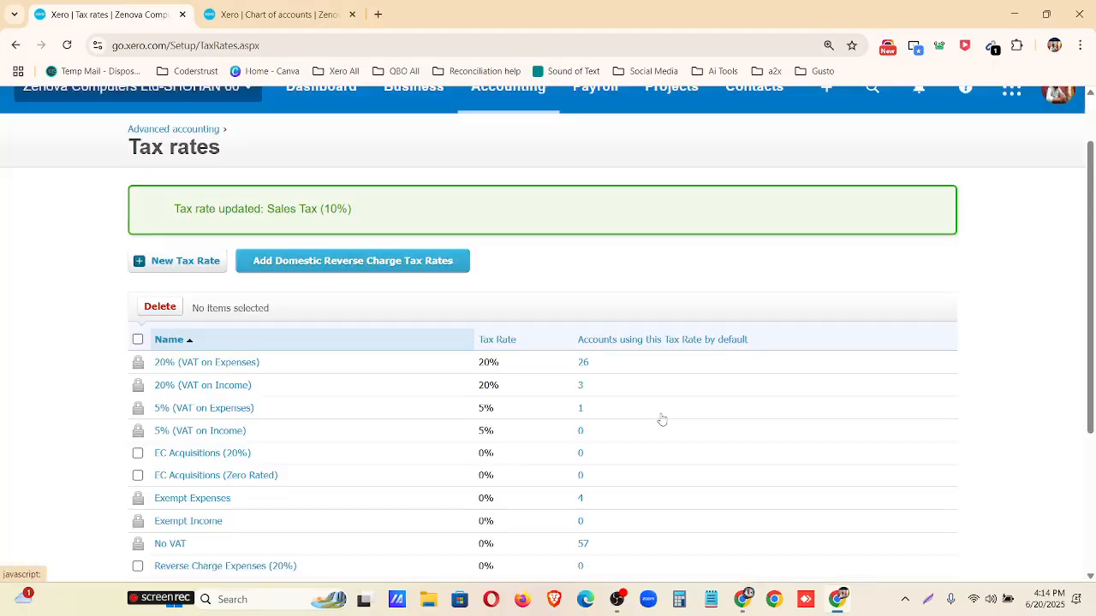
scroll(167, 351, down, 2)
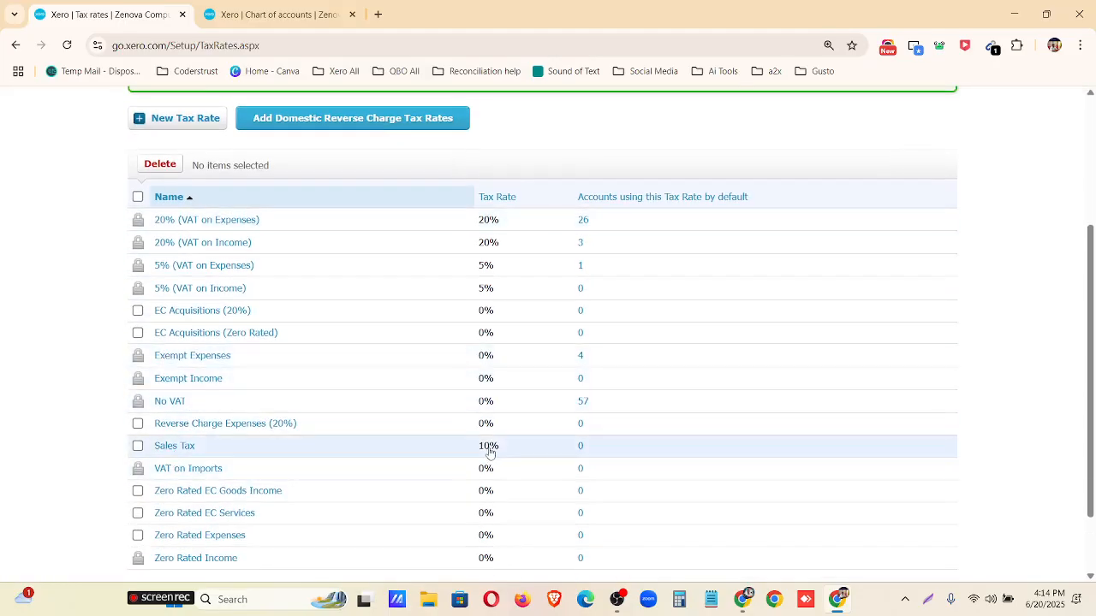
Reopen the Sales Tax rate, review its name, tax type and component percentage, and close it without changes.
click(192, 446)
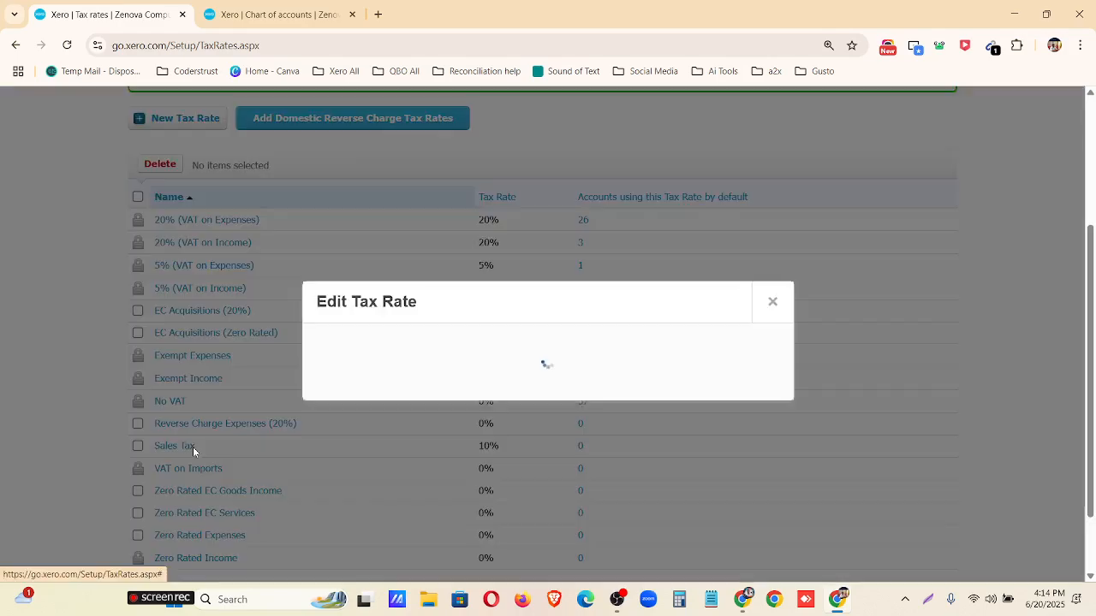
drag(388, 368, 301, 347)
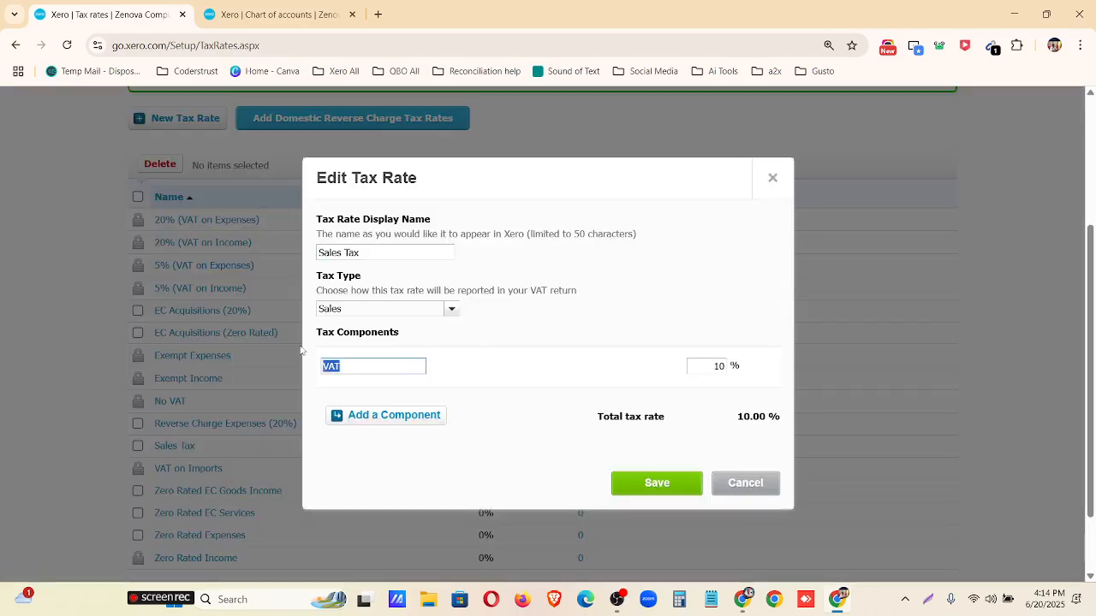
click(451, 309)
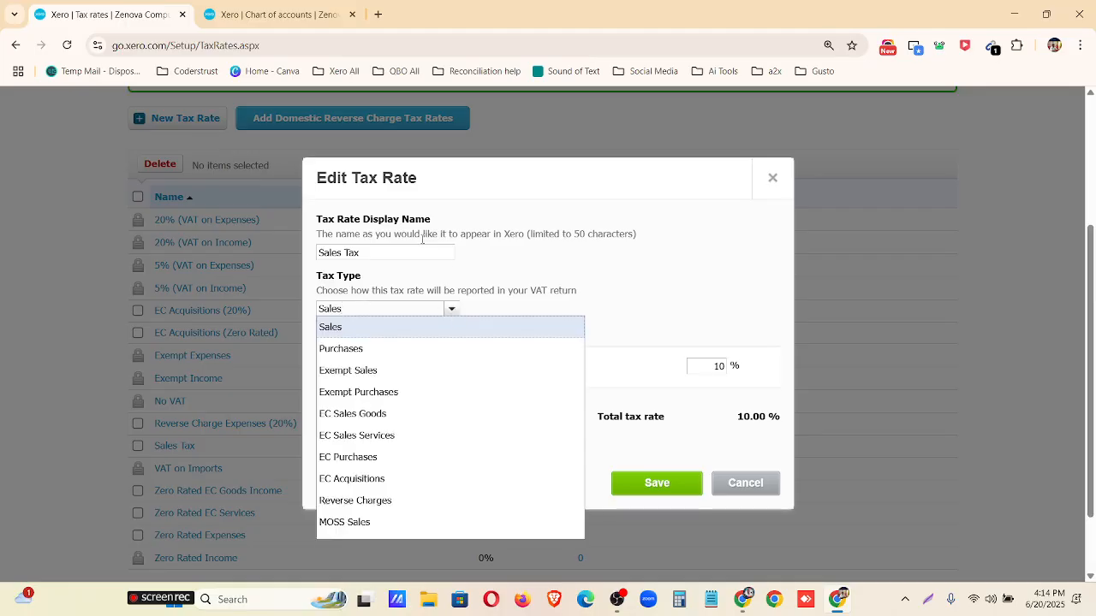
drag(418, 251, 312, 254)
drag(697, 365, 764, 376)
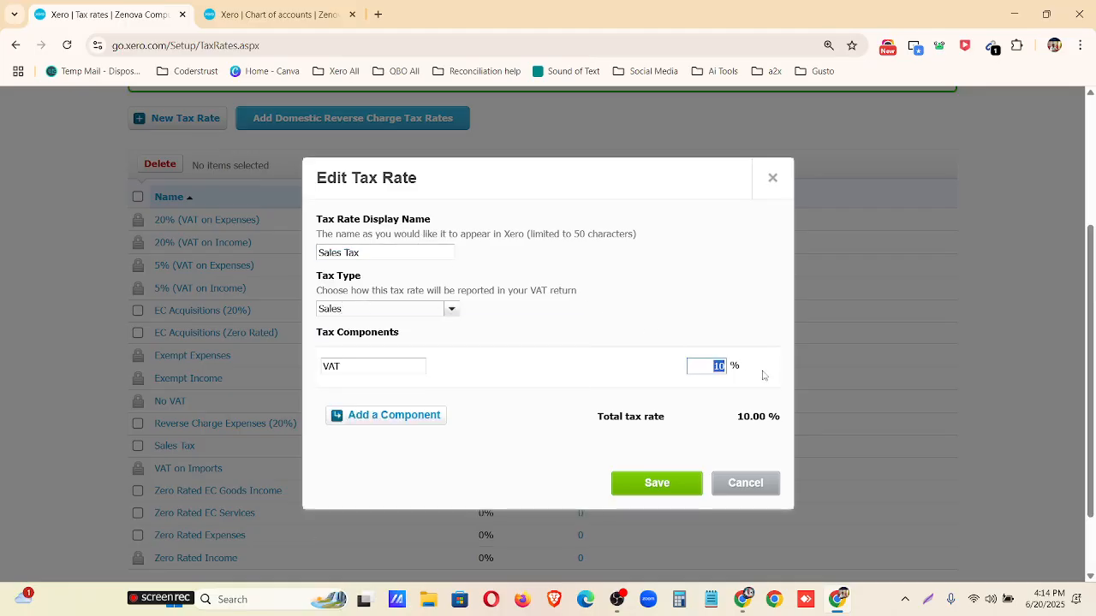
click(772, 177)
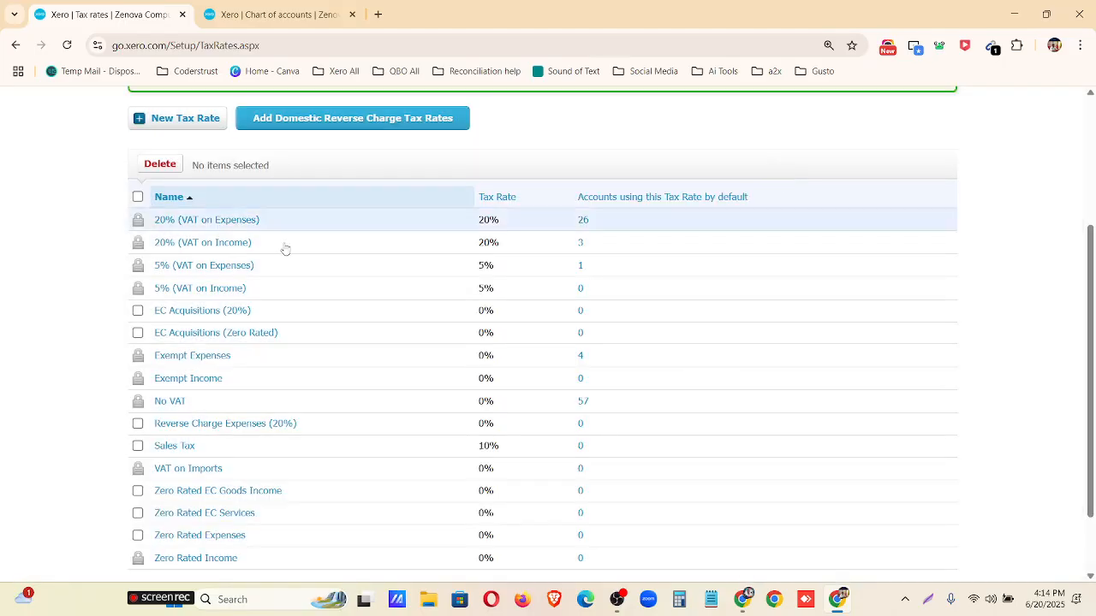
Create and save a tax rate named Purchase Tax with the tax type Purchases and a 15% VAT component.
click(171, 260)
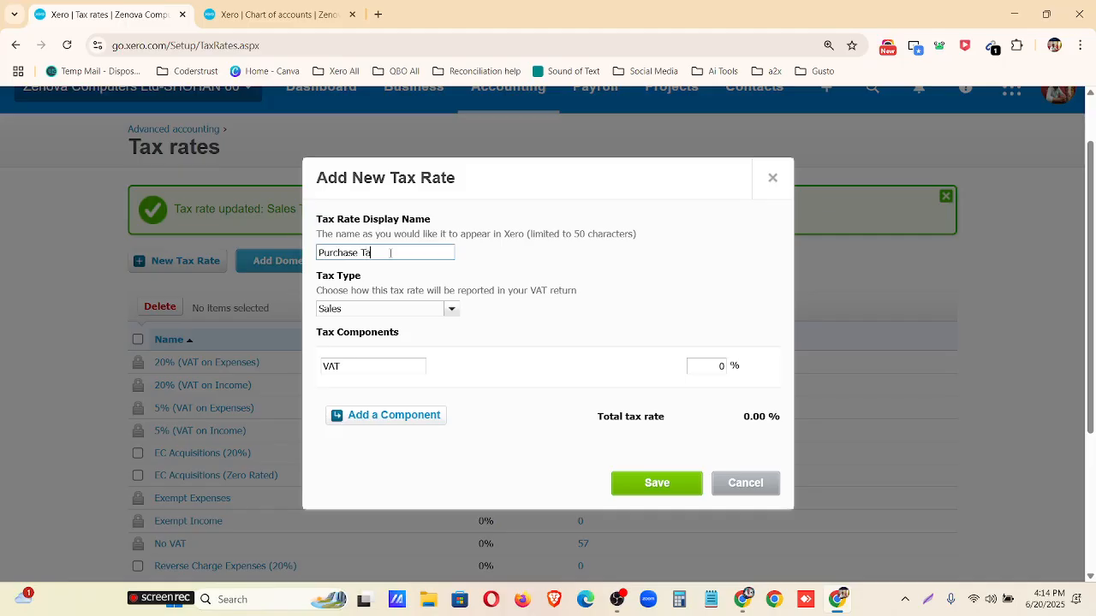
click(450, 310)
click(415, 349)
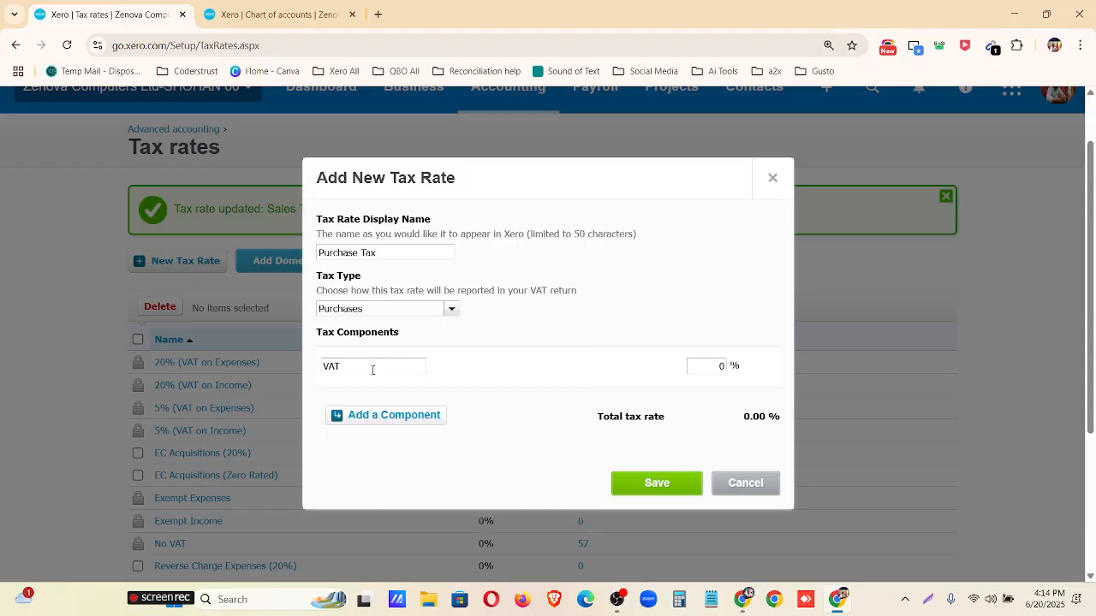
drag(372, 370, 285, 372)
key(Tab)
text(15)
click(656, 484)
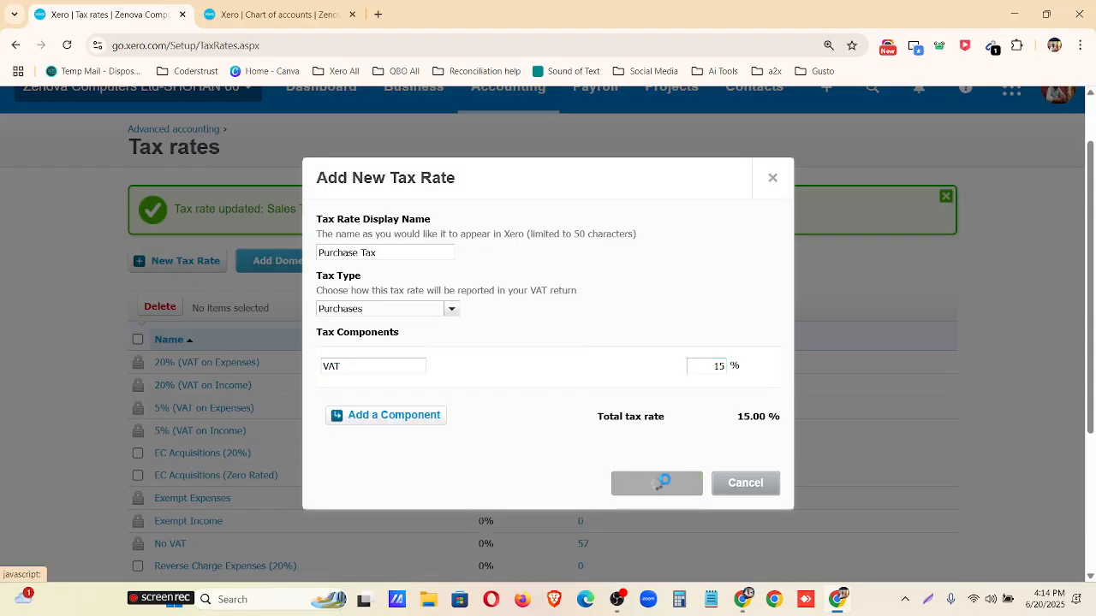
scroll(196, 514, down, 2)
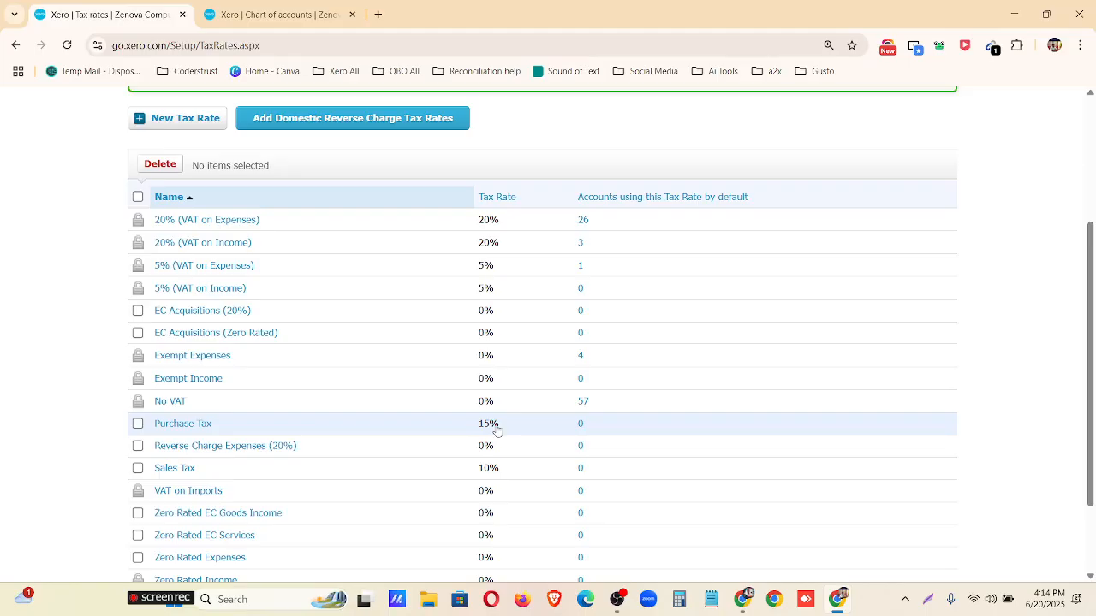
Look over the tax rates list, check the next Xero-Assignment-02 task in the Mentor Assignments Google Docs document, and return to Xero.
scroll(498, 430, up, 3)
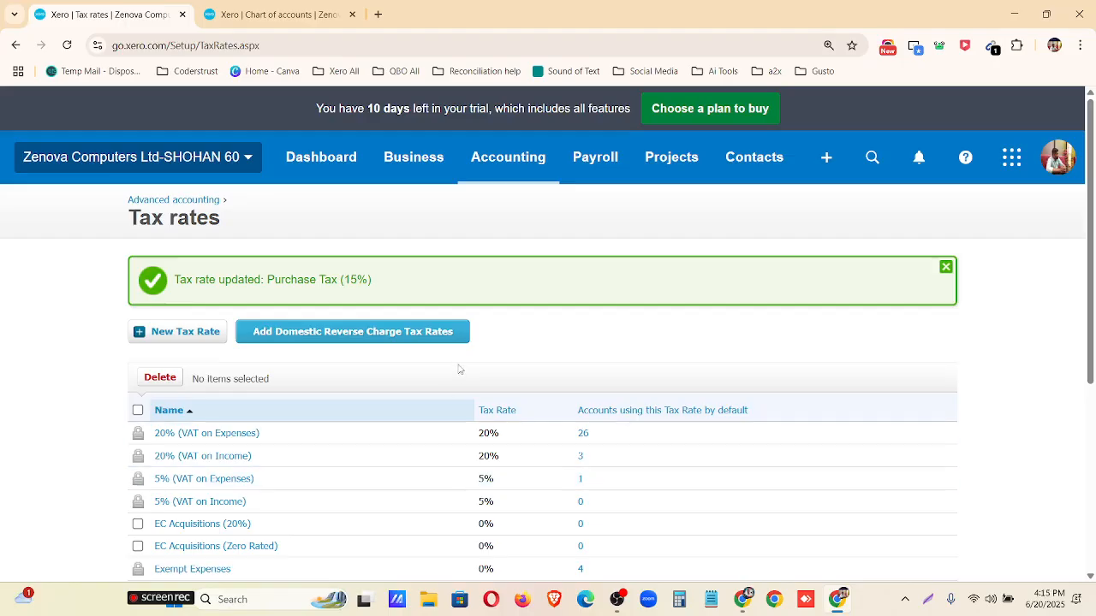
scroll(419, 389, down, 4)
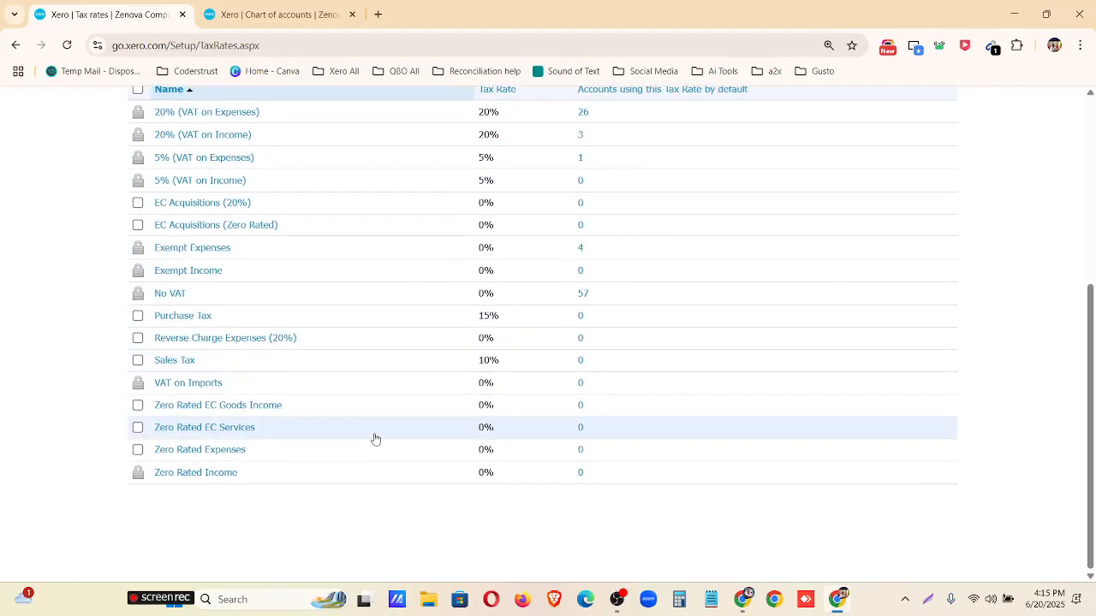
scroll(375, 439, up, 3)
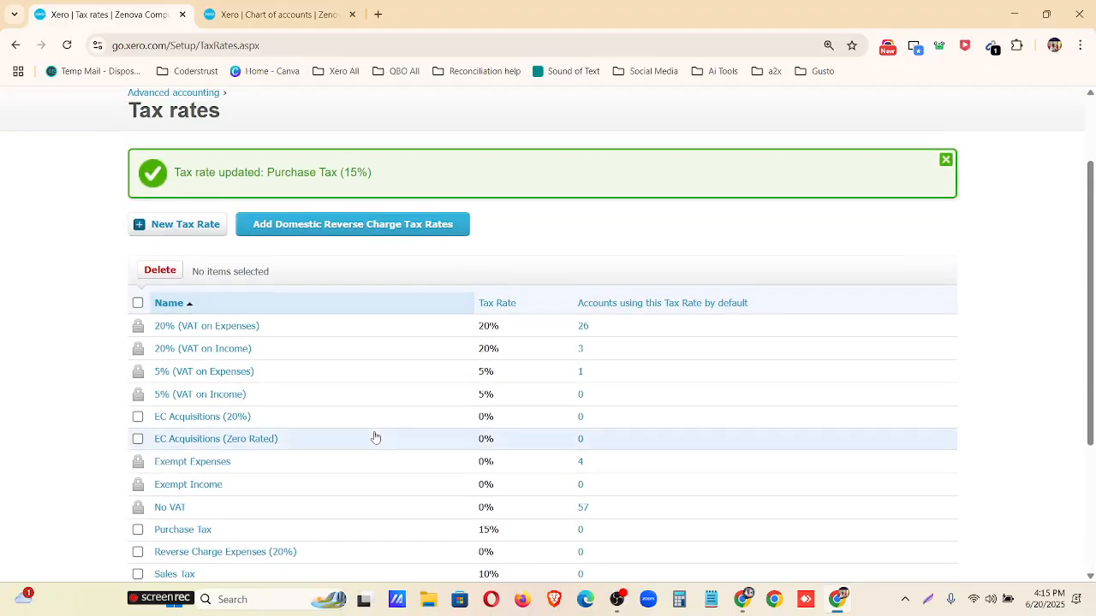
click(742, 599)
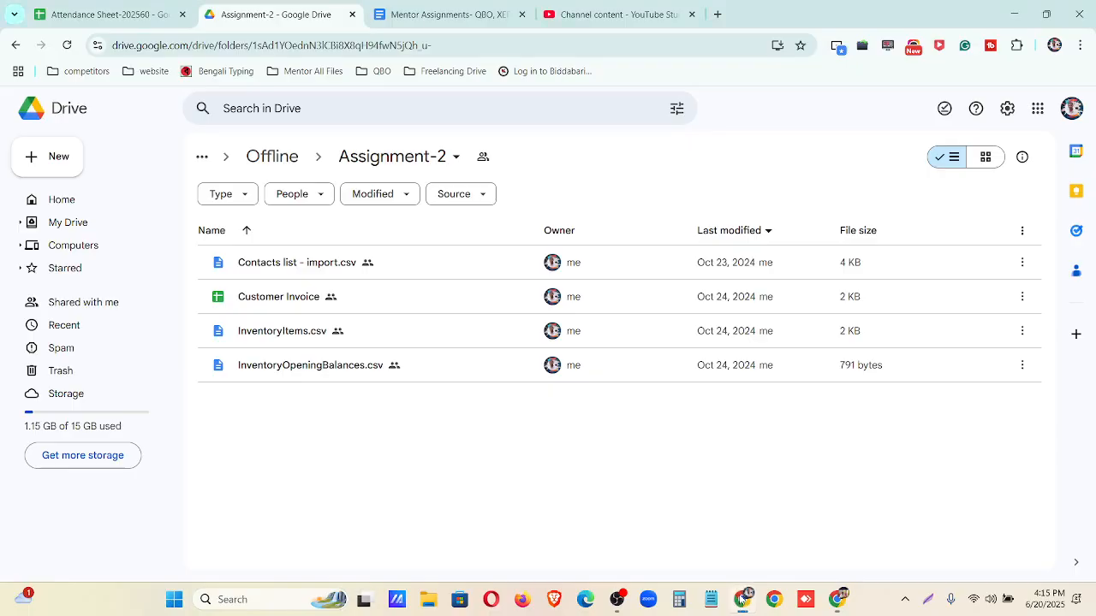
click(432, 14)
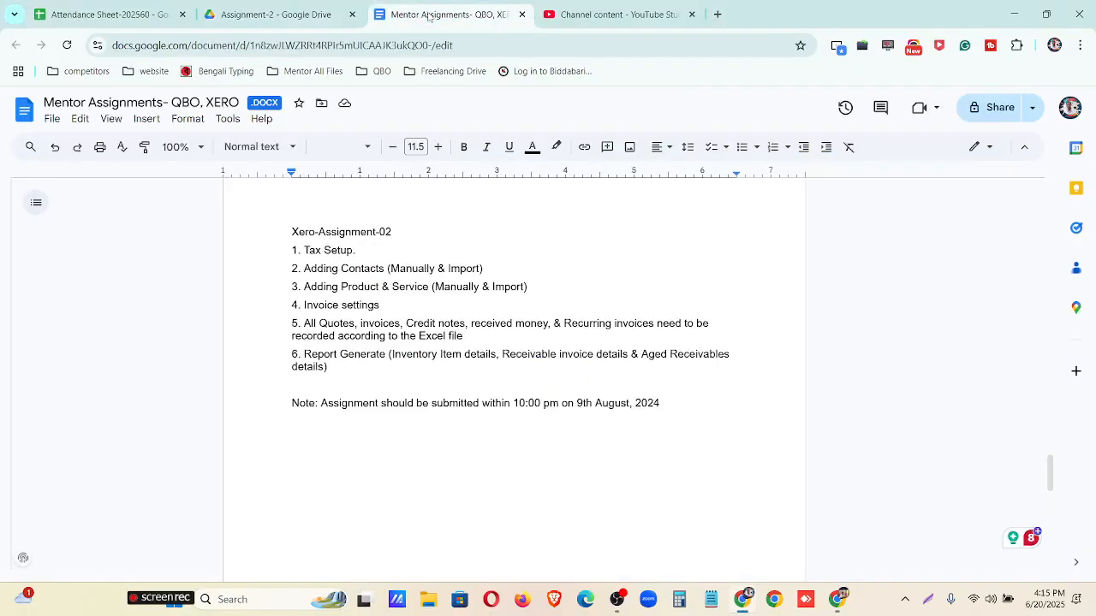
drag(303, 267, 483, 270)
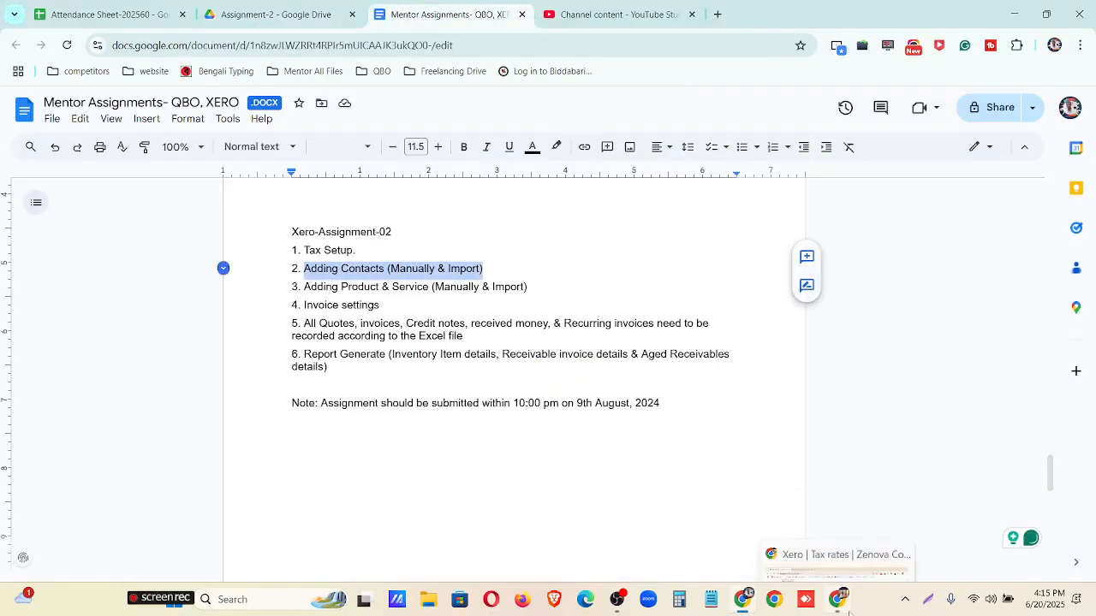
click(822, 560)
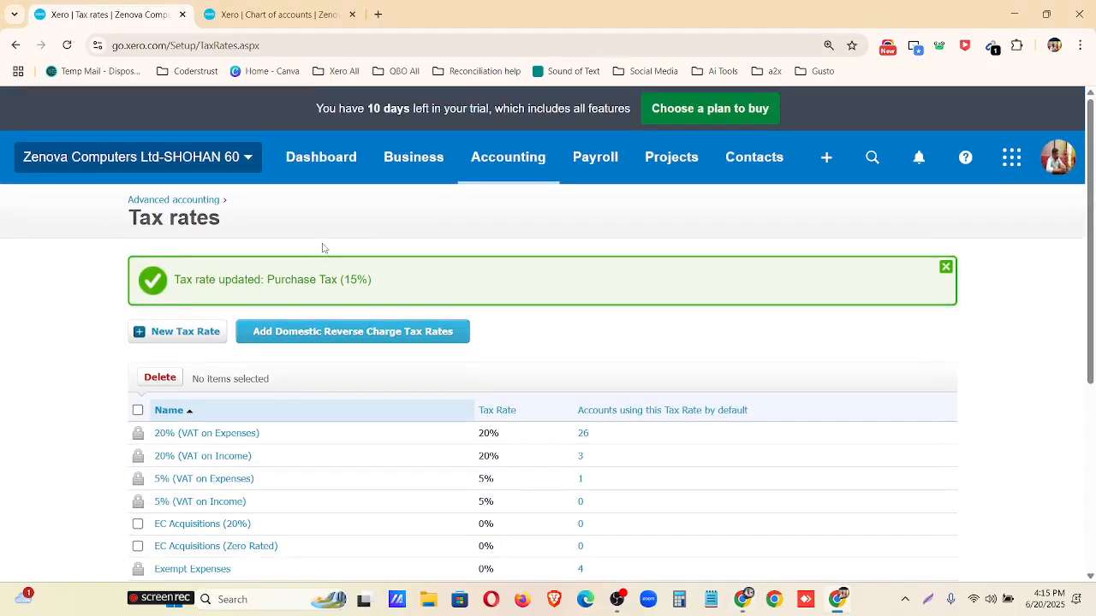
Go to the list of all contacts and open a form for a new contact.
key(ctrl+minus)
click(674, 151)
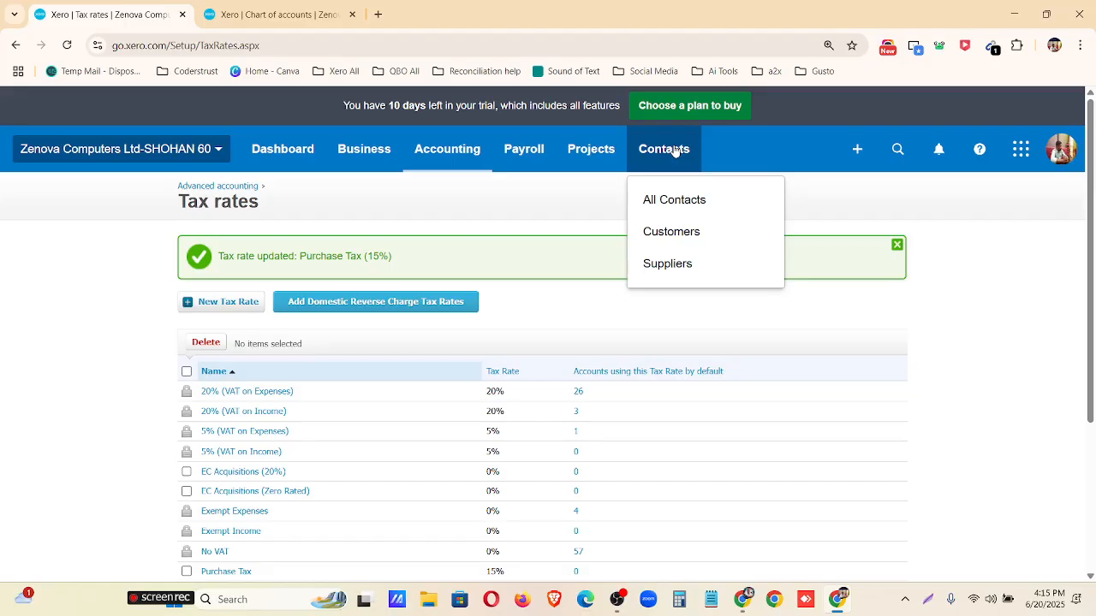
click(674, 151)
click(675, 150)
click(685, 202)
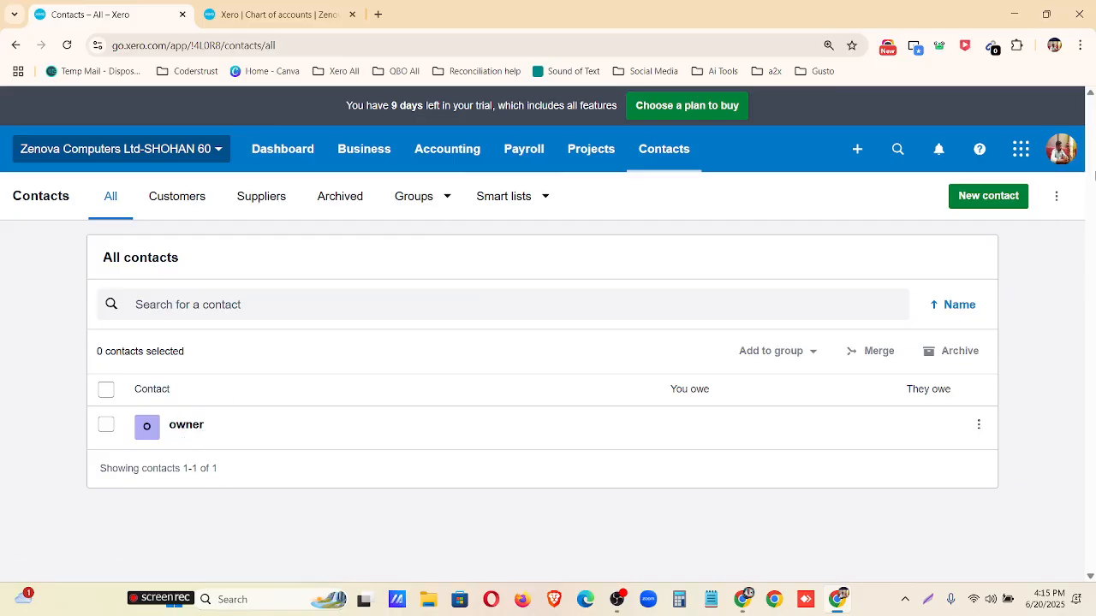
click(1007, 199)
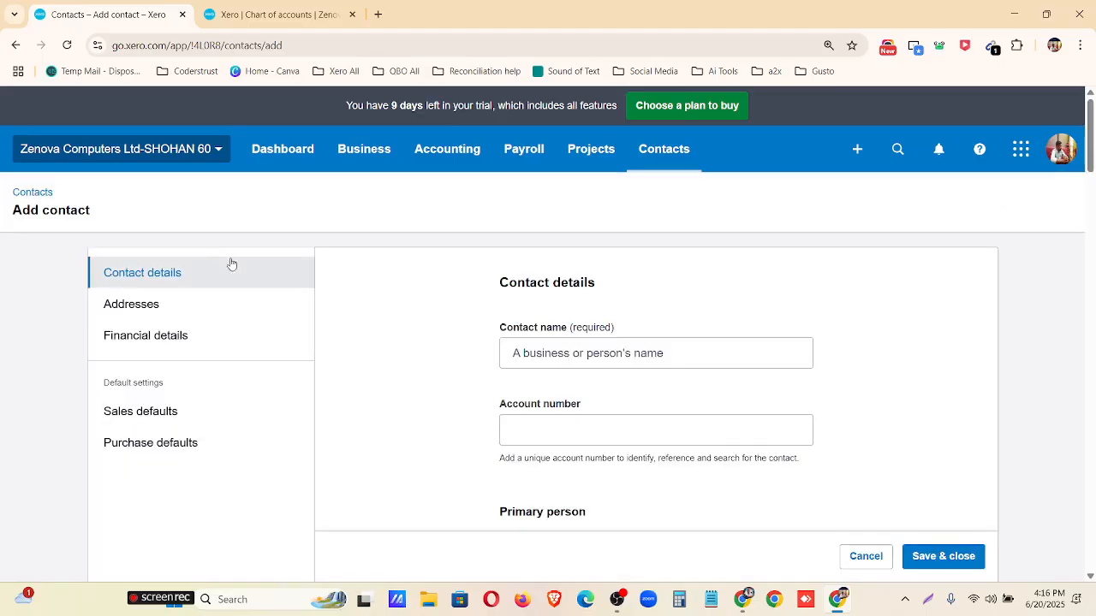
Examine the new contact form's address, financial, sales default and purchase default sections, and return to the required contact name field.
click(206, 304)
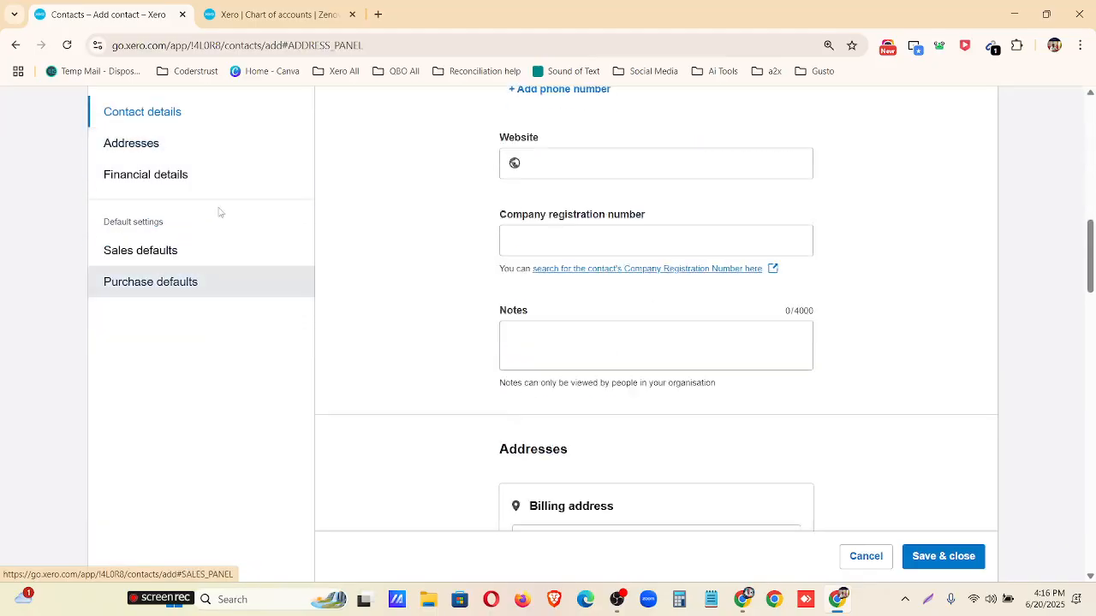
click(209, 182)
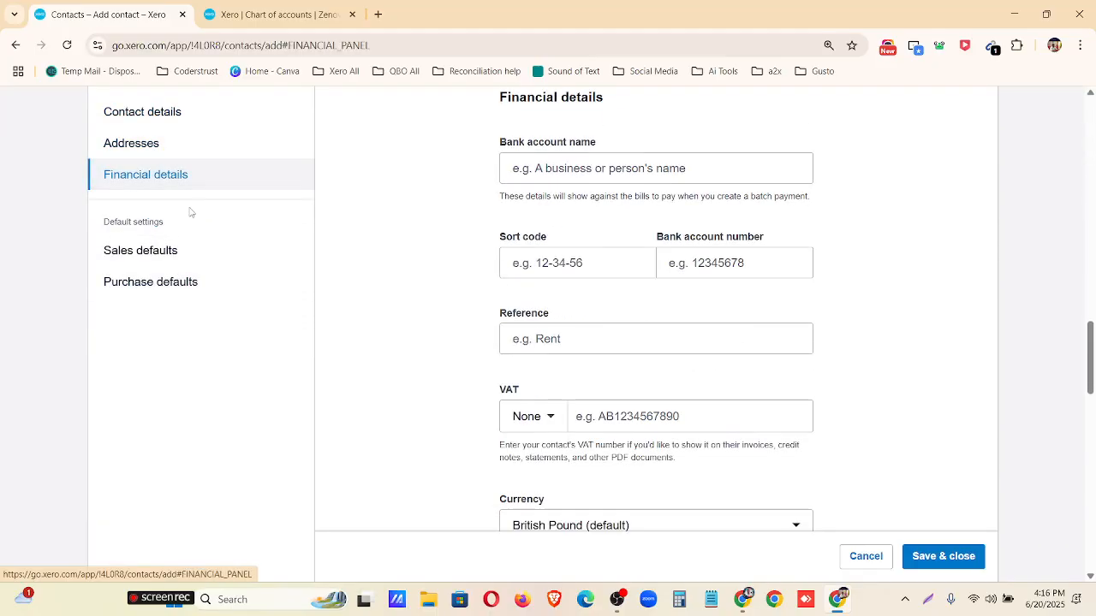
click(182, 251)
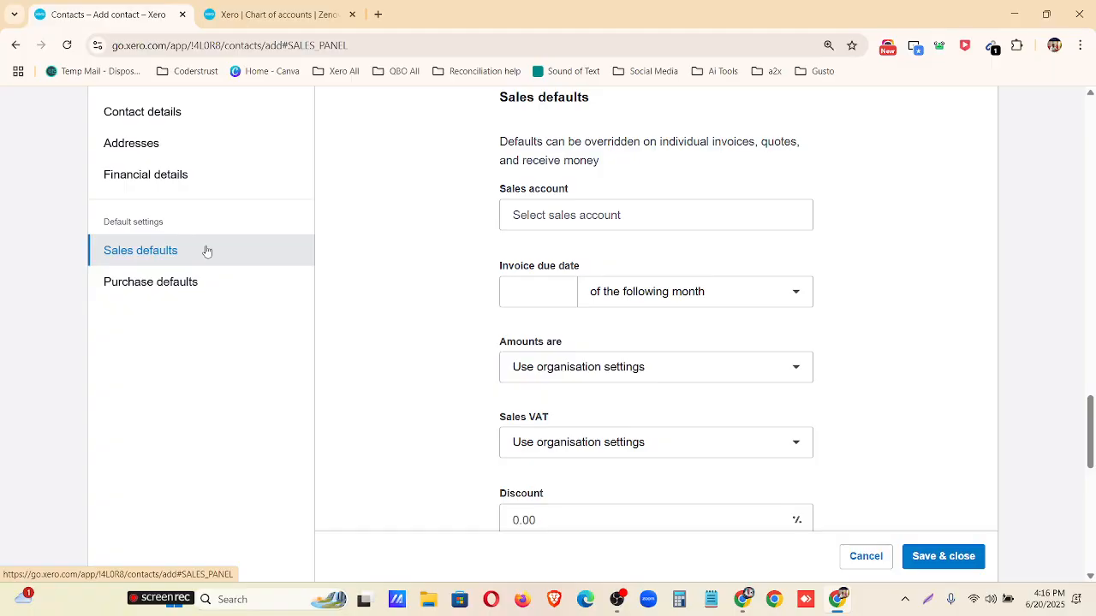
click(207, 282)
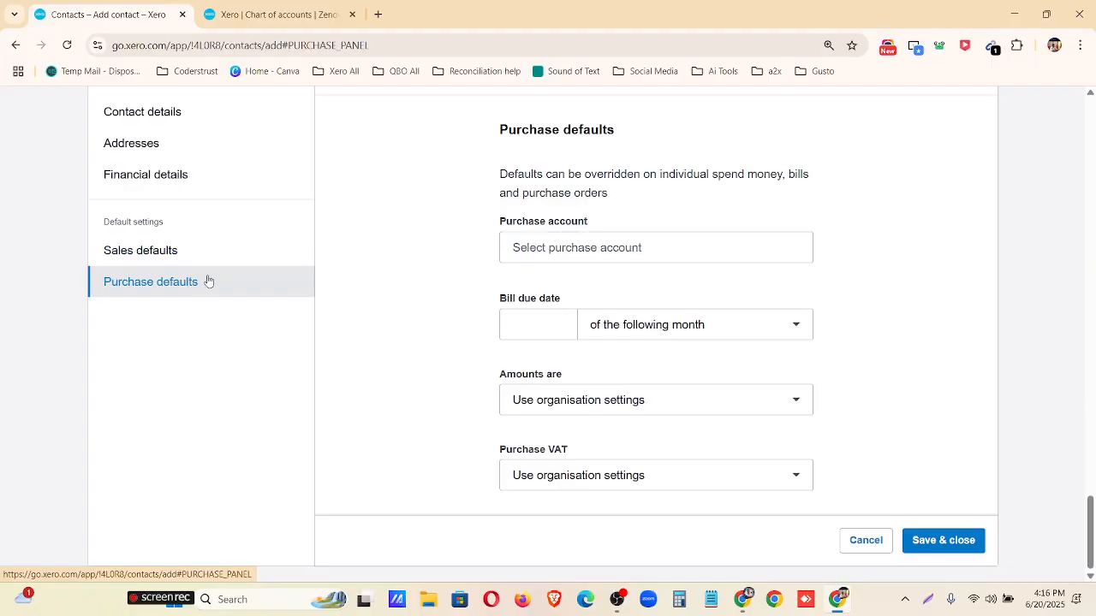
scroll(208, 282, up, 15)
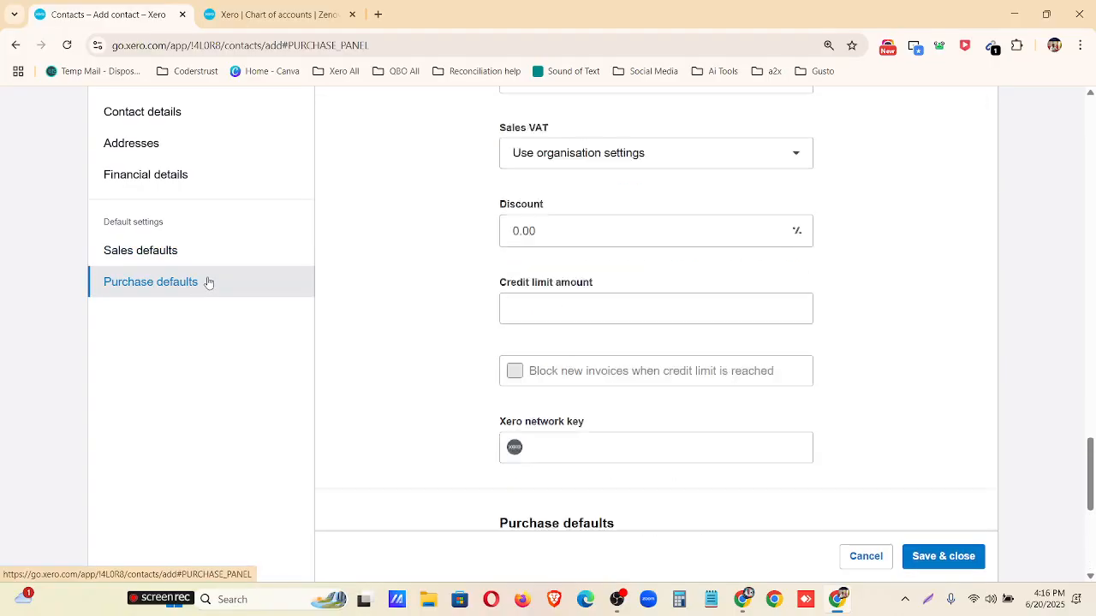
click(196, 117)
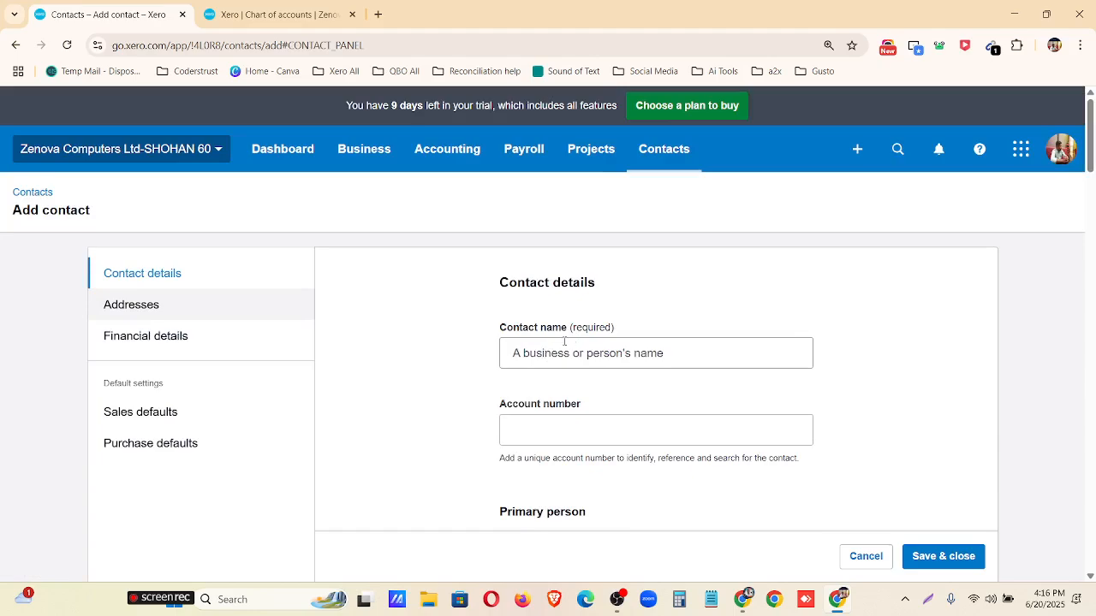
drag(614, 328, 569, 341)
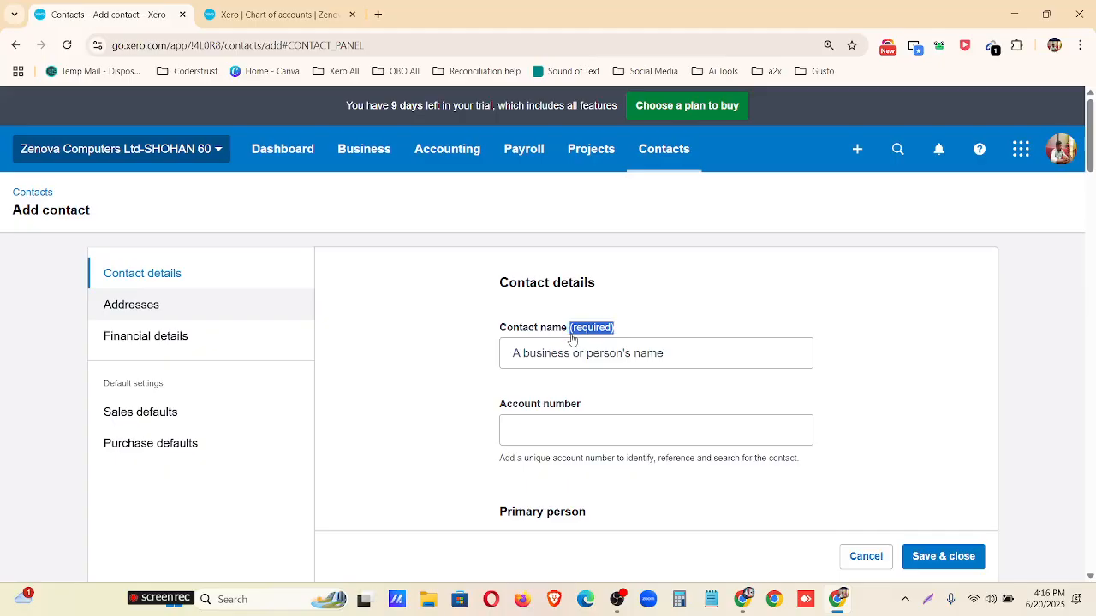
Examine the new contact form from the primary person fields through the sales defaults and return to the contact details.
scroll(569, 342, down, 3)
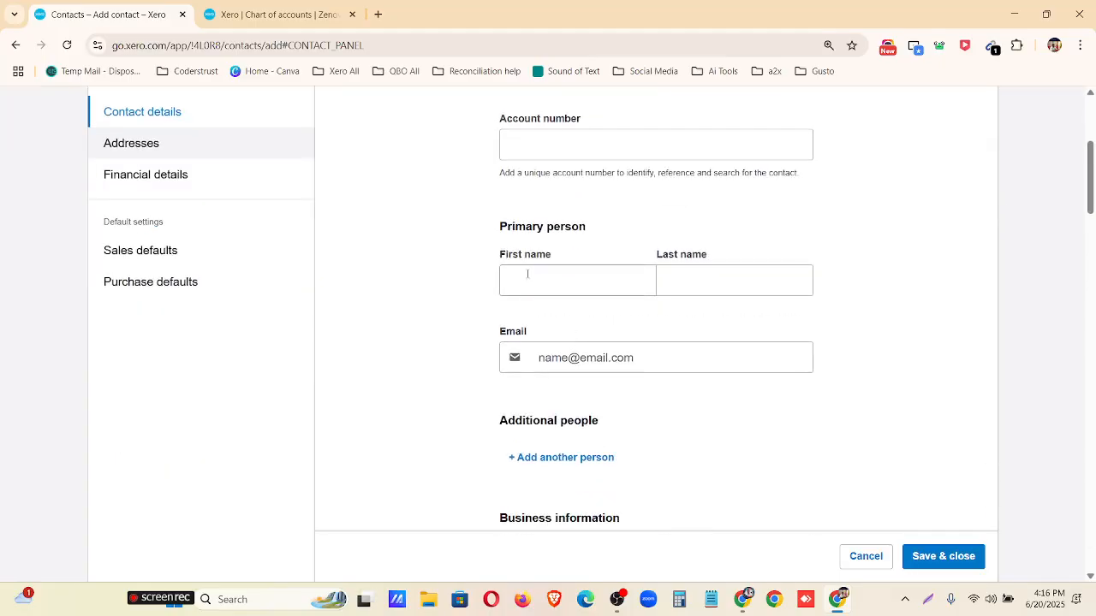
scroll(619, 360, down, 2)
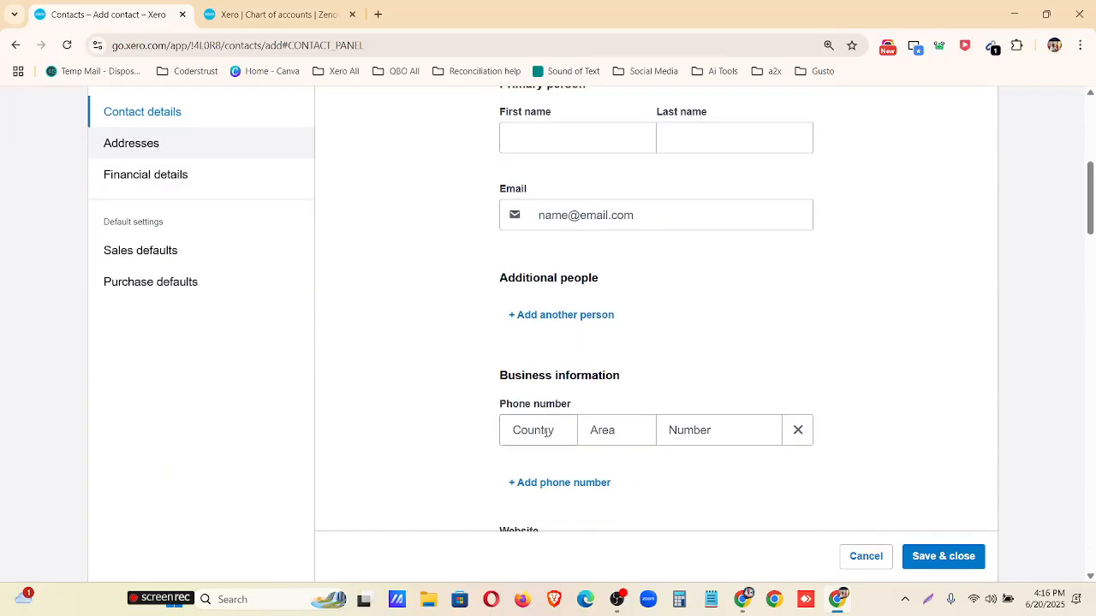
scroll(537, 410, down, 3)
scroll(560, 376, down, 2)
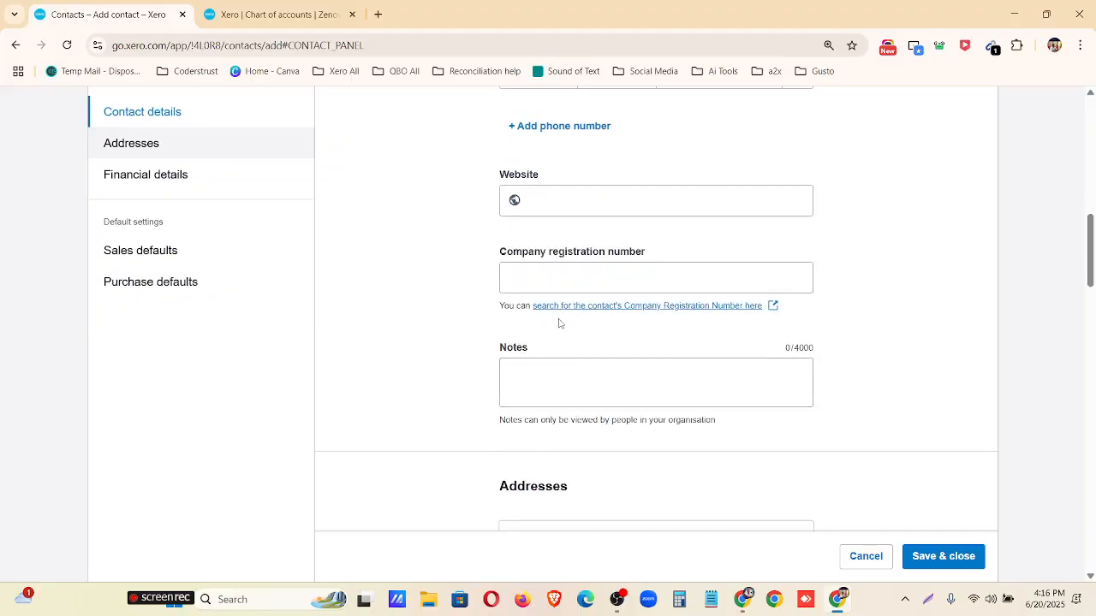
scroll(539, 373, down, 3)
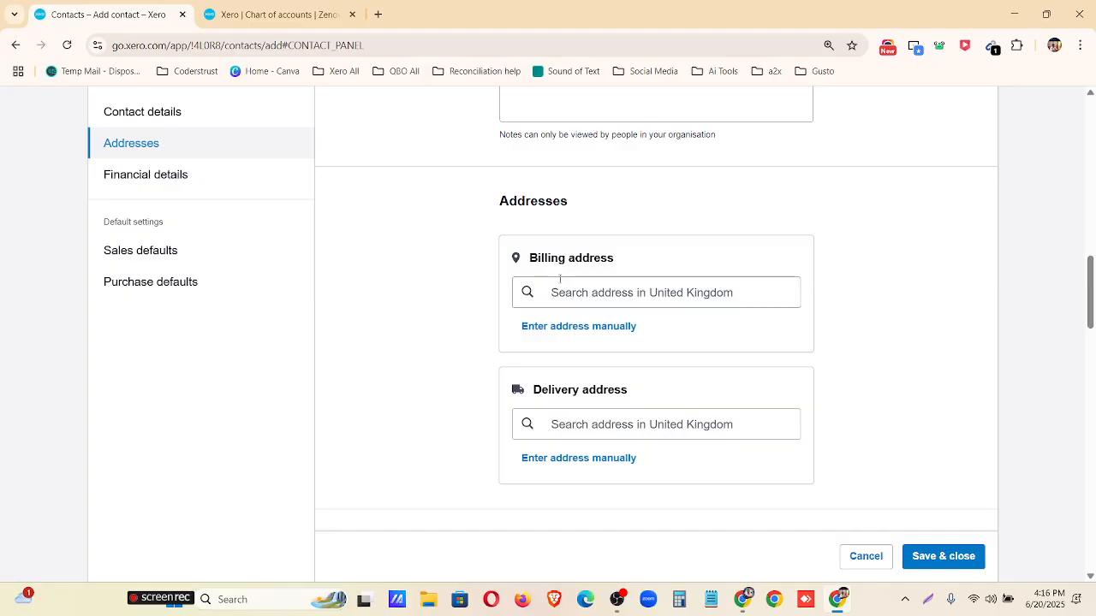
scroll(555, 420, down, 2)
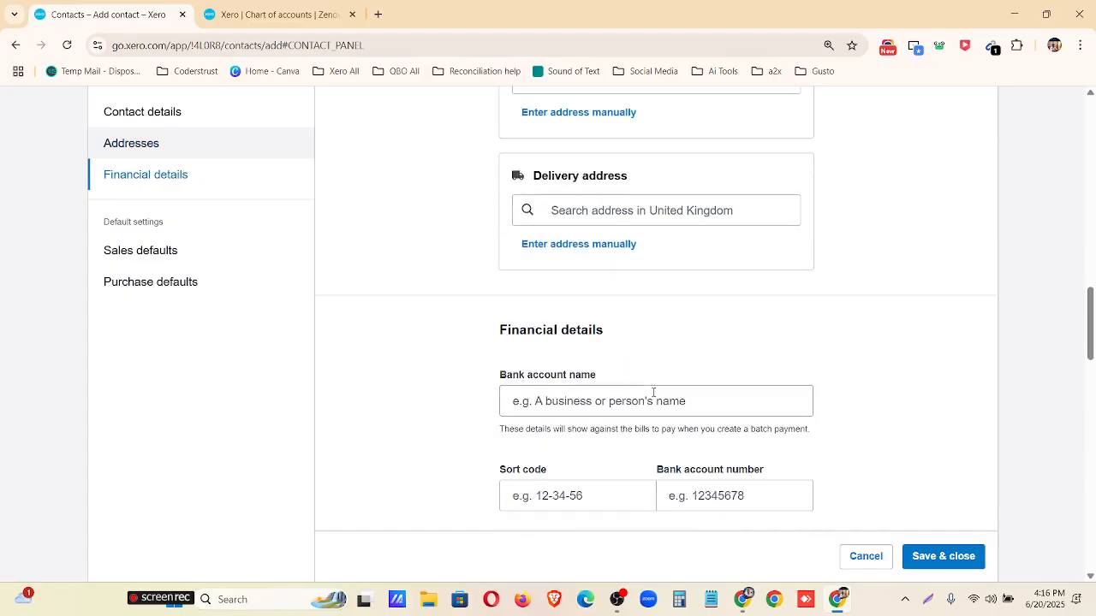
scroll(671, 441, down, 1)
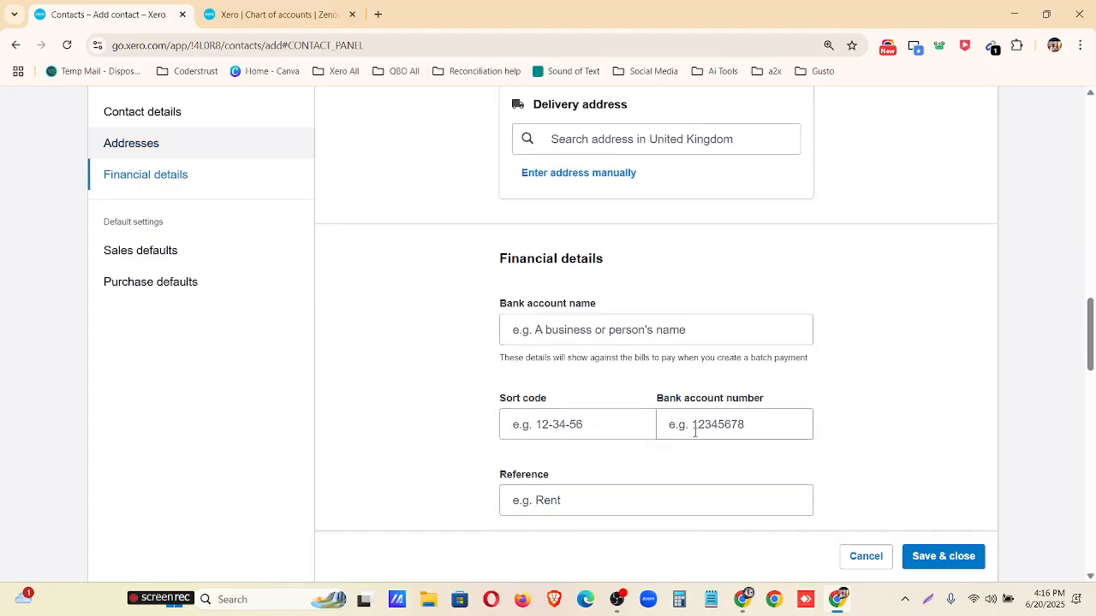
scroll(625, 402, down, 2)
scroll(599, 411, down, 1)
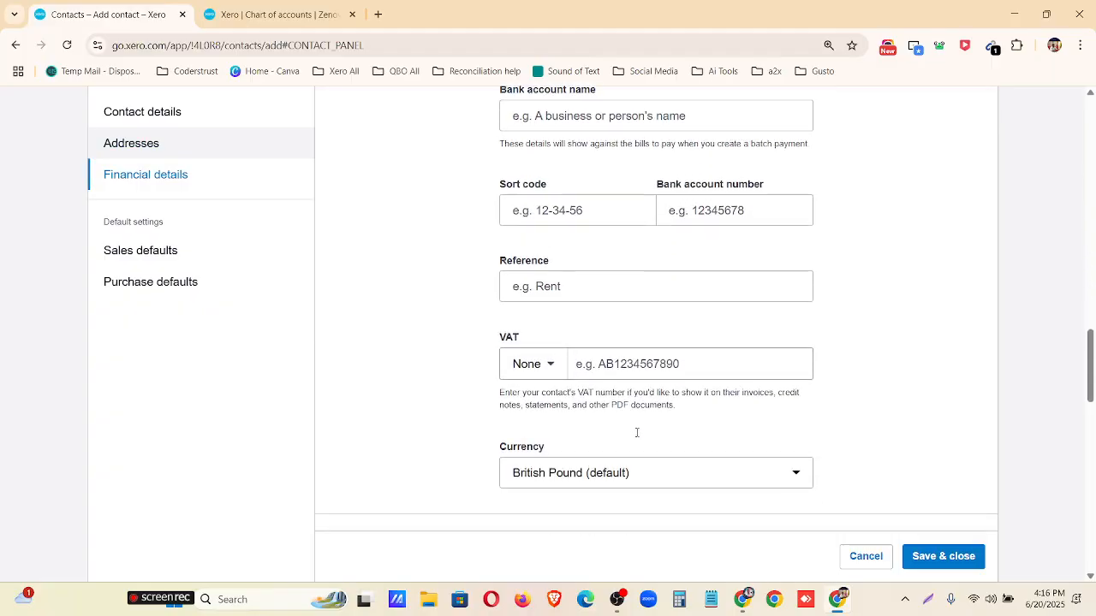
scroll(612, 465, down, 3)
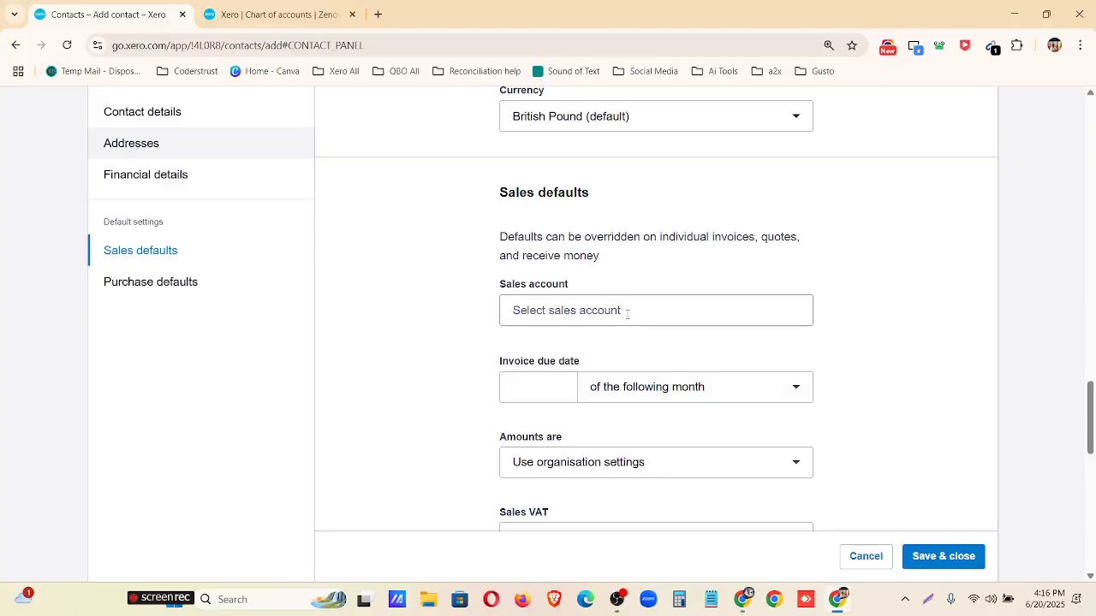
scroll(619, 360, up, 15)
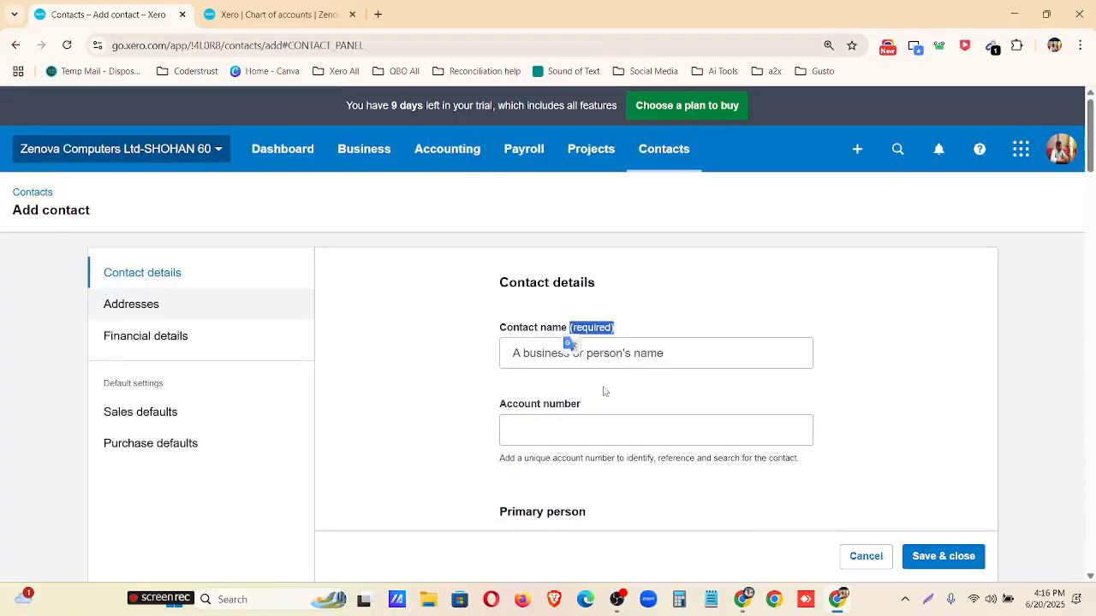
Enter the contact's title and surname as the required contact name, then save and close the new contact.
click(546, 352)
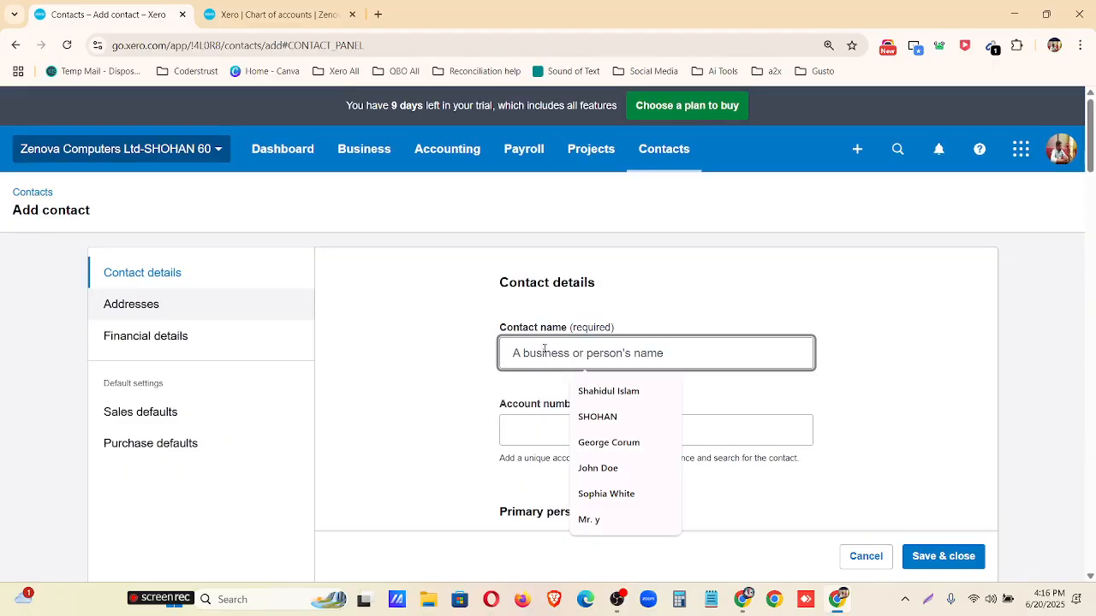
text(m)
key(BackSpace)
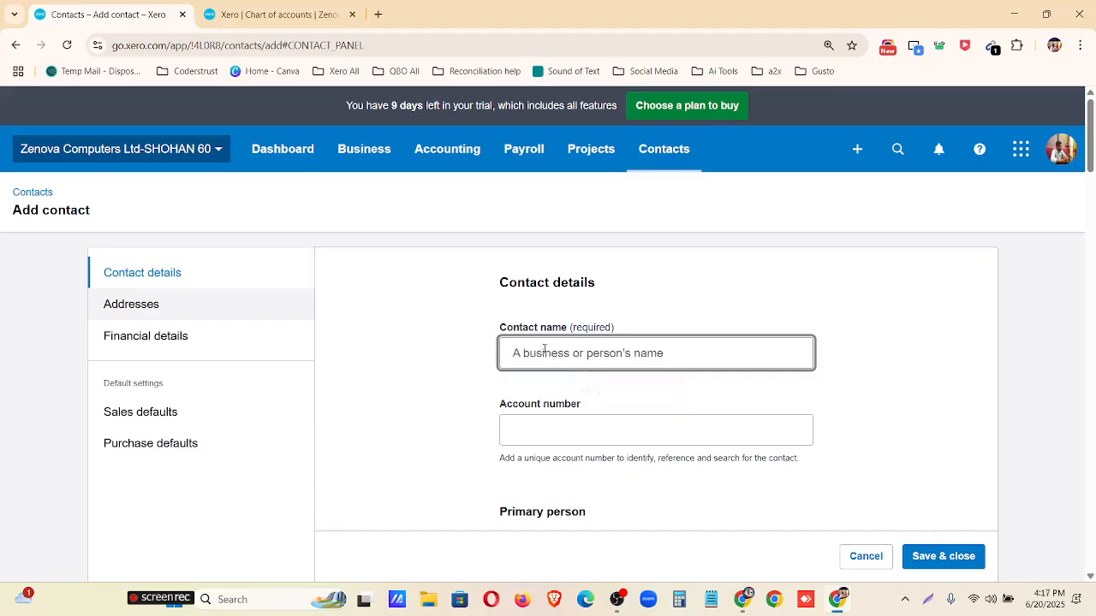
text(Mr. )
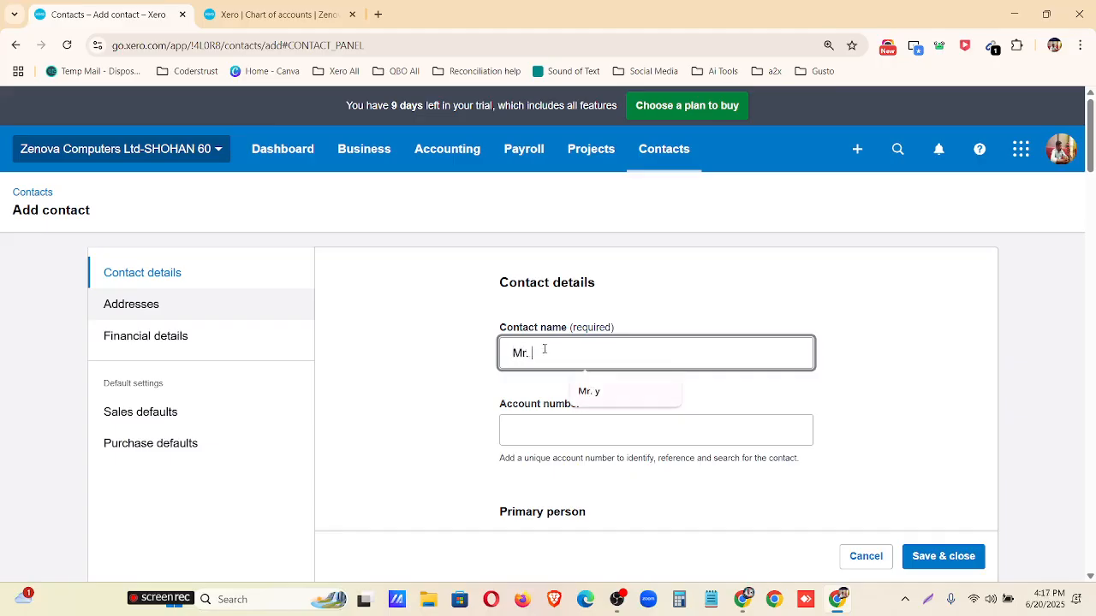
text(Johnson)
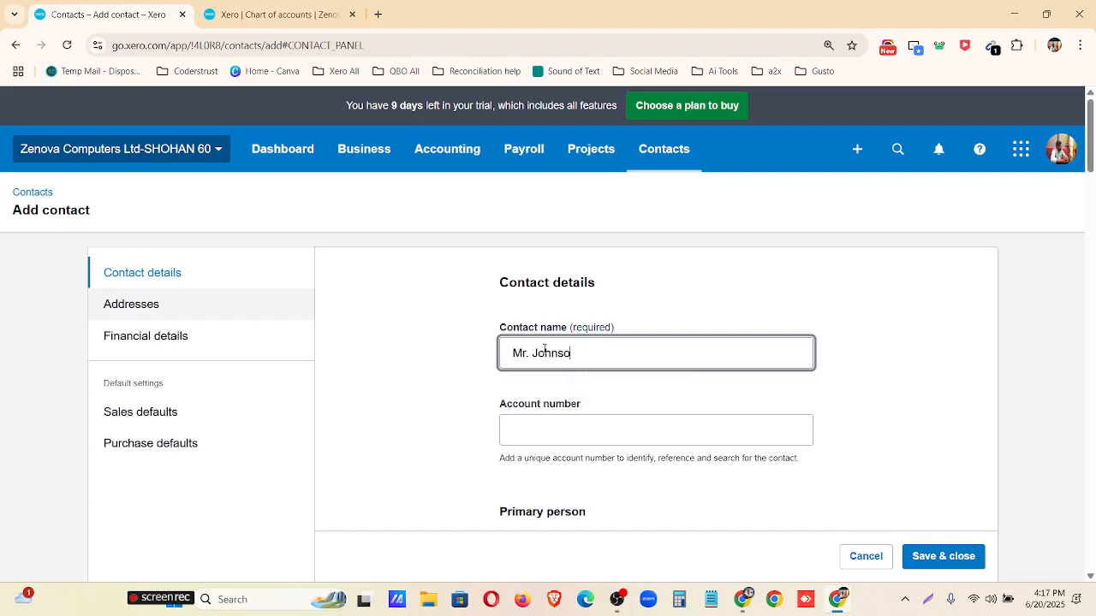
click(955, 558)
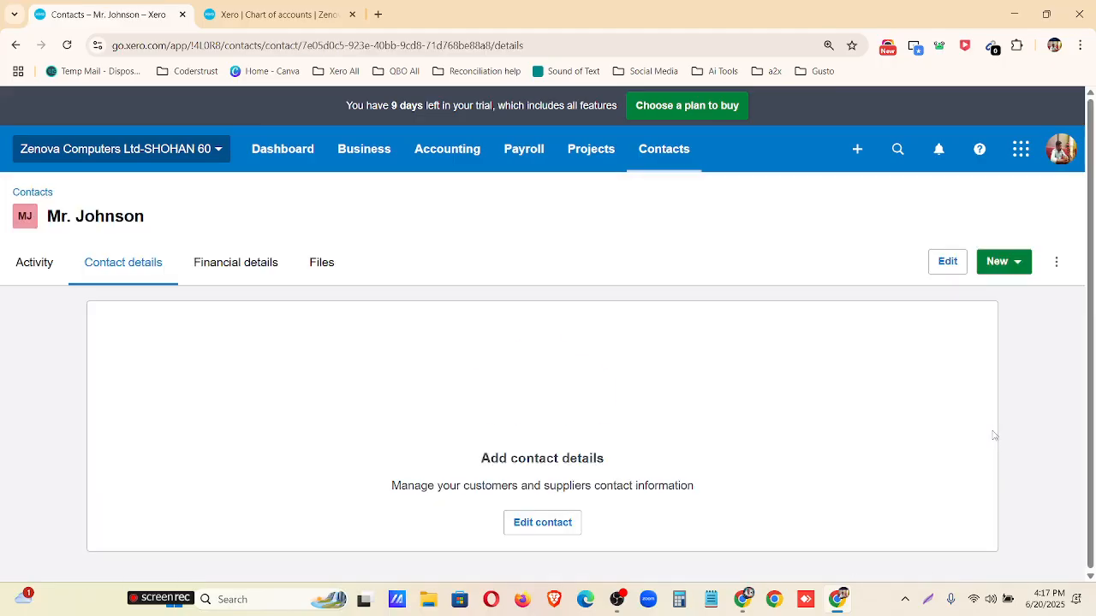
Return to the list of all contacts and archive the newly created contact, confirming the archiving.
click(41, 198)
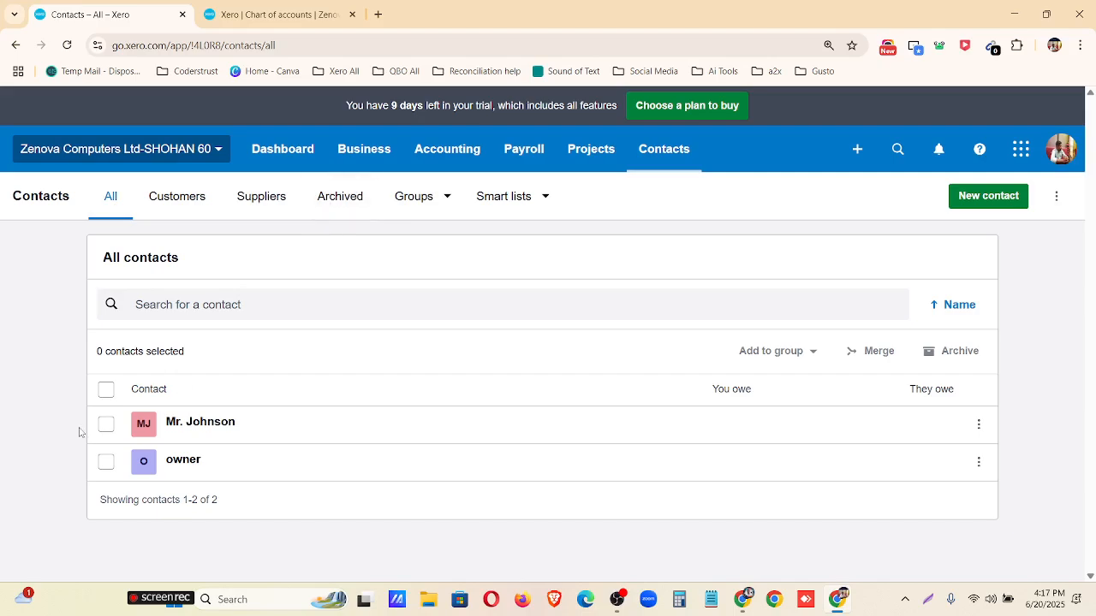
click(106, 425)
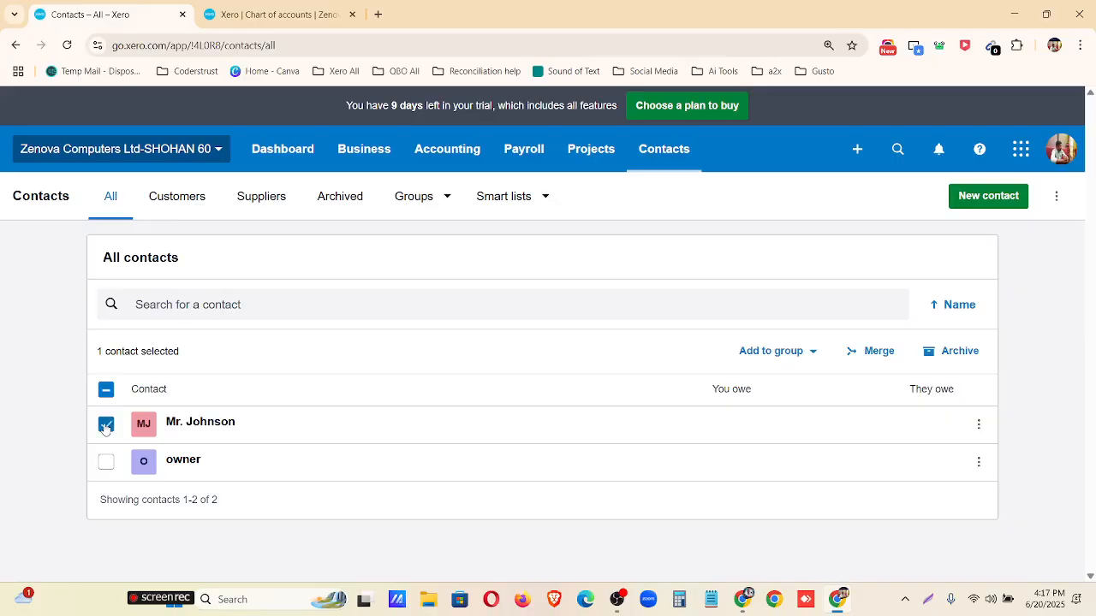
click(978, 423)
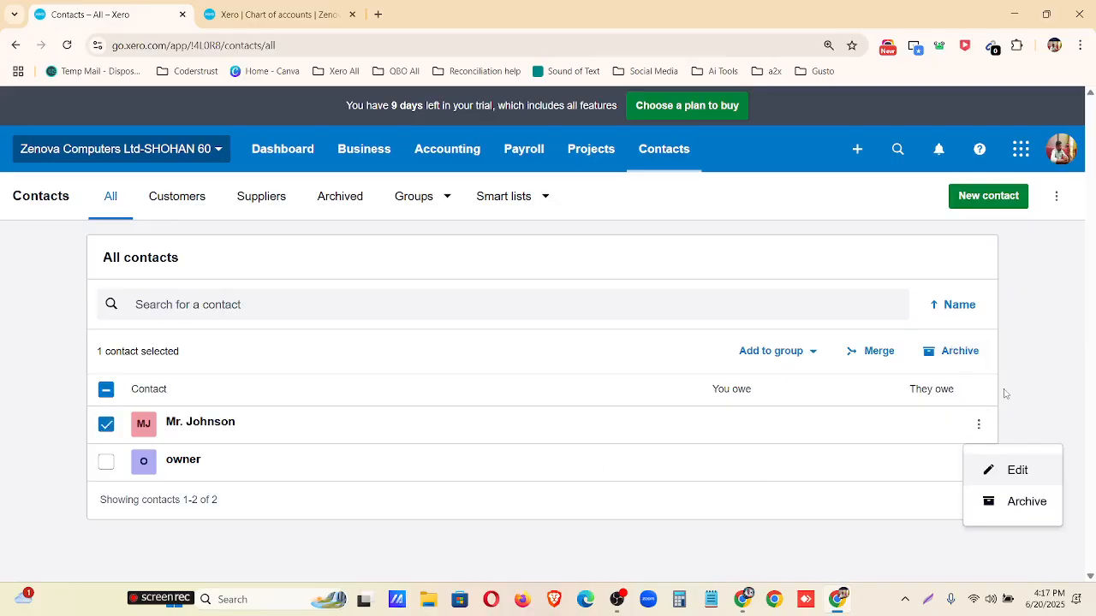
click(1024, 503)
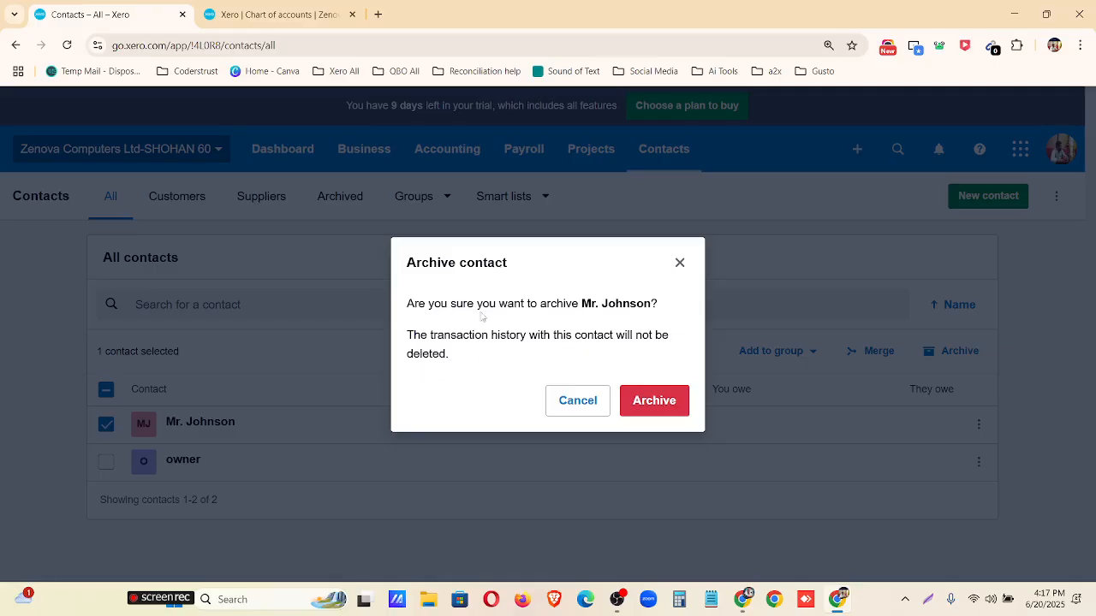
click(662, 401)
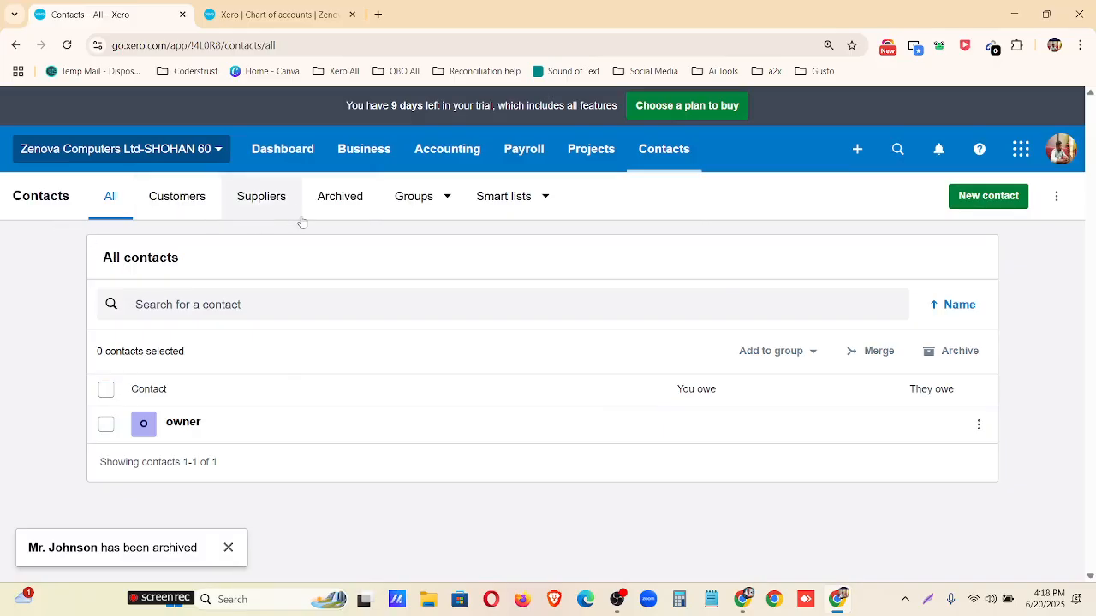
Open the contact from the archived contacts, restore it, and return to the list of all contacts.
click(341, 198)
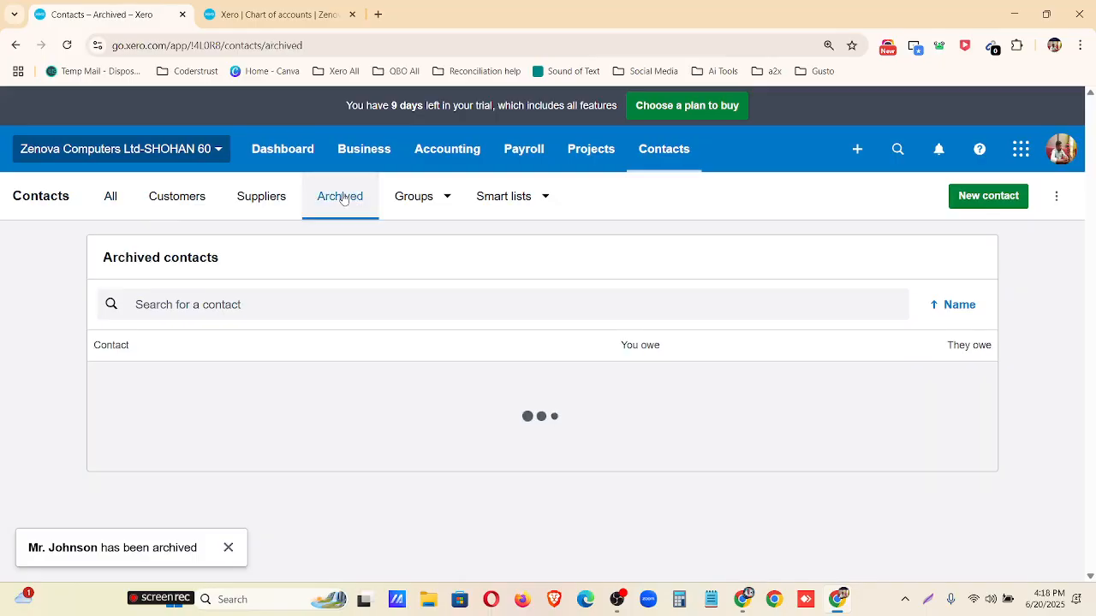
click(191, 394)
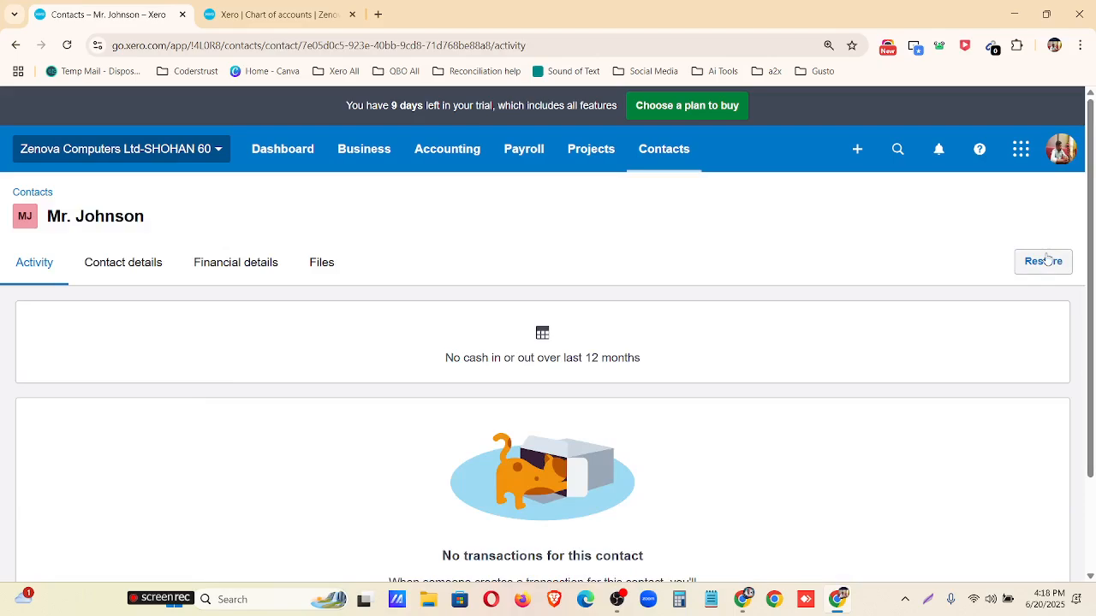
click(1044, 261)
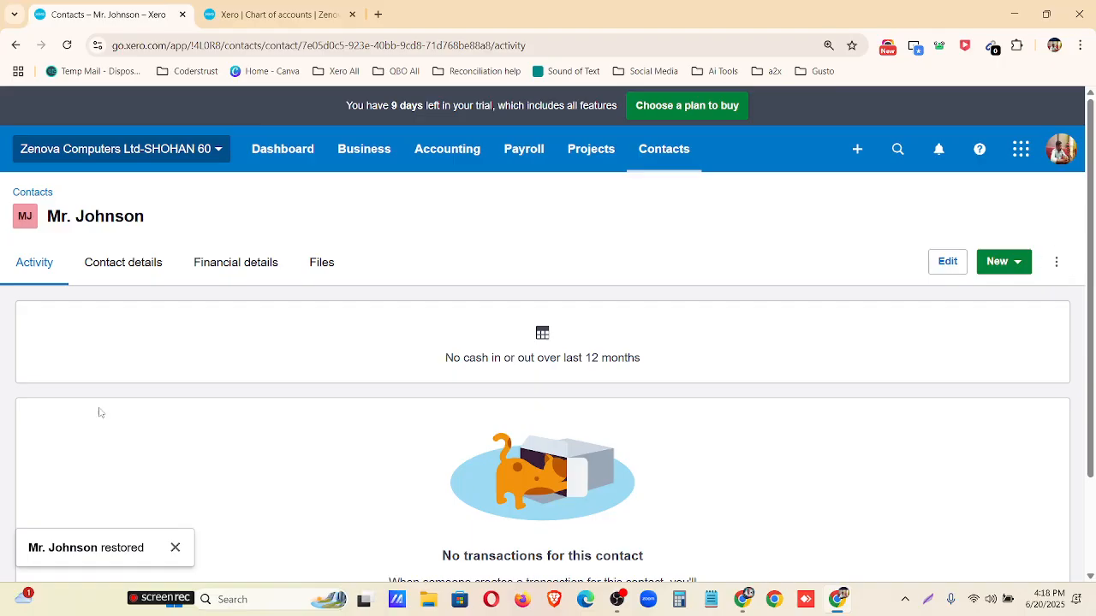
click(43, 193)
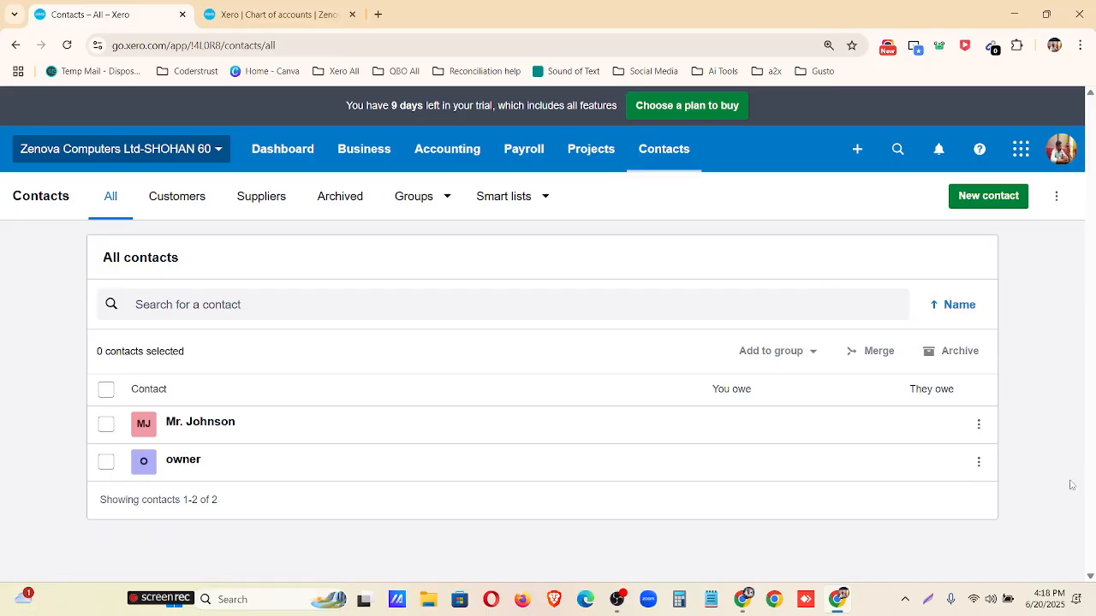
Start a contacts import, review the file preparation instructions including the *ContactName rule, and download the contacts template.
click(1056, 198)
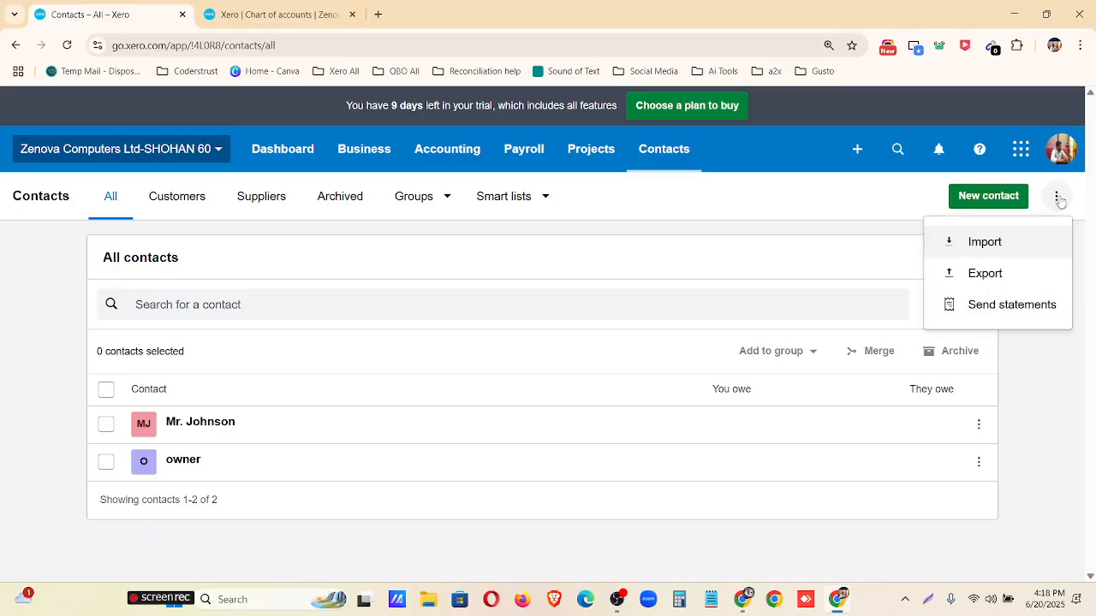
click(983, 245)
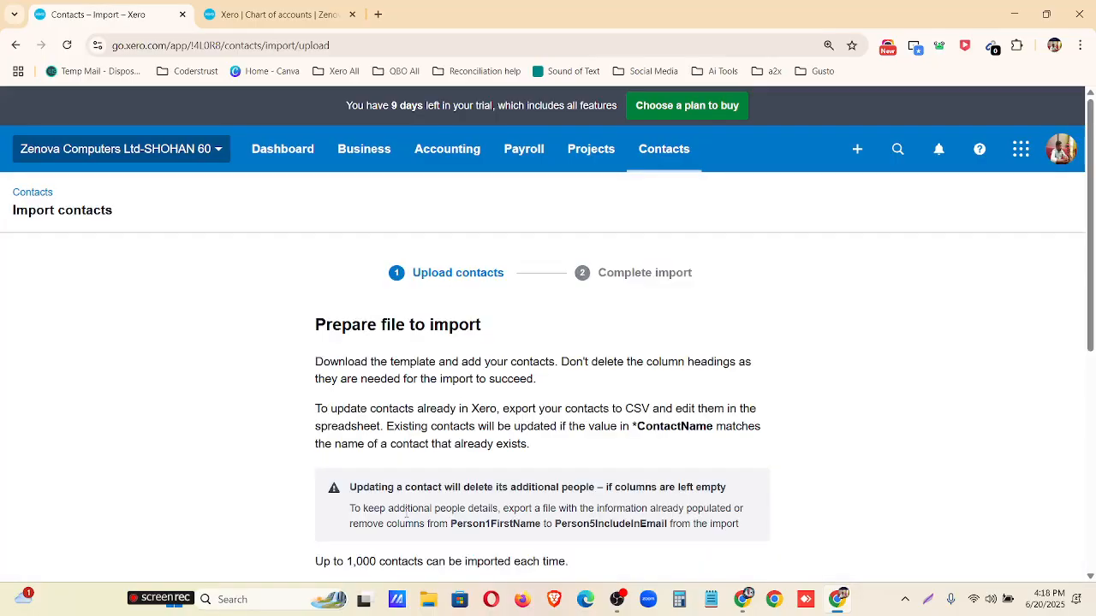
scroll(405, 514, down, 4)
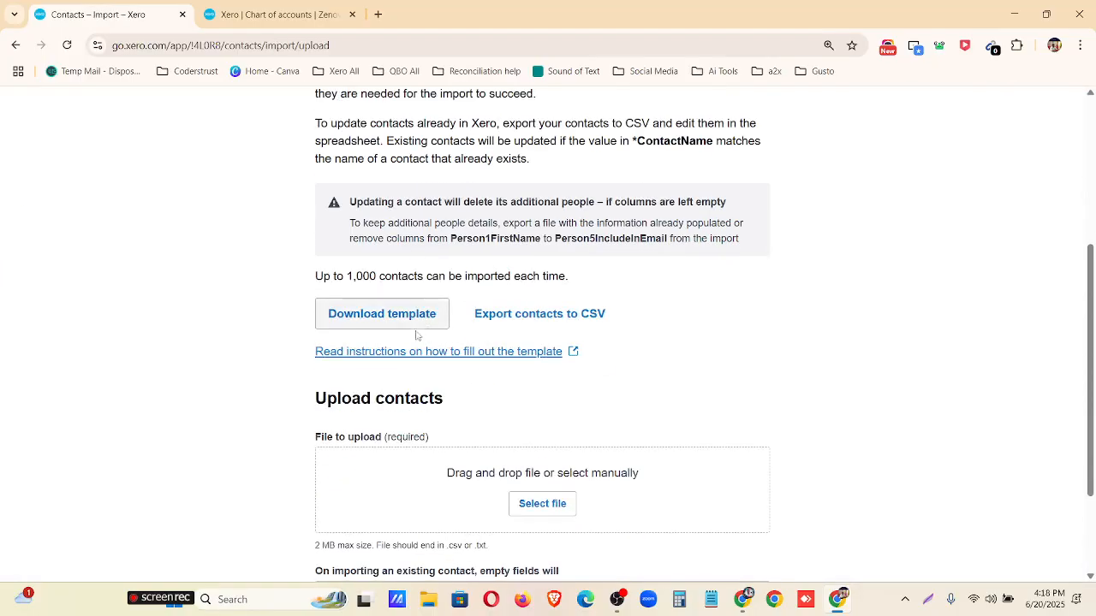
scroll(428, 354, up, 3)
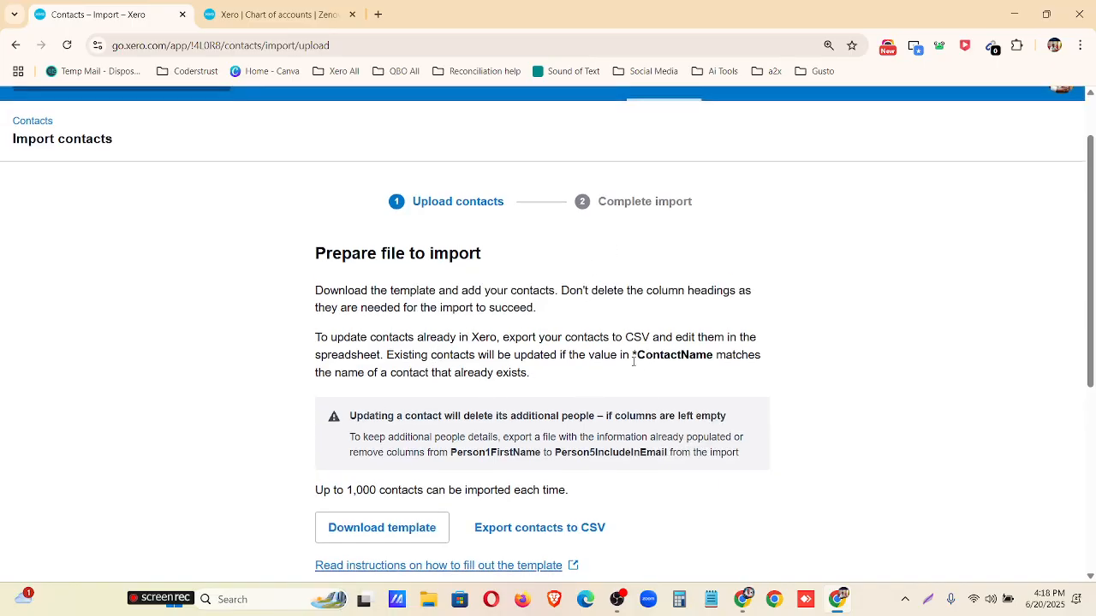
scroll(325, 488, down, 1)
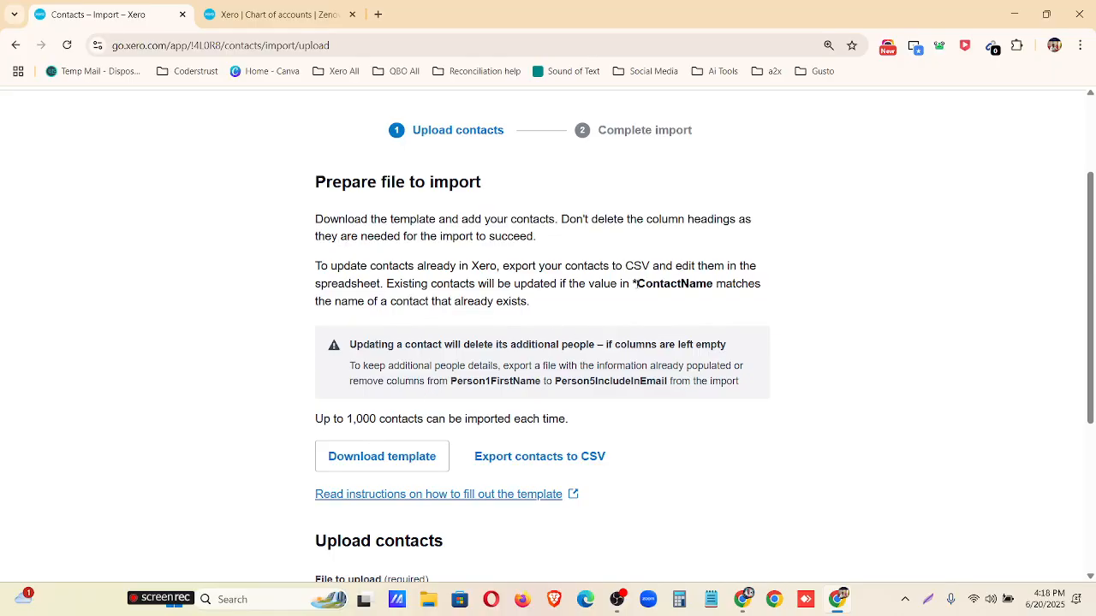
drag(633, 283, 713, 283)
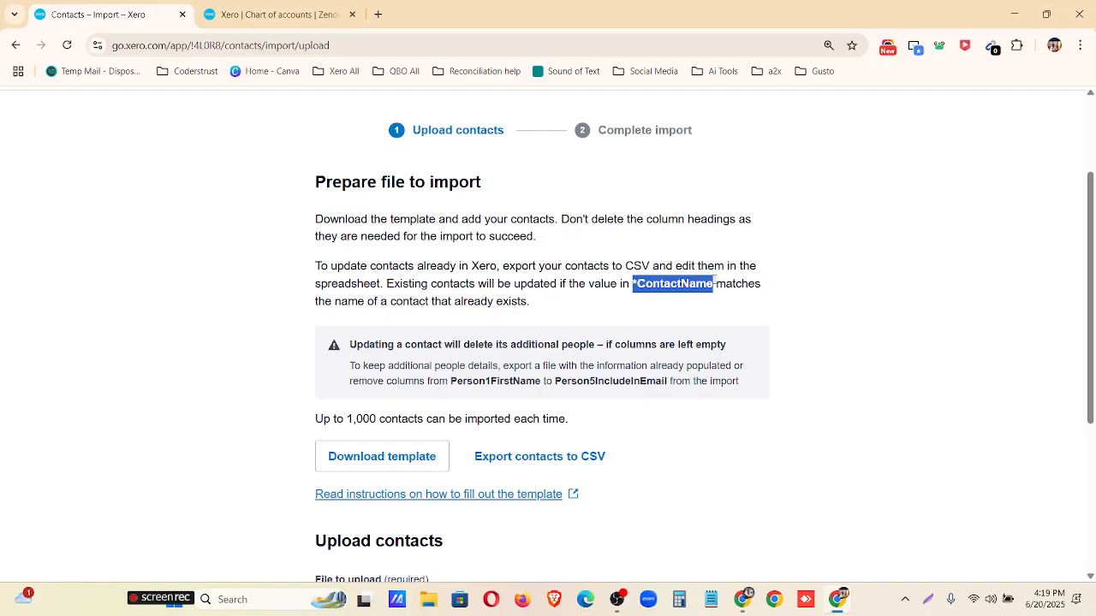
scroll(596, 337, down, 1)
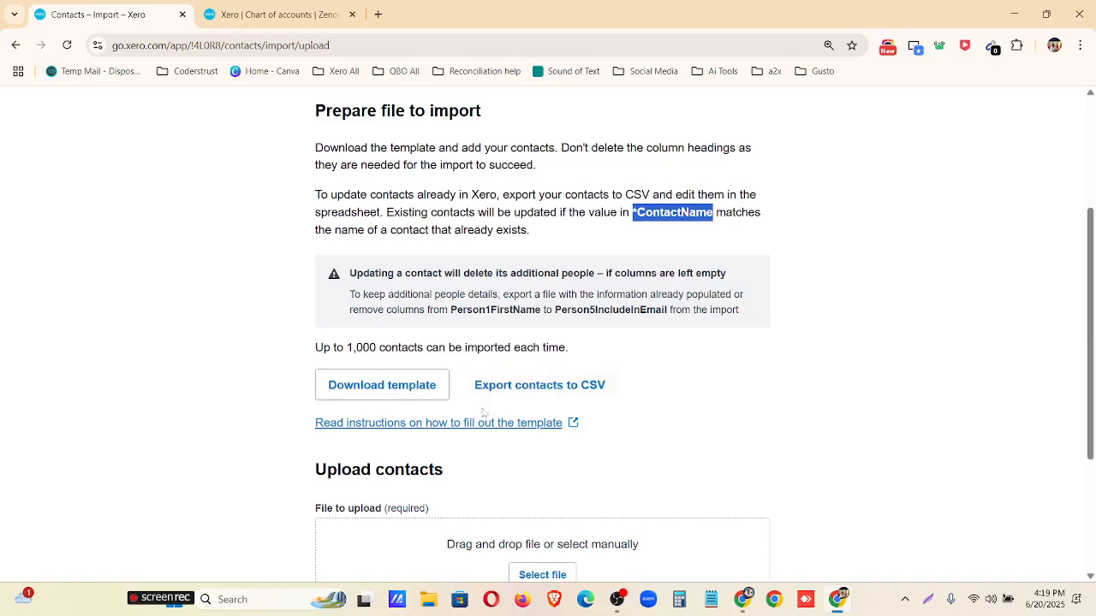
click(388, 395)
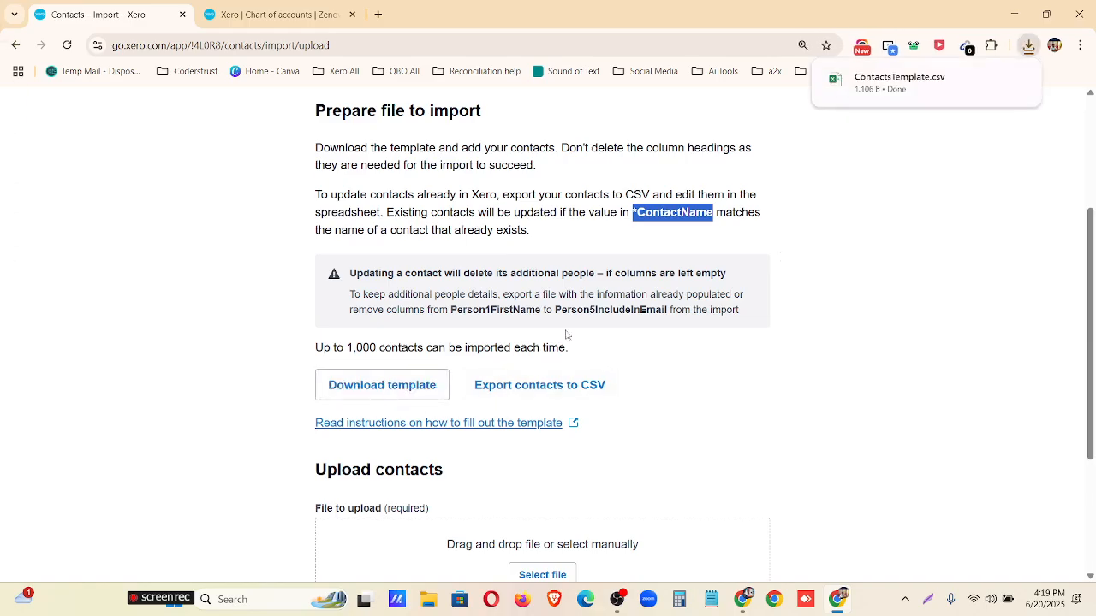
Open the downloaded ContactsTemplate.csv in Excel, fit column A to its *ContactName heading, and look over the column headings.
click(922, 92)
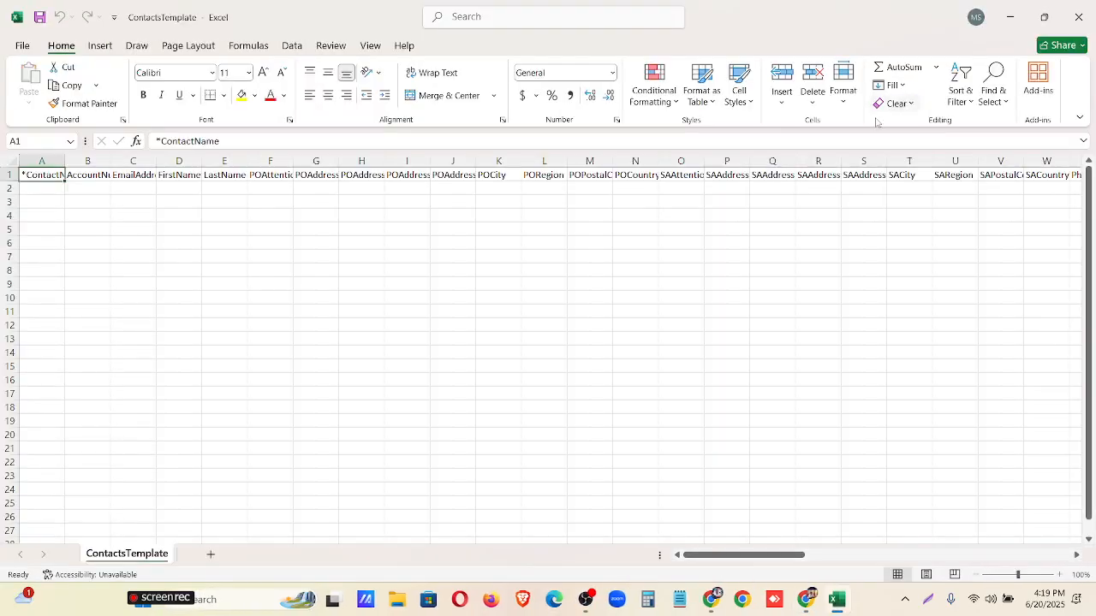
double_click(64, 161)
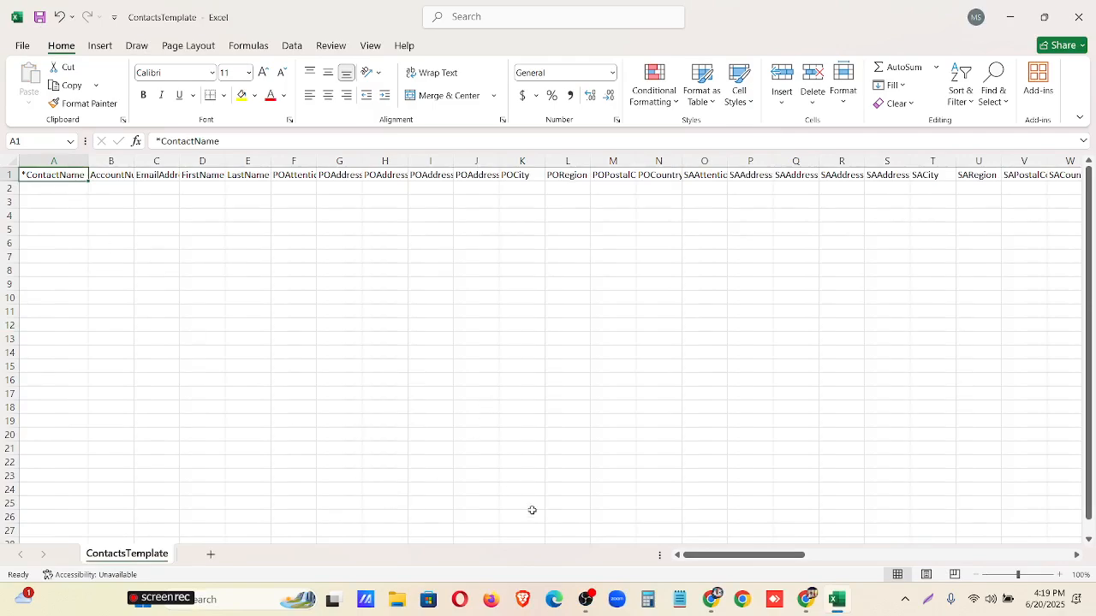
drag(727, 557, 656, 514)
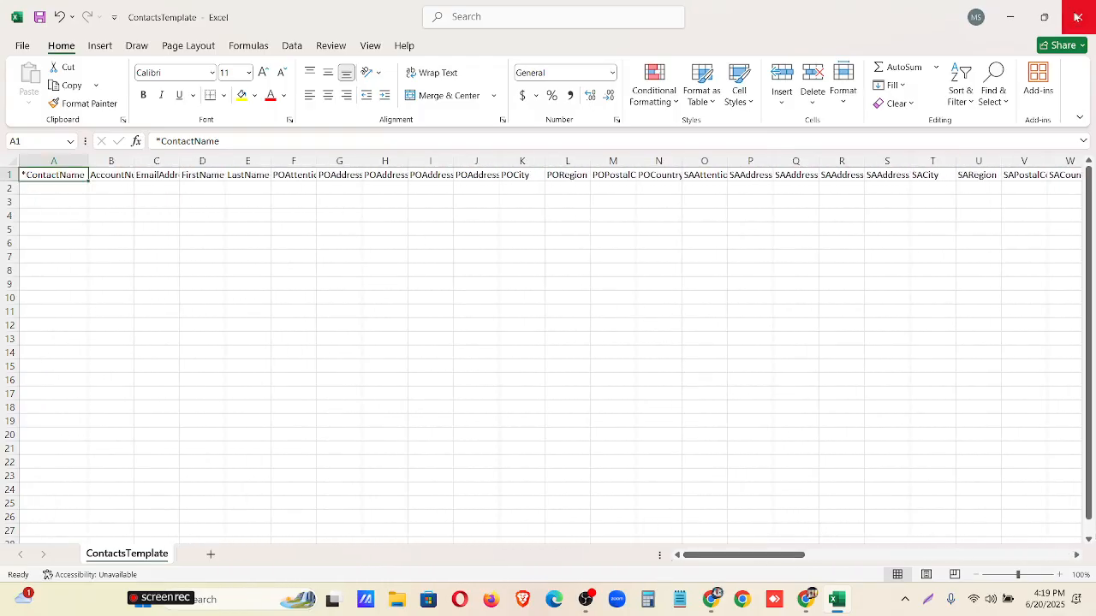
Switch to Google Drive, open Contacts list - import.csv from the Assignment-2 folder, and copy the contact rows 2 to 11.
click(714, 604)
click(265, 14)
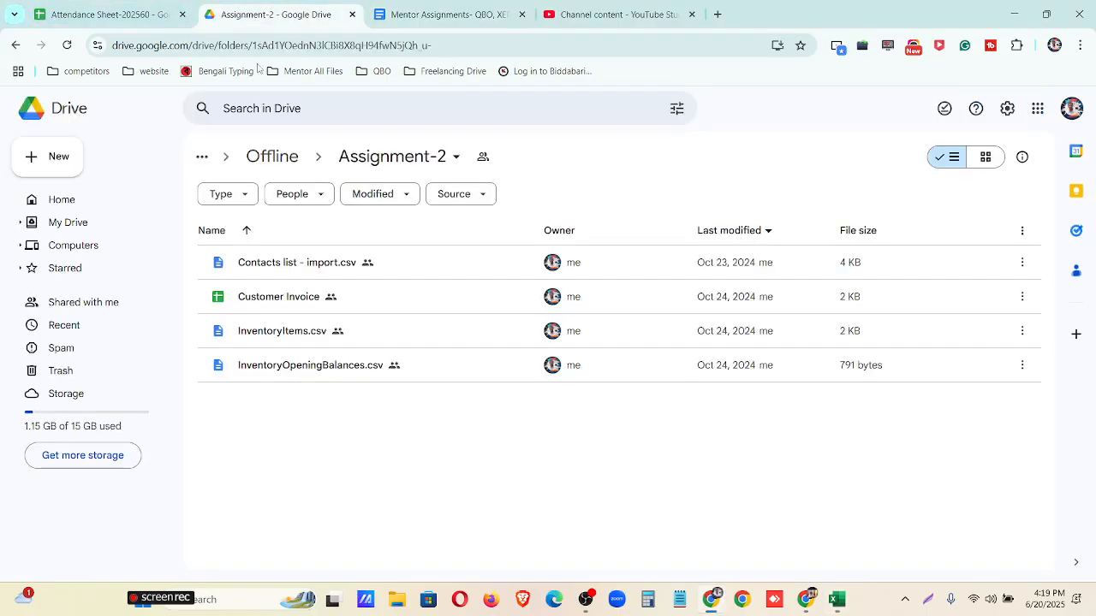
double_click(295, 267)
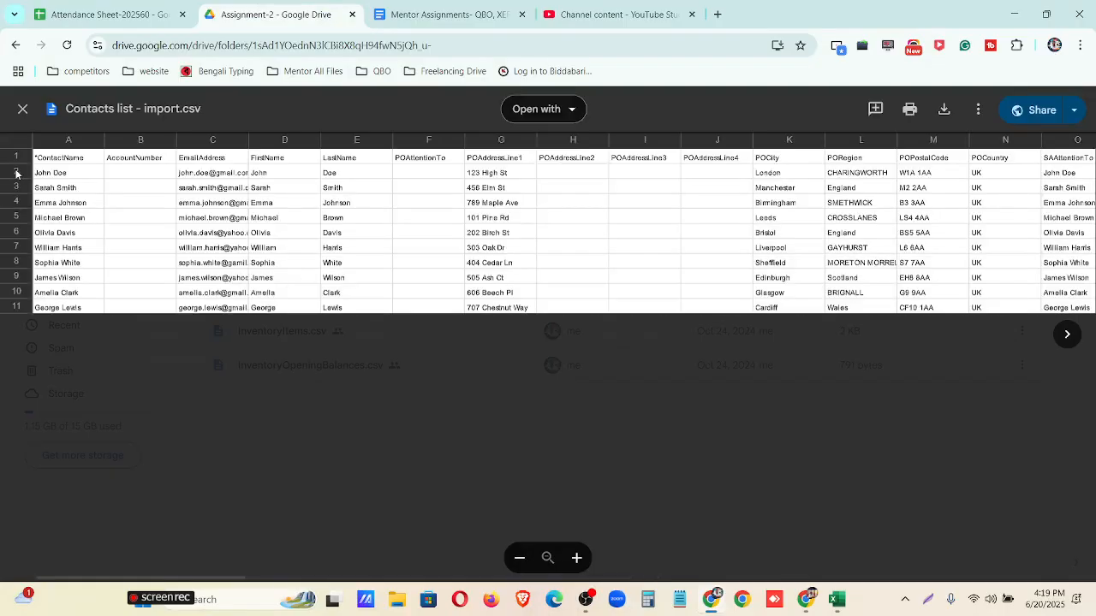
drag(16, 174, 28, 321)
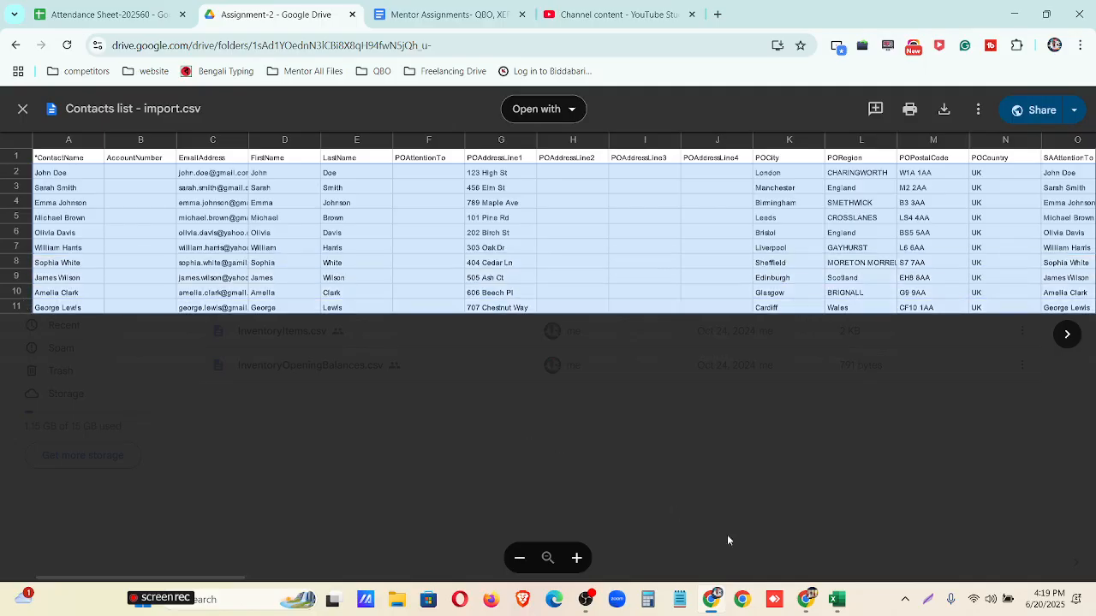
Switch to Excel, paste the copied contact rows into ContactsTemplate starting at cell A2, and save the file.
click(846, 599)
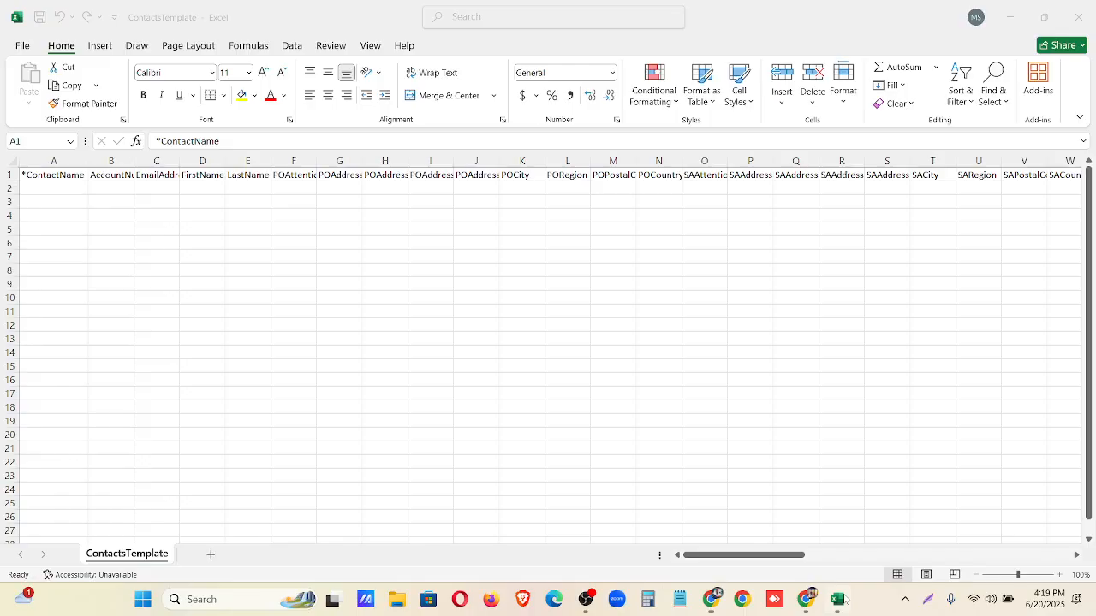
click(42, 189)
key(ctrl+v)
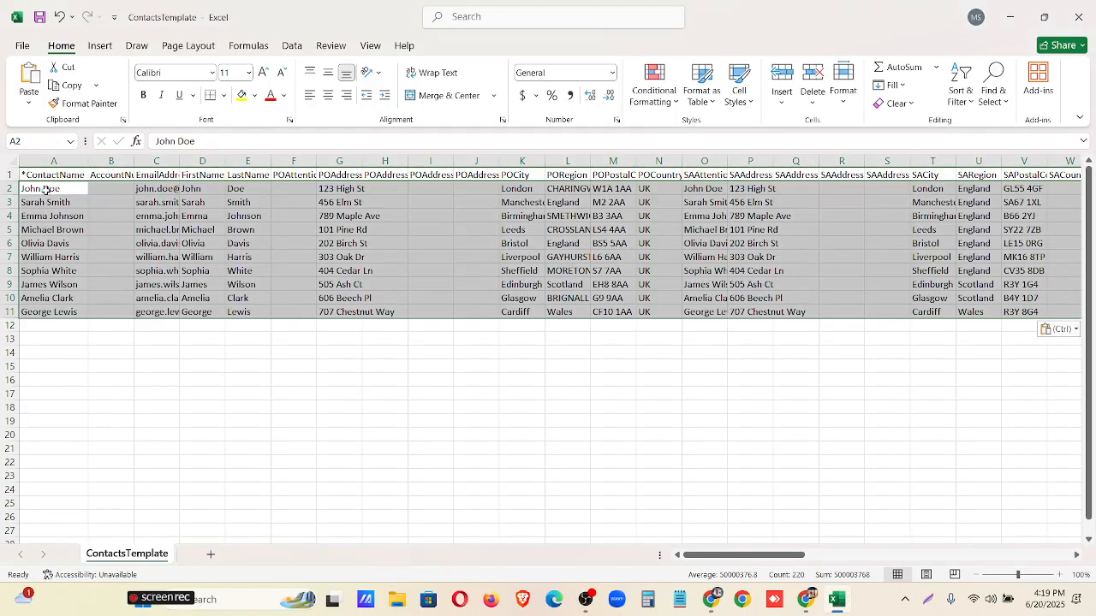
click(315, 414)
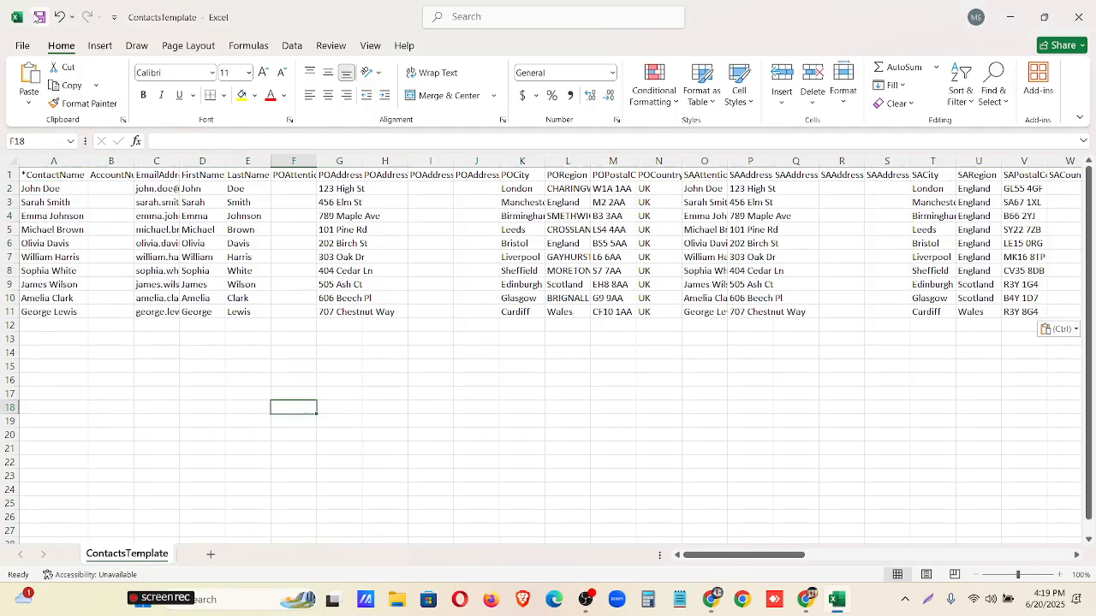
click(40, 17)
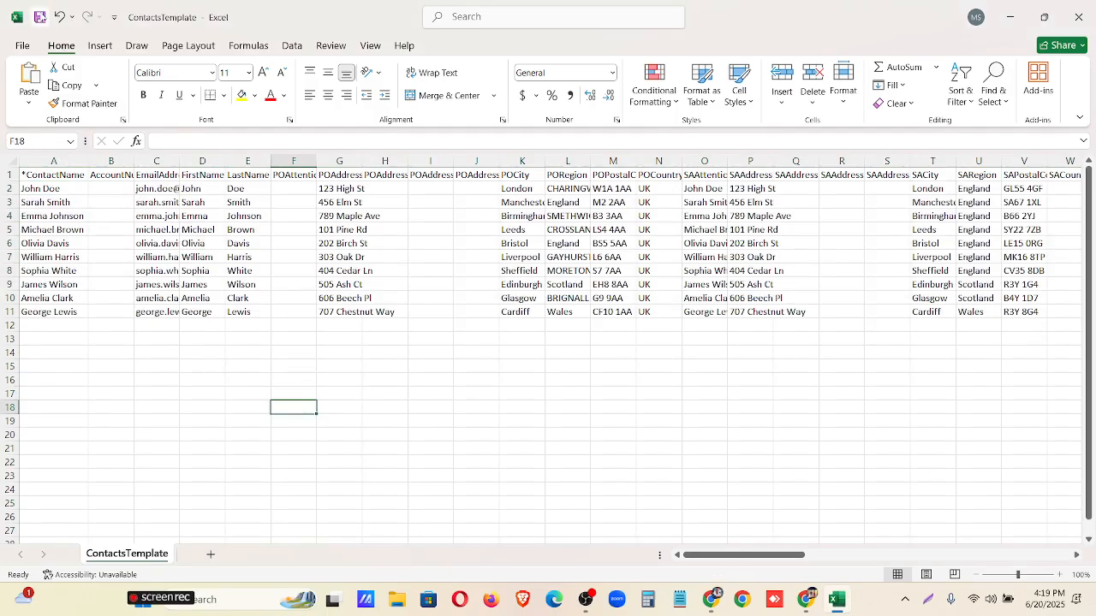
click(1010, 17)
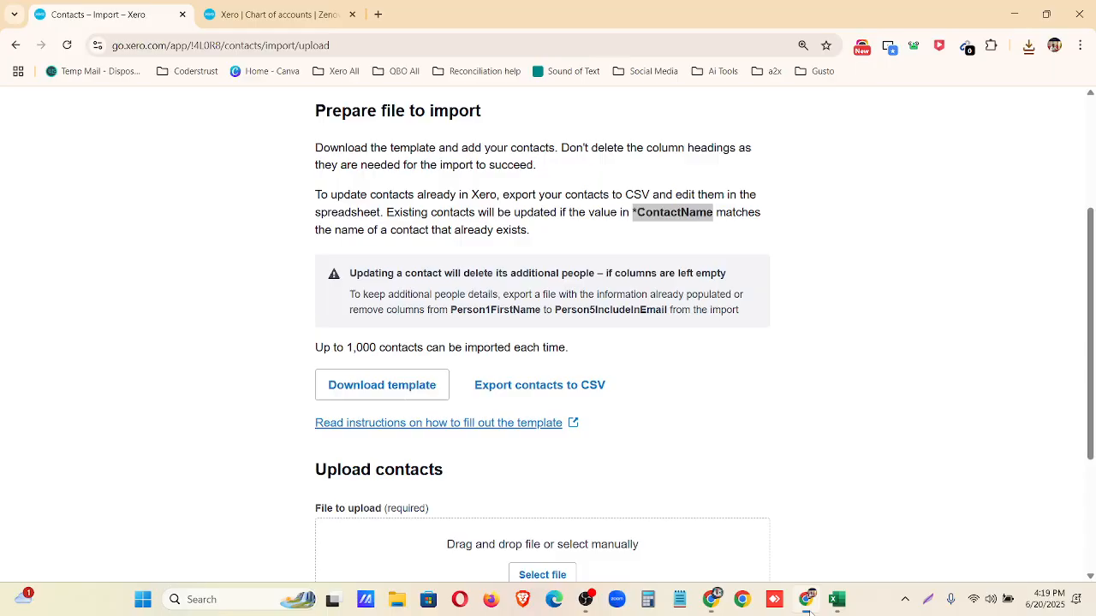
Return to the Xero contacts import, upload ContactsTemplate.csv with empty fields left to be ignored, and continue to the import summary.
click(805, 599)
scroll(554, 403, down, 3)
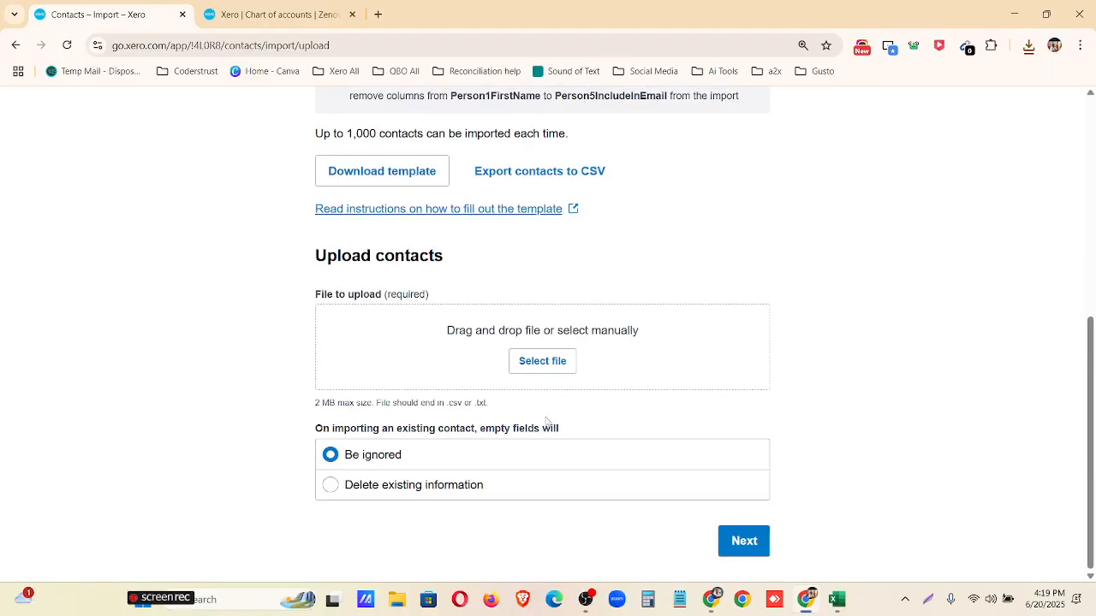
click(561, 366)
click(156, 132)
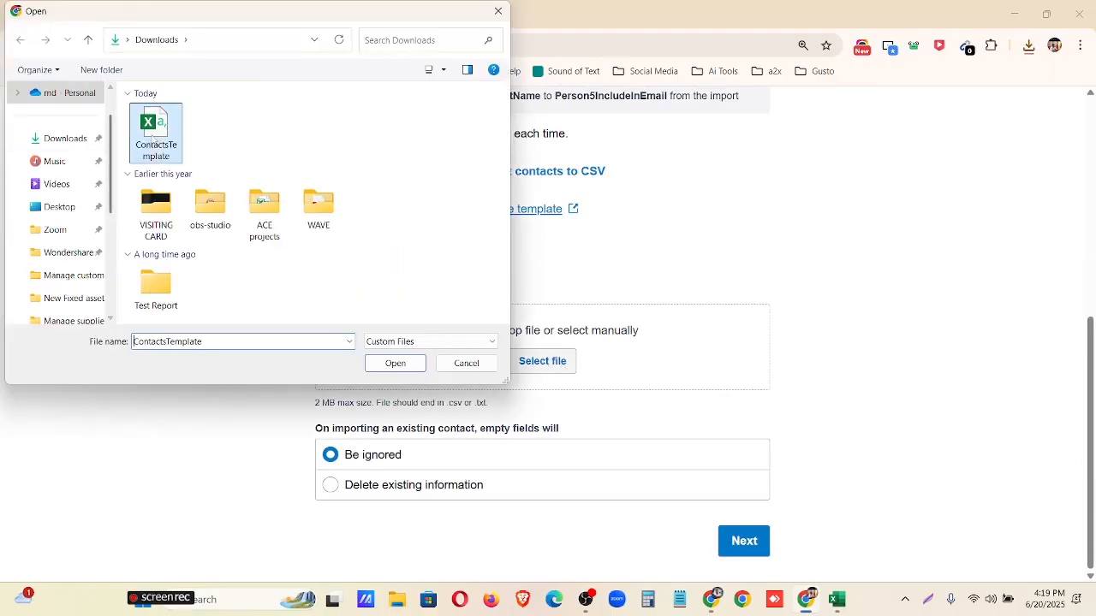
click(395, 363)
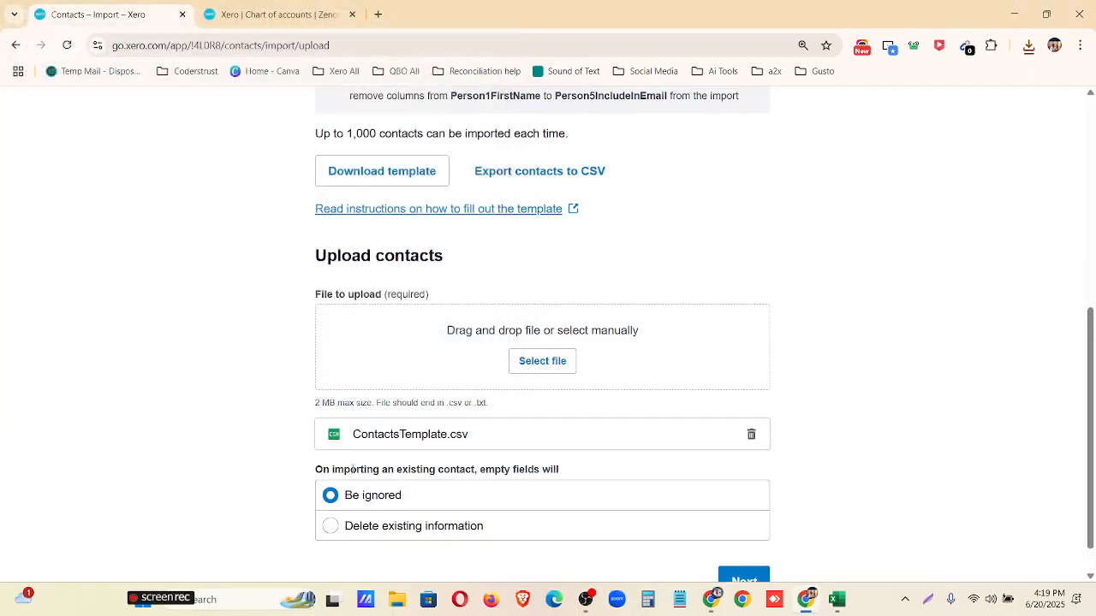
scroll(428, 472, down, 1)
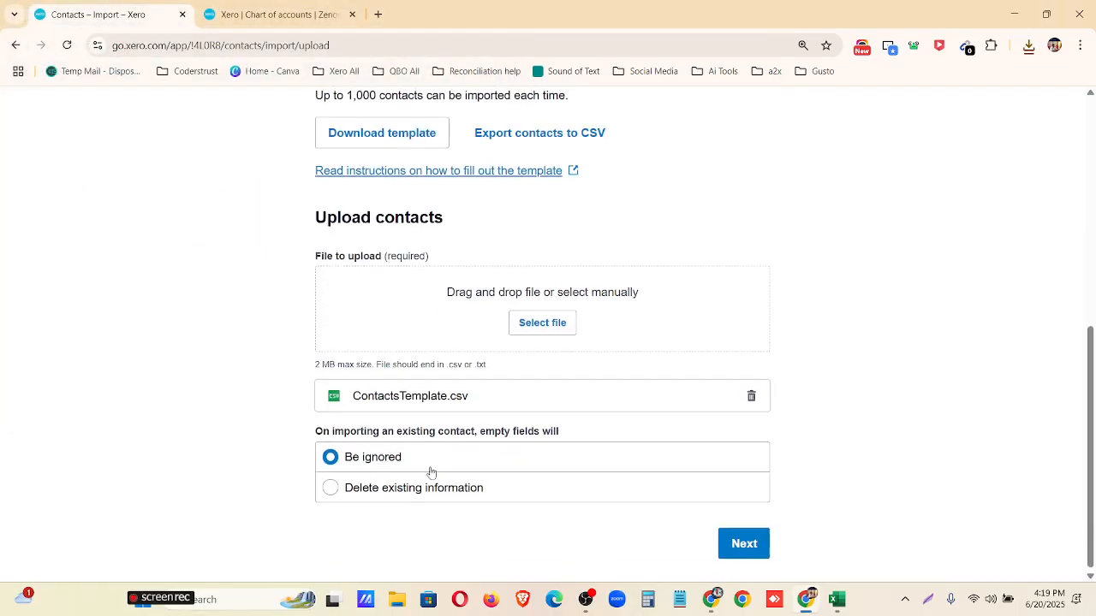
click(743, 542)
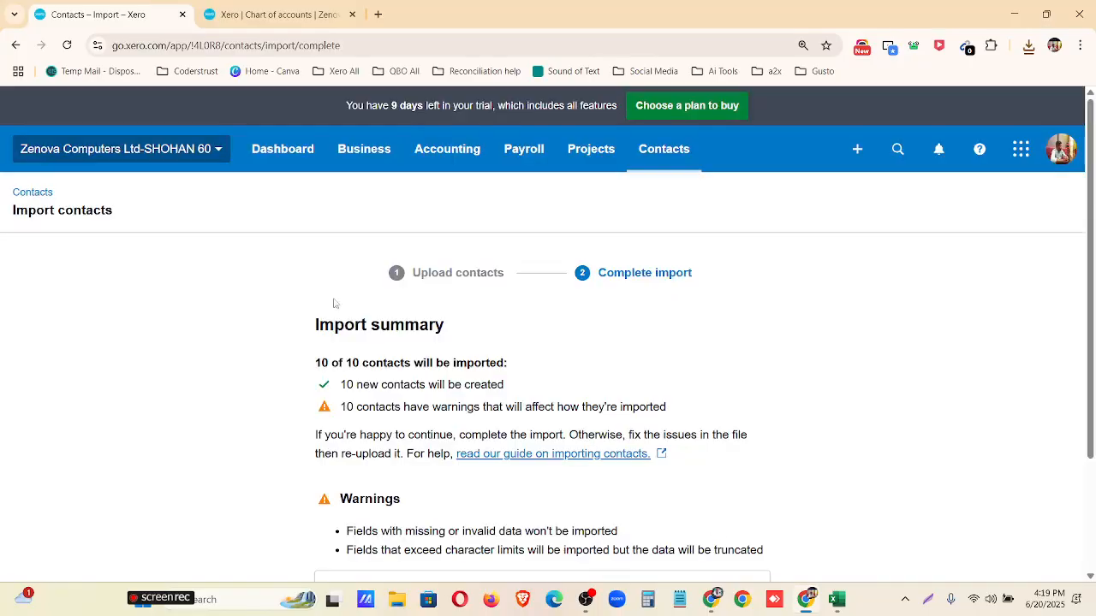
Complete the contacts import and look through the list of all contacts for the imported entries.
scroll(396, 374, down, 2)
click(694, 548)
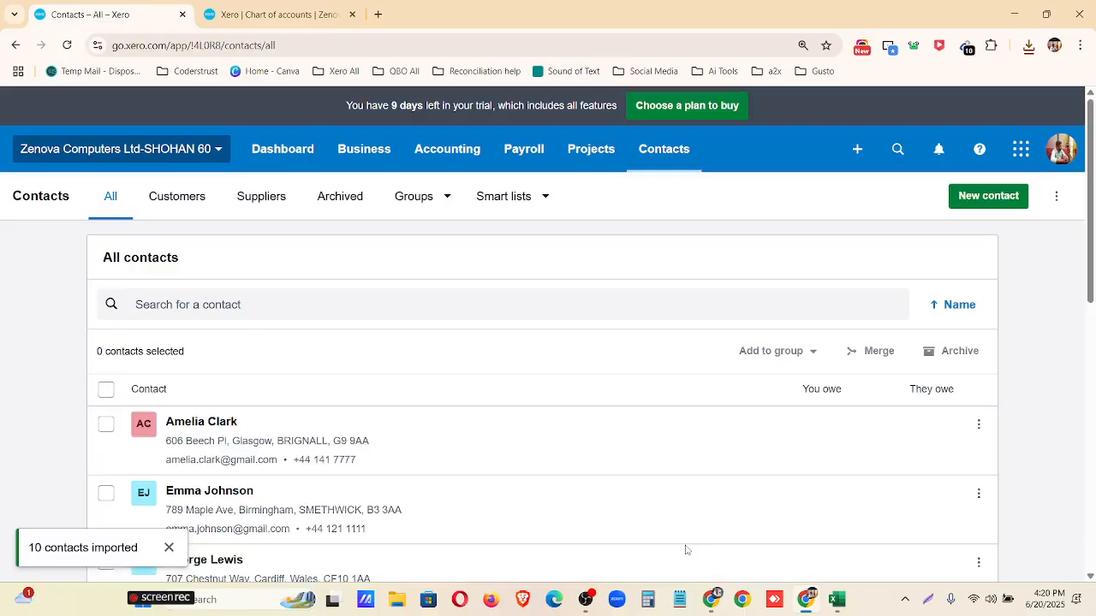
scroll(611, 465, down, 4)
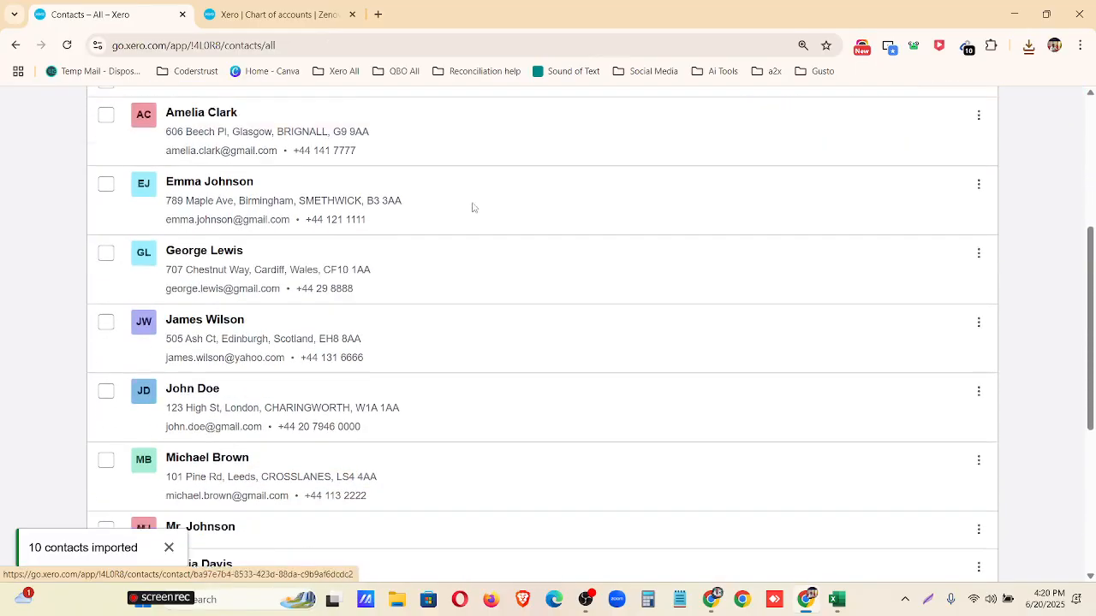
scroll(500, 375, down, 3)
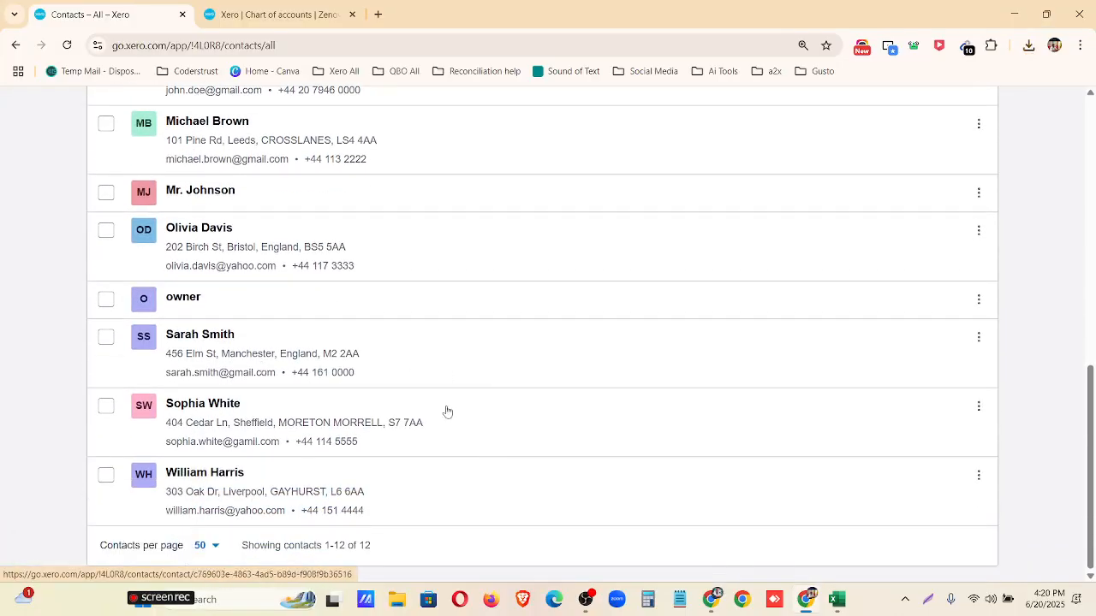
scroll(443, 416, up, 1)
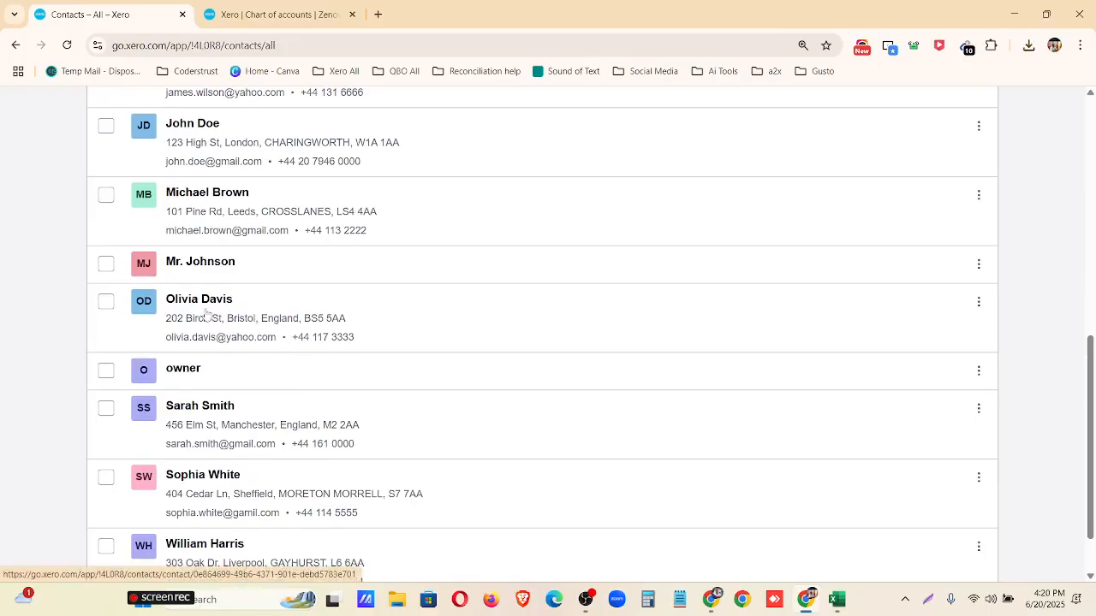
Open the imported contact listed just above owner for editing, review its contact, financial and sales details, and return to all contacts.
click(979, 304)
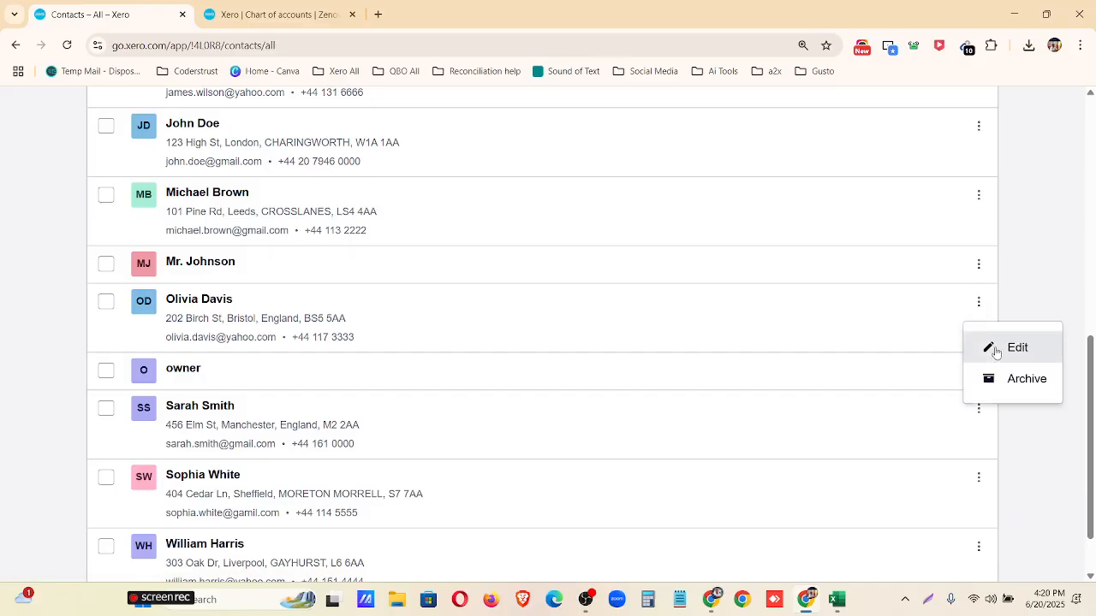
click(997, 349)
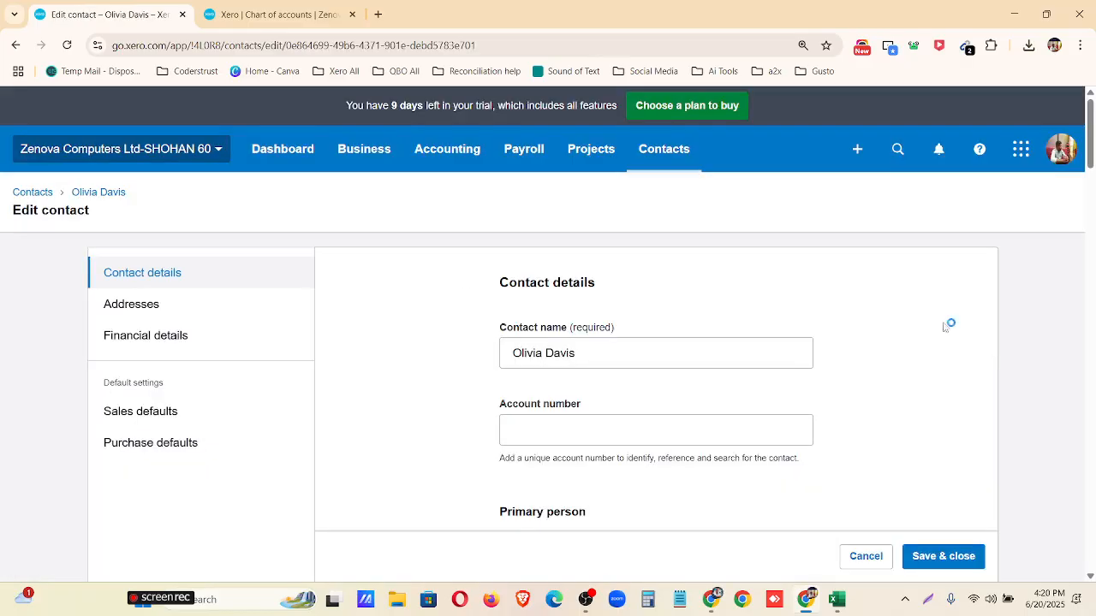
scroll(595, 335, down, 7)
scroll(595, 335, down, 10)
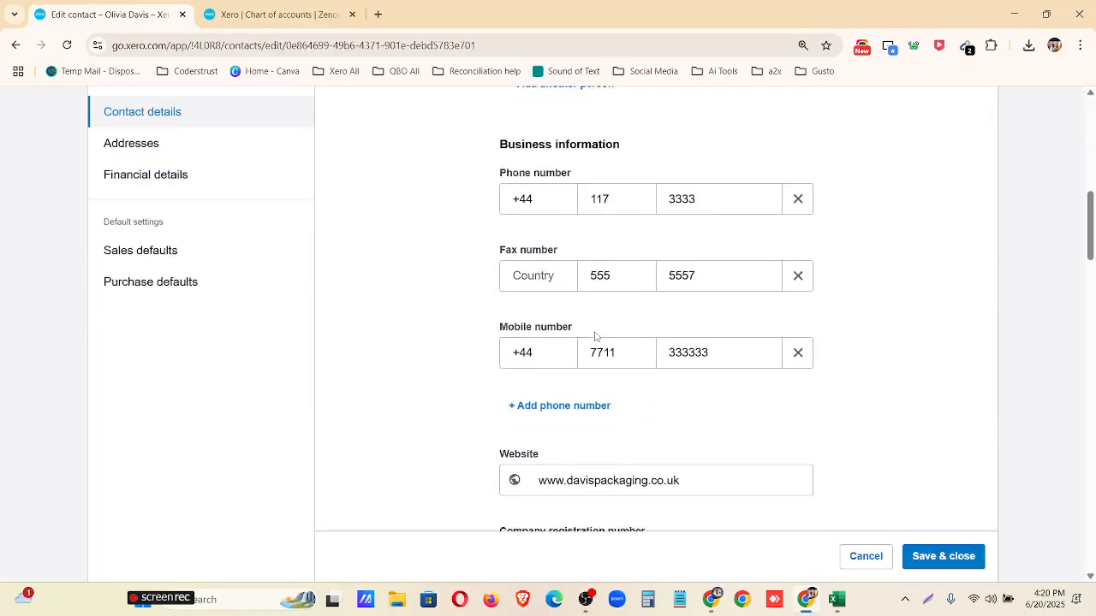
scroll(596, 336, down, 10)
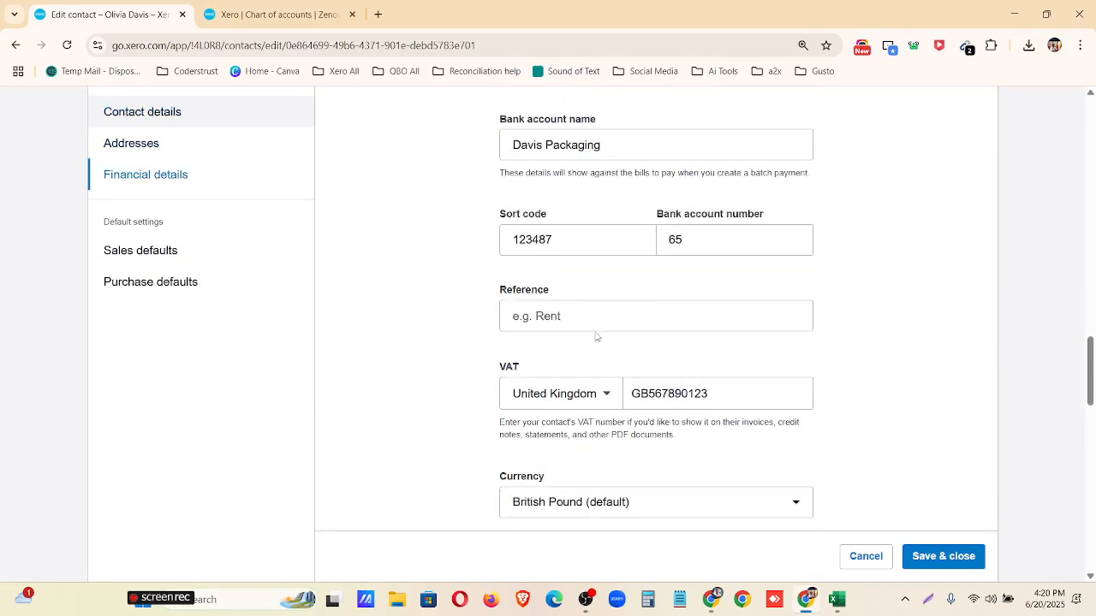
scroll(595, 336, down, 6)
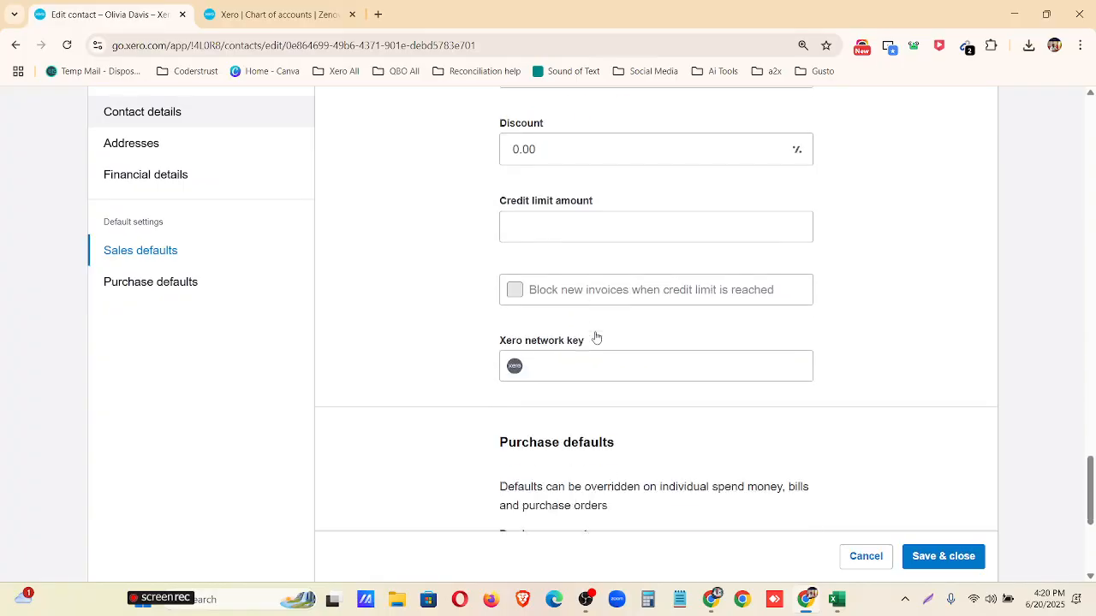
scroll(594, 332, up, 12)
scroll(611, 331, up, 10)
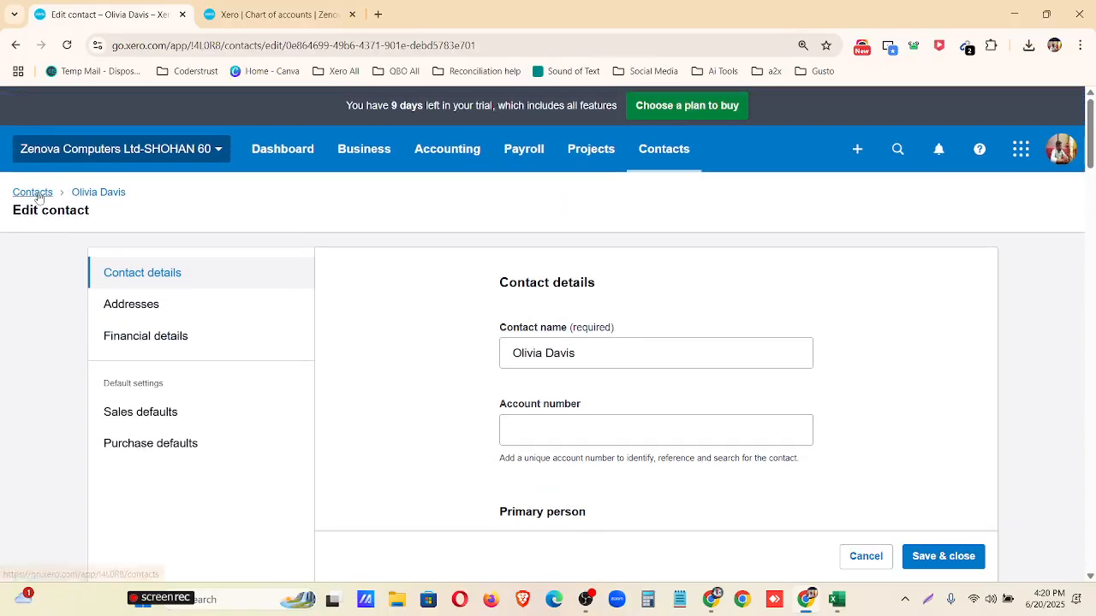
click(32, 192)
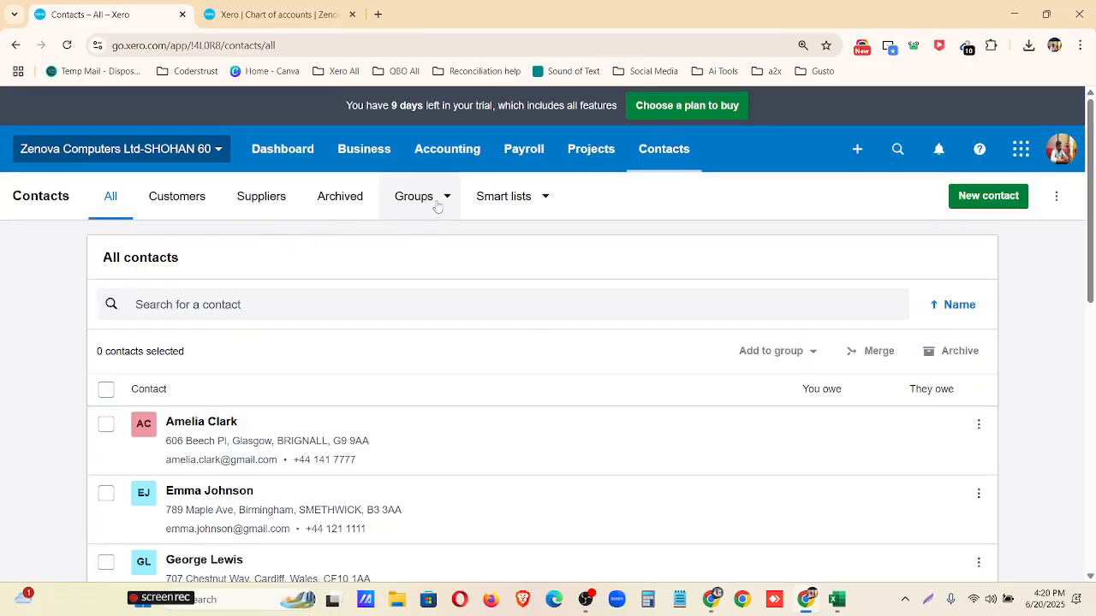
Create a new contact group named Silver.
click(441, 205)
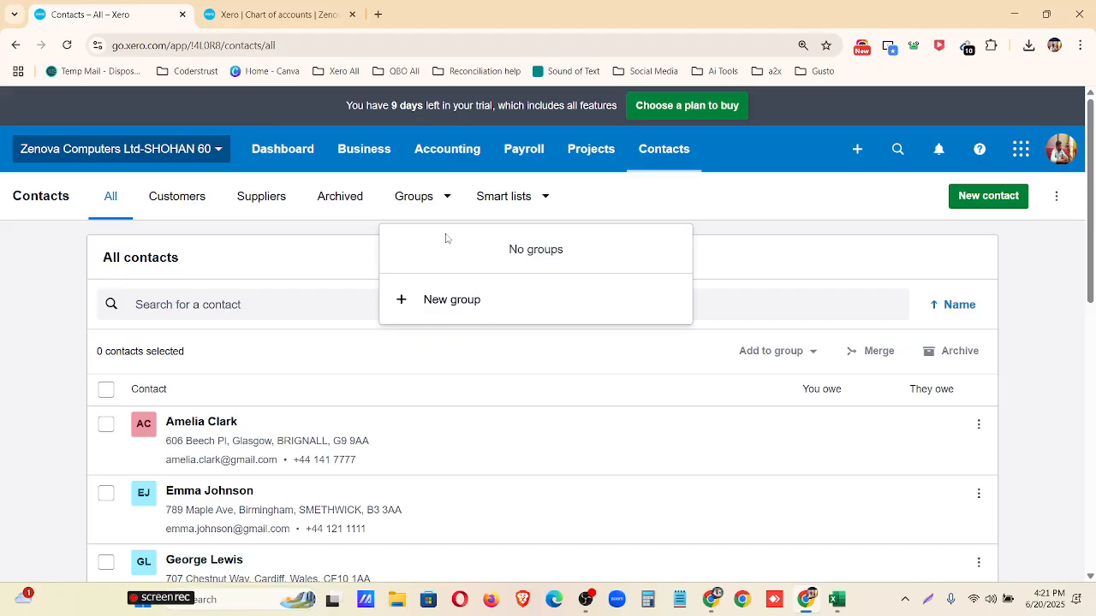
click(442, 300)
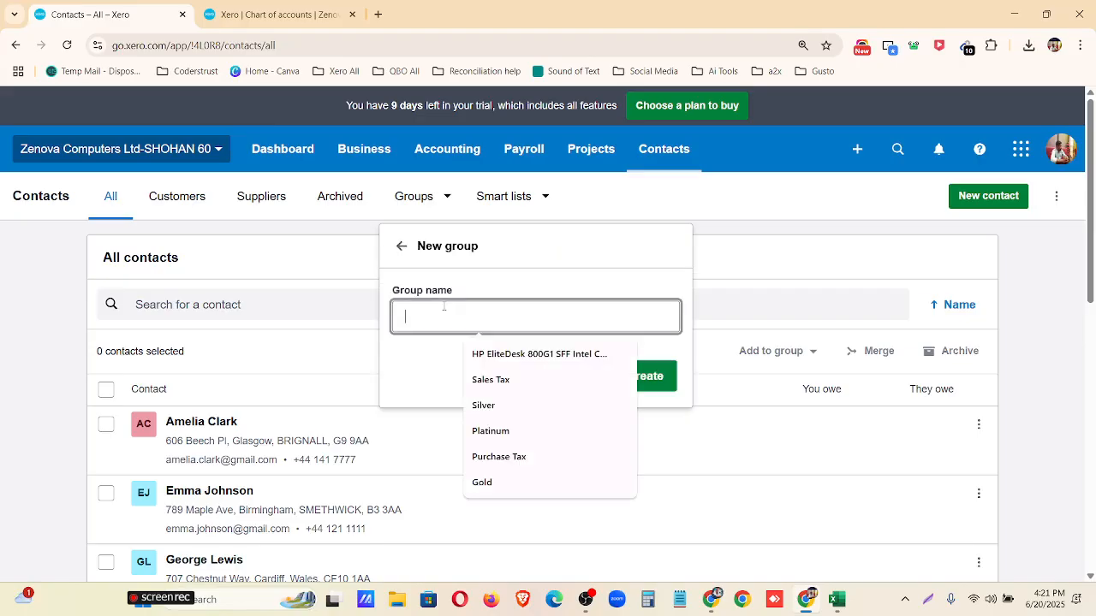
key(Up)
key(Up)
key(Up)
key(Up)
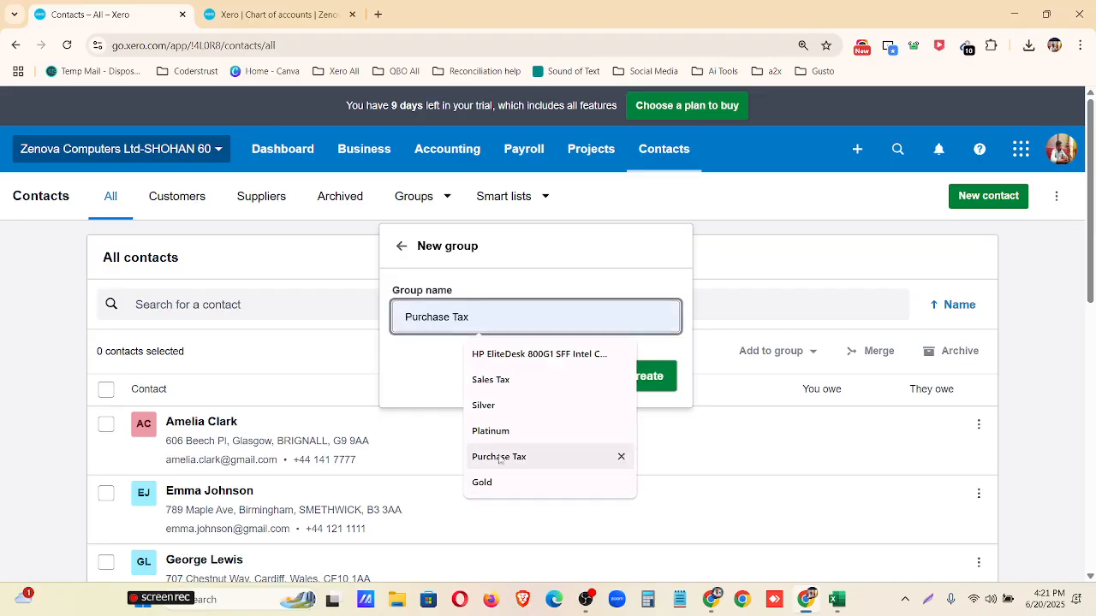
key(Return)
click(641, 386)
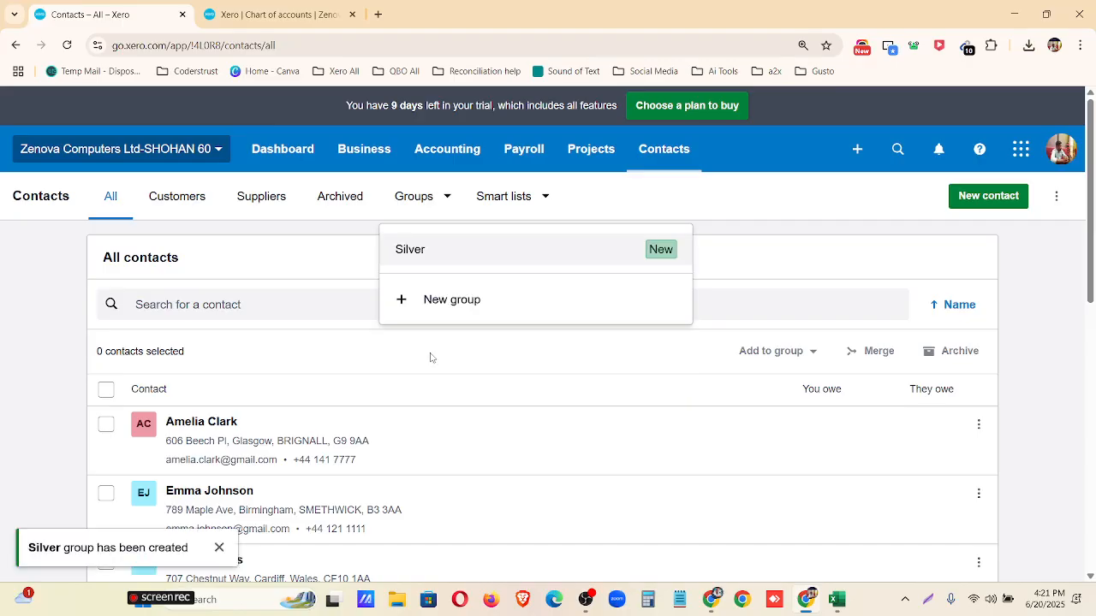
Create two more contact groups named Gold and Platinum.
click(454, 303)
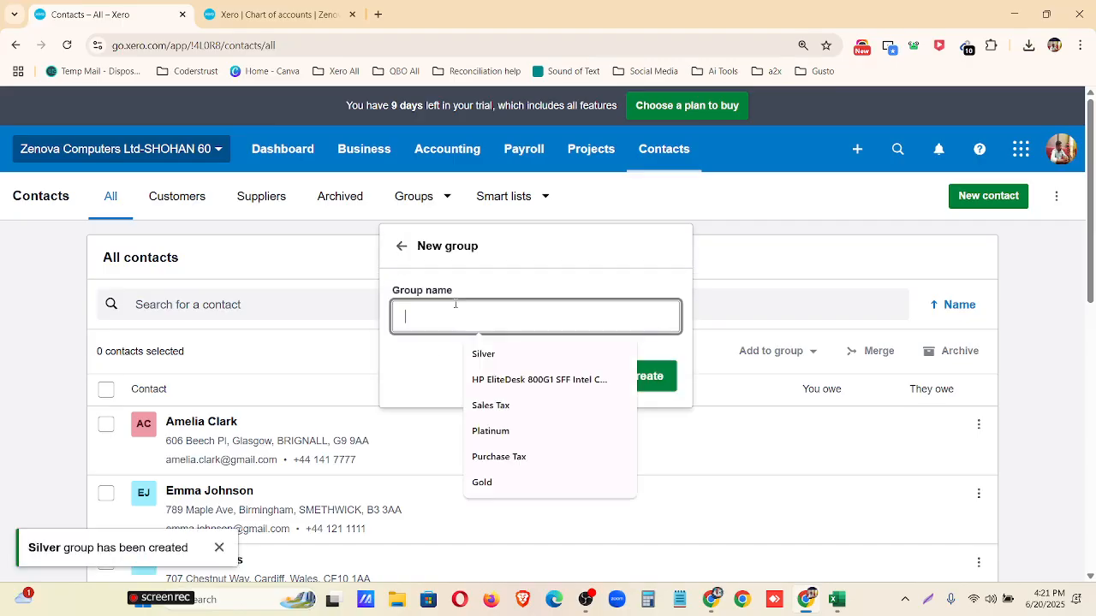
click(512, 482)
click(648, 375)
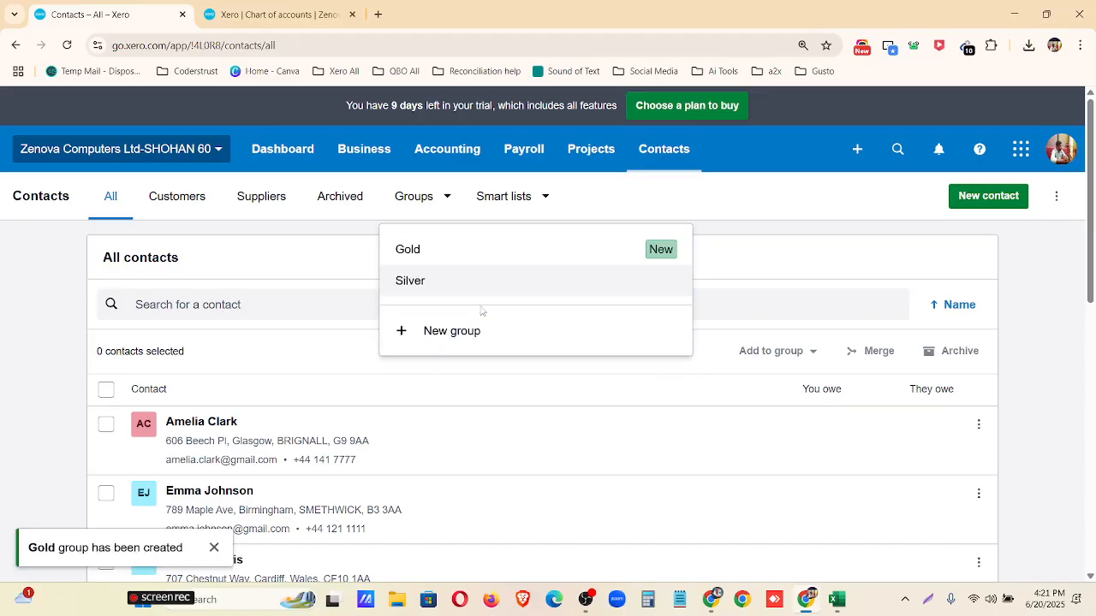
click(470, 340)
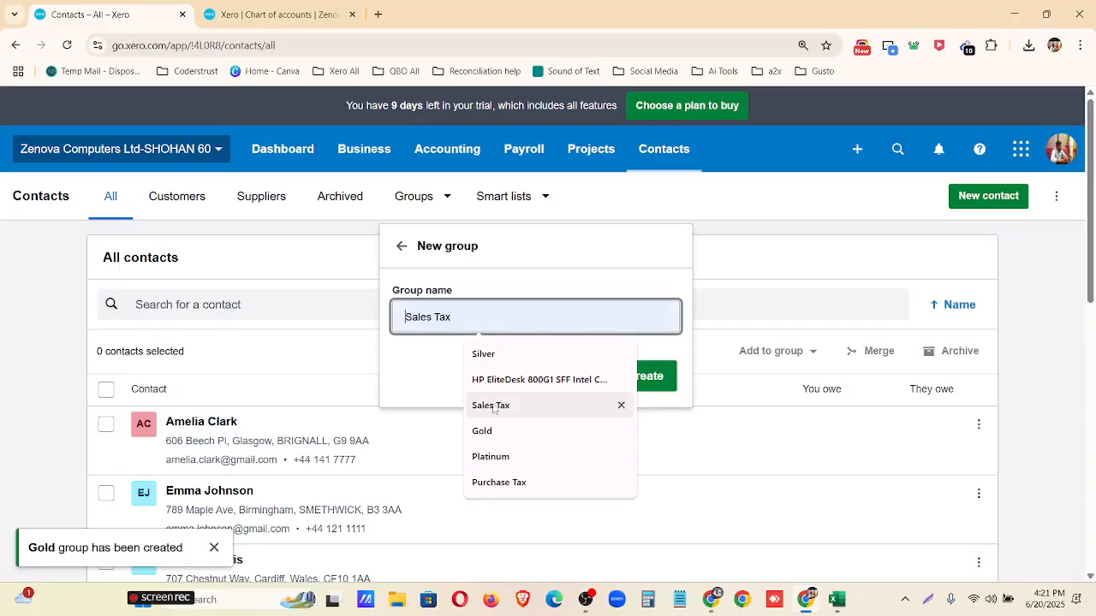
click(508, 456)
click(634, 382)
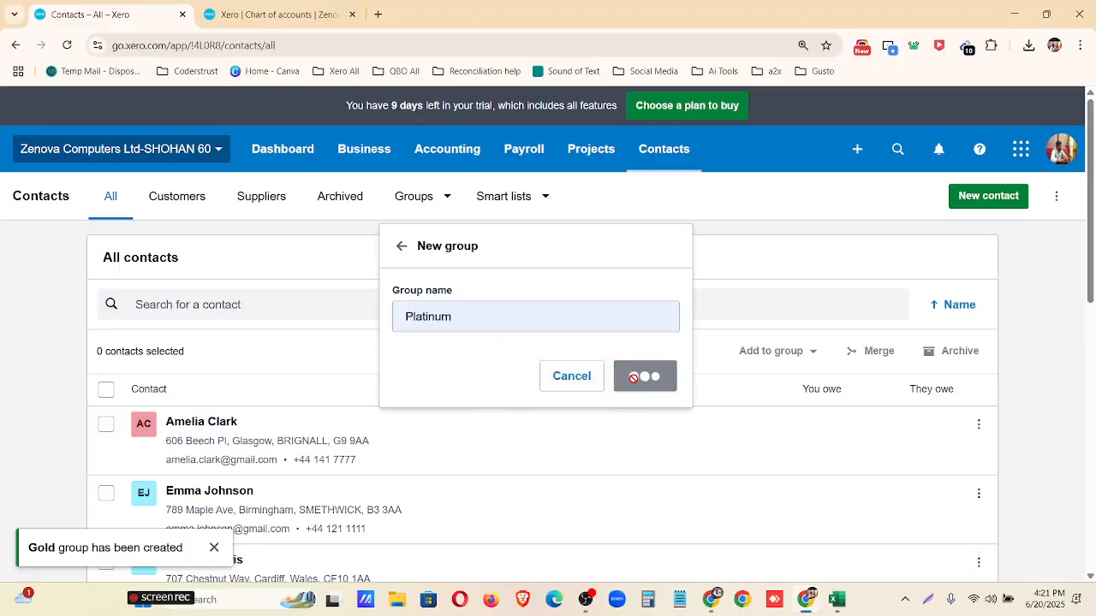
Add the first two contacts in the all-contacts list to the Platinum group.
scroll(103, 428, down, 1)
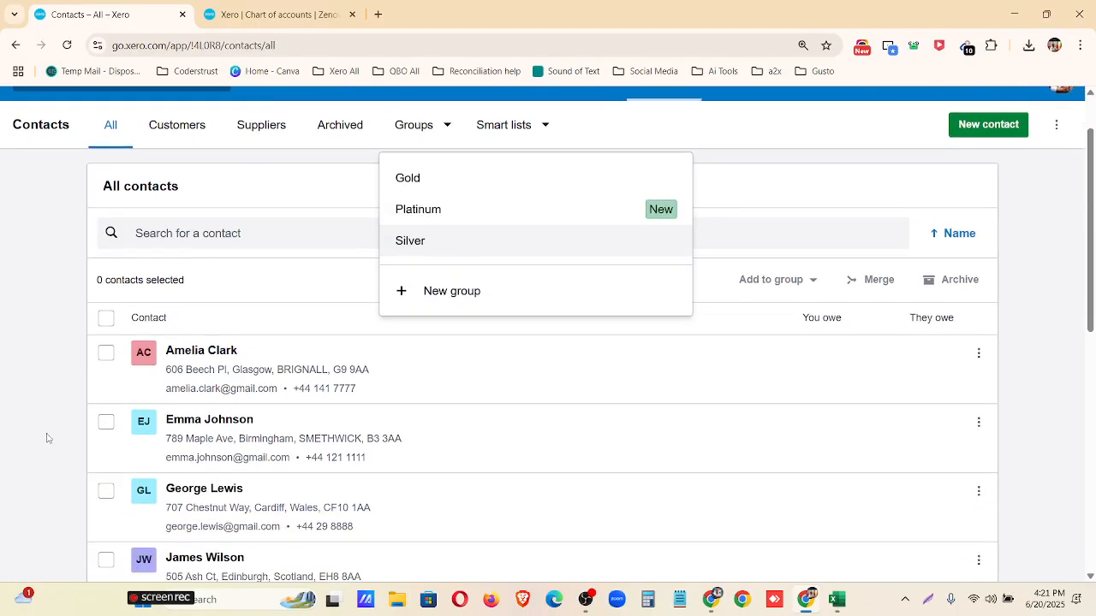
click(33, 425)
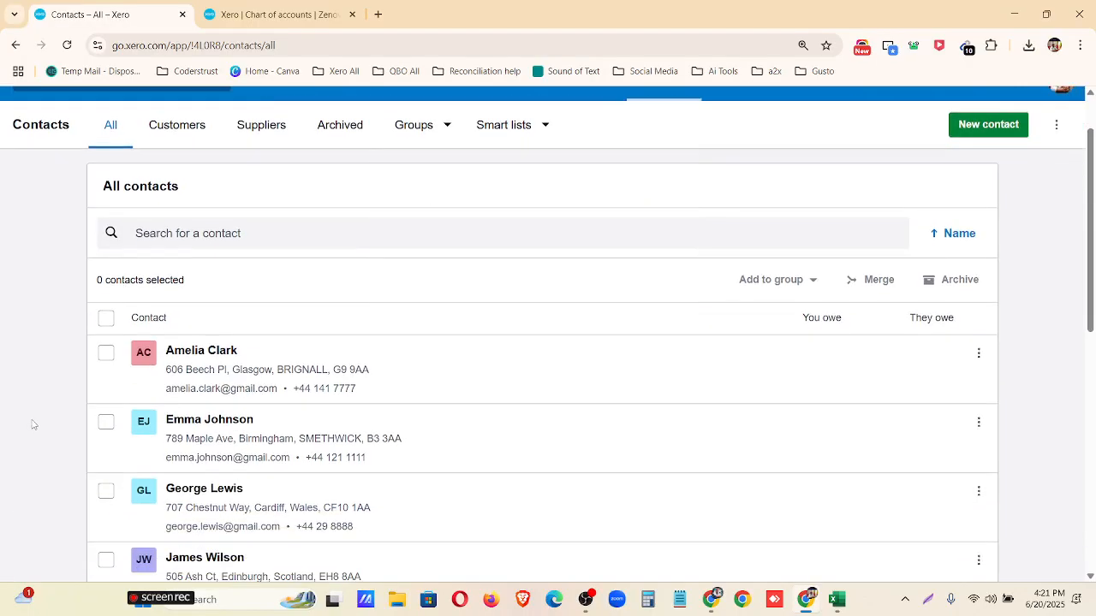
click(106, 354)
click(105, 424)
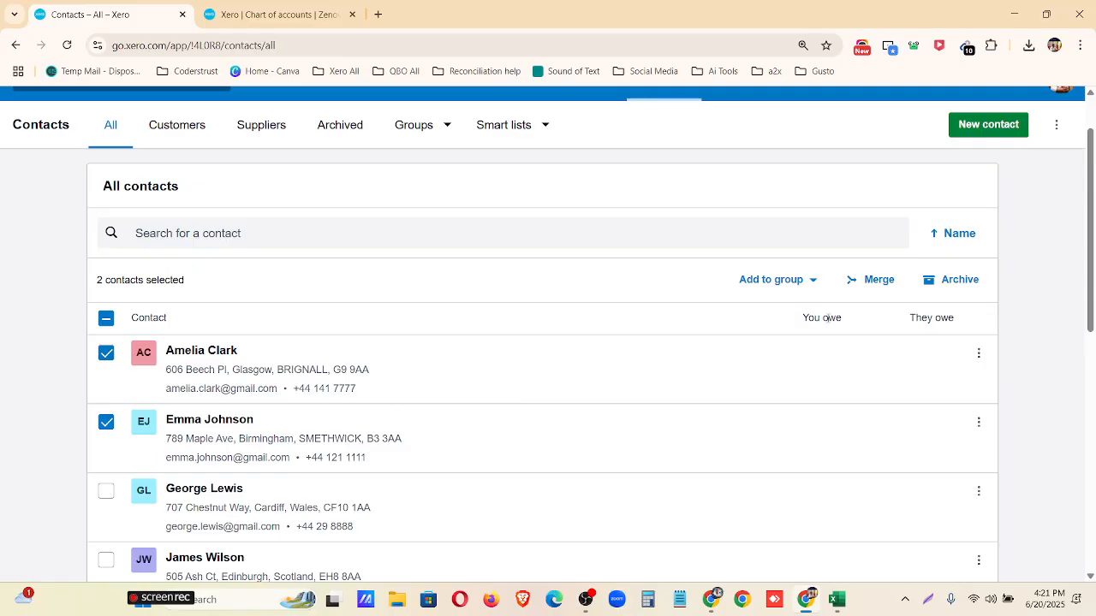
click(810, 282)
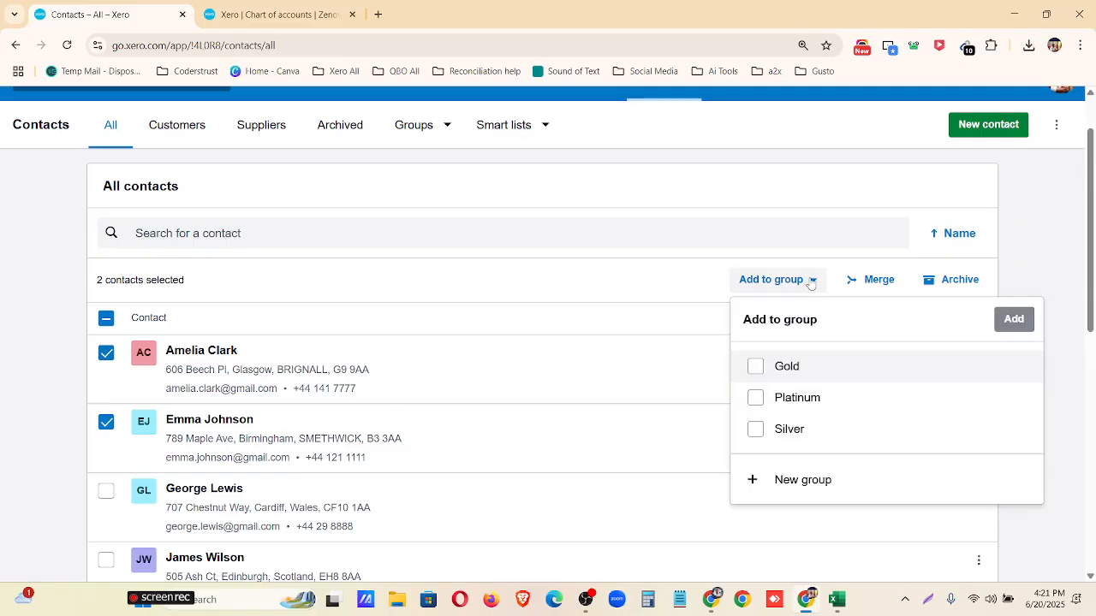
click(793, 400)
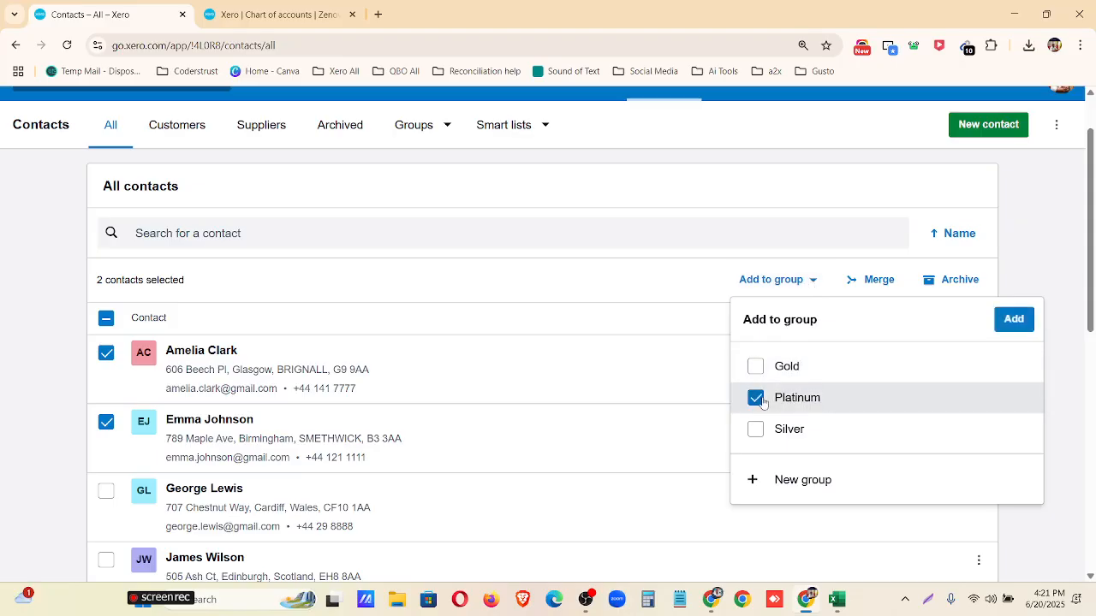
click(1001, 321)
Open the Platinum contact group and check its members.
scroll(409, 367, up, 1)
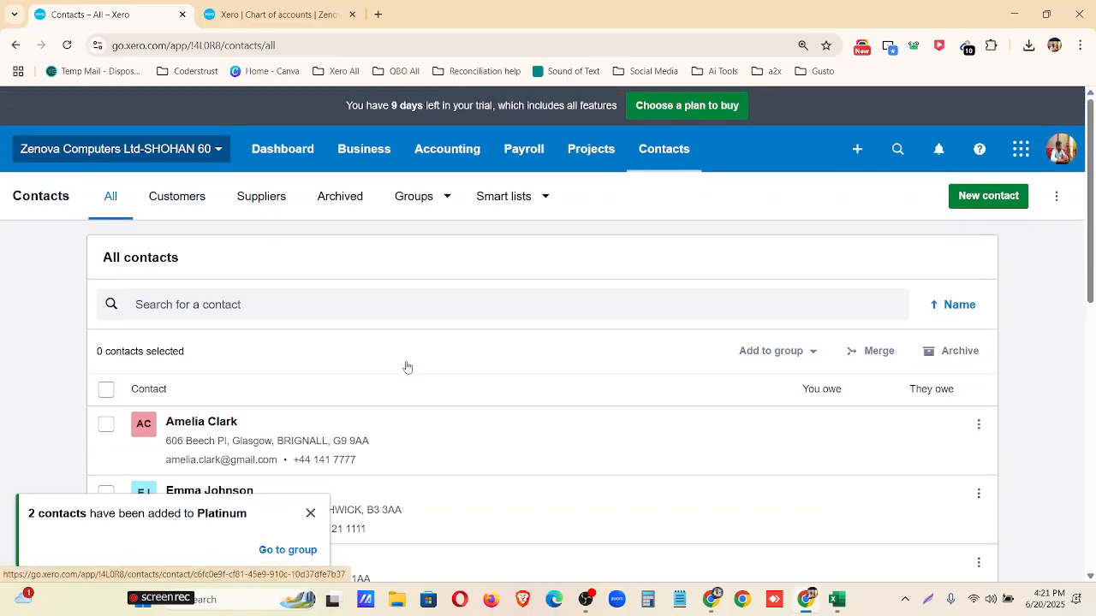
click(445, 202)
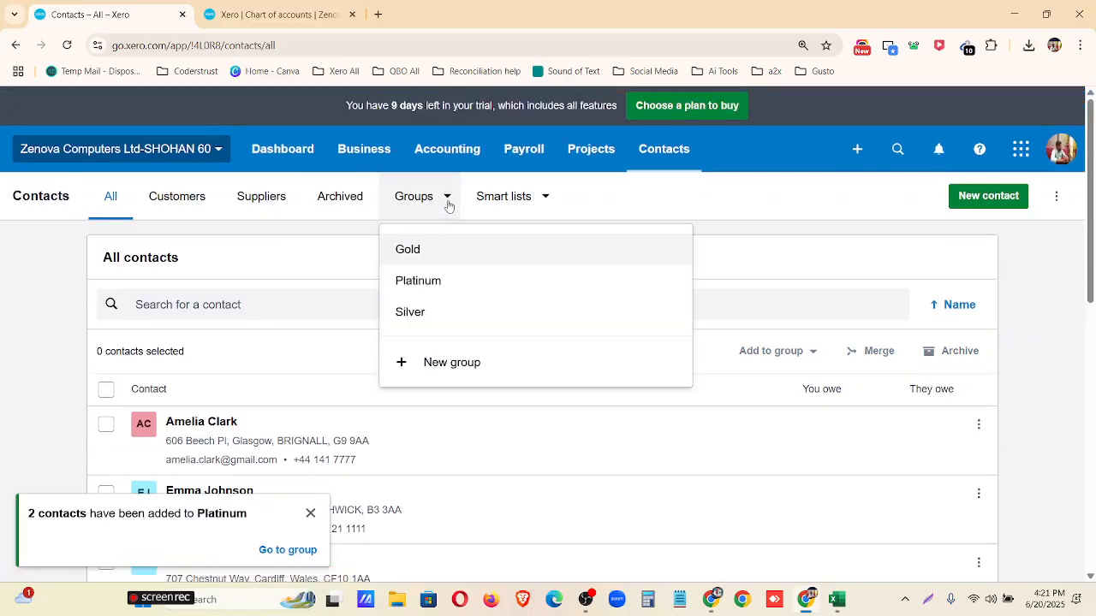
click(435, 282)
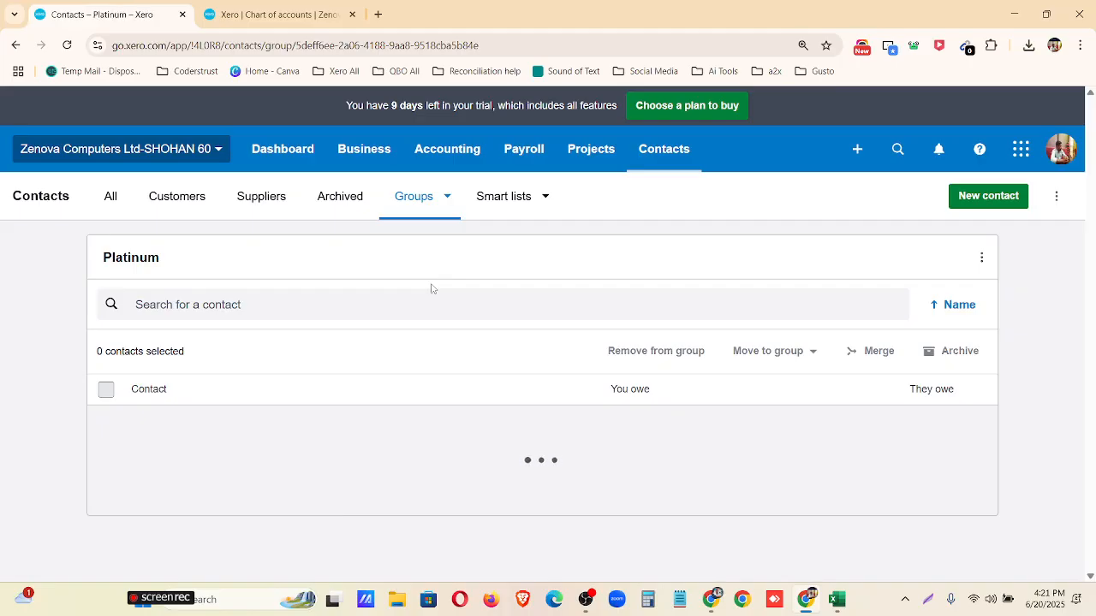
scroll(303, 367, down, 1)
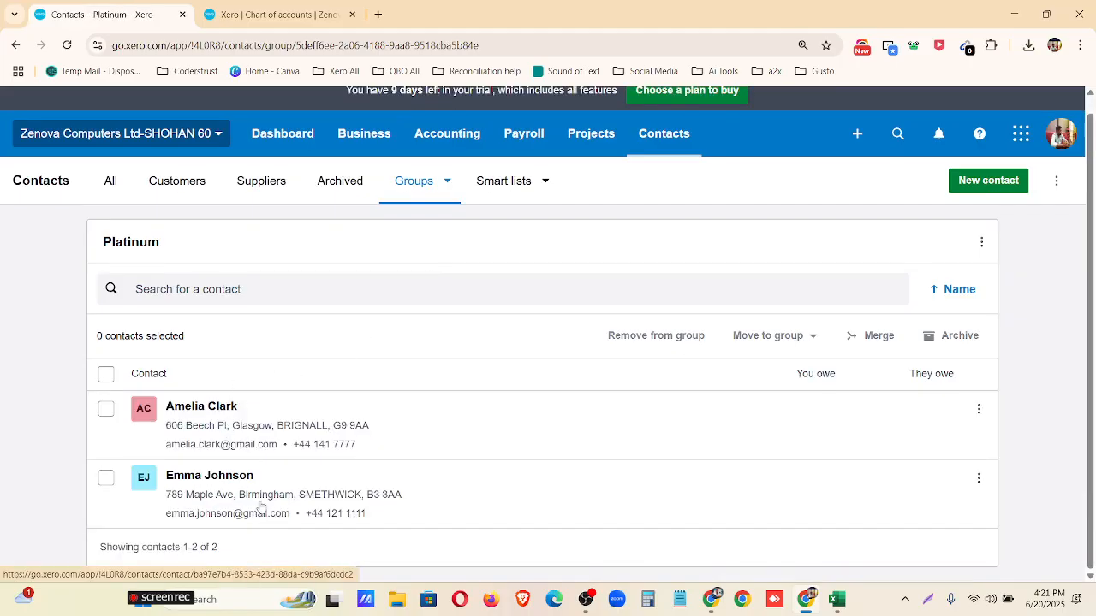
Move the second contact in the Platinum group to the Gold group and dismiss the notification.
click(106, 479)
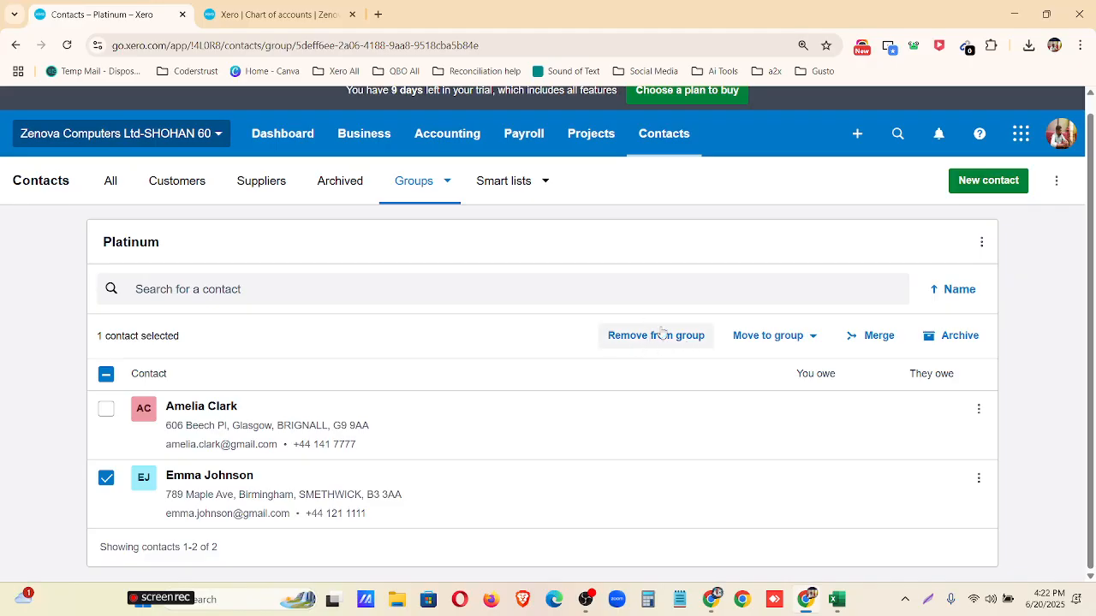
click(807, 342)
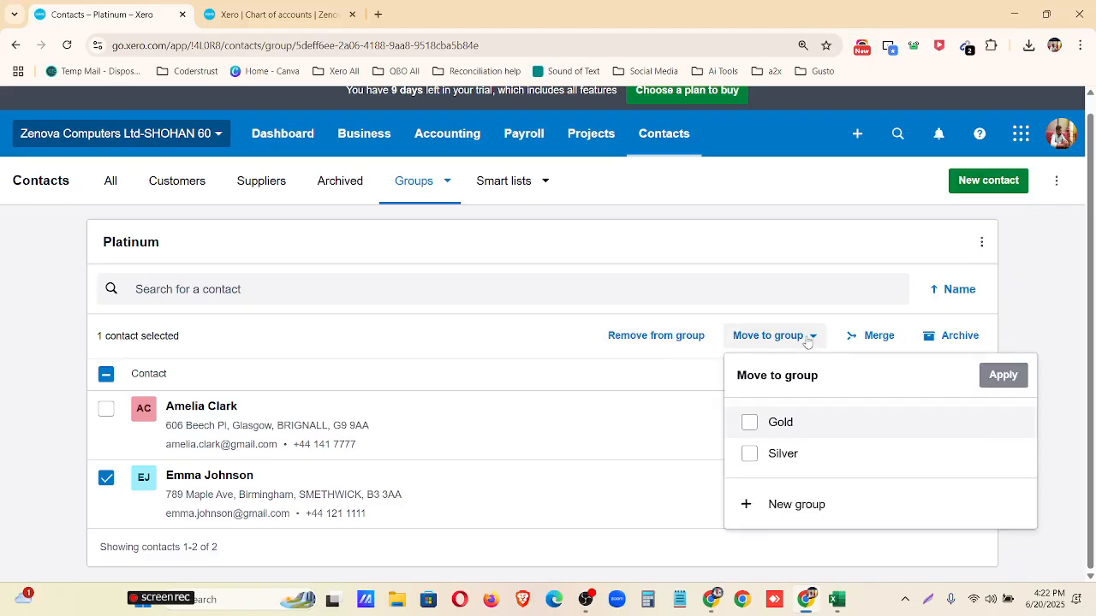
click(783, 426)
click(999, 373)
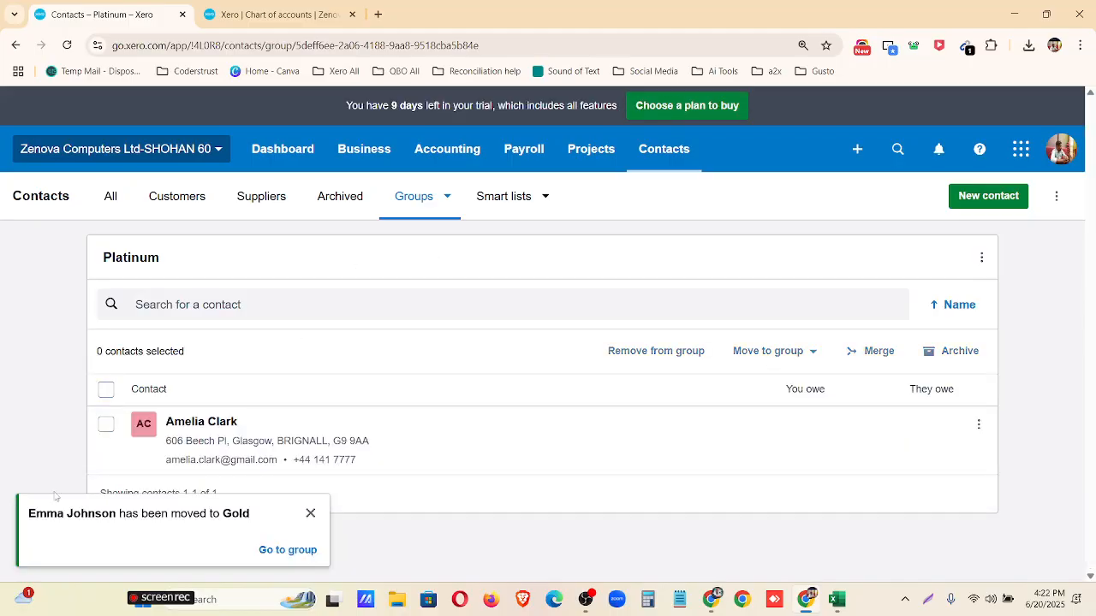
click(310, 514)
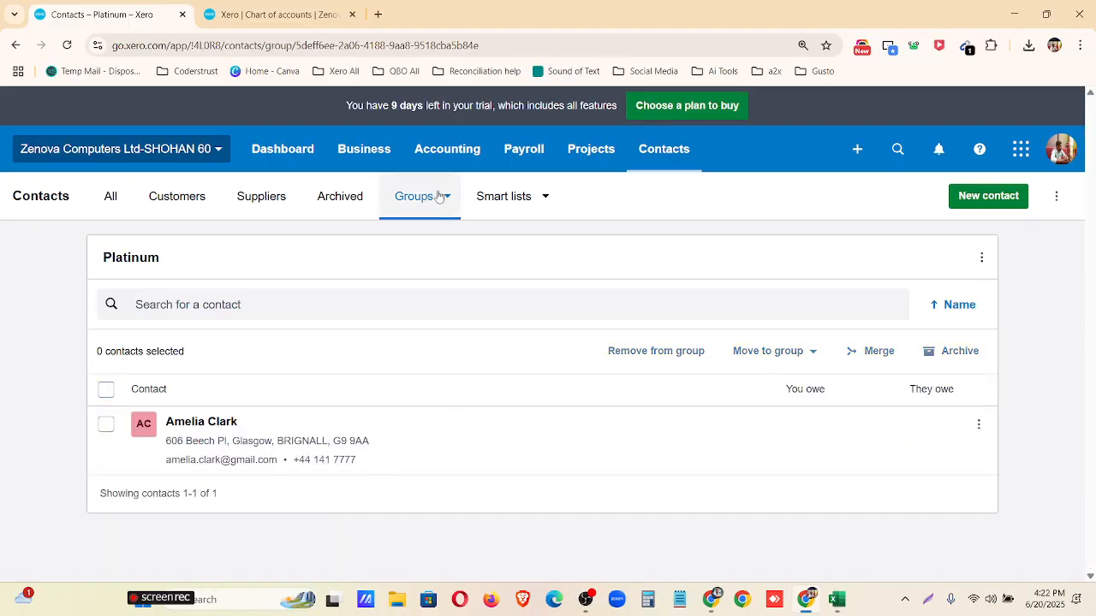
Check the members of the Gold group, then return to all contacts and look through the full list.
click(432, 196)
click(432, 255)
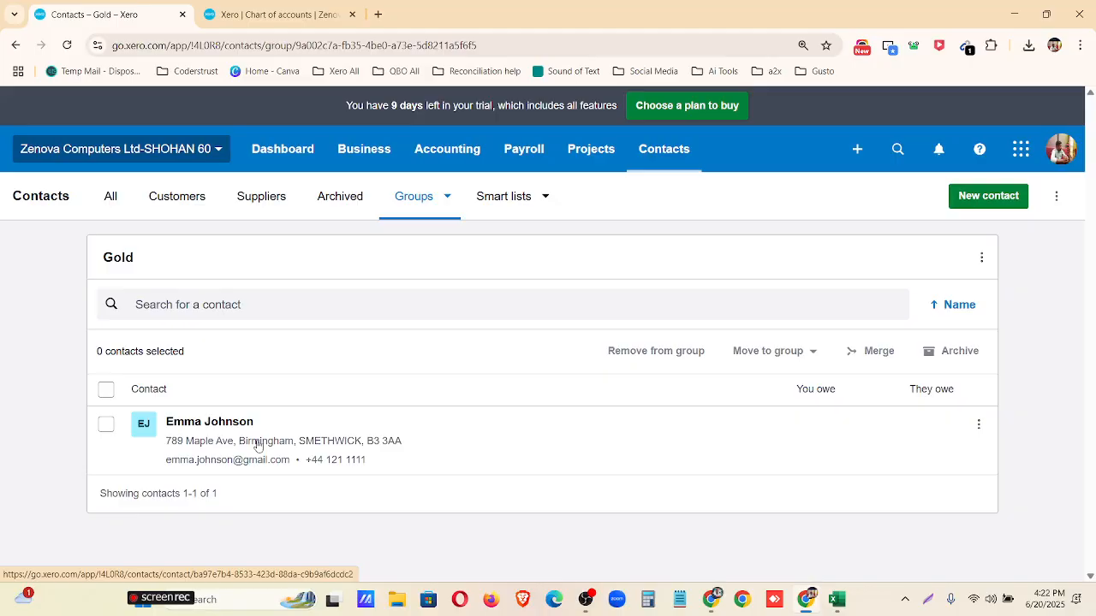
click(111, 205)
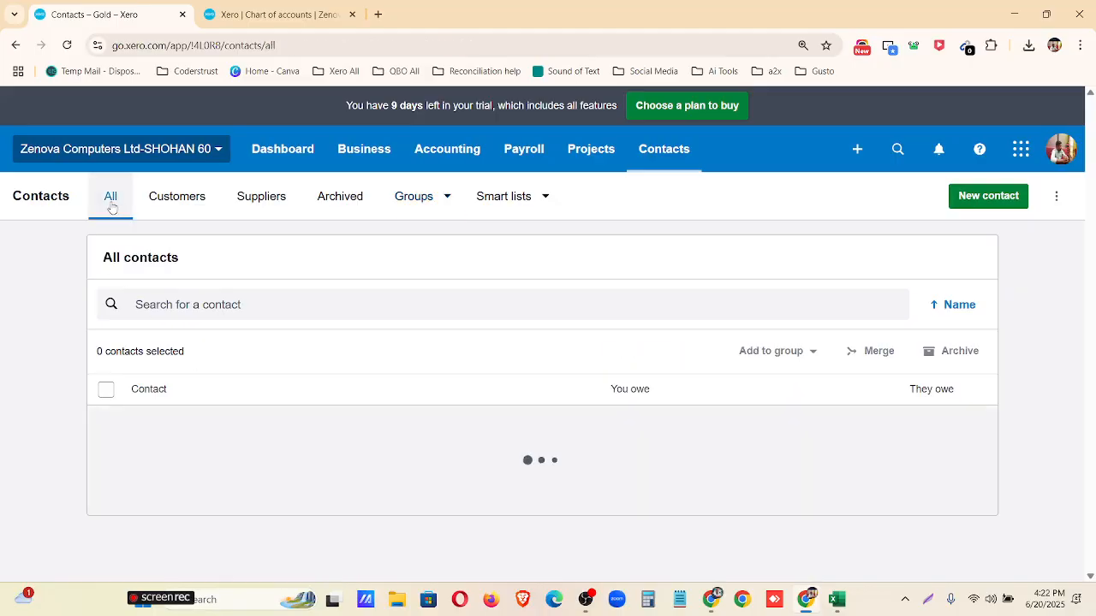
scroll(212, 369, down, 7)
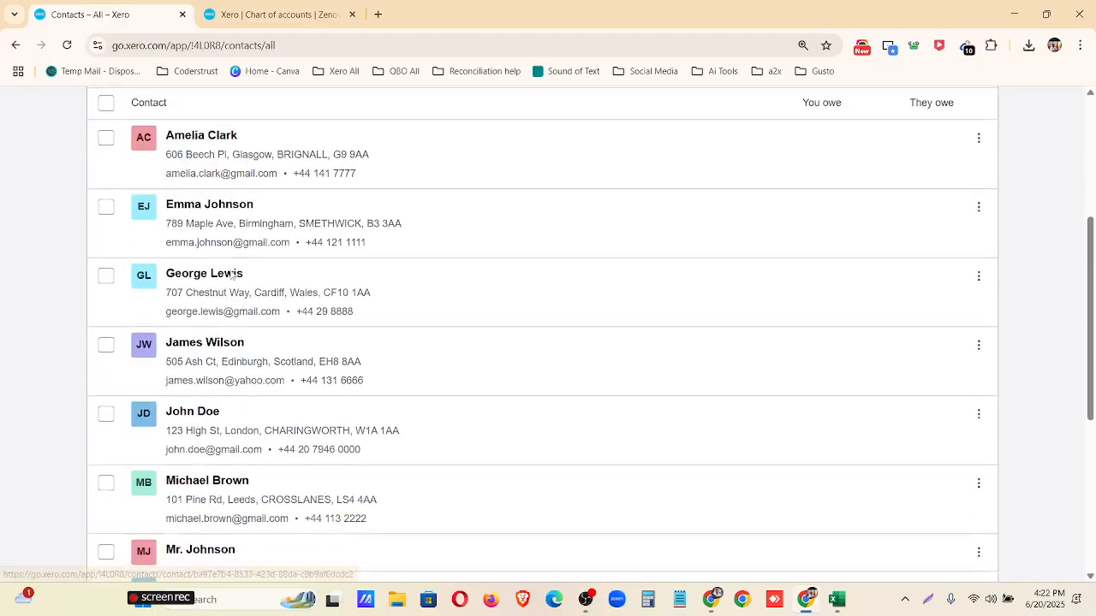
scroll(211, 387, down, 1)
scroll(209, 379, up, 10)
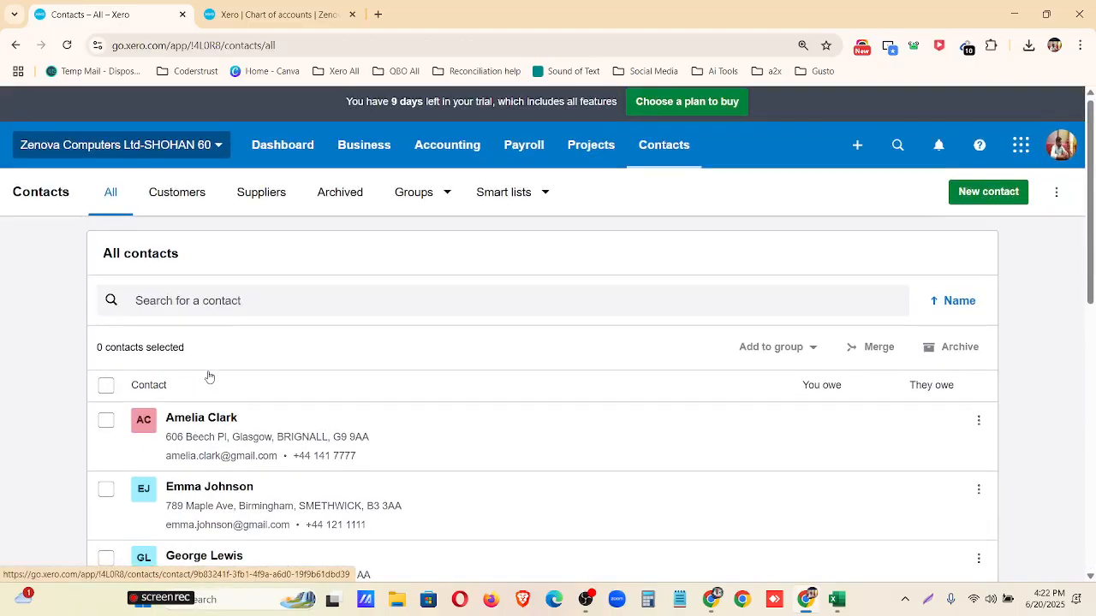
Review the available groups and smart lists, view the Outstanding > 30 days smart list, and return to all contacts.
click(420, 205)
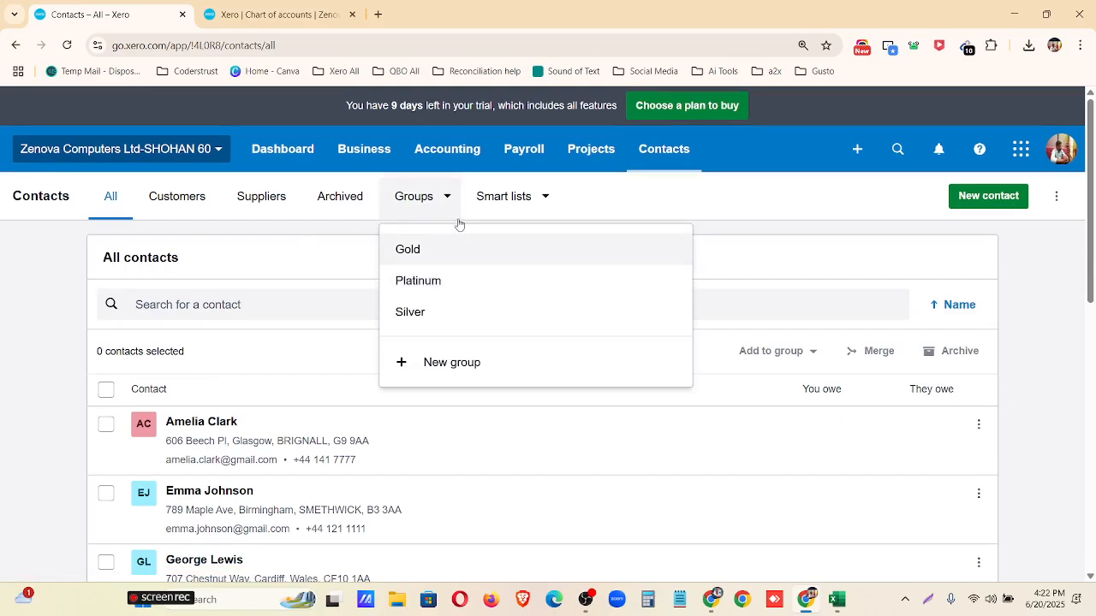
click(628, 195)
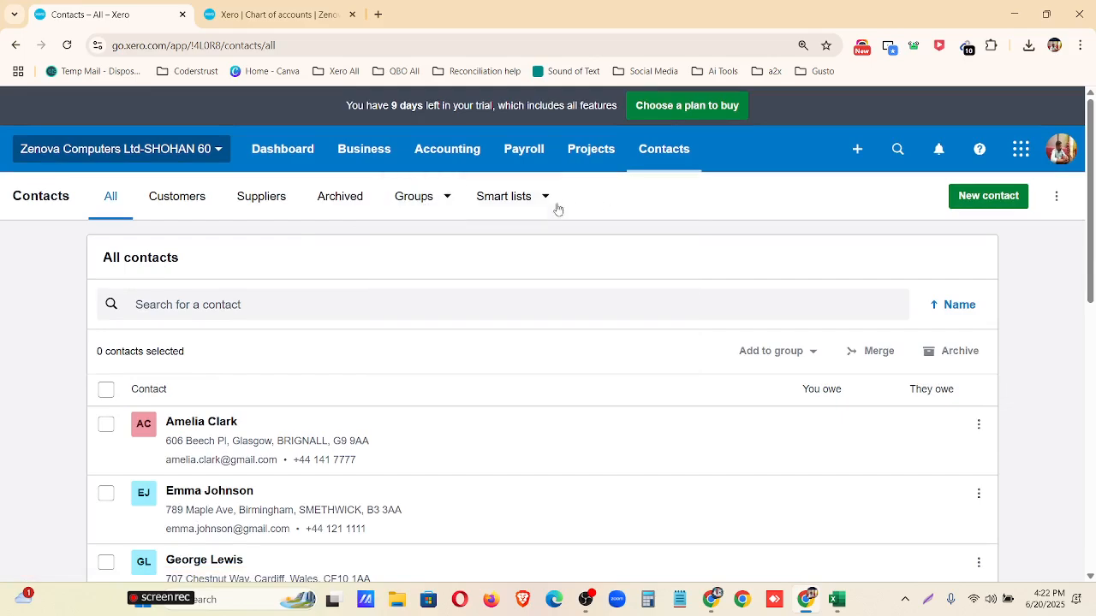
click(545, 203)
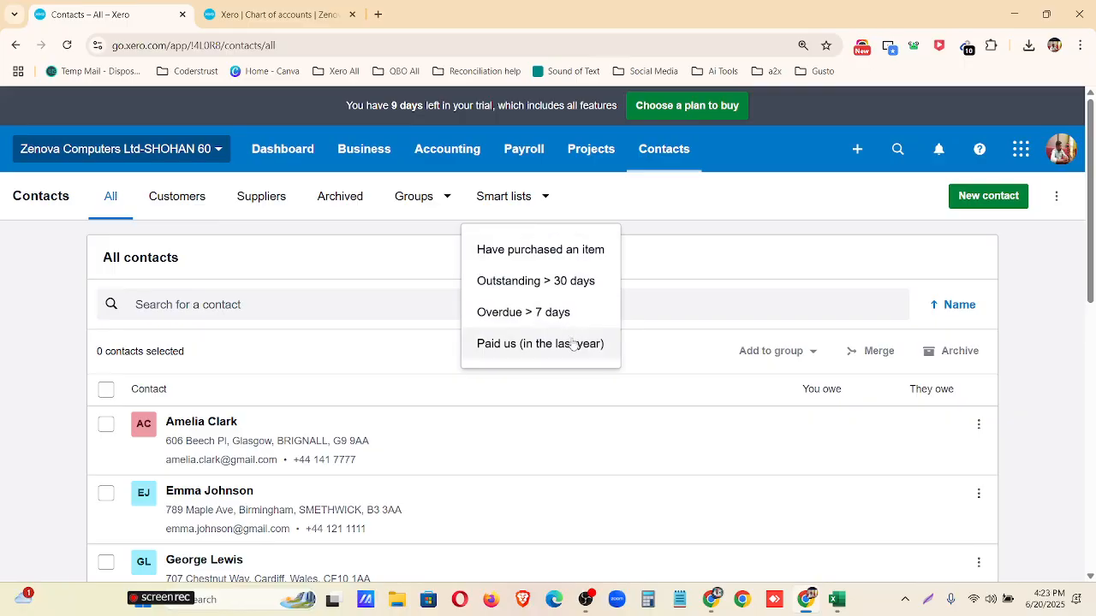
click(570, 283)
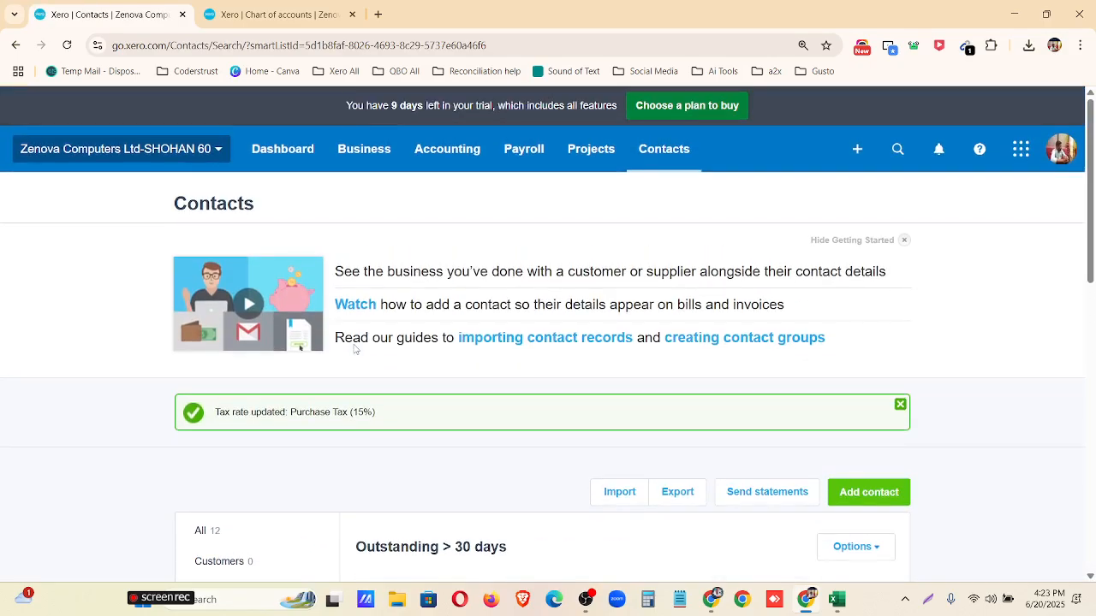
click(645, 164)
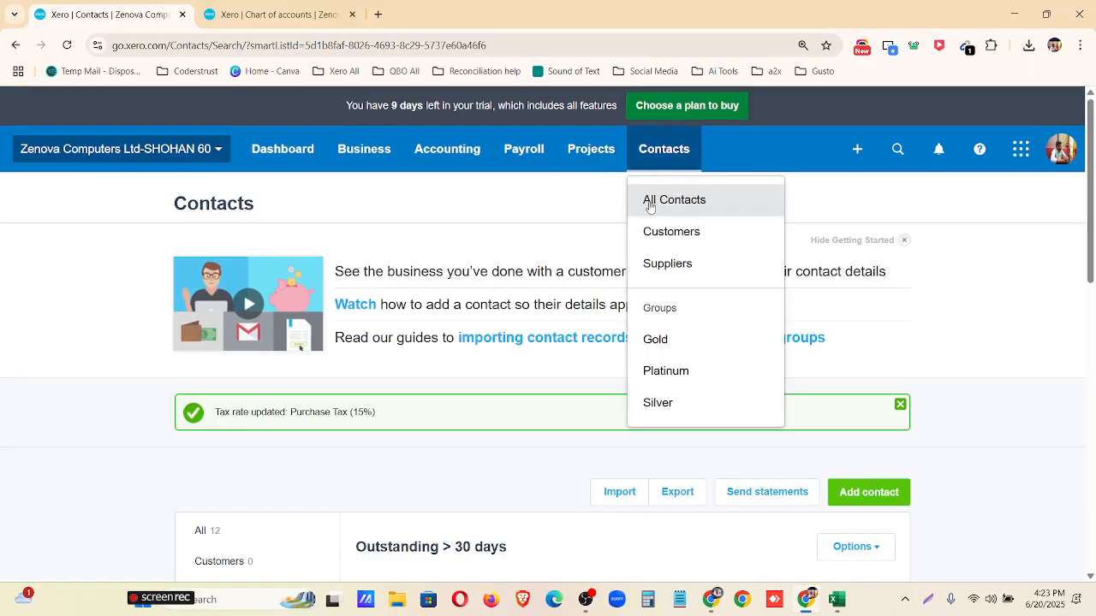
click(648, 200)
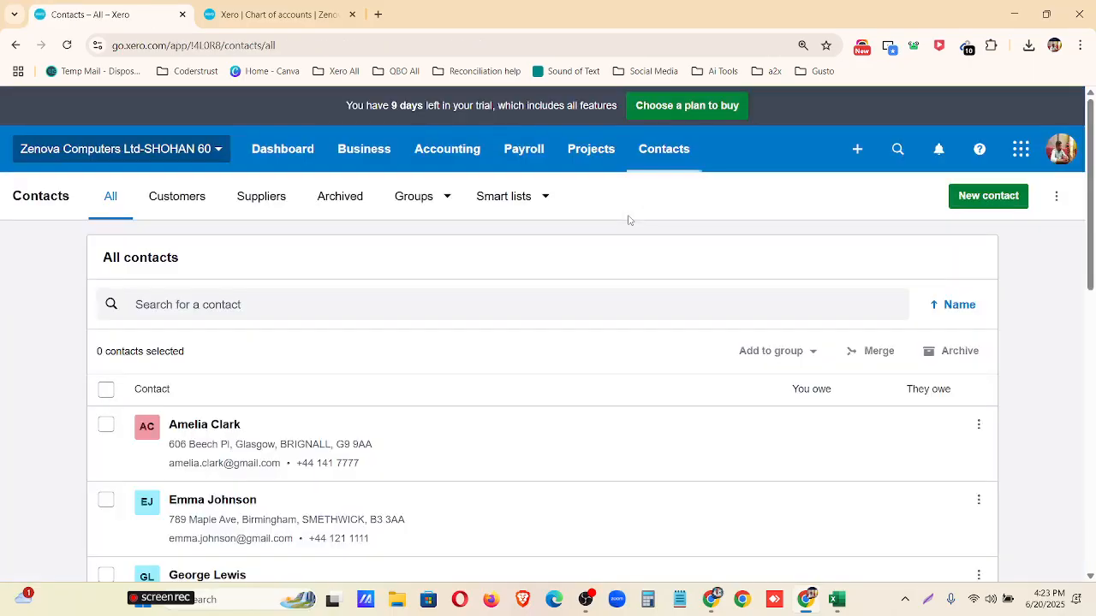
Export all contacts to a CSV file and open the downloaded Contacts.csv in Excel.
click(1056, 196)
click(999, 285)
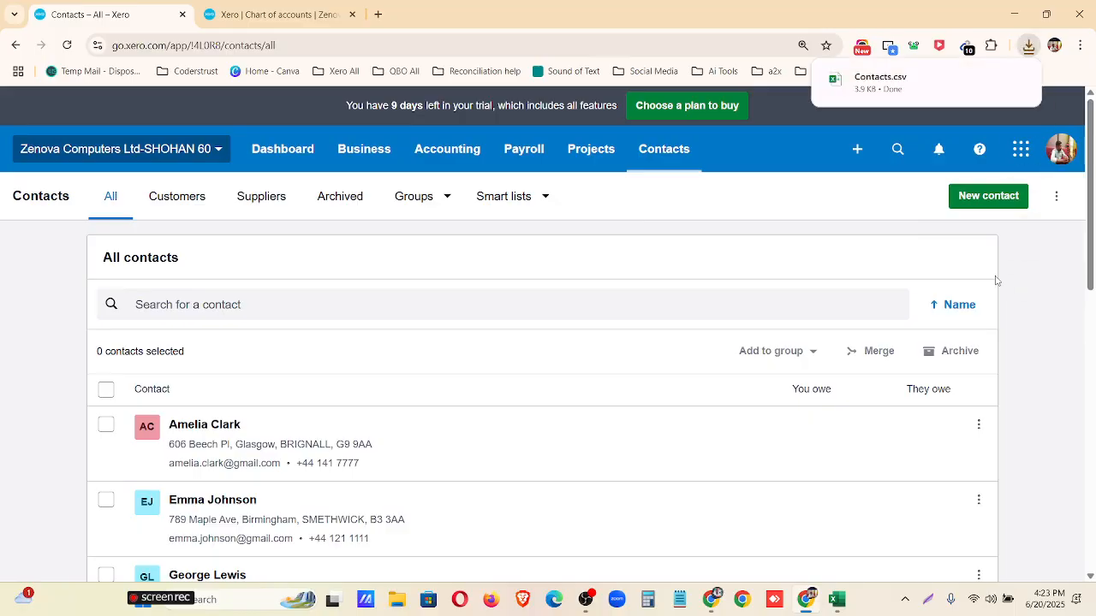
click(908, 79)
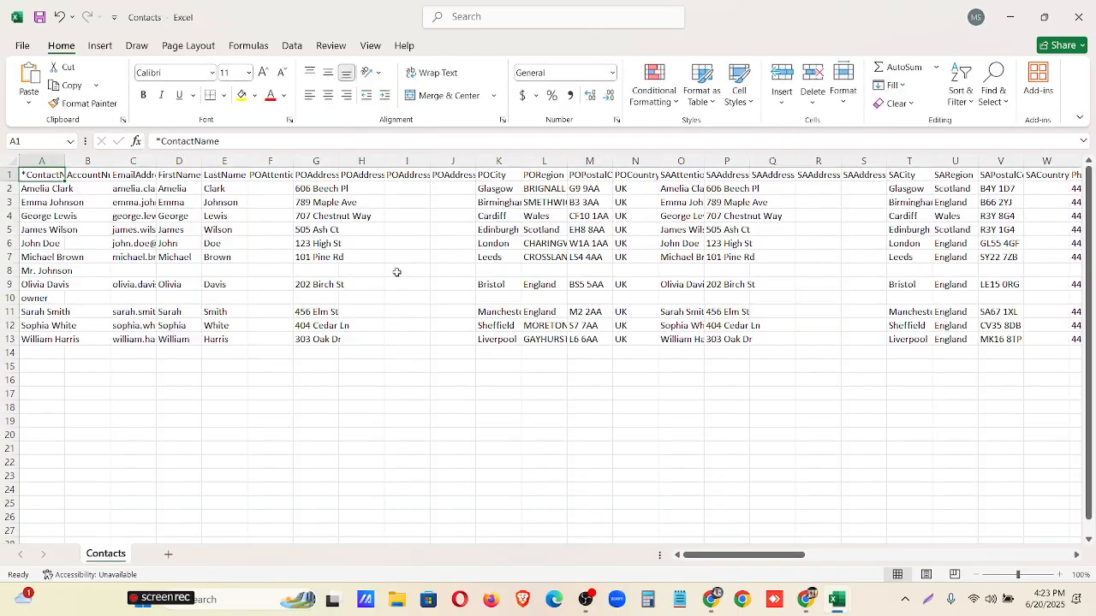
Widen the *ContactName column to inspect the exported contacts, then close the Contacts and ContactsTemplate workbooks.
double_click(65, 157)
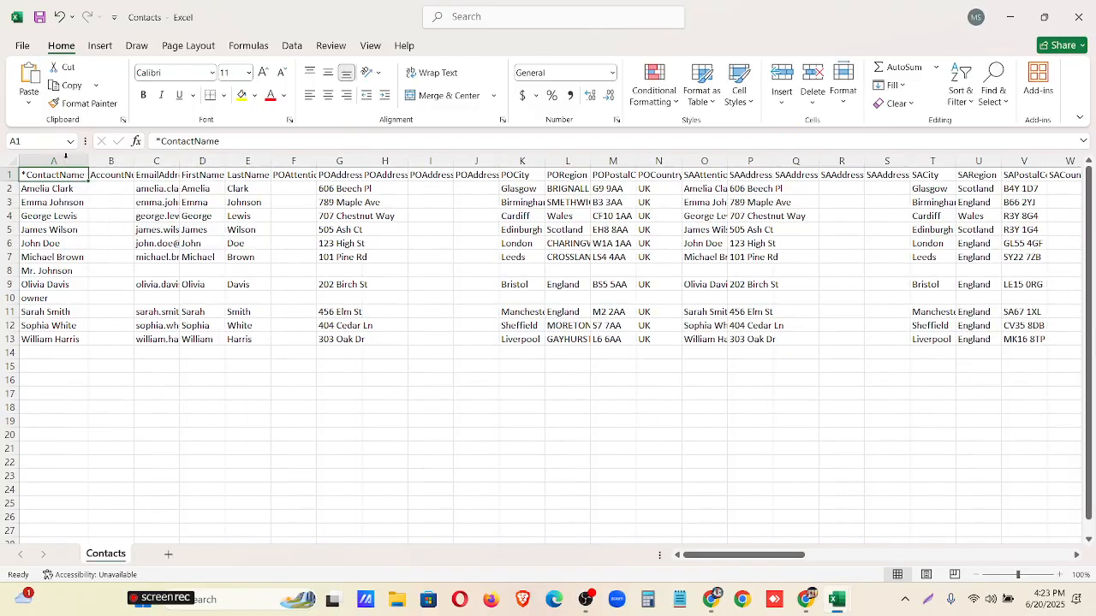
drag(741, 552, 538, 545)
click(1079, 17)
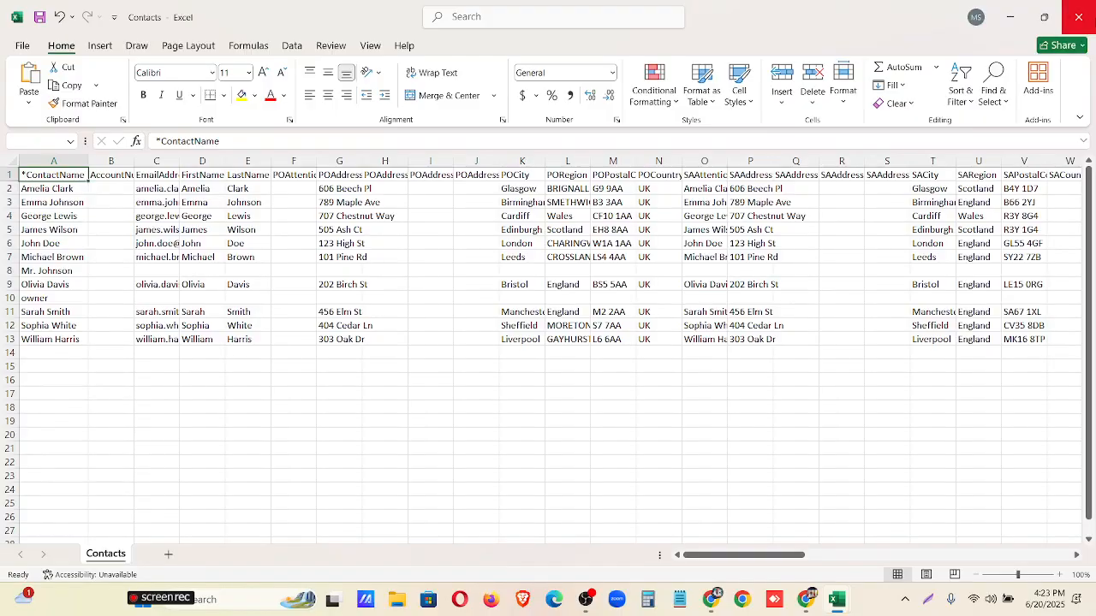
click(604, 403)
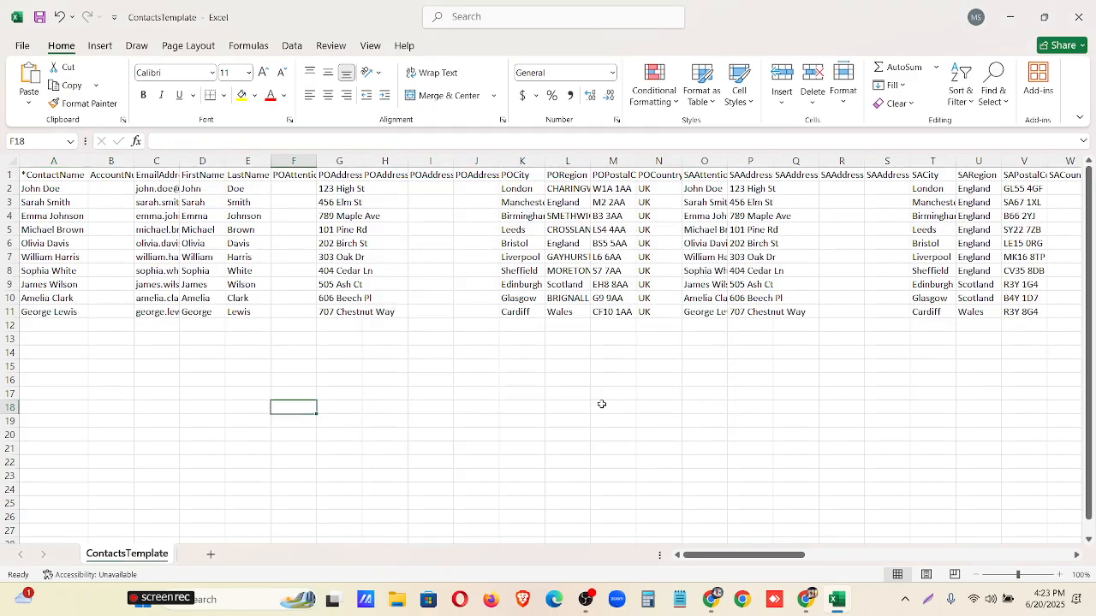
click(1078, 17)
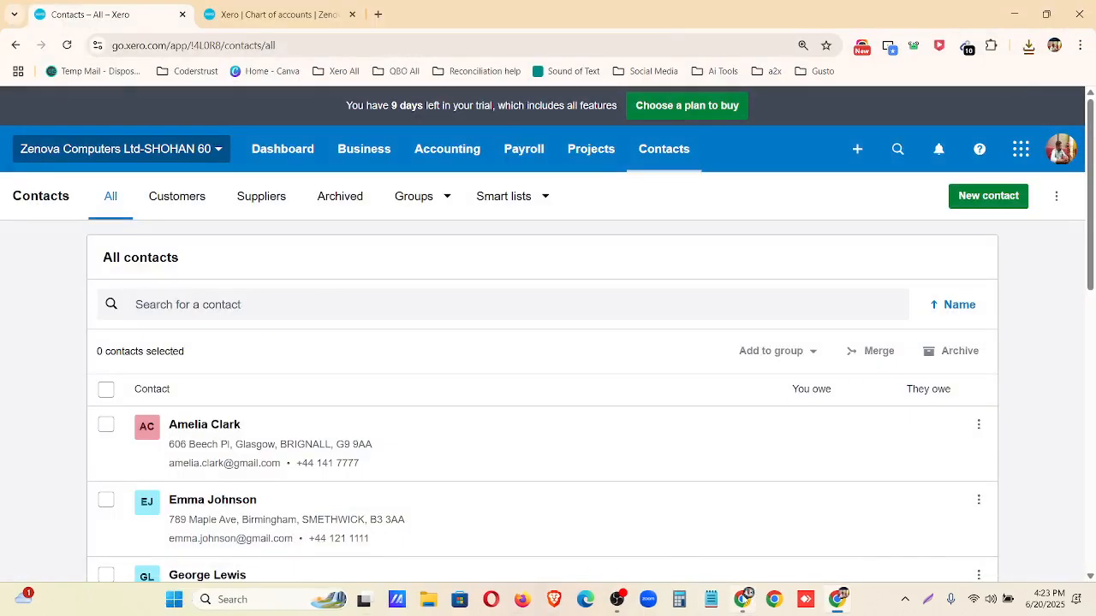
Close the contacts CSV preview in Google Drive and highlight the Adding Product & Service (Manually & Import) task in the assignment document.
click(742, 599)
click(24, 109)
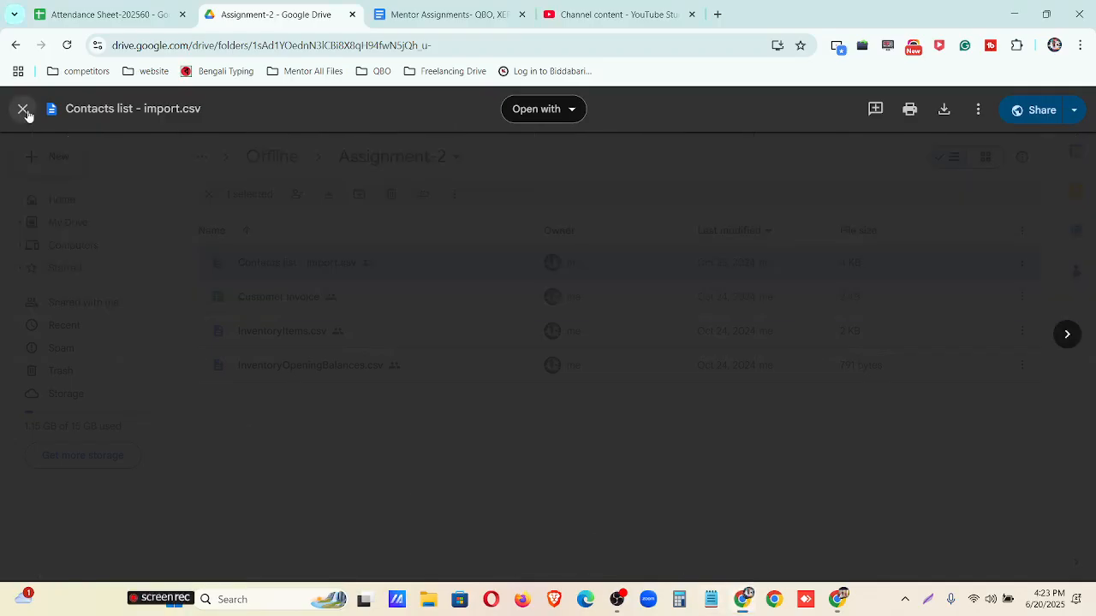
click(407, 17)
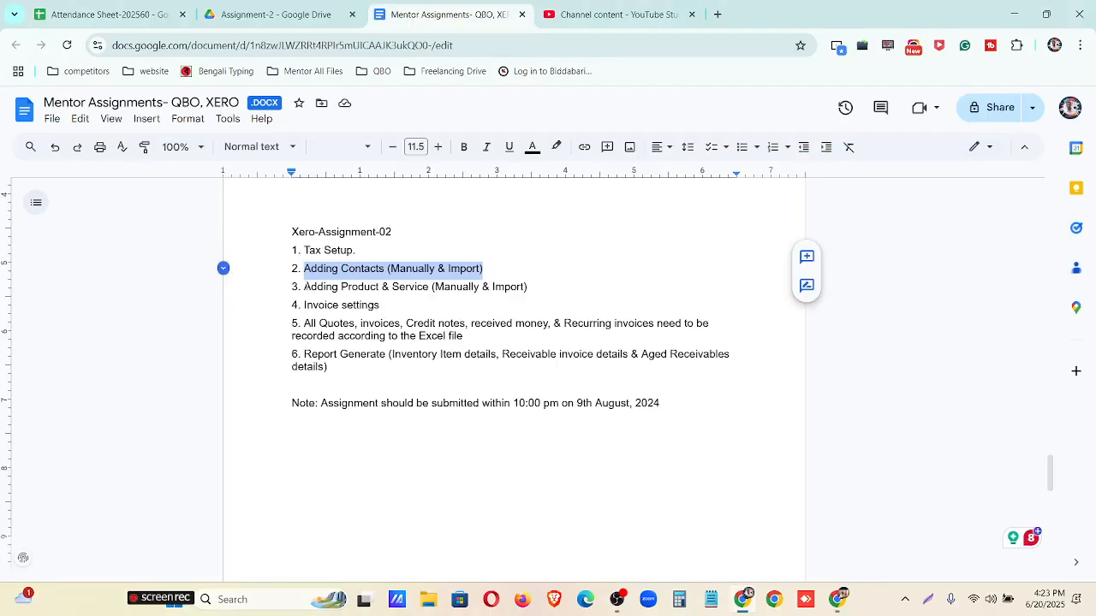
drag(304, 287, 537, 288)
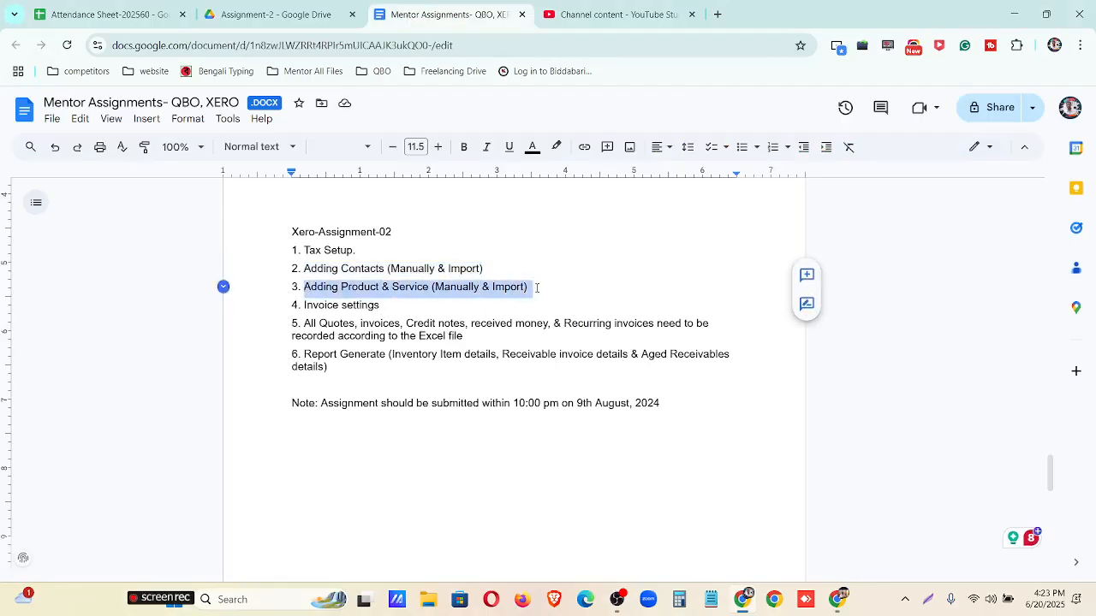
Preview InventoryItems.csv from the Assignment-2 folder in Google Drive and switch back to Xero.
click(290, 19)
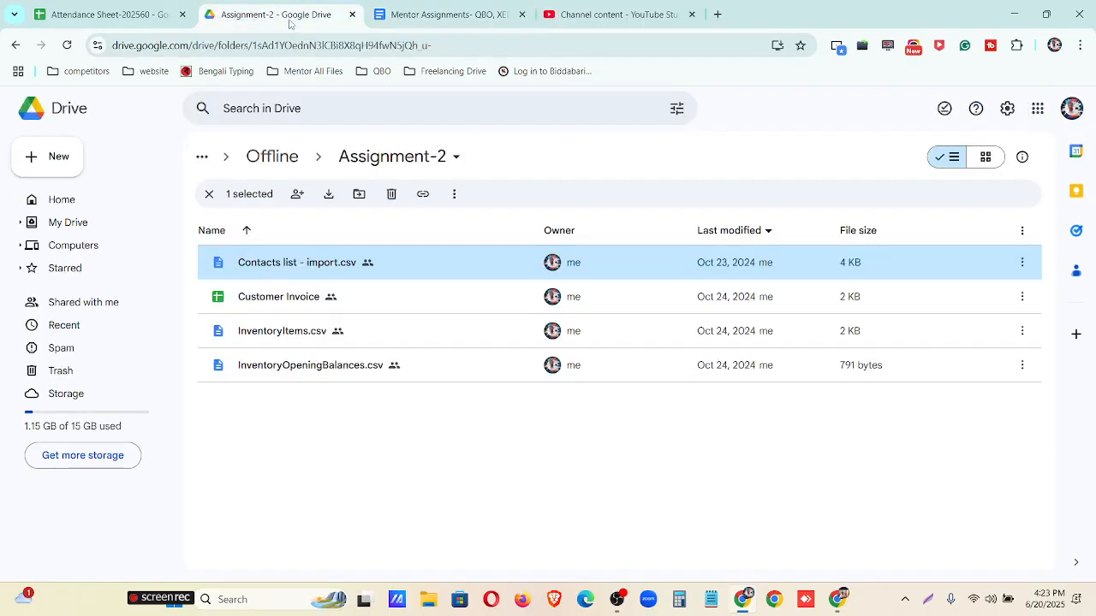
double_click(354, 340)
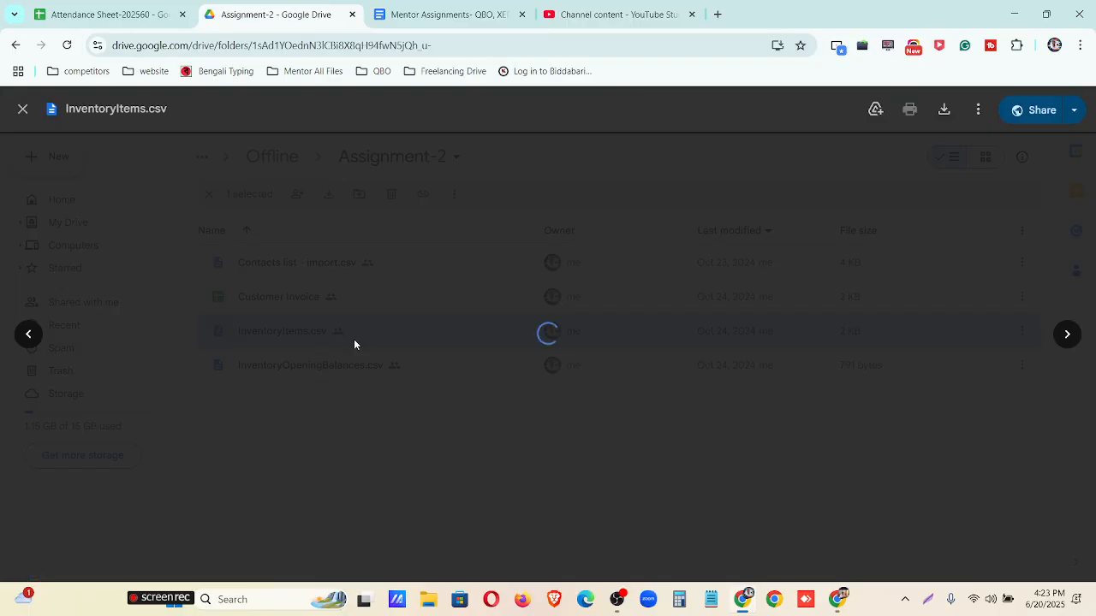
click(836, 509)
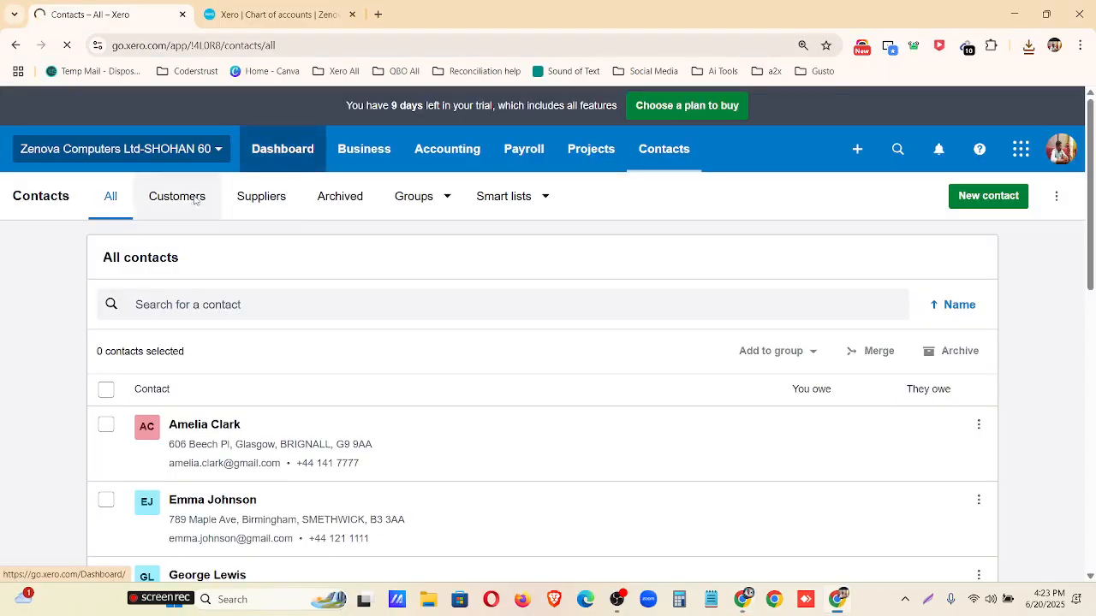
Open the business's Products and Services list and remove the Active filter from it.
click(270, 163)
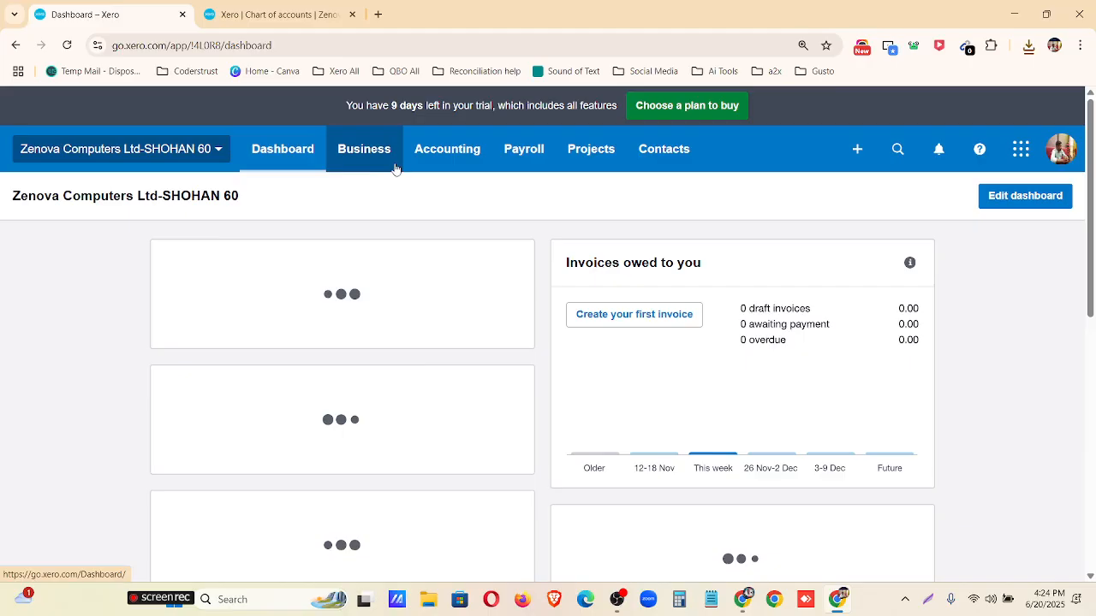
click(383, 162)
scroll(386, 200, down, 3)
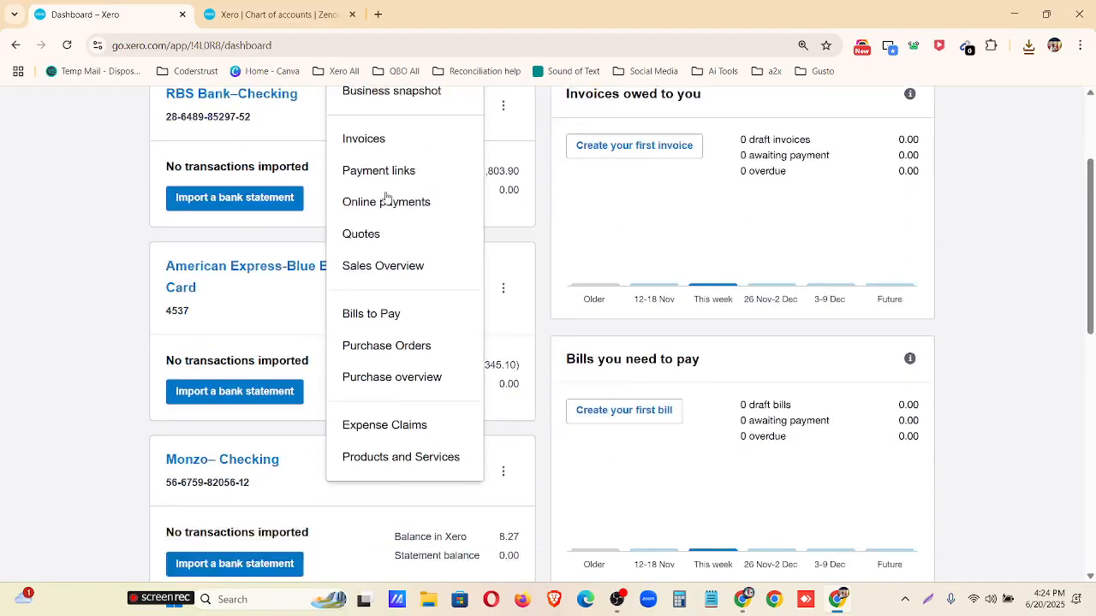
click(403, 428)
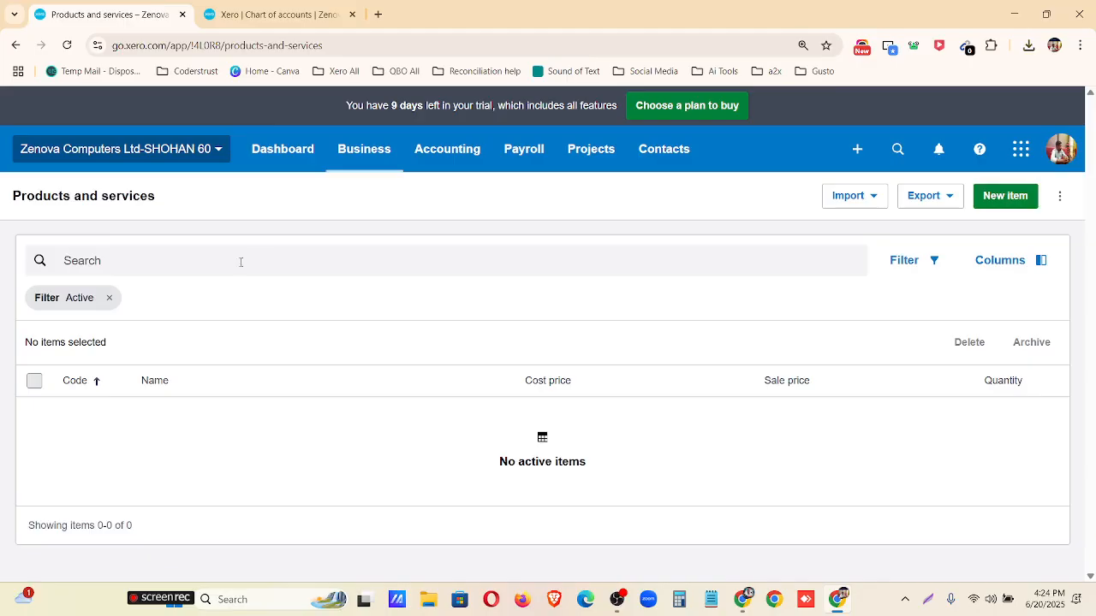
click(109, 297)
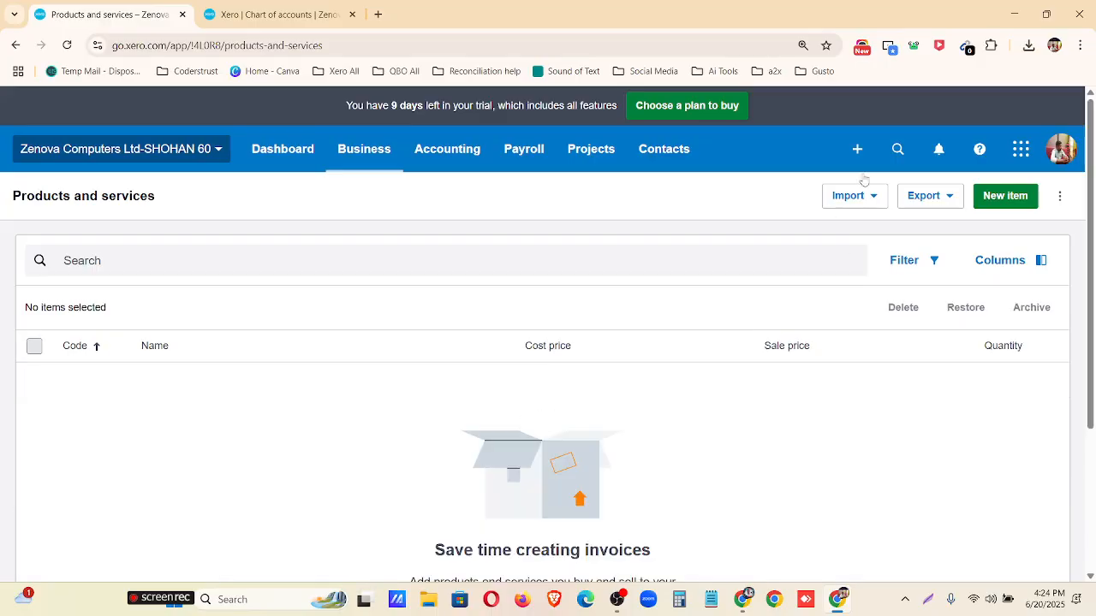
Examine the import, export and inventory report options available for the products and services list.
click(873, 204)
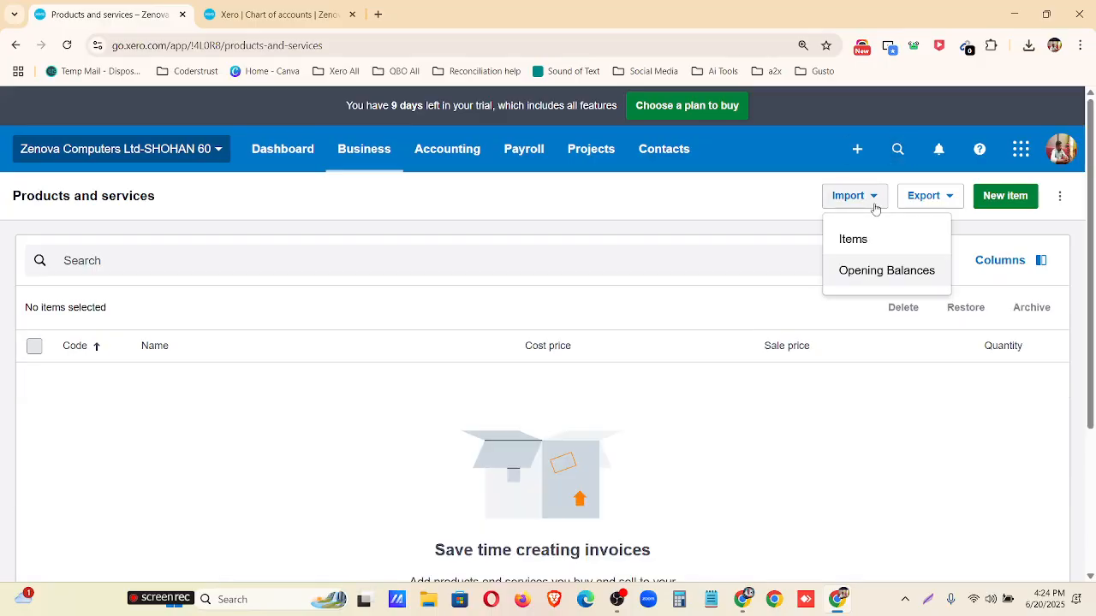
click(946, 198)
click(947, 200)
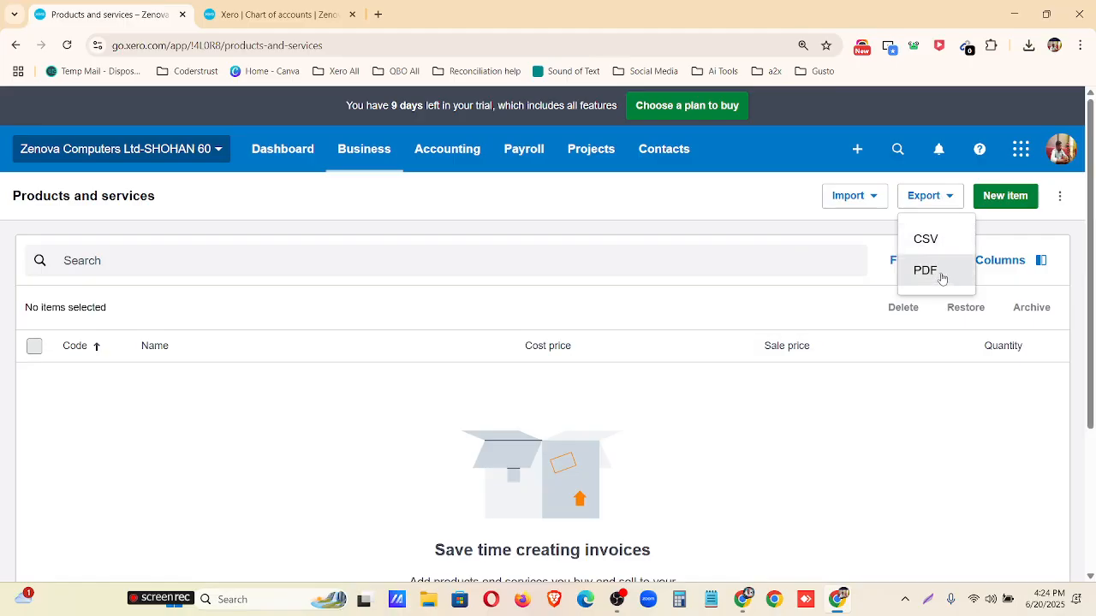
click(1015, 221)
click(1060, 199)
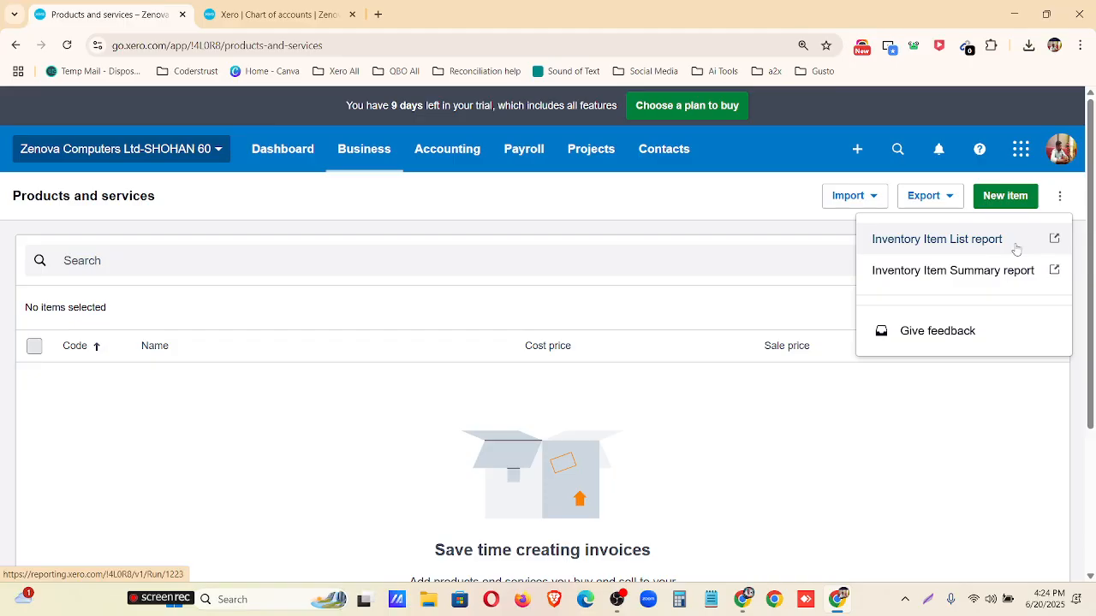
click(942, 434)
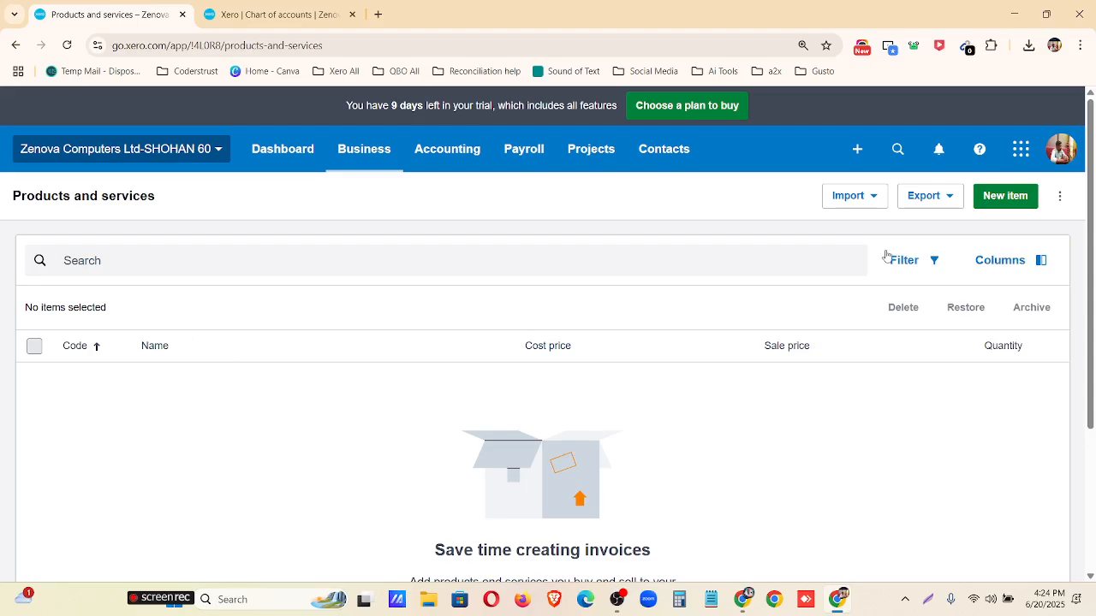
click(868, 199)
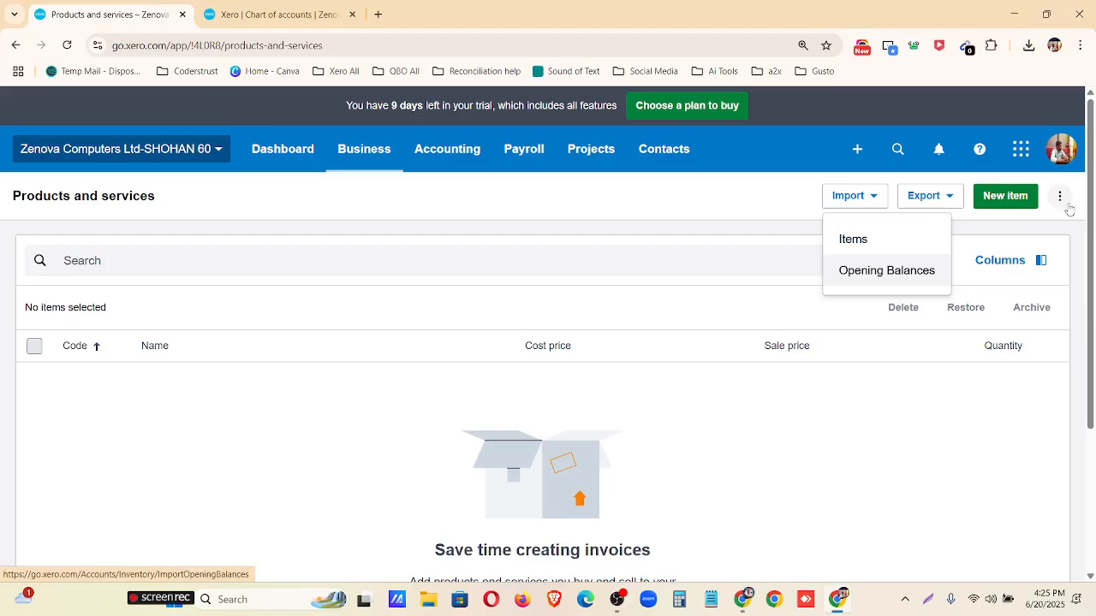
Start a new item and set its code to 1000, copied from the first item row of InventoryItems.csv.
click(1010, 202)
click(1007, 196)
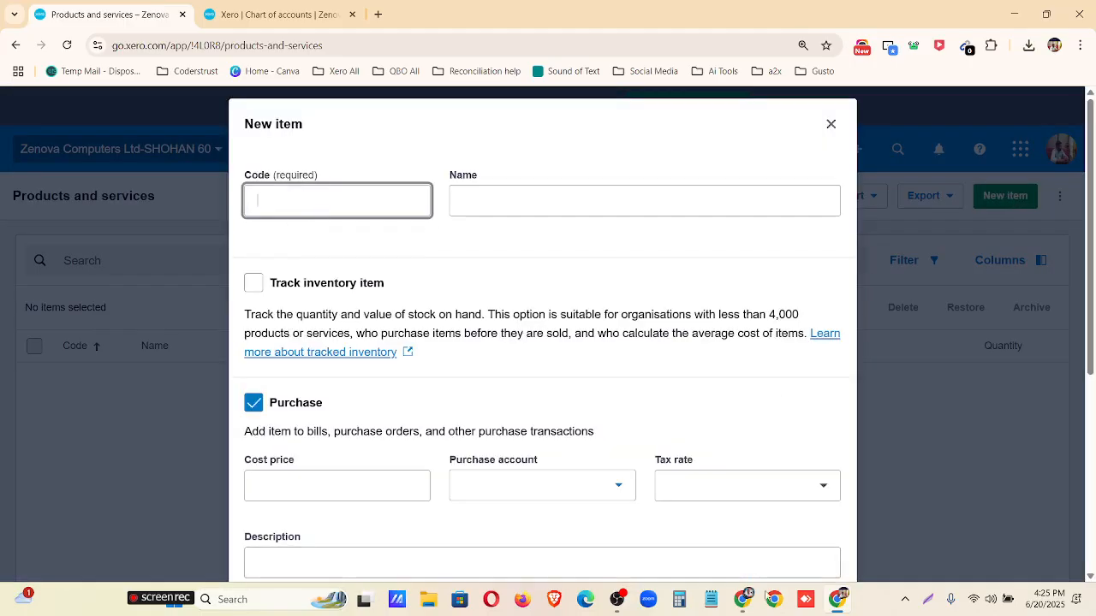
click(741, 603)
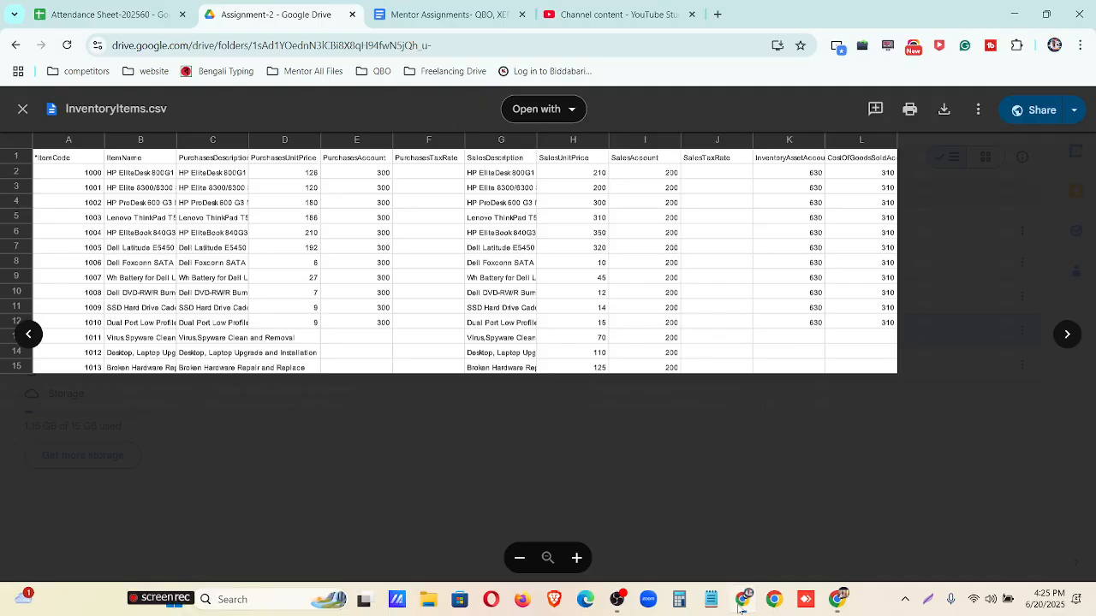
click(95, 173)
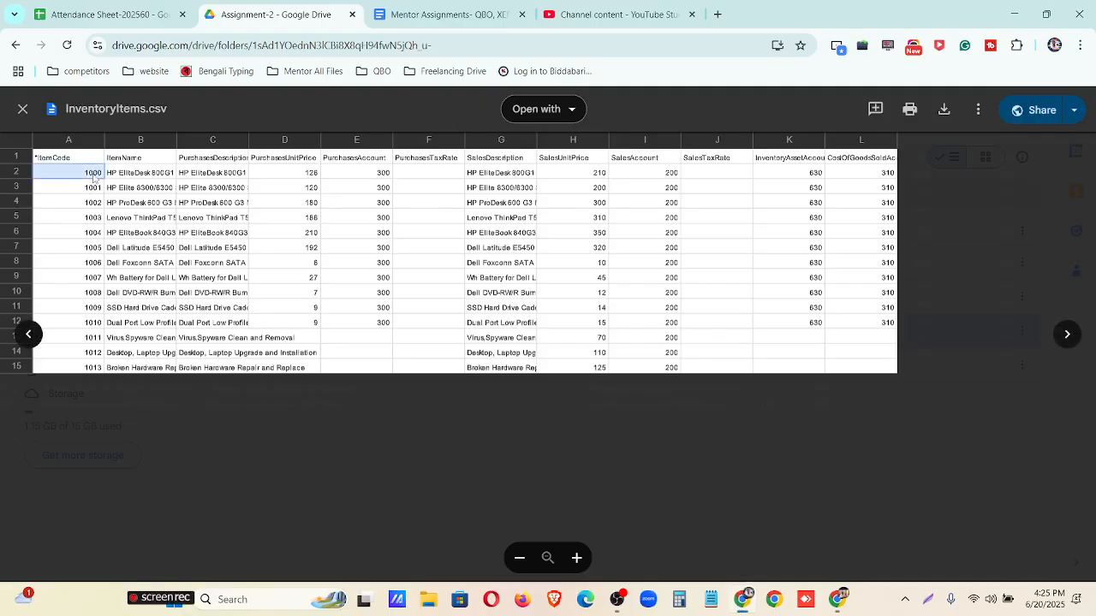
click(840, 606)
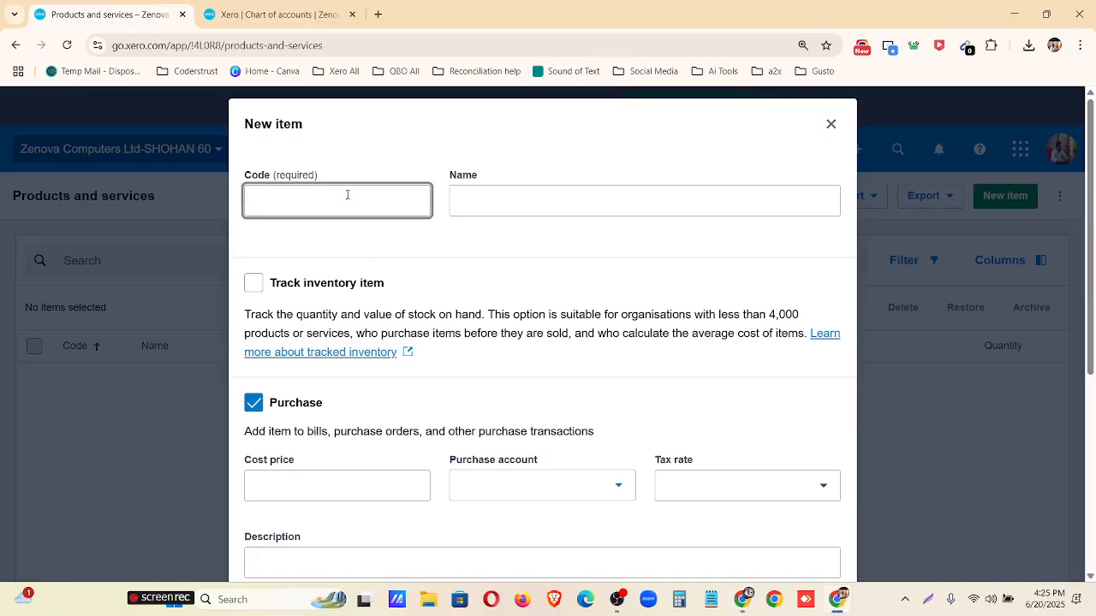
text(1000)
Name the item HP EliteDesk 800G1 SFF Intel Core i5 System, copying the name from InventoryItems.csv.
click(530, 202)
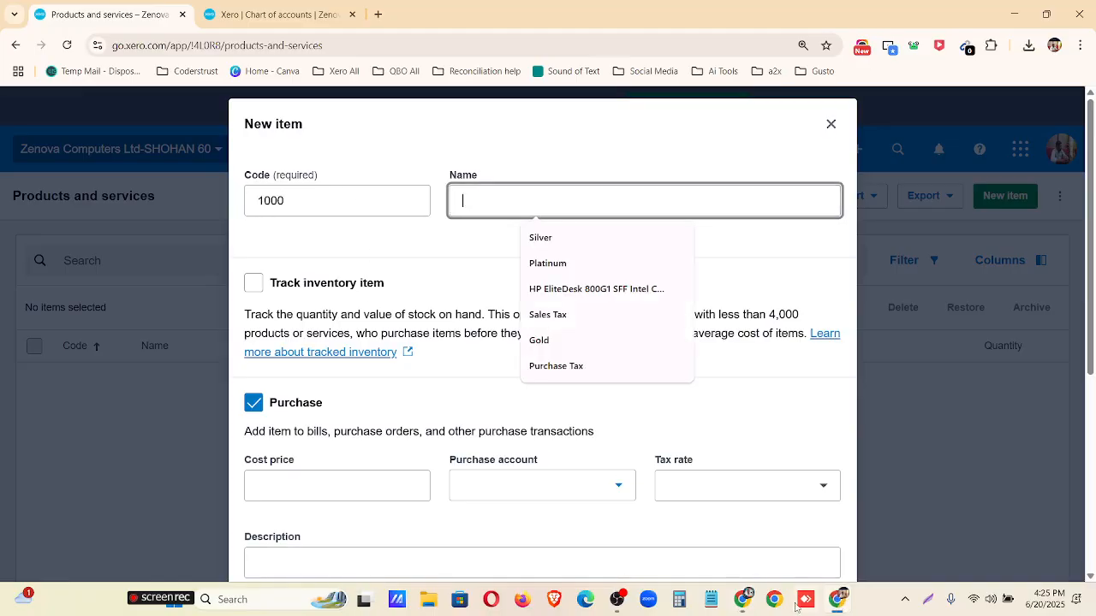
click(752, 610)
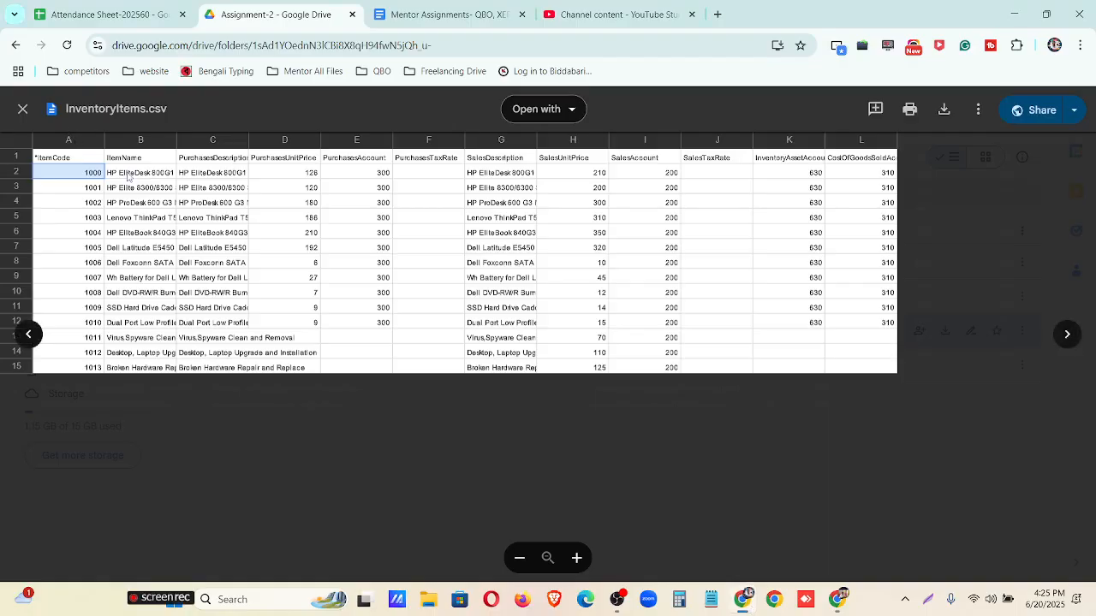
click(129, 174)
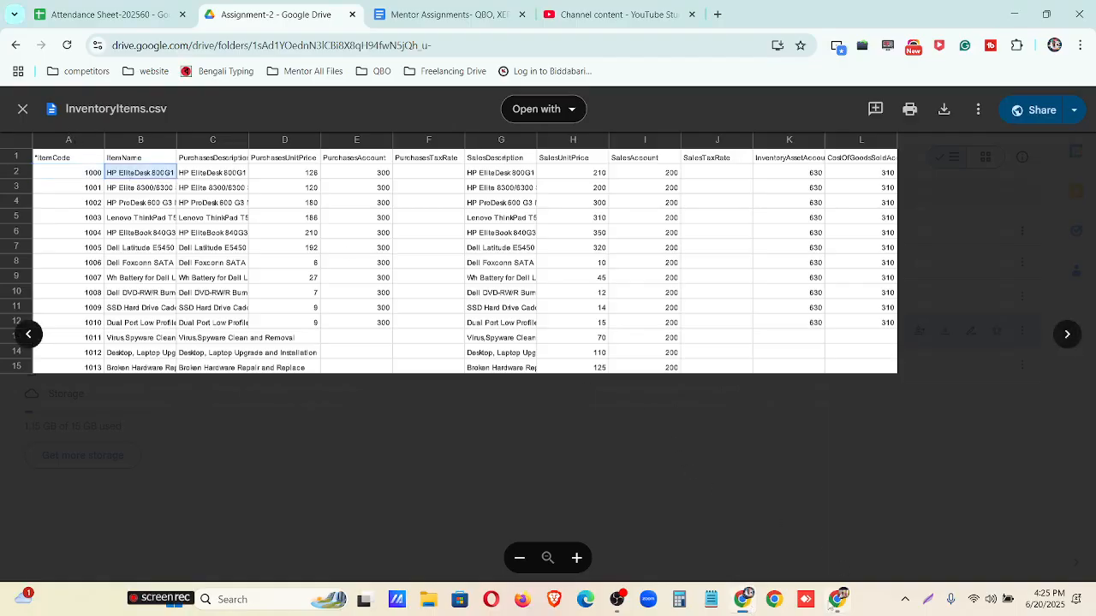
click(838, 604)
click(488, 204)
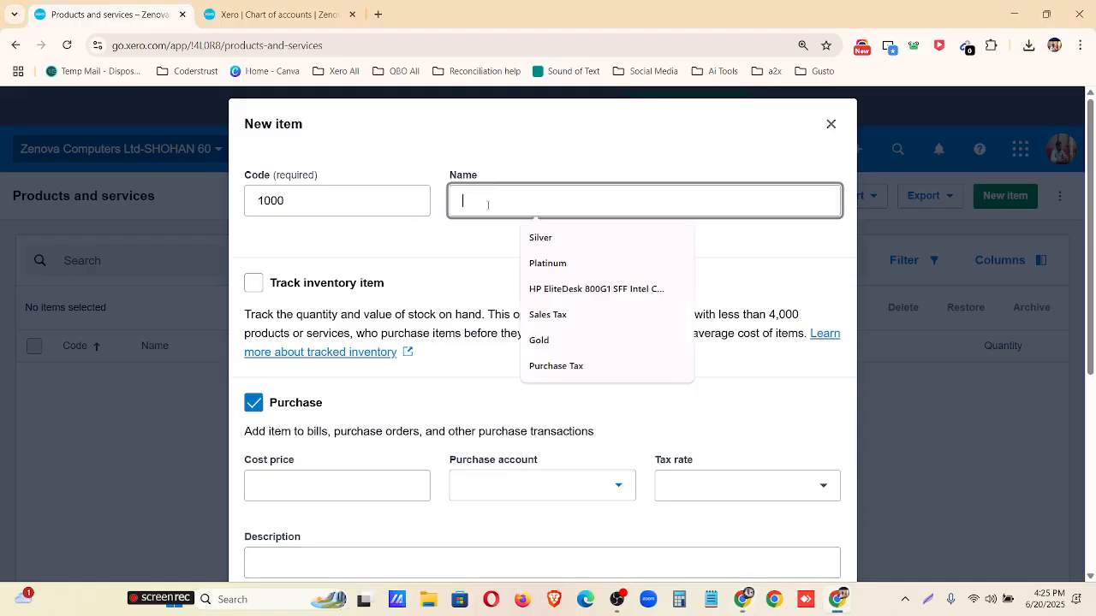
text(HP EliteDesk 800G1 SFF Intel Core i5 System)
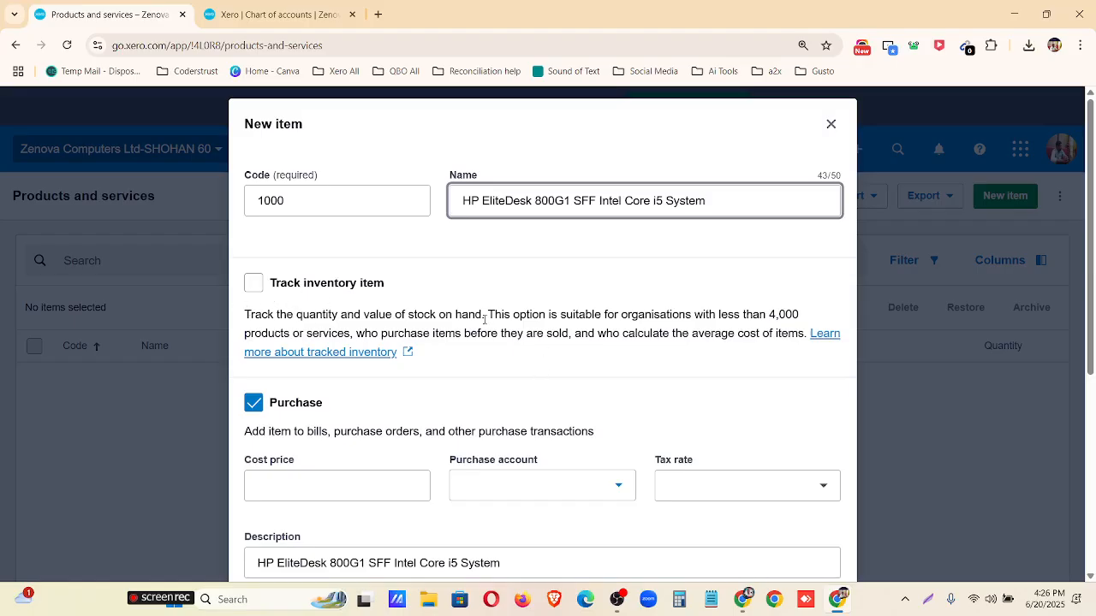
Read the tracking guidance, turn on inventory tracking for the item and keep 630 - Inventory as its inventory asset account.
drag(495, 314, 351, 334)
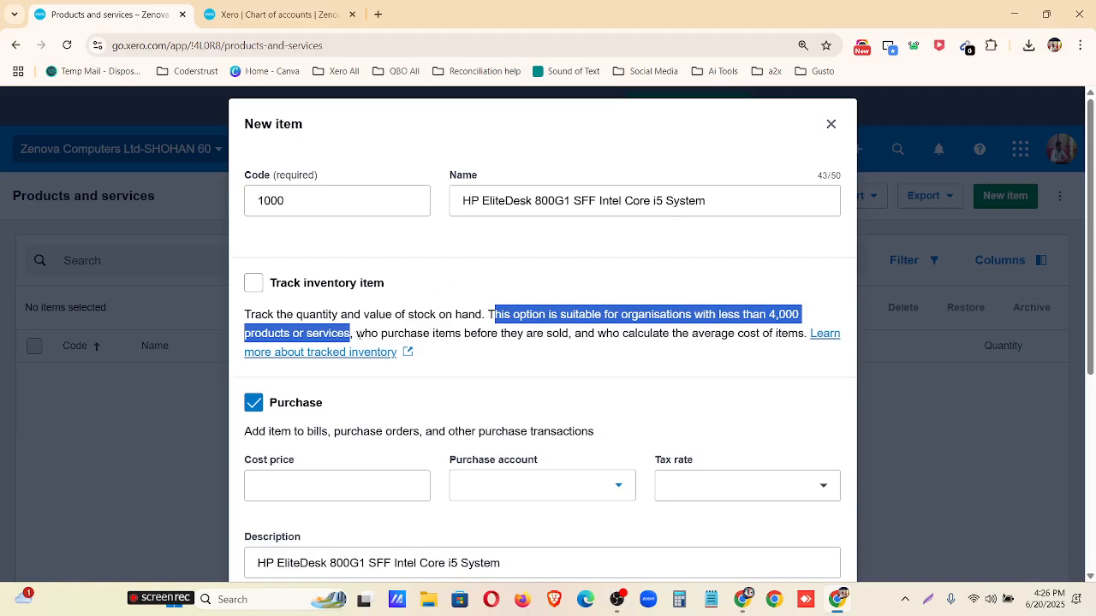
click(354, 335)
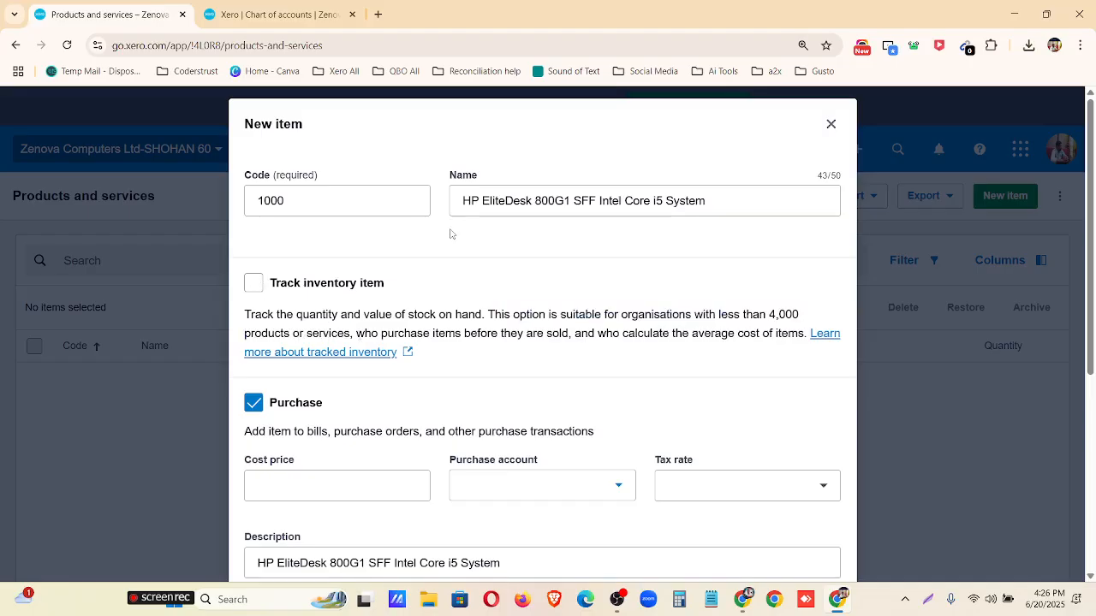
click(254, 284)
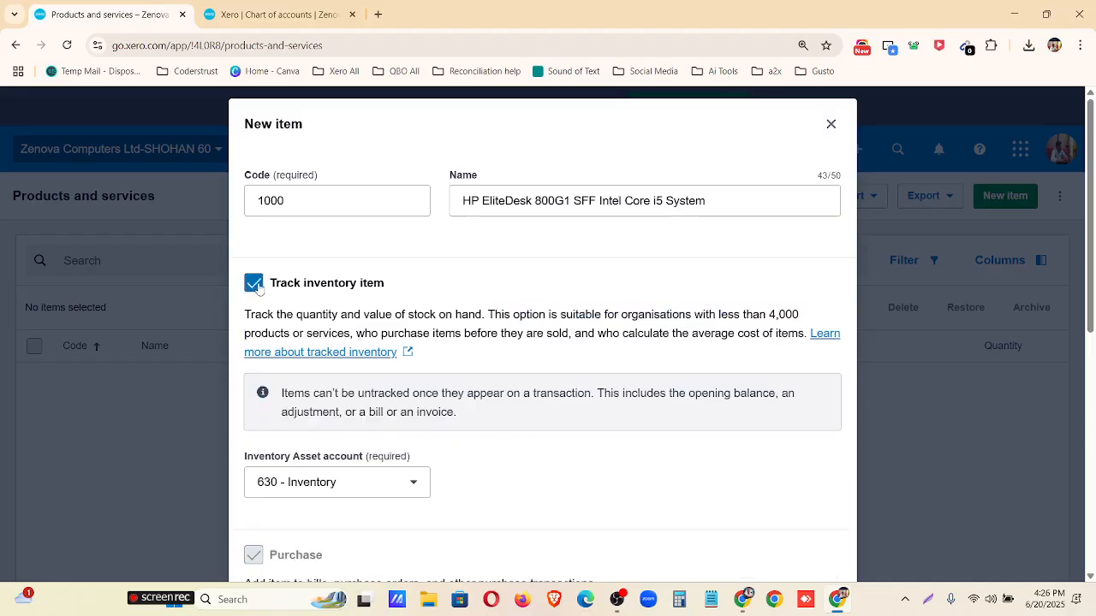
scroll(257, 286, down, 2)
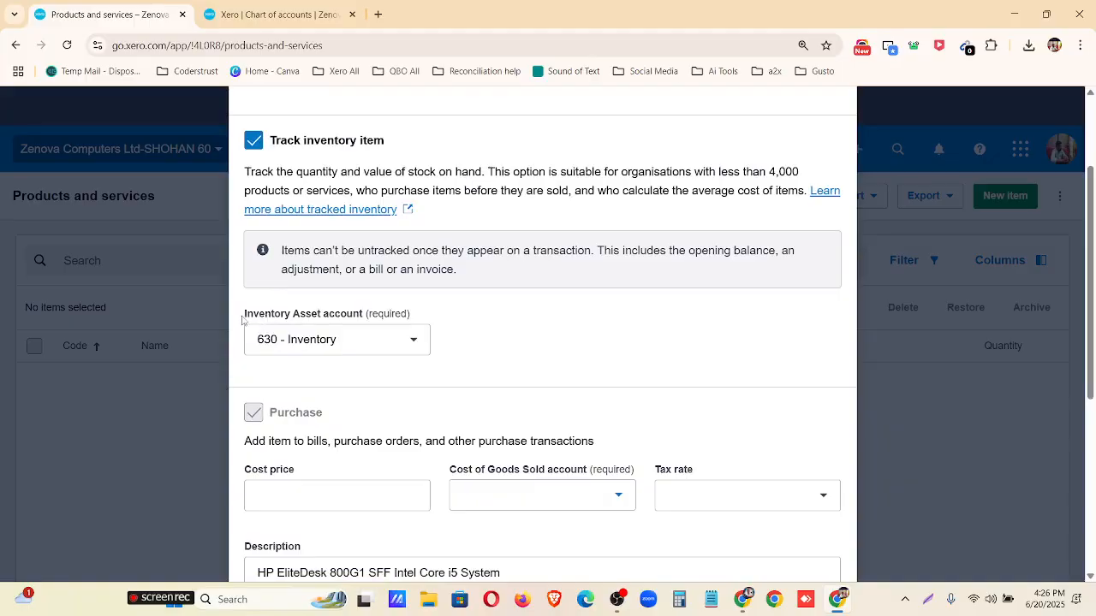
drag(243, 321, 296, 308)
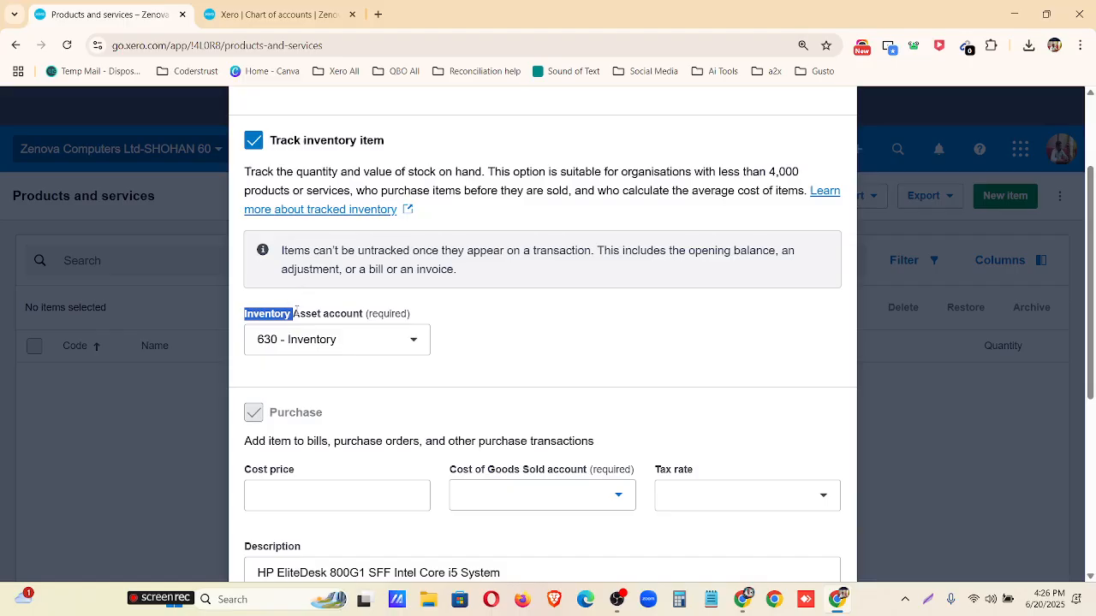
click(306, 353)
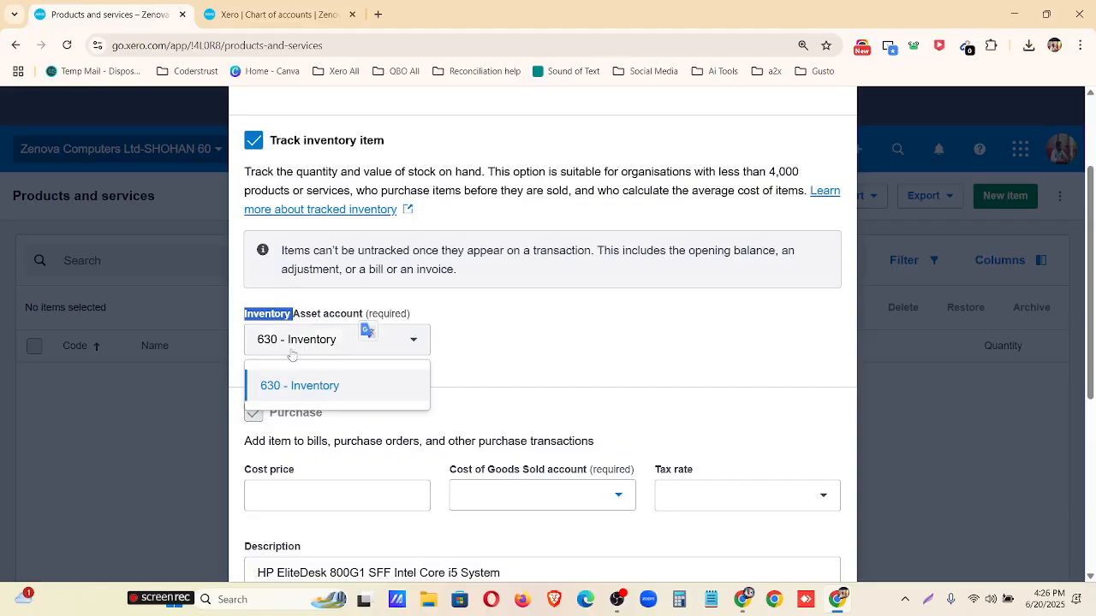
click(491, 350)
Look up the item's unit prices in InventoryItems.csv and set its cost price to 126 and sale price to 210.
scroll(382, 363, down, 2)
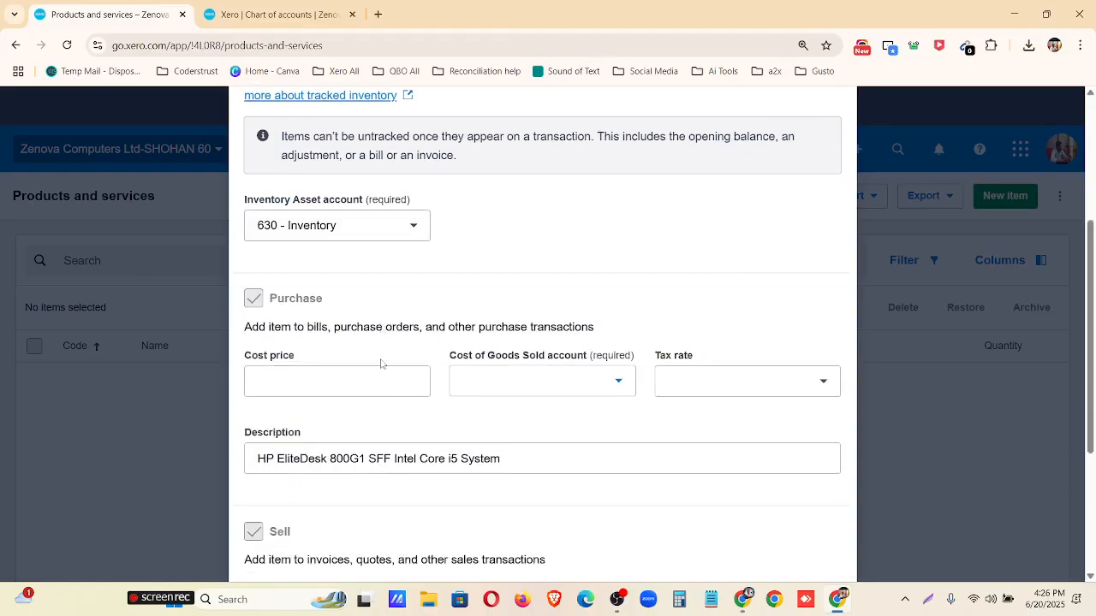
scroll(382, 364, down, 1)
click(330, 352)
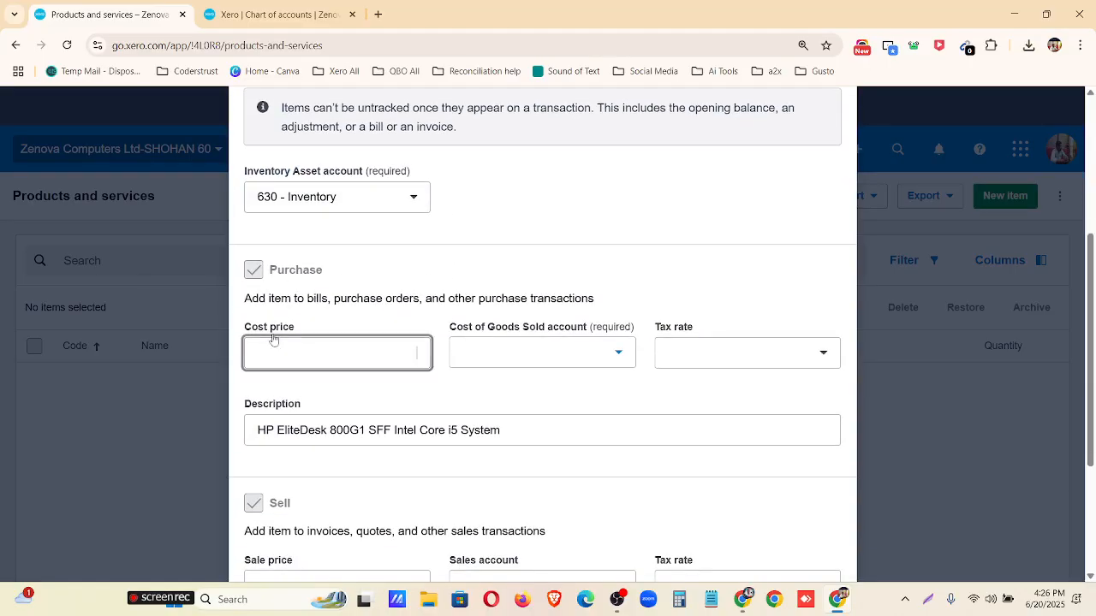
click(742, 599)
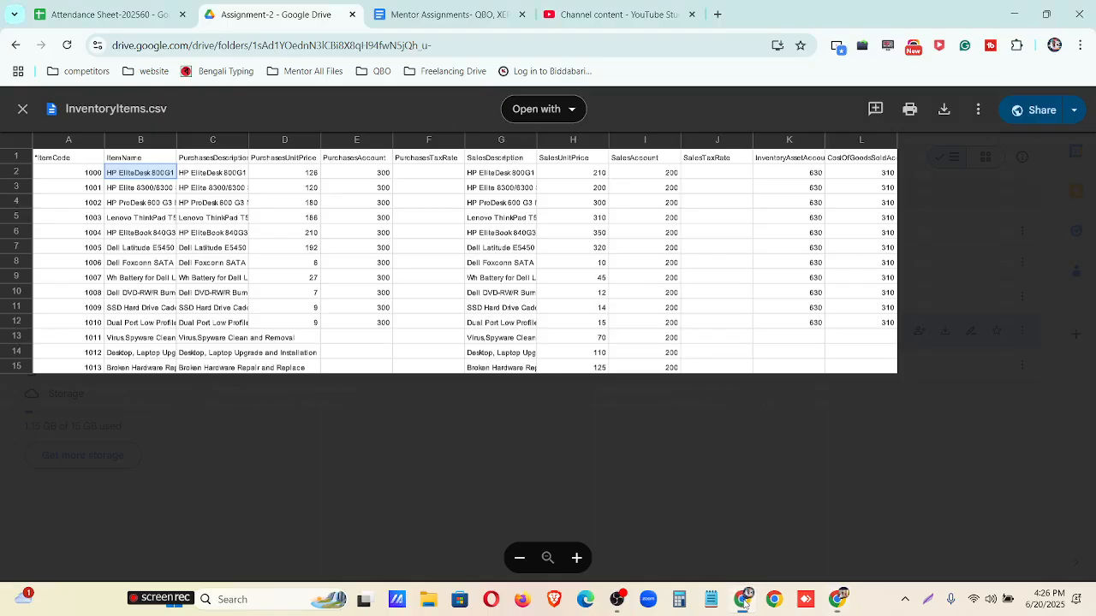
click(301, 174)
click(607, 175)
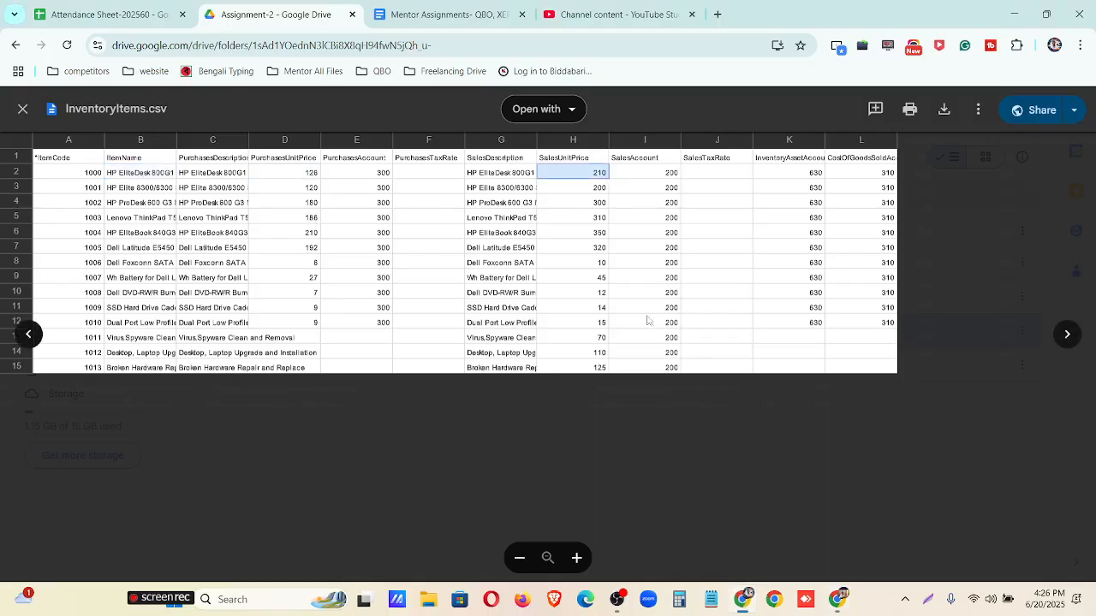
click(843, 604)
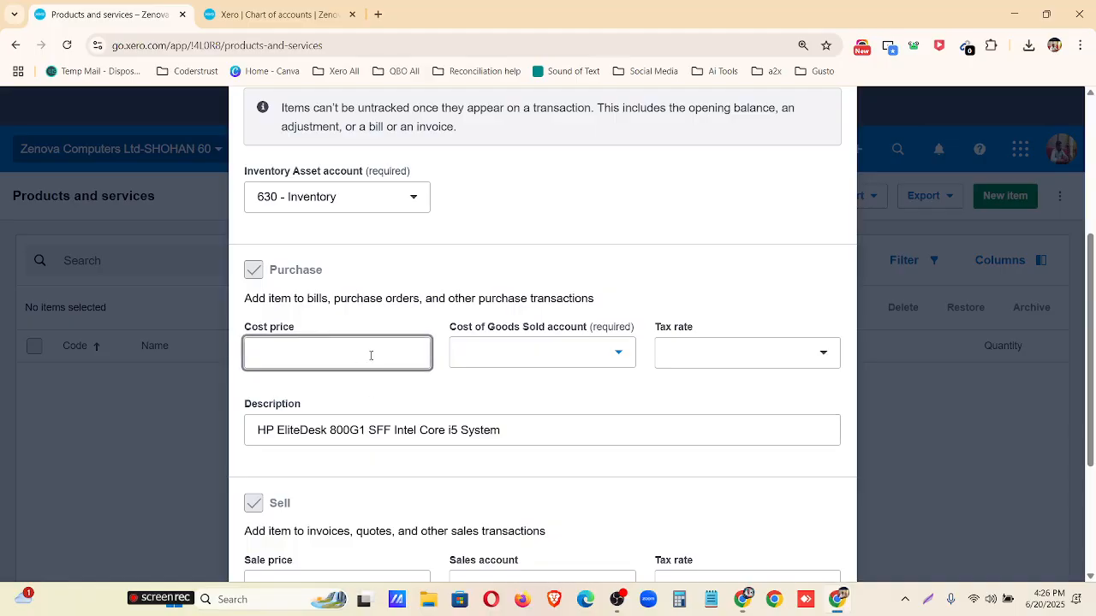
click(371, 356)
text(126)
scroll(371, 355, down, 2)
click(374, 452)
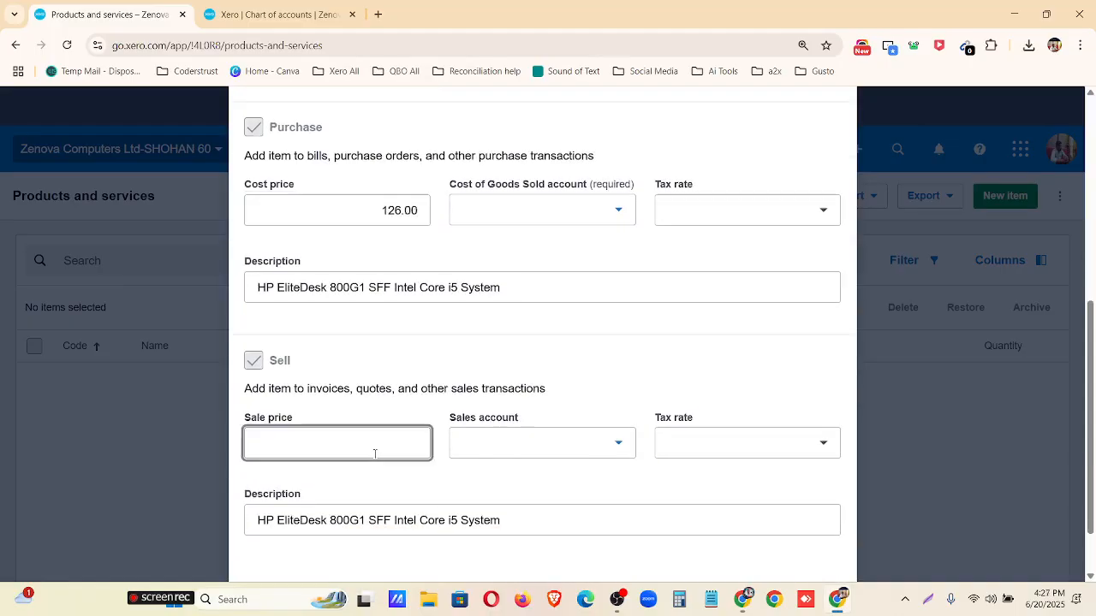
text(210)
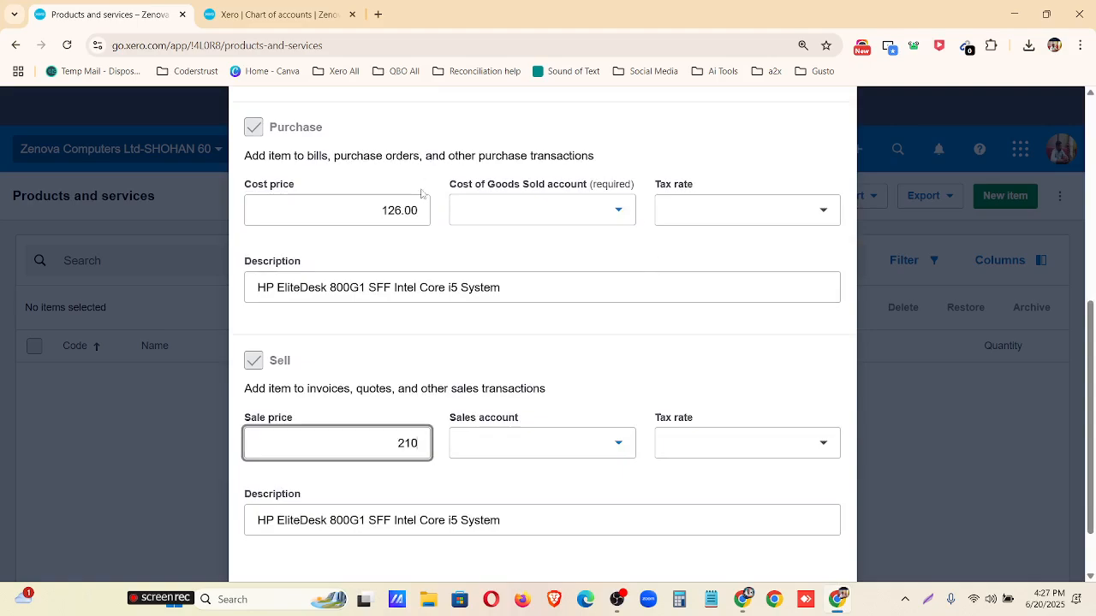
Set the item's Cost of Goods Sold account to 310 - Cost of Goods Sold and its purchase tax rate to No VAT.
click(535, 214)
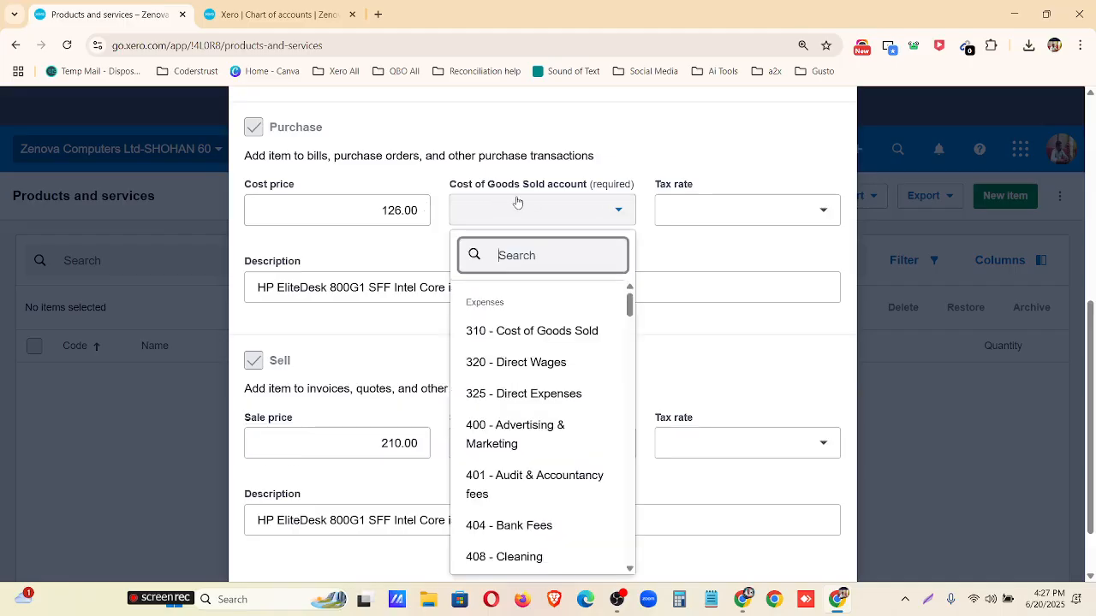
click(521, 331)
click(726, 214)
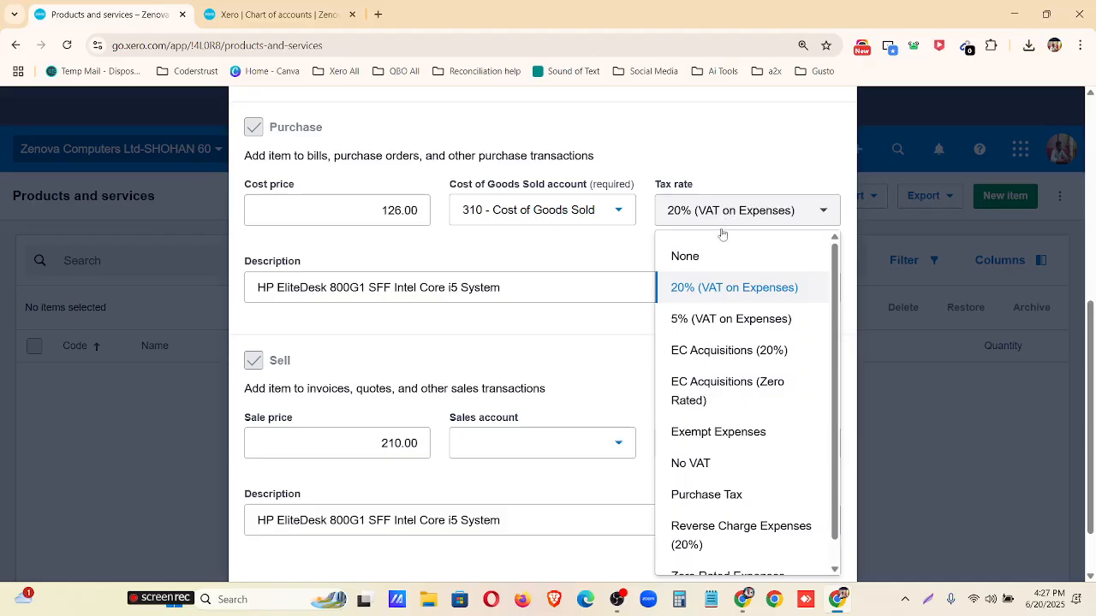
click(710, 463)
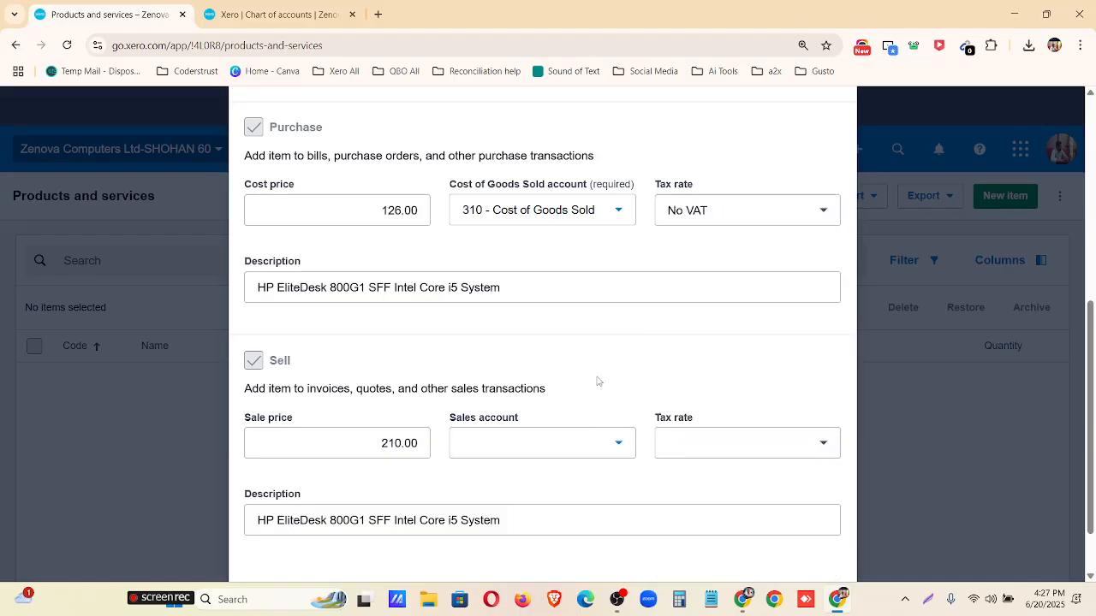
Set the item's sales account to 200 - Sales and its sales tax rate to No VAT.
click(528, 443)
scroll(526, 257, down, 2)
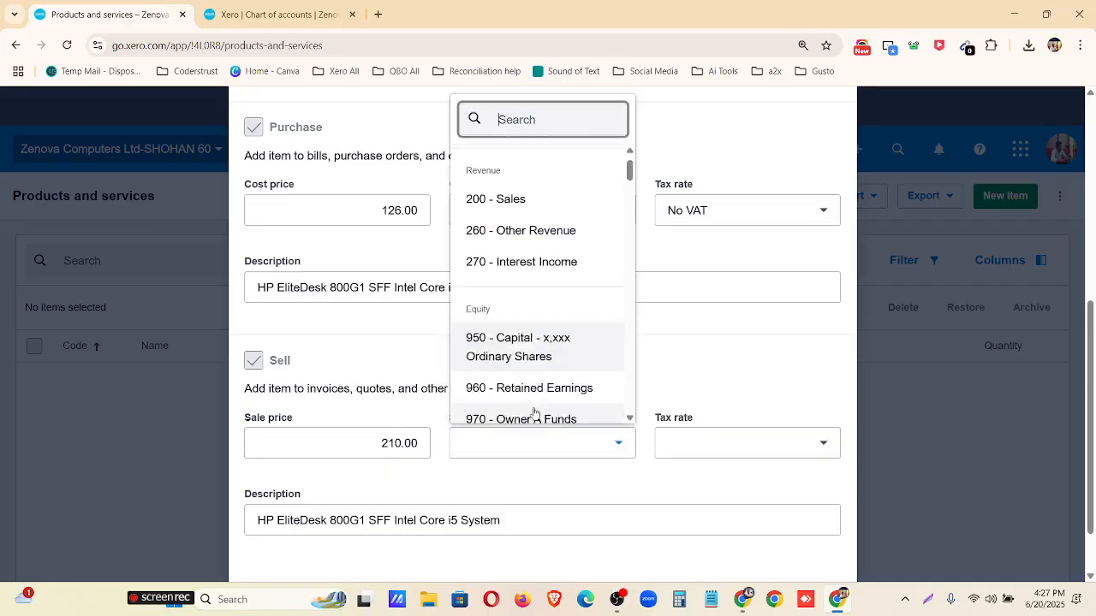
scroll(526, 248, up, 3)
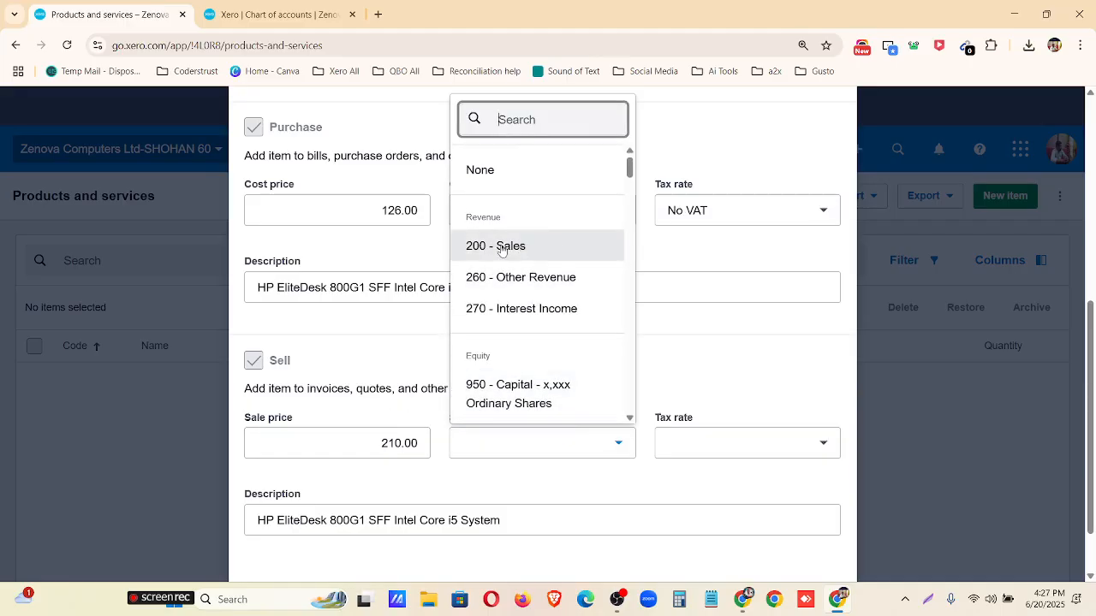
click(522, 247)
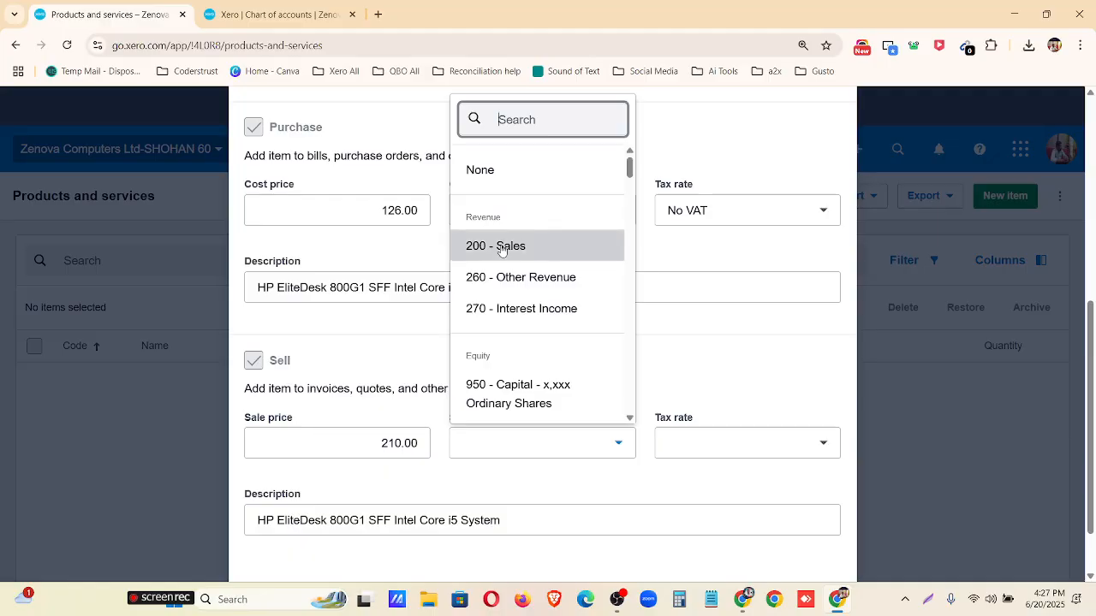
click(727, 438)
click(741, 252)
Review the completed details of item 1000 and save the new item.
scroll(637, 304, down, 1)
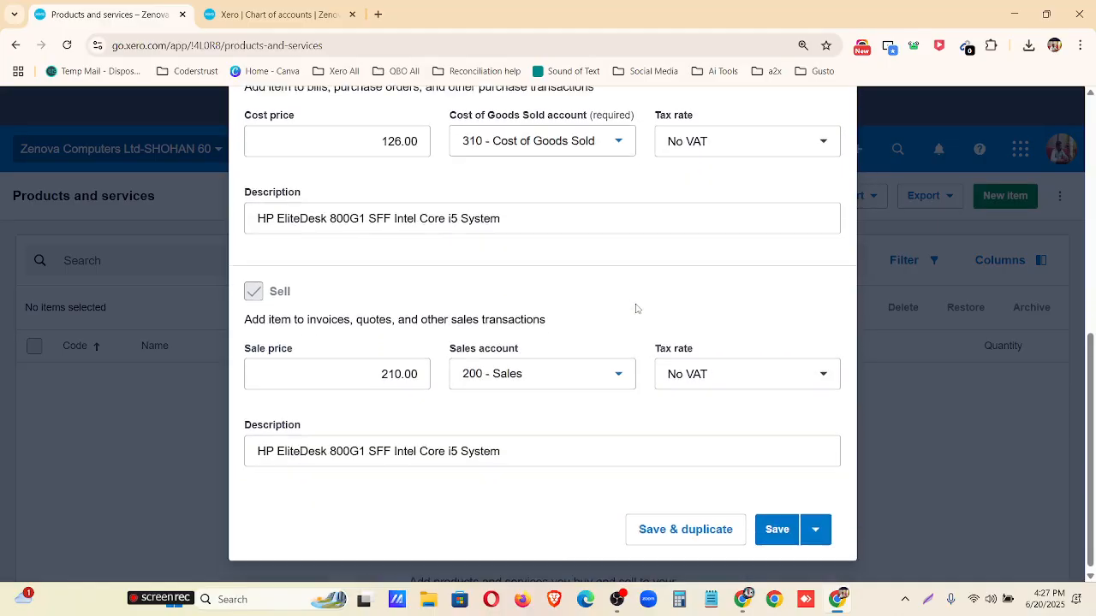
scroll(453, 484, up, 6)
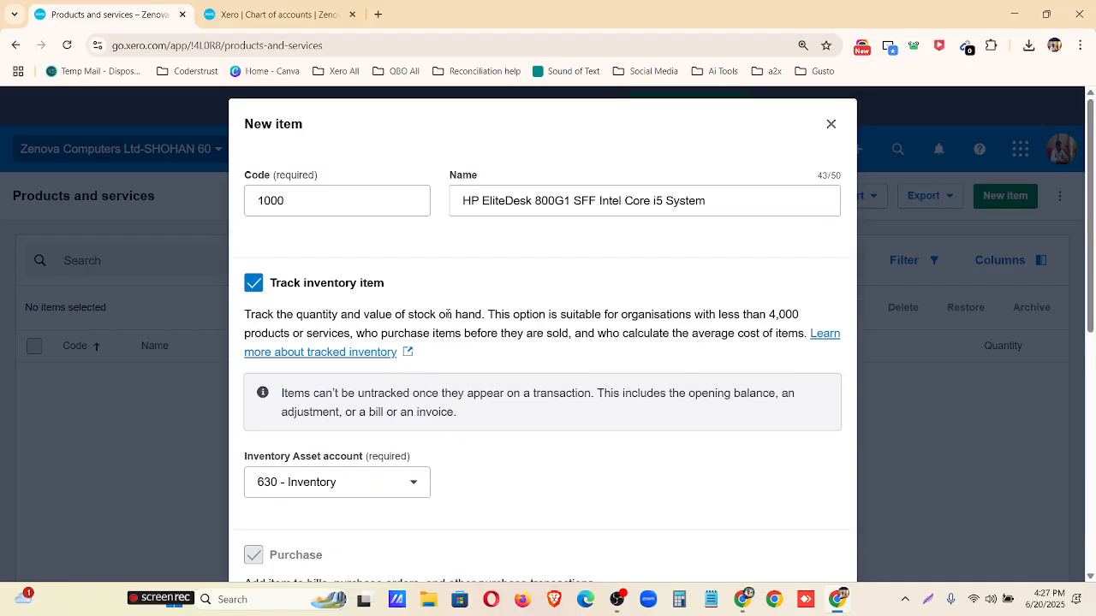
scroll(667, 396, down, 5)
click(776, 527)
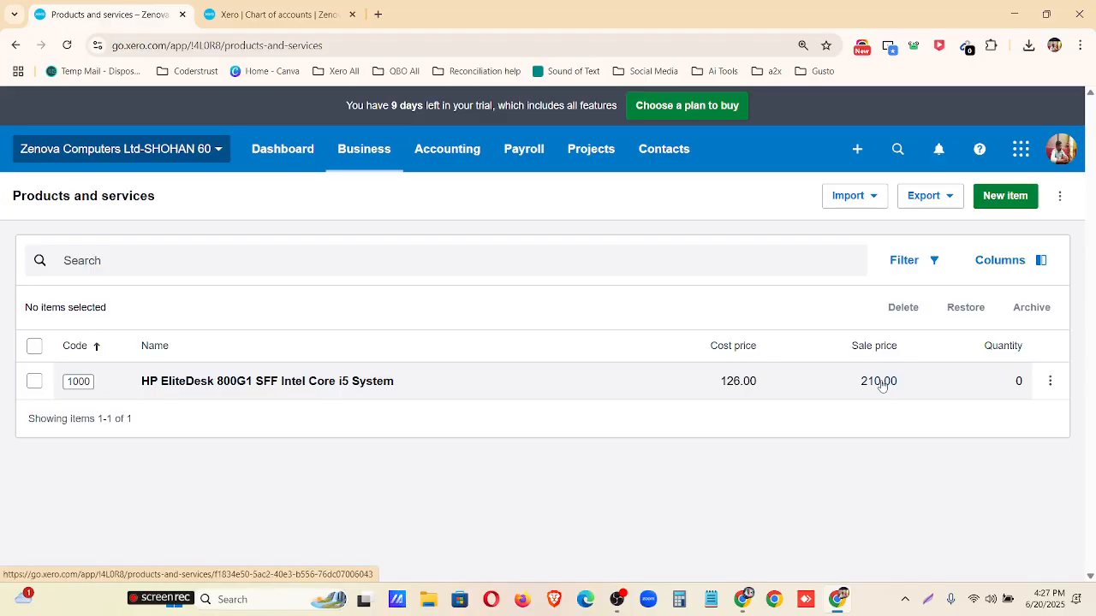
Check the import options for products and services and start an import of items.
click(852, 201)
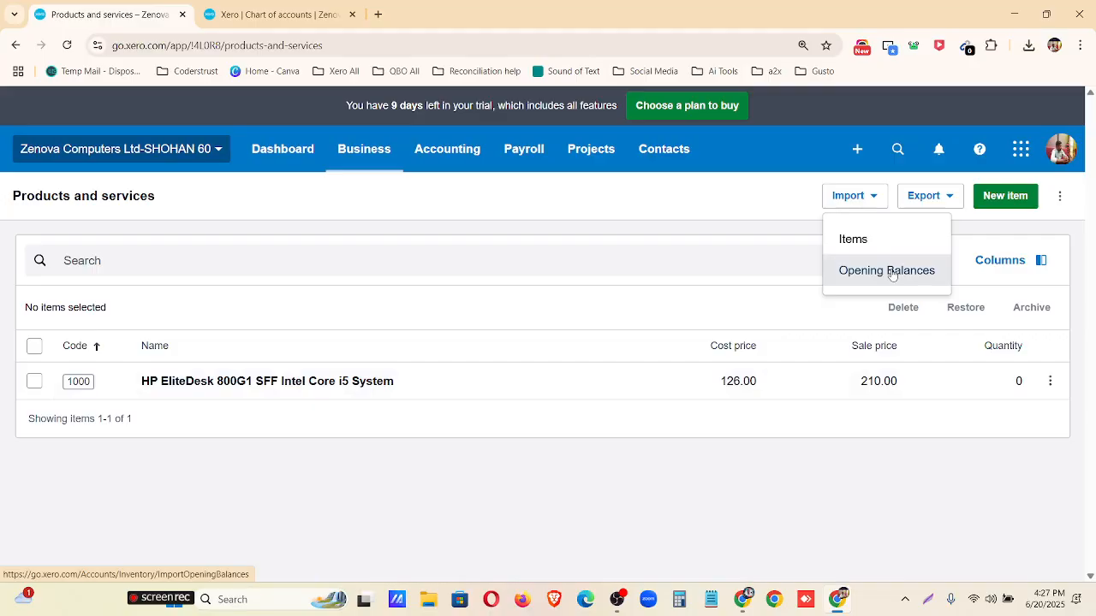
click(768, 227)
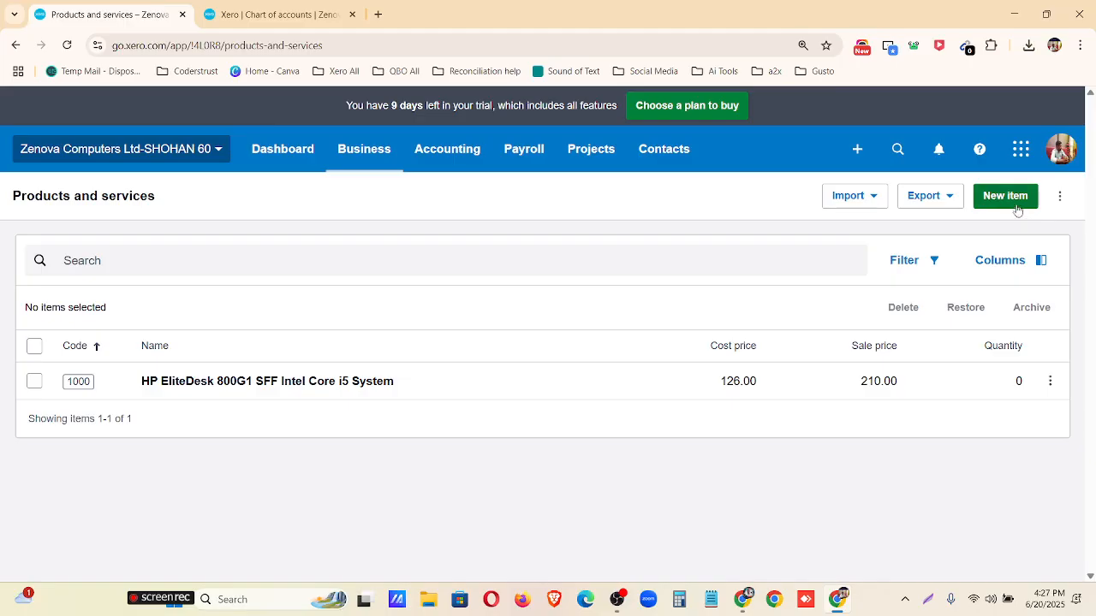
click(856, 196)
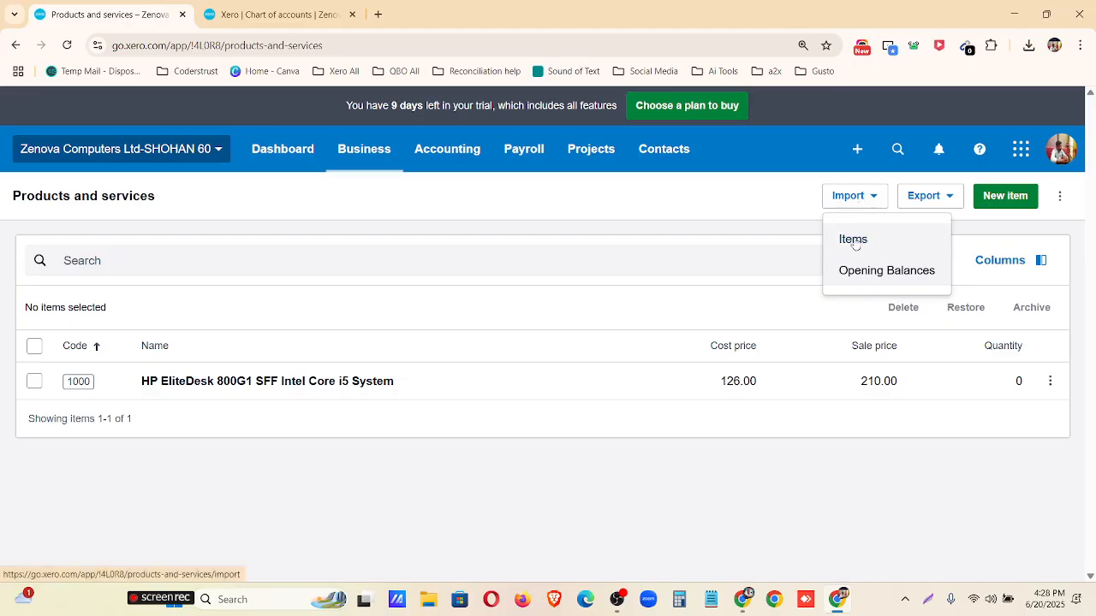
click(854, 240)
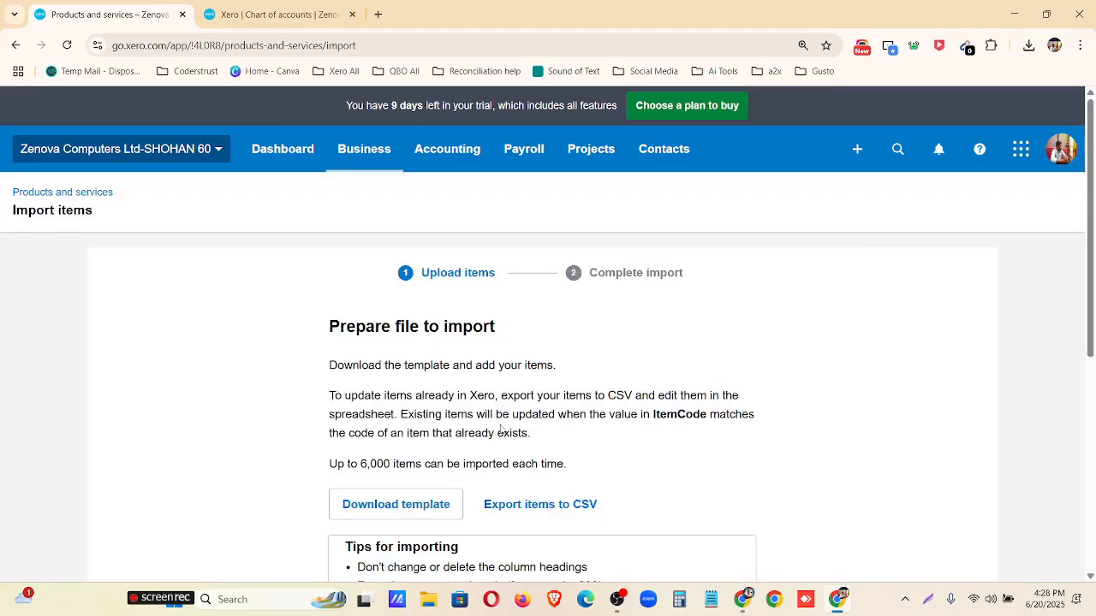
Read the import instructions, including the item limit, column headings, account codes, tax rates and tracked inventory codes.
scroll(449, 388, down, 1)
scroll(334, 317, down, 1)
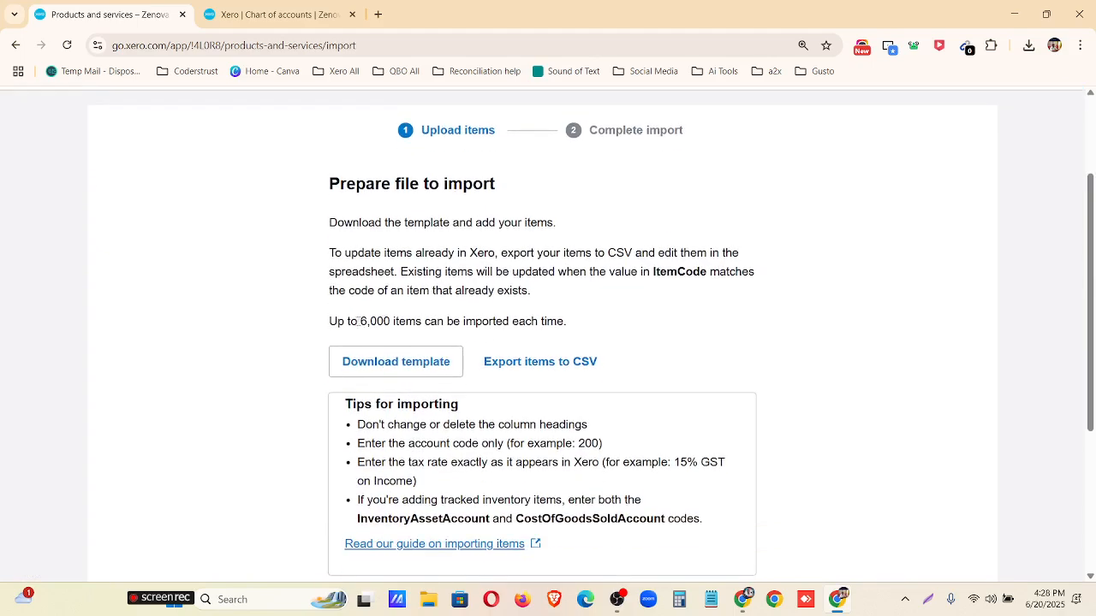
drag(358, 321, 571, 329)
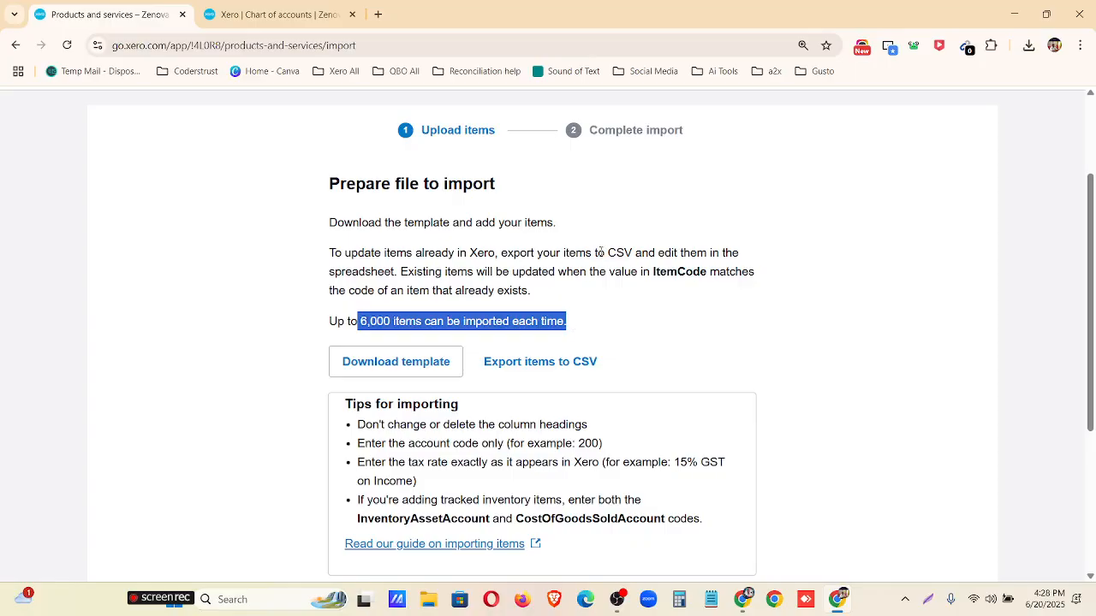
drag(597, 253, 673, 254)
scroll(628, 264, down, 1)
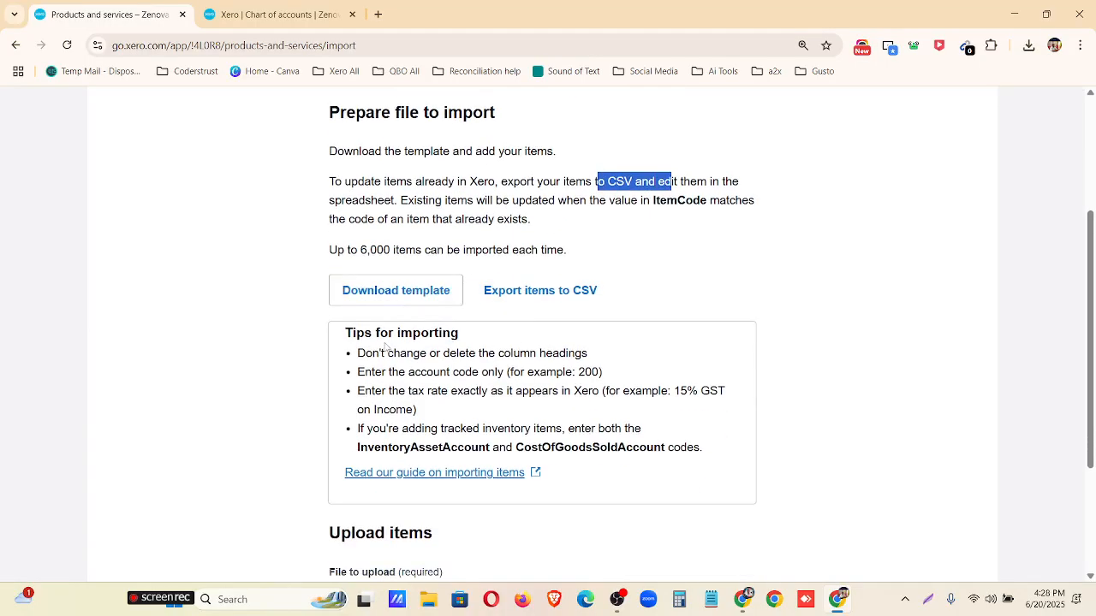
drag(357, 353, 589, 353)
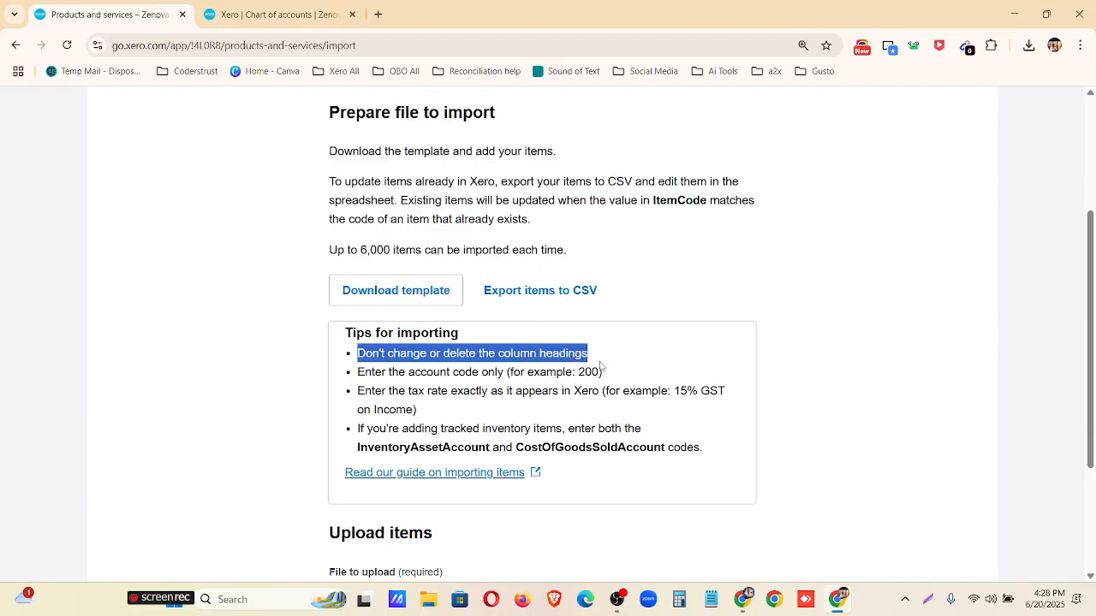
drag(358, 375, 508, 374)
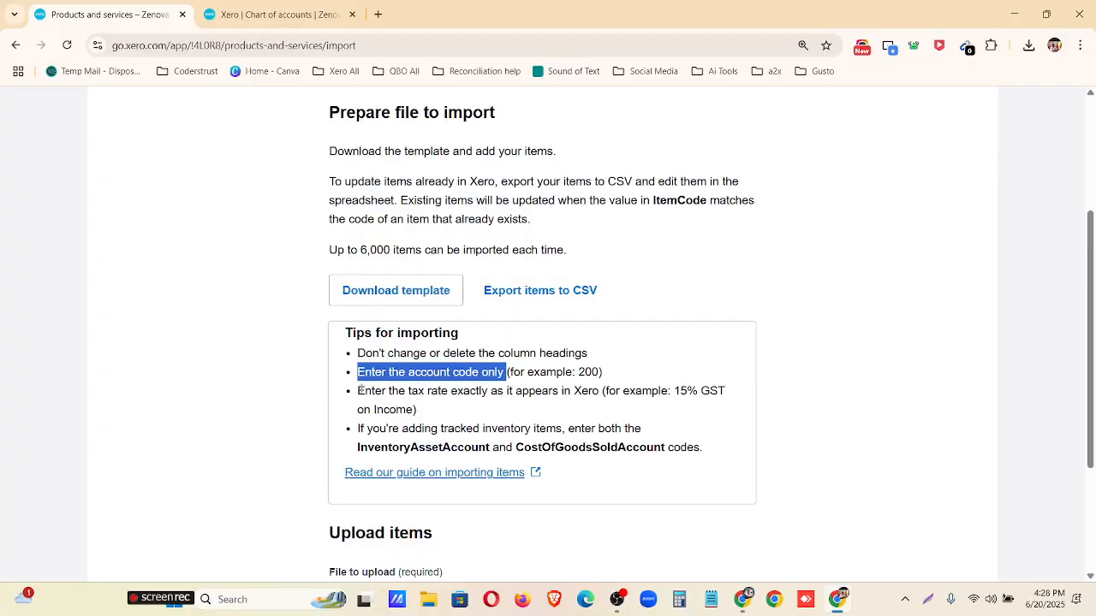
mouse_move(360, 390)
mouse_down()
mouse_move(463, 392)
mouse_move(483, 408)
mouse_move(595, 404)
mouse_move(601, 393)
mouse_move(358, 394)
mouse_up()
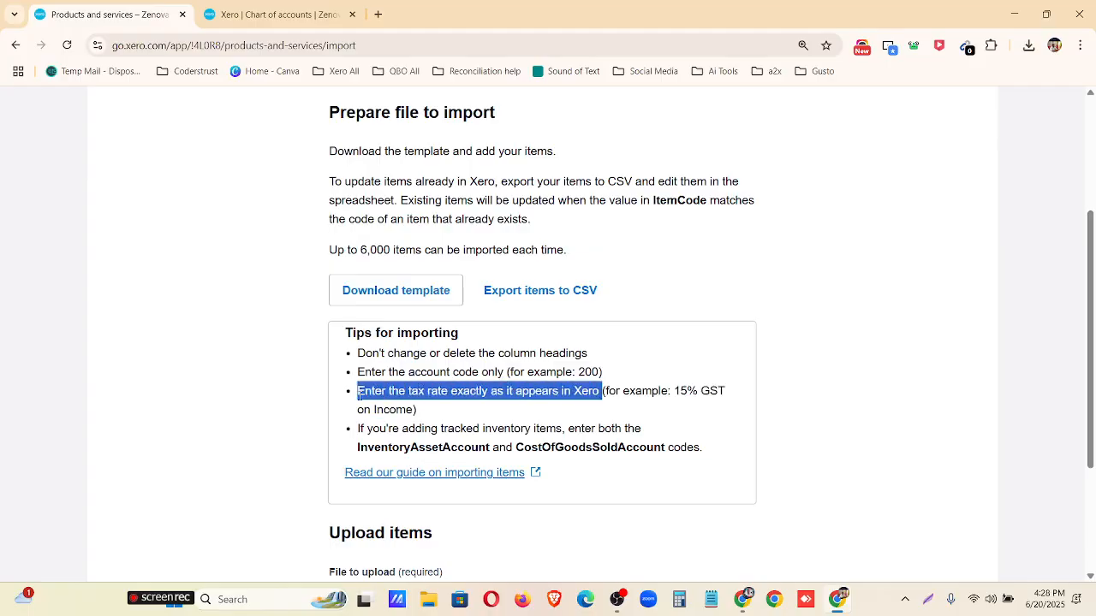
drag(356, 438, 642, 428)
drag(347, 448, 753, 455)
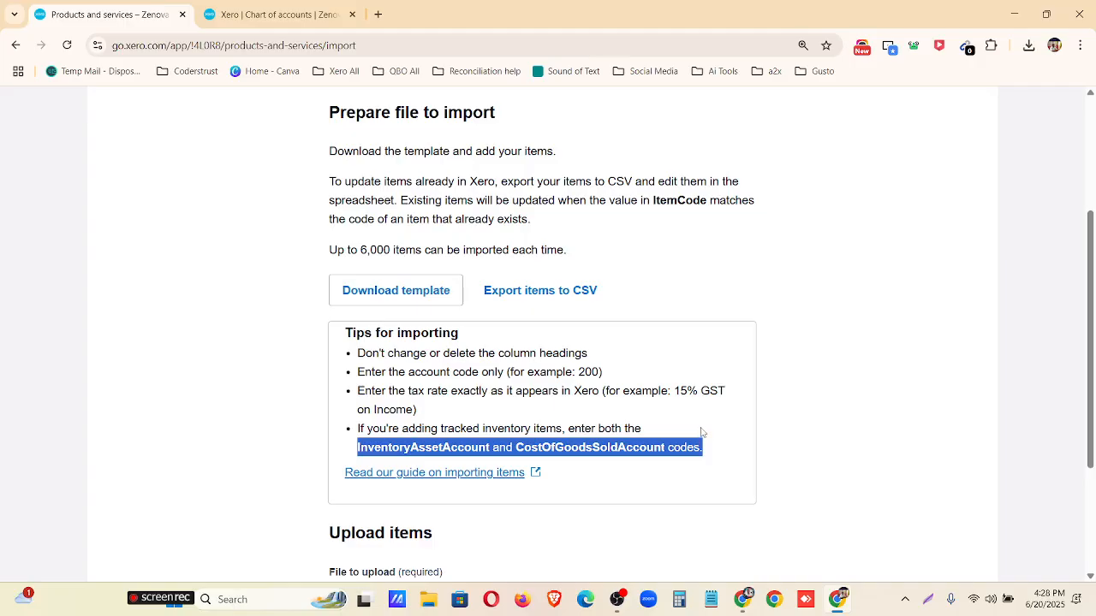
scroll(689, 431, down, 3)
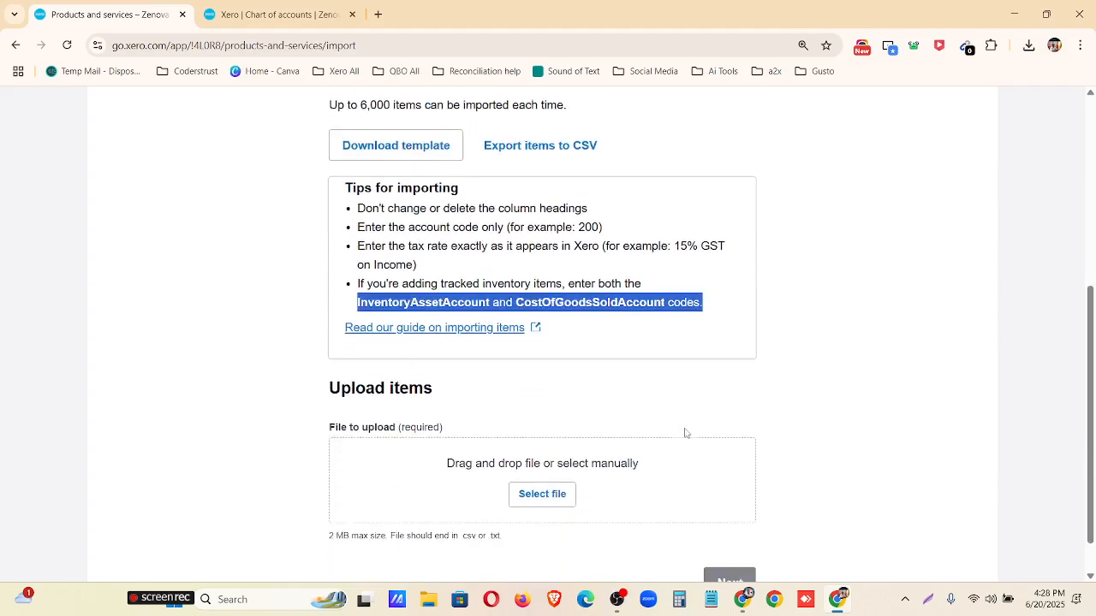
scroll(648, 406, up, 2)
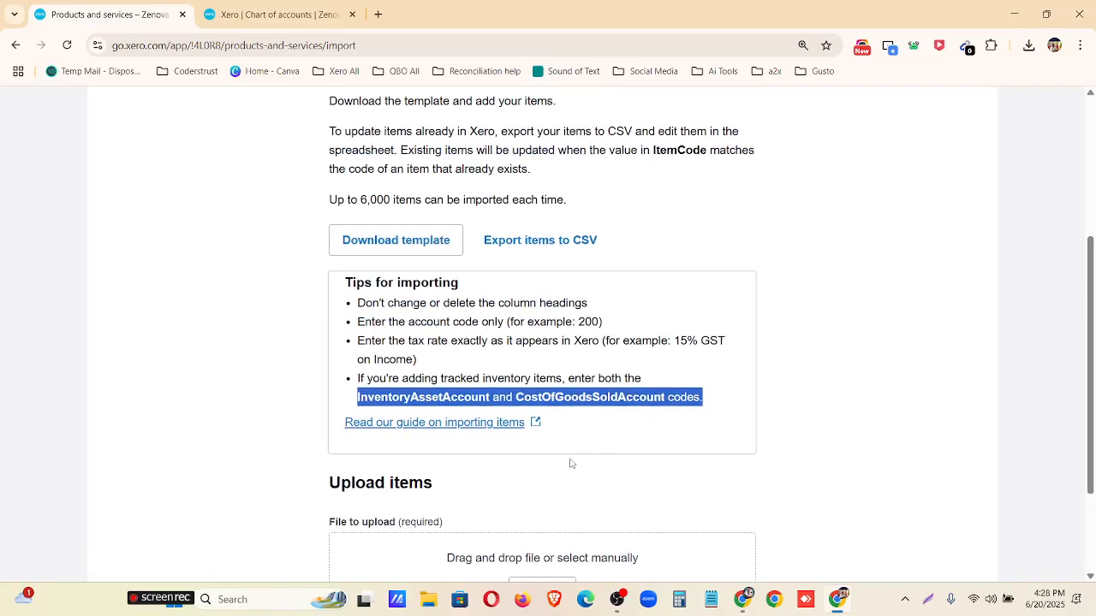
Download the items import template and open it in Excel.
click(570, 462)
click(398, 239)
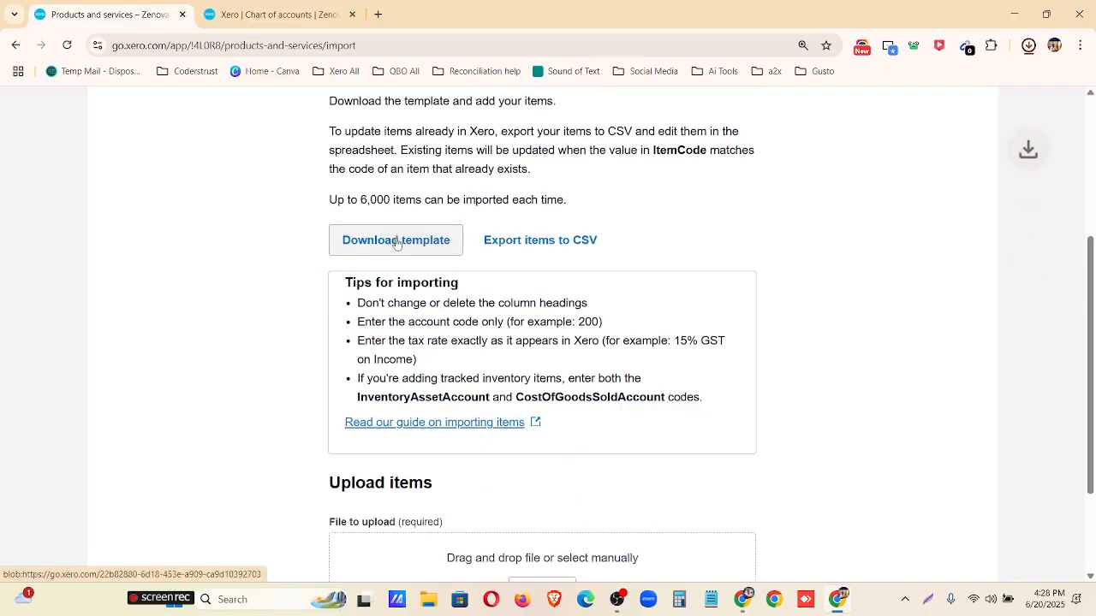
click(890, 81)
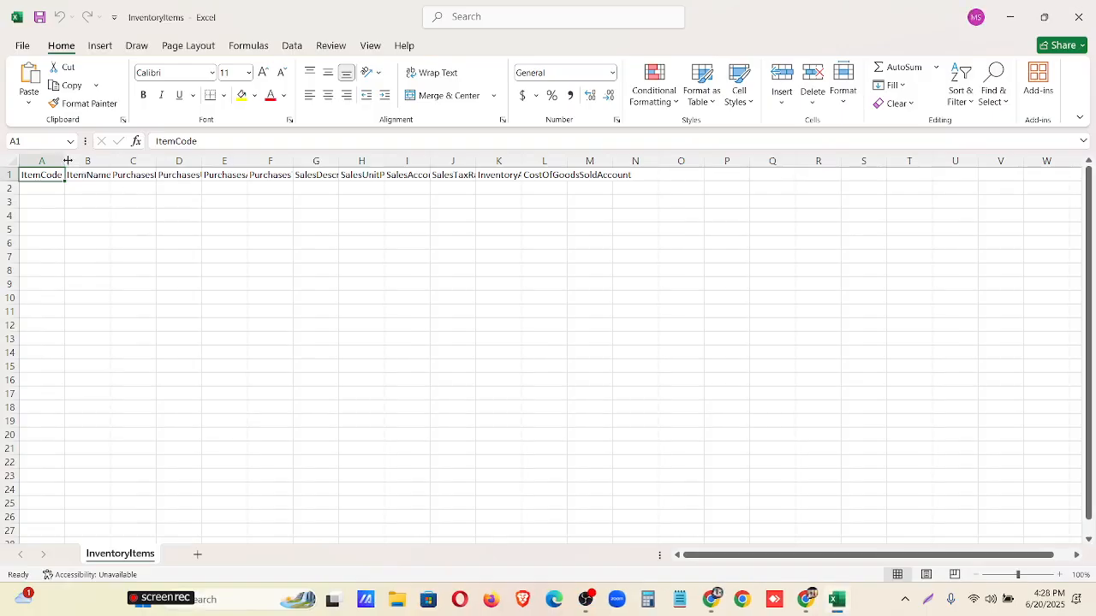
Autofit columns A through L of the template so the headings from ItemCode to CostOfGoodsSoldAccount fit.
double_click(66, 161)
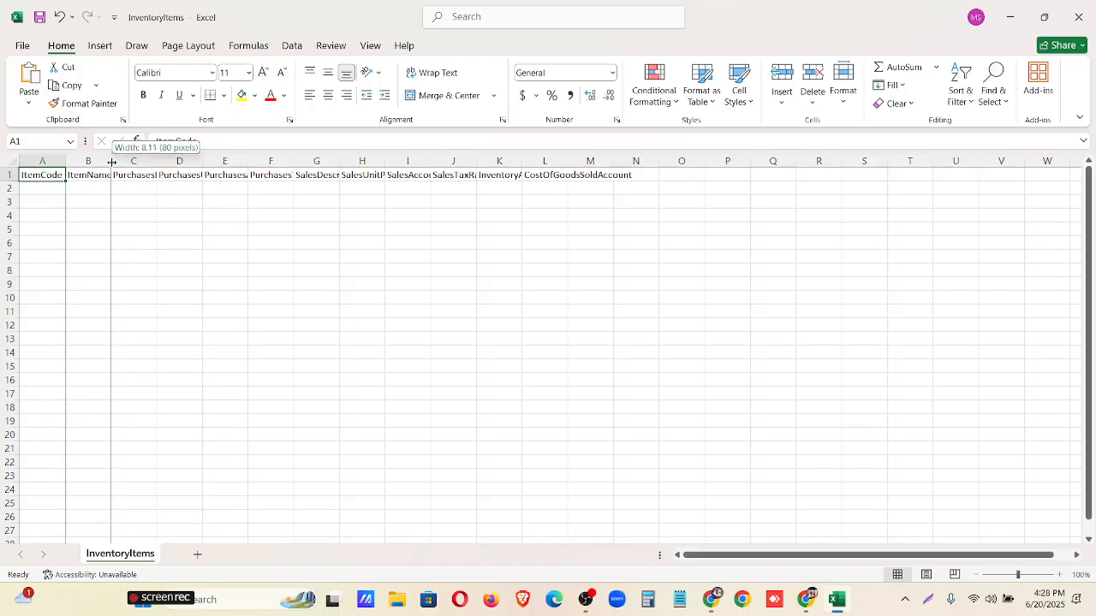
double_click(111, 160)
double_click(161, 161)
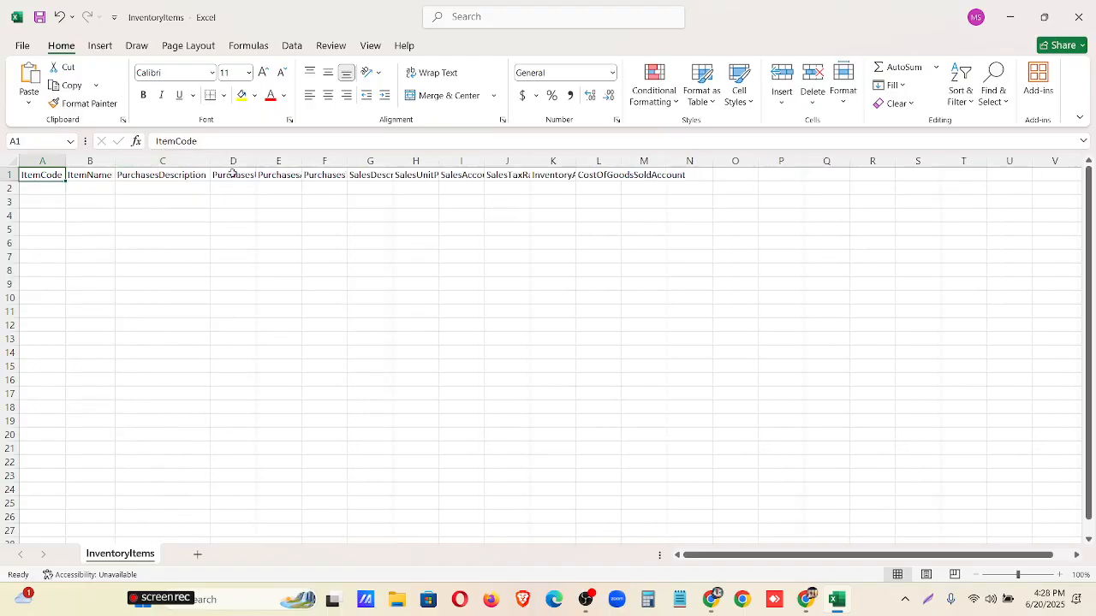
double_click(258, 161)
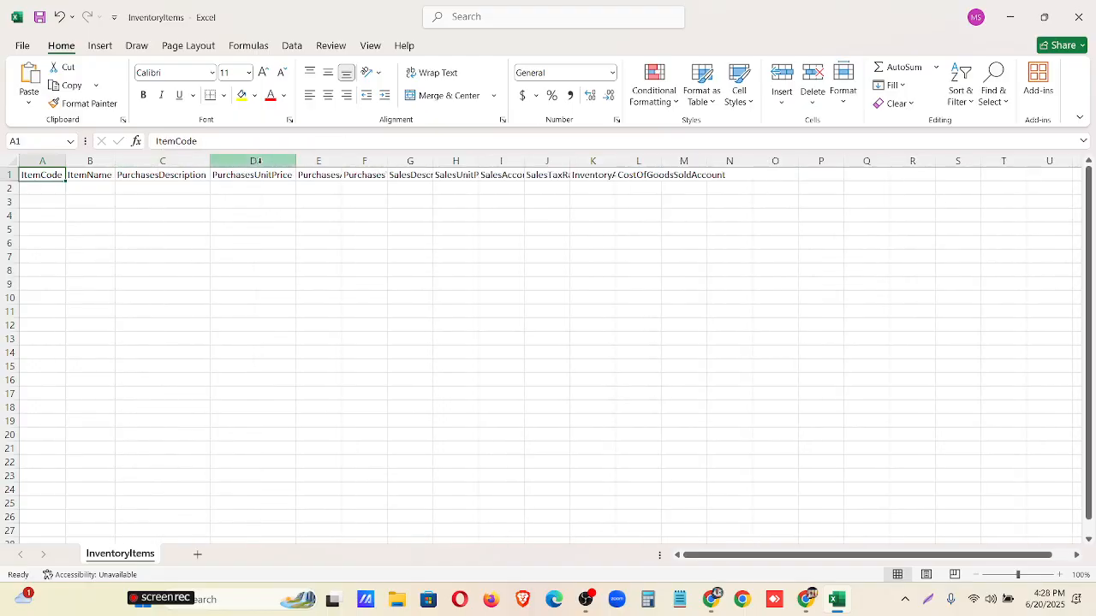
double_click(341, 161)
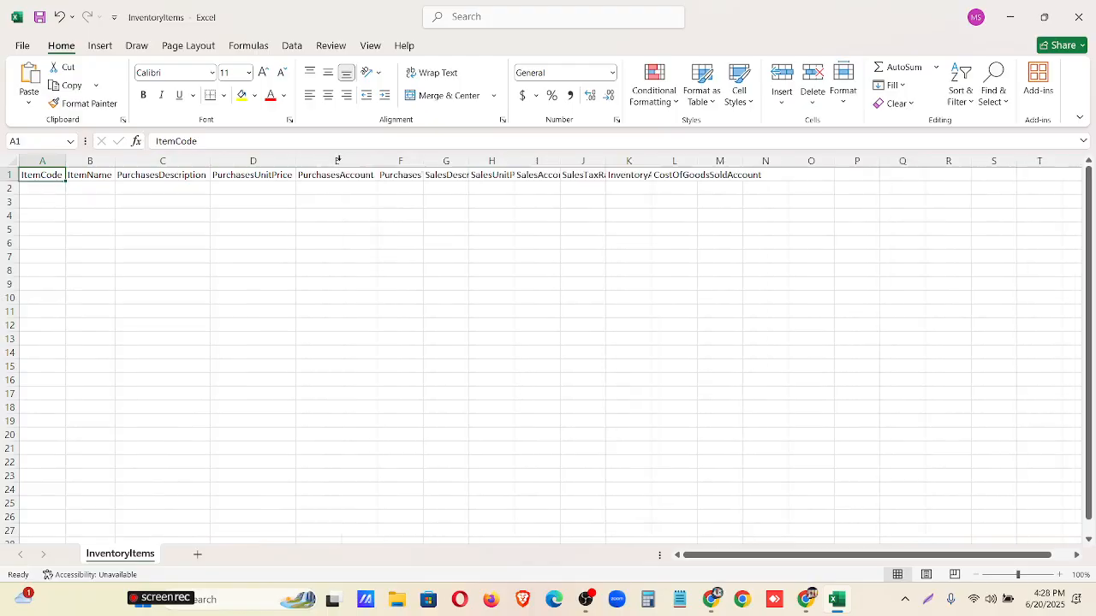
double_click(422, 161)
double_click(508, 159)
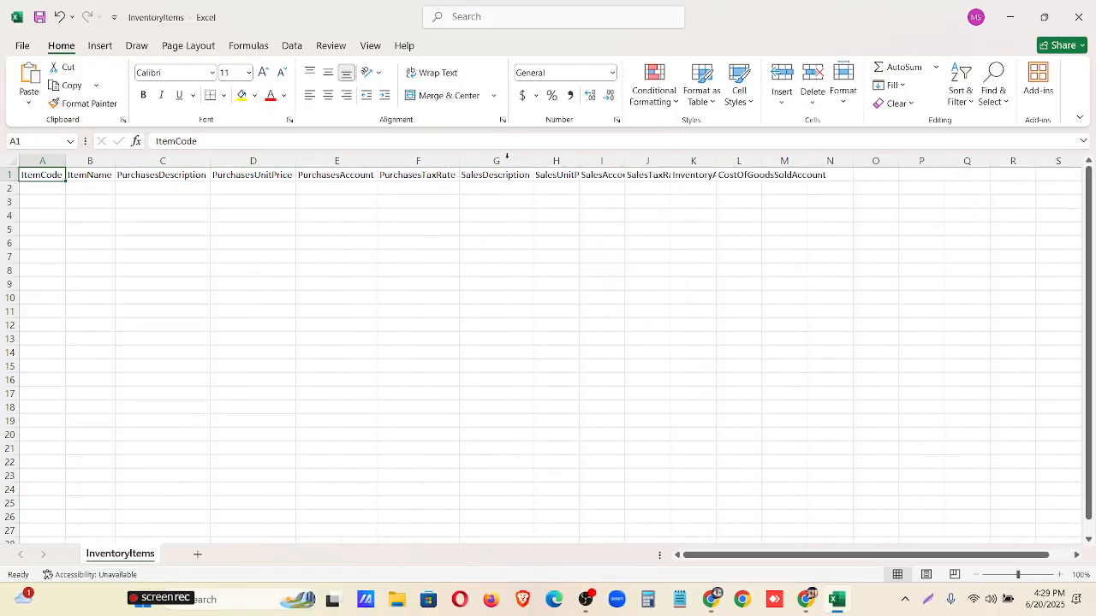
double_click(578, 159)
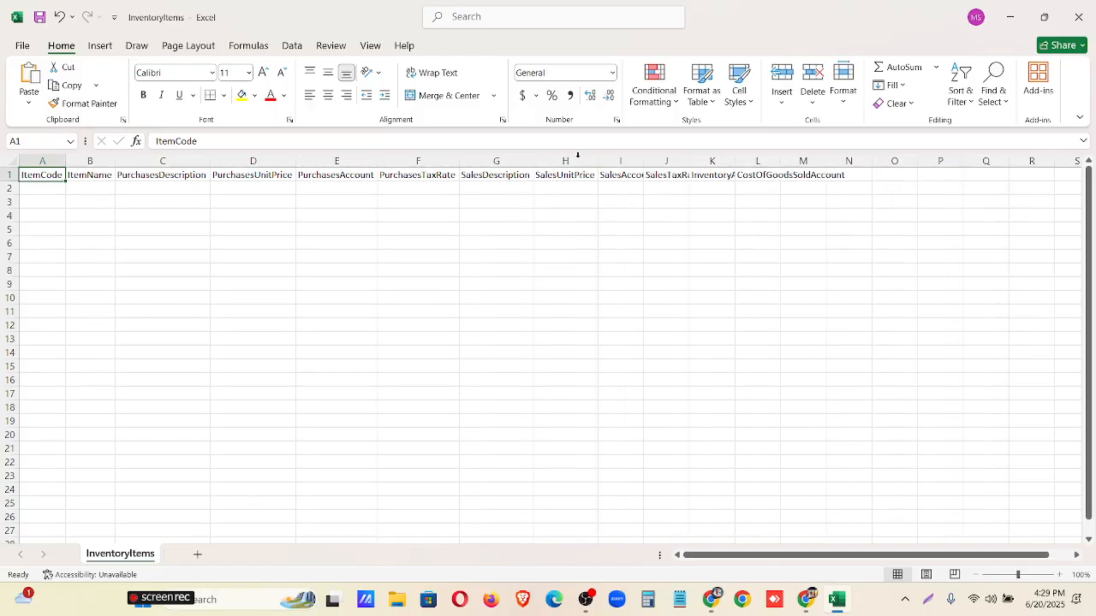
double_click(641, 162)
double_click(704, 161)
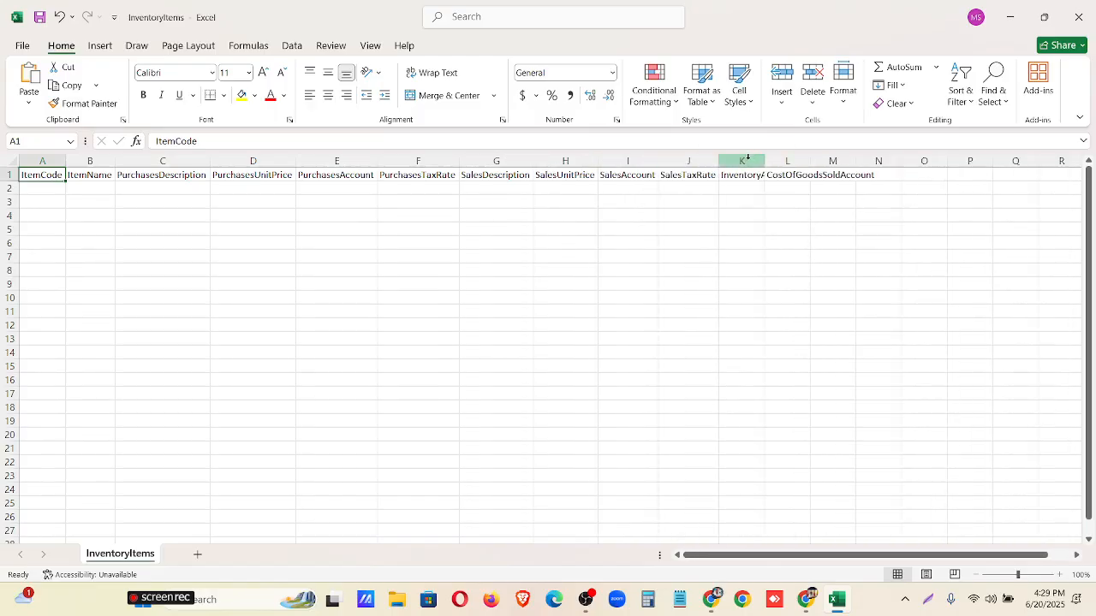
double_click(764, 161)
click(868, 158)
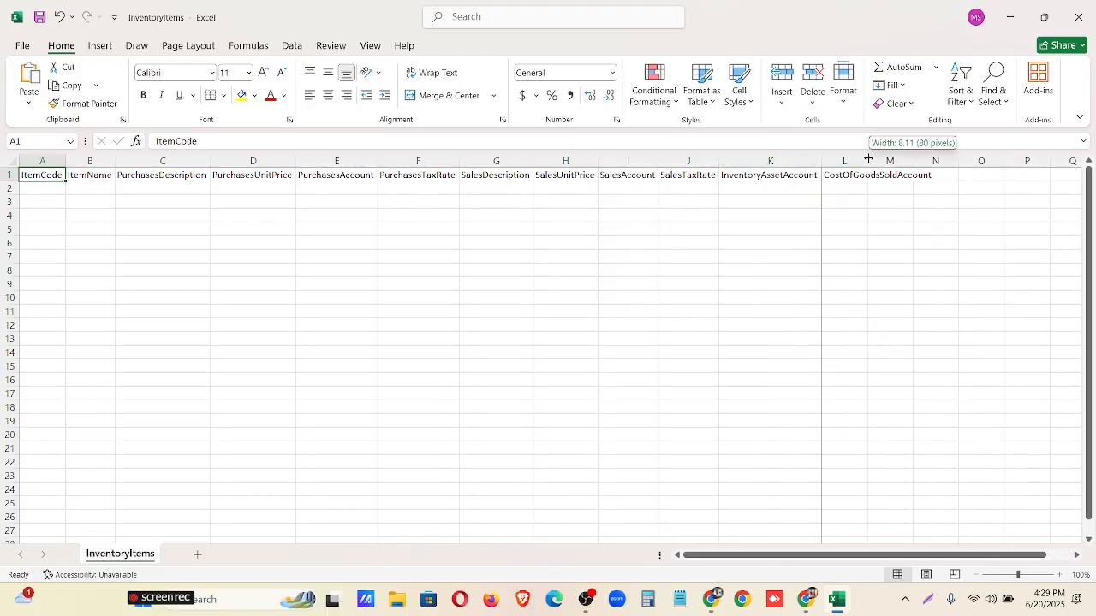
double_click(868, 159)
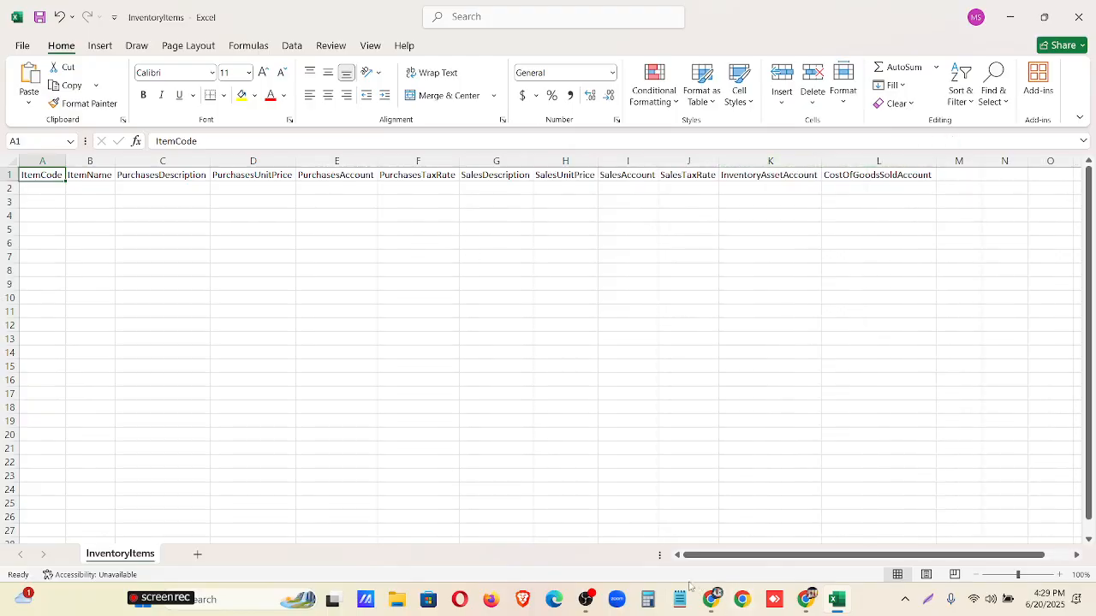
Copy the rows for items 1001 to 1013 from InventoryItems.csv in Google Drive and paste them into the Excel template starting at A2.
click(713, 602)
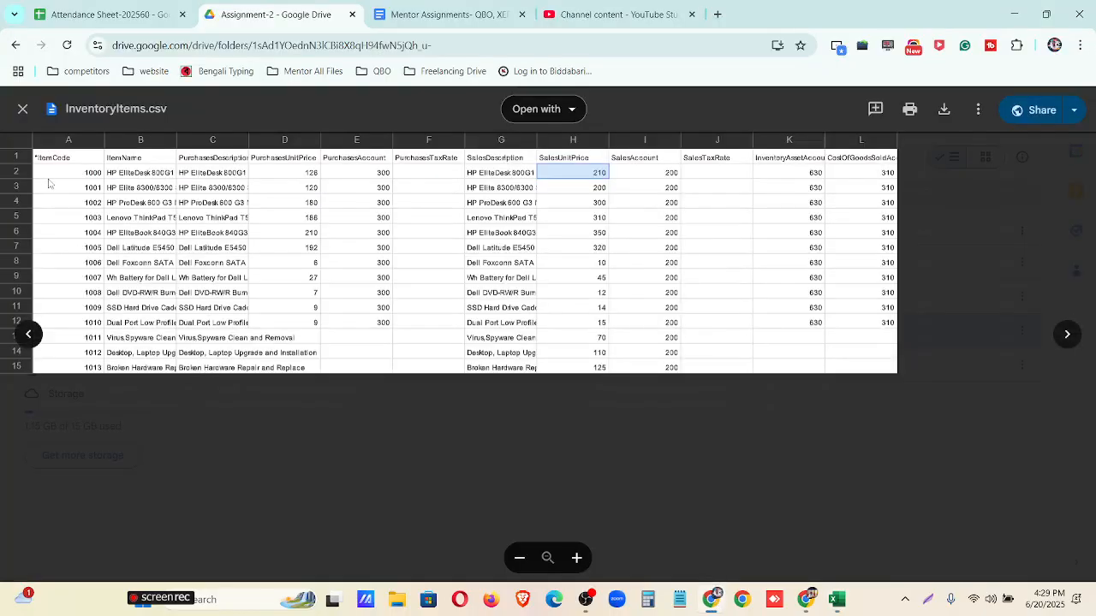
drag(34, 188, 872, 380)
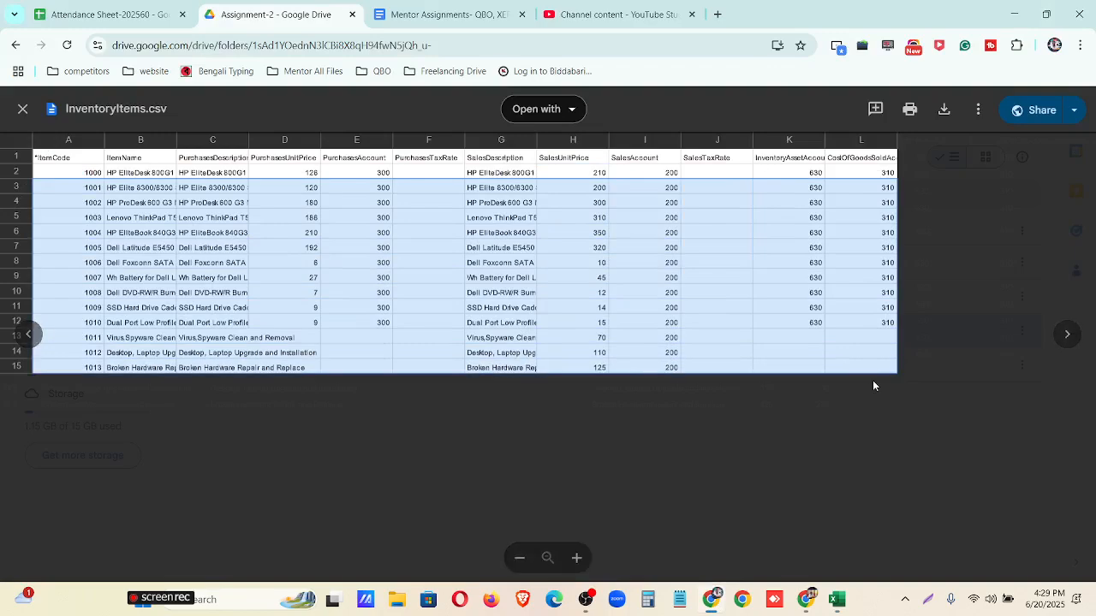
click(836, 599)
click(43, 192)
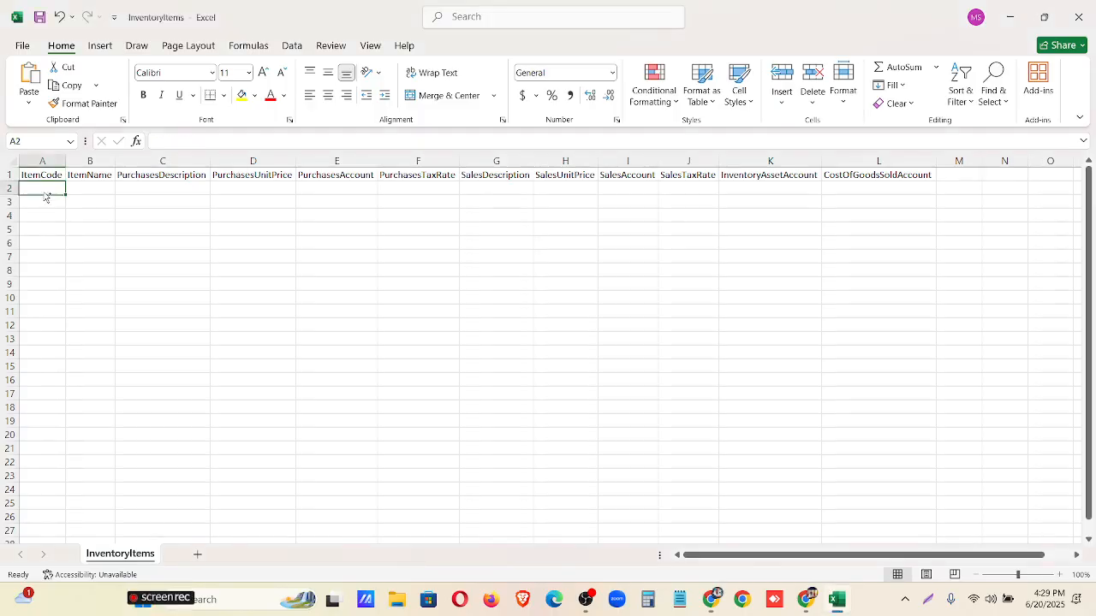
key(ctrl+v)
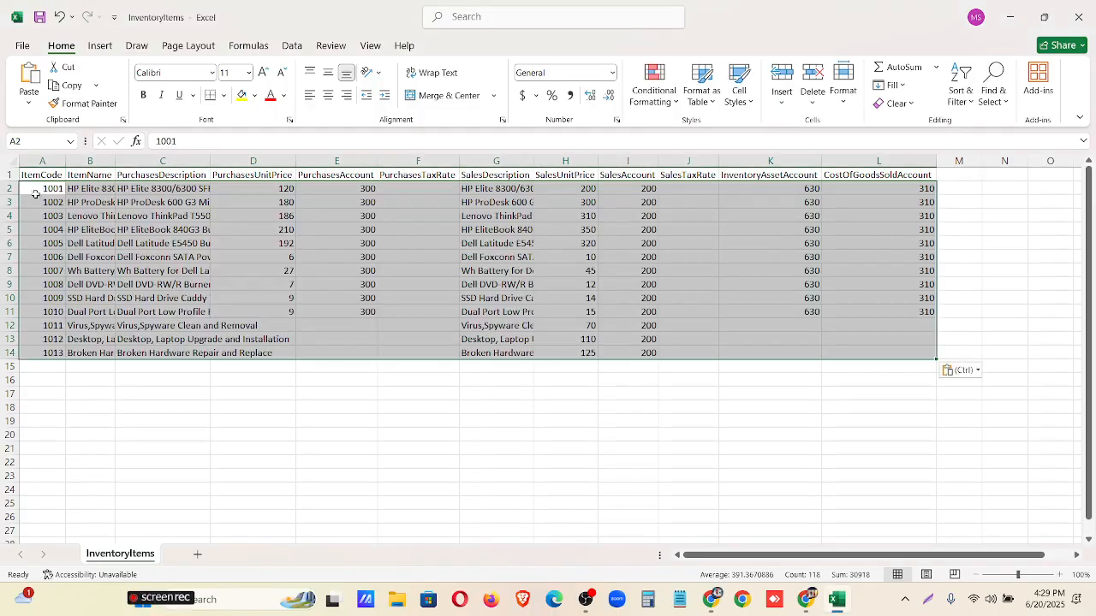
double_click(66, 162)
click(158, 380)
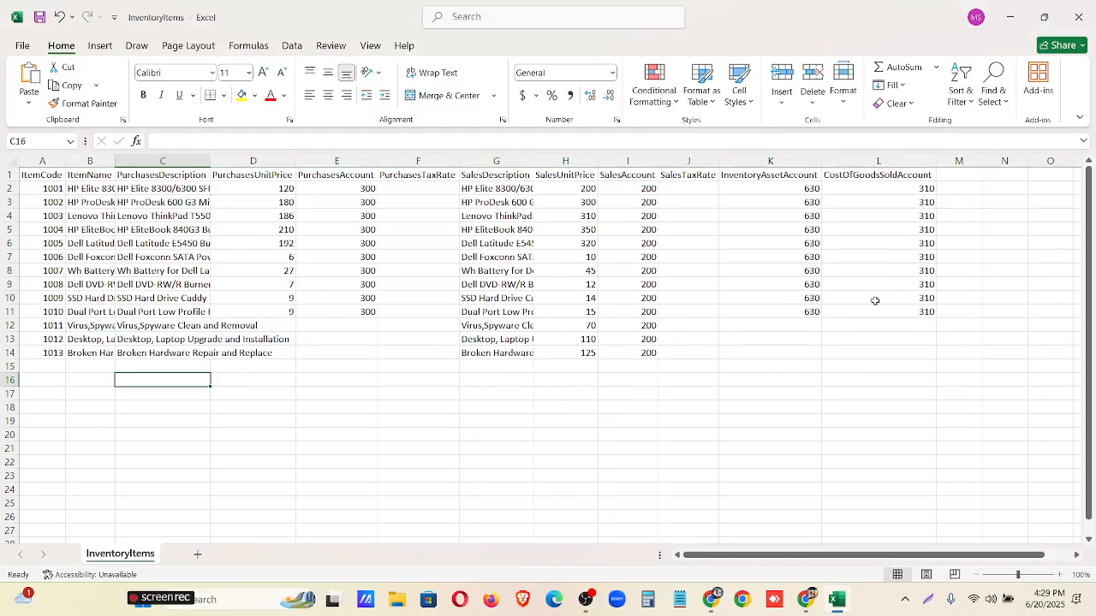
Check the template's inventory asset and purchases account codes, and search the expense accounts in Xero's chart of accounts for "purchase".
click(803, 190)
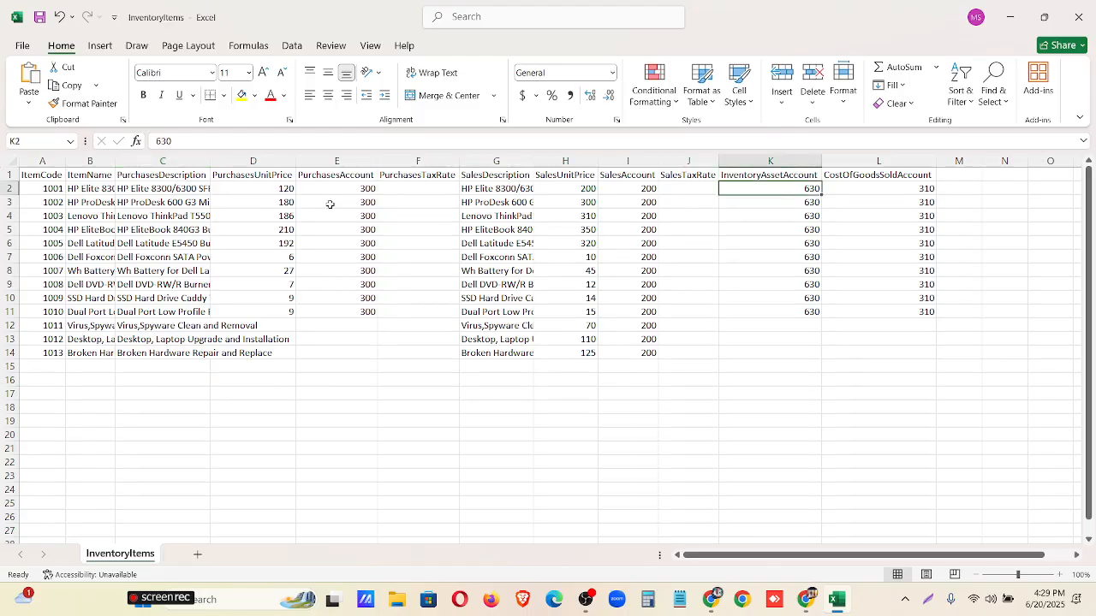
click(352, 190)
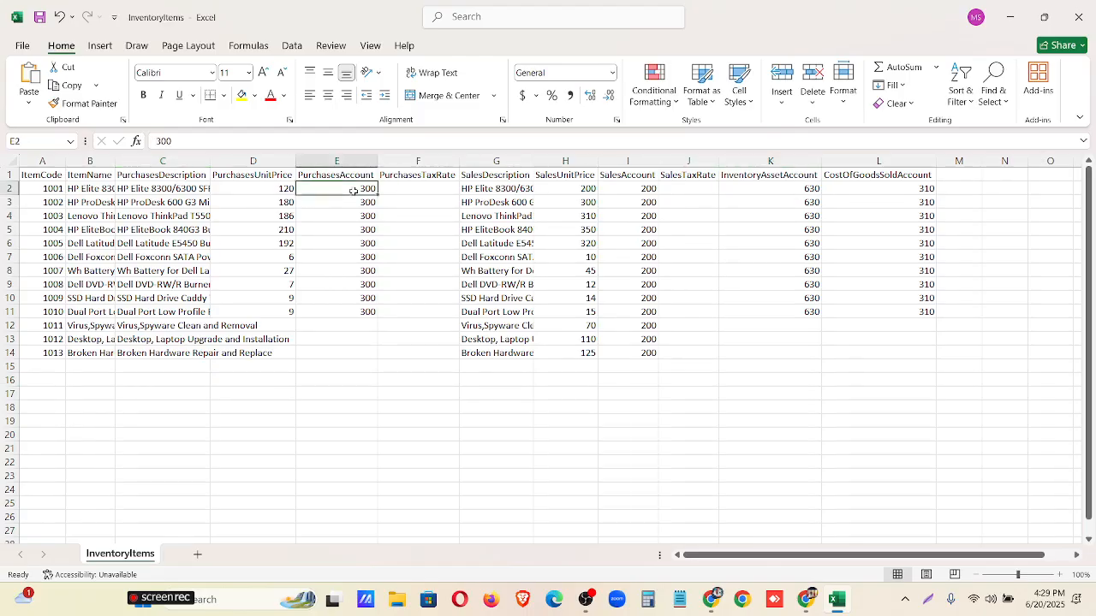
click(805, 601)
scroll(520, 332, up, 3)
click(301, 10)
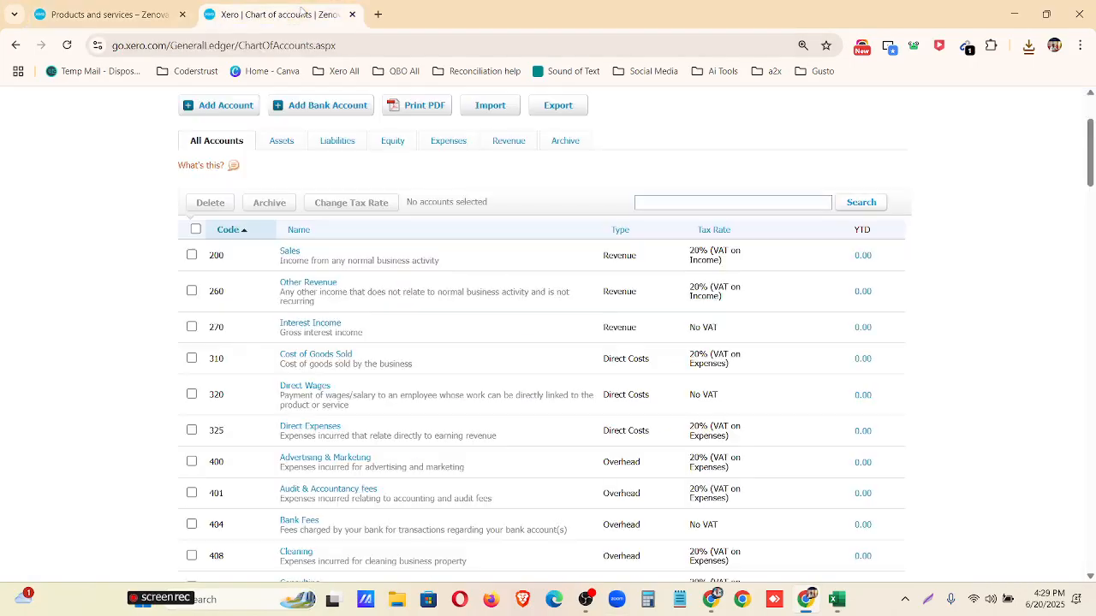
scroll(388, 203, up, 2)
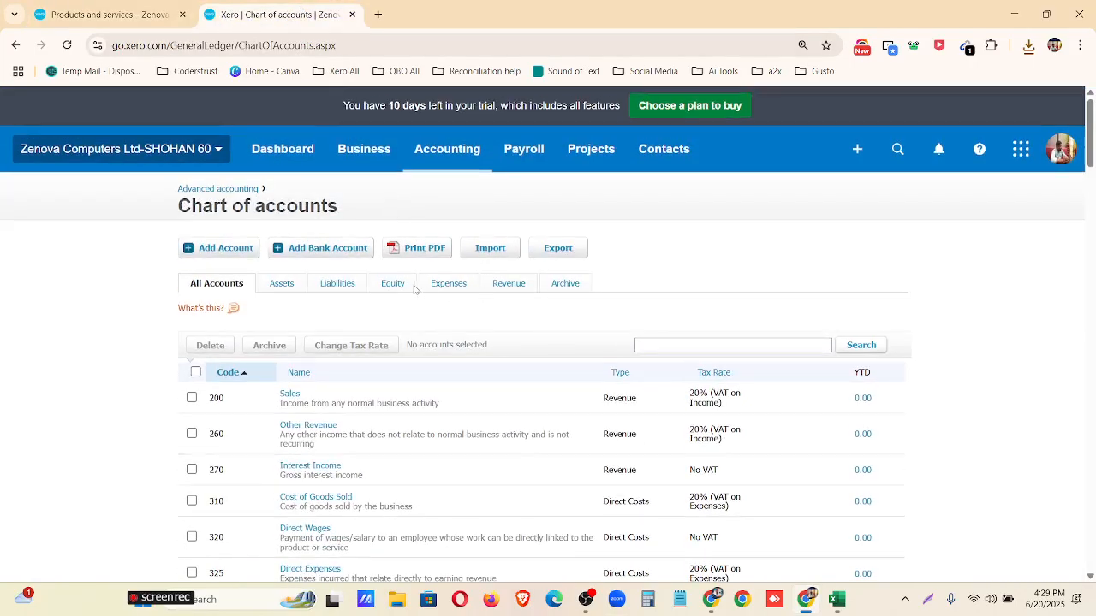
click(437, 289)
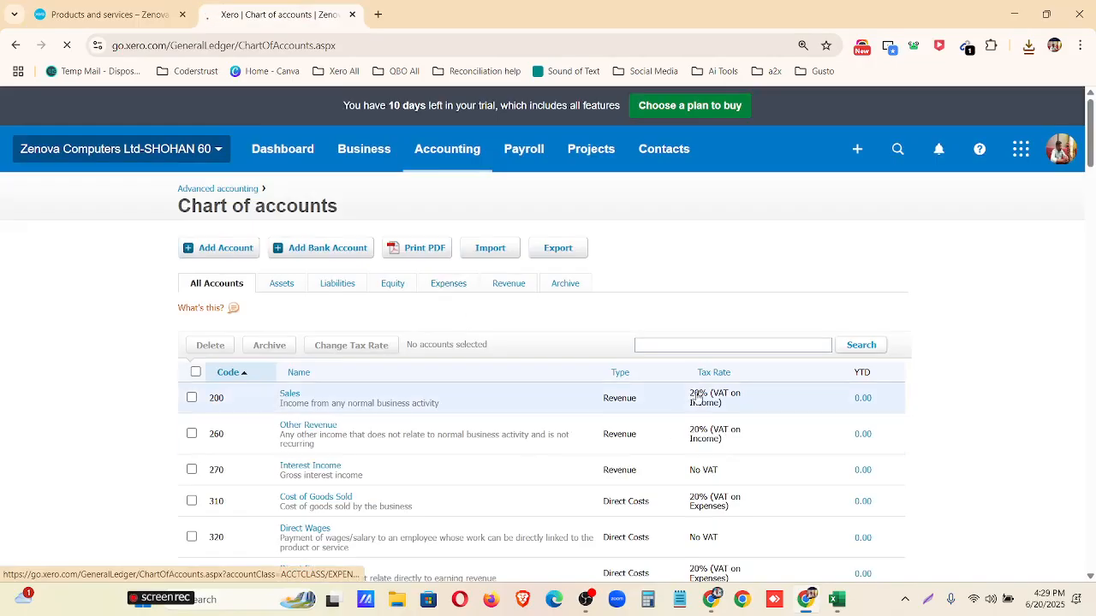
click(653, 344)
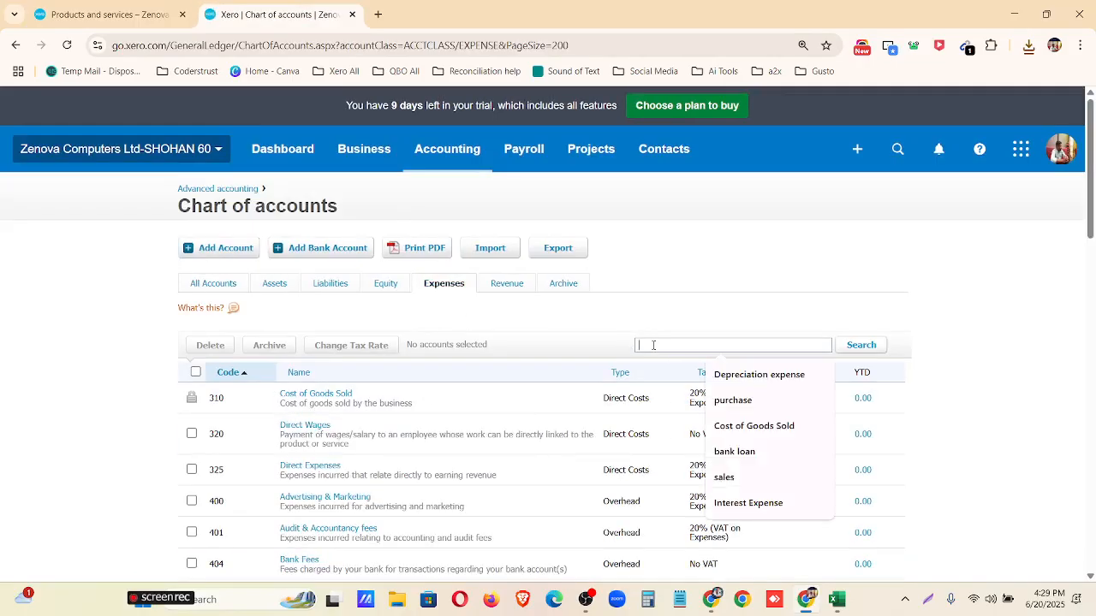
click(732, 400)
click(861, 346)
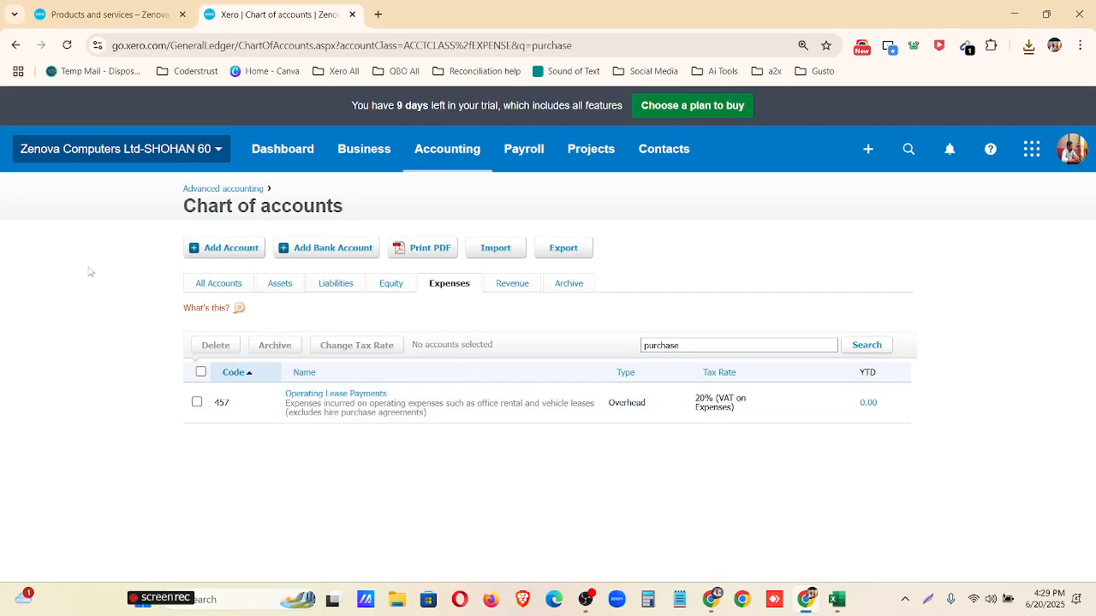
Add a new Expense account with code 300, name Purchase and tax No VAT to the chart of accounts.
click(221, 251)
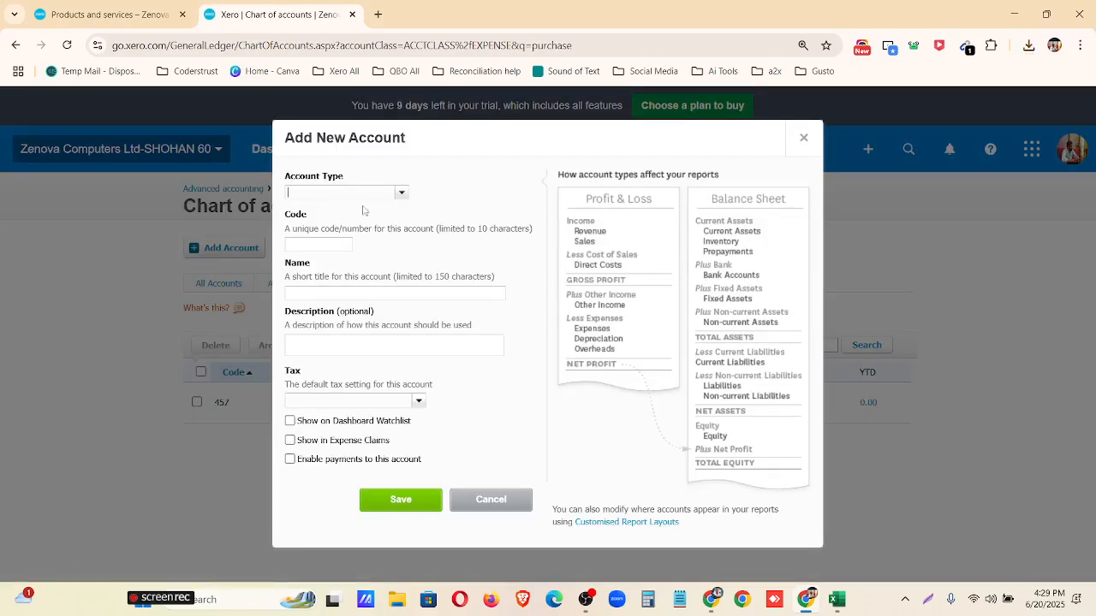
click(400, 192)
scroll(383, 236, down, 1)
scroll(381, 244, down, 5)
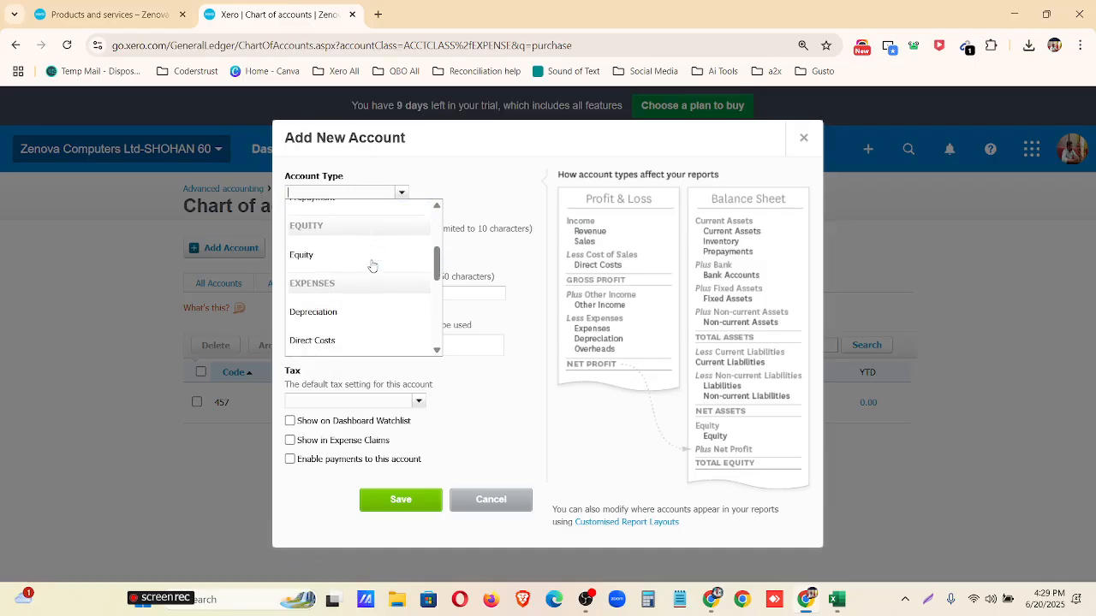
scroll(374, 263, up, 2)
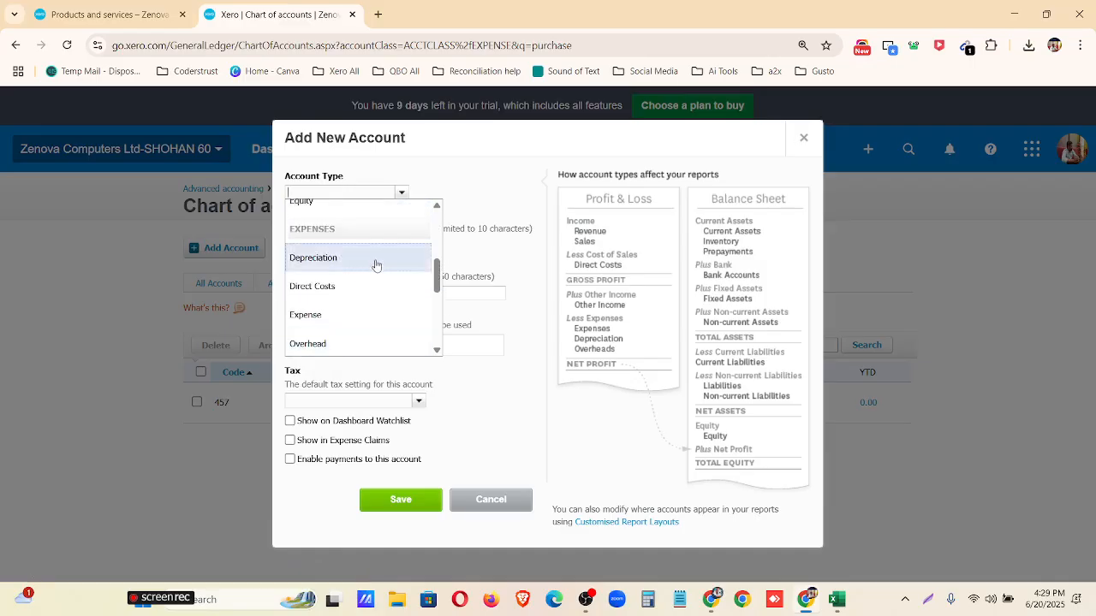
click(376, 316)
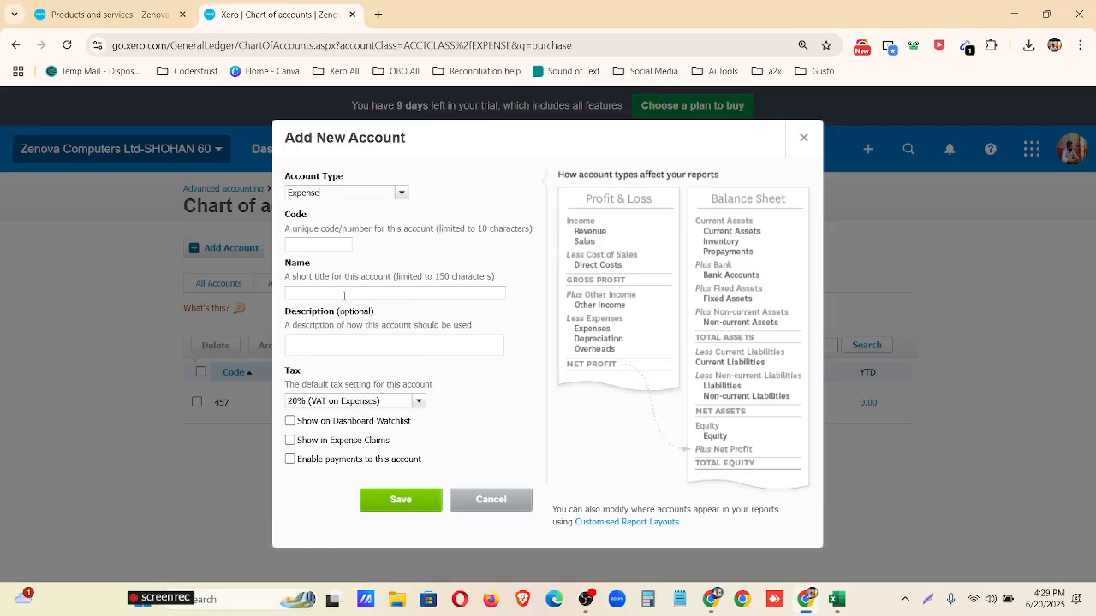
click(322, 244)
click(317, 292)
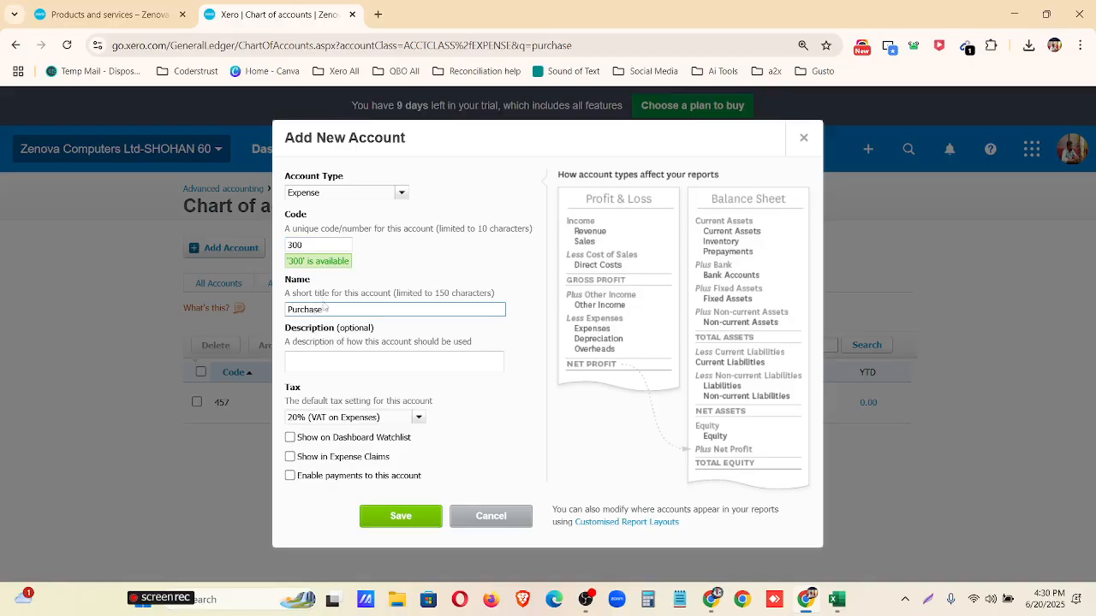
click(418, 417)
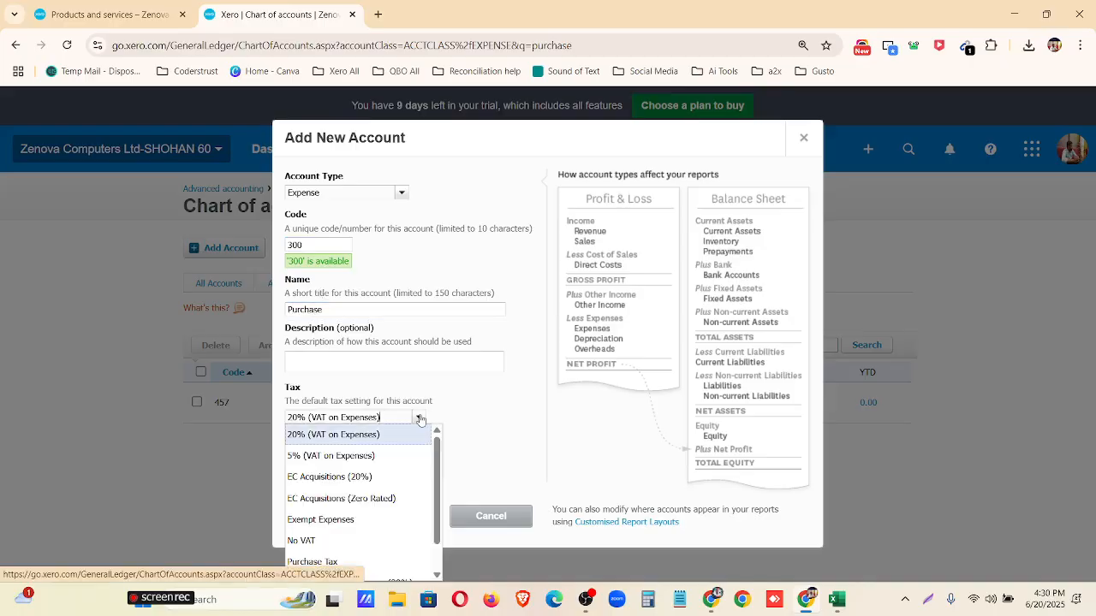
click(379, 540)
click(399, 516)
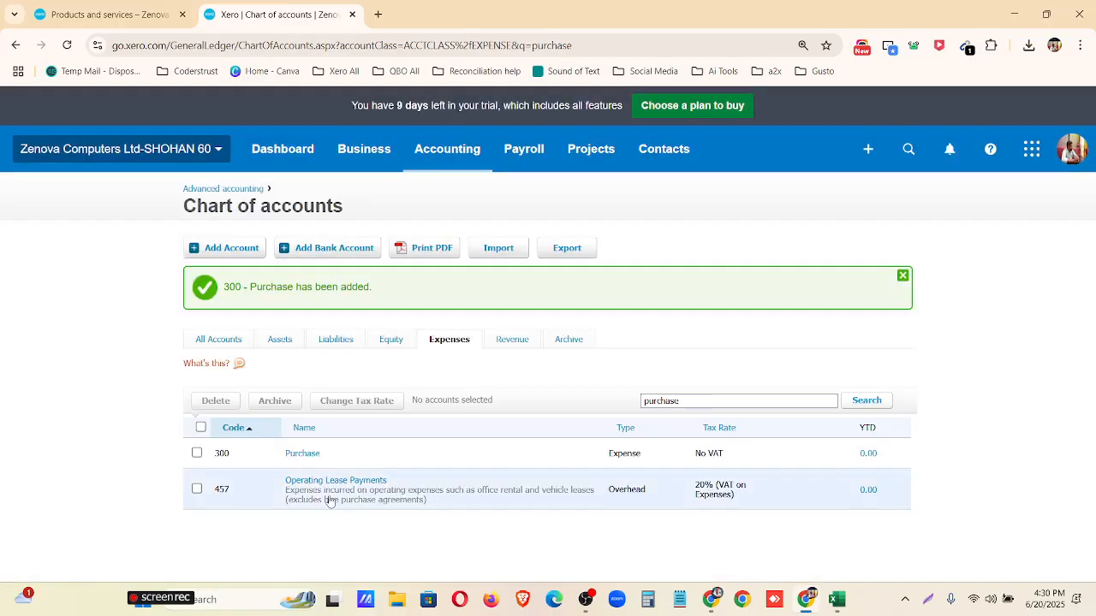
Return to the Excel template and check the PurchasesAccount codes for items 1001 to 1010.
click(832, 599)
click(365, 176)
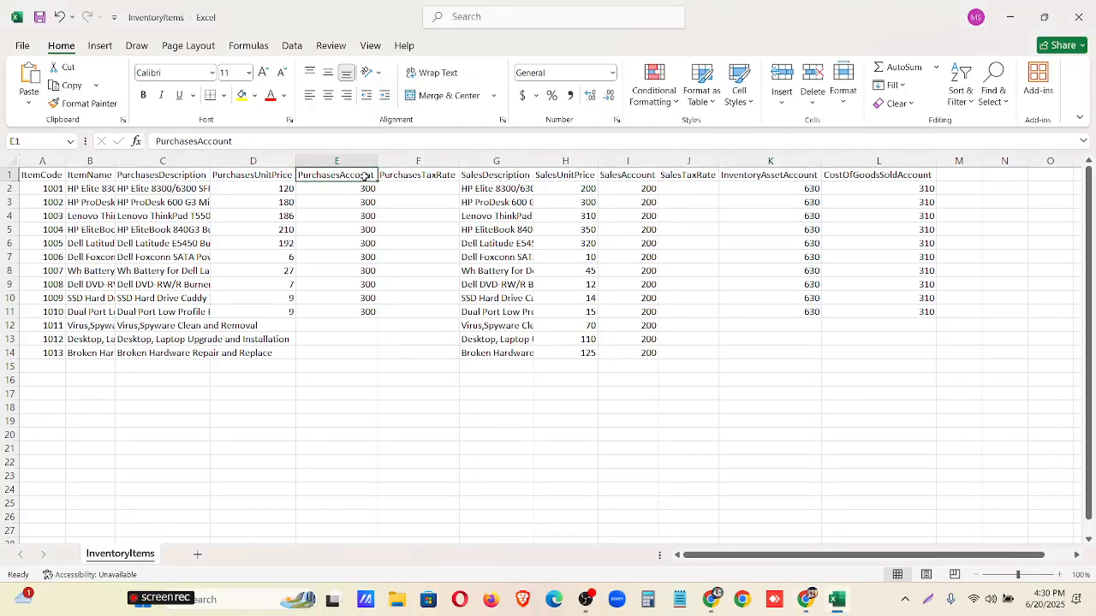
click(370, 190)
mouse_move(369, 189)
mouse_down()
mouse_move(366, 324)
mouse_move(369, 190)
mouse_up()
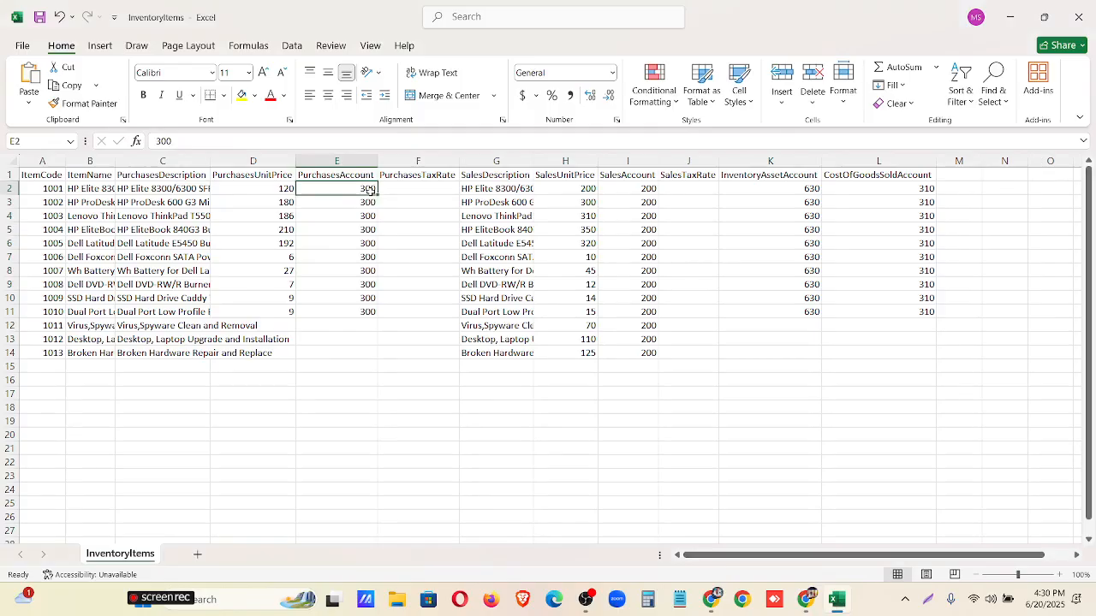
drag(369, 190, 368, 315)
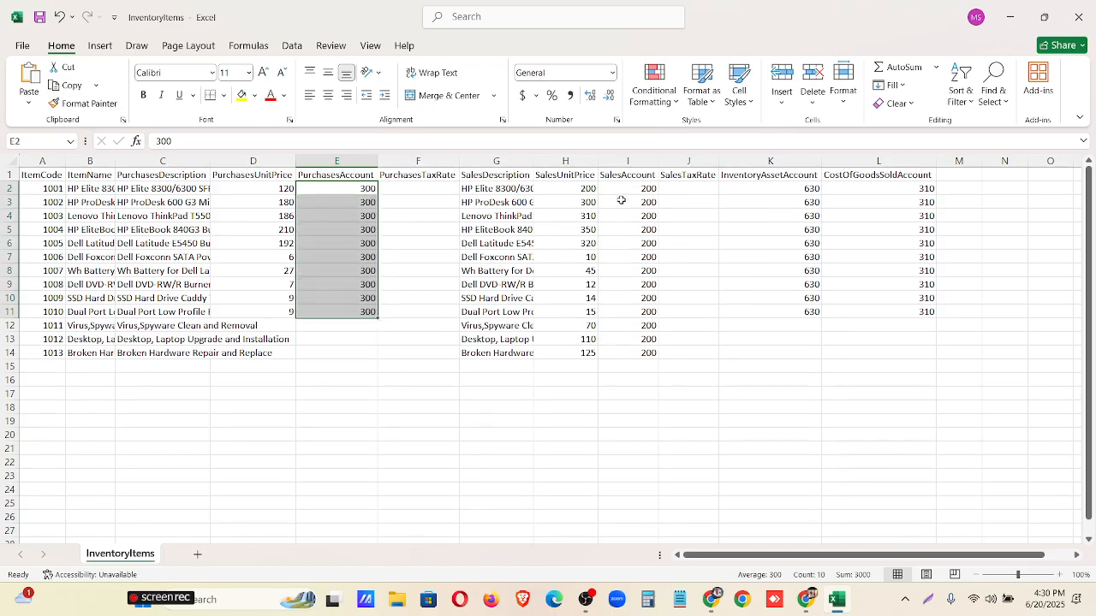
Compare the SalesAccount codes with Xero's revenue accounts, and check the template's InventoryAssetAccount and CostOfGoodsSoldAccount codes.
drag(646, 188, 663, 351)
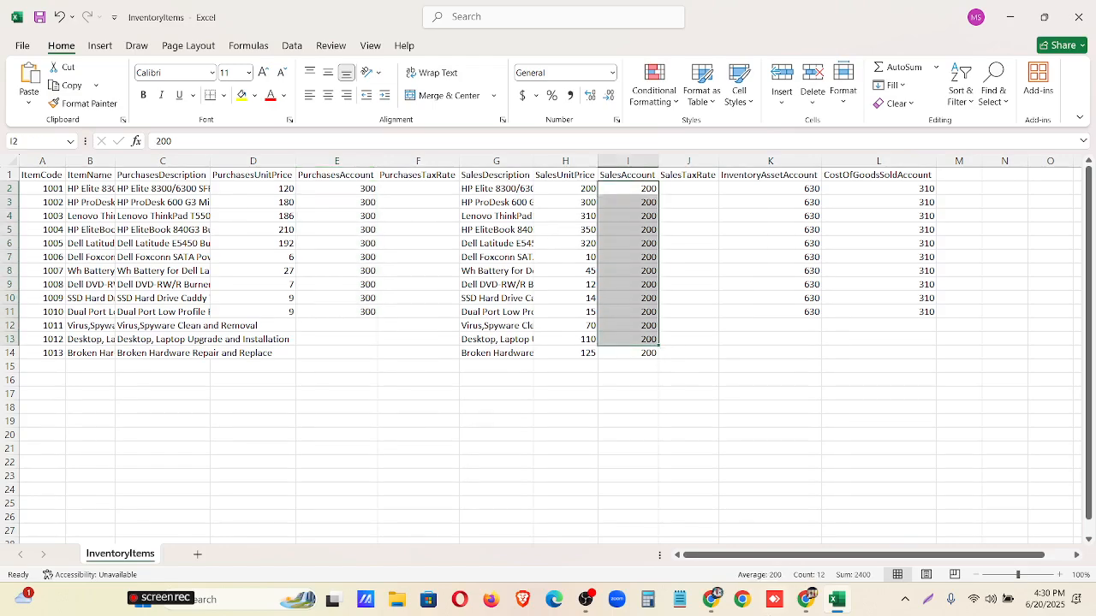
click(805, 605)
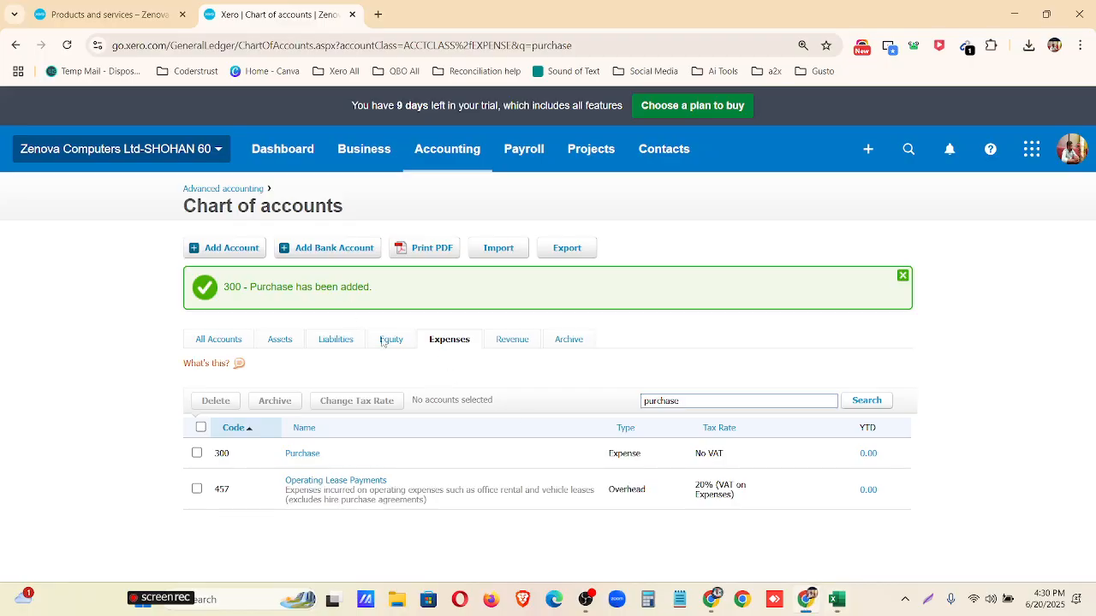
click(511, 340)
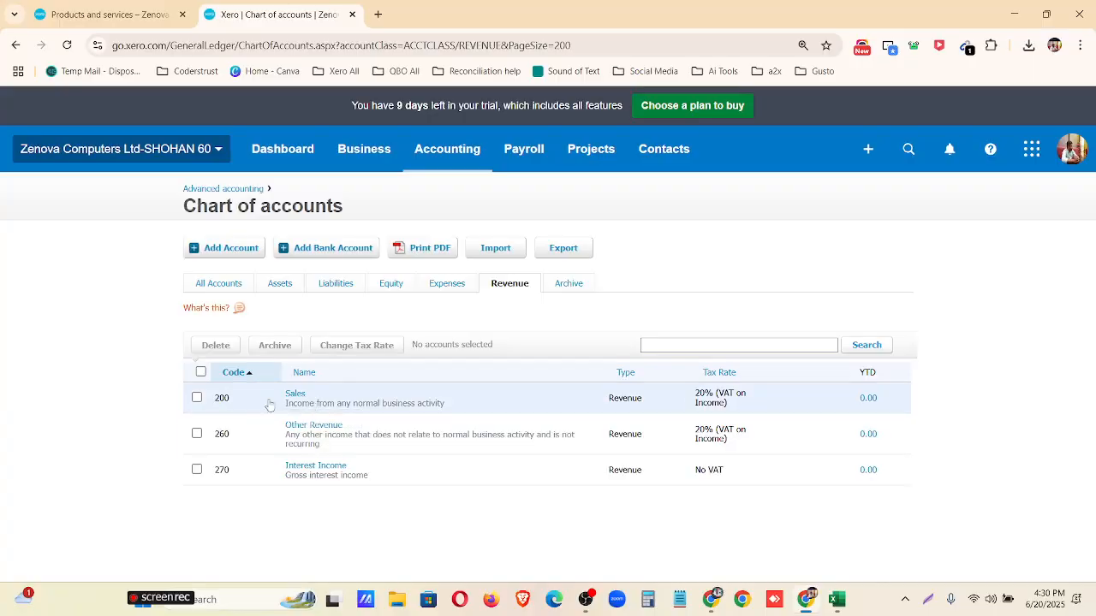
click(837, 599)
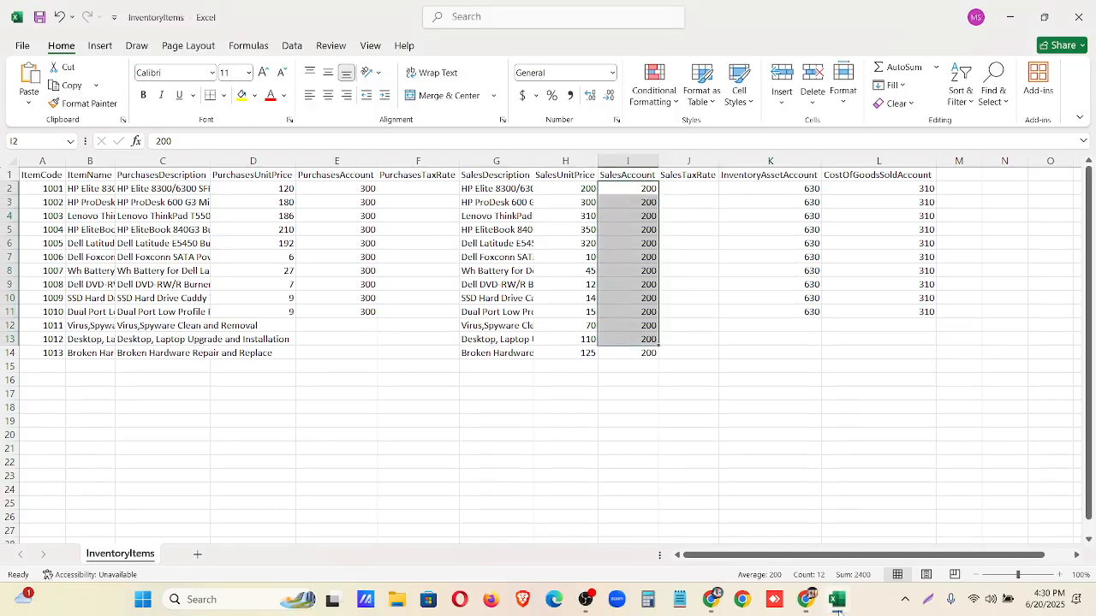
drag(801, 189, 804, 202)
click(919, 189)
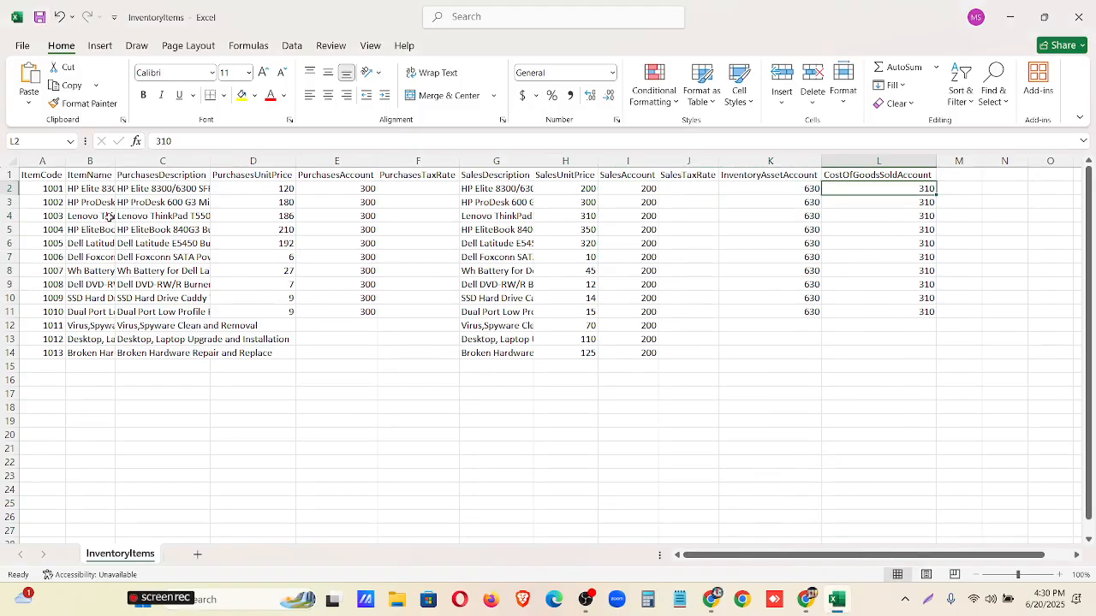
Autofit the ItemName and PurchasesDescription columns and review the names and sales prices of service items 1011 to 1013.
double_click(121, 157)
drag(218, 327, 220, 352)
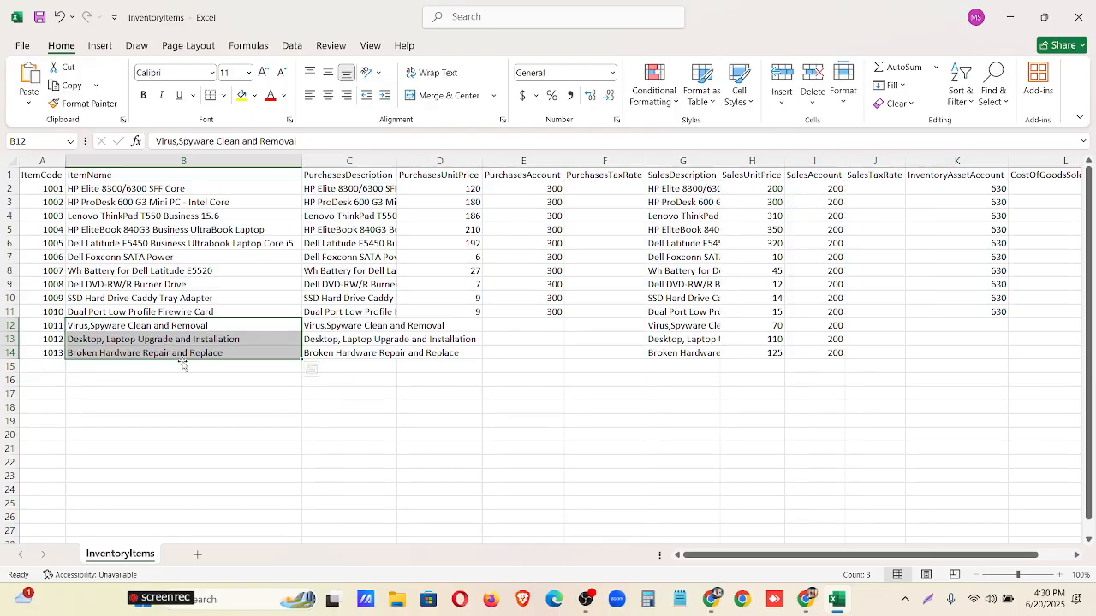
double_click(397, 161)
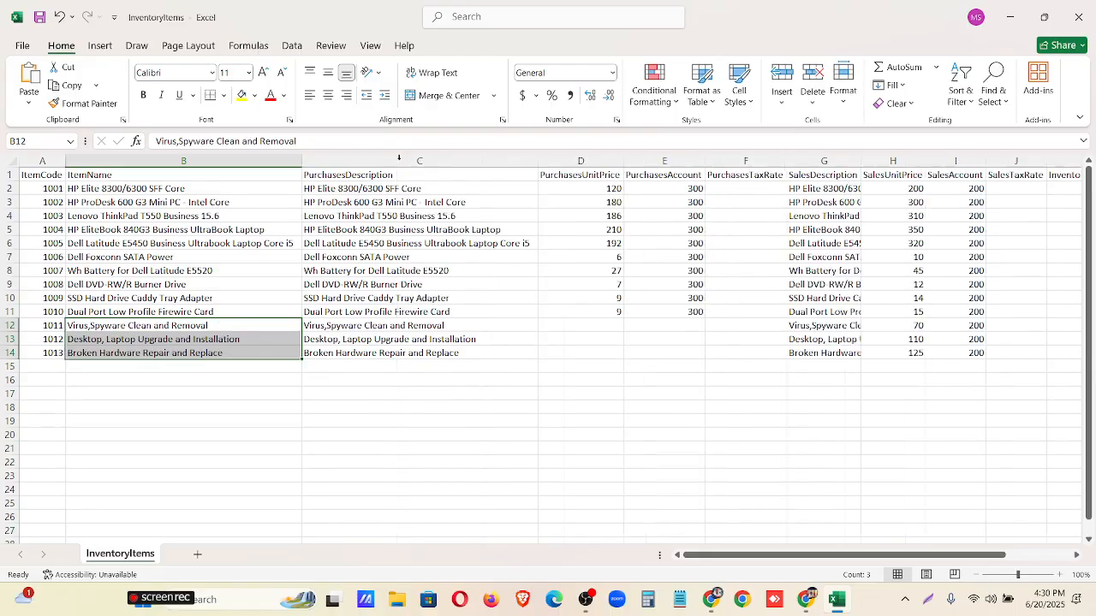
drag(828, 557, 908, 557)
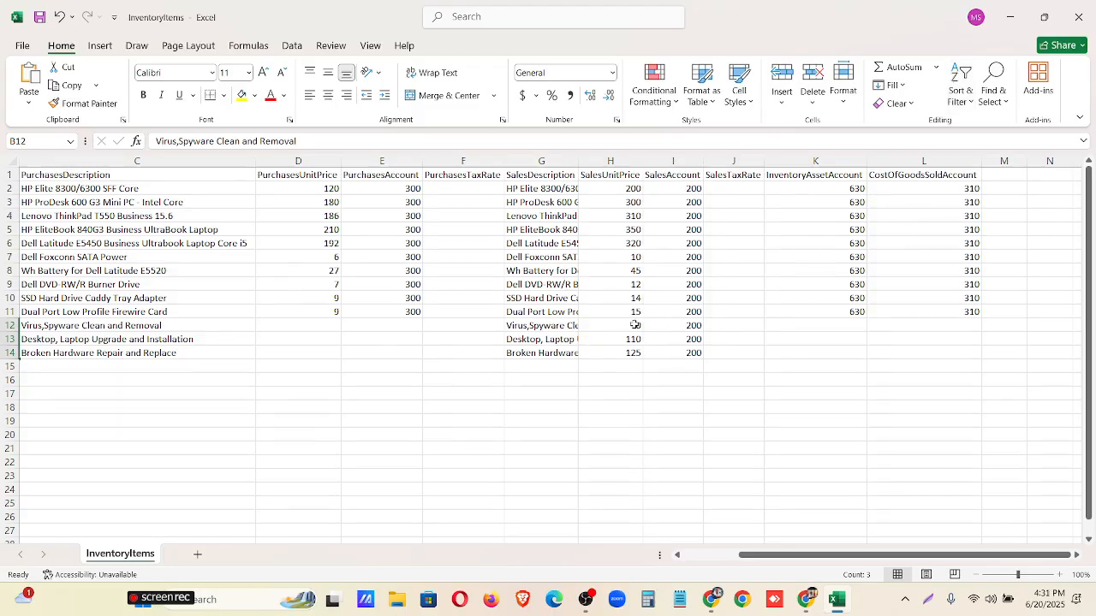
drag(635, 324, 636, 355)
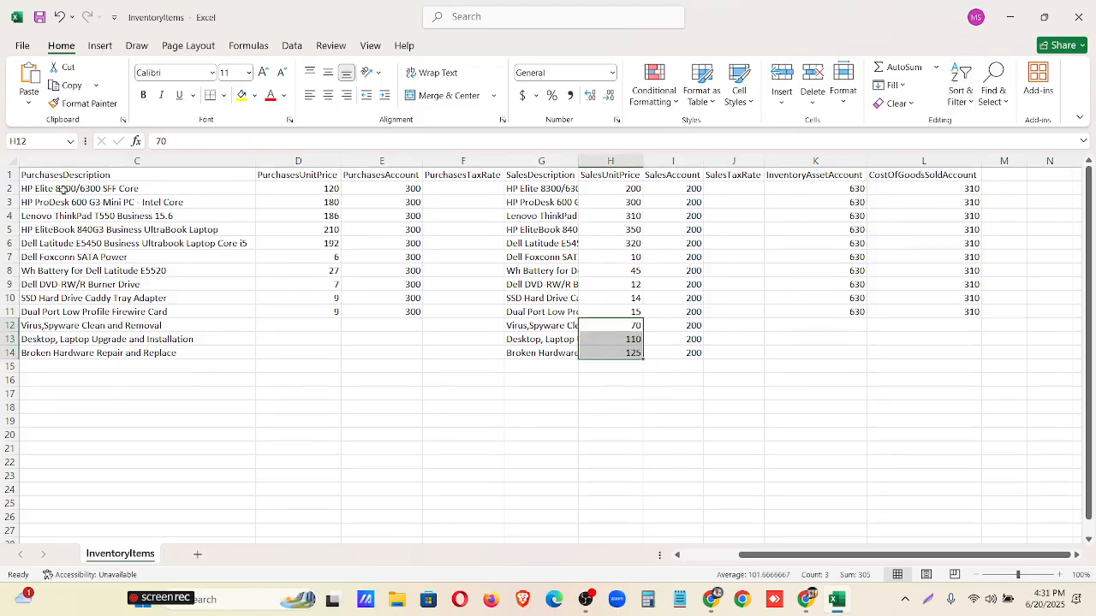
Switch back to Xero's Import items page, reload it and choose InventoryItems.csv from Downloads as the file to upload.
click(1009, 18)
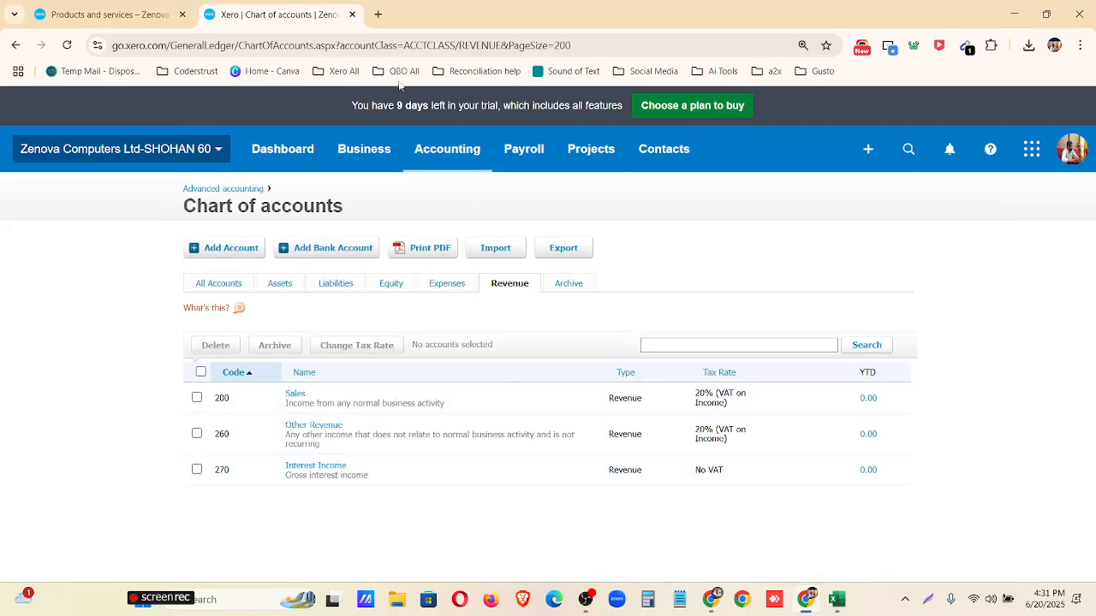
click(152, 7)
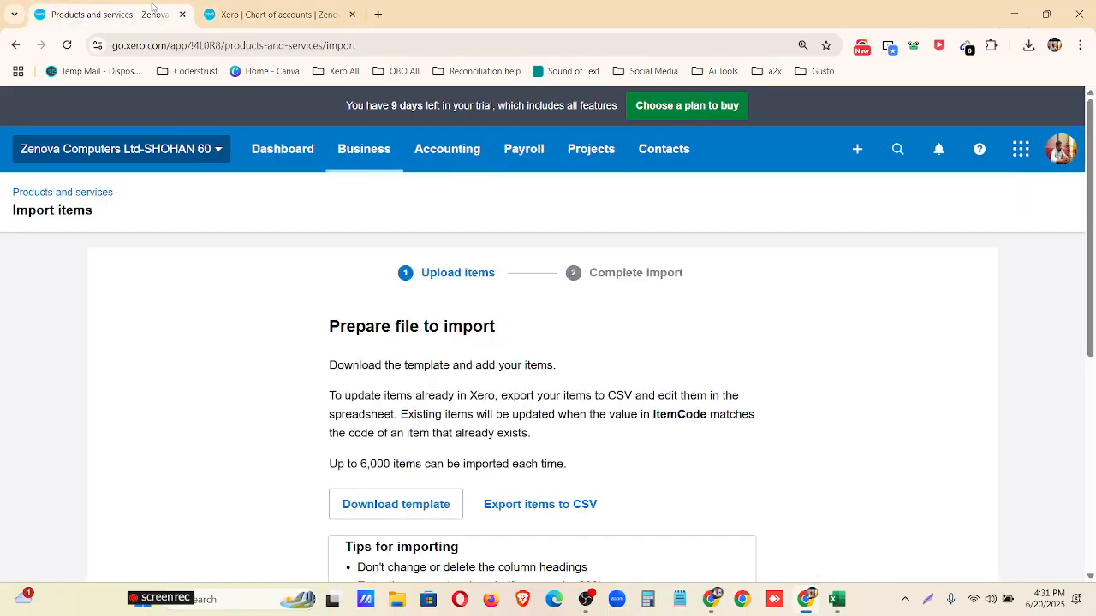
click(67, 45)
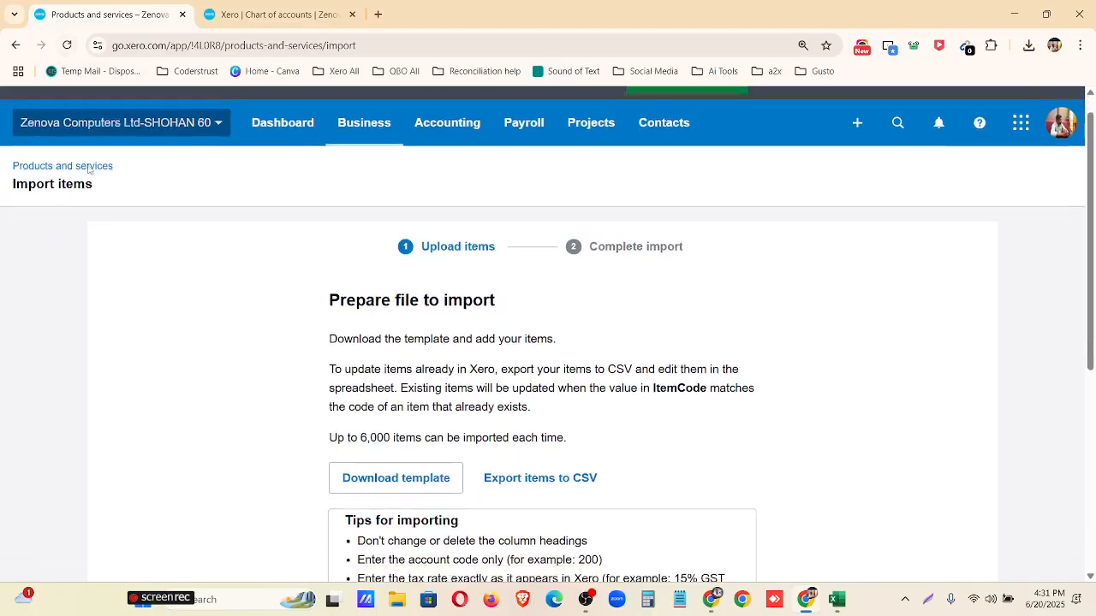
scroll(313, 345, down, 5)
click(547, 449)
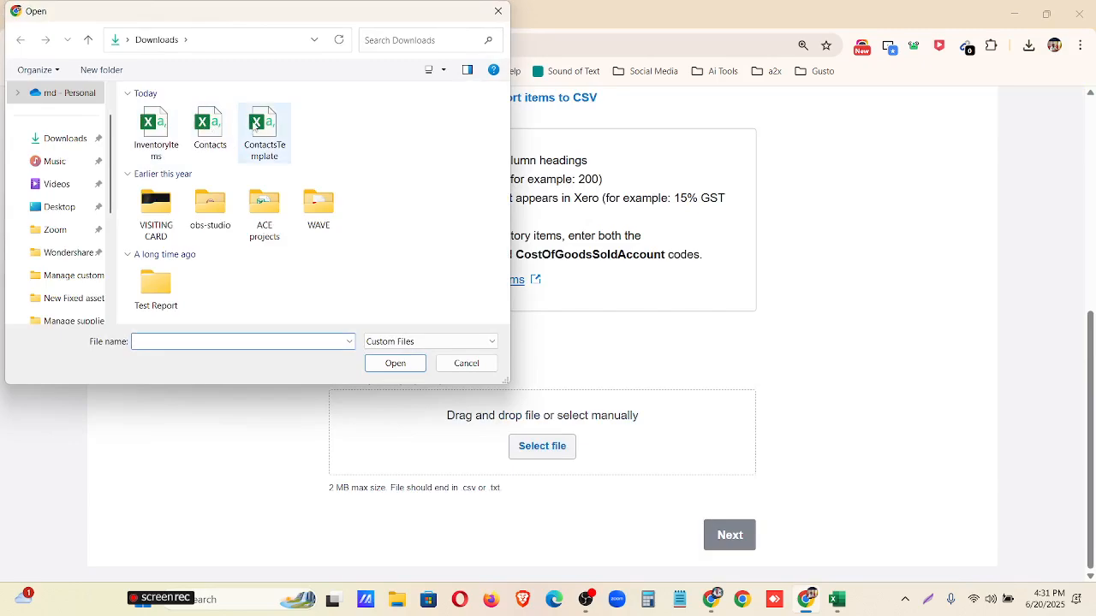
click(150, 127)
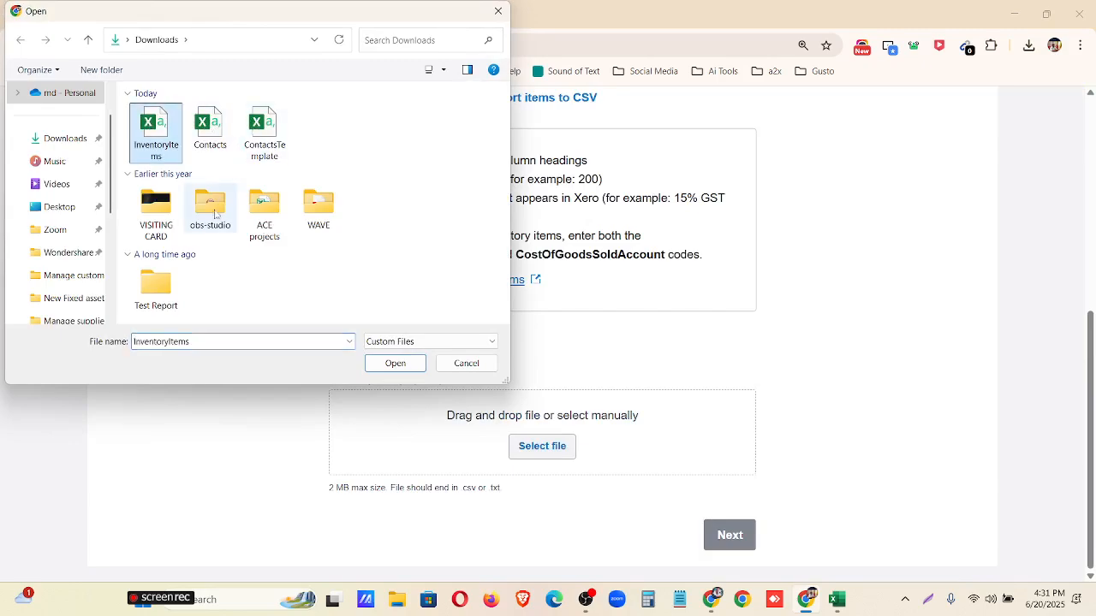
click(390, 362)
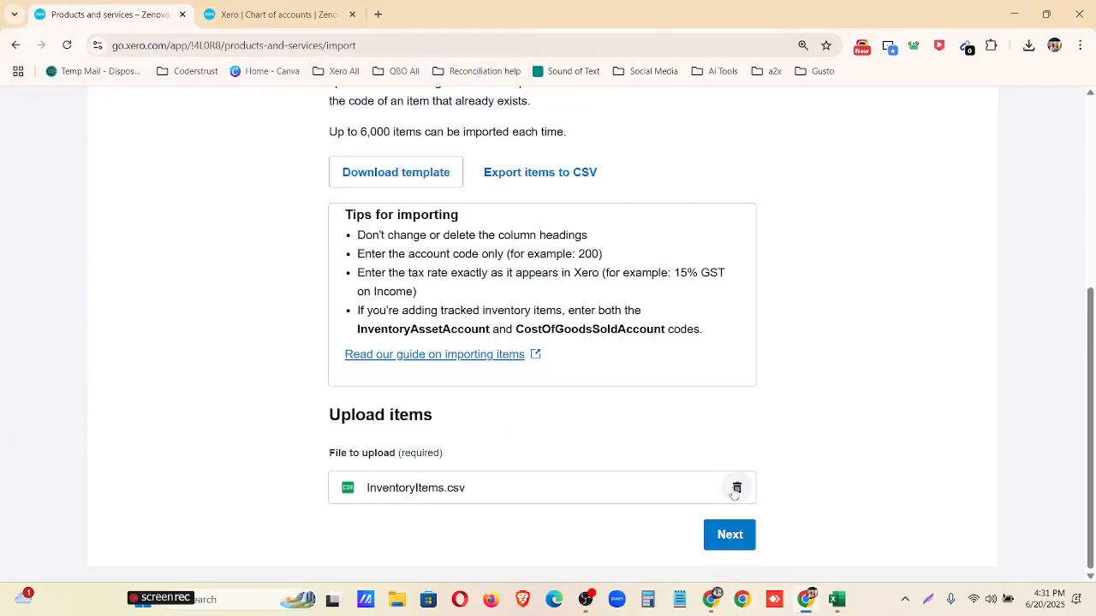
Continue to the import summary, complete the import and review the products and services list through item 1013.
click(742, 537)
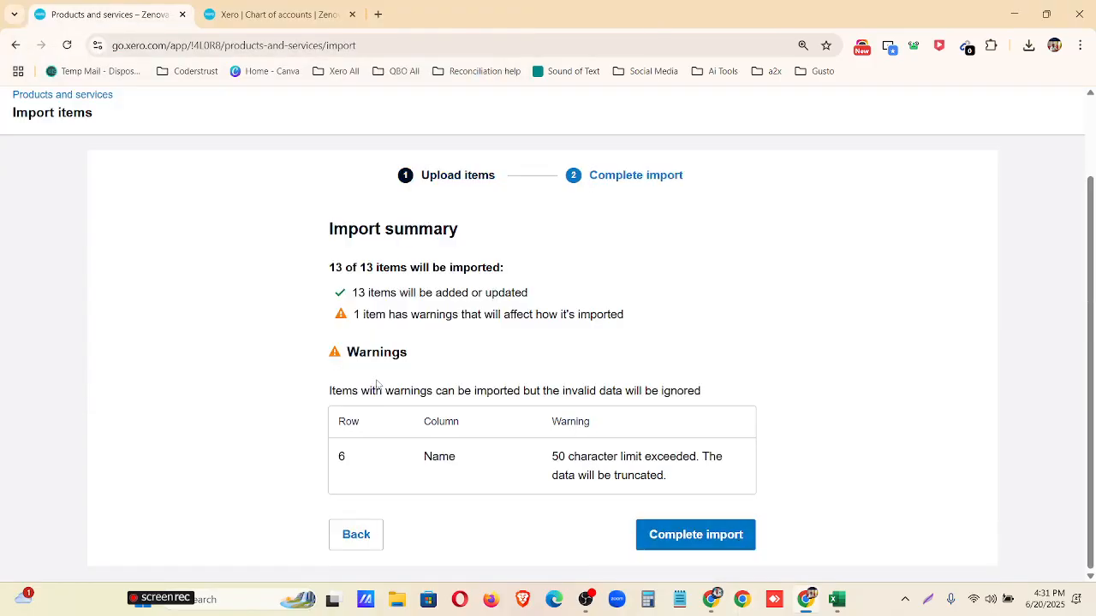
click(705, 531)
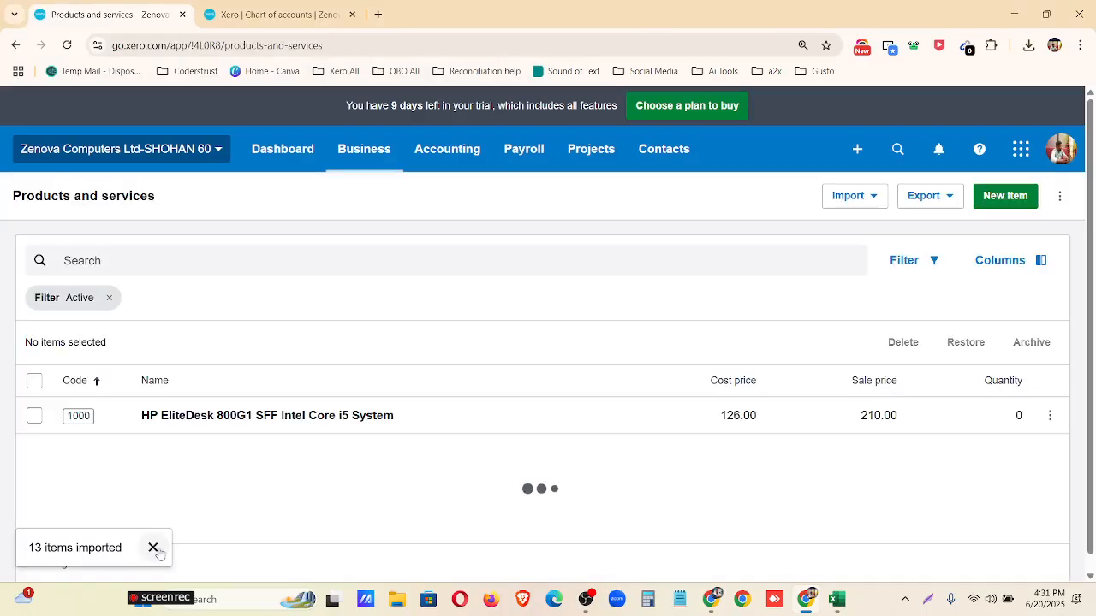
scroll(384, 361, down, 5)
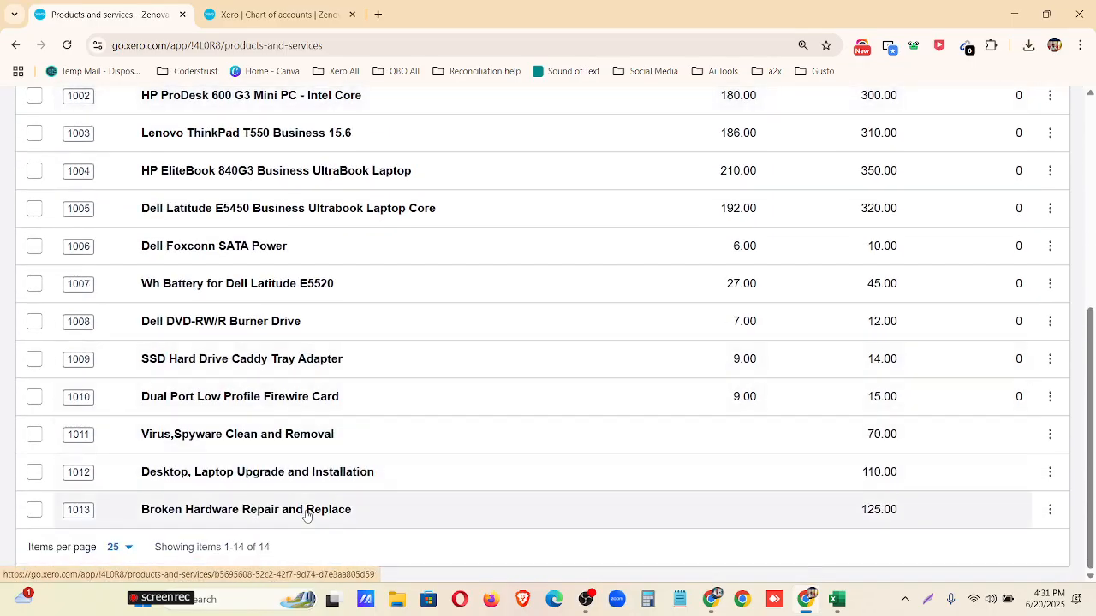
Examine the cost prices, sale prices and quantities of items 1000 to 1013 in the products and services list.
scroll(553, 469, up, 5)
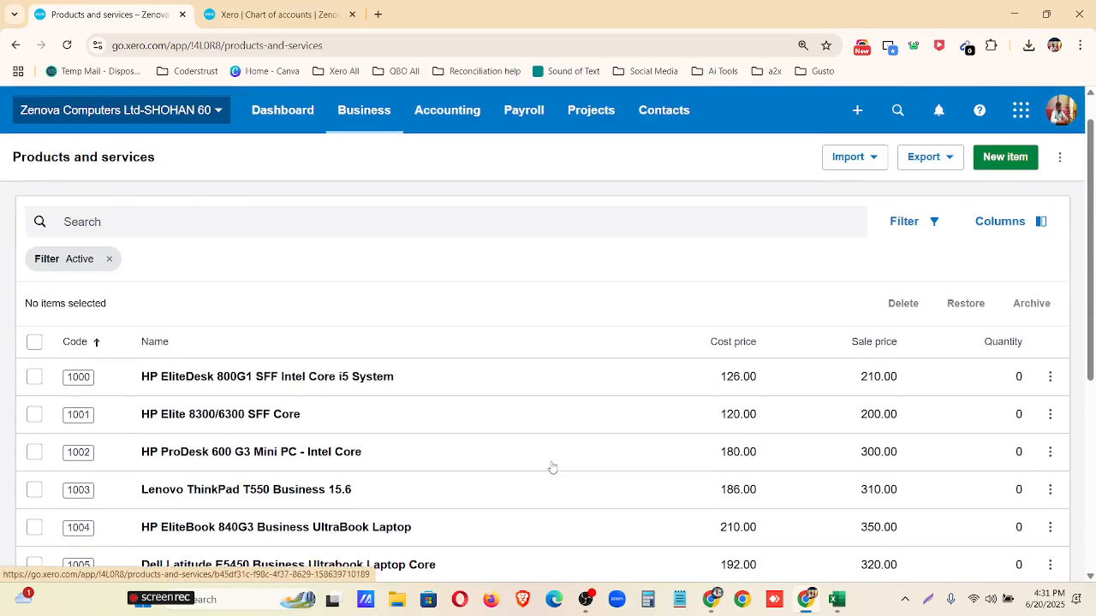
scroll(736, 372, down, 3)
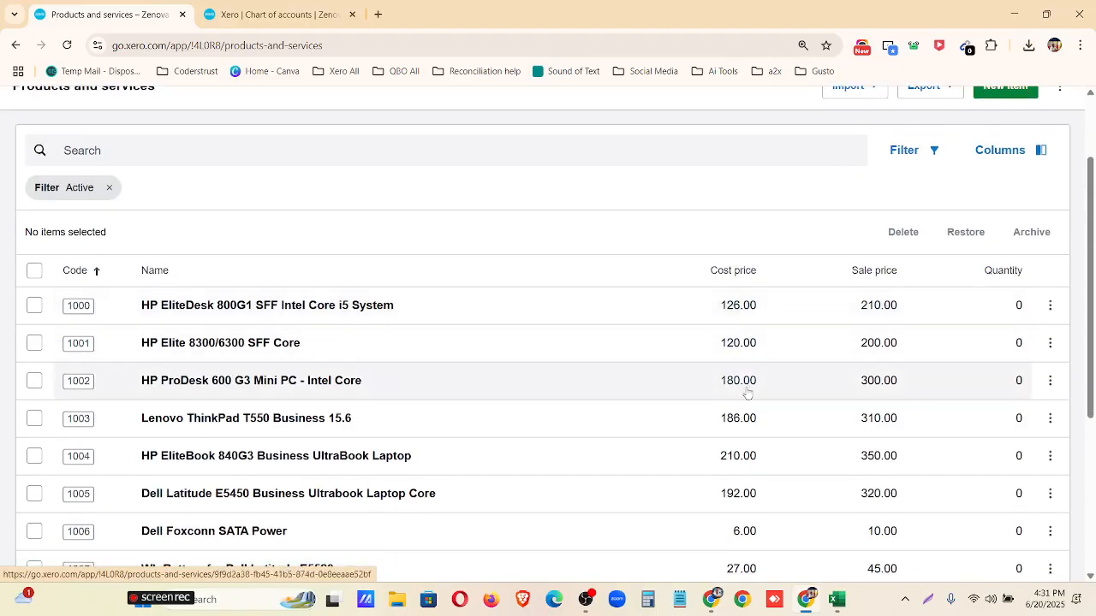
scroll(746, 395, down, 2)
scroll(770, 376, up, 4)
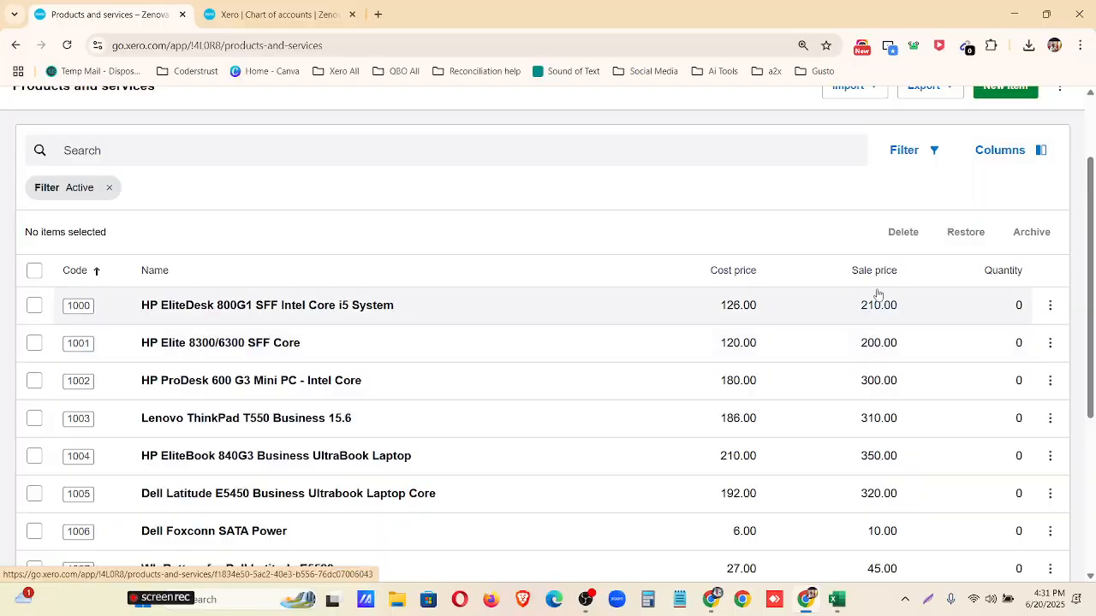
scroll(876, 298, down, 4)
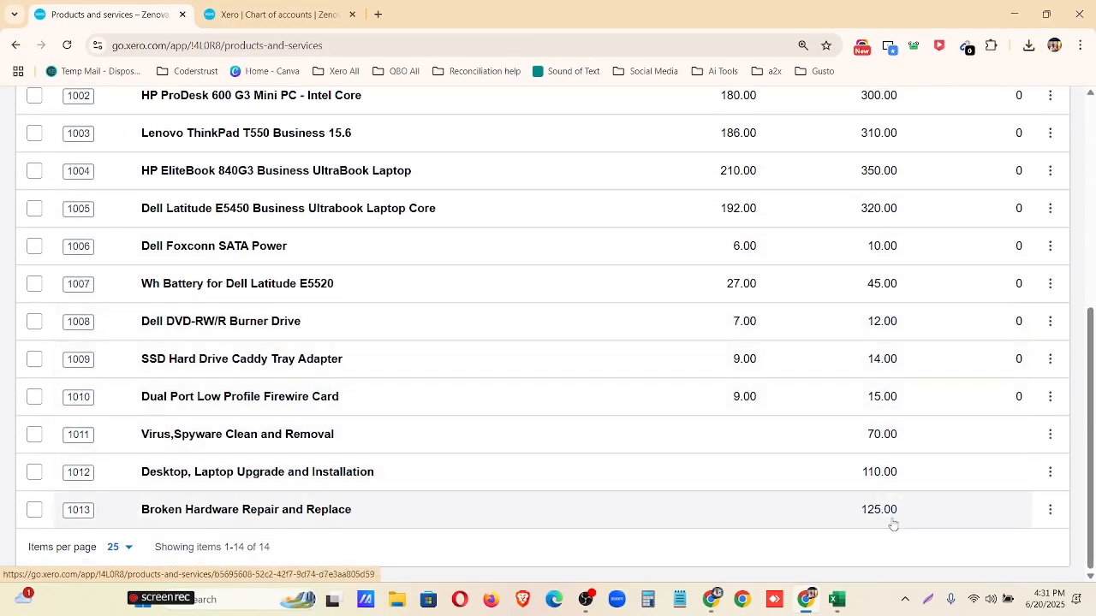
scroll(1017, 440, up, 5)
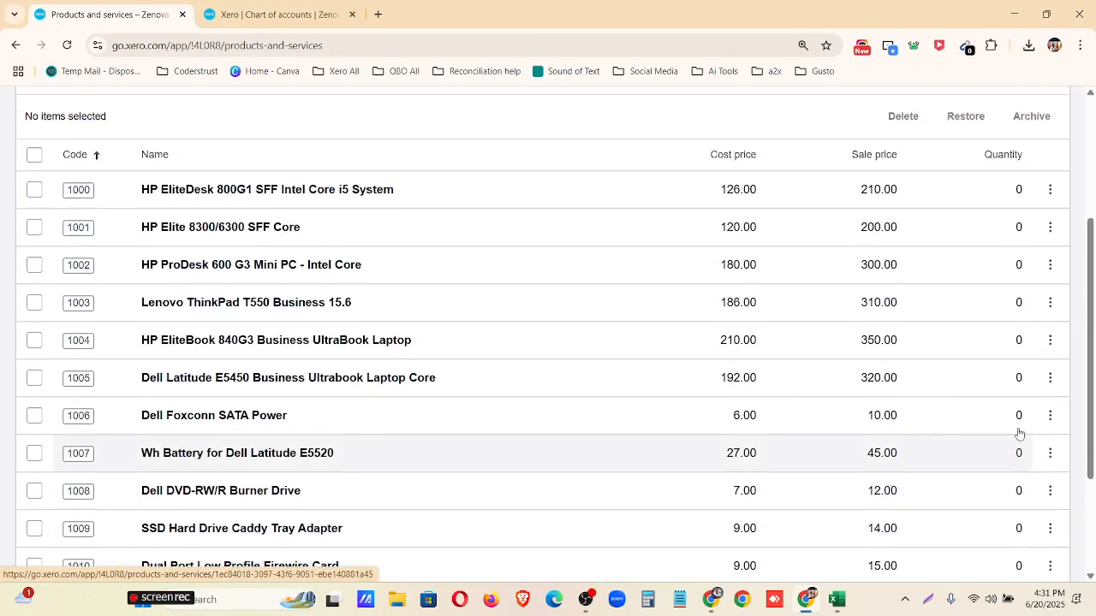
scroll(1015, 406, down, 1)
scroll(1011, 402, up, 2)
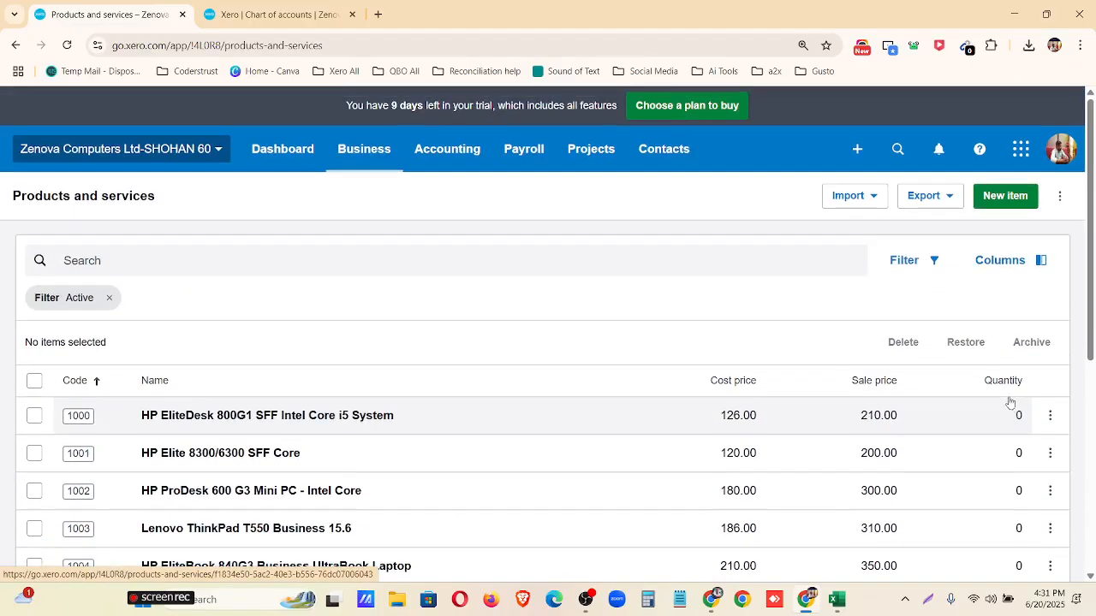
Open the Opening Balances import for the products and services.
click(874, 197)
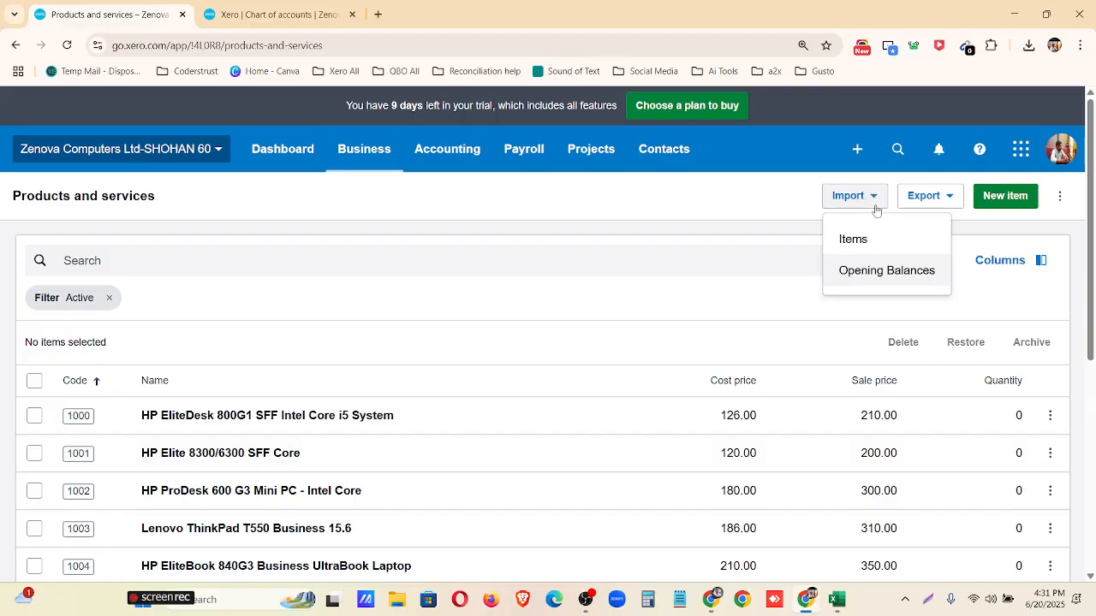
click(885, 281)
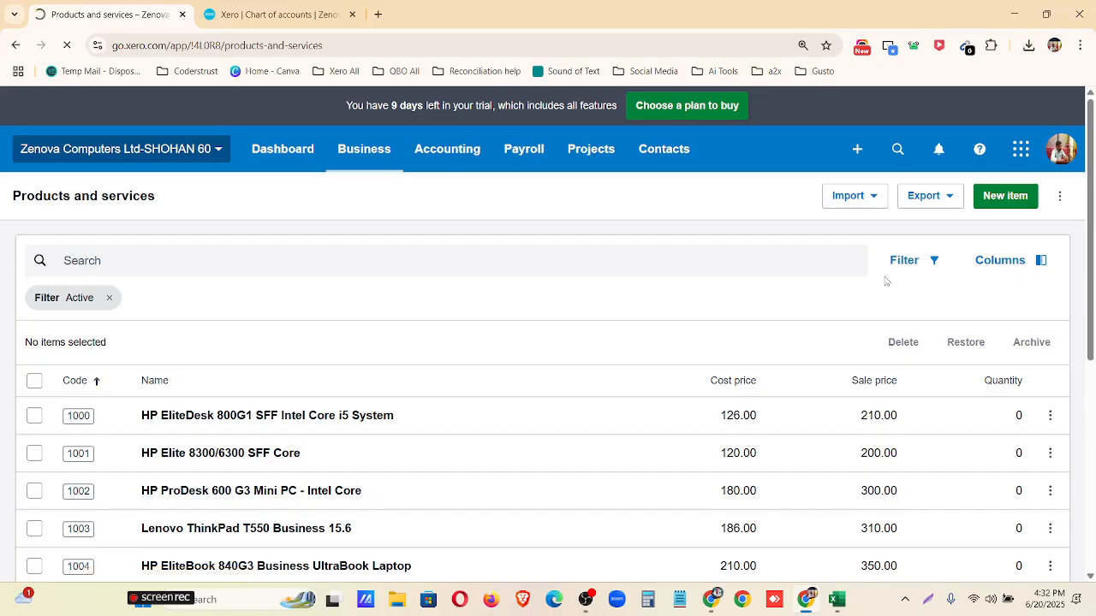
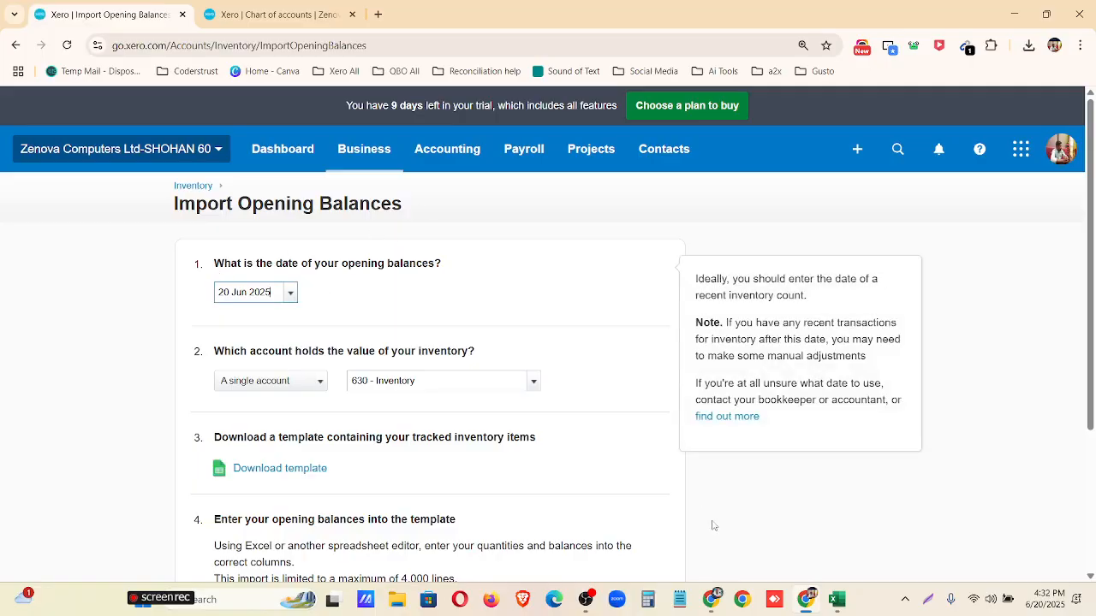
Switch to Google Drive, close the InventoryItems.csv preview and open InventoryOpeningBalances.csv in the Assignment-2 folder.
click(712, 601)
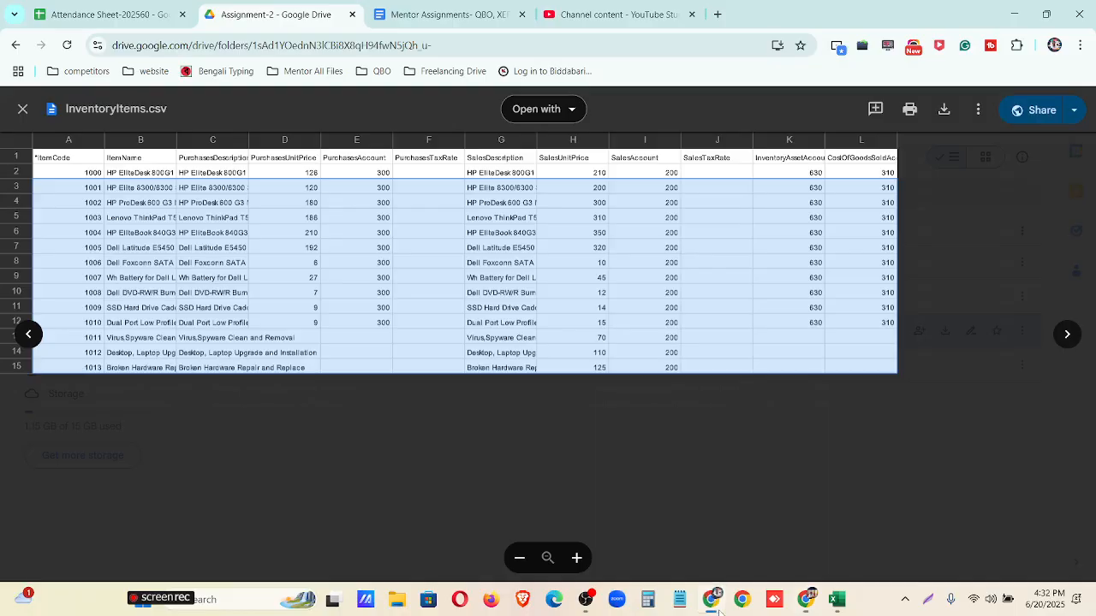
click(23, 109)
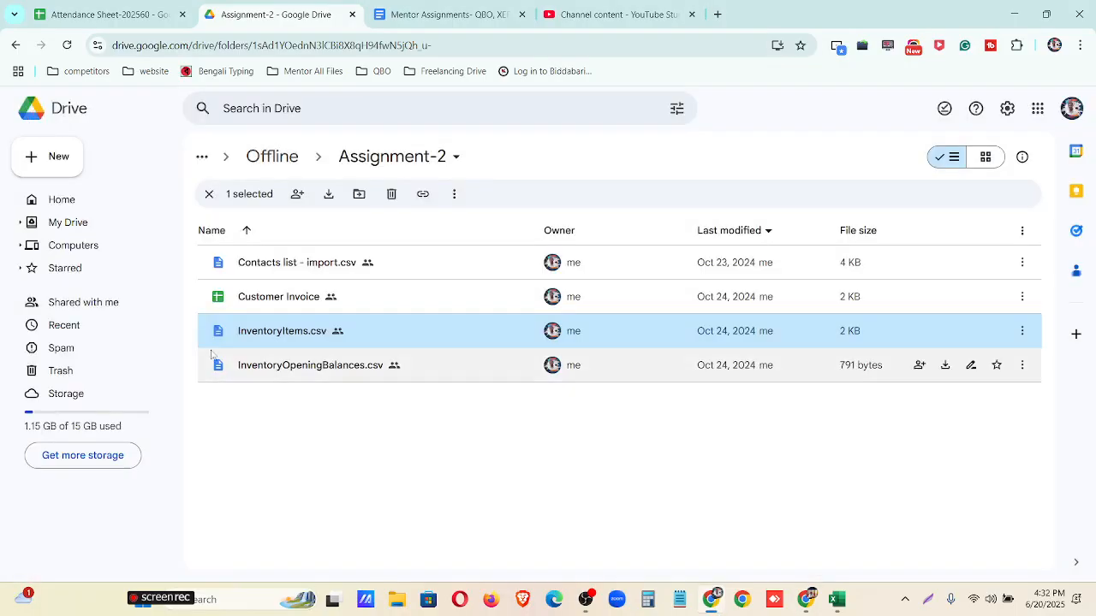
click(293, 380)
double_click(292, 377)
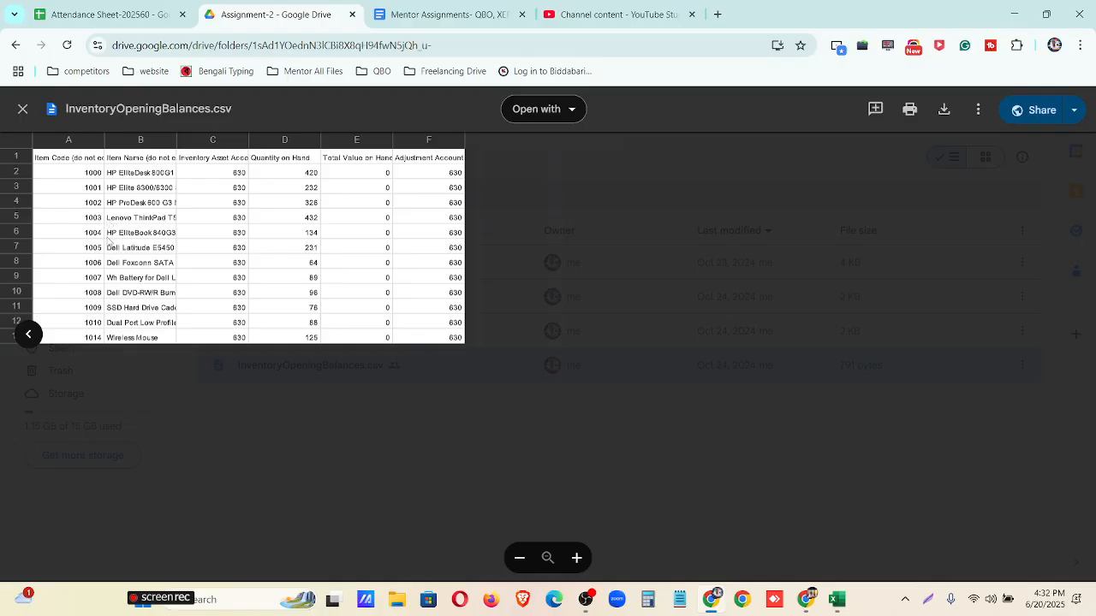
Switch back to Xero's Import Opening Balances page and set the opening balances date to 1 Jan 2023.
click(838, 599)
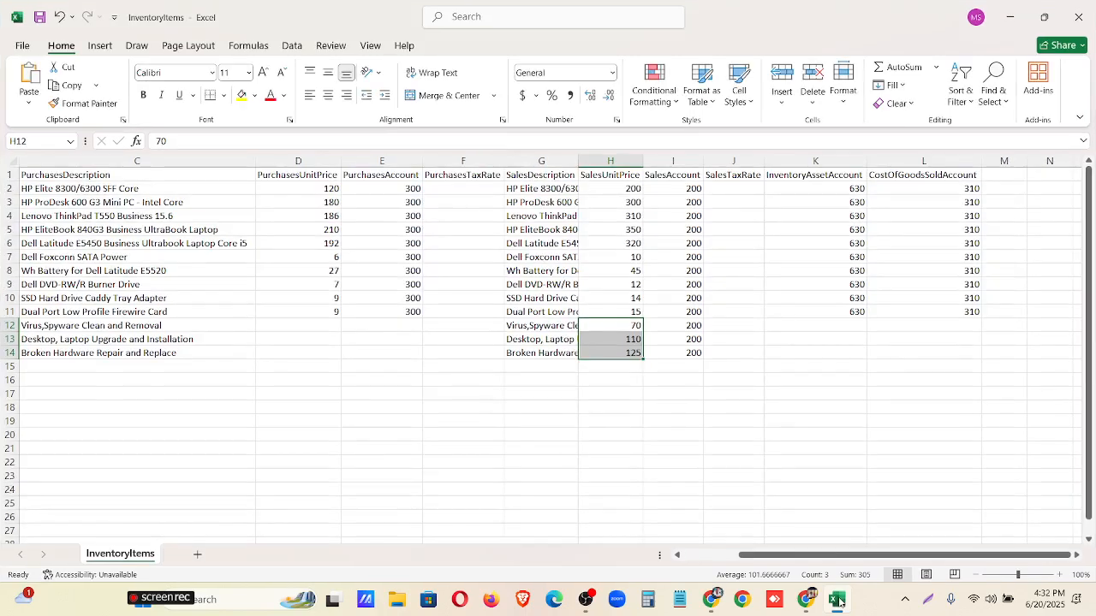
click(805, 601)
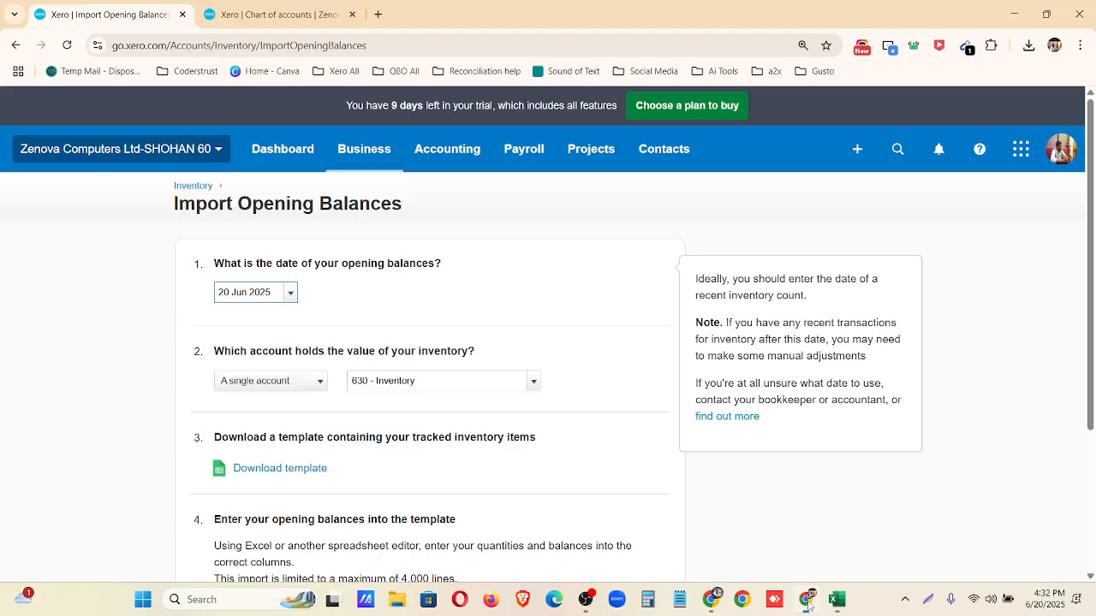
click(290, 294)
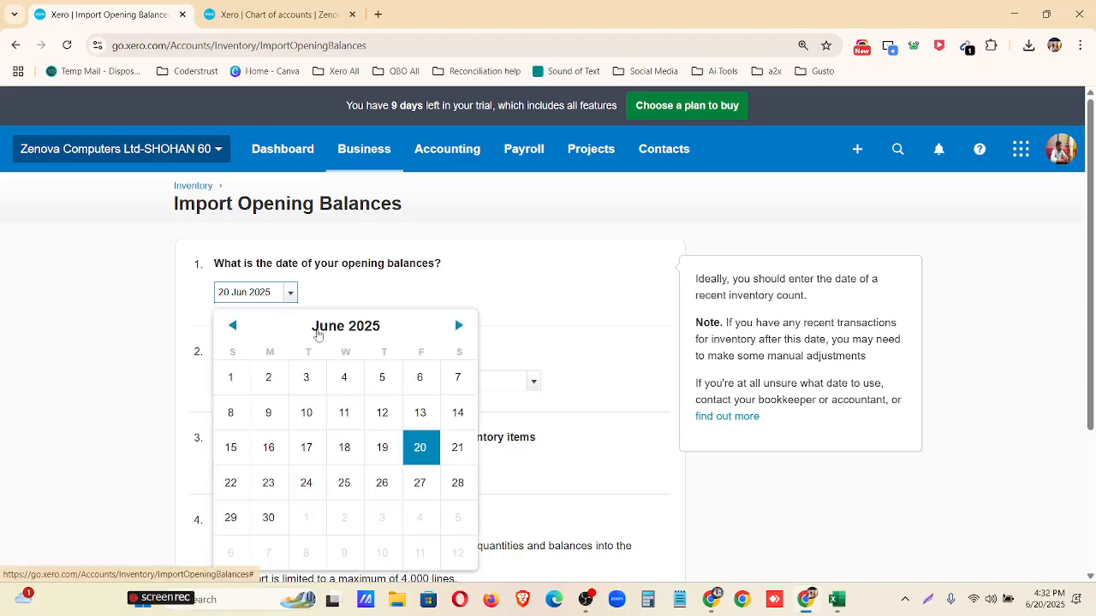
click(315, 328)
click(256, 343)
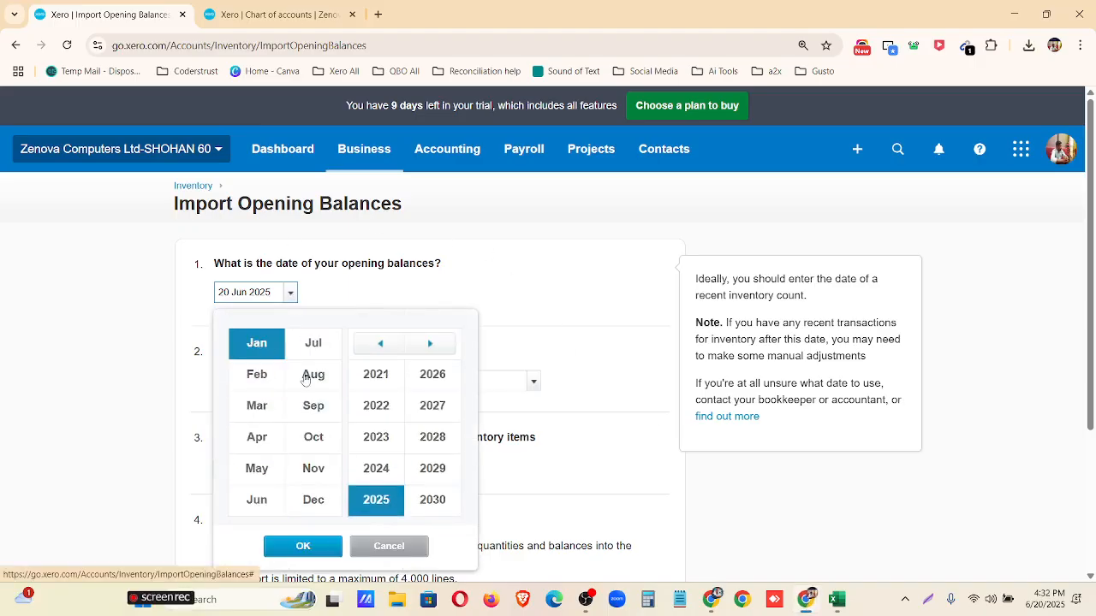
click(376, 436)
click(303, 546)
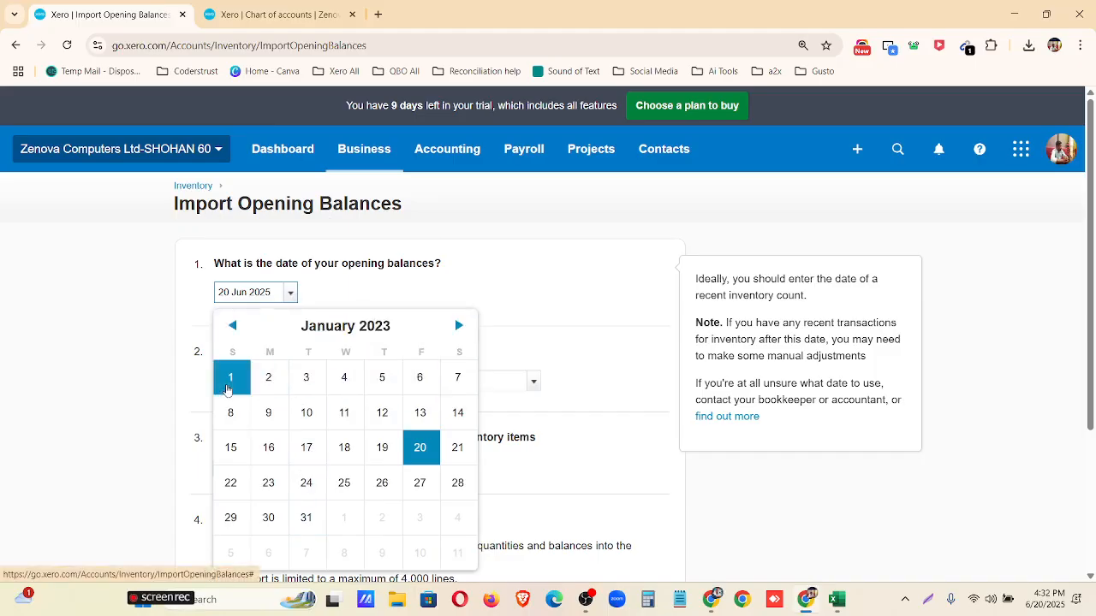
click(230, 377)
Review the inventory value account, download the tracked inventory template and open the downloaded file in Excel.
scroll(257, 299, down, 1)
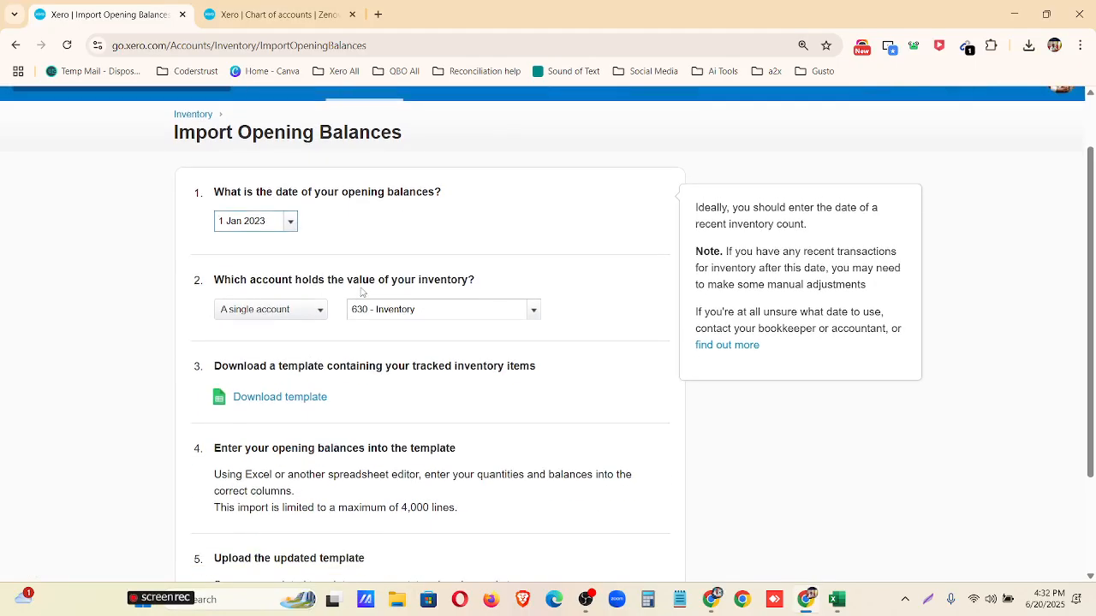
drag(346, 279, 485, 286)
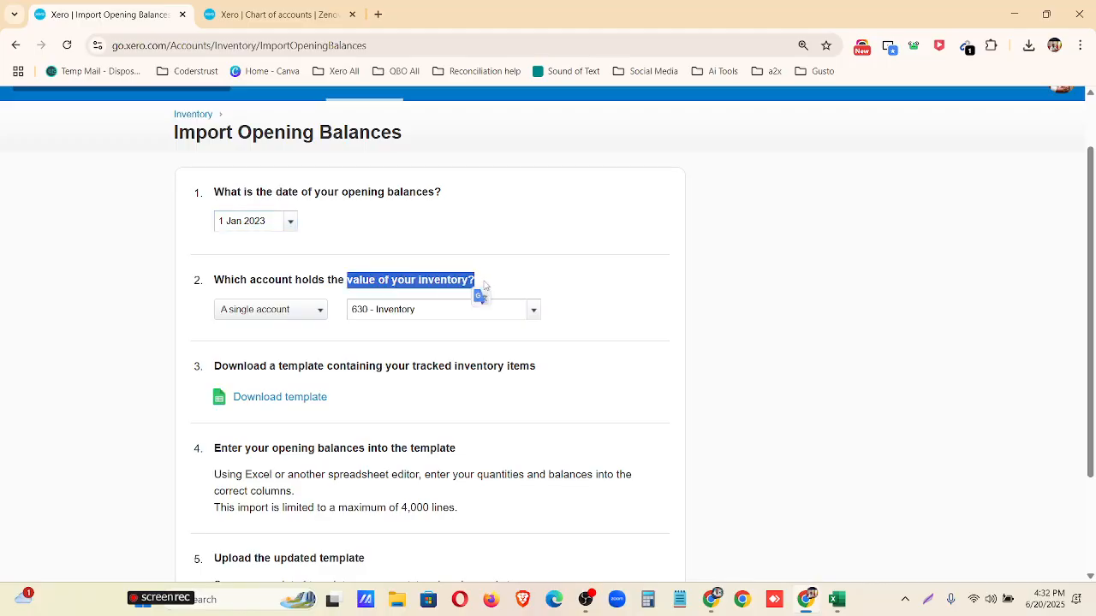
click(562, 282)
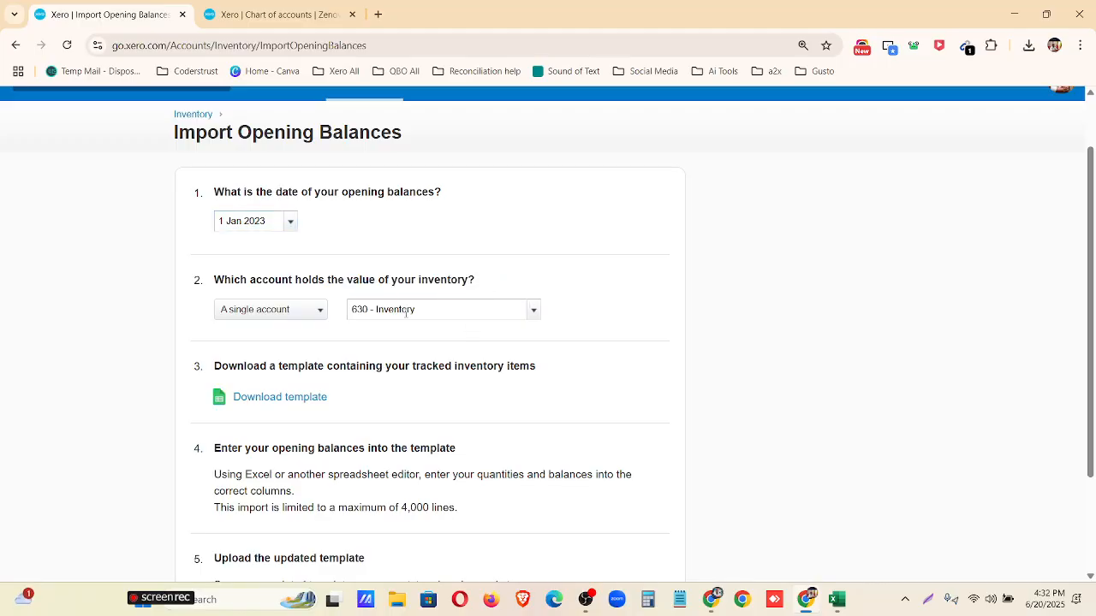
drag(421, 311, 349, 312)
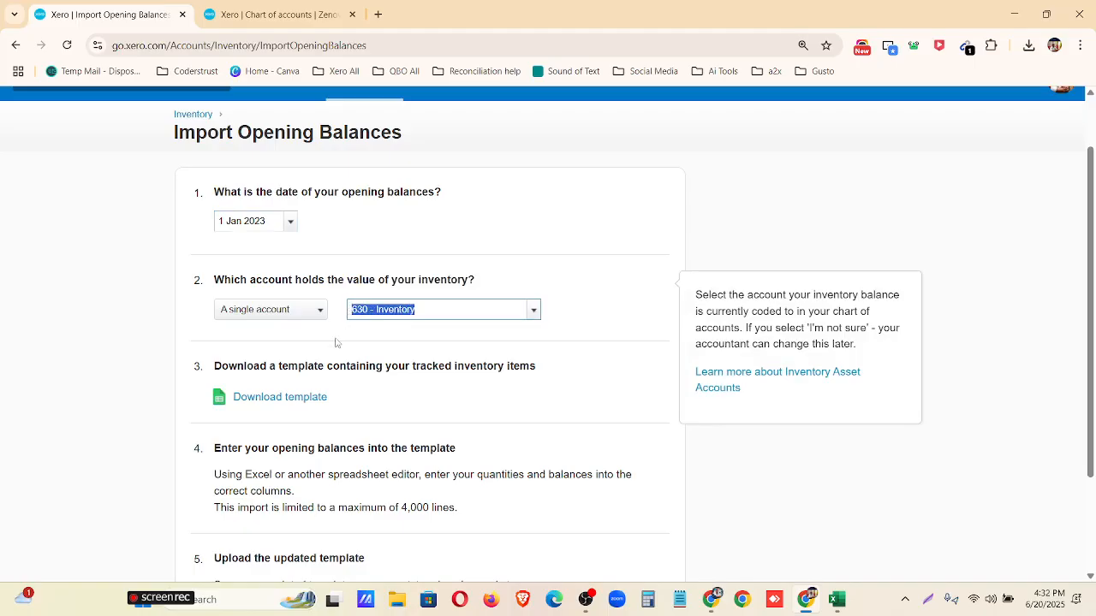
click(336, 342)
scroll(283, 351, down, 1)
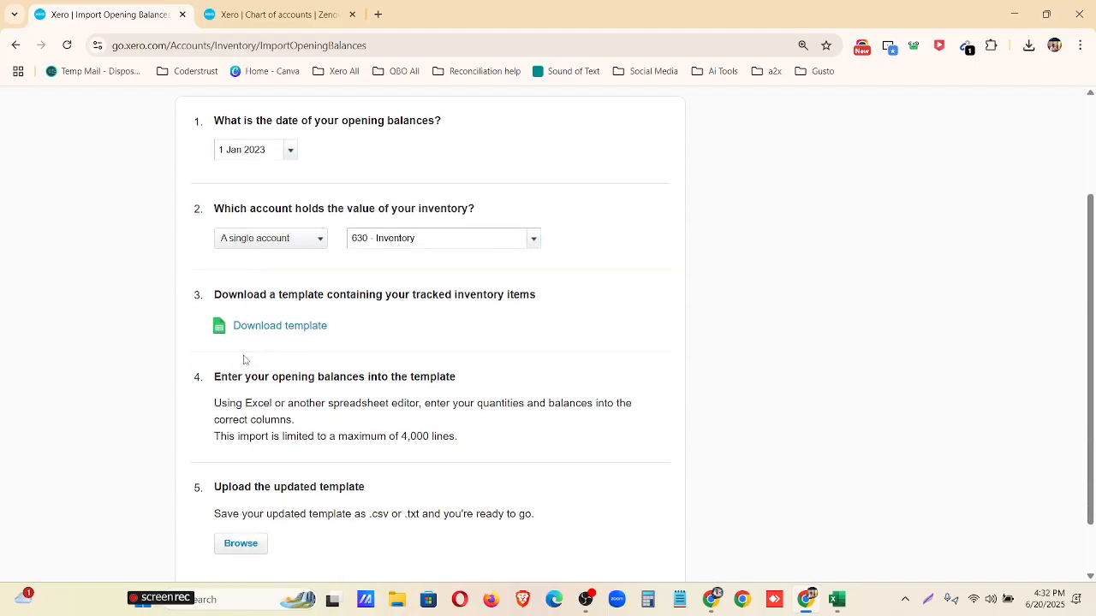
click(288, 330)
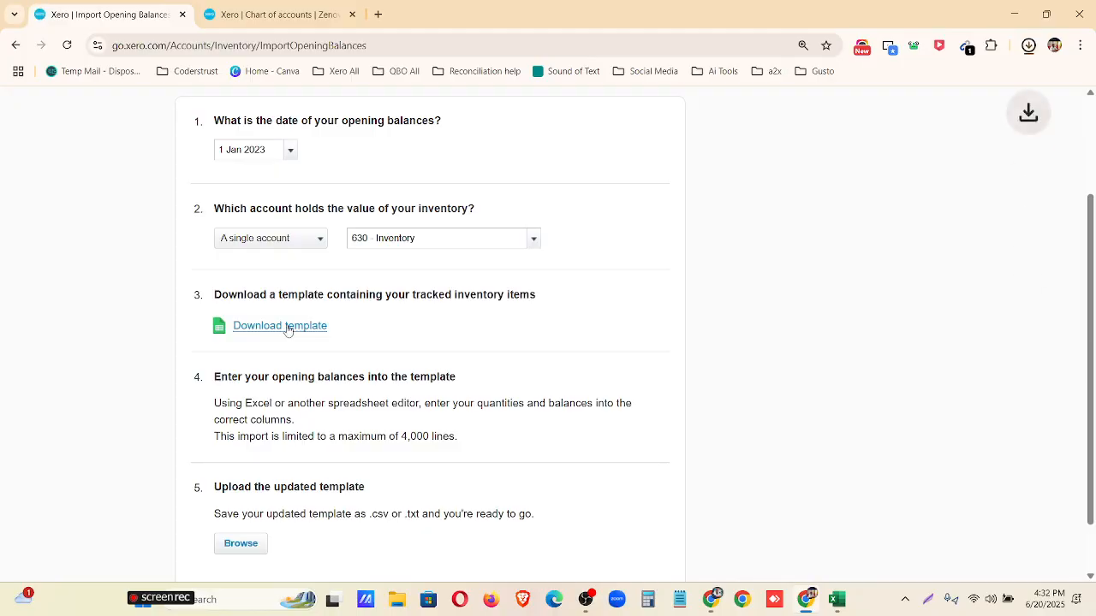
drag(217, 381, 472, 391)
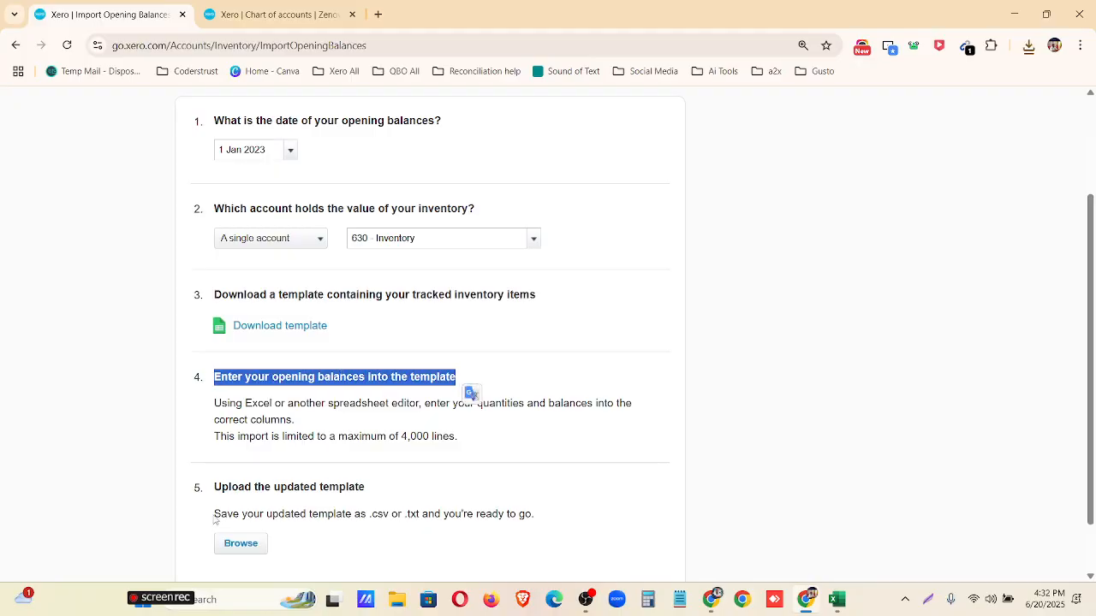
click(1028, 45)
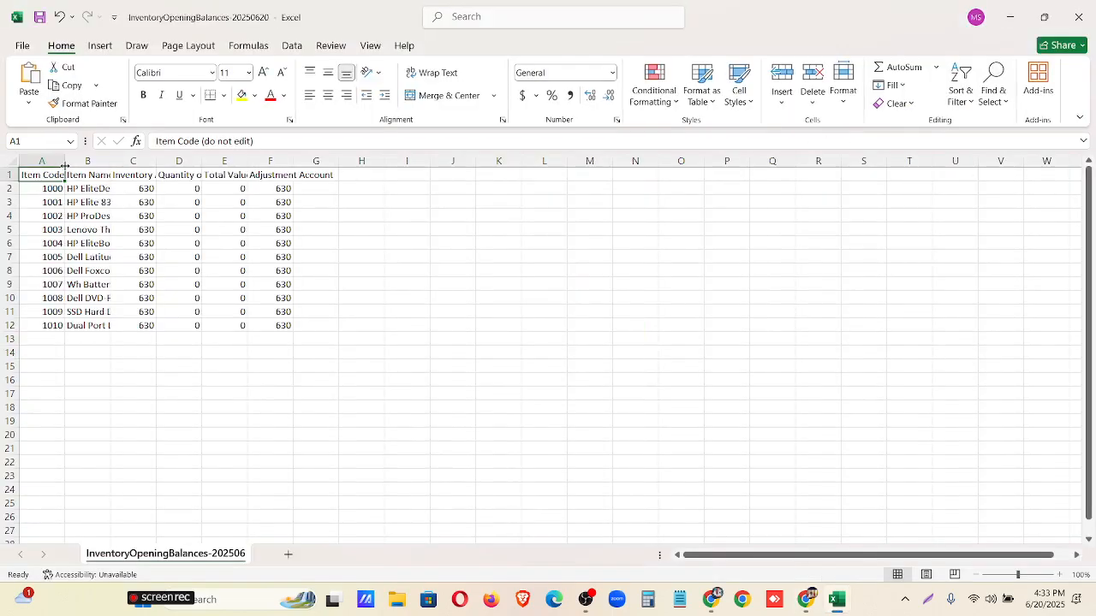
Widen the opening balances template's columns to fit their headers and item names.
double_click(64, 165)
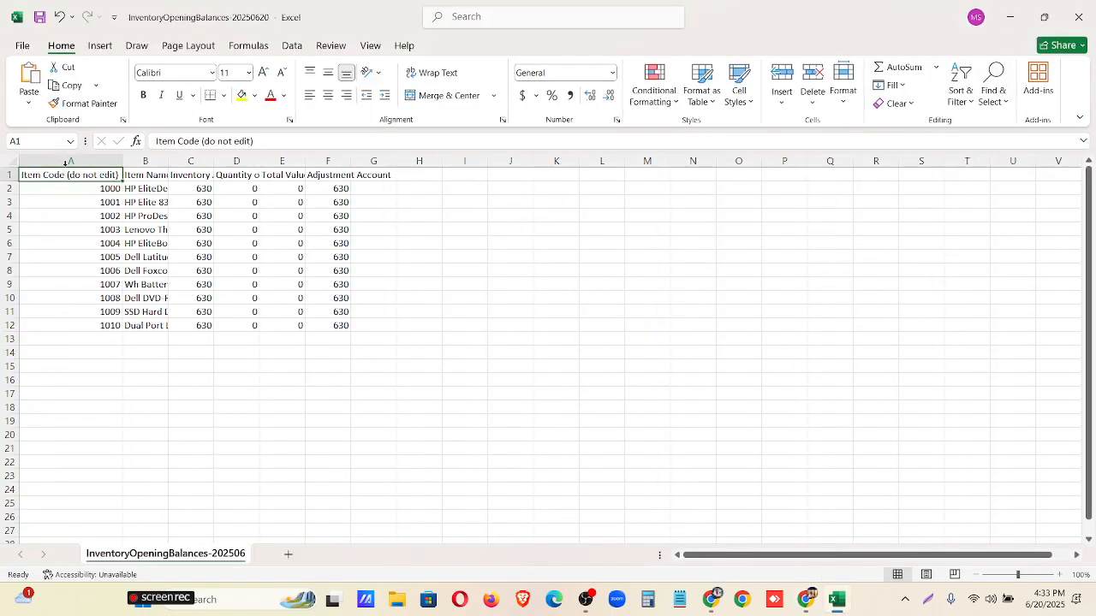
double_click(170, 163)
double_click(394, 161)
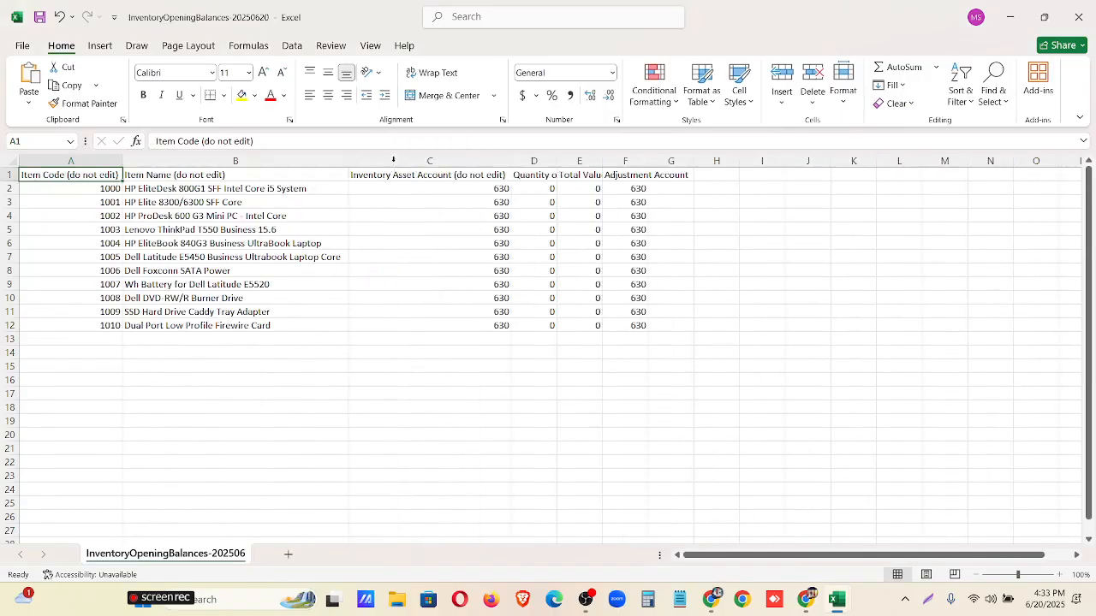
double_click(555, 166)
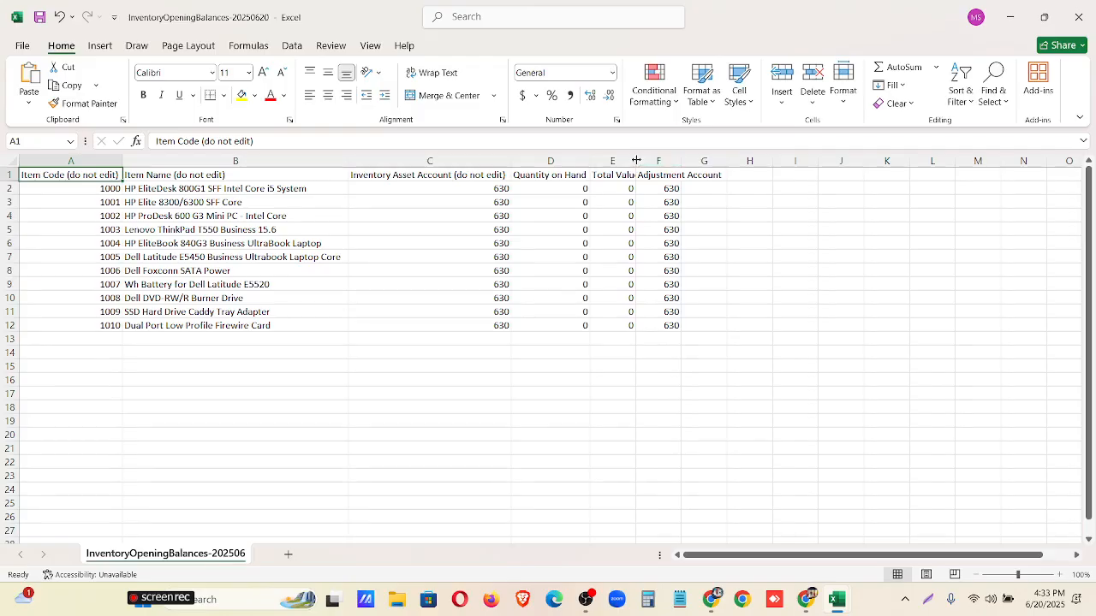
double_click(636, 162)
double_click(729, 161)
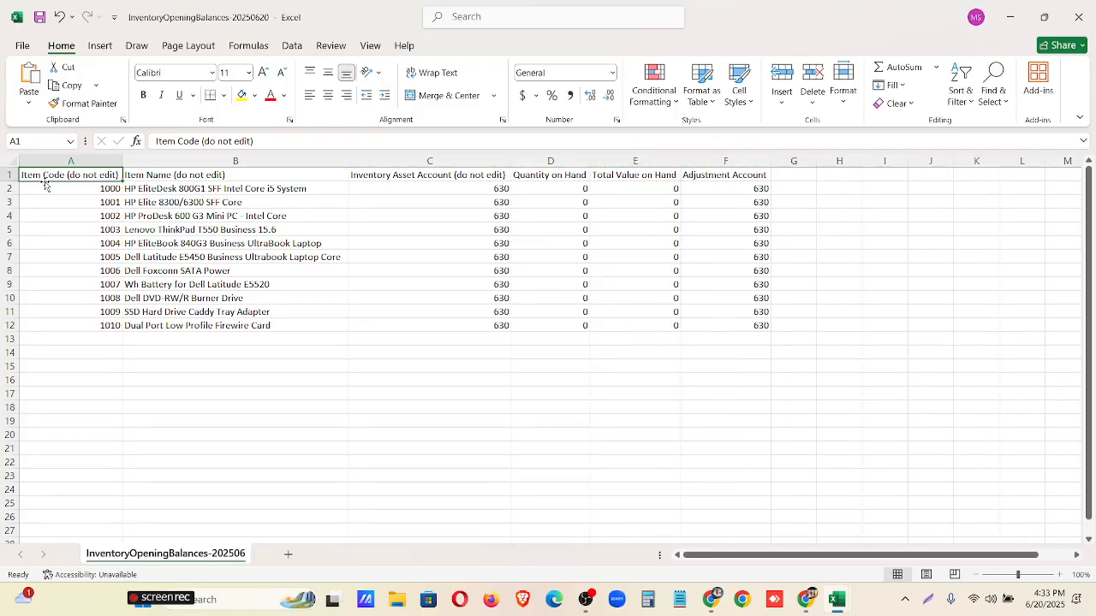
Examine the Item Code, Item Name and Inventory Asset Account columns of the template.
scroll(135, 289, up, 3)
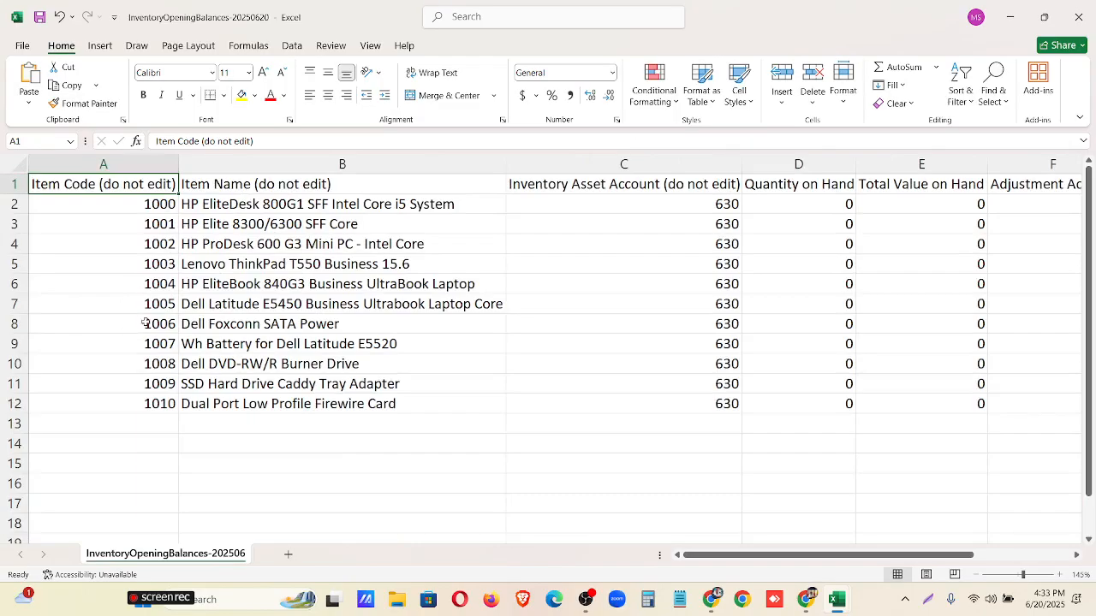
drag(154, 205, 167, 389)
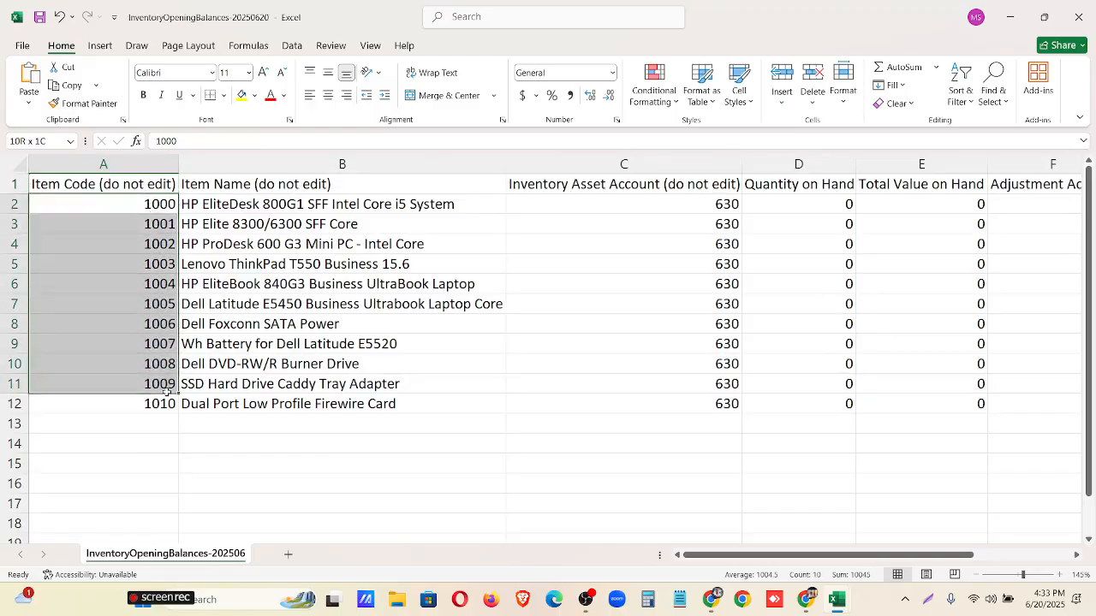
click(240, 187)
drag(249, 203, 272, 385)
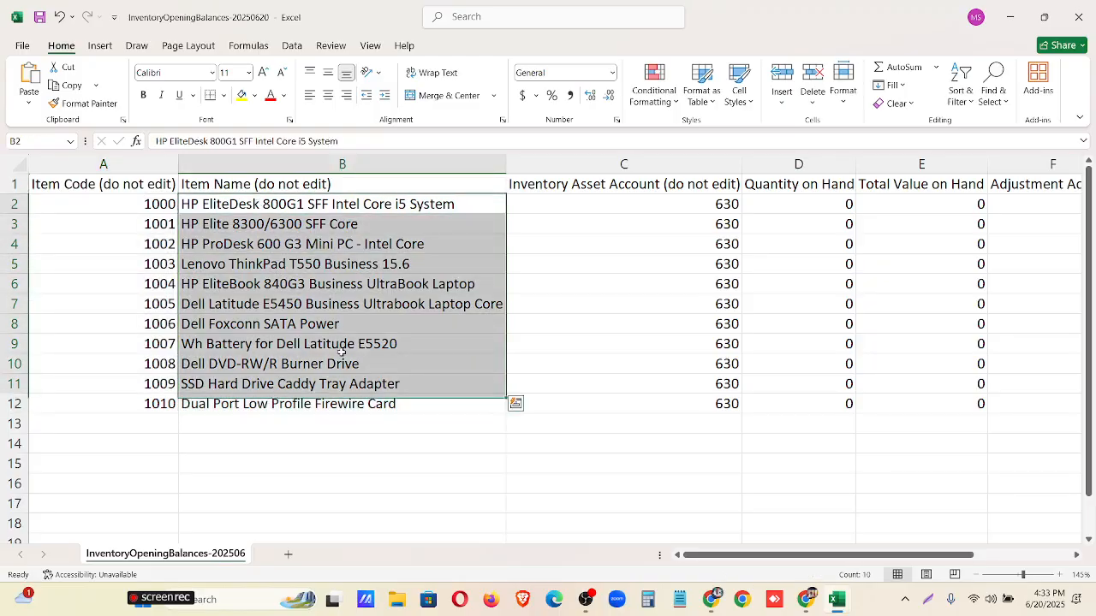
click(565, 186)
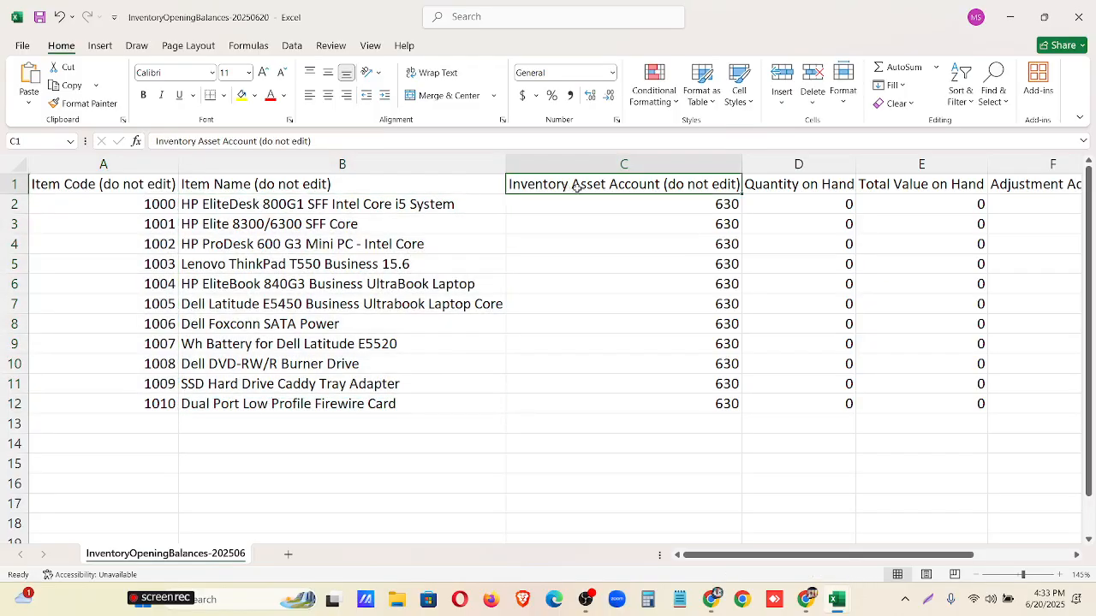
click(717, 207)
drag(717, 207, 723, 426)
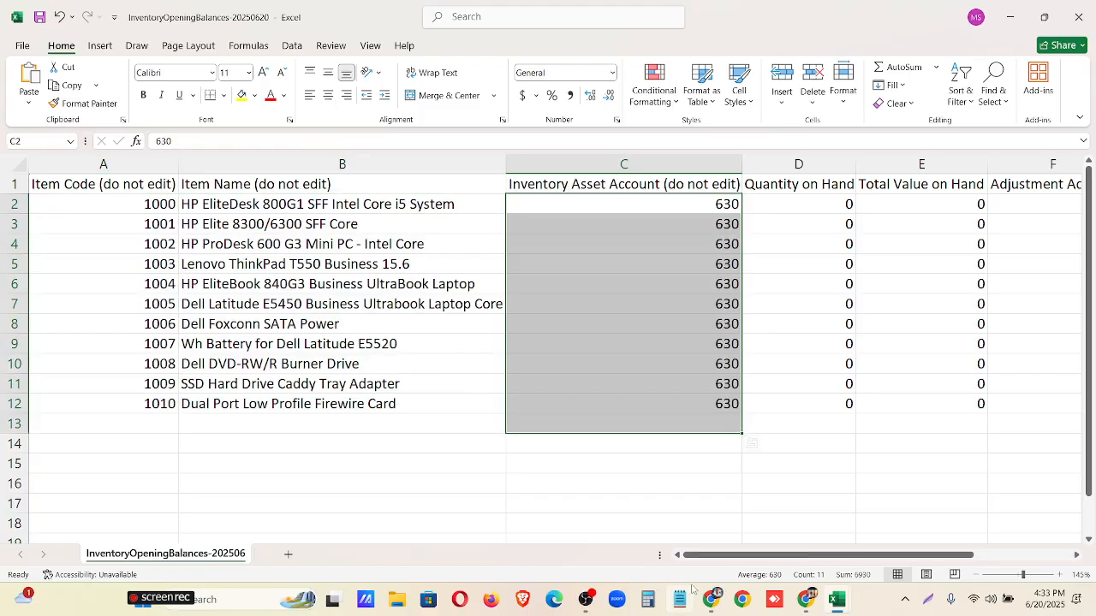
Examine the Quantity on Hand, Total Value on Hand and Adjustment Account columns of the template.
drag(693, 557, 796, 558)
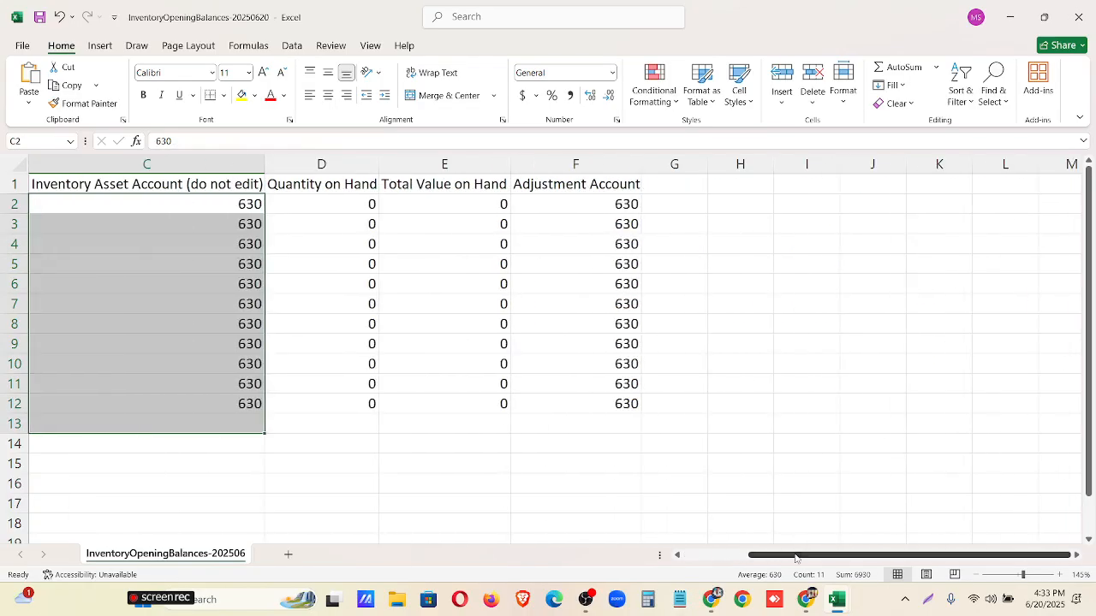
drag(346, 205, 339, 404)
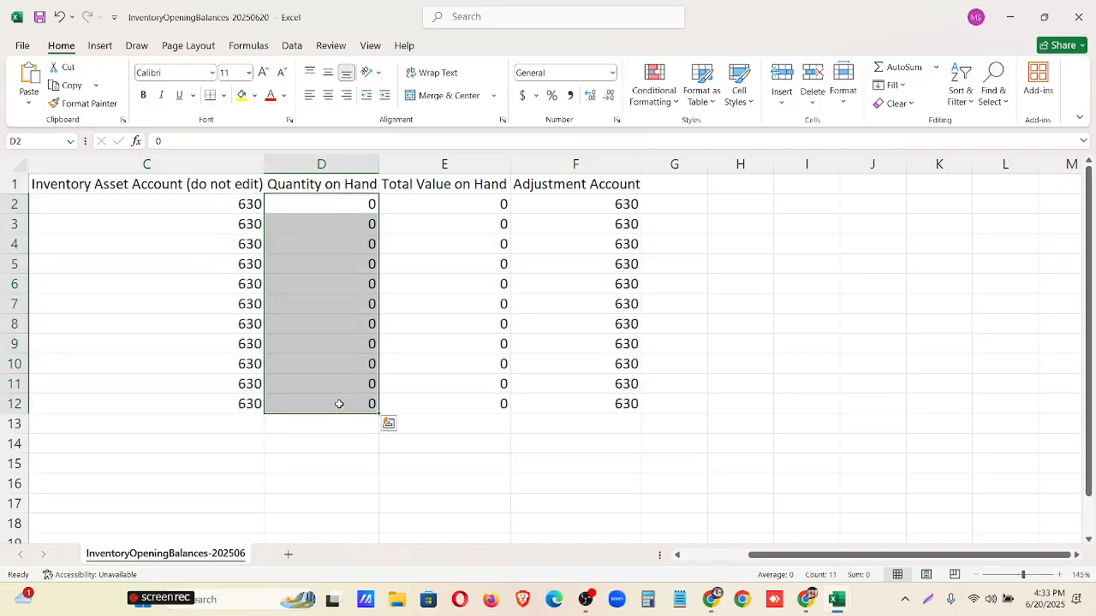
drag(480, 205, 450, 455)
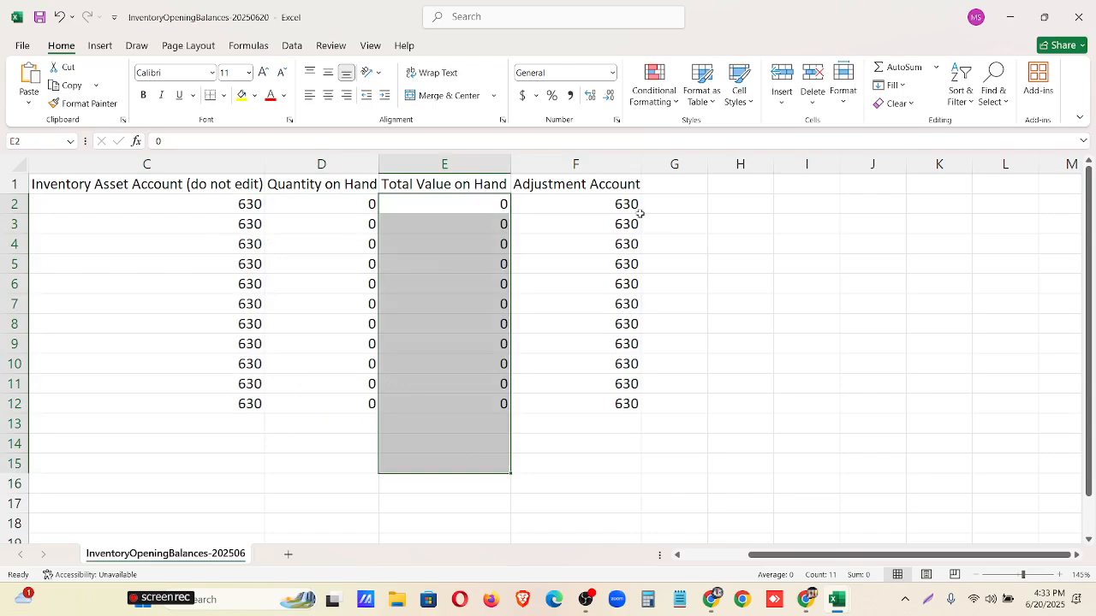
click(594, 198)
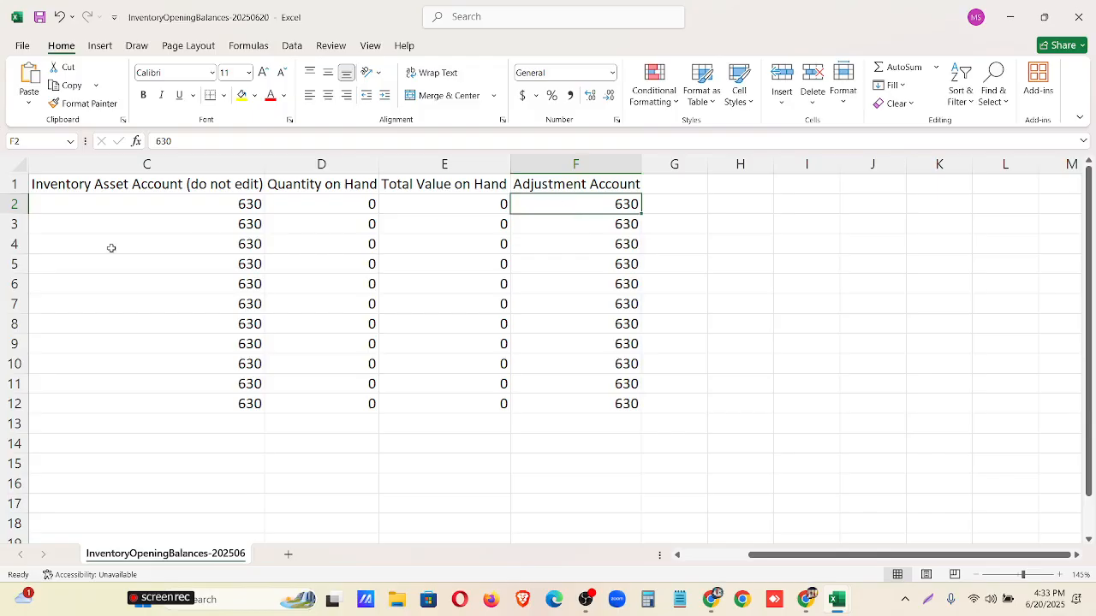
click(178, 206)
click(590, 210)
click(342, 206)
drag(389, 206, 404, 208)
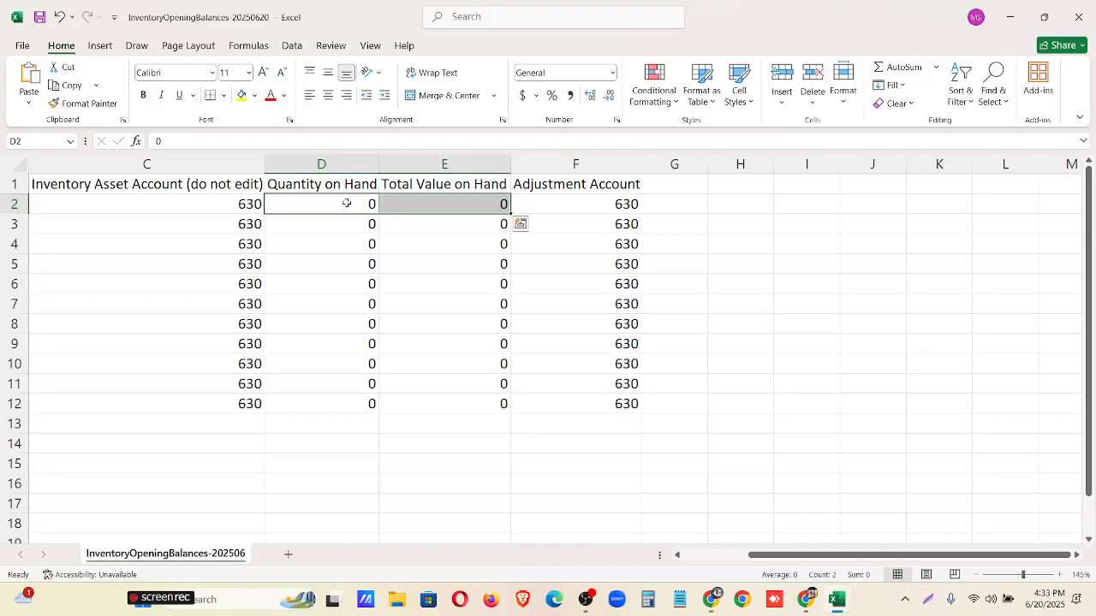
click(355, 204)
key(BackSpace)
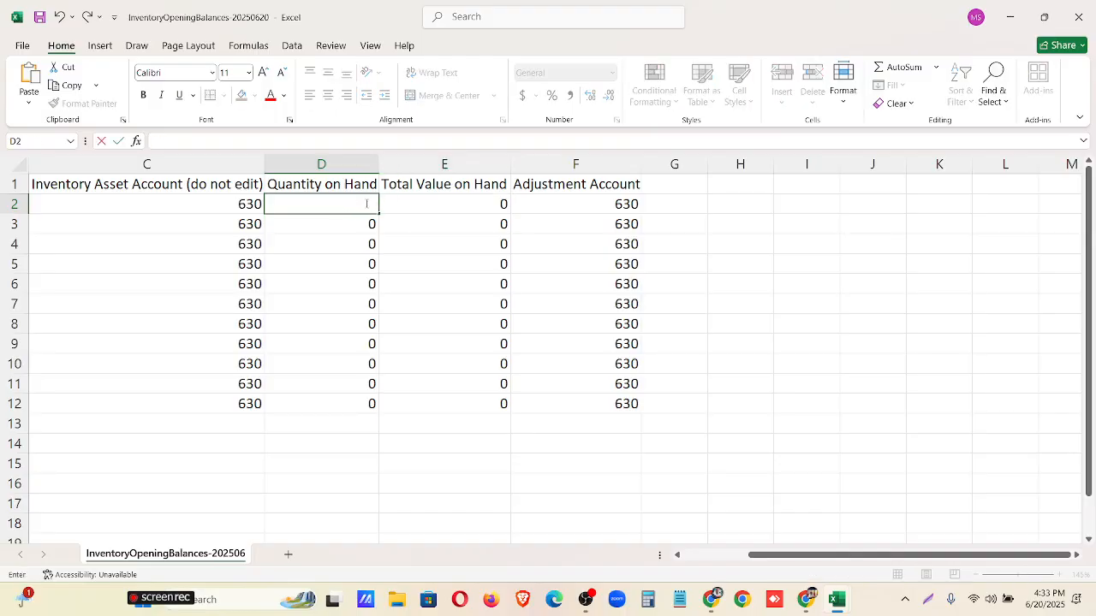
text(20)
Switch to the InventoryOpeningBalances.csv preview in Google Drive and select the Quantity on Hand values for items 1000 to 1010.
click(713, 599)
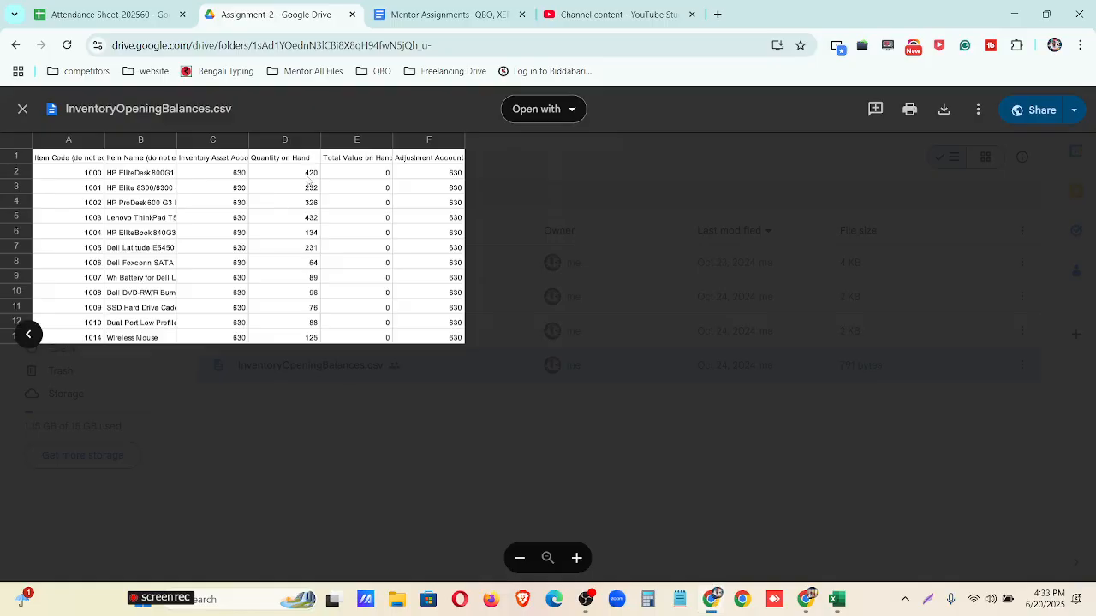
click(308, 176)
drag(311, 174, 306, 330)
key(ctrl+c)
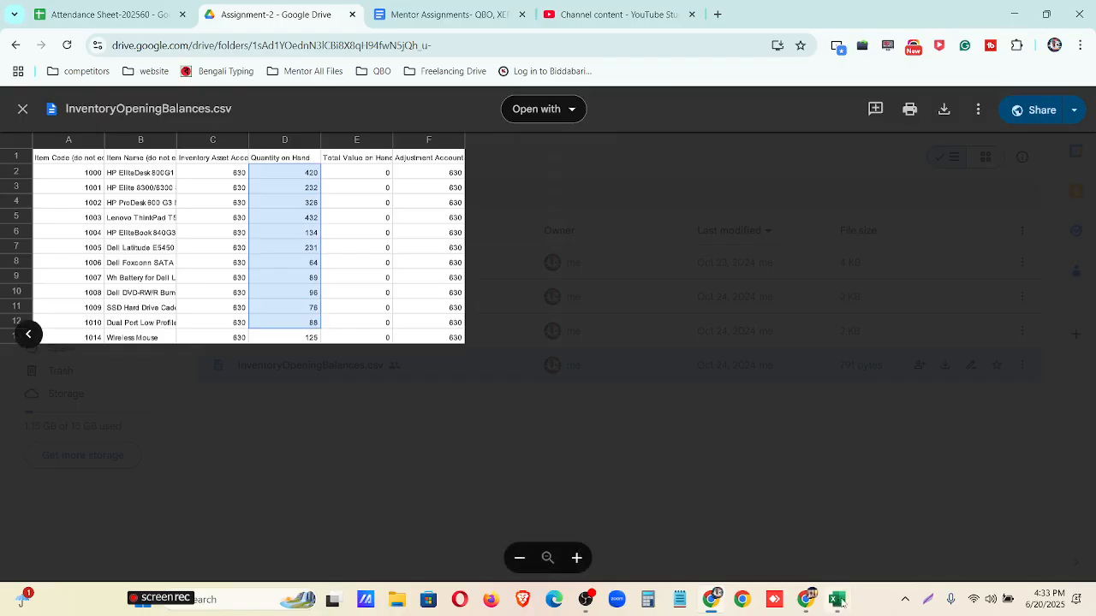
Switch to the InventoryOpeningBalances-20250620 template in Excel, clear the stray entry in D2 and paste the copied quantities into D2:D12.
mouse_move(835, 599)
click(894, 532)
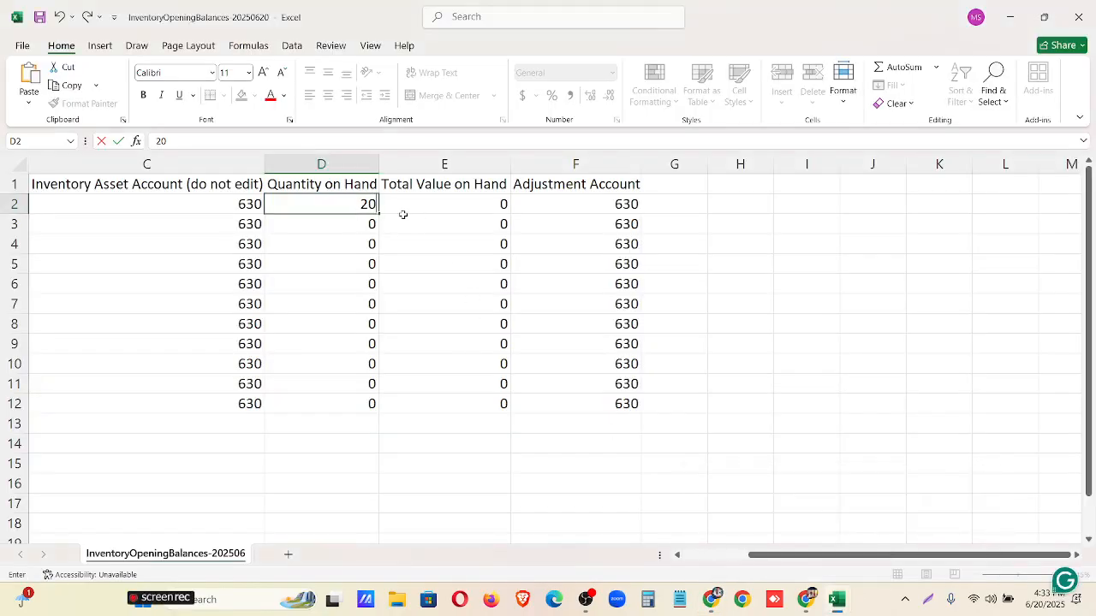
key(BackSpace)
key(BackSpace)
click(706, 332)
drag(359, 204, 371, 402)
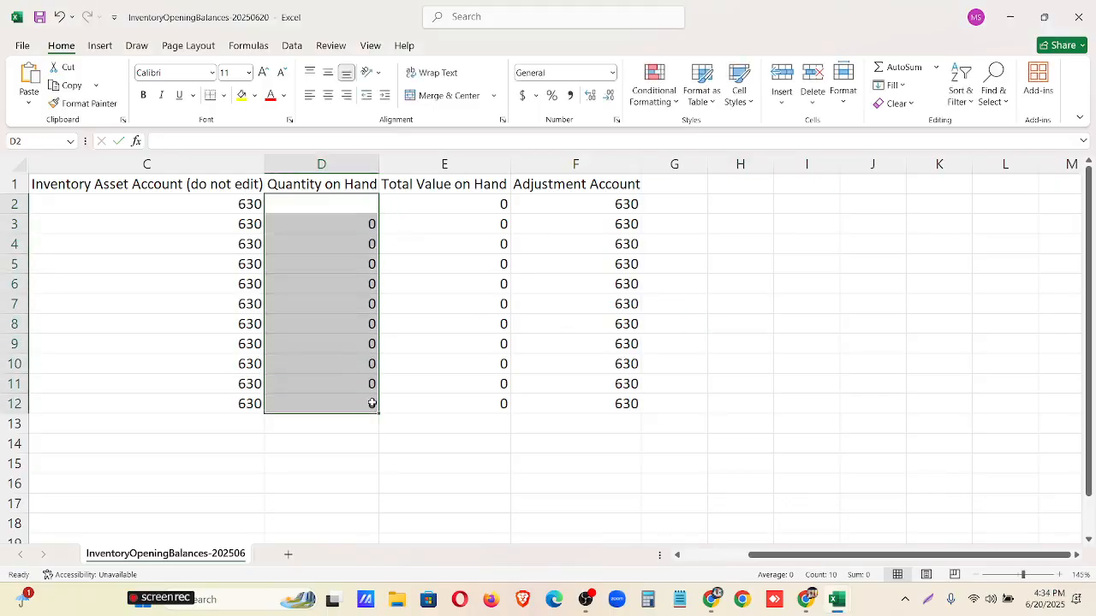
key(ctrl+v)
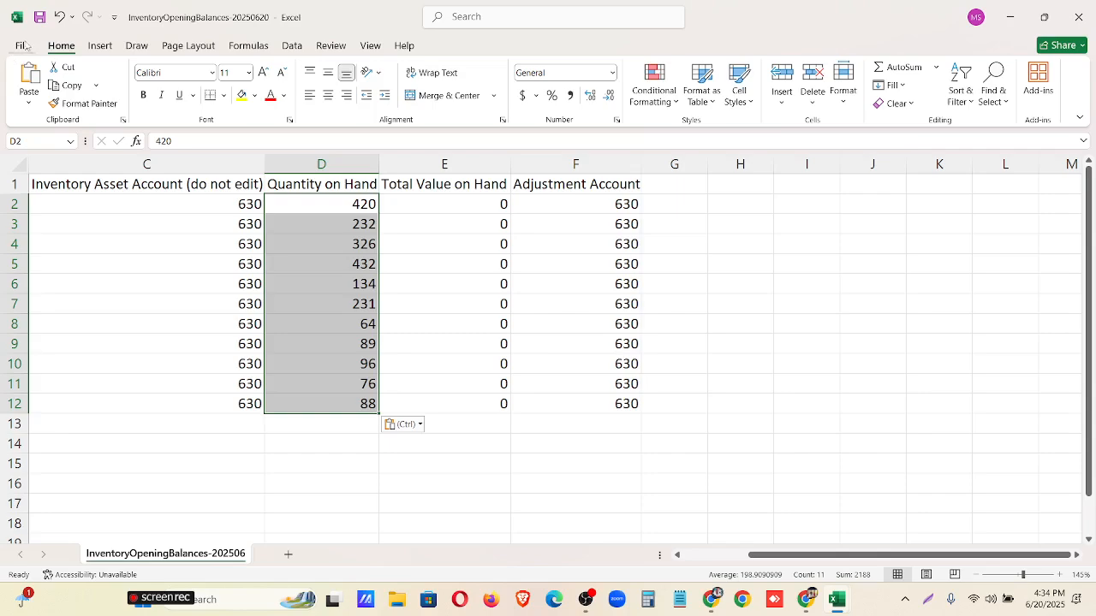
Save and close the opening balances template, and close the InventoryItems workbook without saving it.
click(40, 16)
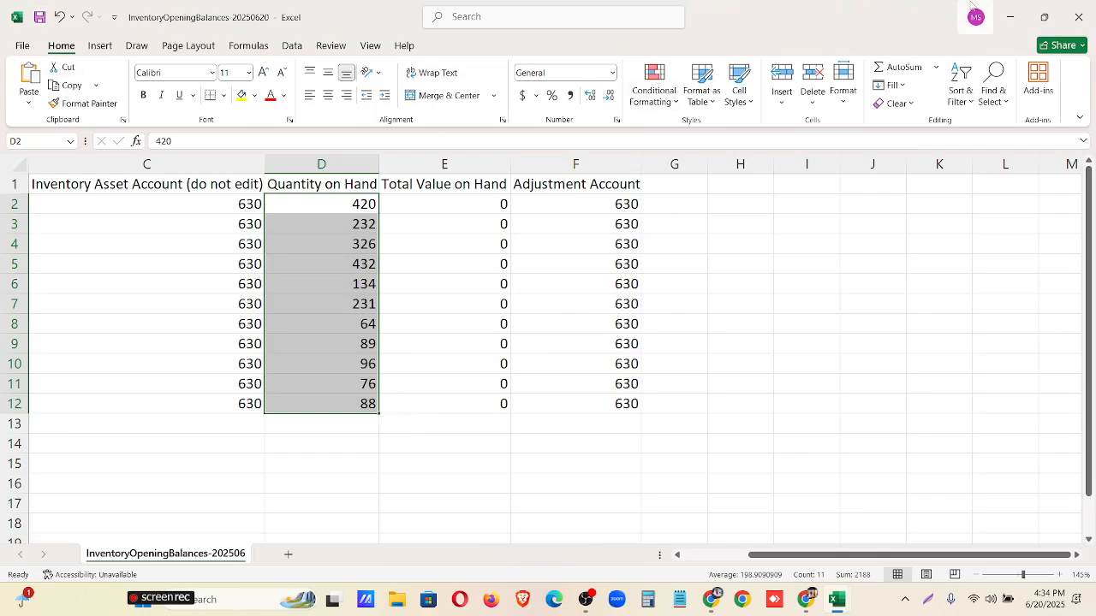
click(1076, 17)
click(1076, 17)
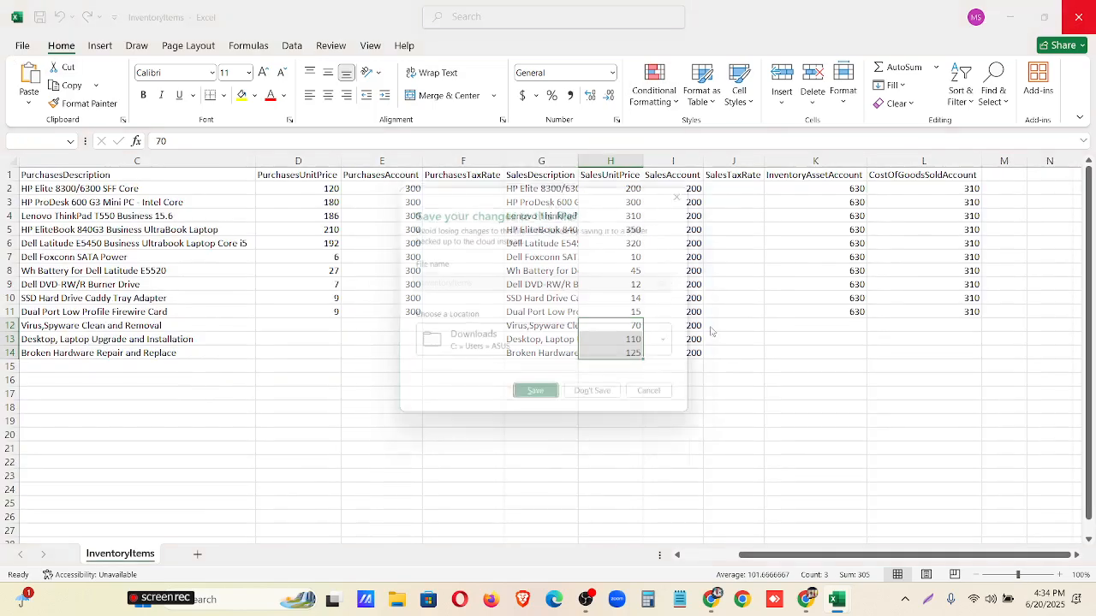
click(600, 402)
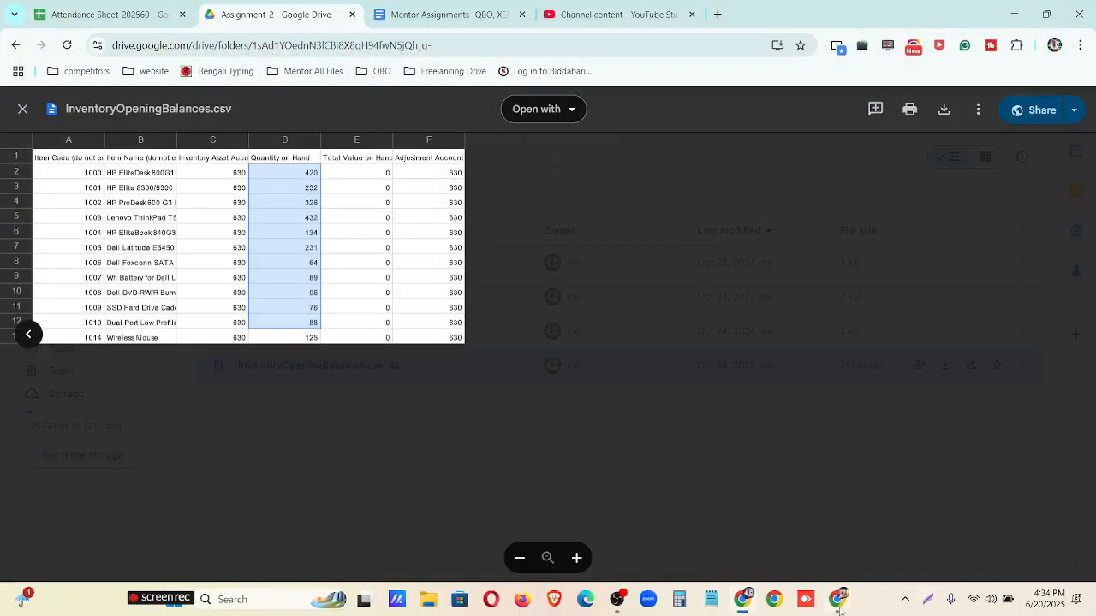
Switch to Xero's Import Opening Balances page, upload InventoryOpeningBalances-20250620.csv and complete the import.
click(841, 603)
scroll(408, 474, down, 1)
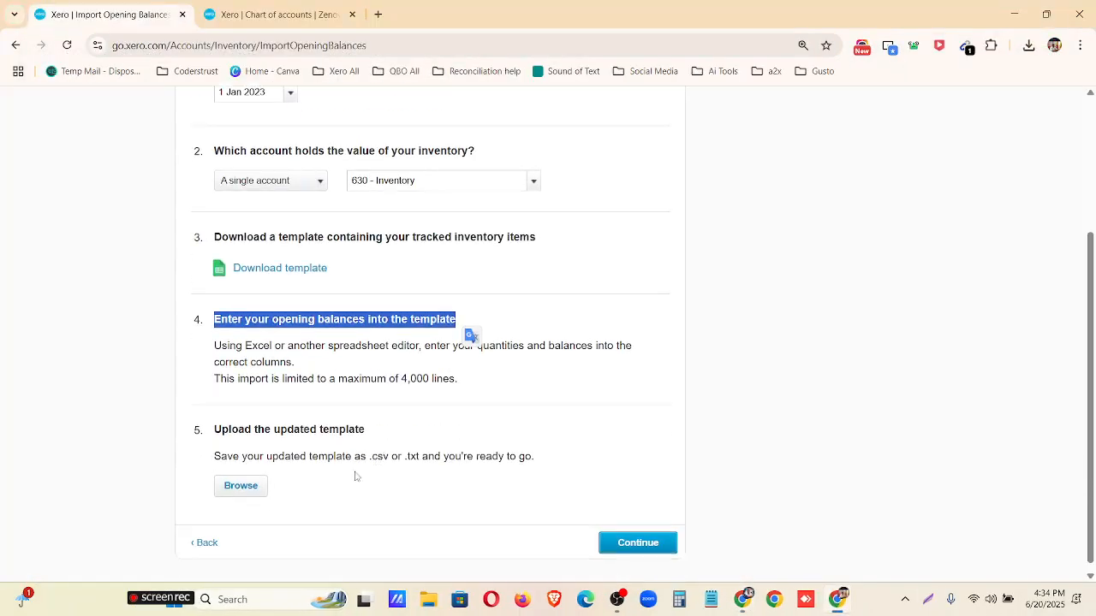
click(241, 477)
click(163, 157)
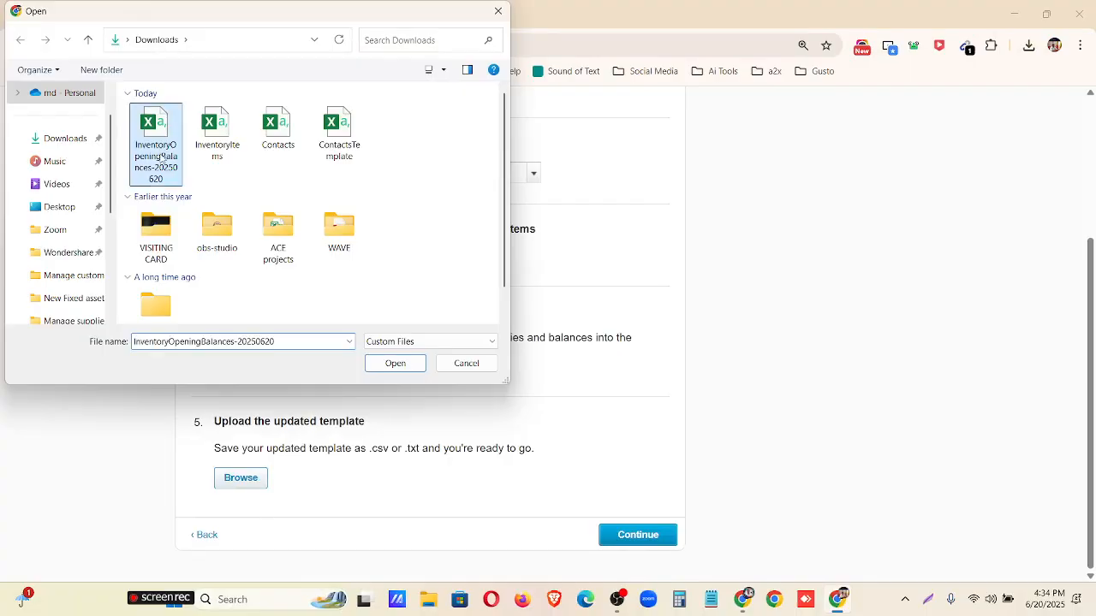
click(366, 366)
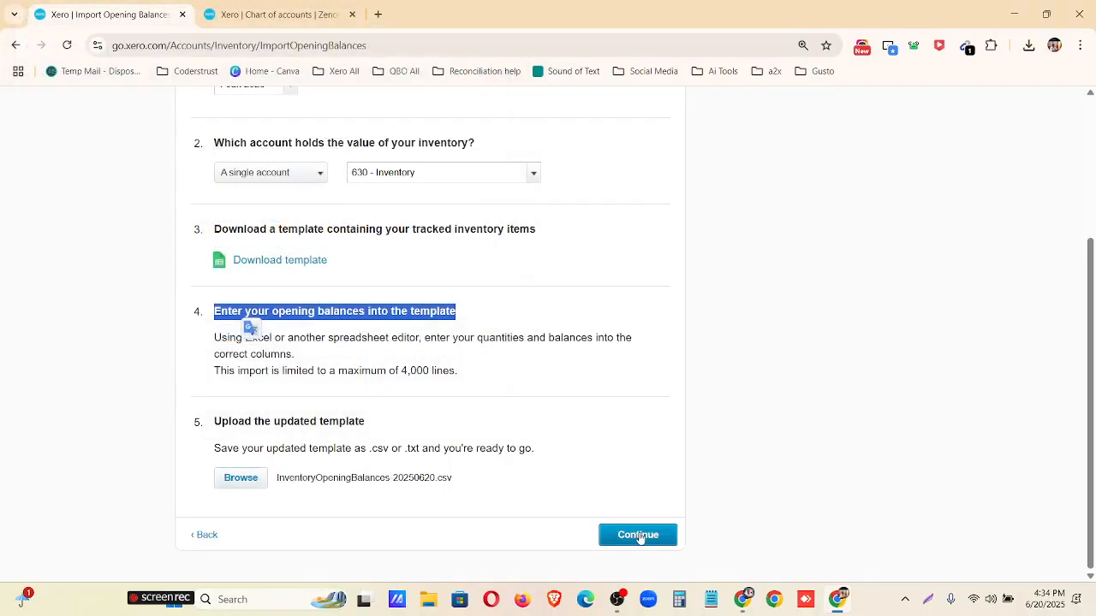
click(639, 535)
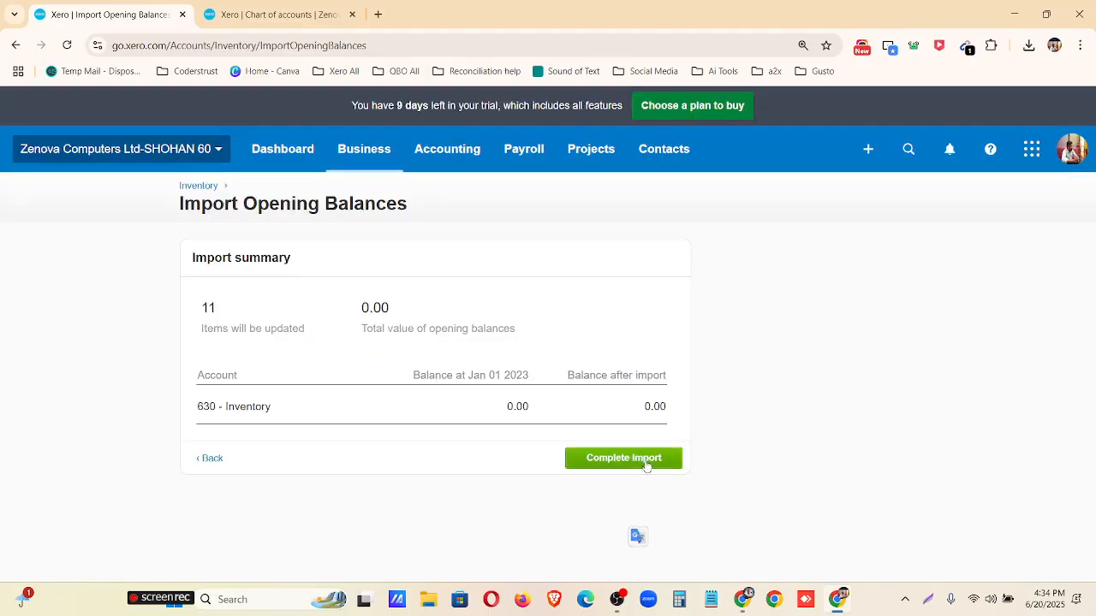
click(645, 464)
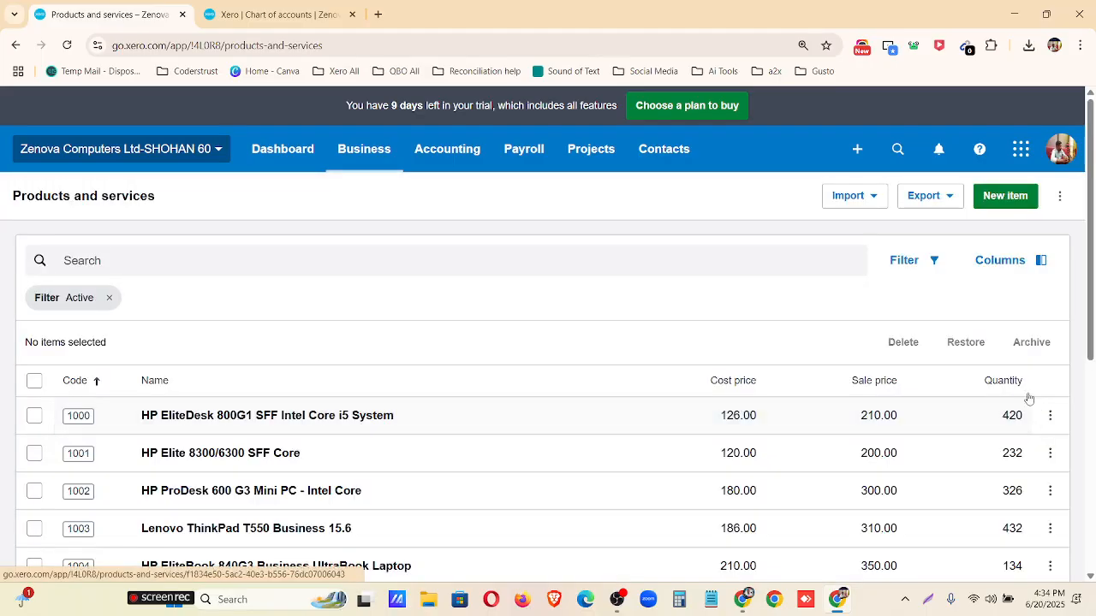
Examine the prices and quantities of items 1000 to 1013 in the products and services list, and the actions available for item 1000.
scroll(1023, 385, down, 2)
scroll(1017, 314, down, 3)
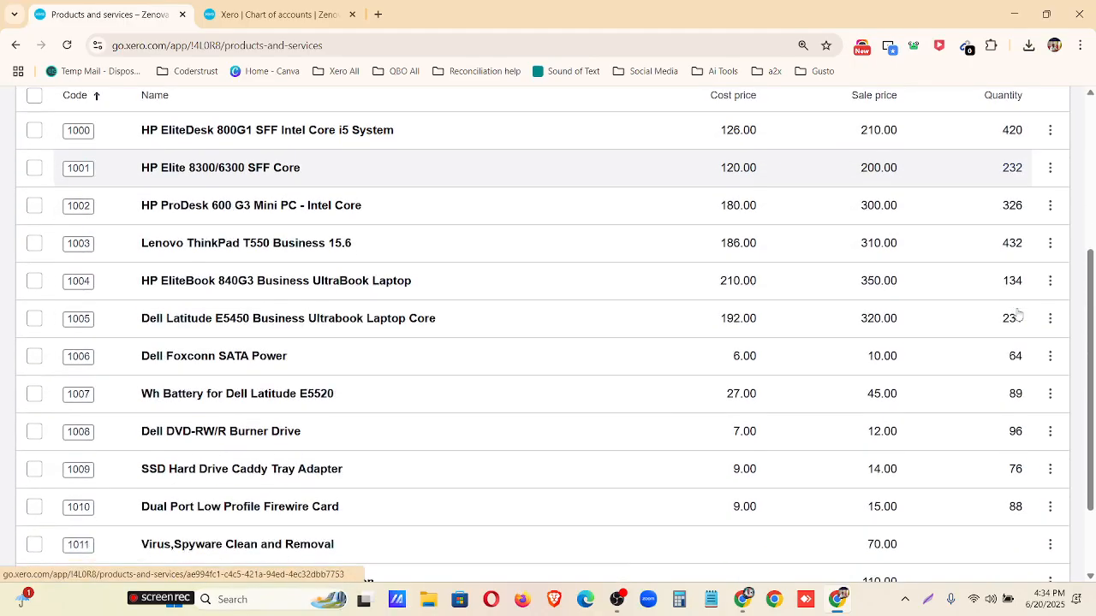
scroll(1023, 442, down, 1)
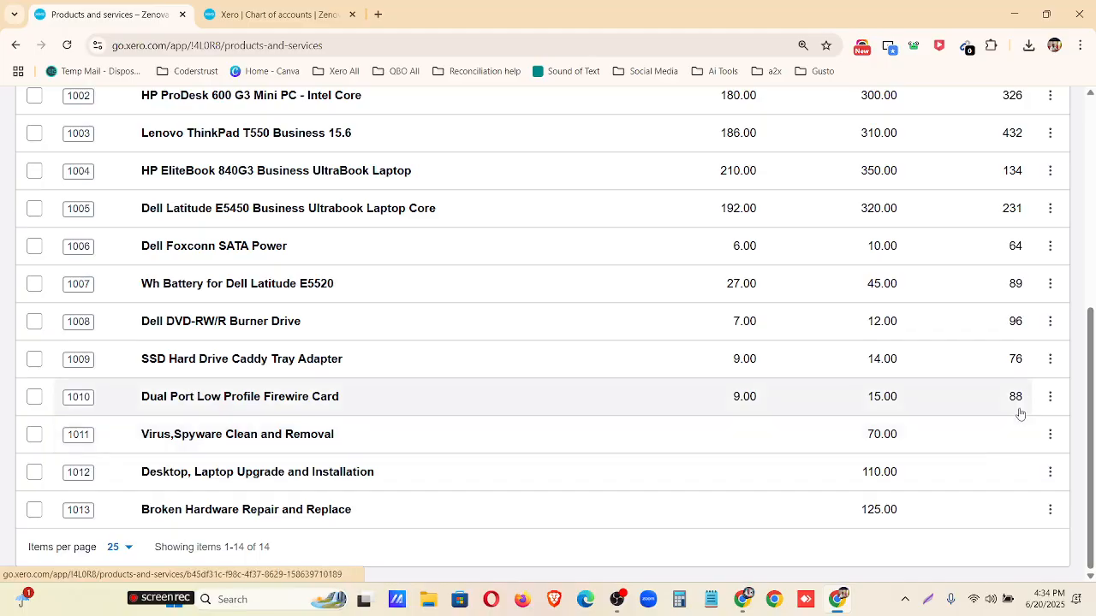
scroll(1020, 414, up, 5)
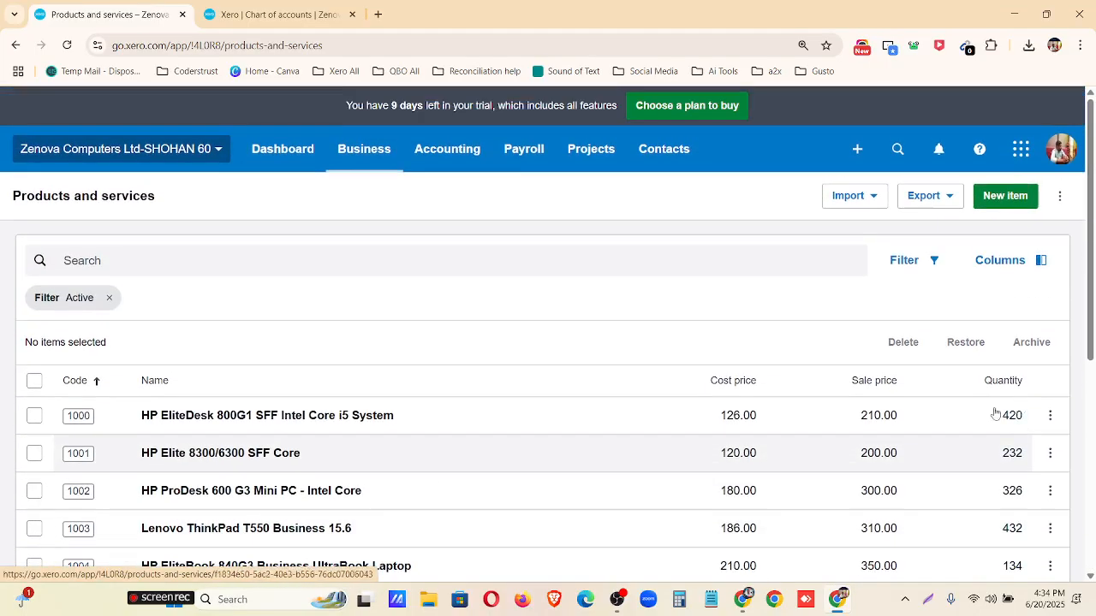
scroll(123, 420, down, 6)
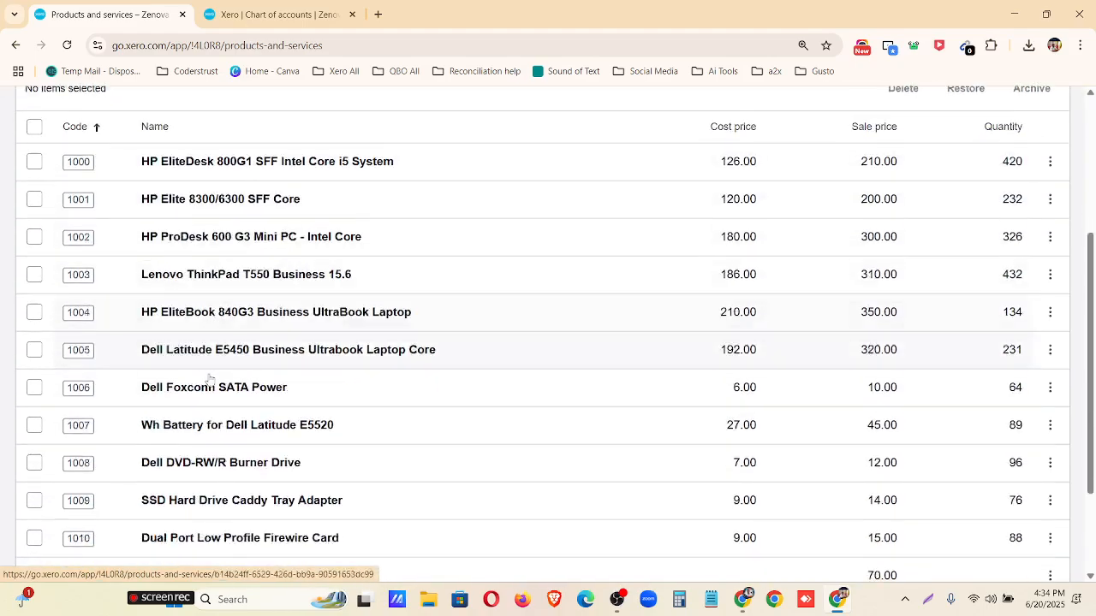
scroll(210, 379, down, 3)
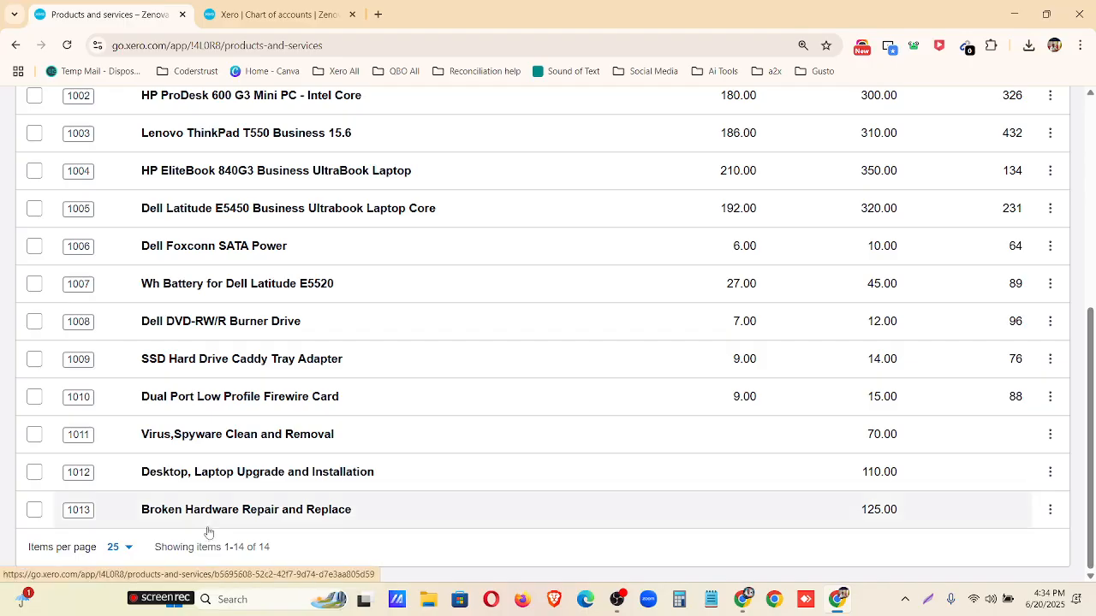
scroll(210, 526, up, 5)
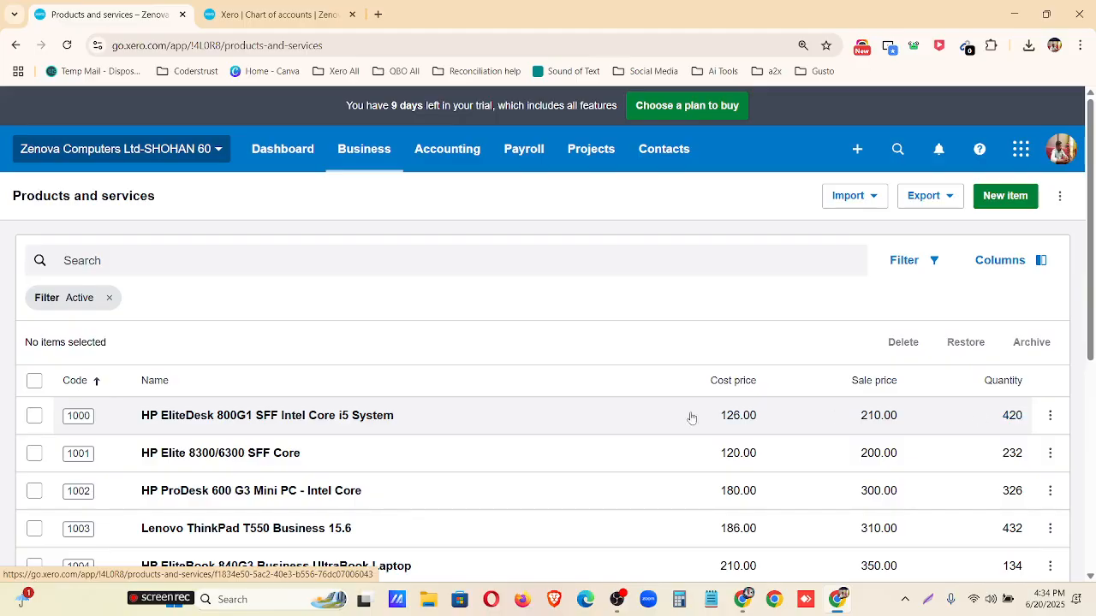
scroll(391, 430, down, 1)
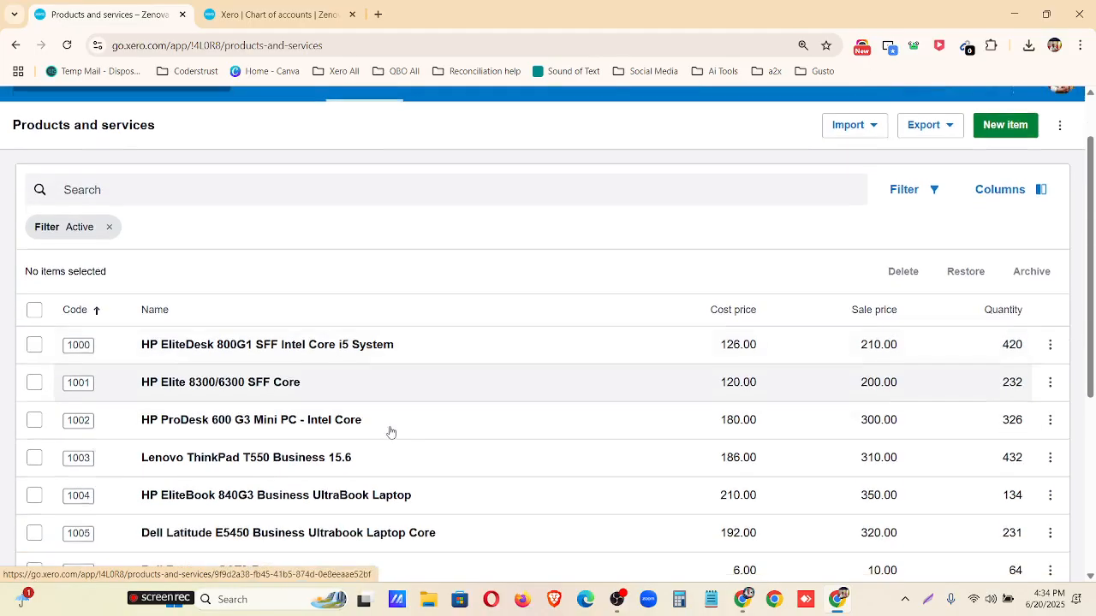
click(1051, 348)
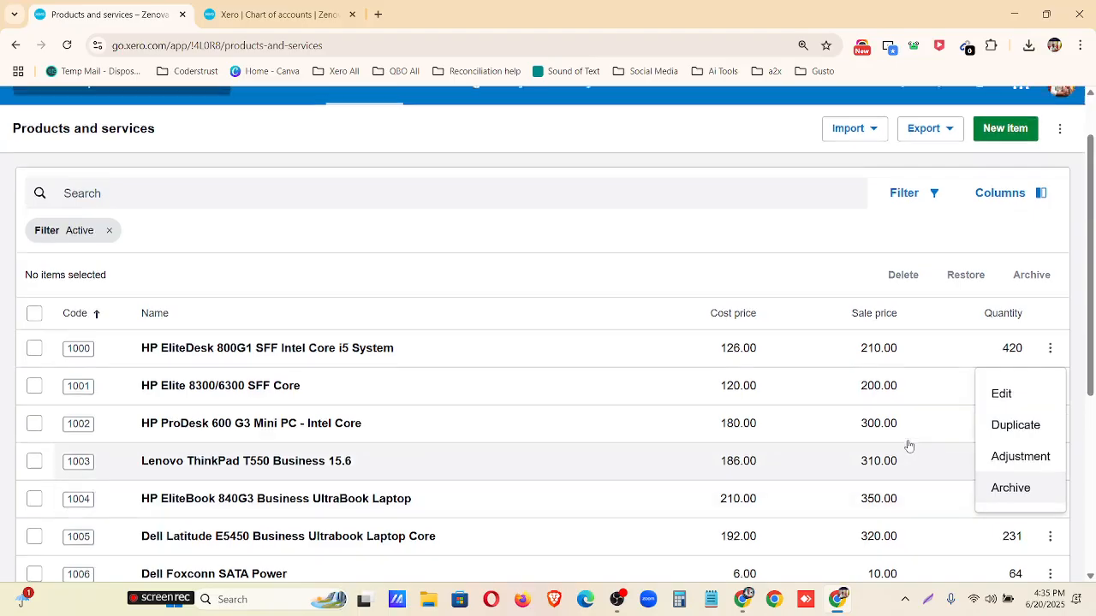
scroll(905, 447, up, 1)
click(894, 305)
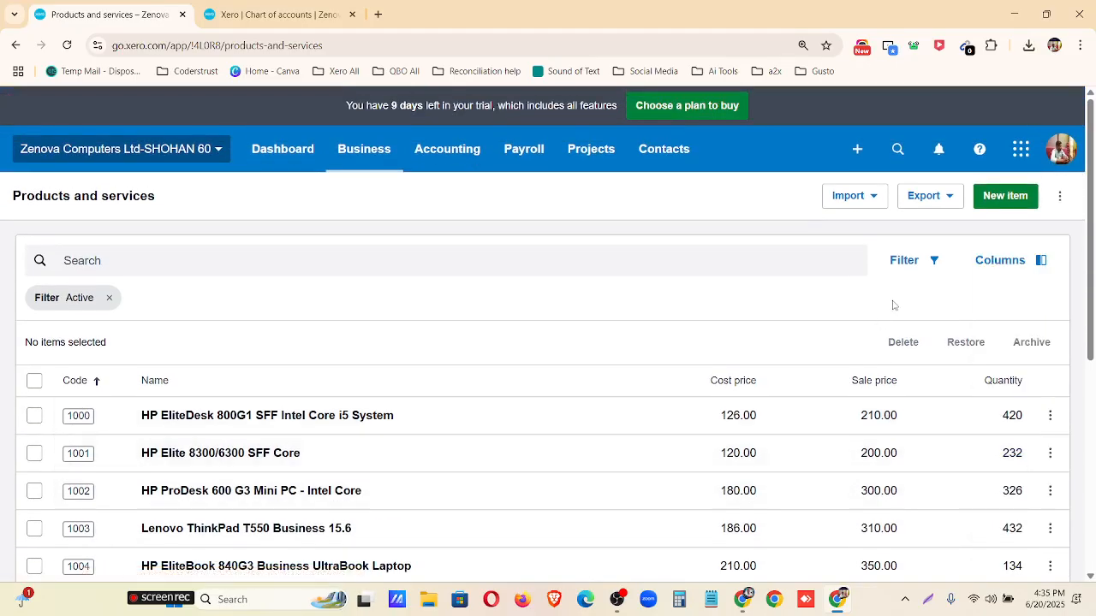
Export the products and services list as a PDF and open the downloaded file.
click(944, 201)
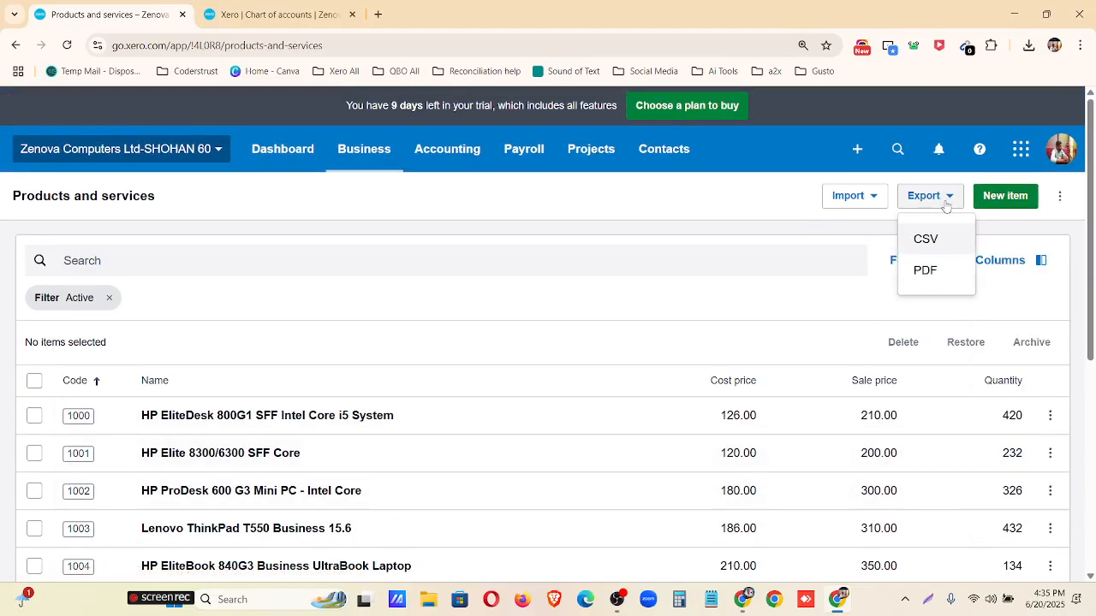
click(926, 270)
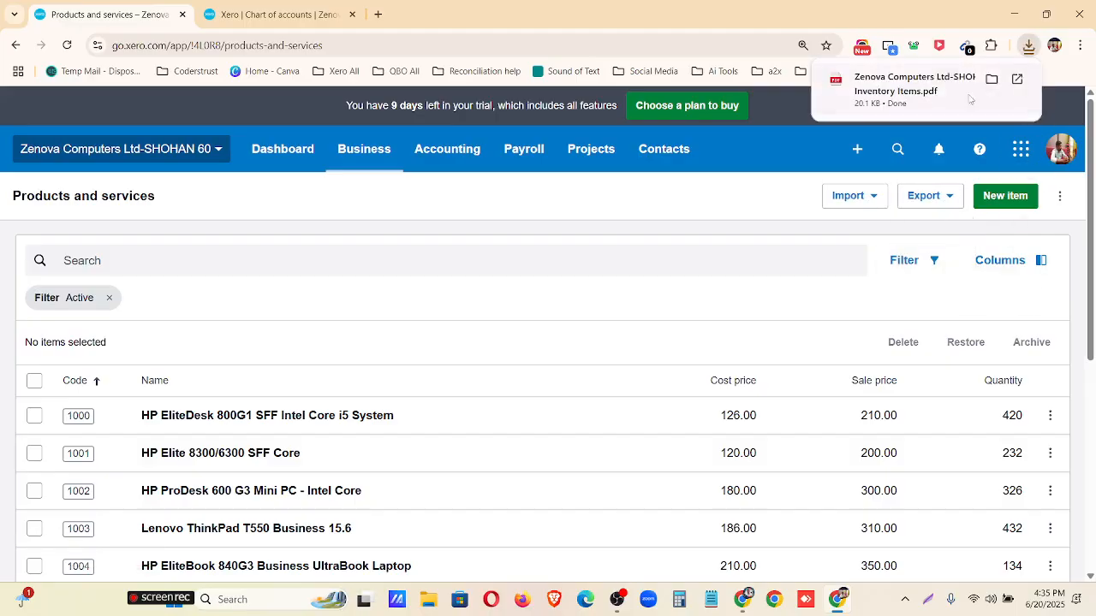
click(925, 87)
Examine the tracked and untracked sections of the Inventory Item Summary PDF, including their opening balance rows and item names.
scroll(634, 258, down, 1)
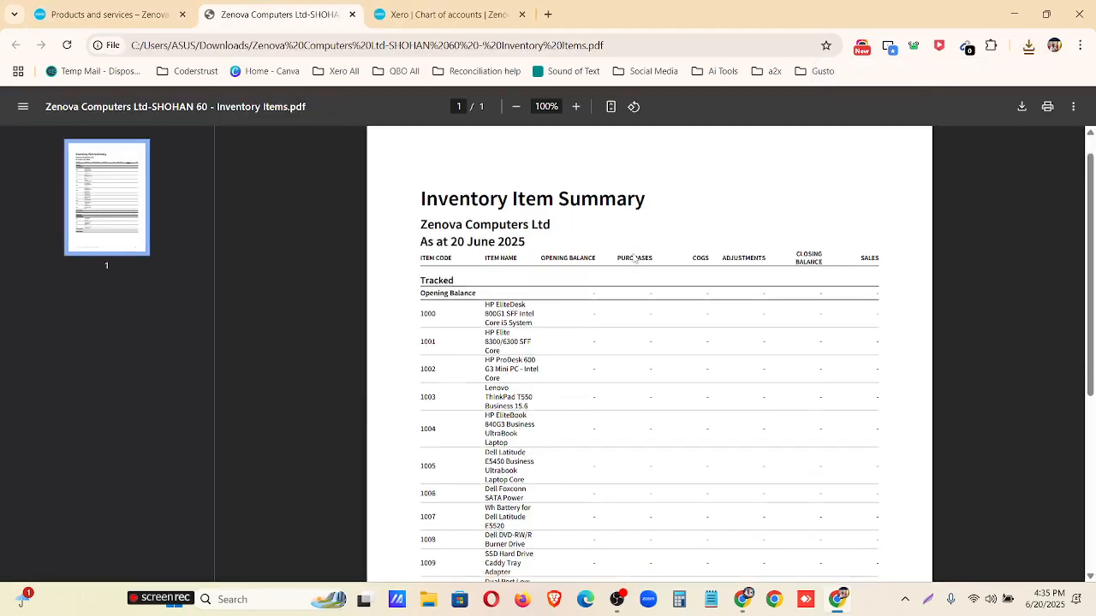
scroll(633, 258, down, 3)
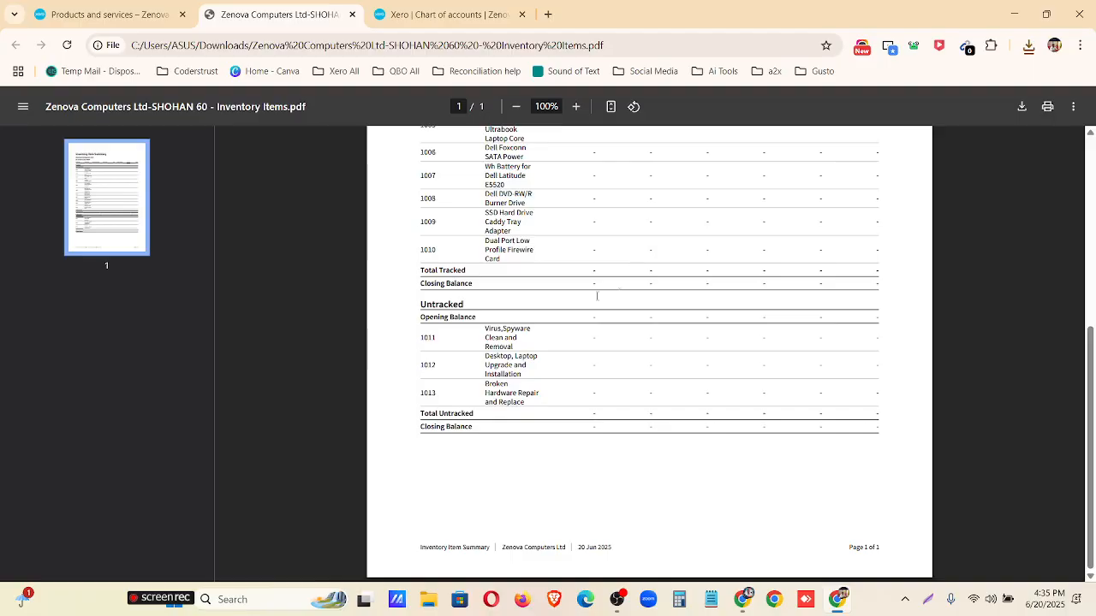
scroll(562, 356, up, 4)
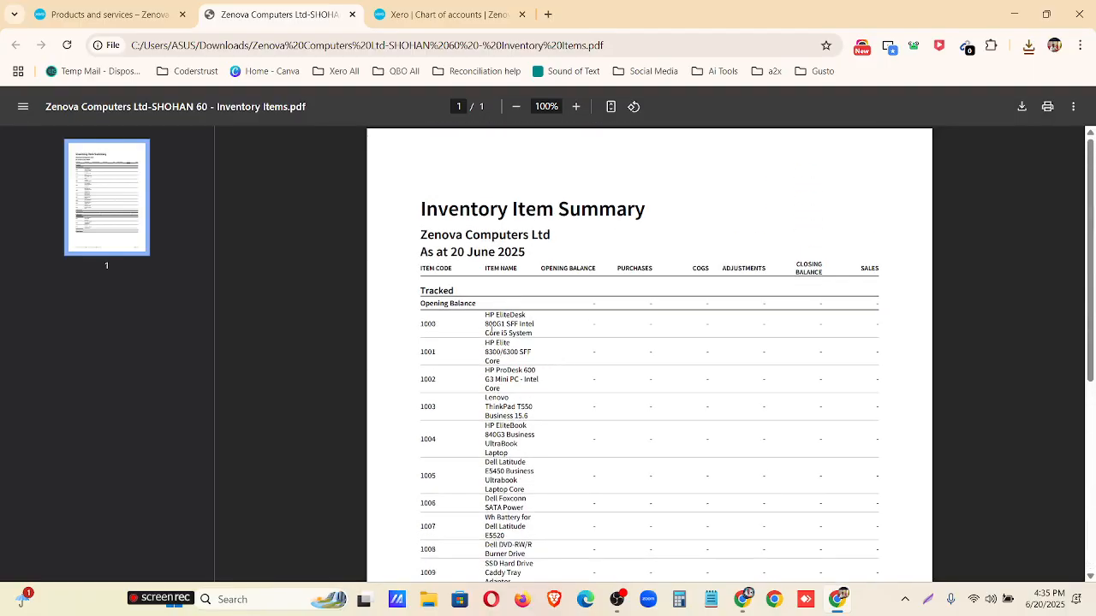
drag(420, 292, 481, 303)
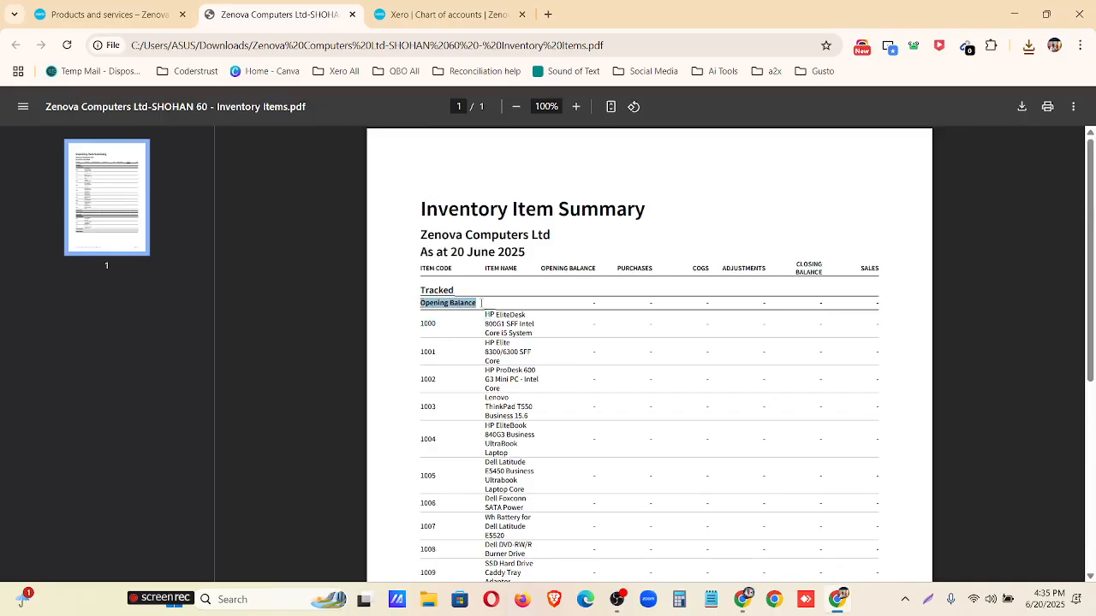
scroll(486, 417, down, 2)
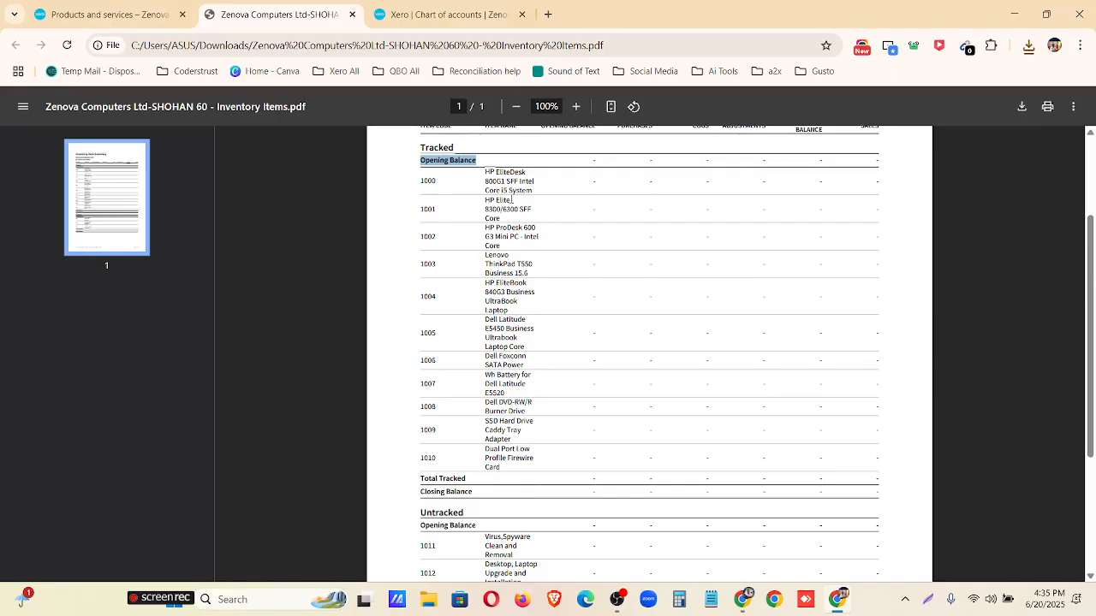
scroll(482, 448, down, 3)
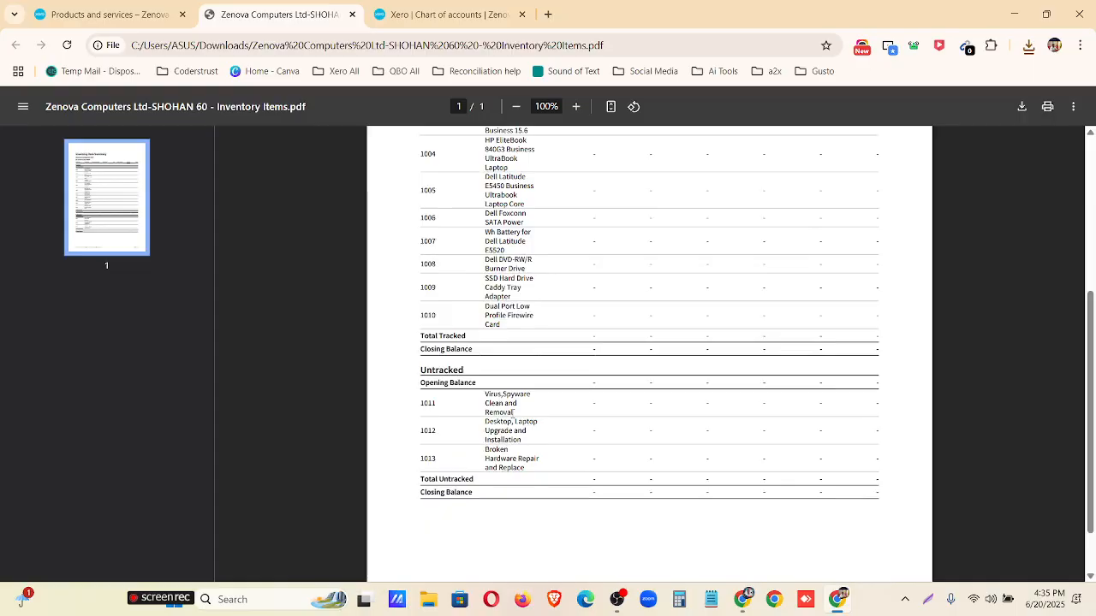
drag(536, 421, 473, 383)
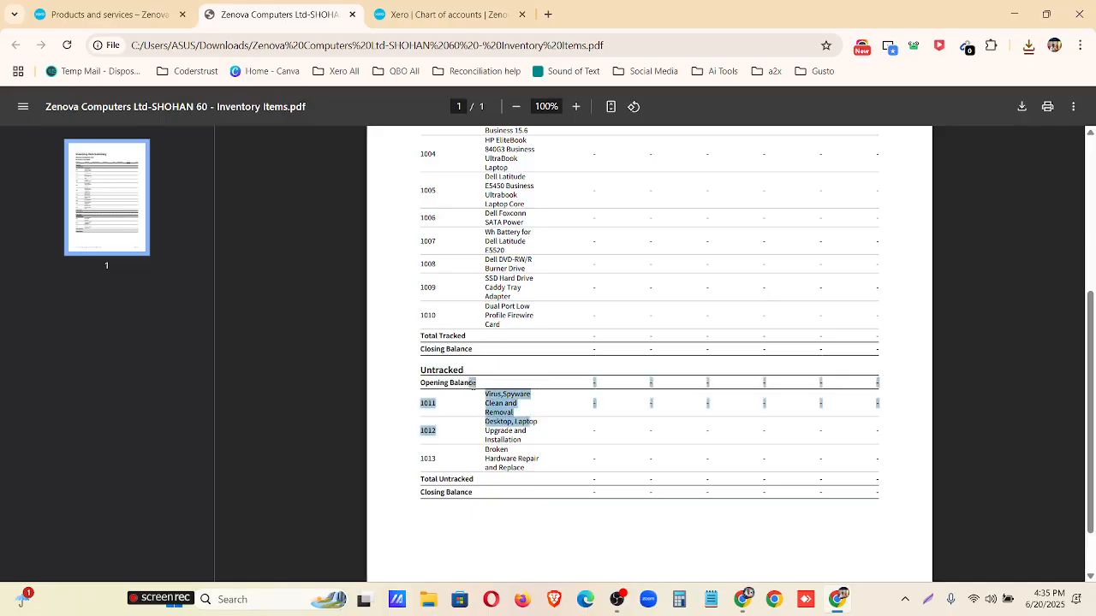
click(541, 463)
drag(536, 463, 484, 396)
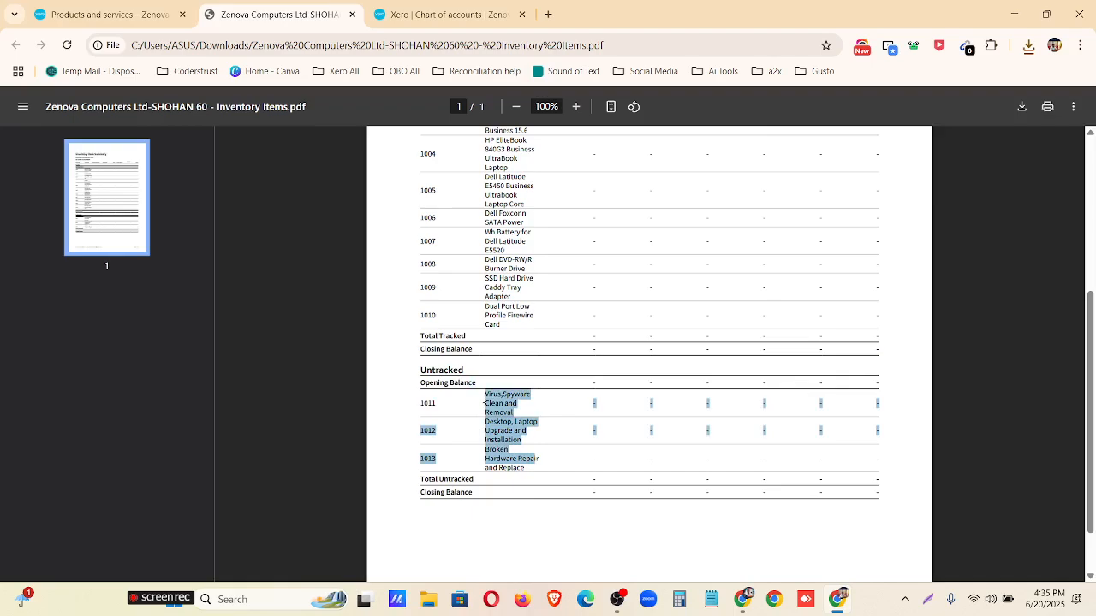
drag(422, 368, 470, 365)
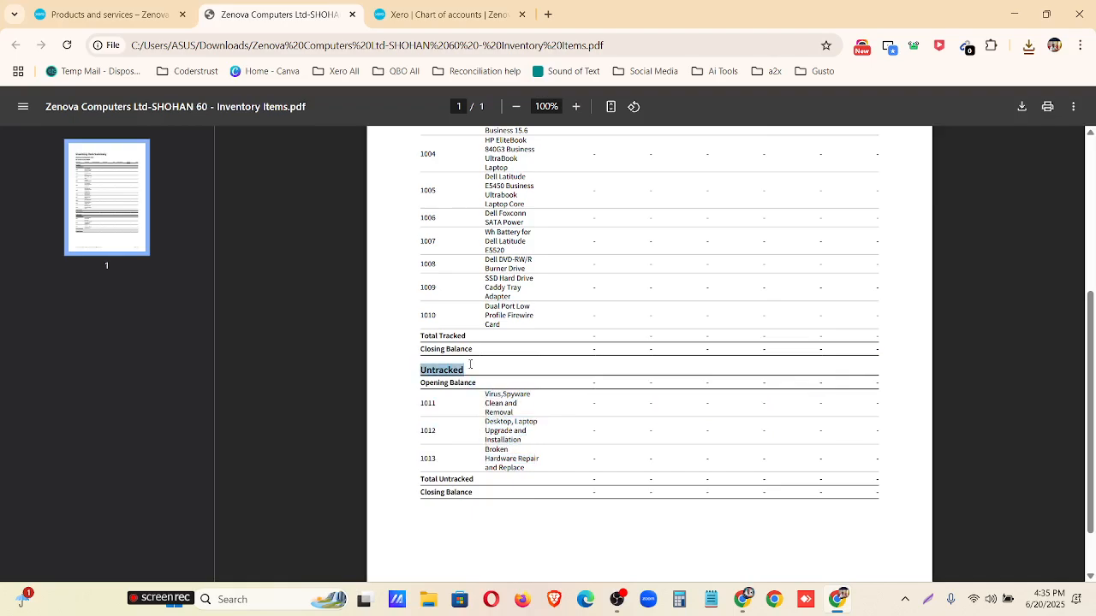
scroll(515, 382, up, 4)
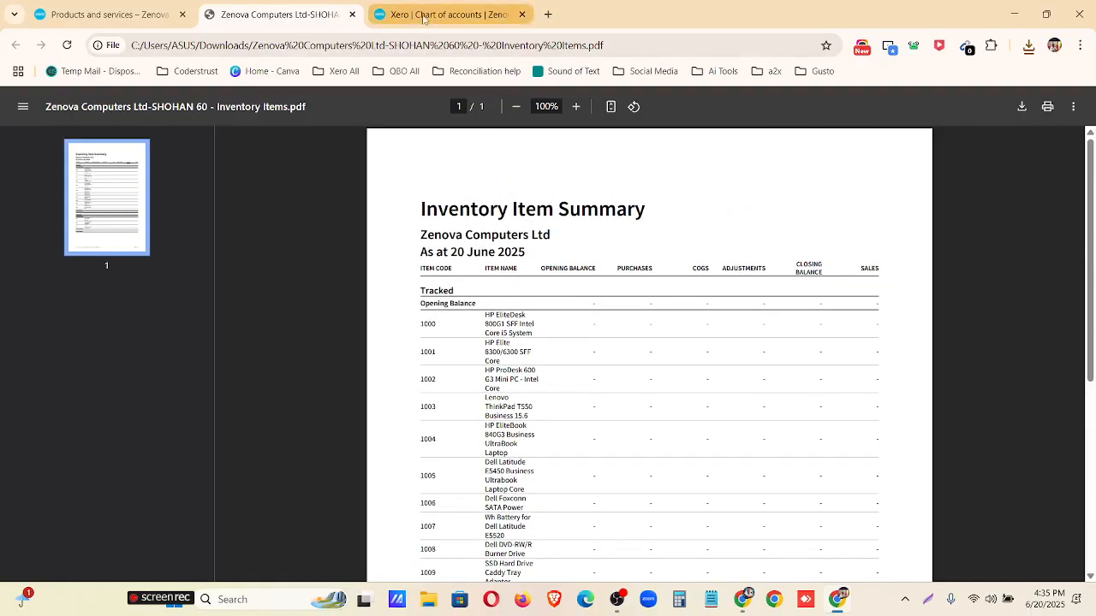
Close the InventoryOpeningBalances.csv preview in Google Drive and switch to the Mentor Assignments document showing the Xero-Assignment-02 tasks.
click(51, 14)
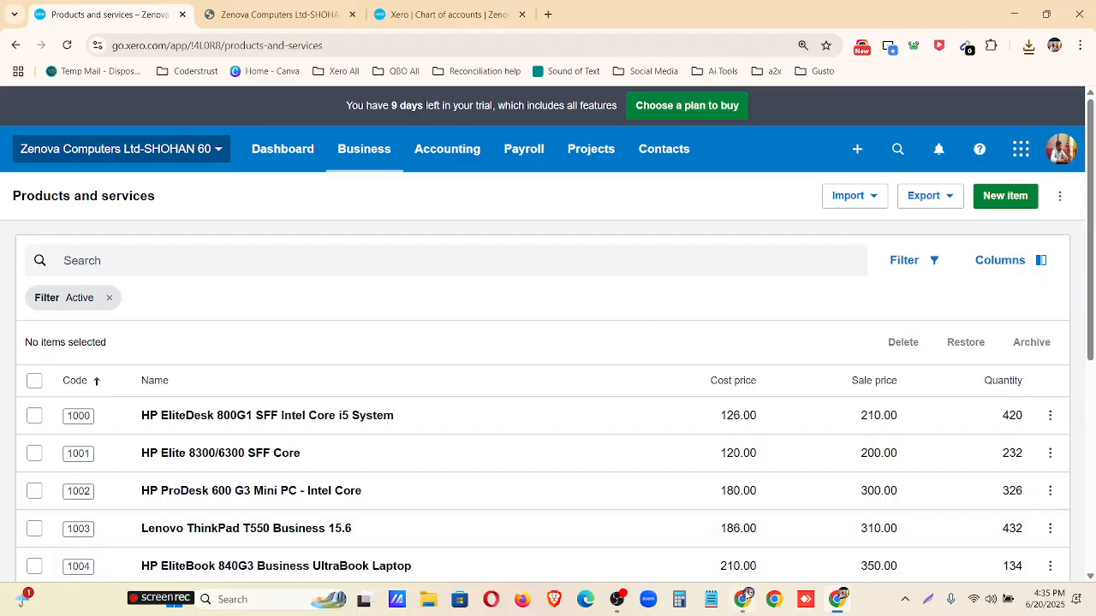
click(745, 604)
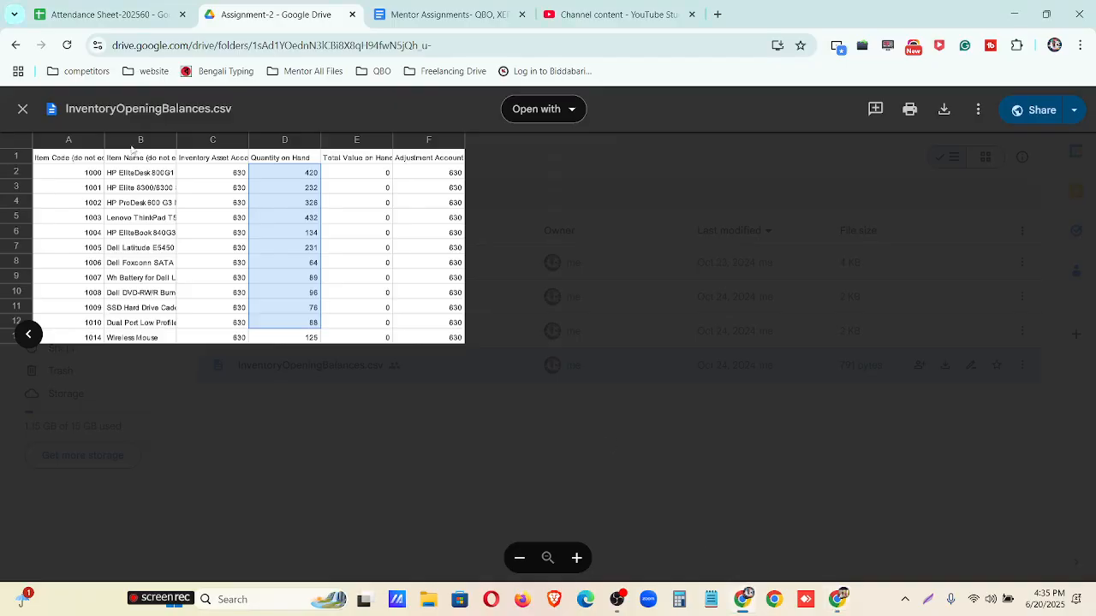
click(23, 112)
click(454, 10)
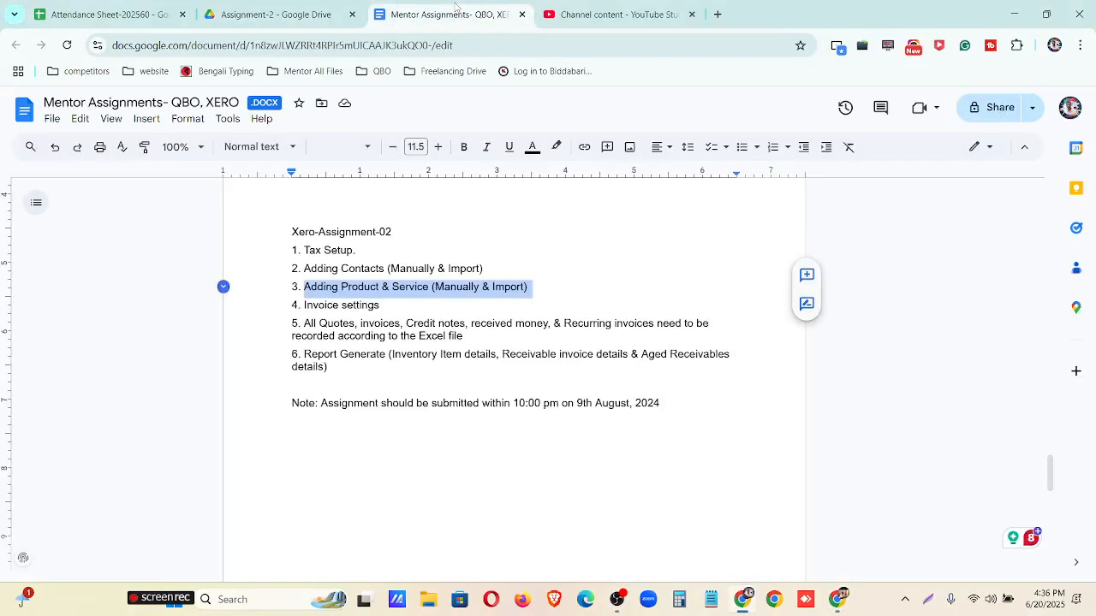
Highlight the Invoice settings task in the assignment document and switch to the Xero dashboard.
drag(383, 305, 304, 305)
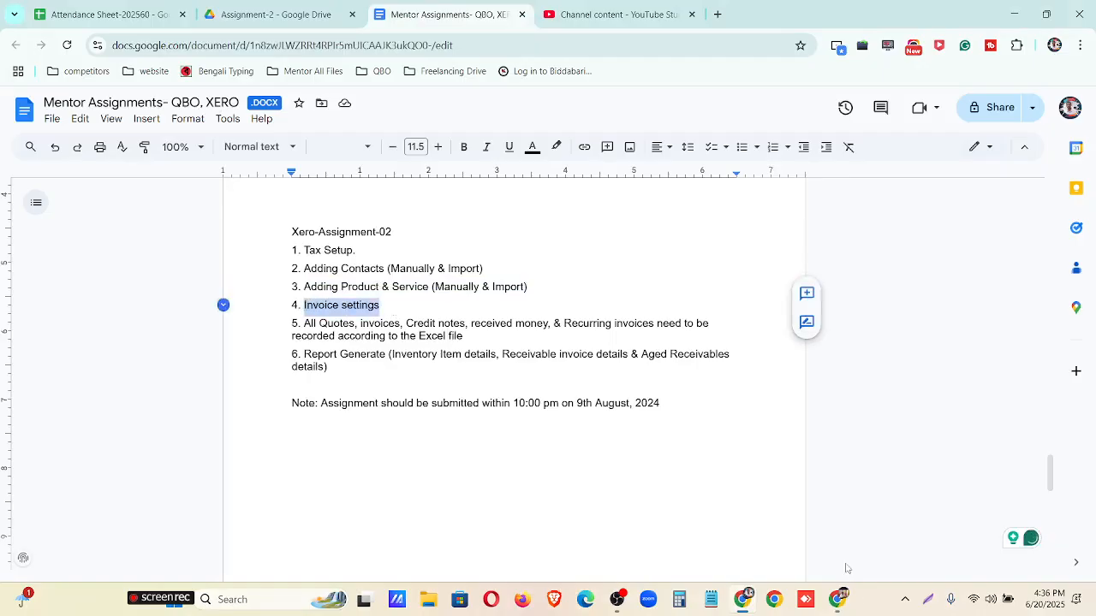
click(838, 600)
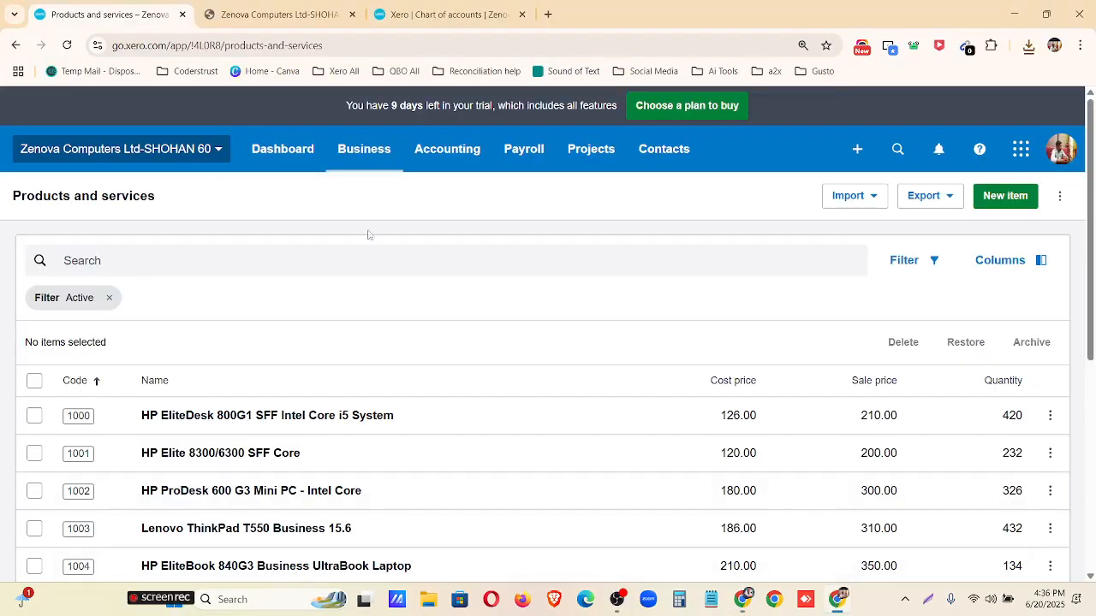
key(ctrl+minus)
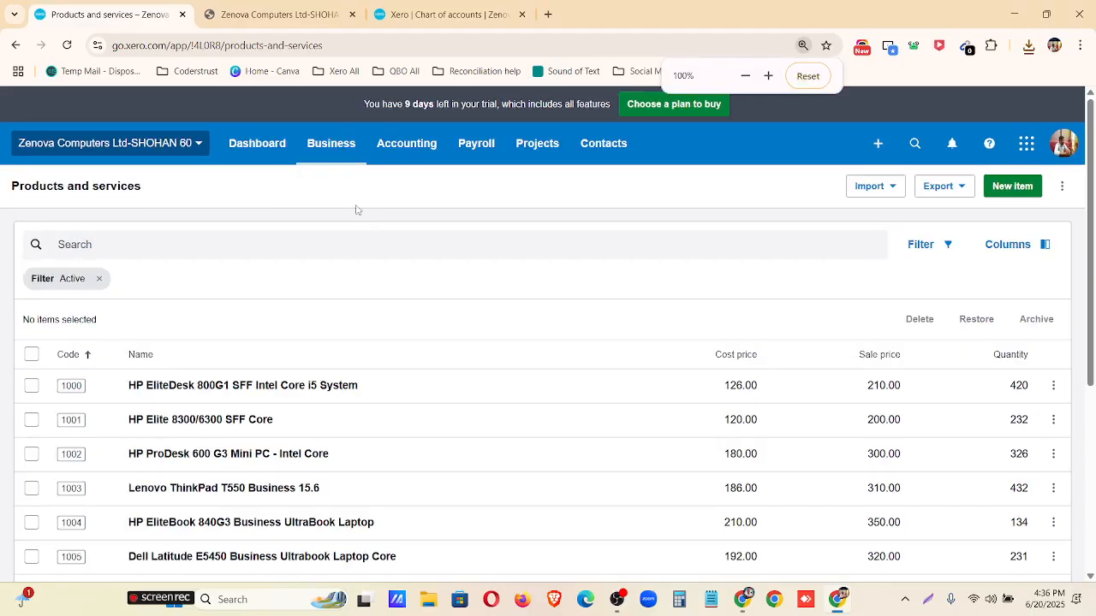
click(265, 152)
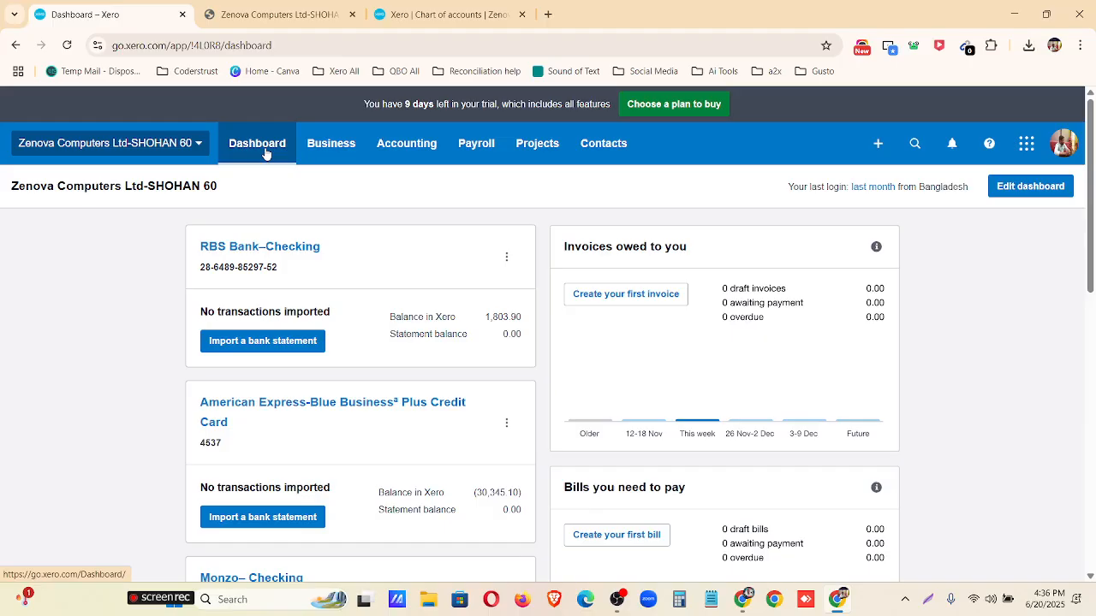
Open the organisation's invoice settings and hide the help banner there.
click(195, 145)
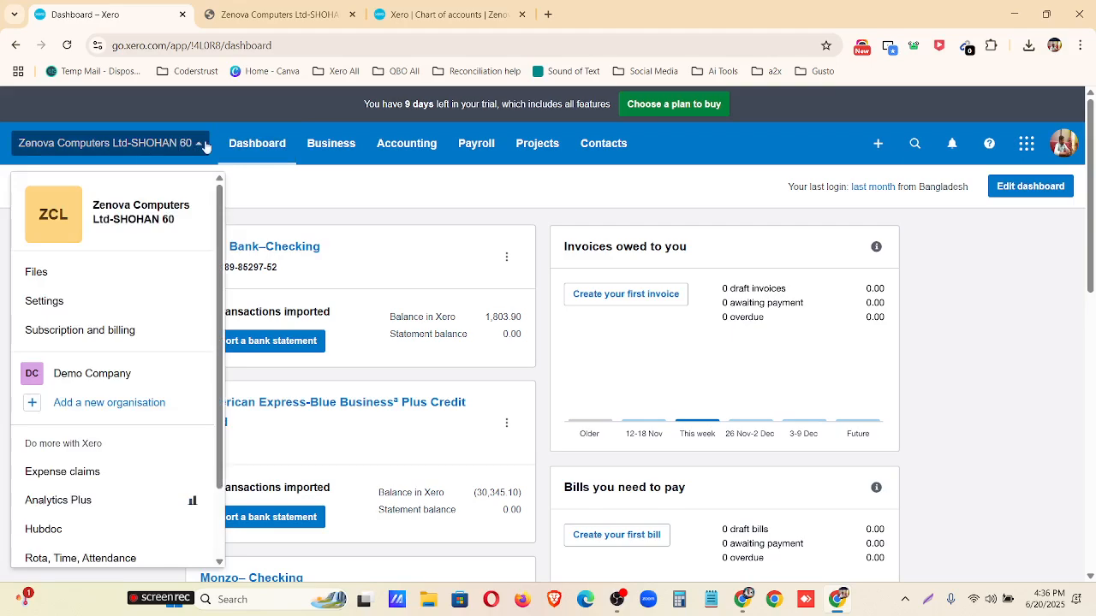
click(113, 301)
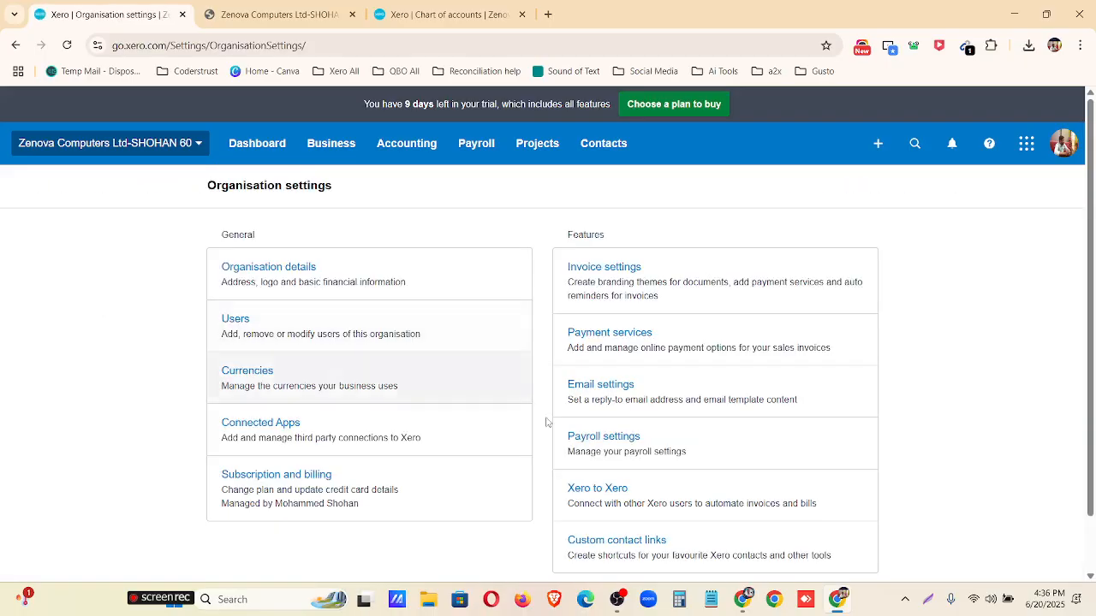
click(677, 280)
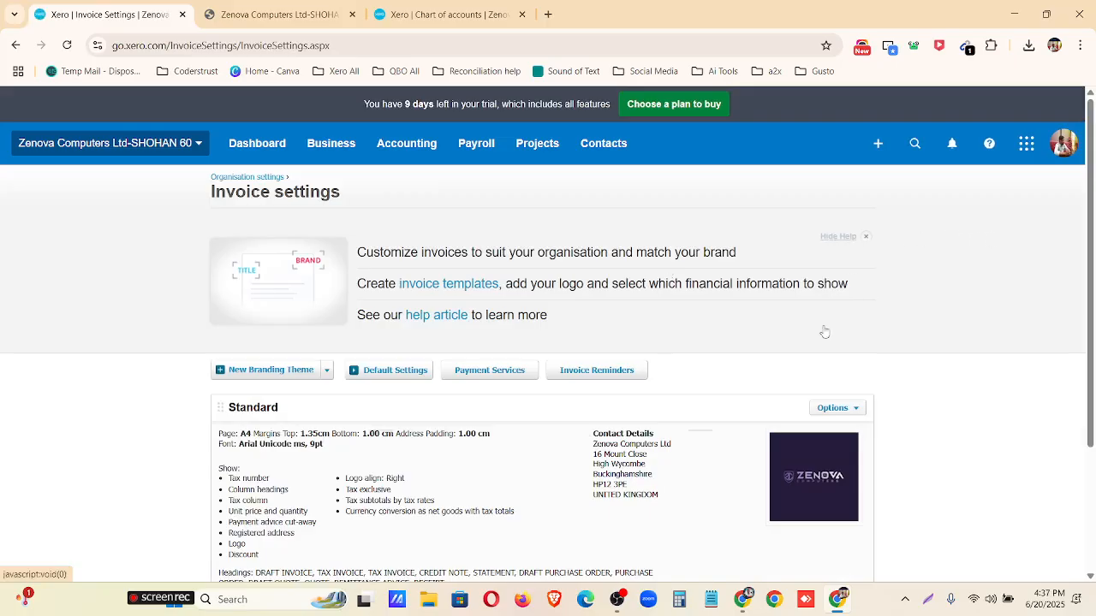
click(865, 237)
drag(220, 262, 187, 267)
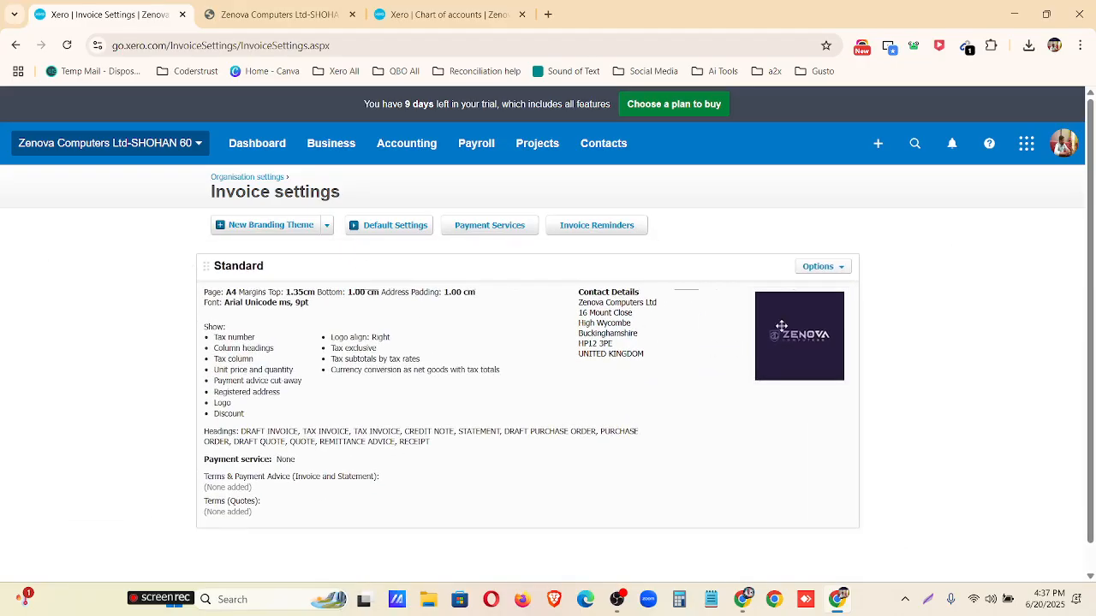
Preview the Standard branding theme's tax invoice from header to footer in both desktop and mobile layouts.
click(859, 265)
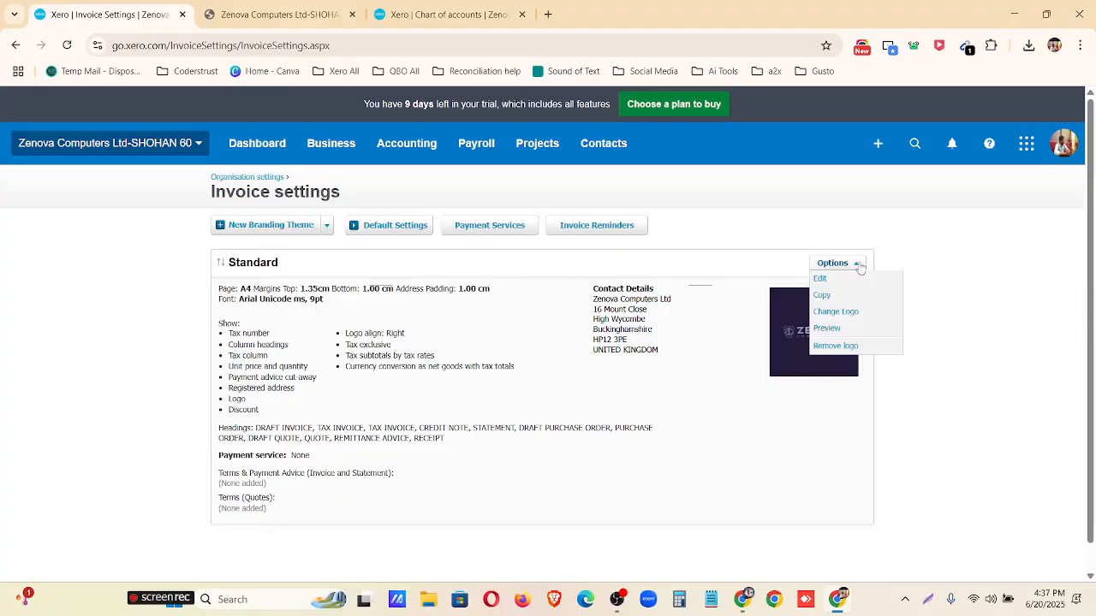
click(826, 331)
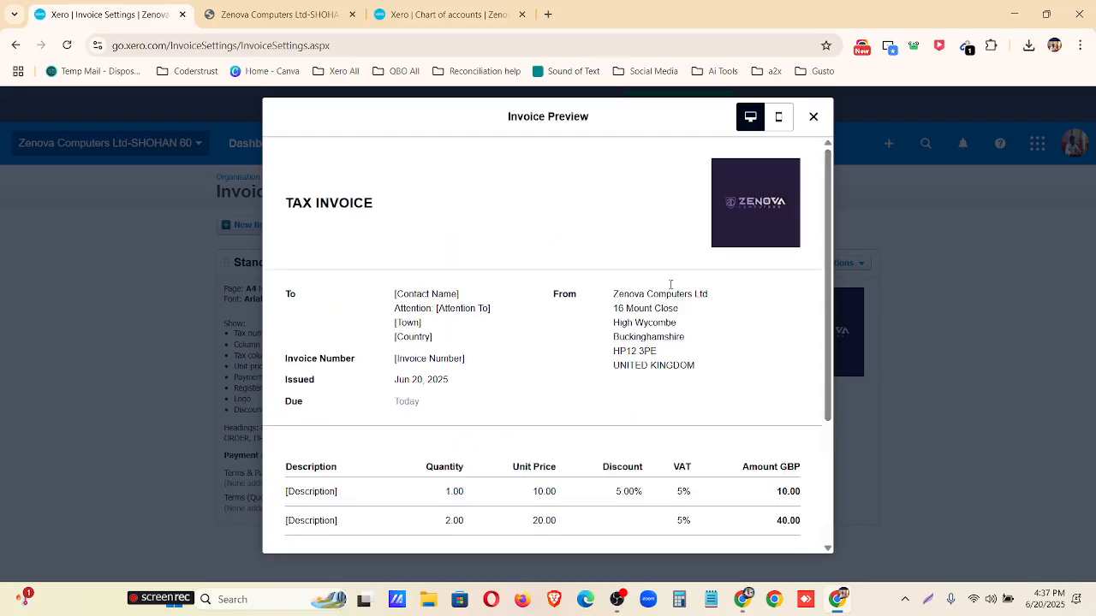
scroll(655, 202, down, 3)
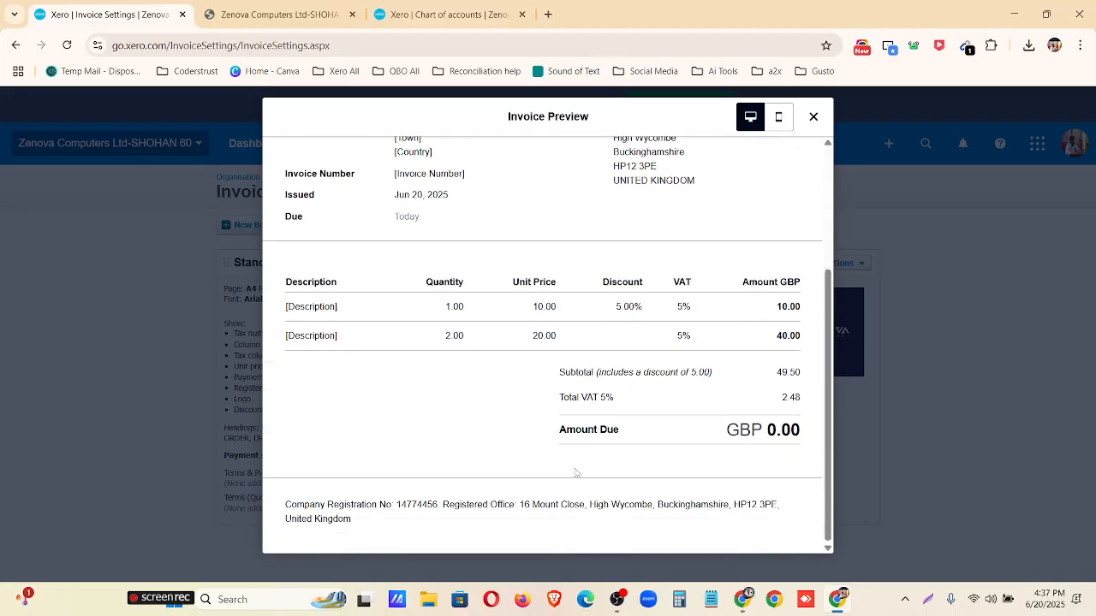
scroll(575, 472, up, 3)
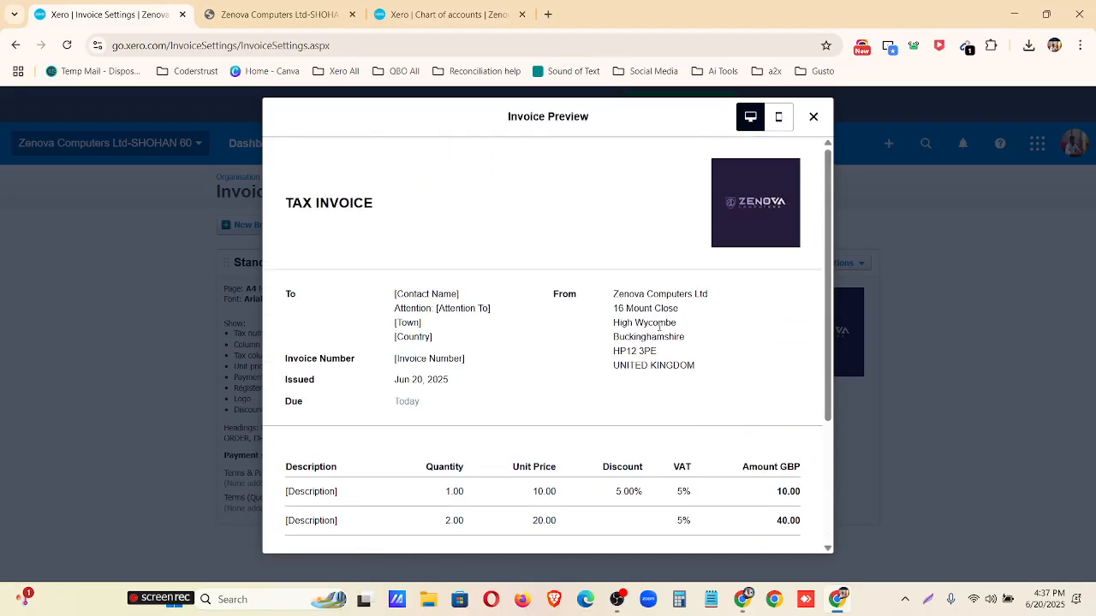
scroll(574, 304, down, 5)
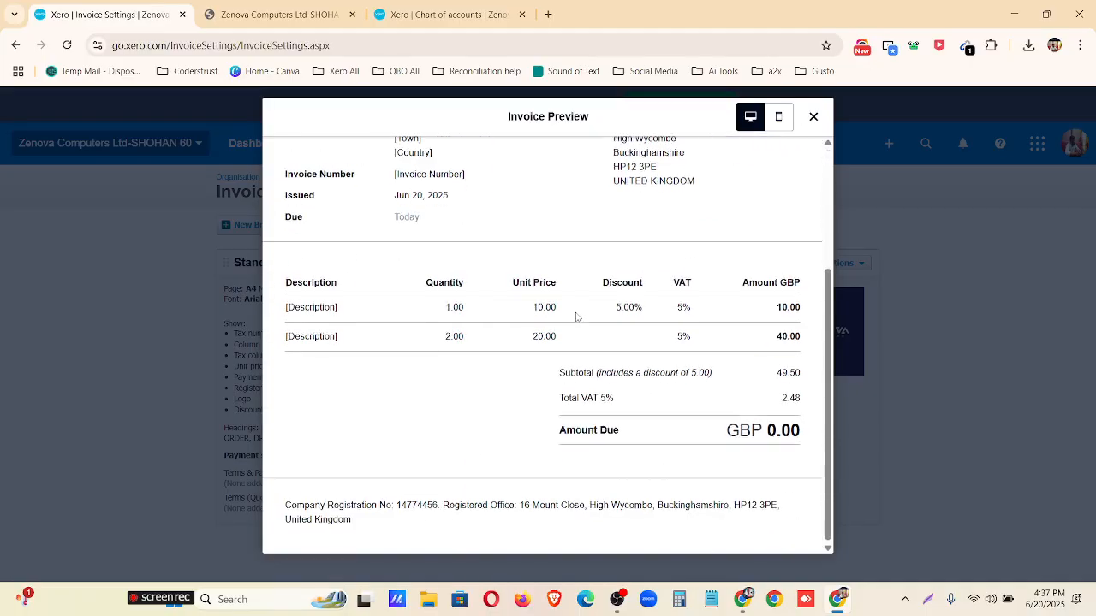
click(778, 117)
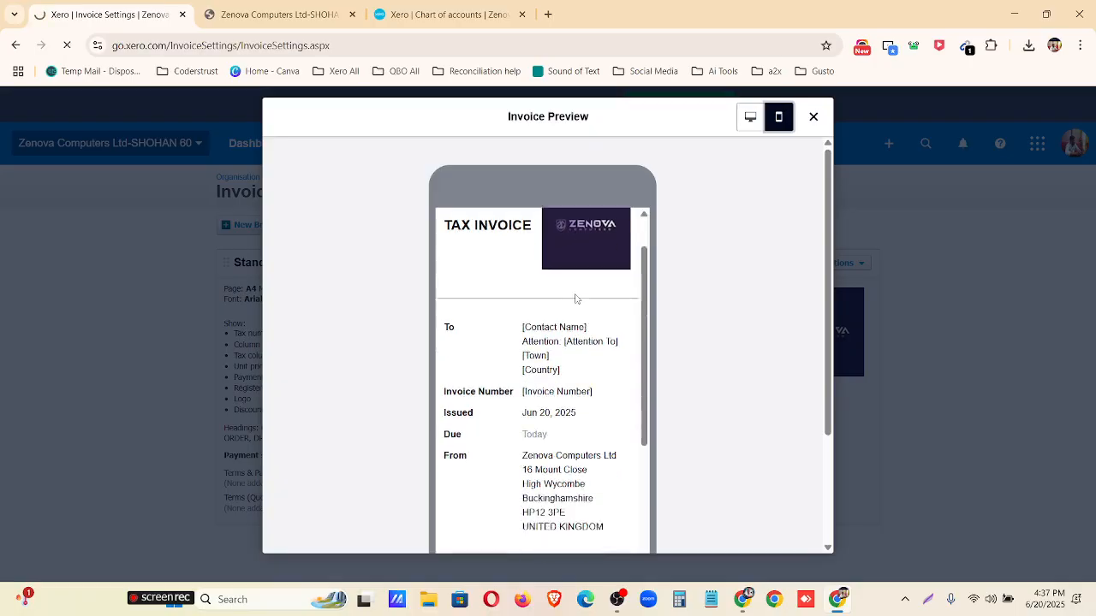
scroll(578, 302, down, 5)
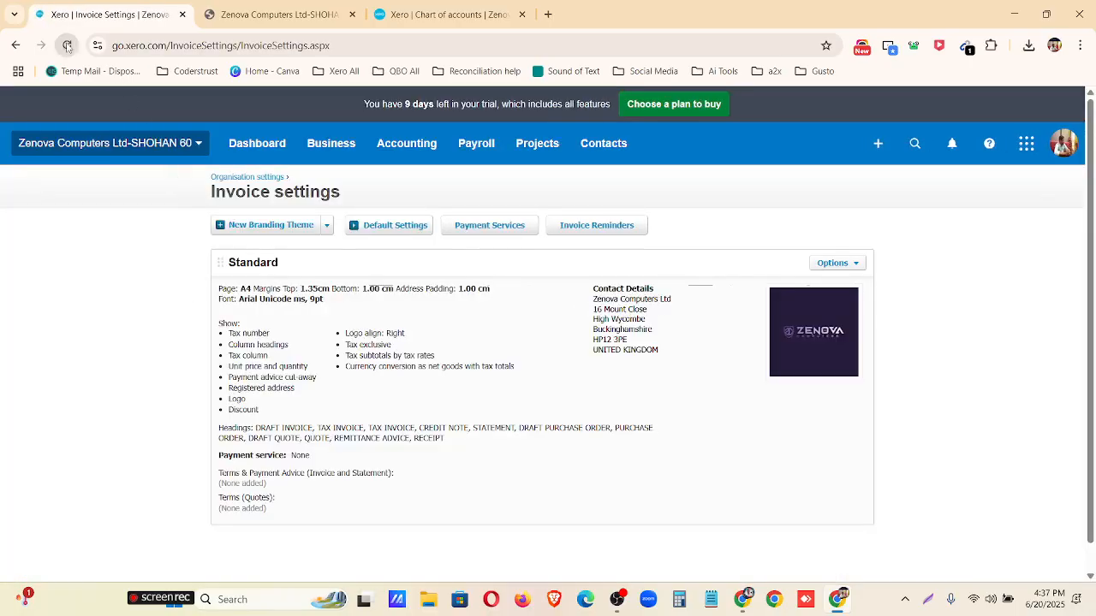
Open the Standard branding theme for editing, examine its settings and close it without saving.
click(857, 265)
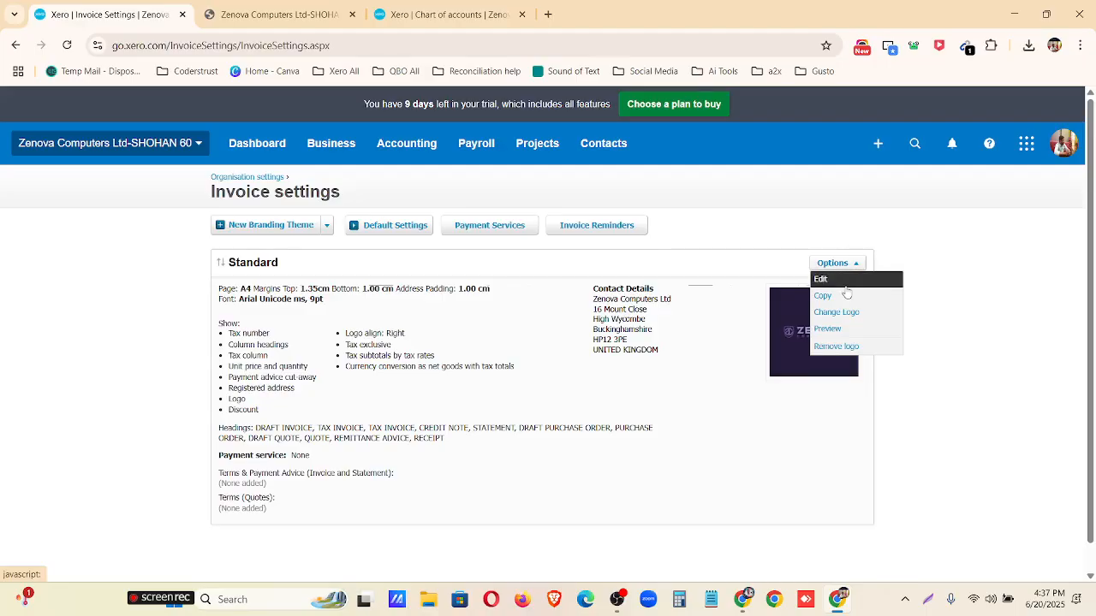
click(844, 288)
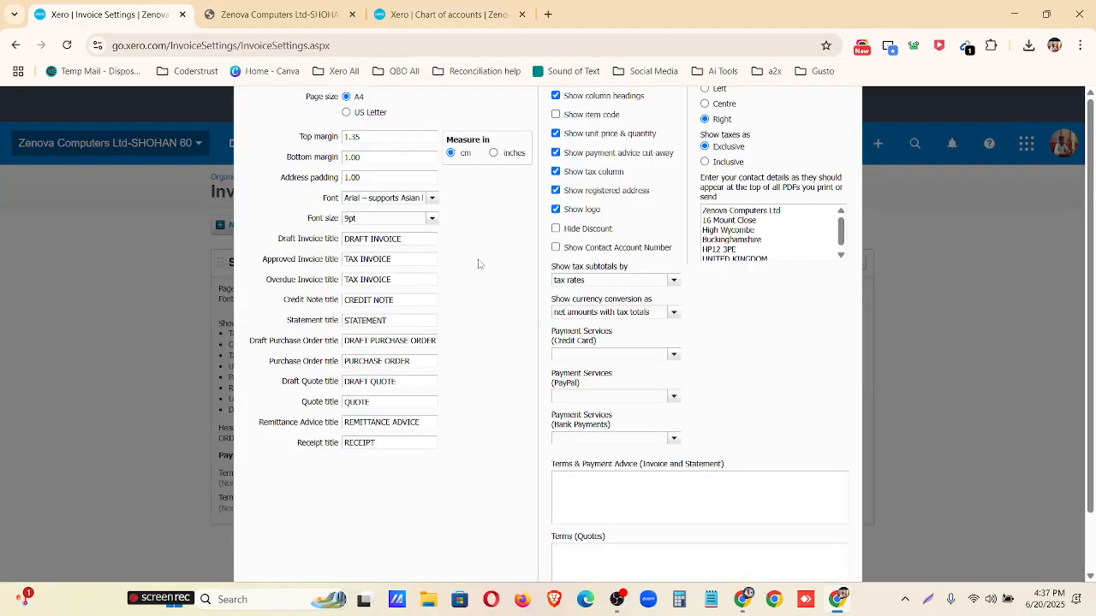
scroll(538, 296, down, 1)
scroll(643, 350, up, 1)
key(ctrl+minus)
key(ctrl+minus)
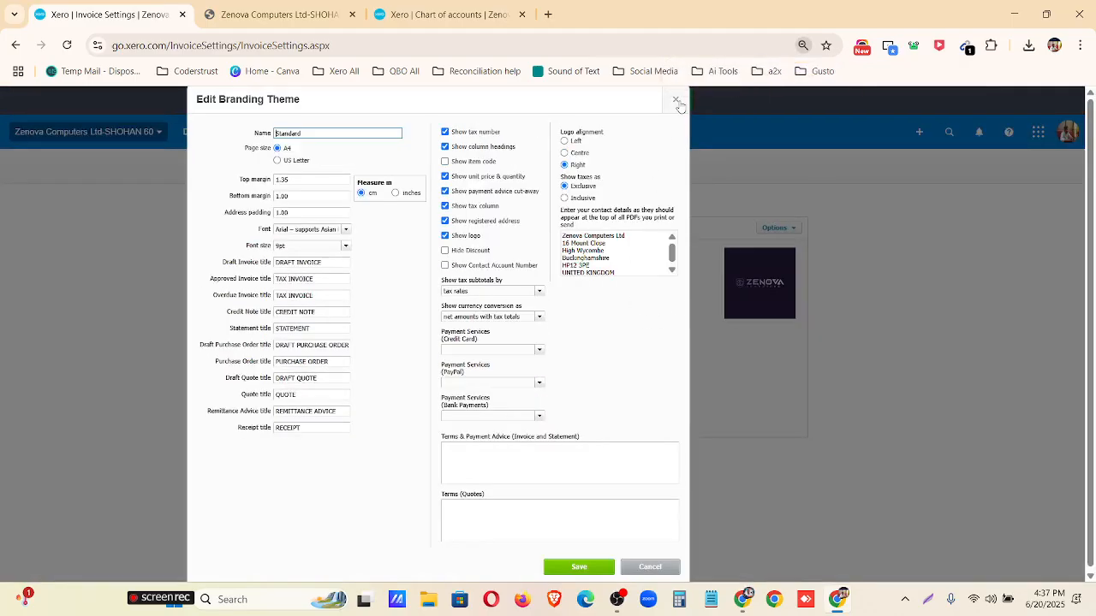
click(676, 101)
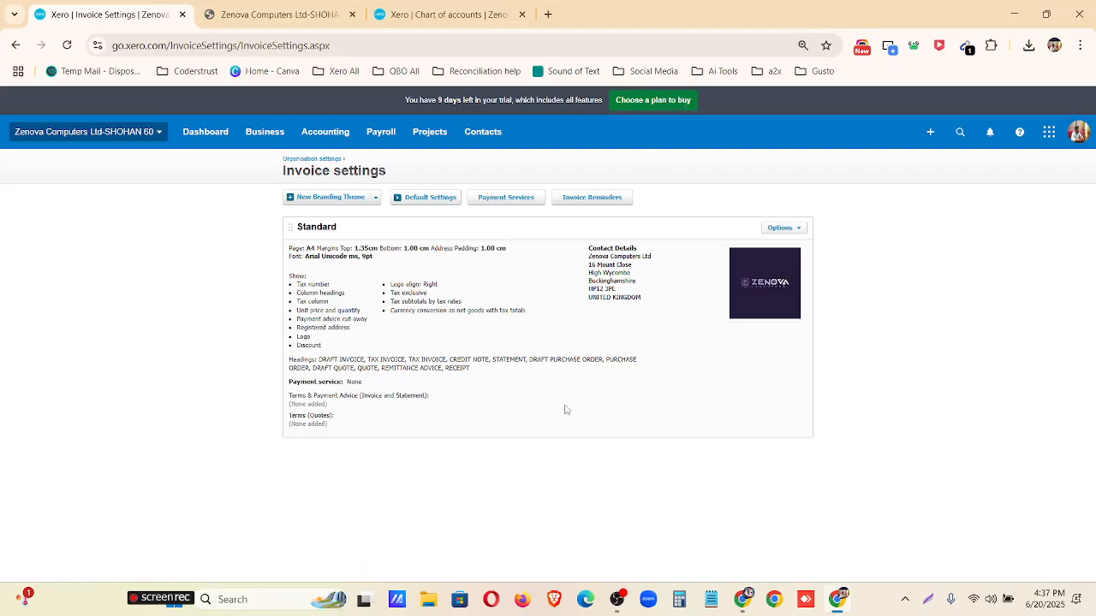
key(ctrl+plus)
key(ctrl+plus)
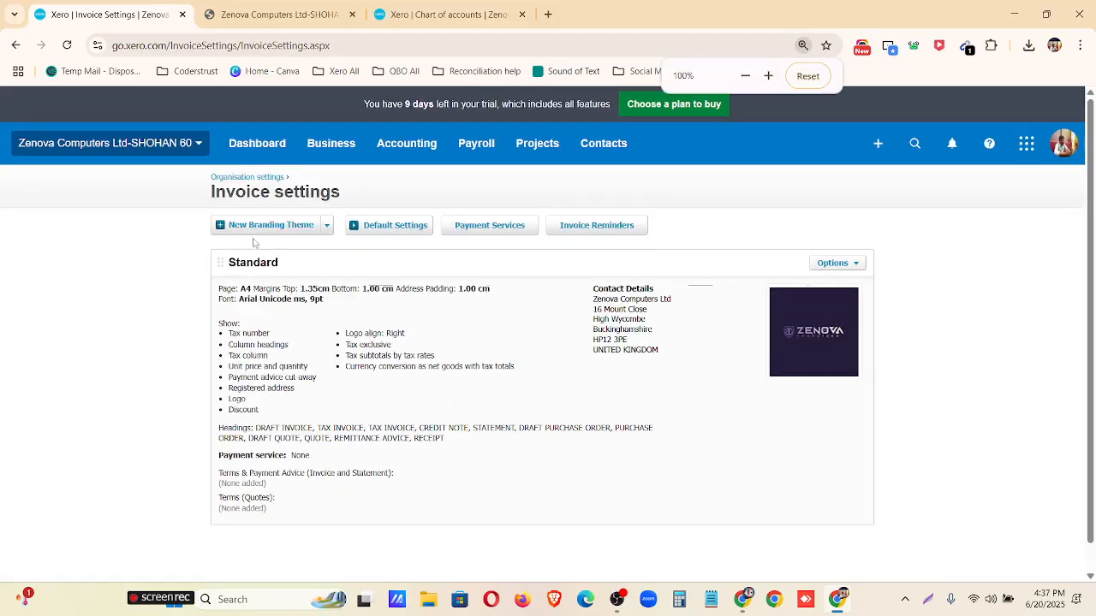
click(260, 225)
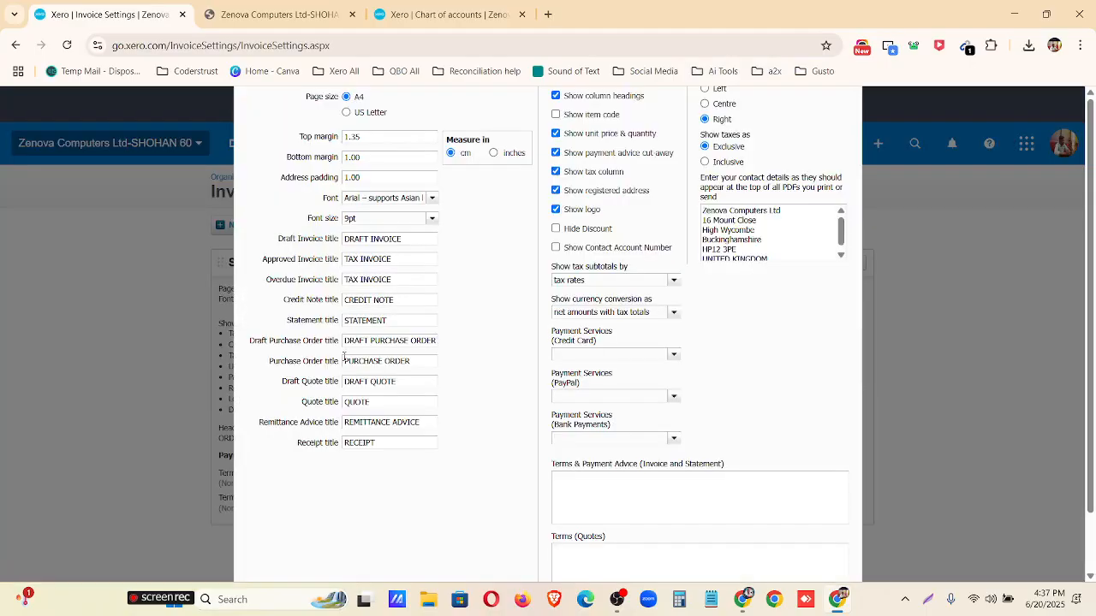
scroll(343, 357, down, 1)
scroll(343, 357, up, 1)
key(ctrl+minus)
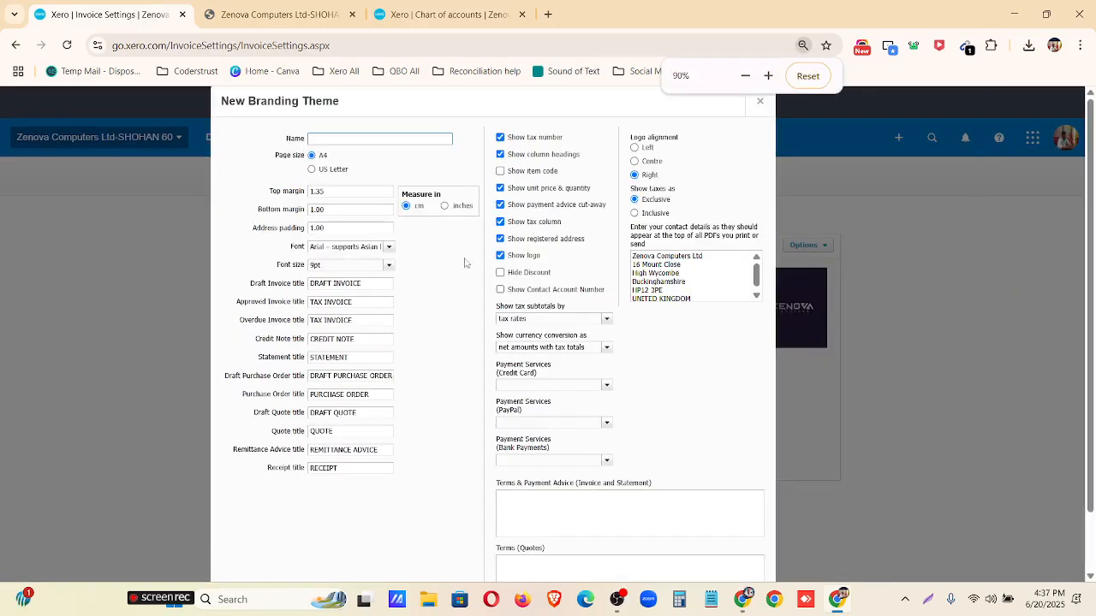
click(338, 138)
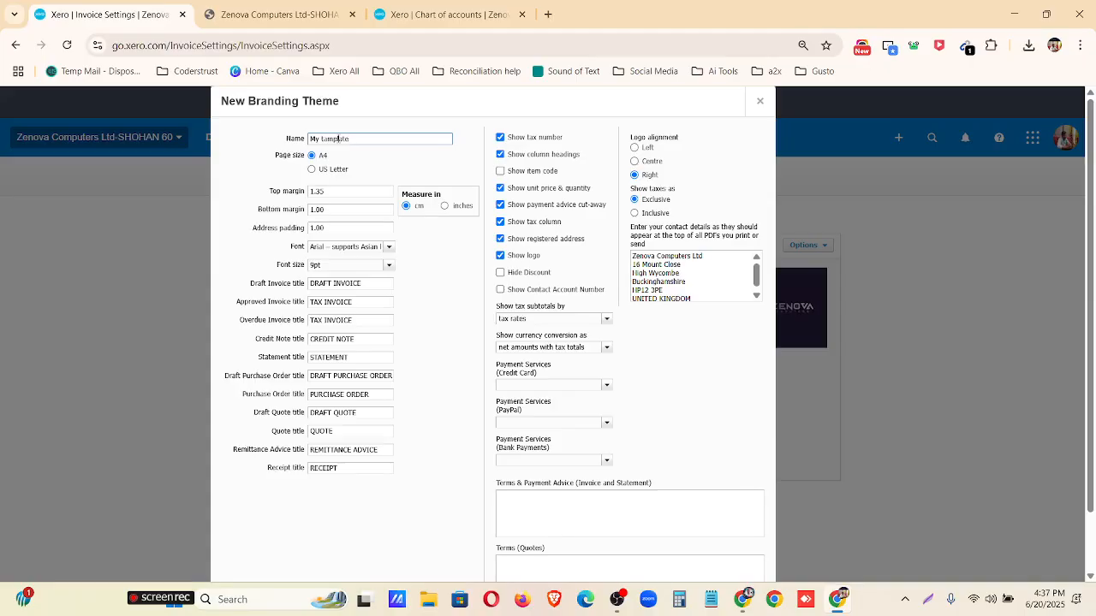
ctrl+scroll(447, 250, up, 2)
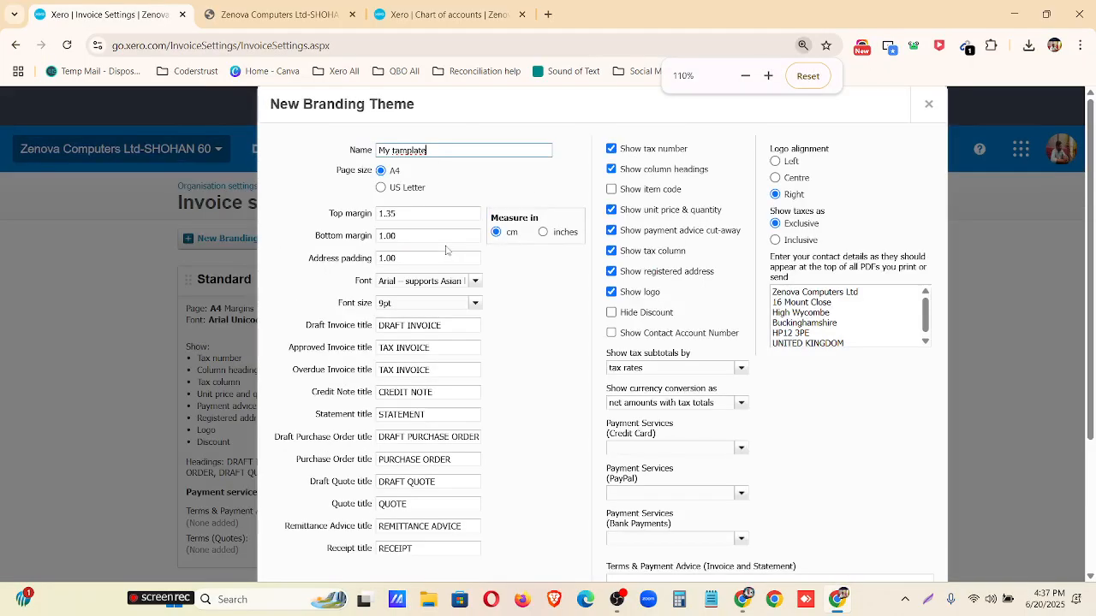
click(811, 79)
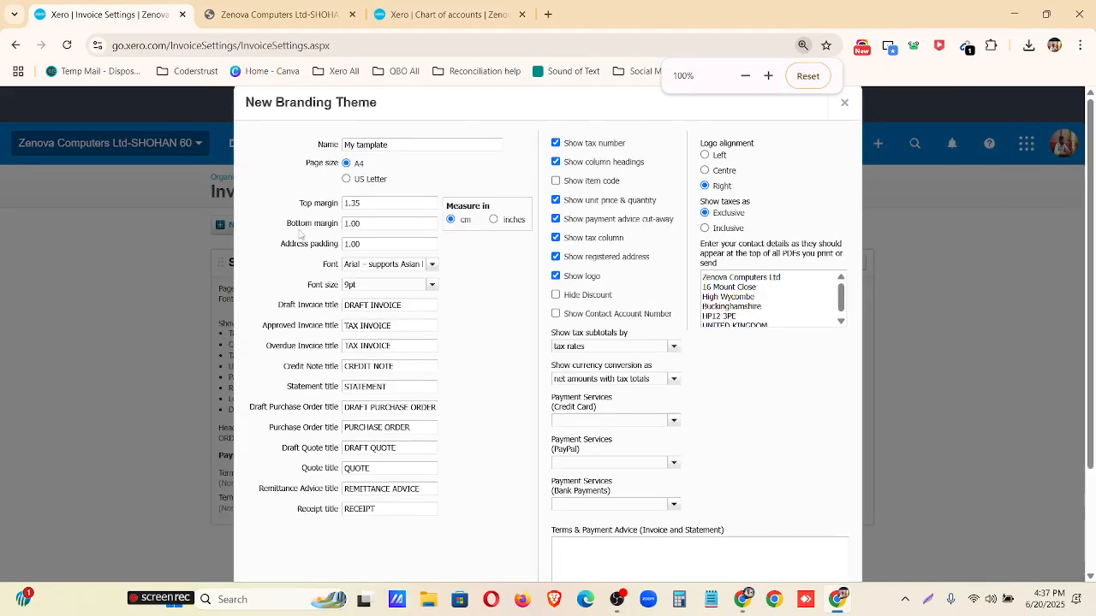
scroll(334, 210, down, 1)
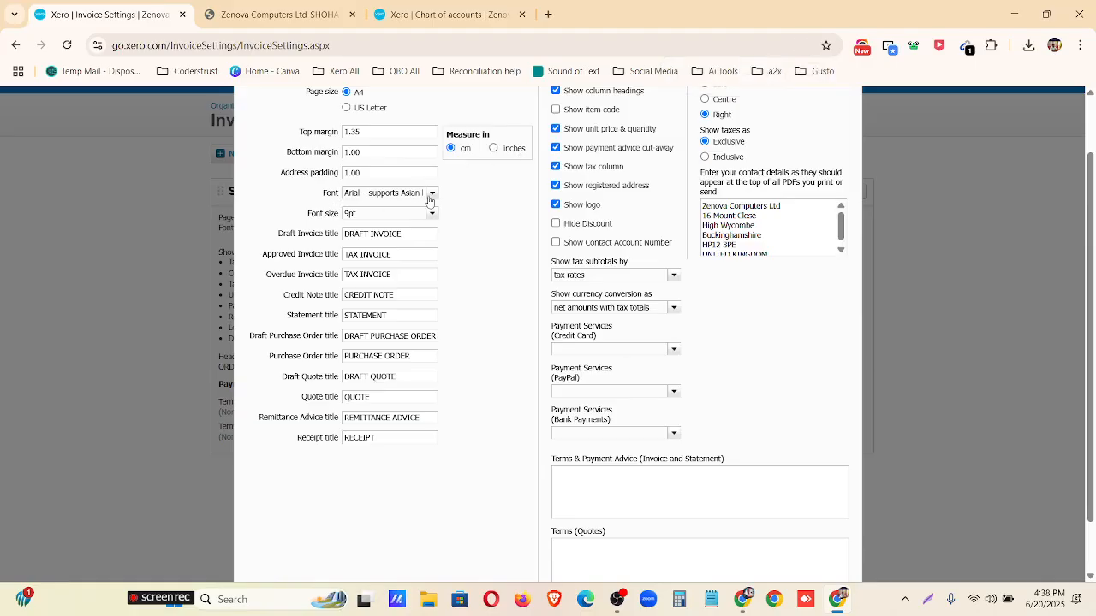
triple_click(390, 192)
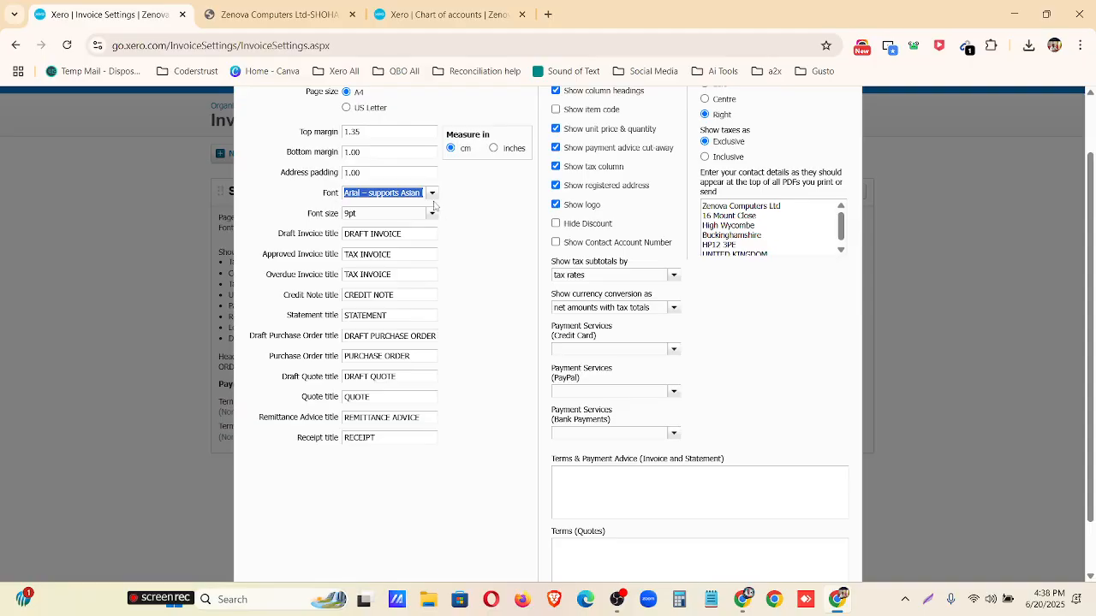
click(432, 197)
double_click(431, 197)
click(474, 199)
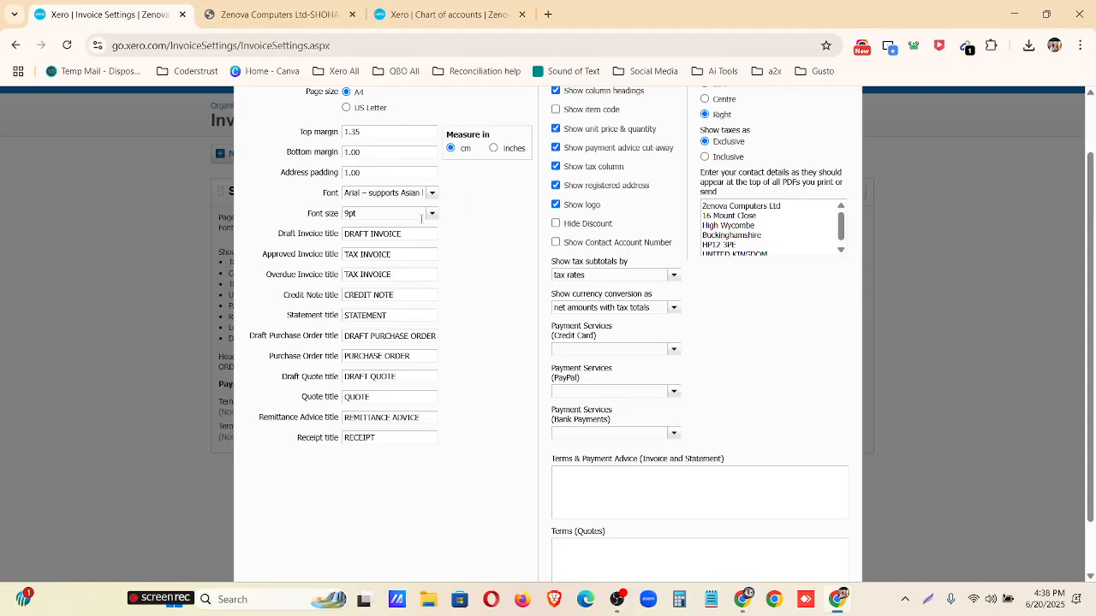
scroll(149, 214, up, 2)
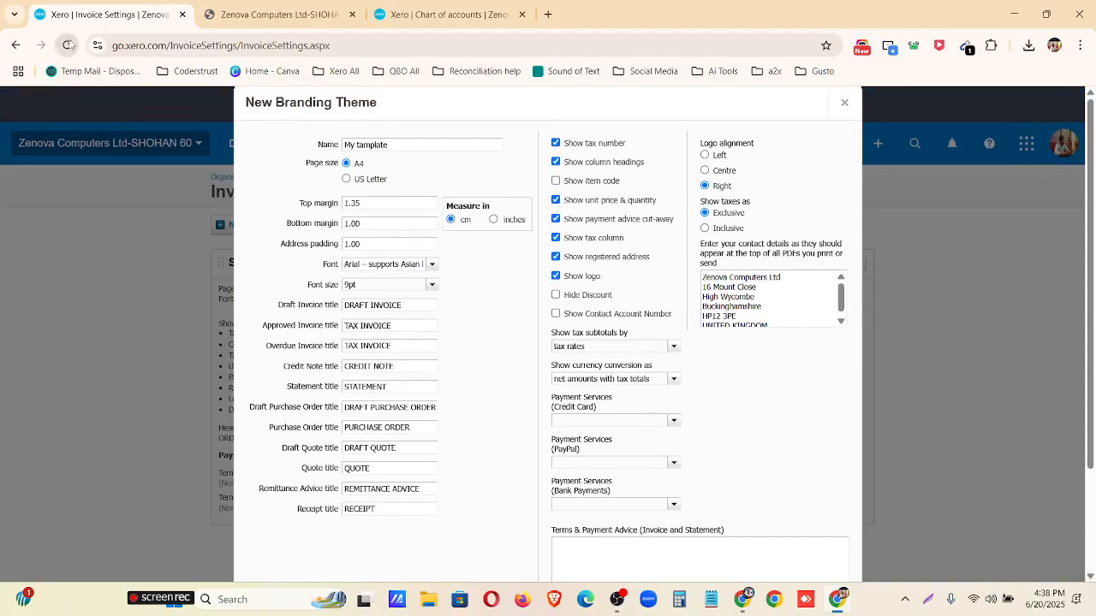
click(68, 44)
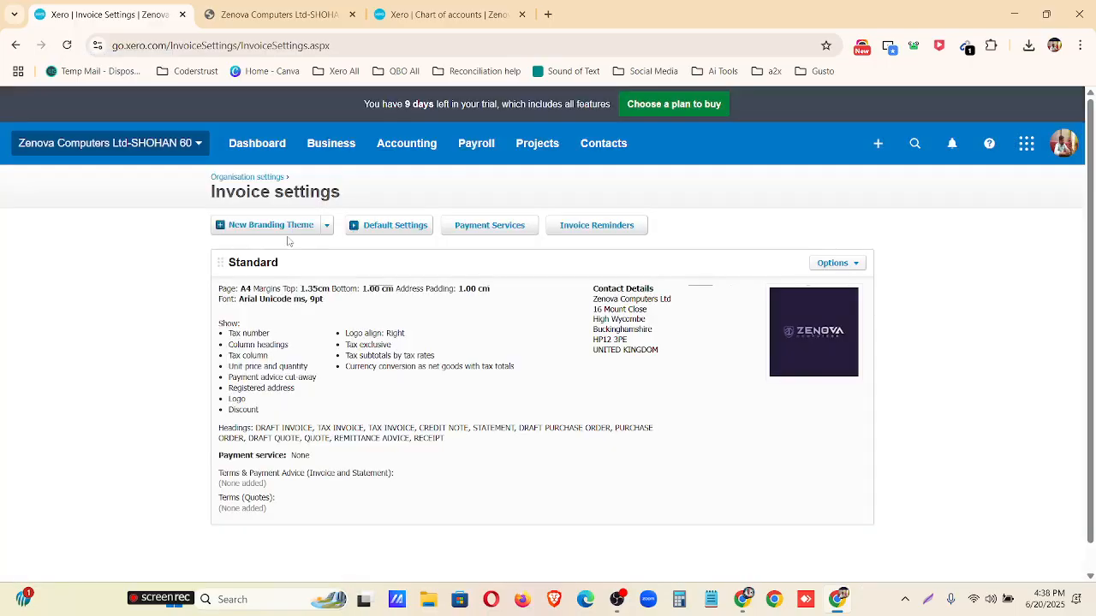
Start a new branding theme and name it "My tamplate".
click(286, 233)
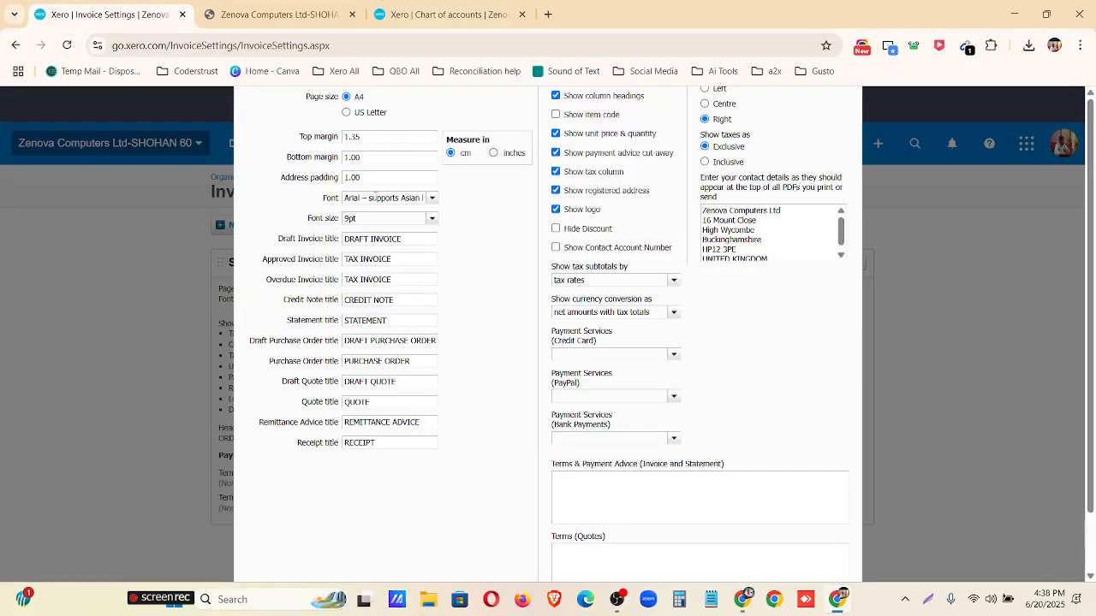
key(ctrl+minus)
key(ctrl+minus)
key(ctrl+minus)
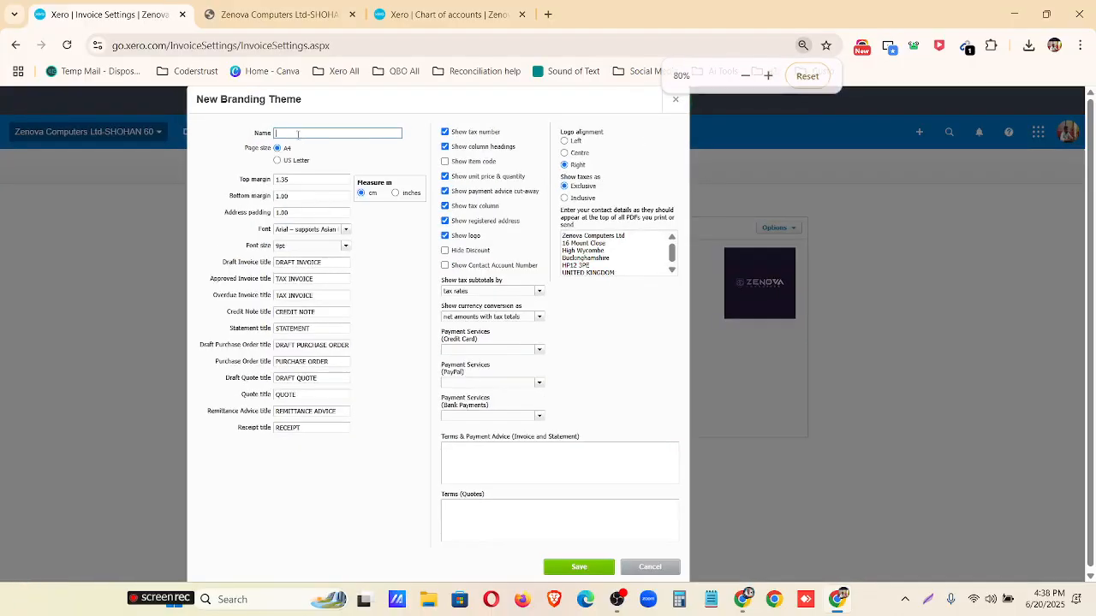
text(My template)
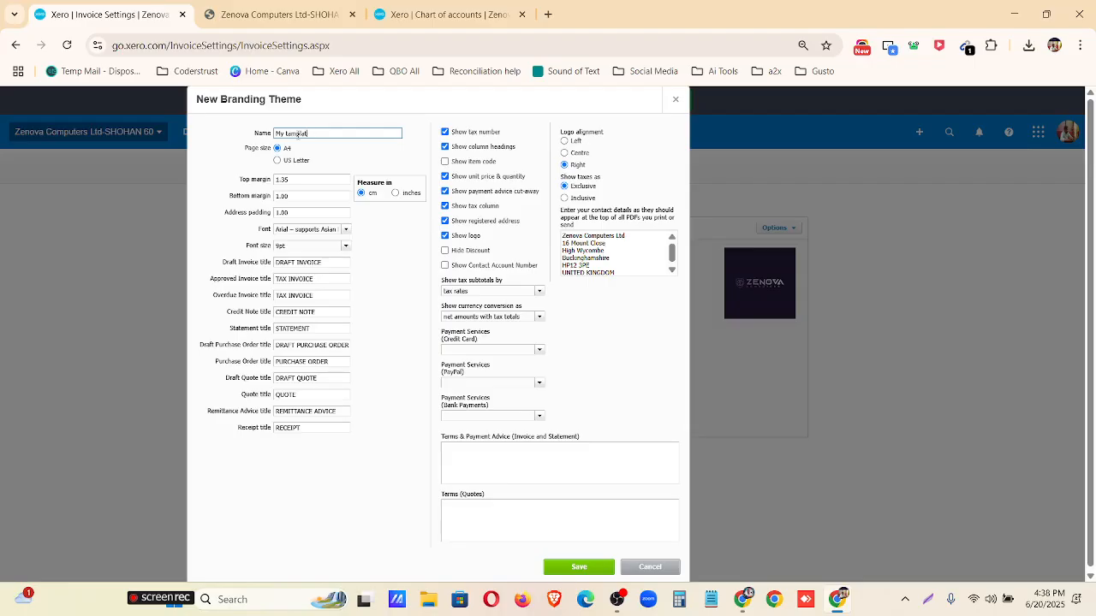
key(ctrl+plus)
key(ctrl+plus)
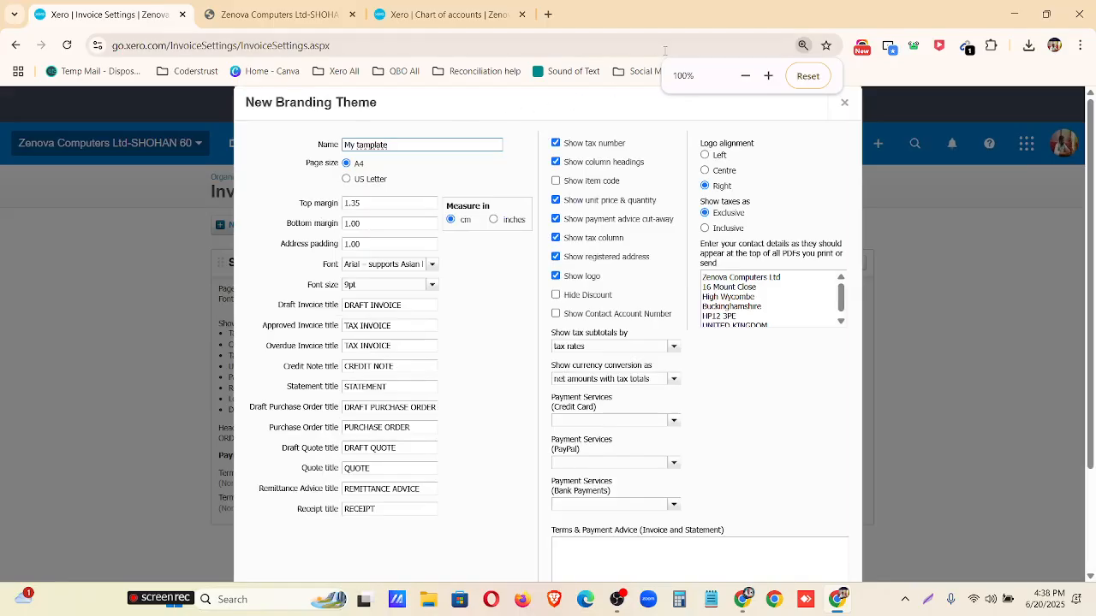
scroll(379, 187, down, 2)
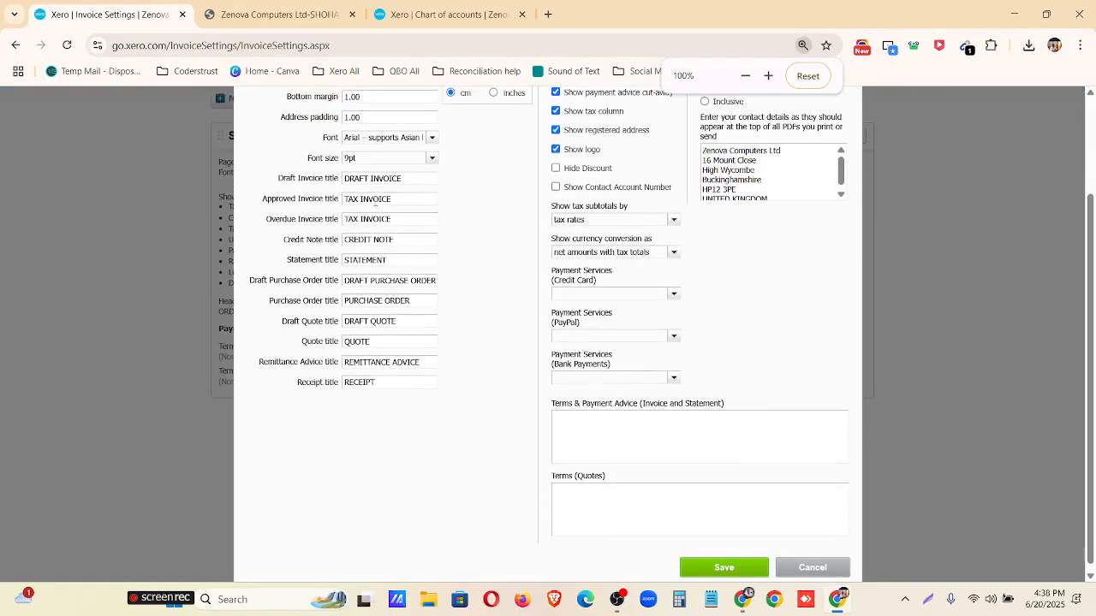
Set the new branding theme's font to Times New Roman and its font size to 10pt.
click(433, 131)
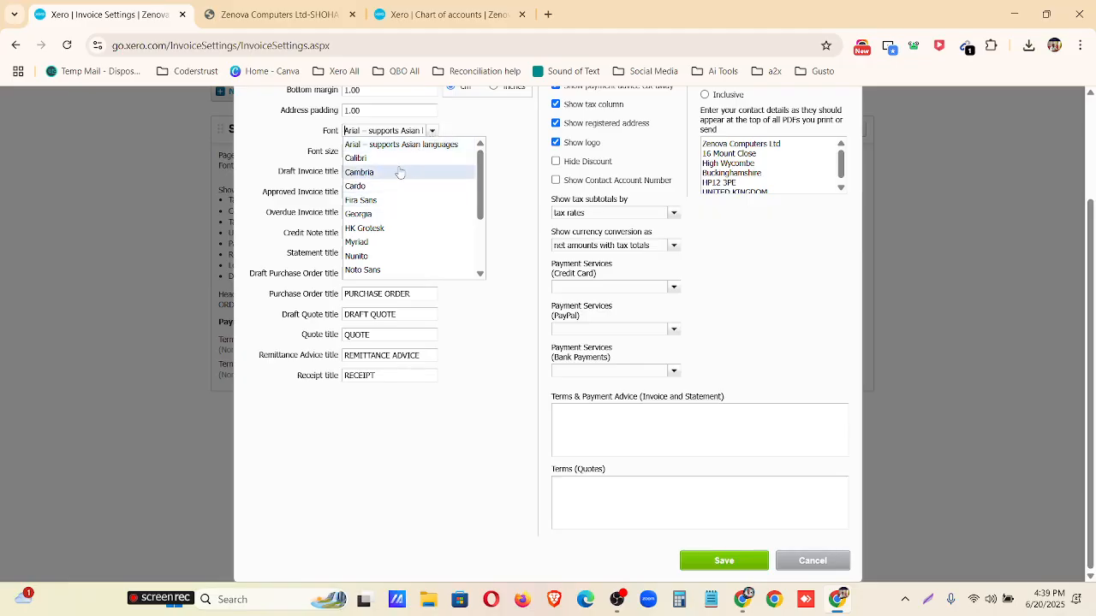
scroll(400, 202, down, 3)
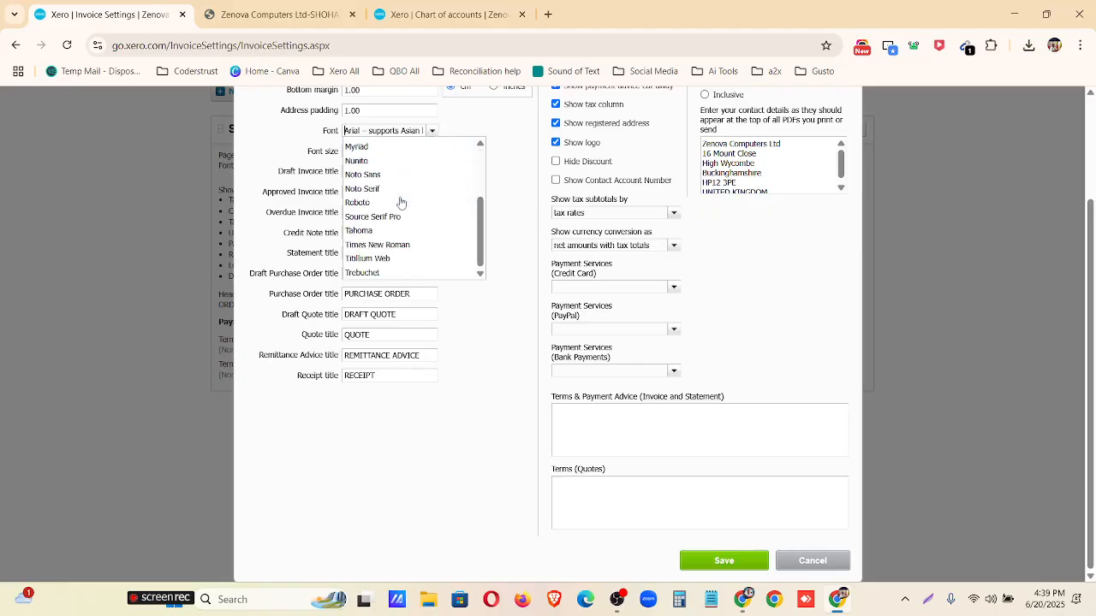
click(404, 245)
click(432, 152)
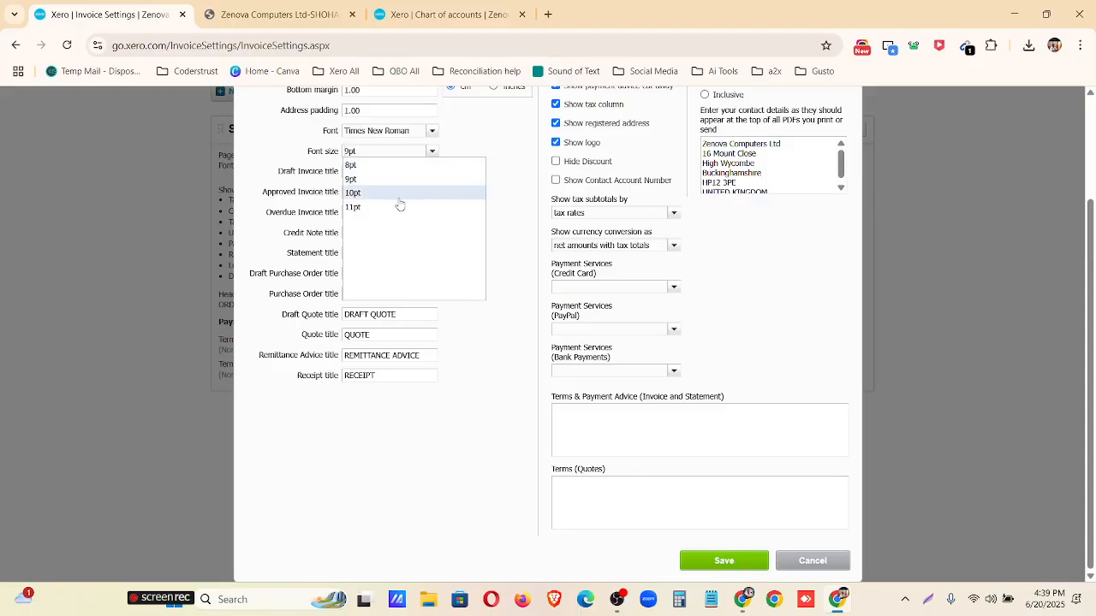
click(399, 193)
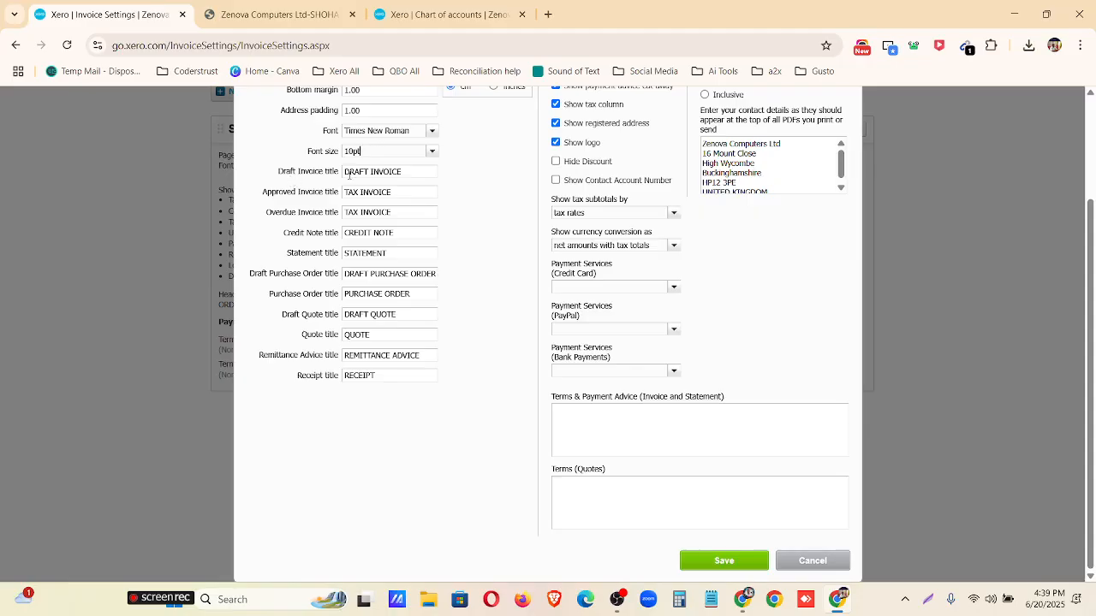
Change the theme's approved invoice title to "Approved INVOICE" and its overdue invoice title to "Overdue INVOICE".
double_click(368, 171)
double_click(359, 192)
text(Approved)
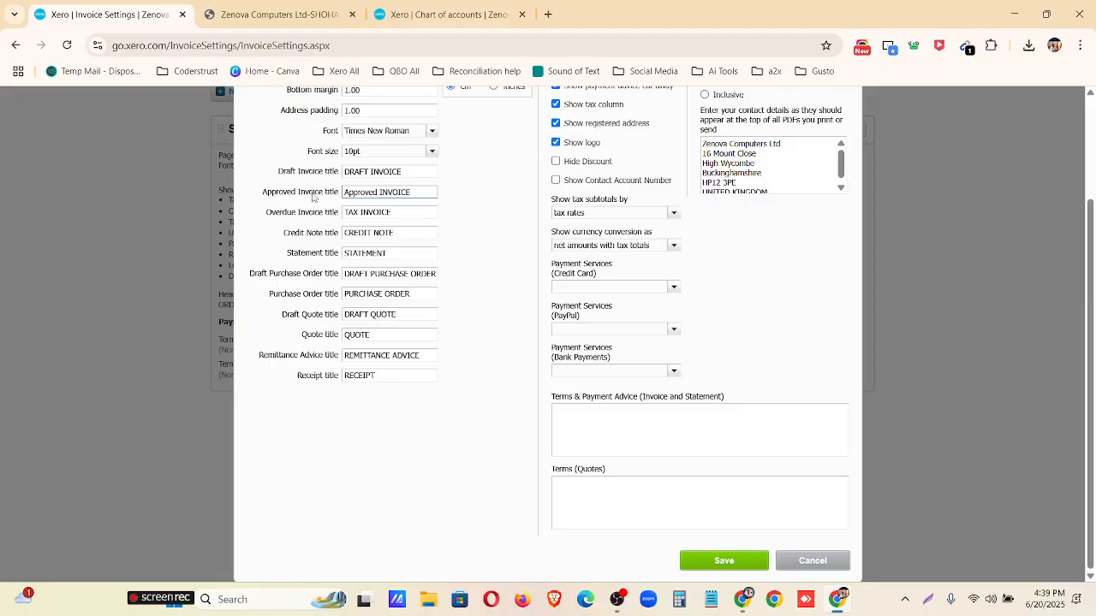
double_click(362, 212)
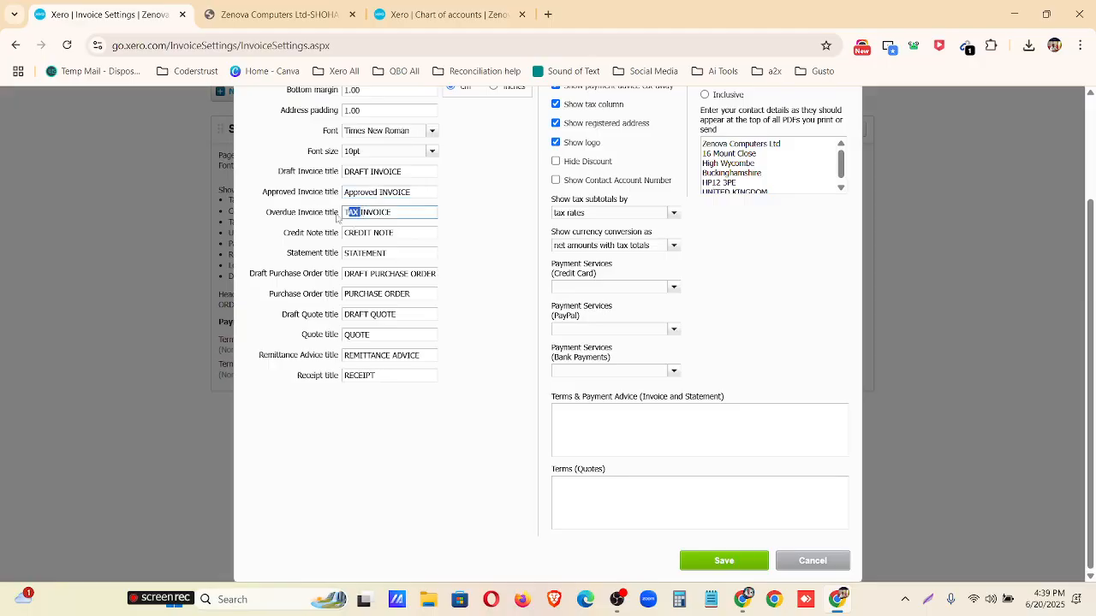
text(Overdue)
Enable showing the item code in the new branding theme and save the theme.
scroll(483, 309, up, 3)
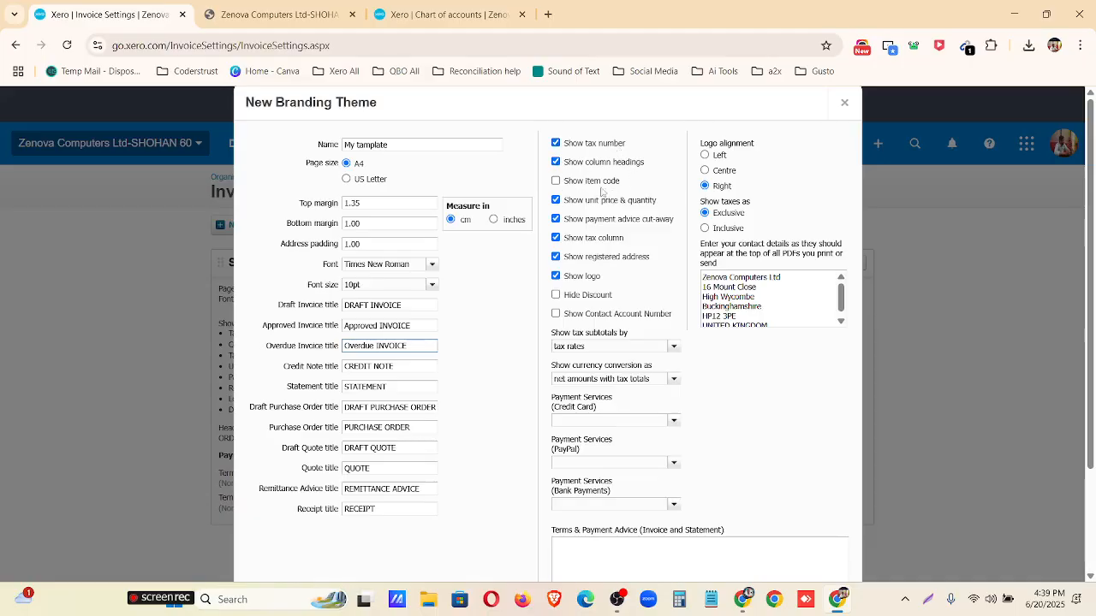
click(556, 182)
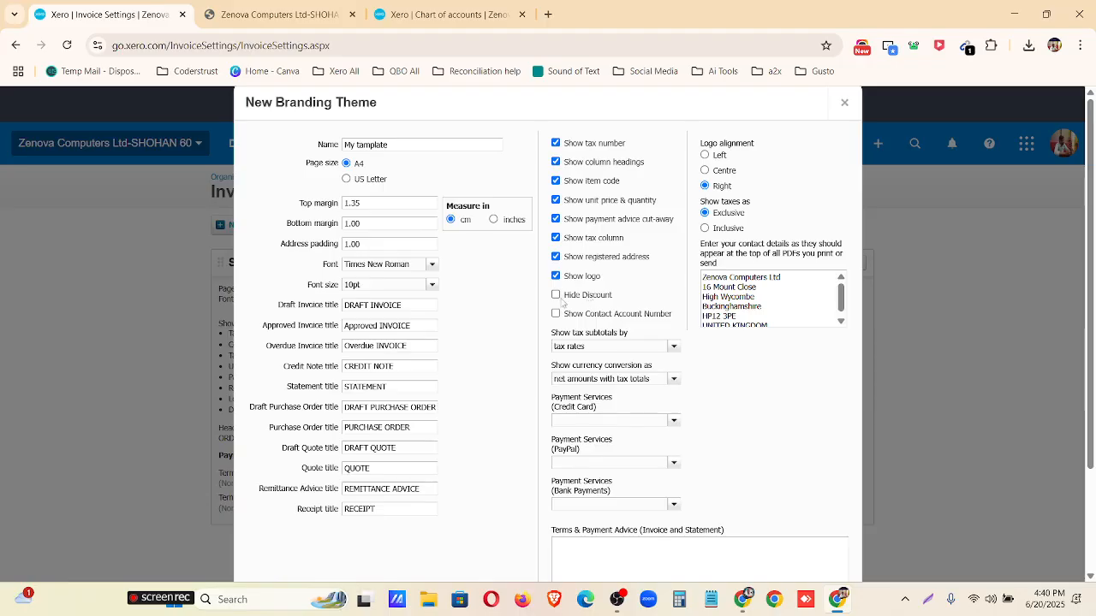
scroll(584, 300, down, 3)
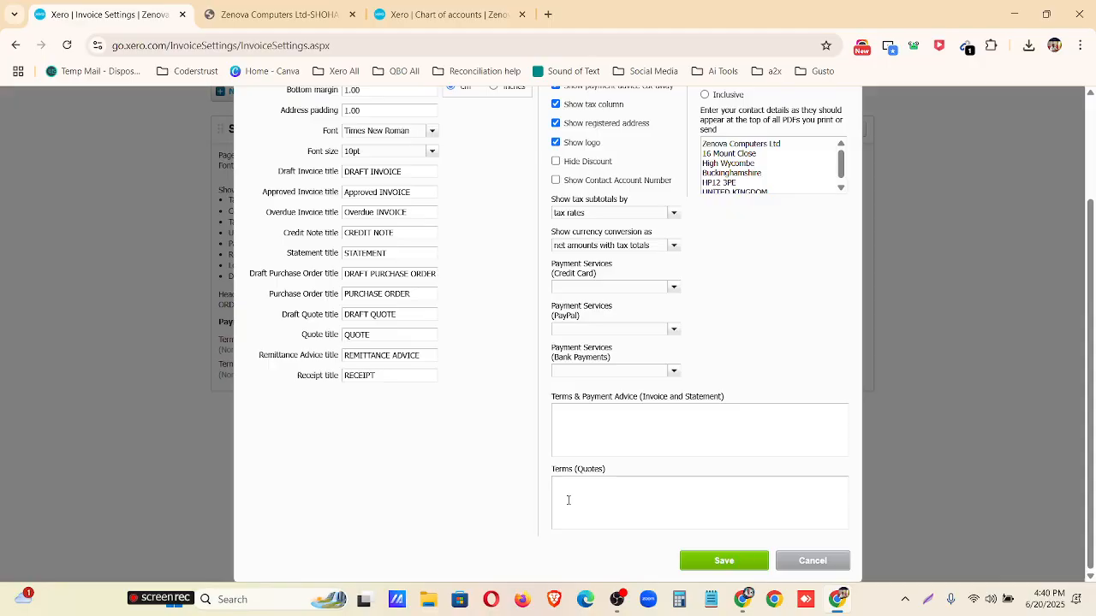
click(576, 429)
scroll(650, 407, up, 3)
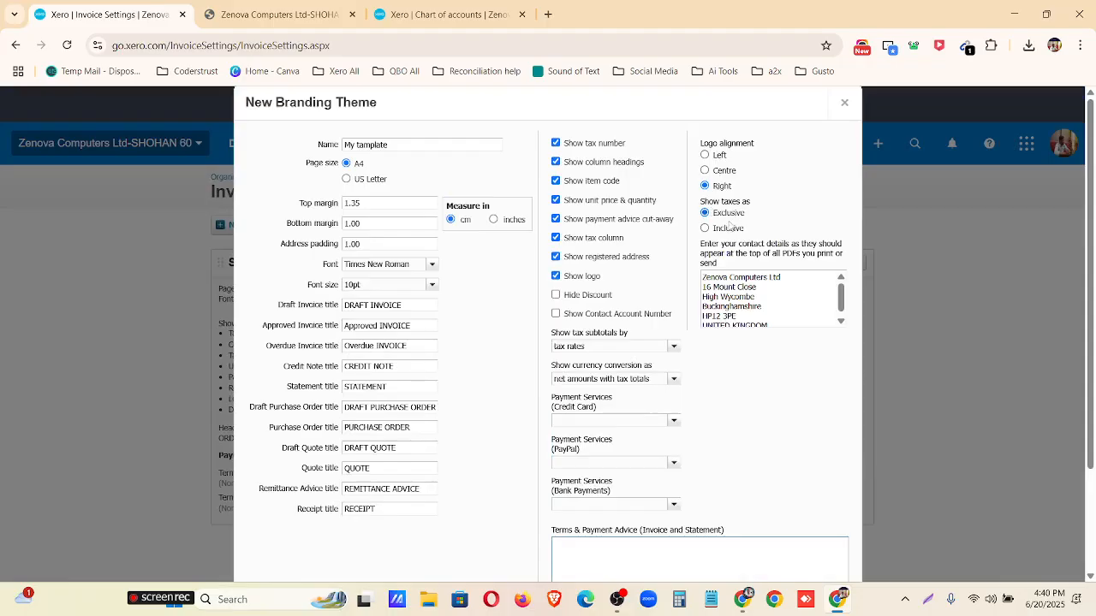
scroll(745, 348, down, 1)
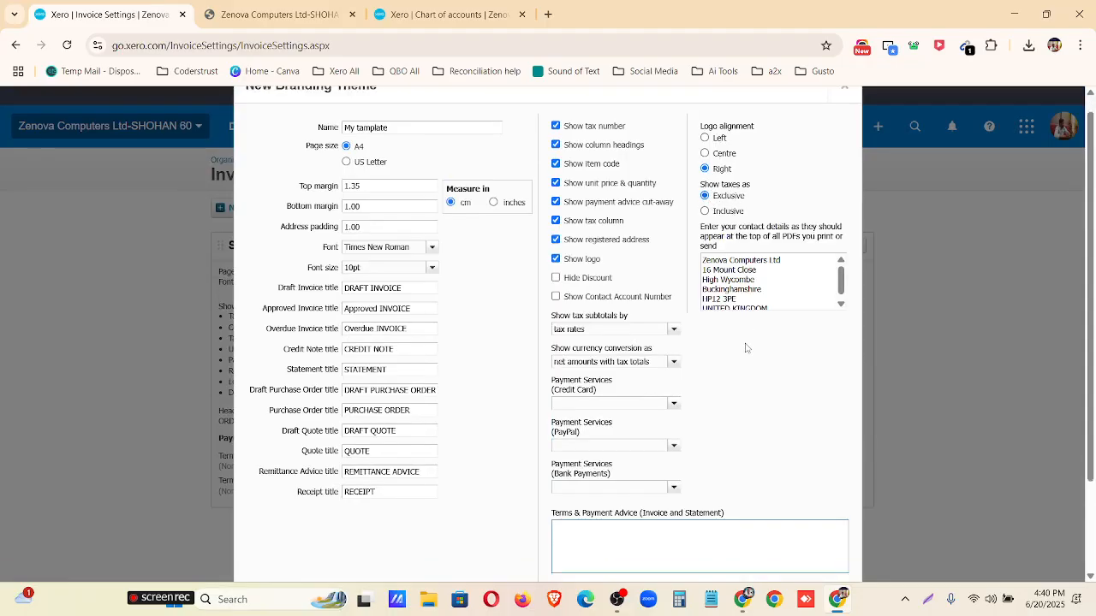
scroll(745, 348, down, 2)
click(726, 560)
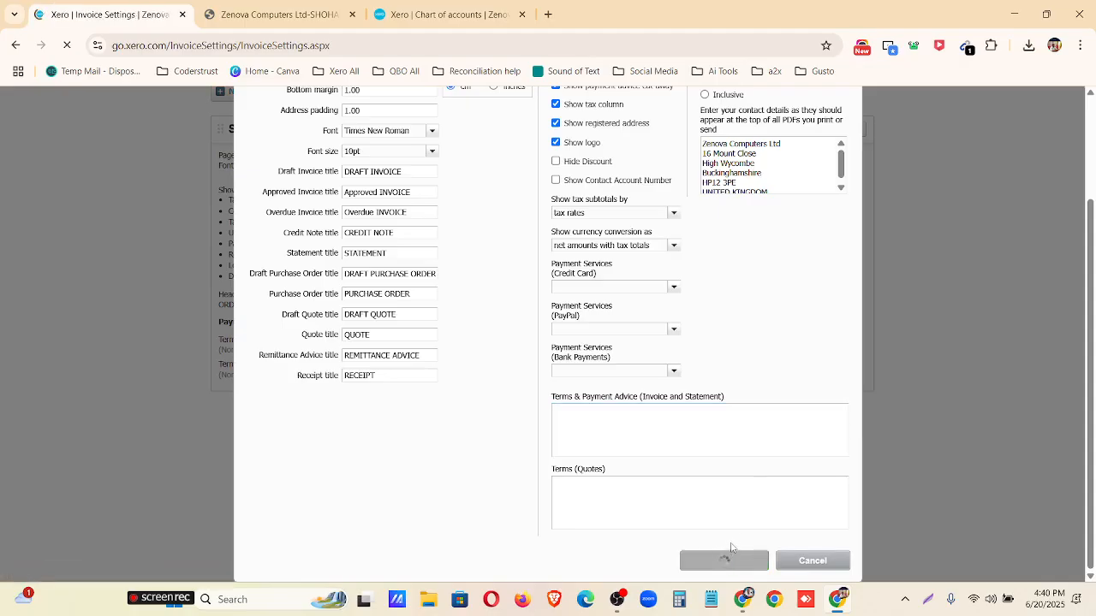
Reorder the branding themes so that My tamplate comes before Standard.
scroll(521, 397, down, 5)
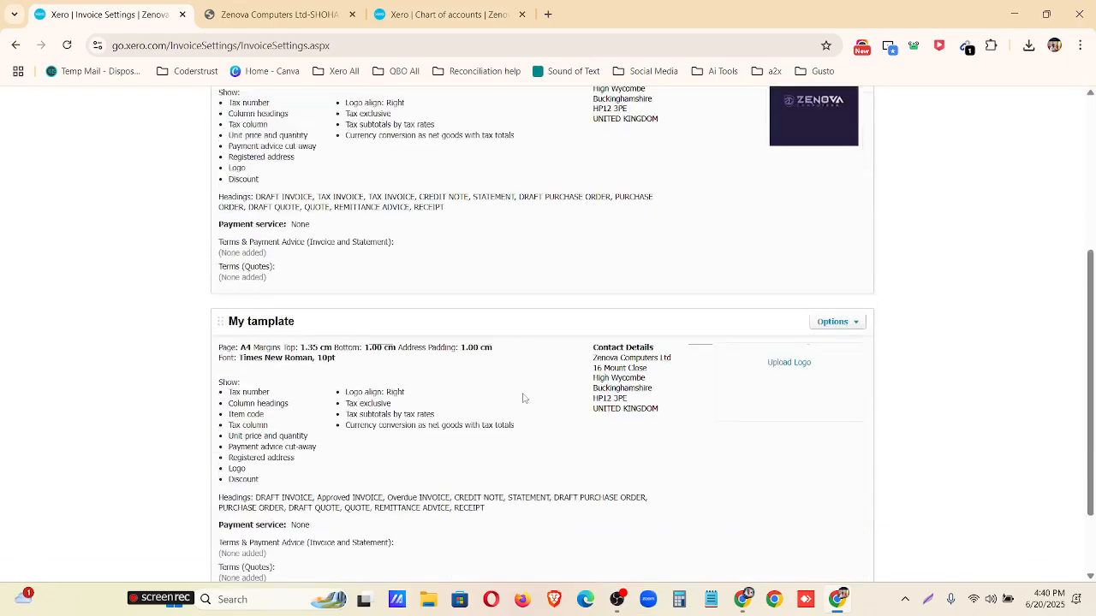
scroll(216, 247, up, 2)
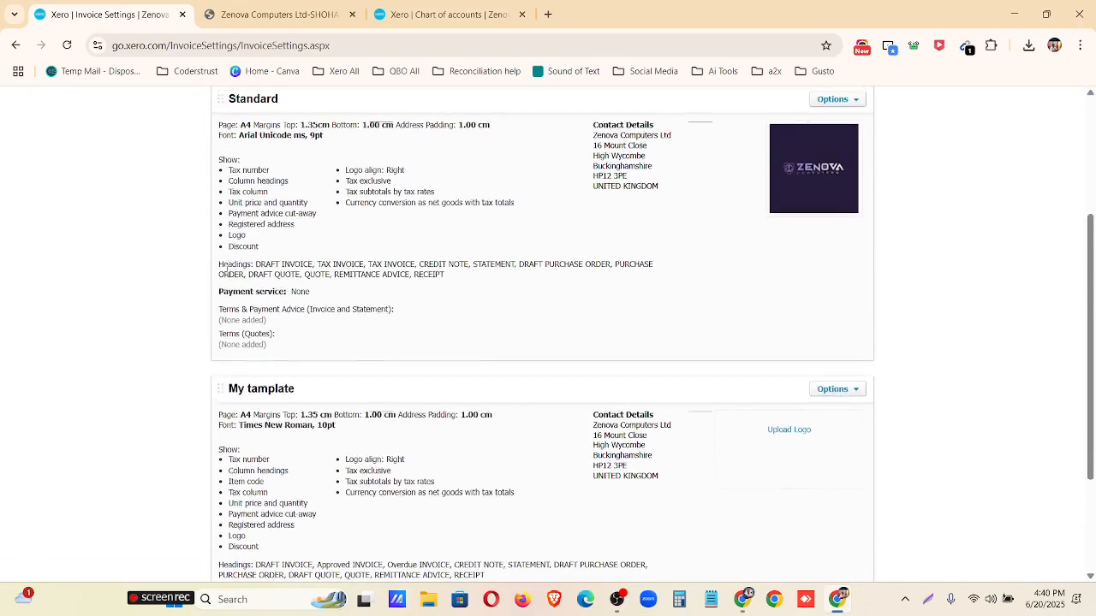
drag(217, 386, 270, 432)
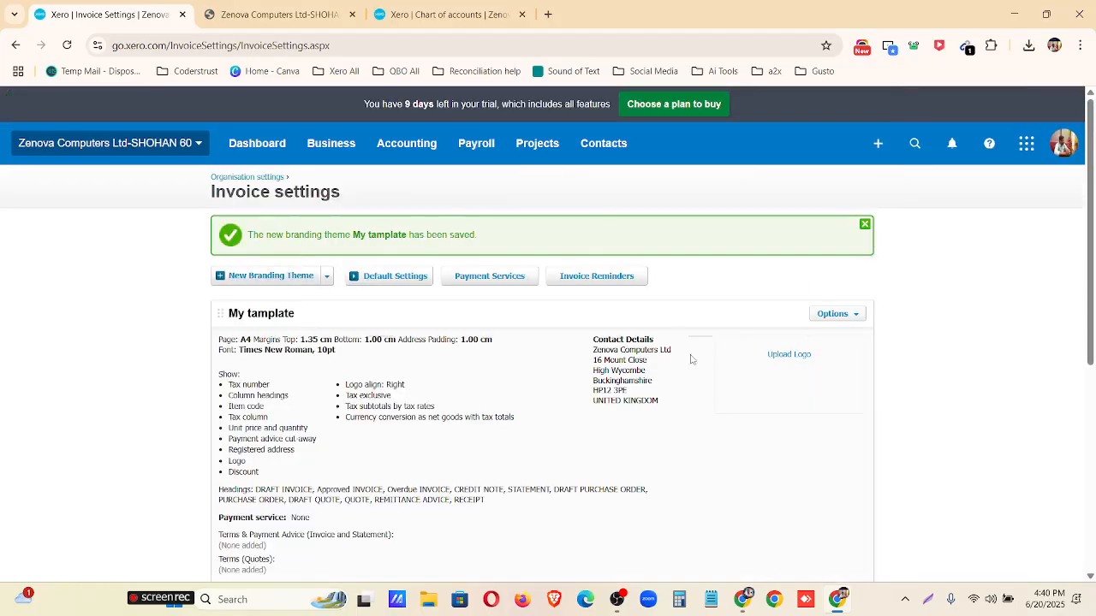
Upload "Untitled design.png" from the Downloads folder as the logo of the My tamplate theme.
scroll(591, 409, down, 1)
scroll(242, 369, up, 1)
click(789, 355)
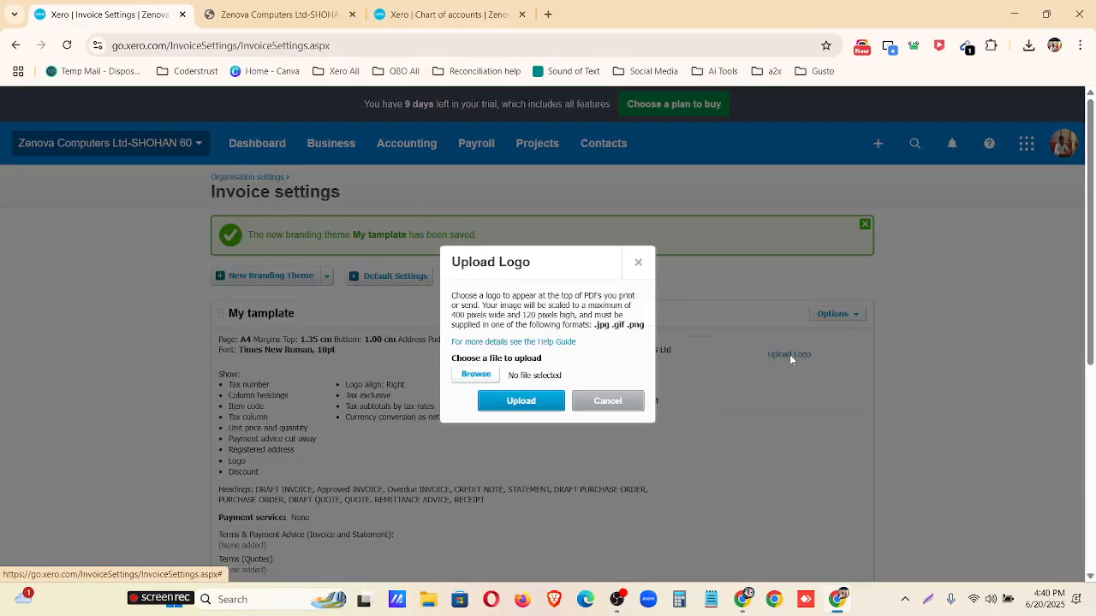
click(486, 377)
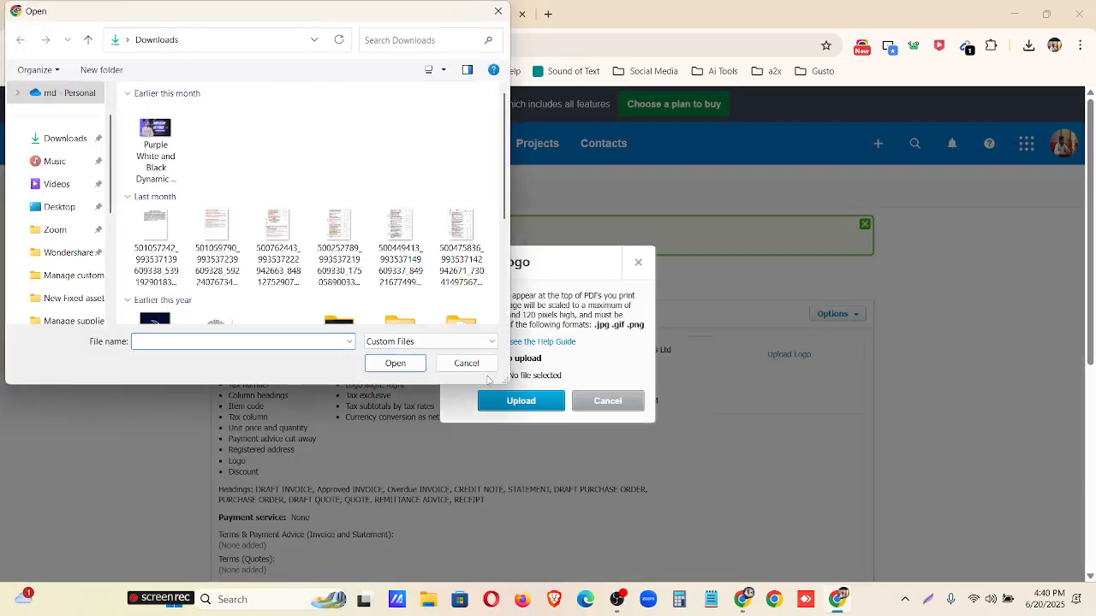
scroll(198, 238, down, 3)
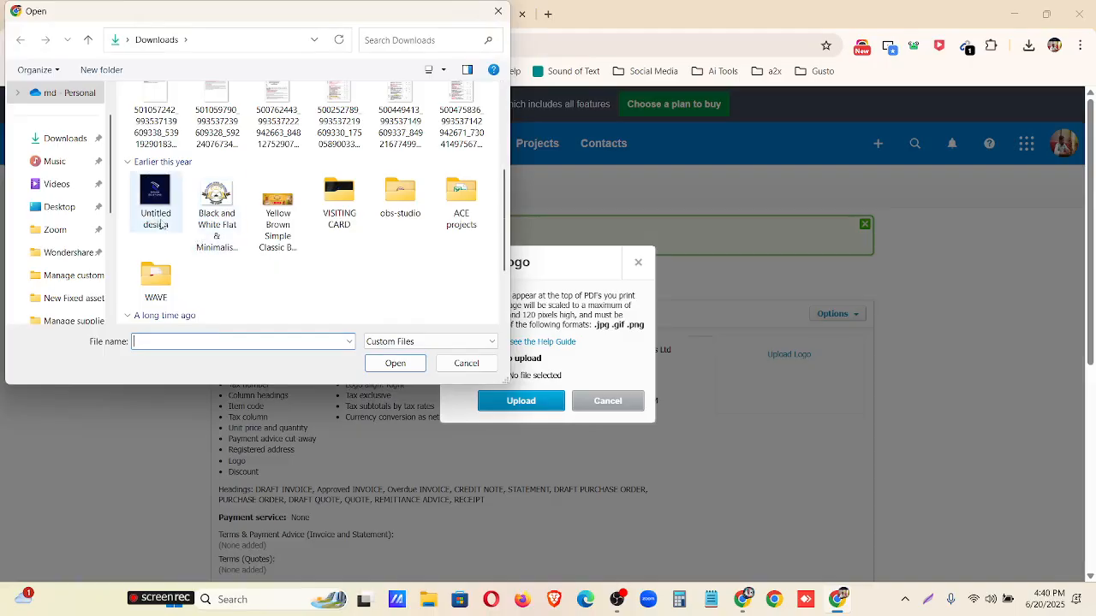
click(155, 202)
click(395, 363)
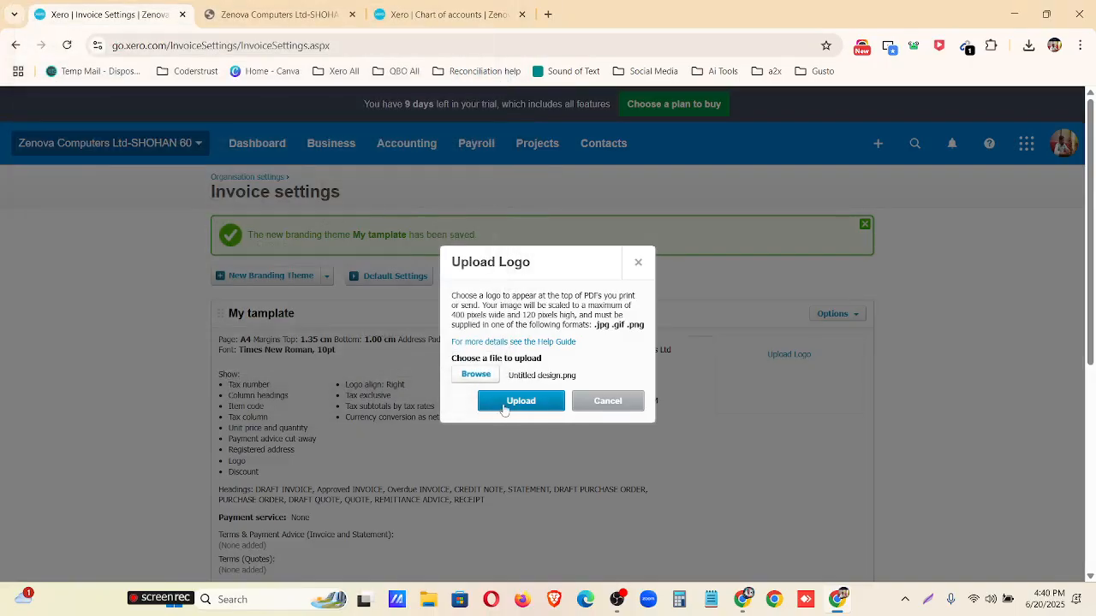
click(512, 403)
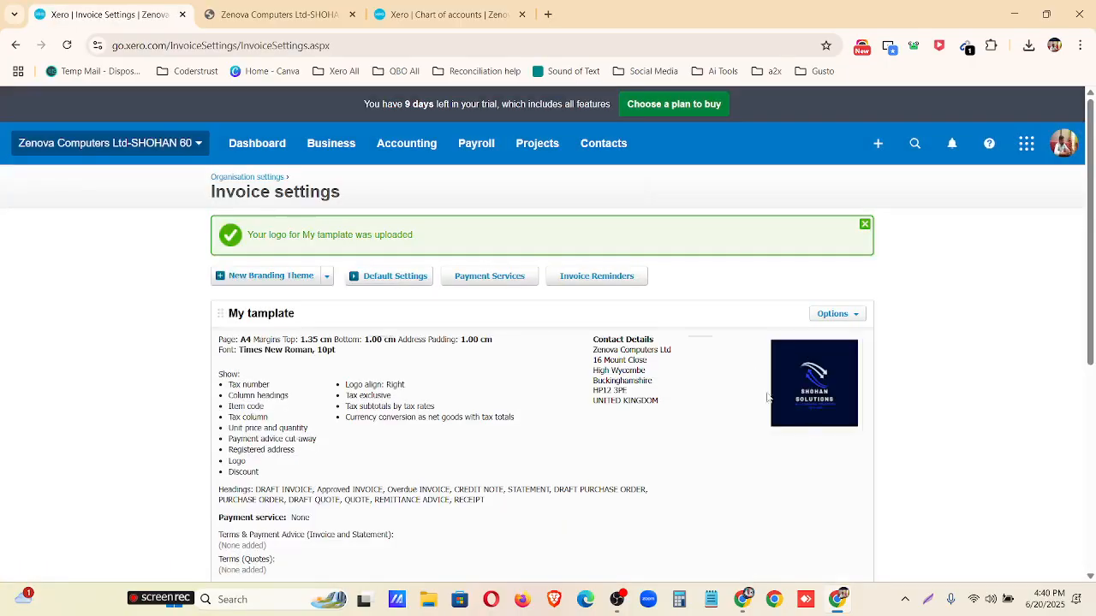
Preview the My tamplate theme's invoice from header to footer in desktop and mobile layouts, and close the preview.
scroll(428, 447, down, 2)
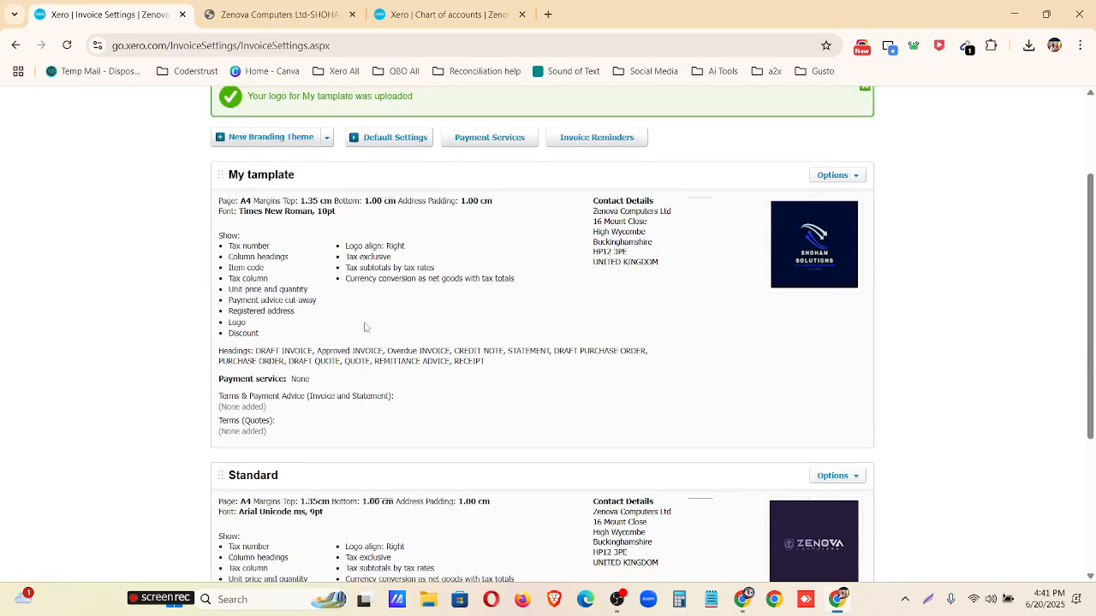
scroll(736, 291, up, 2)
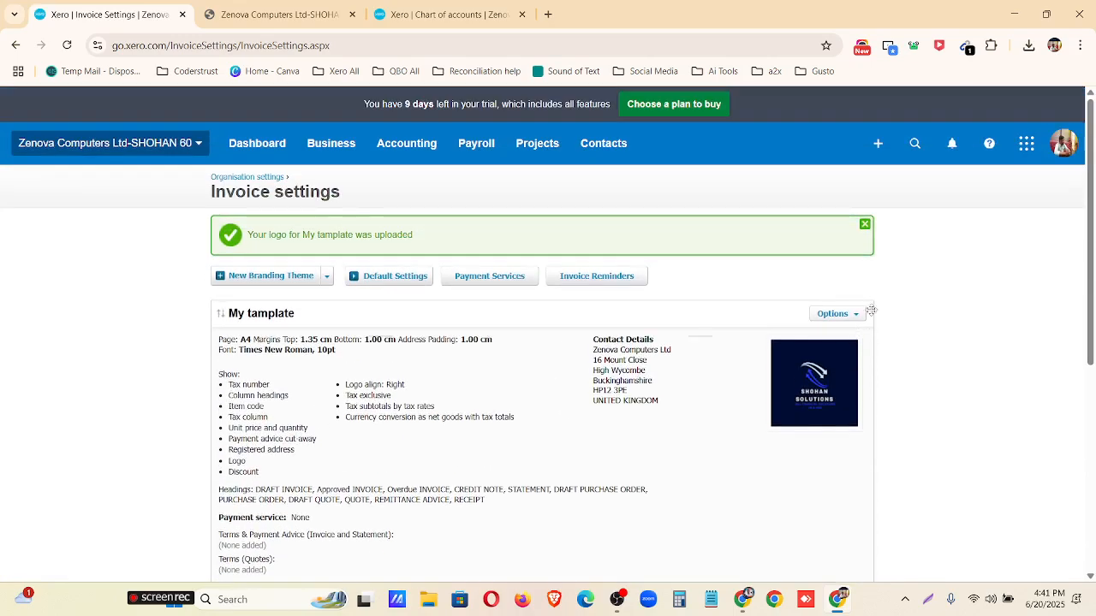
click(856, 317)
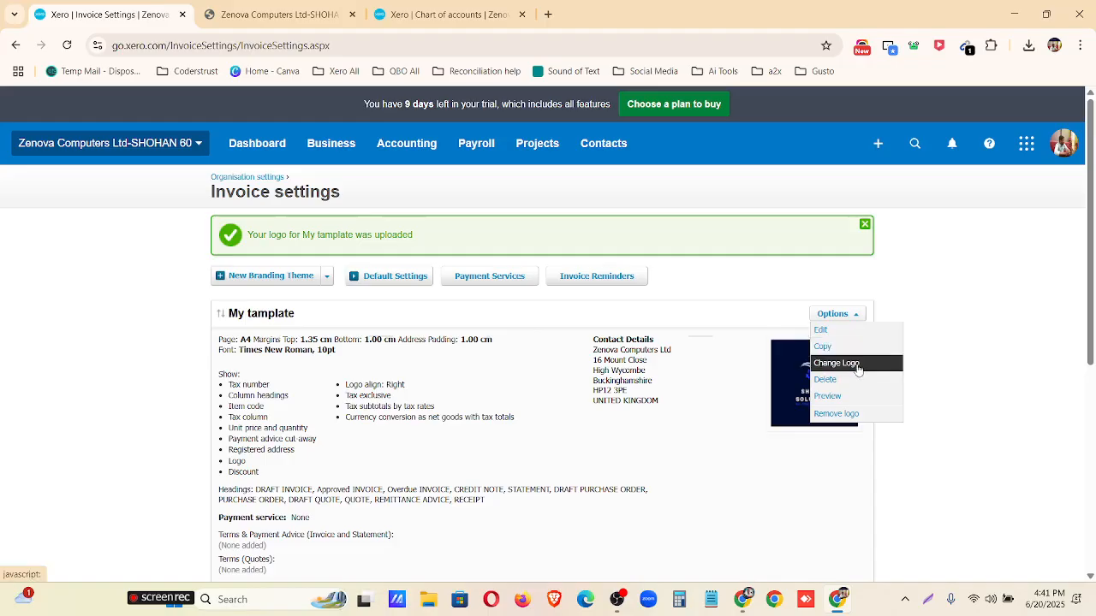
click(855, 396)
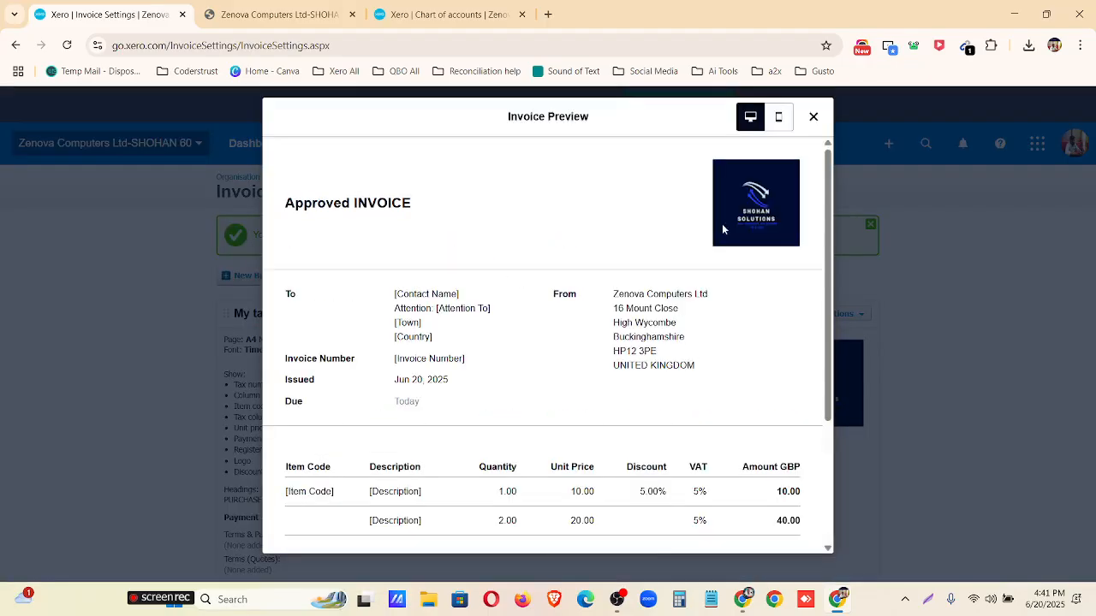
scroll(472, 230, down, 3)
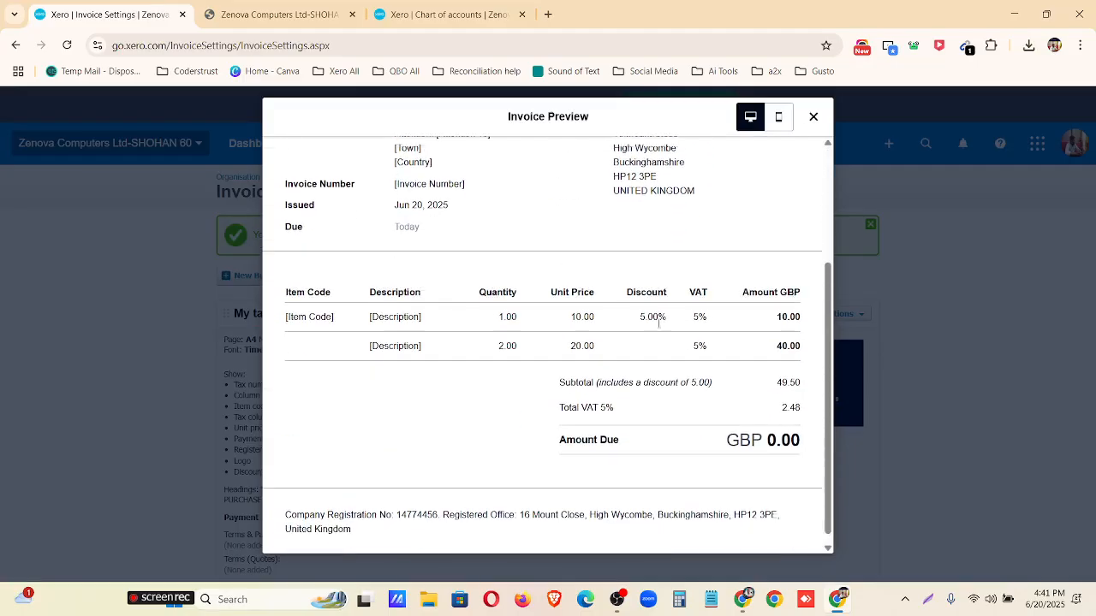
scroll(685, 300, up, 3)
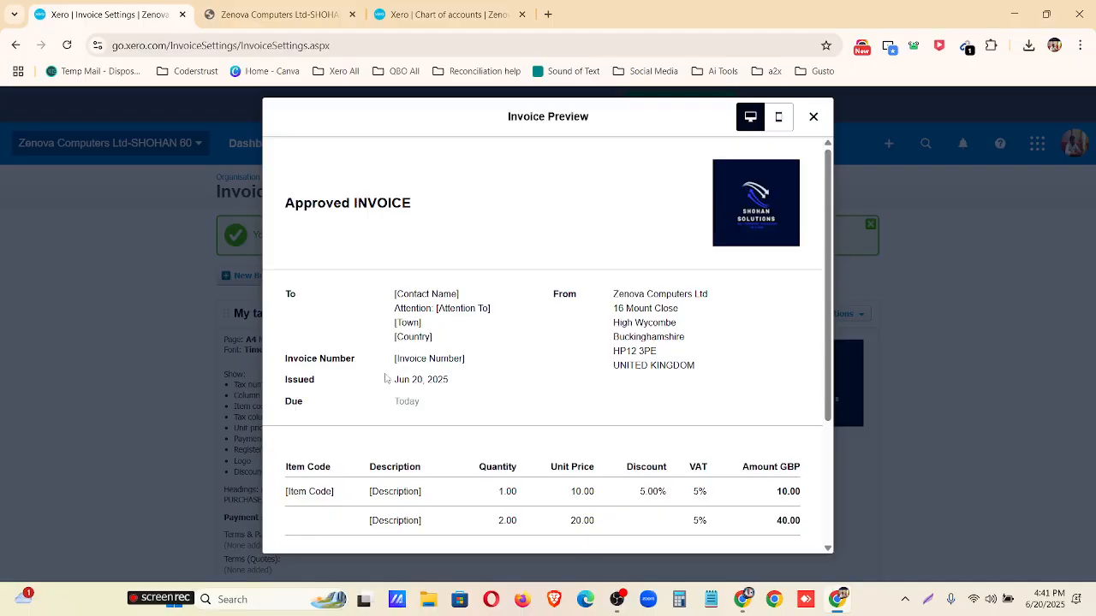
scroll(387, 379, down, 3)
scroll(660, 238, up, 3)
click(779, 118)
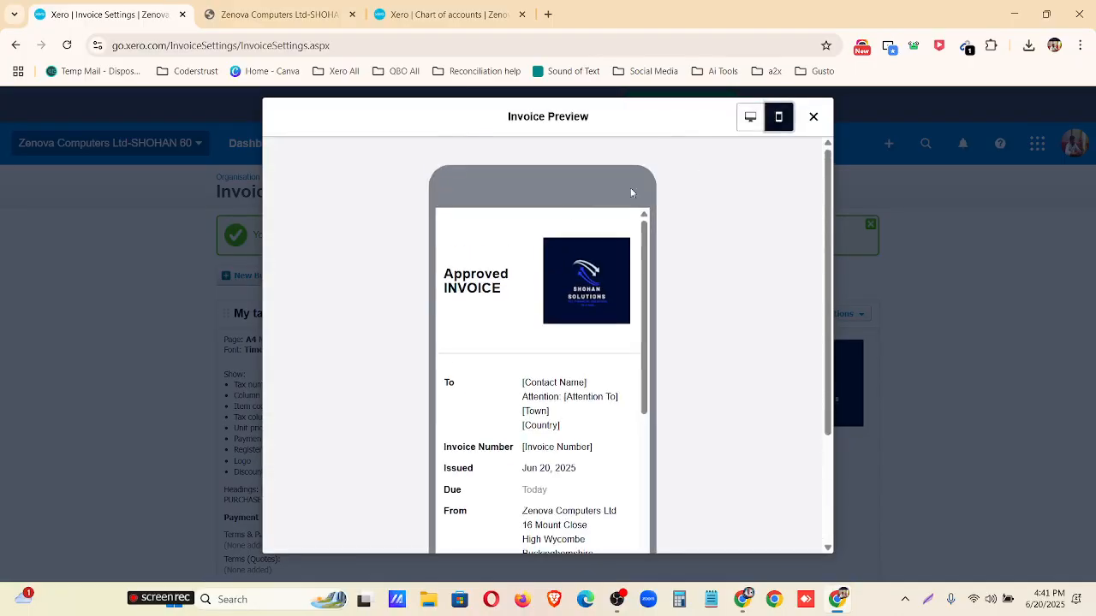
scroll(552, 338, down, 2)
scroll(552, 338, down, 3)
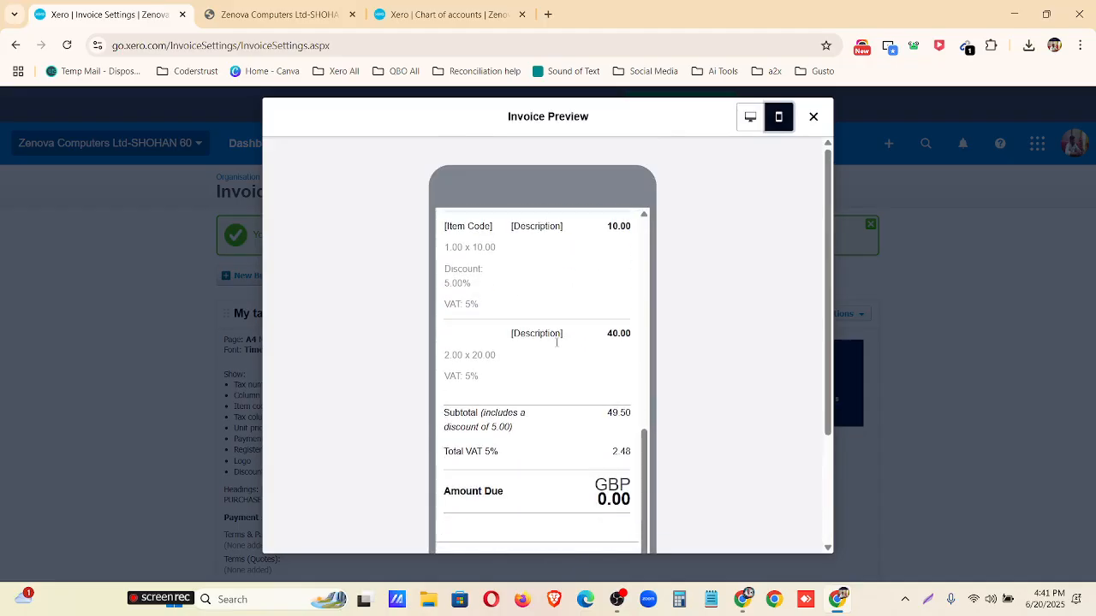
scroll(556, 348, up, 5)
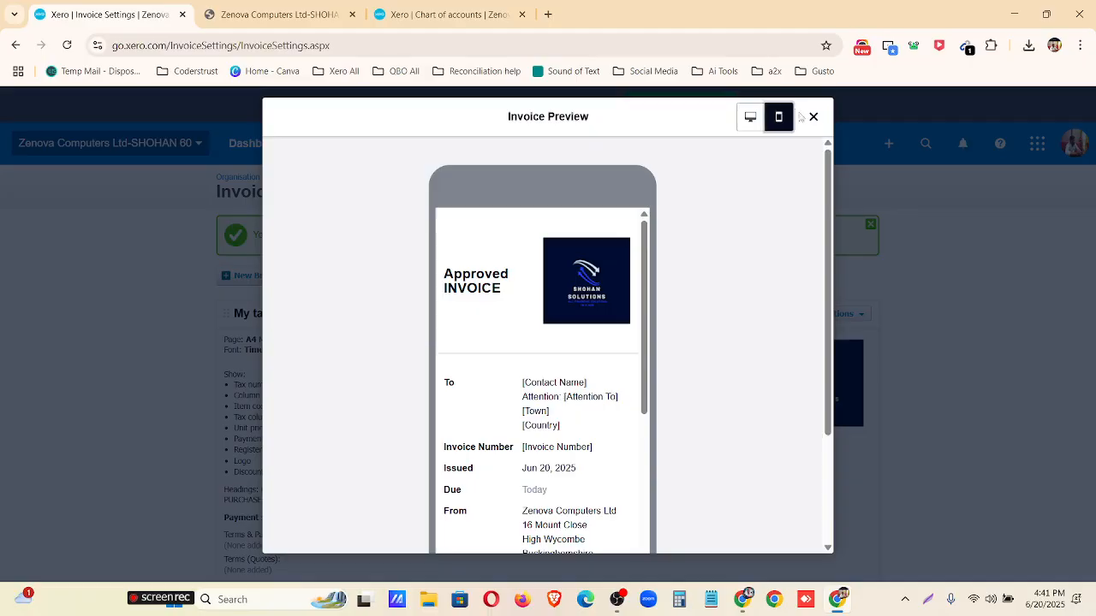
click(813, 118)
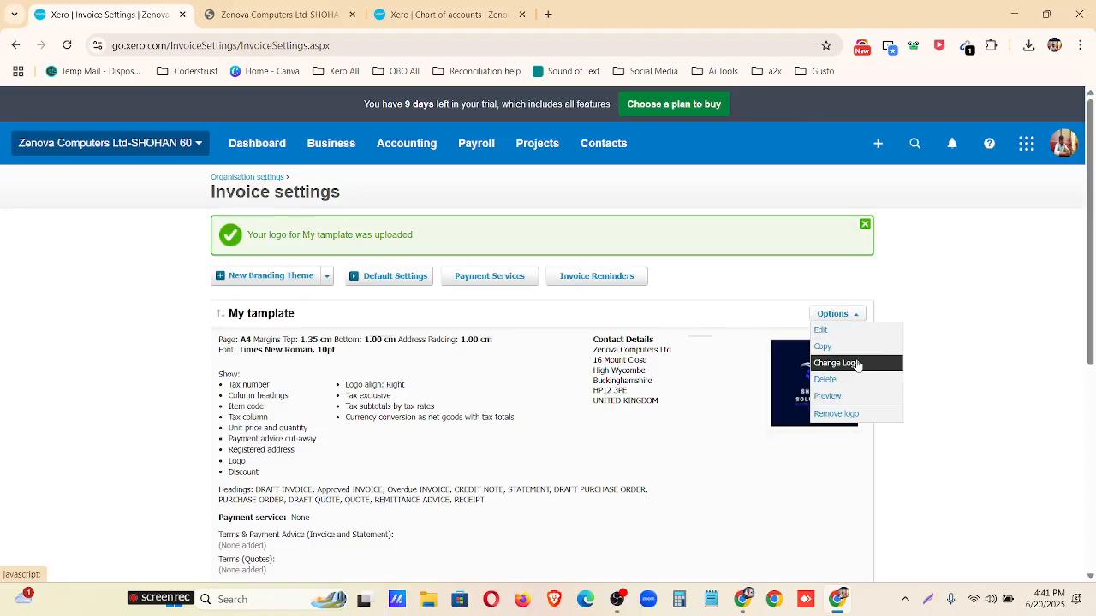
Delete the My tamplate branding theme.
click(855, 314)
click(860, 381)
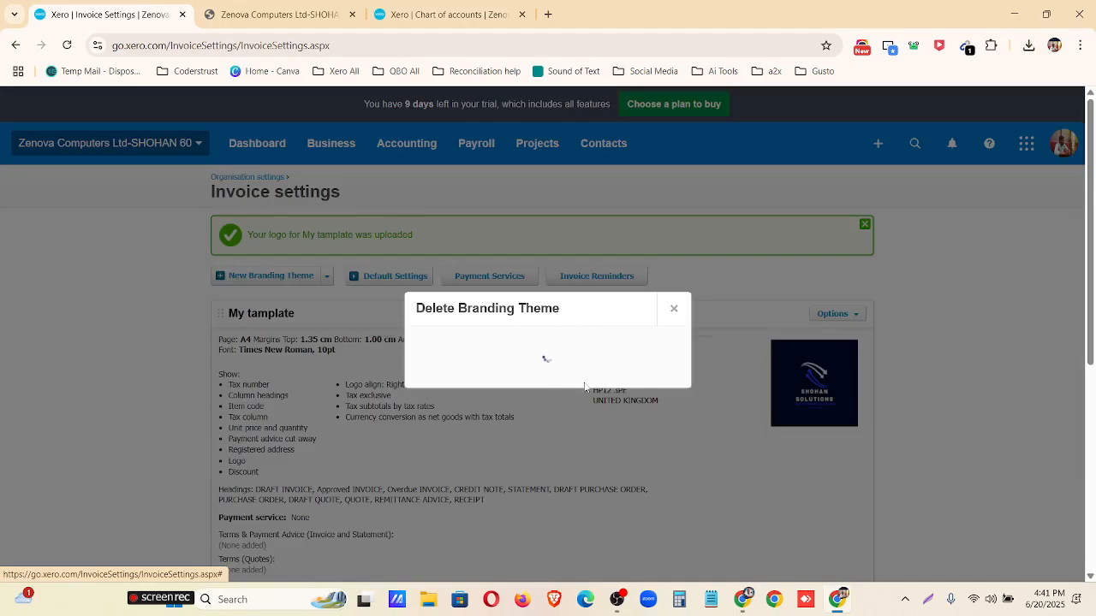
click(554, 371)
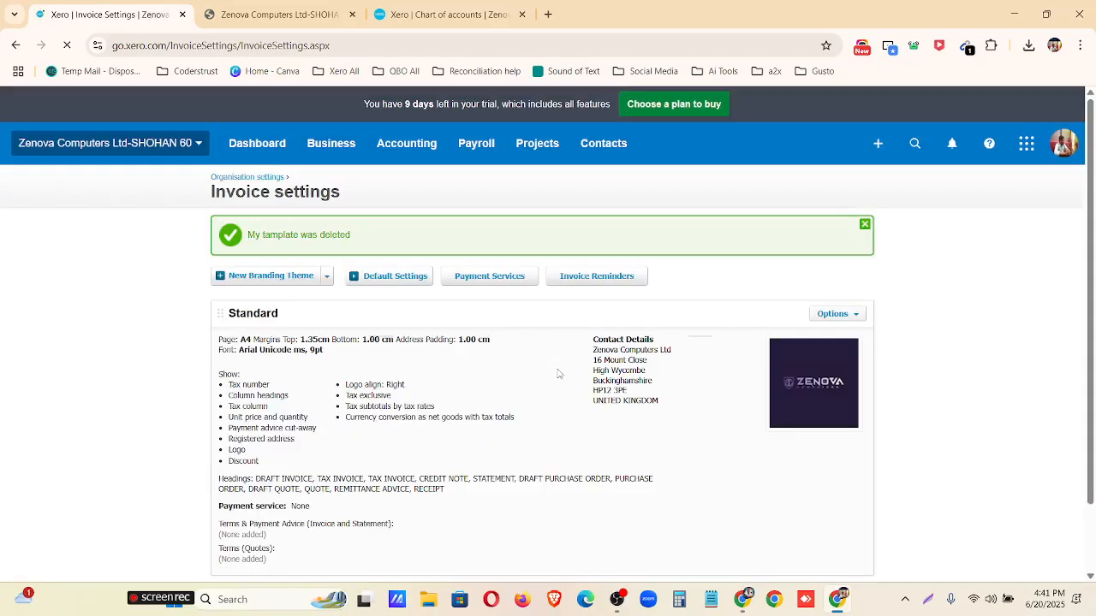
Switch to the Mentor Assignments document in Google Docs and check task 5 of Xero-Assignment-02.
click(745, 598)
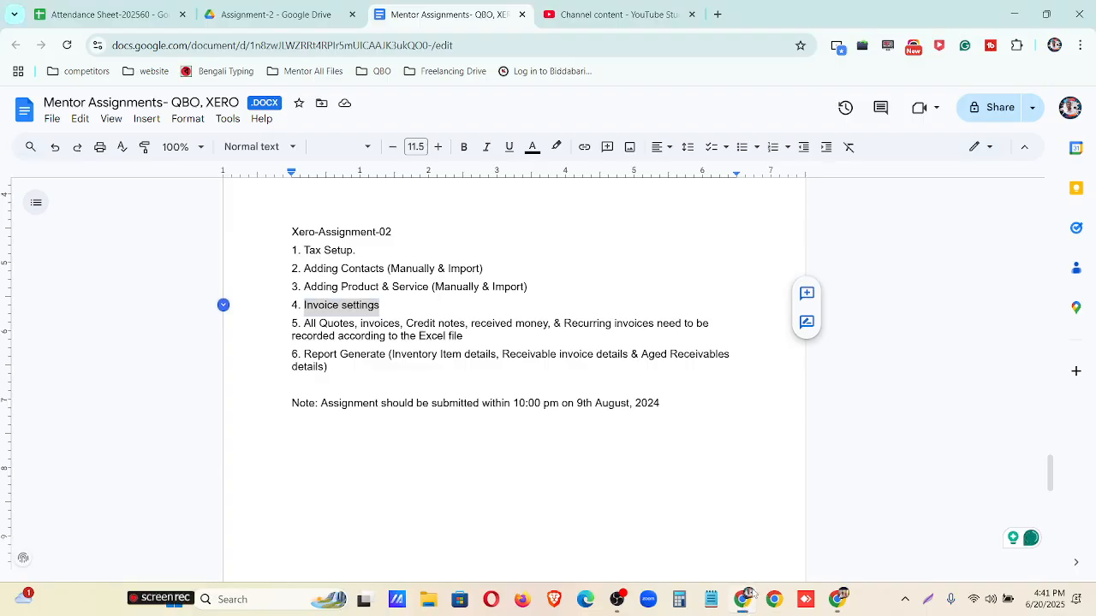
click(305, 326)
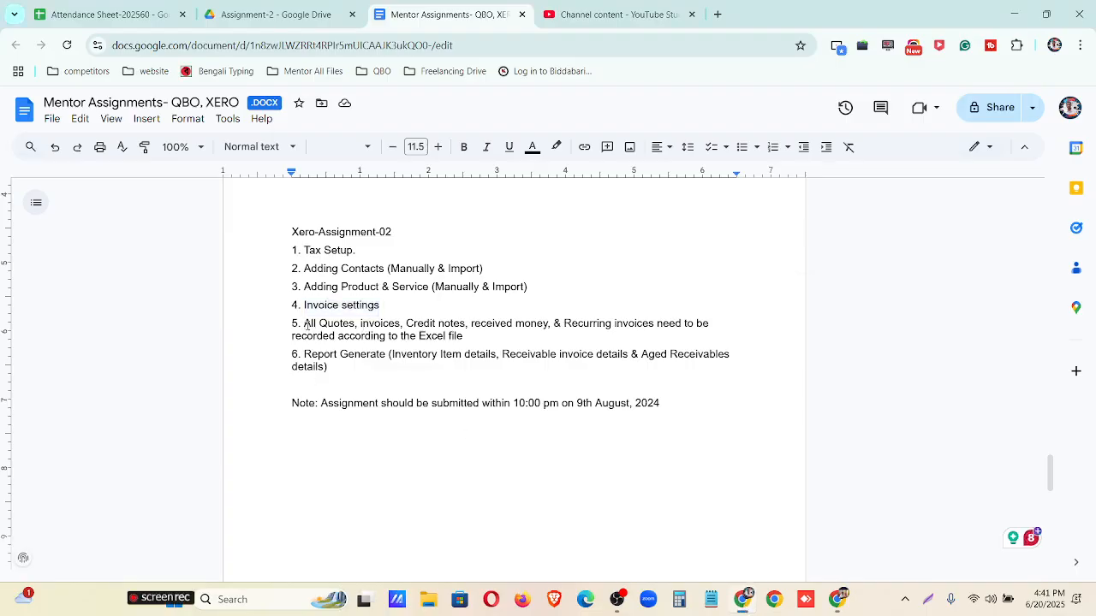
Reread task 5 of Xero-Assignment-02 on recording quotes, invoices, credit notes, received money and recurring invoices from the Excel file.
drag(306, 326, 504, 341)
key(BackSpace)
click(481, 339)
drag(481, 339, 299, 324)
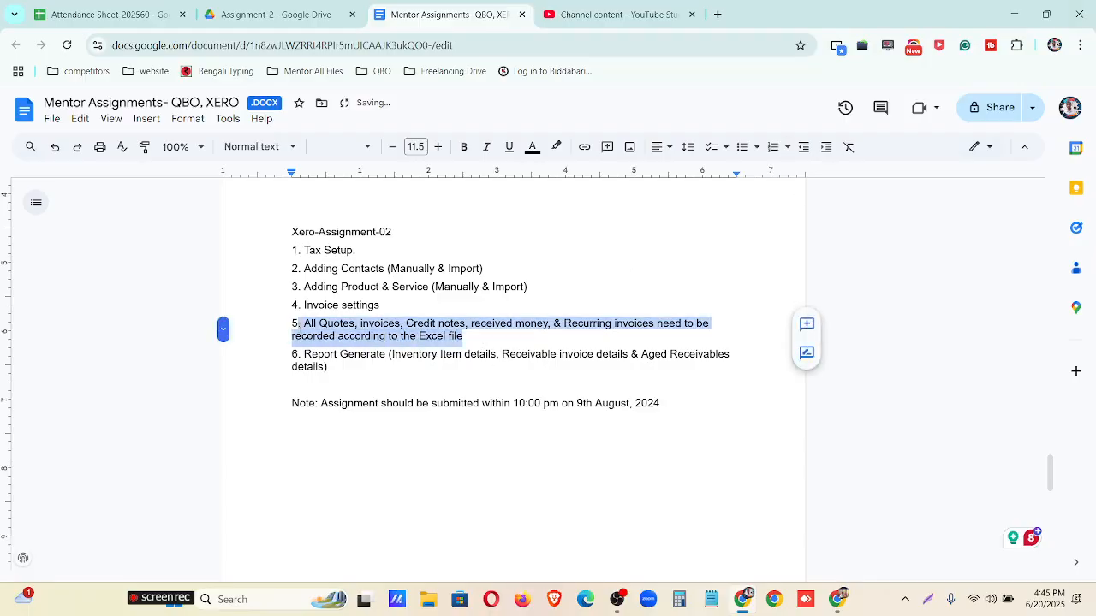
click(310, 511)
drag(305, 323, 704, 326)
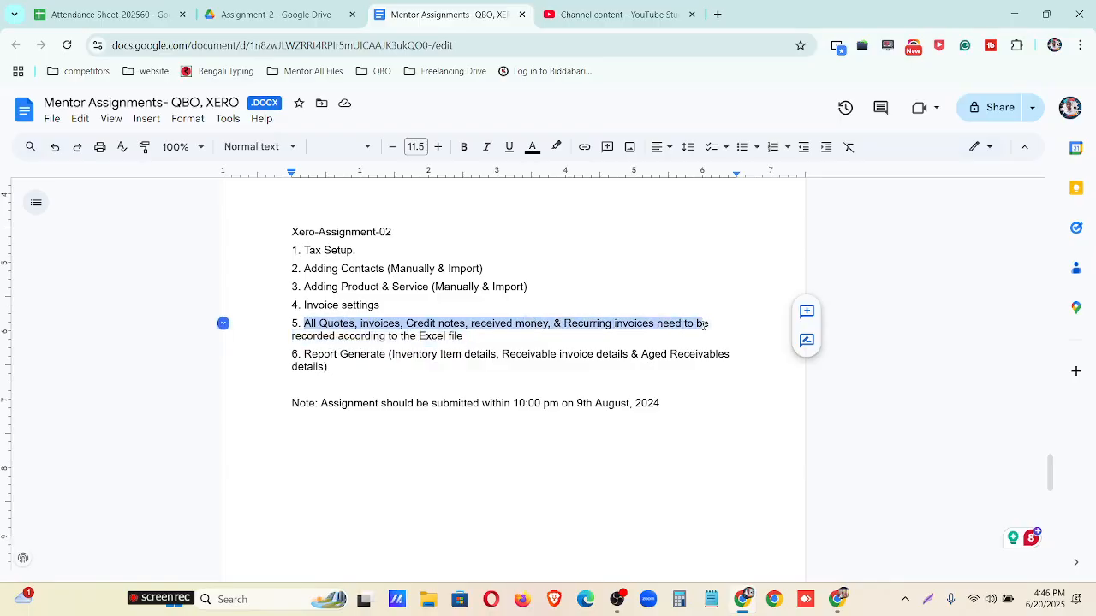
Switch to Xero, open the Sales overview and hide its help banner.
click(1015, 14)
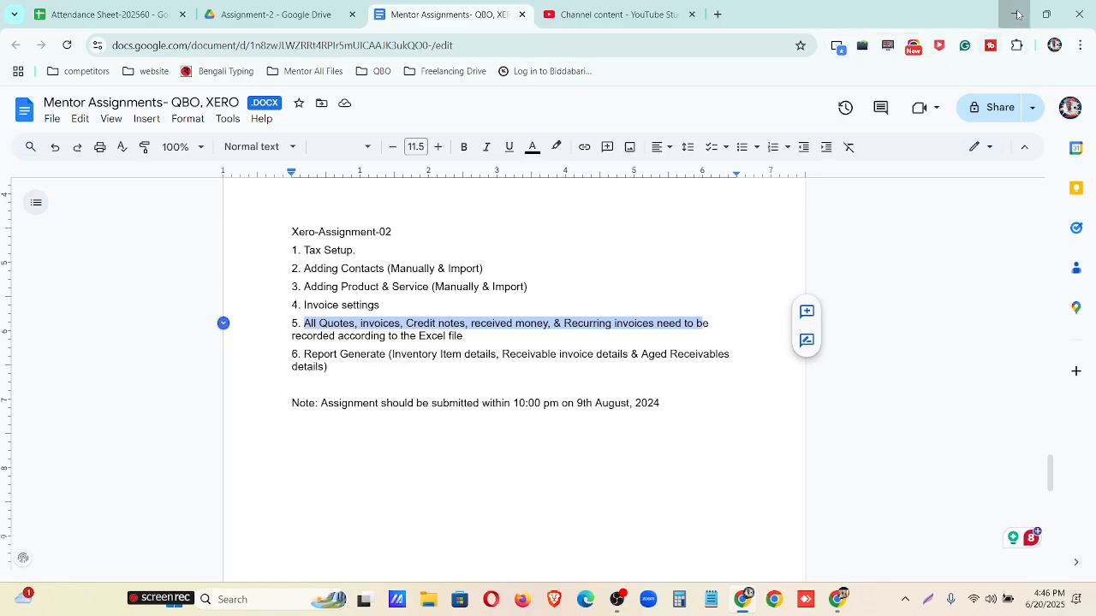
click(272, 144)
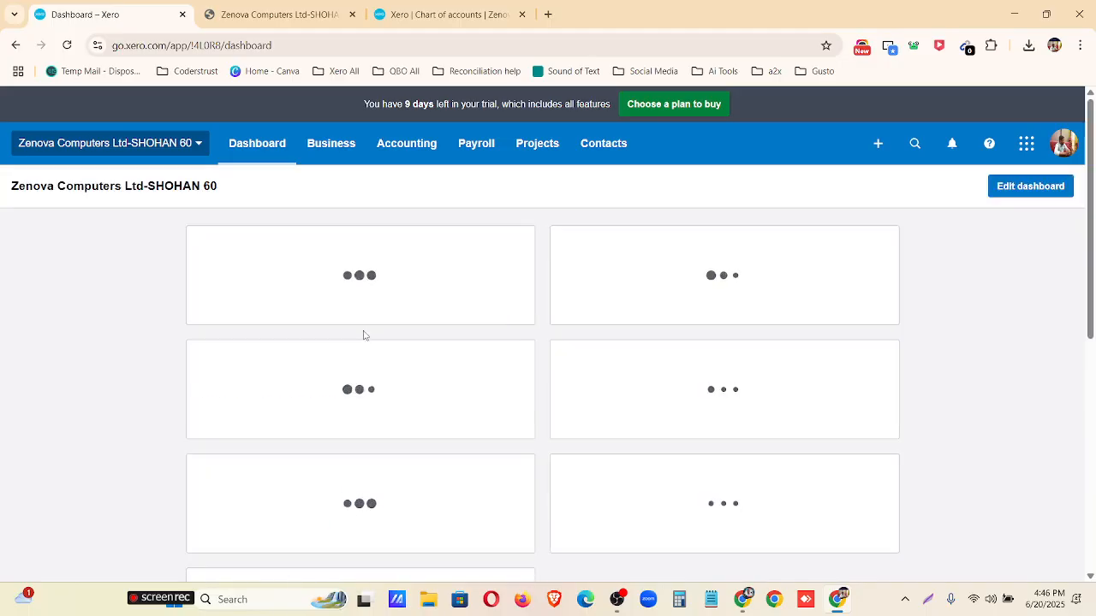
key(ctrl+plus)
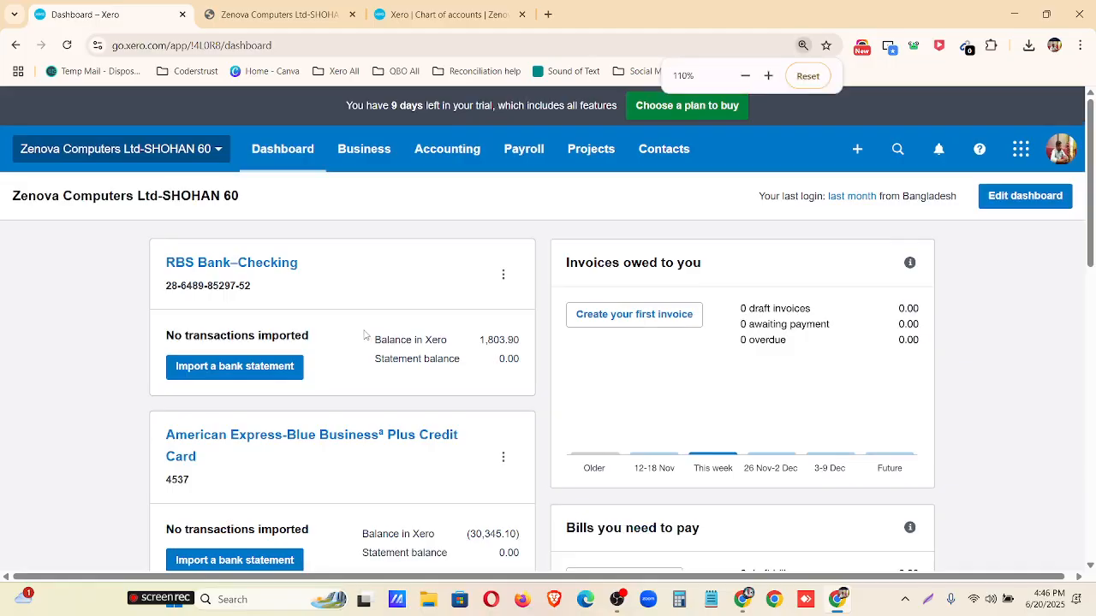
click(745, 77)
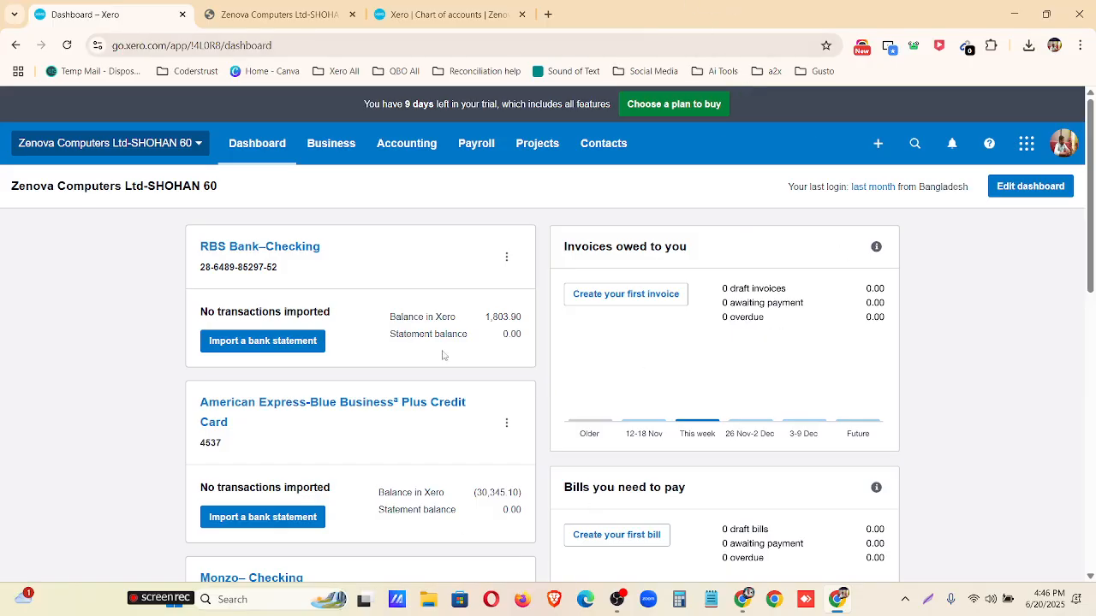
click(323, 149)
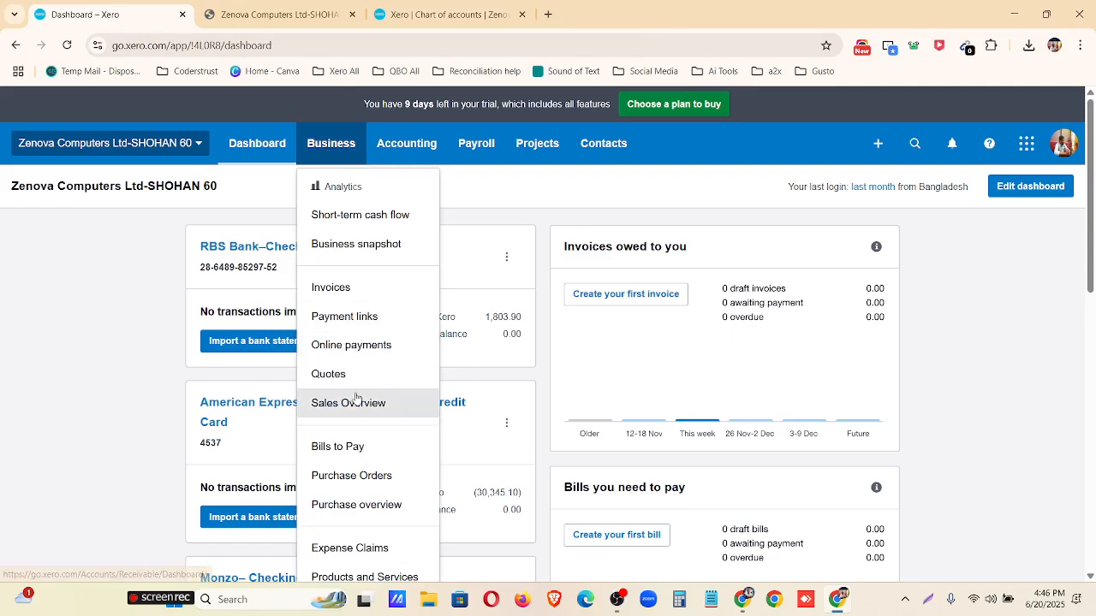
click(355, 403)
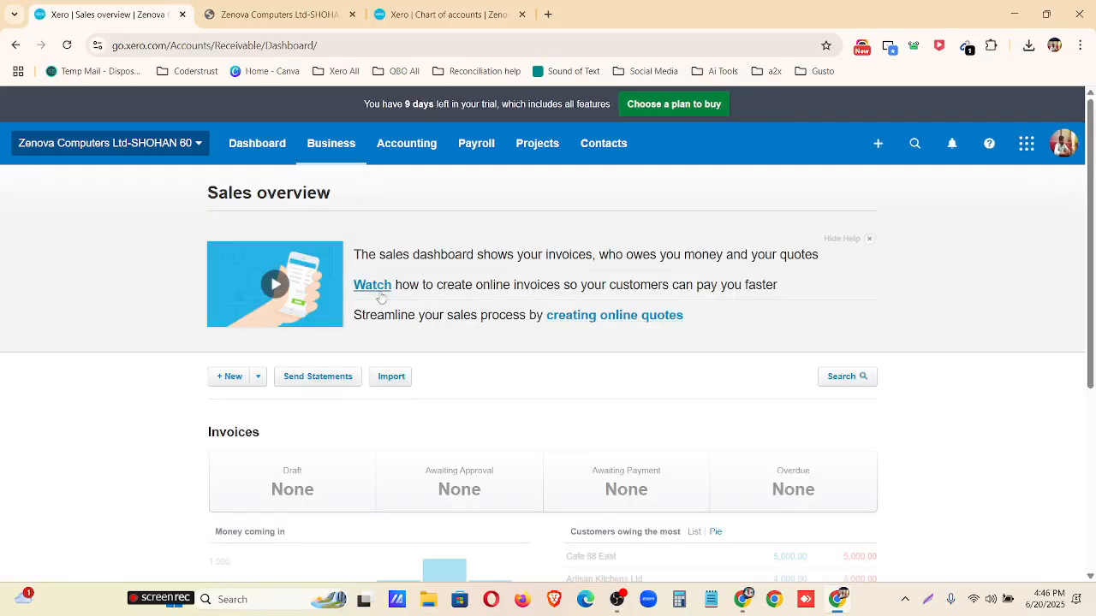
click(868, 239)
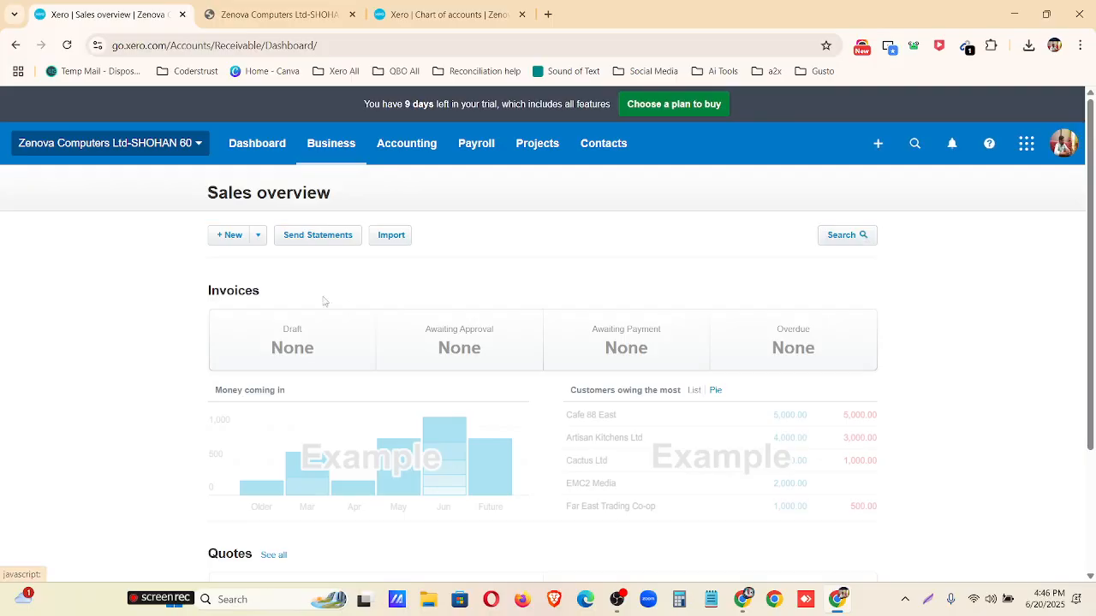
Review the transaction types that can be created for sales, including Receive money, and start a new quote.
click(263, 236)
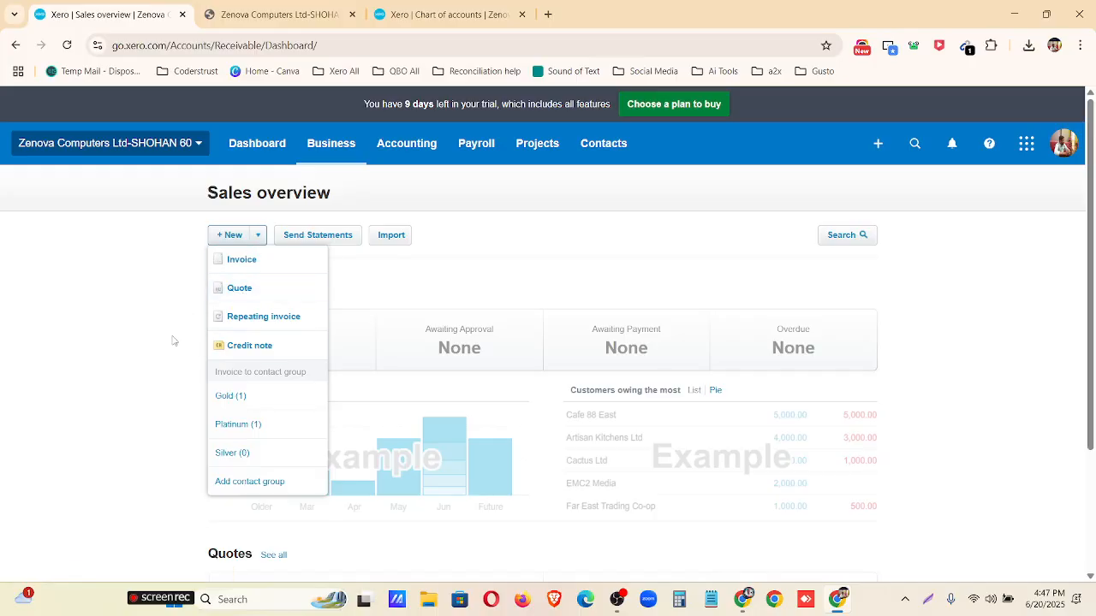
click(82, 316)
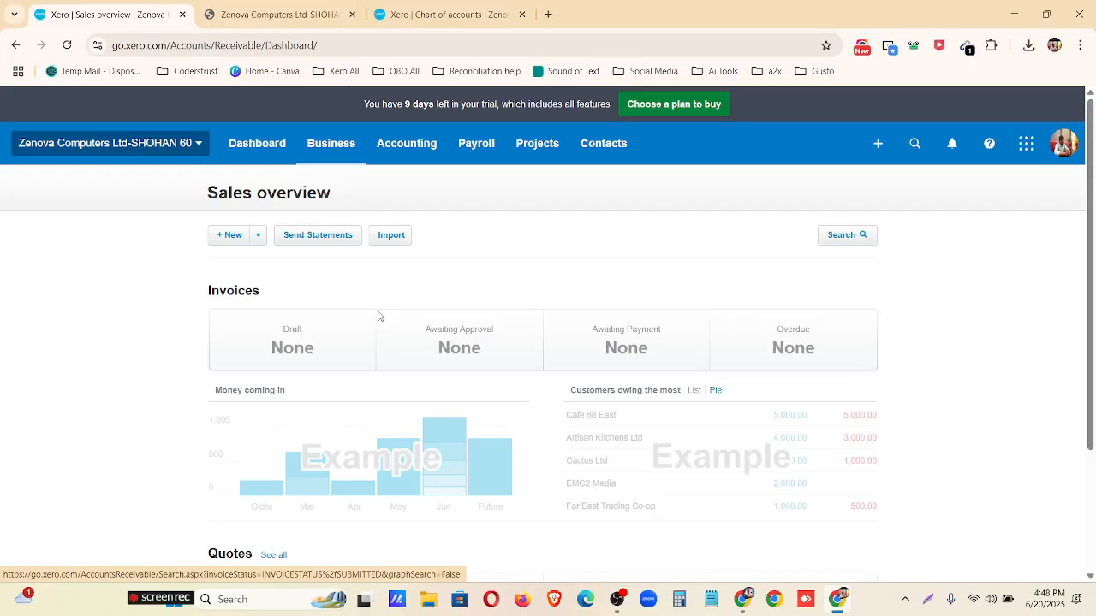
click(877, 144)
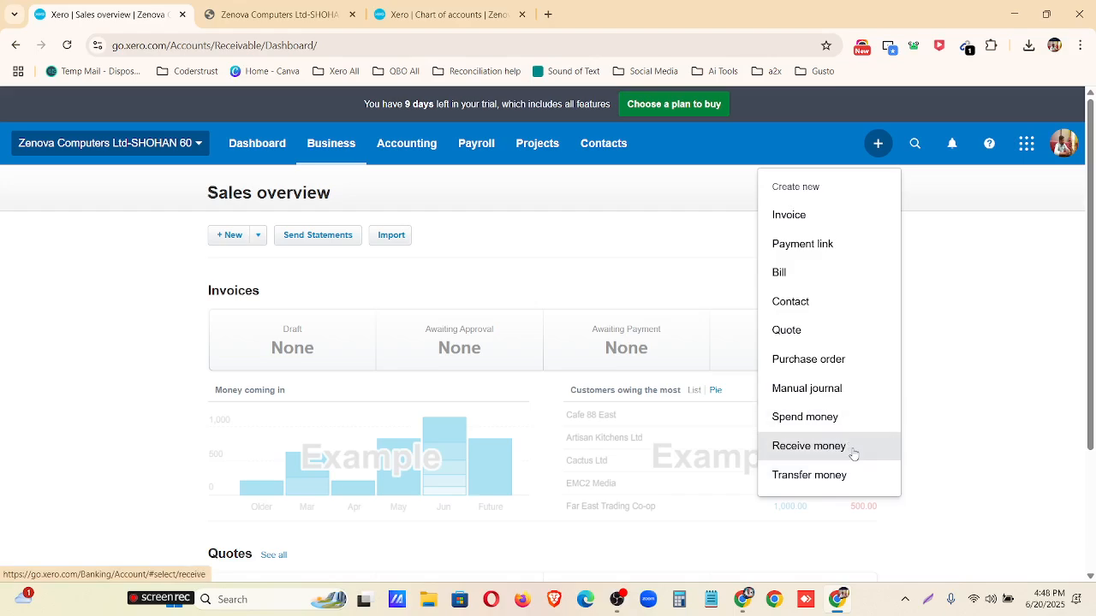
click(527, 290)
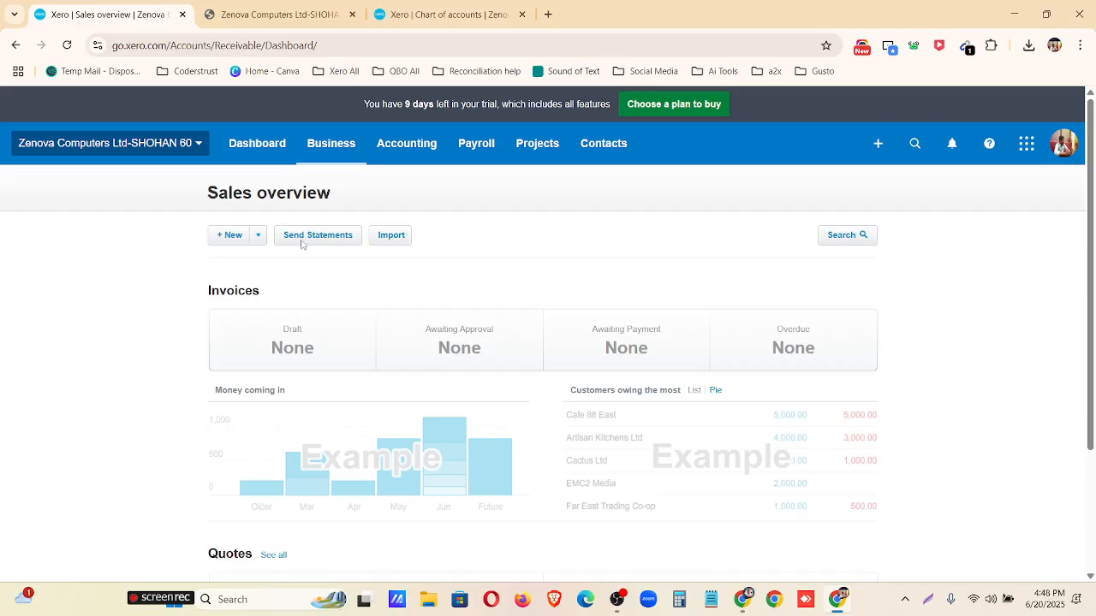
click(257, 236)
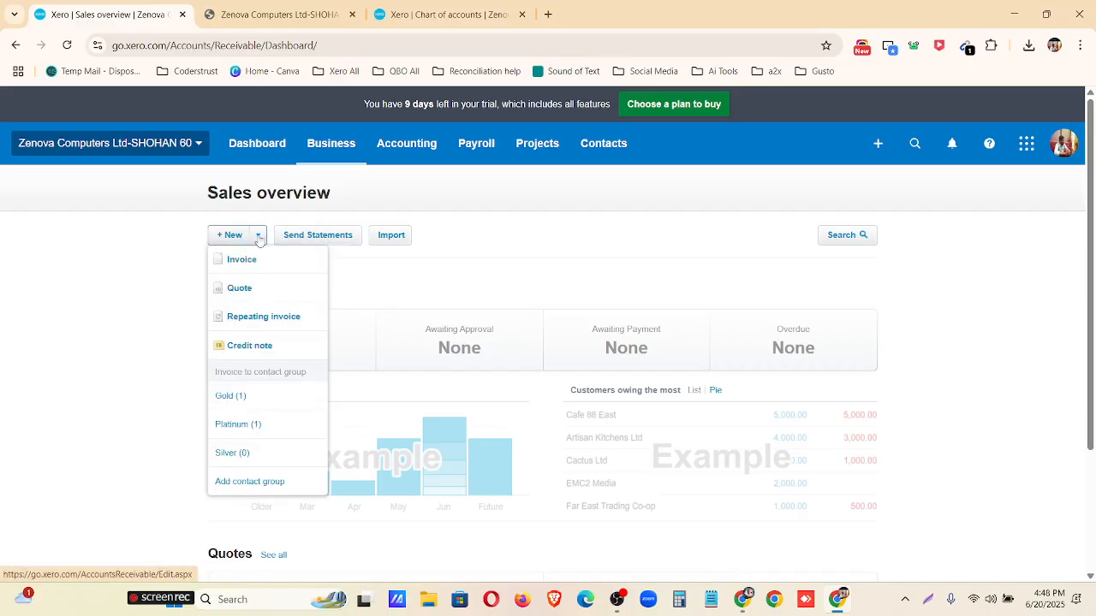
click(259, 301)
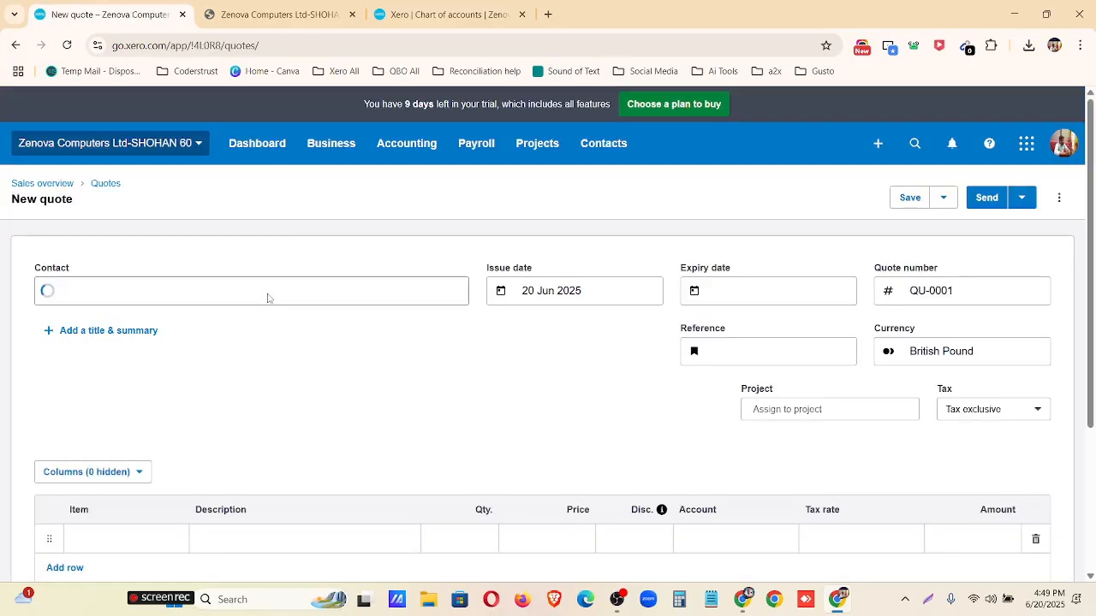
Switch to Google Drive and open the Customer Invoice spreadsheet from the Assignment-2 folder.
click(743, 600)
click(289, 12)
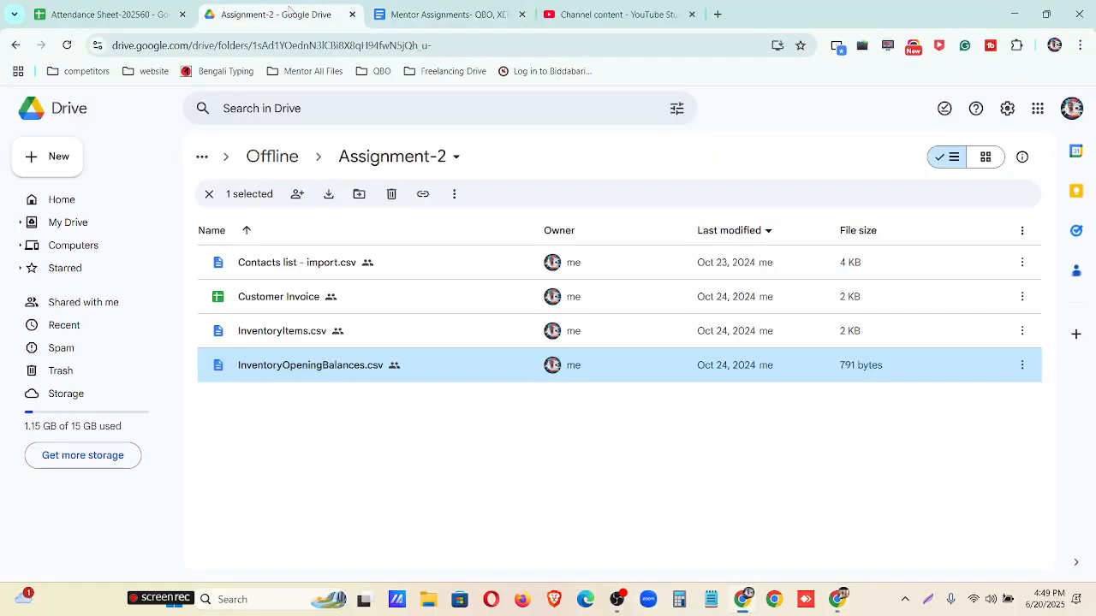
click(304, 305)
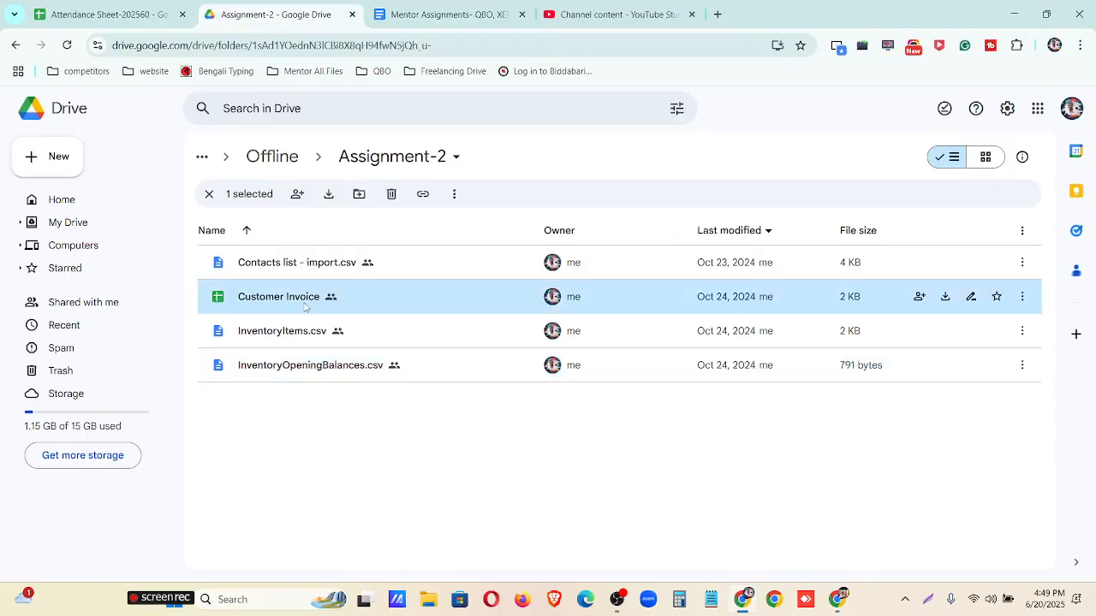
double_click(304, 307)
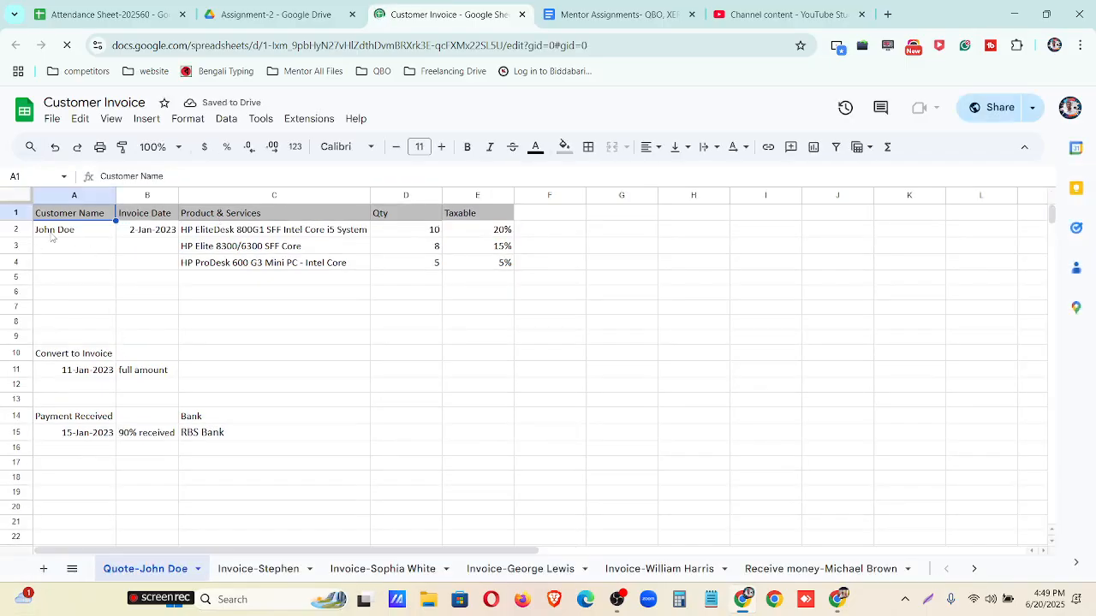
Look through the Customer Invoice sheets from the quote and the invoices to the receive money and repeating invoice sheets.
drag(52, 232, 69, 306)
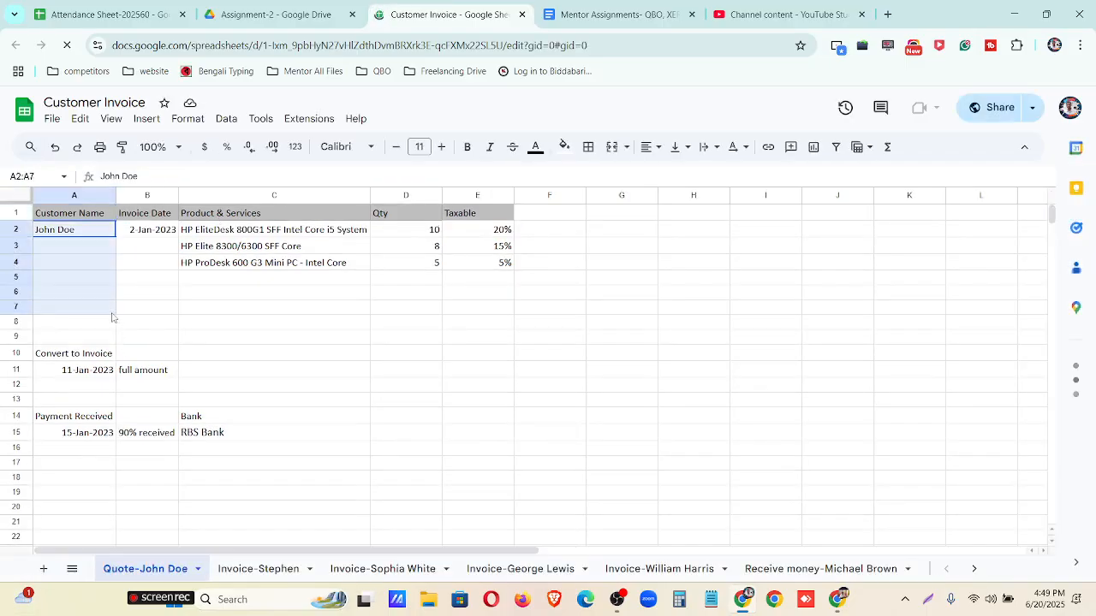
click(256, 570)
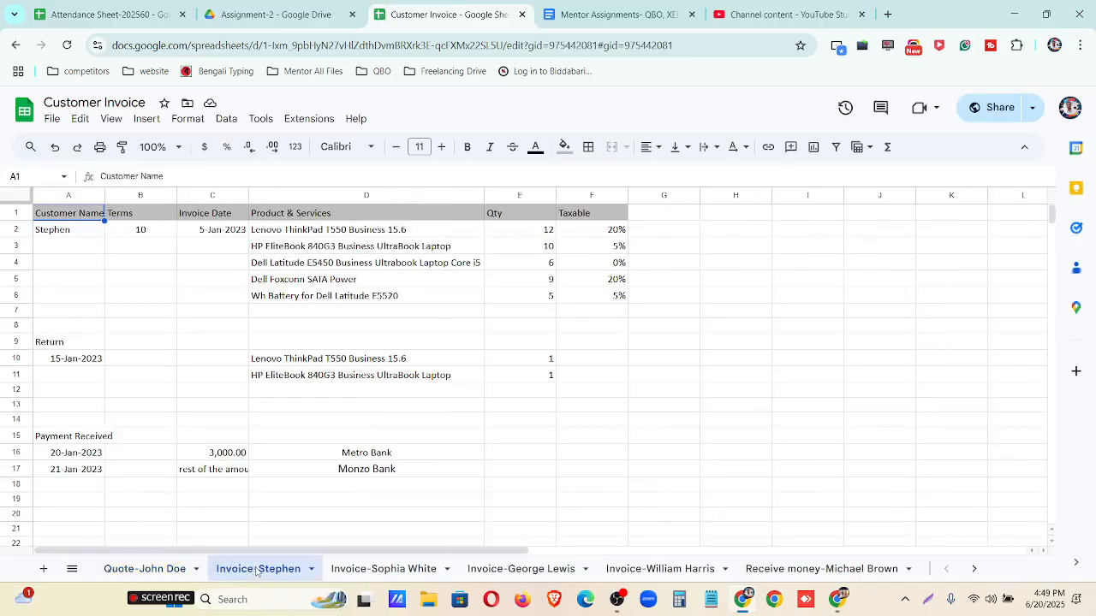
click(513, 569)
click(661, 569)
click(770, 568)
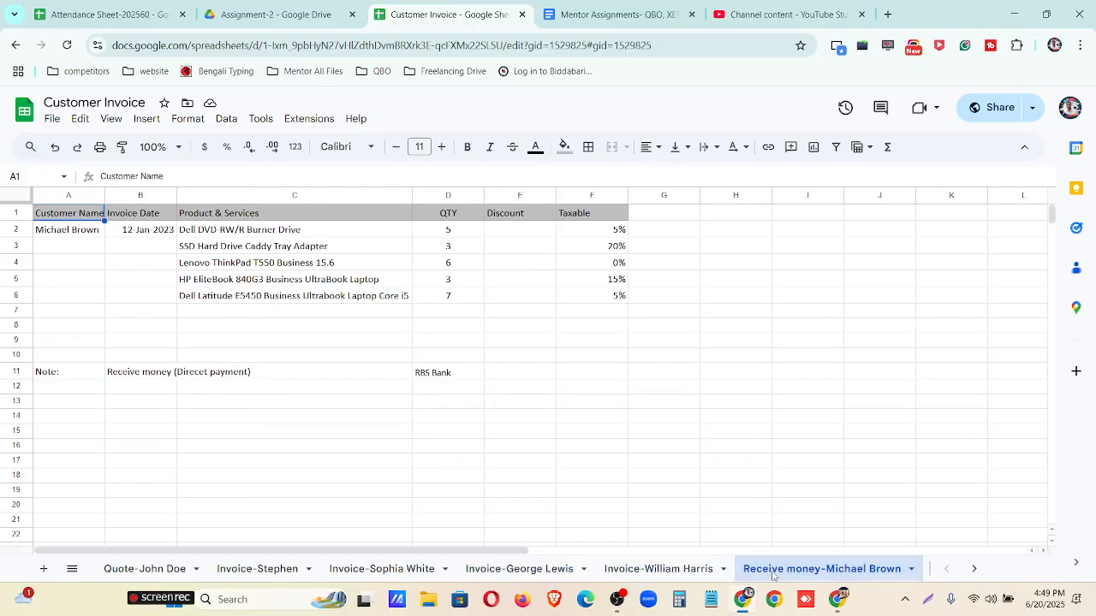
click(973, 568)
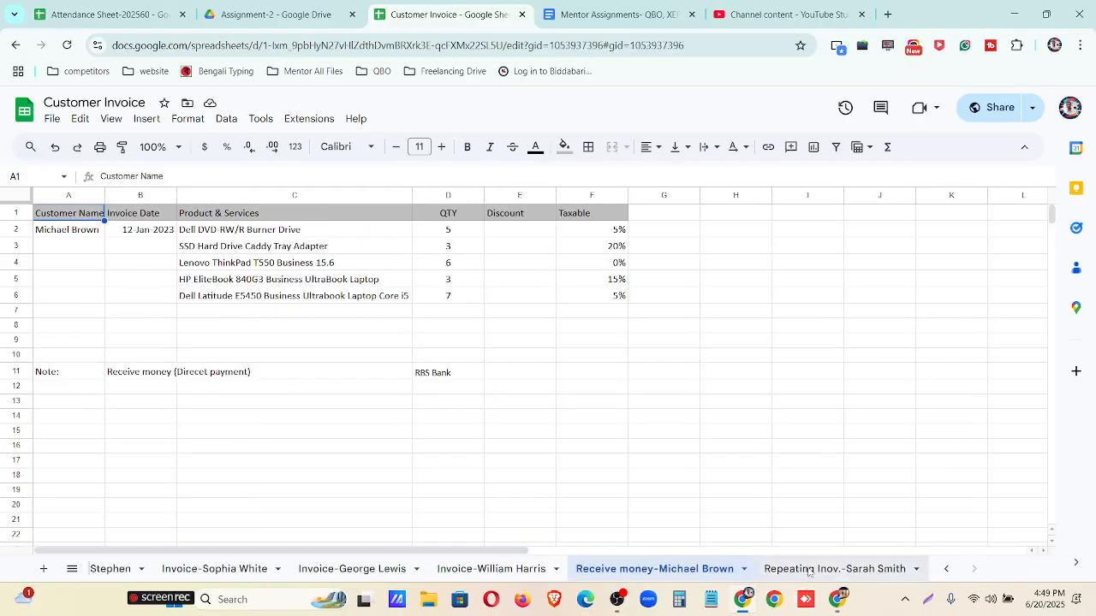
click(809, 572)
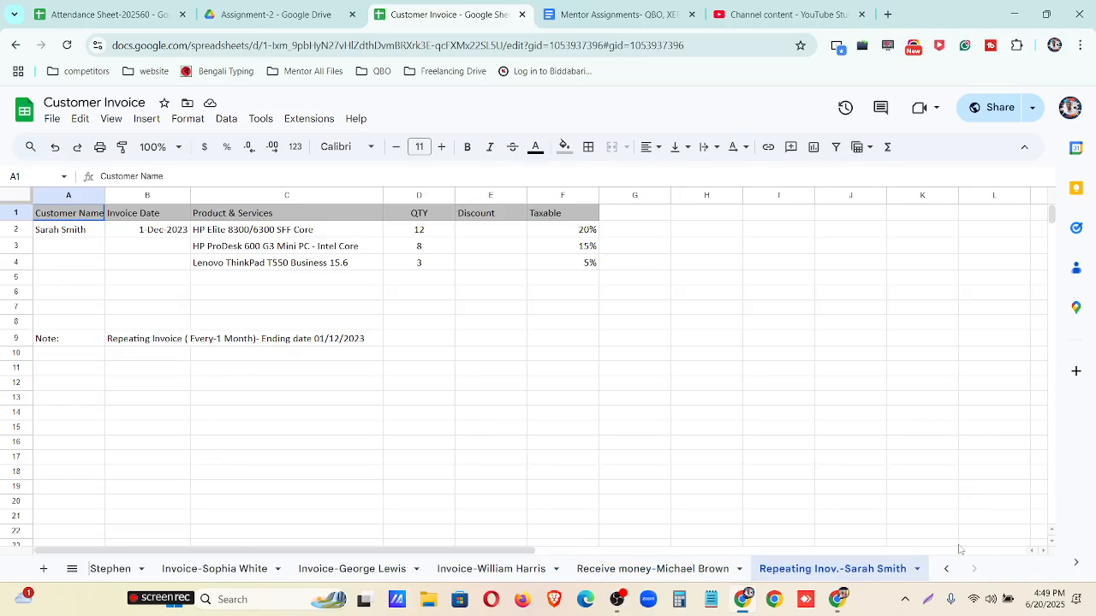
Return to the quote sheet and examine its line items, the invoice conversion details and the payment received section.
click(945, 568)
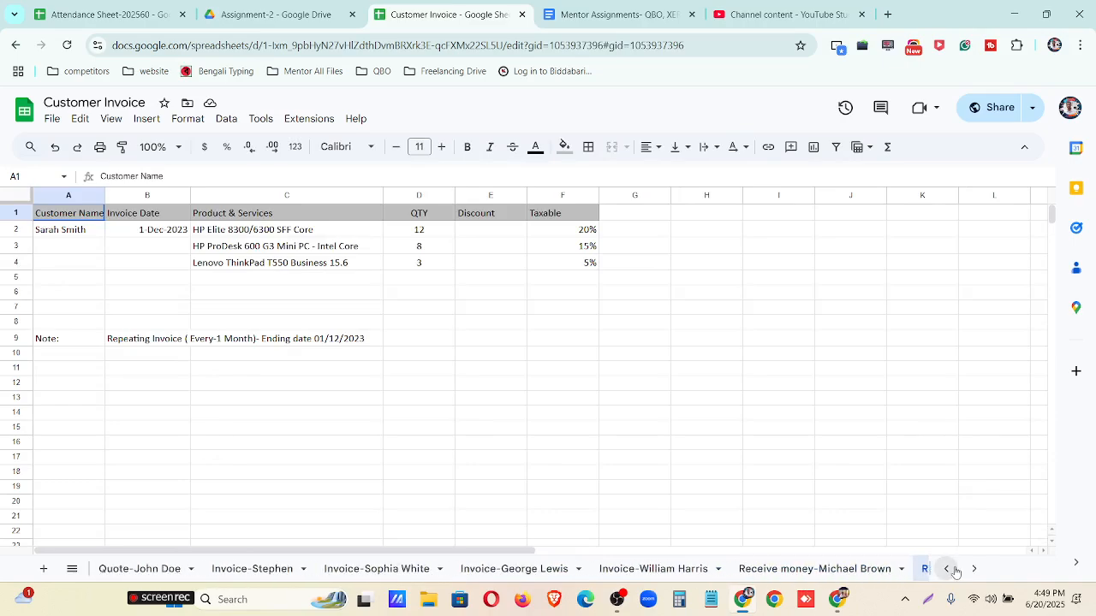
click(140, 568)
click(103, 244)
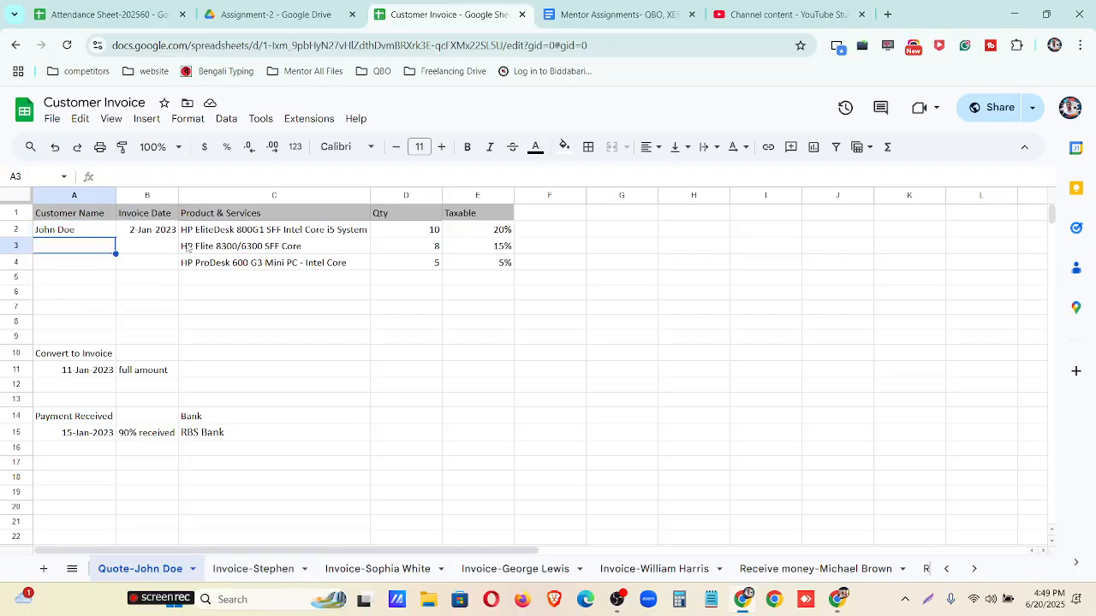
click(257, 247)
drag(68, 228, 488, 295)
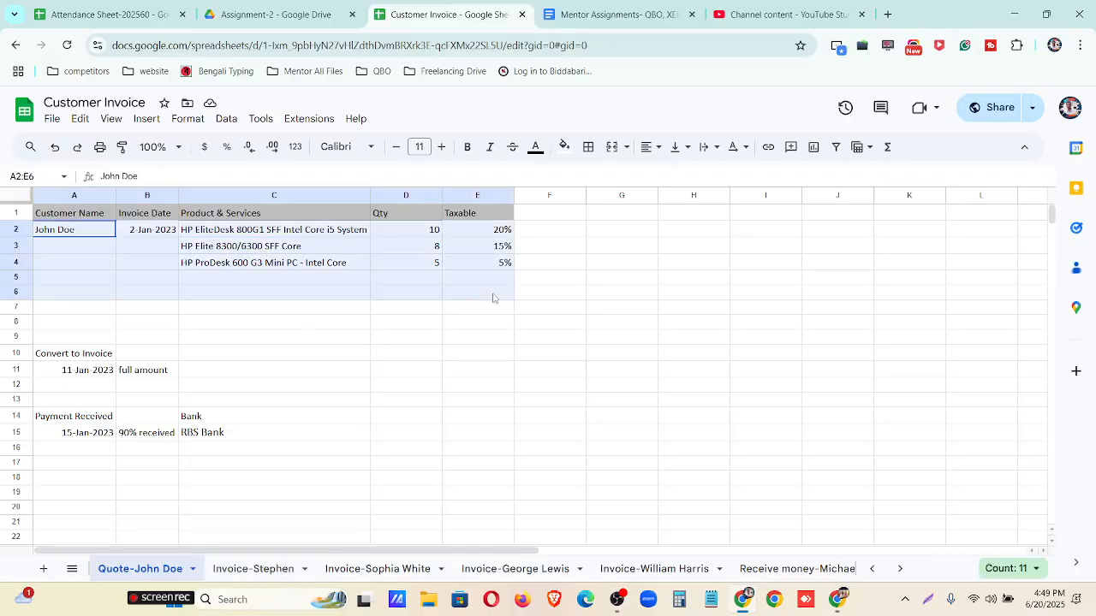
drag(45, 355, 153, 387)
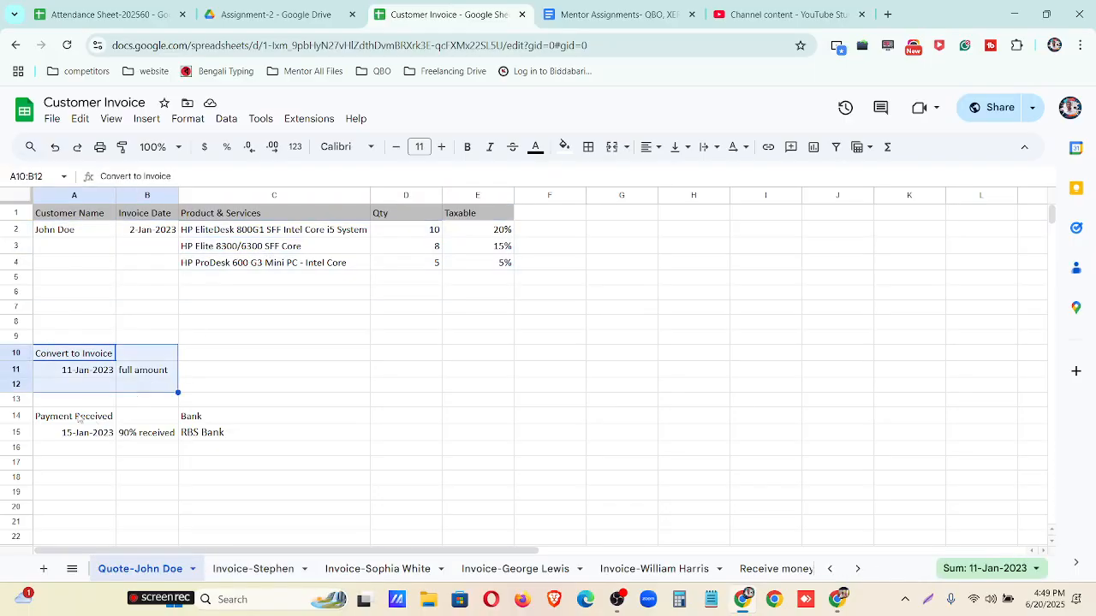
drag(77, 417, 224, 444)
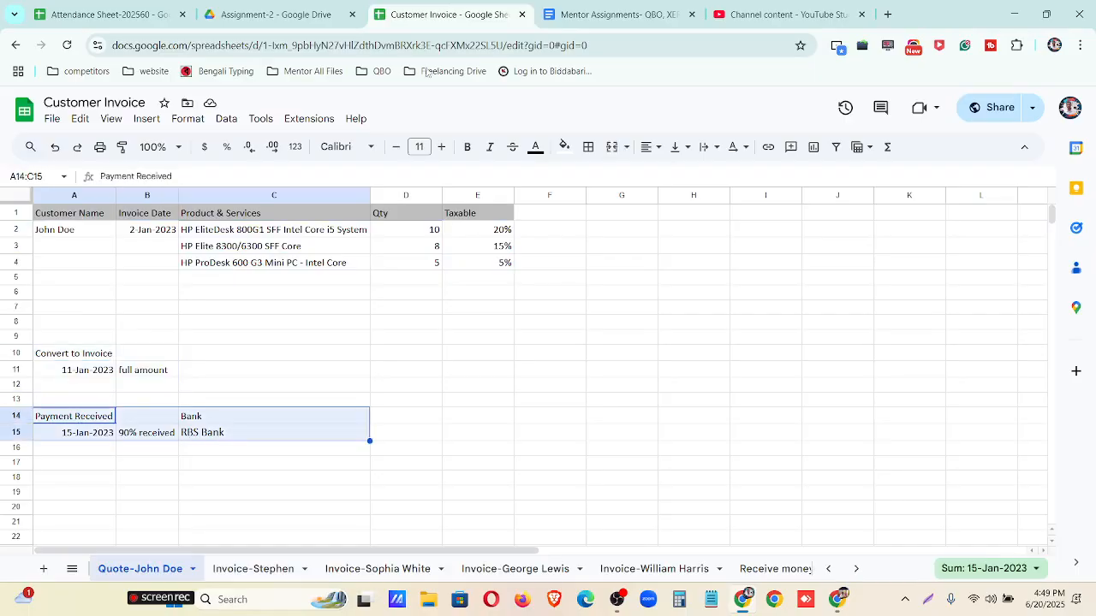
Switch back to the new quote in Xero and select an existing customer matching "w" as its contact.
click(1014, 15)
click(87, 292)
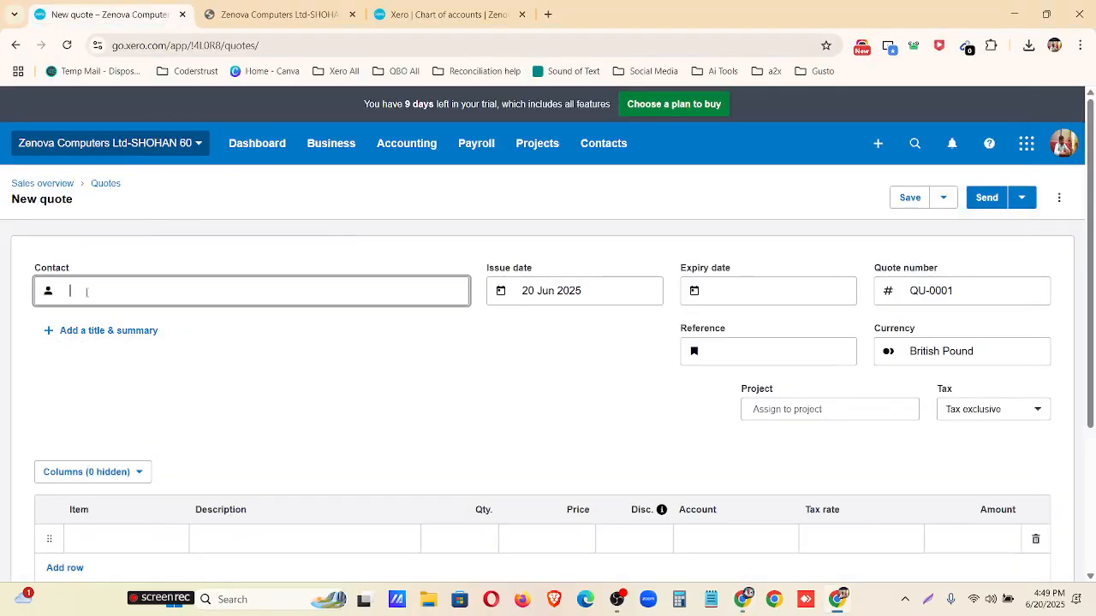
text(w)
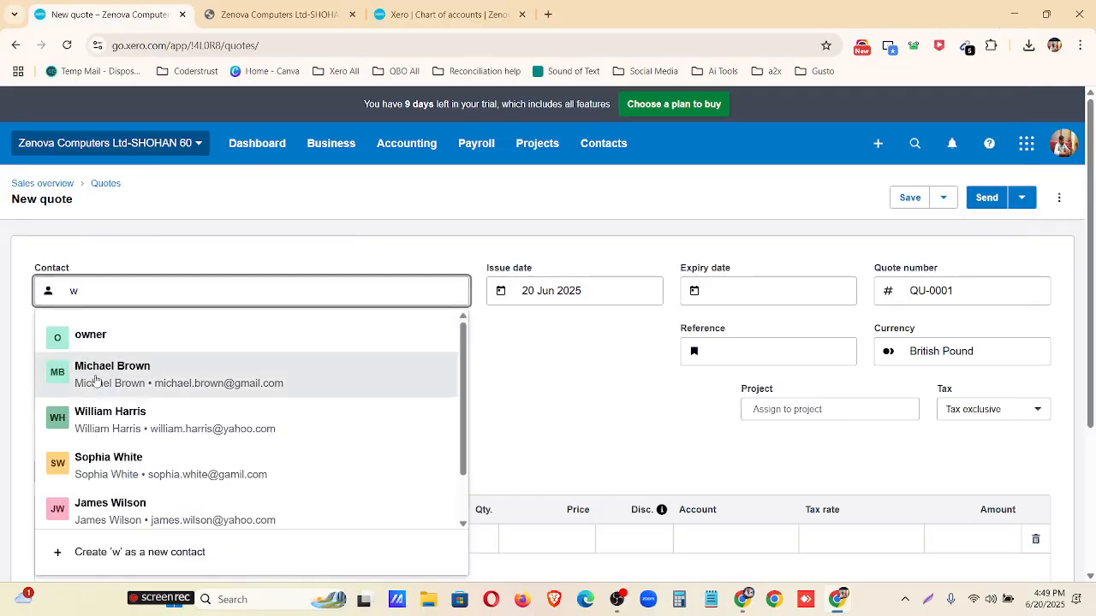
click(112, 416)
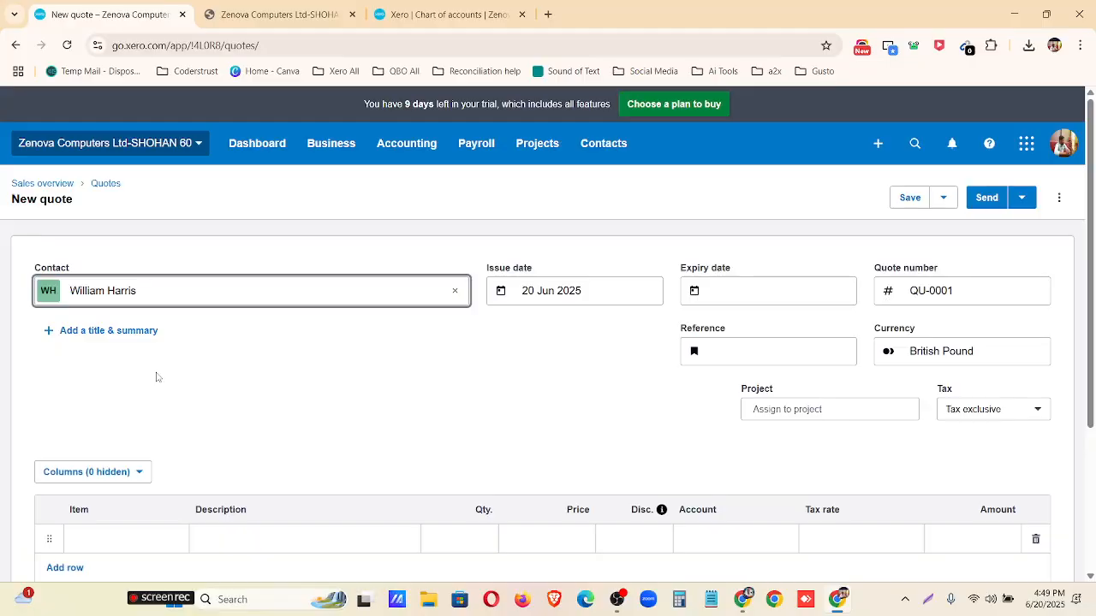
Set the quote's issue date to 1 Apr 2023.
click(565, 291)
click(567, 329)
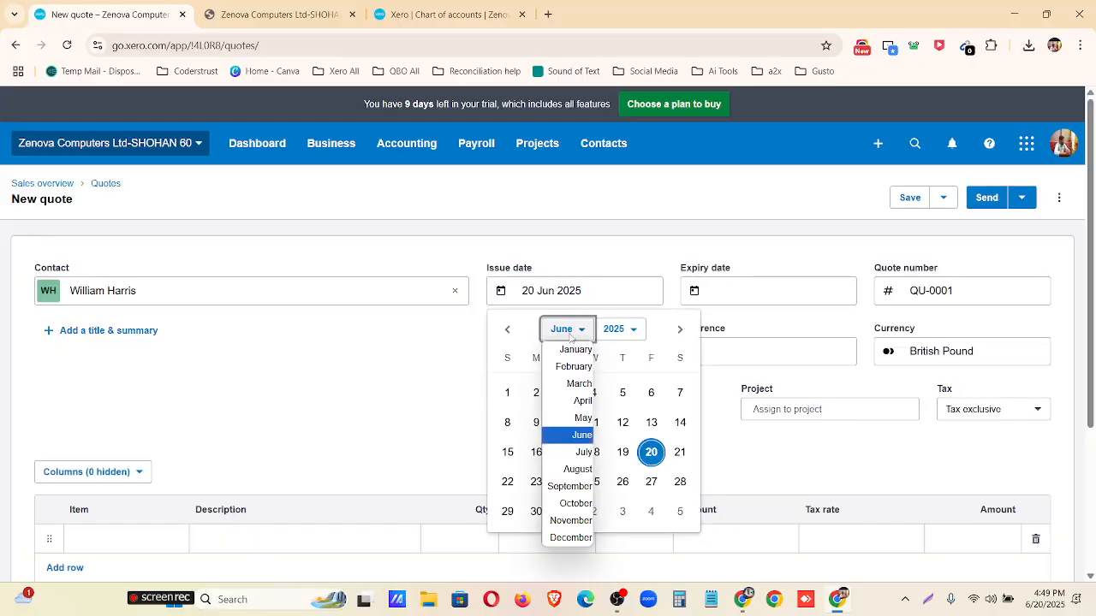
click(569, 399)
click(620, 329)
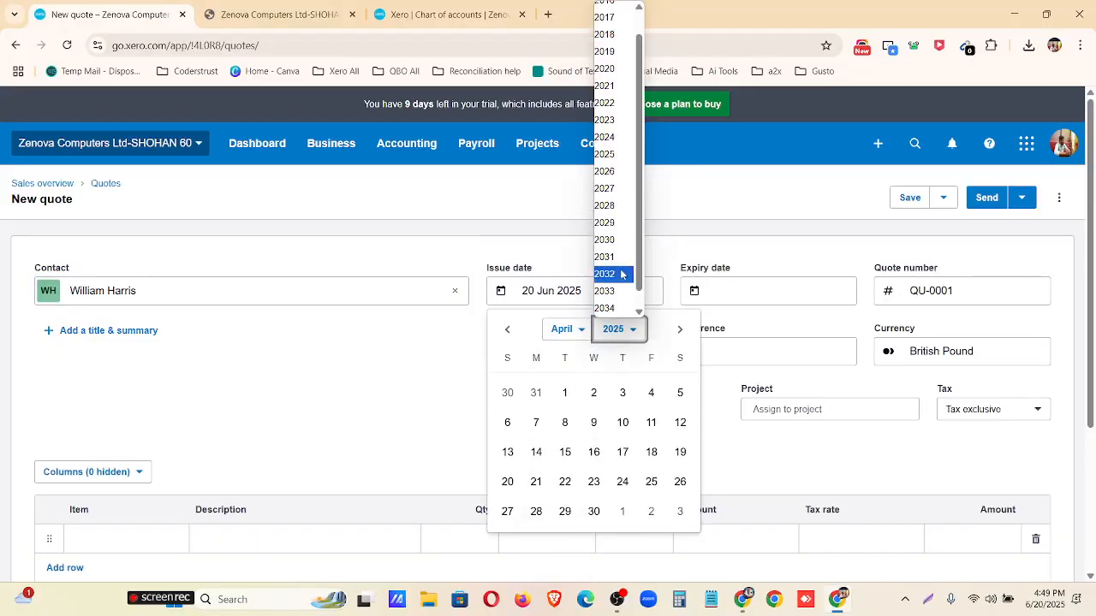
click(616, 124)
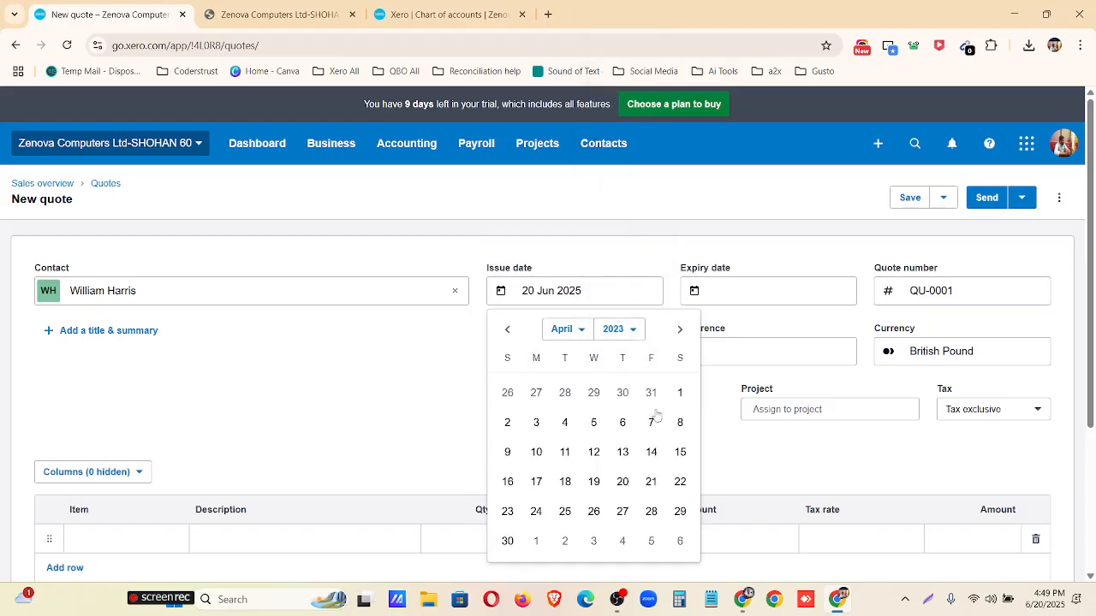
click(679, 392)
Set the quote's expiry date 30 days after issue and add item 1000, HP EliteDesk 800G1 SFF, with quantity 10.
click(727, 295)
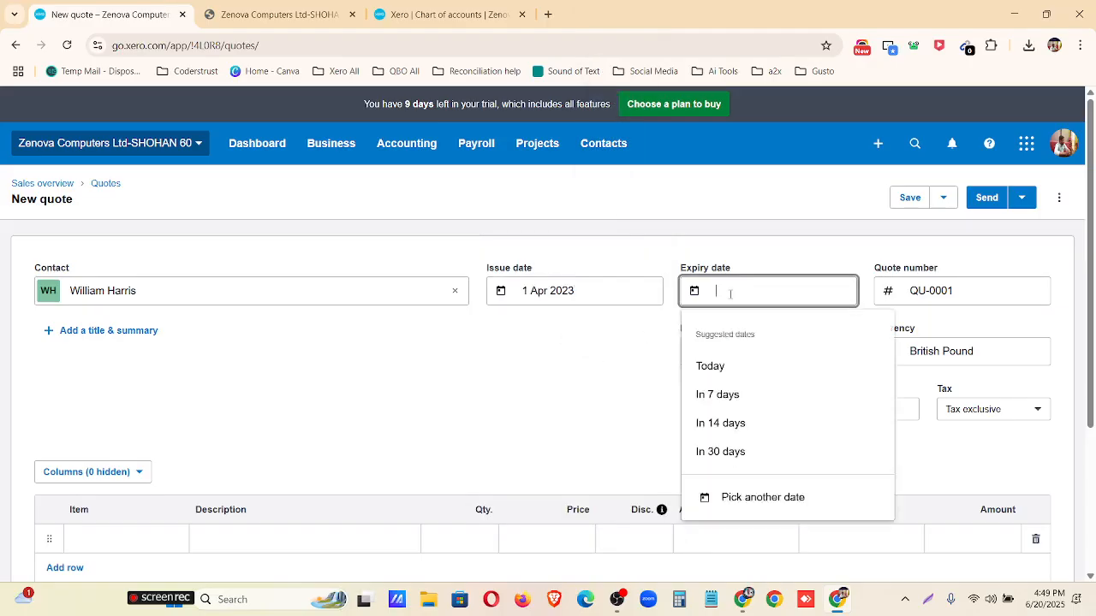
click(732, 450)
scroll(543, 428, down, 2)
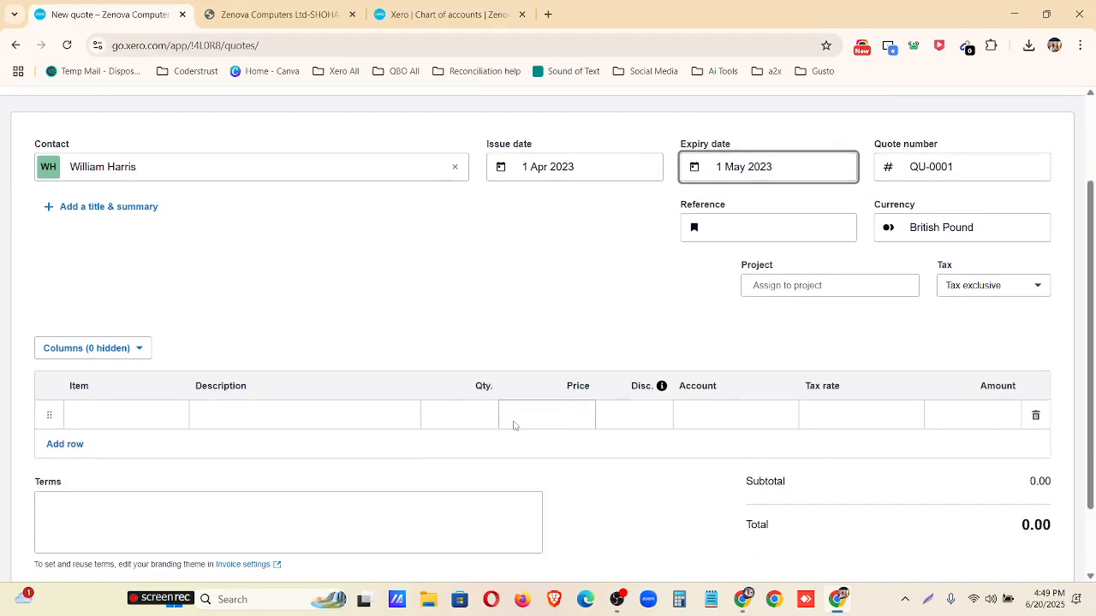
click(162, 396)
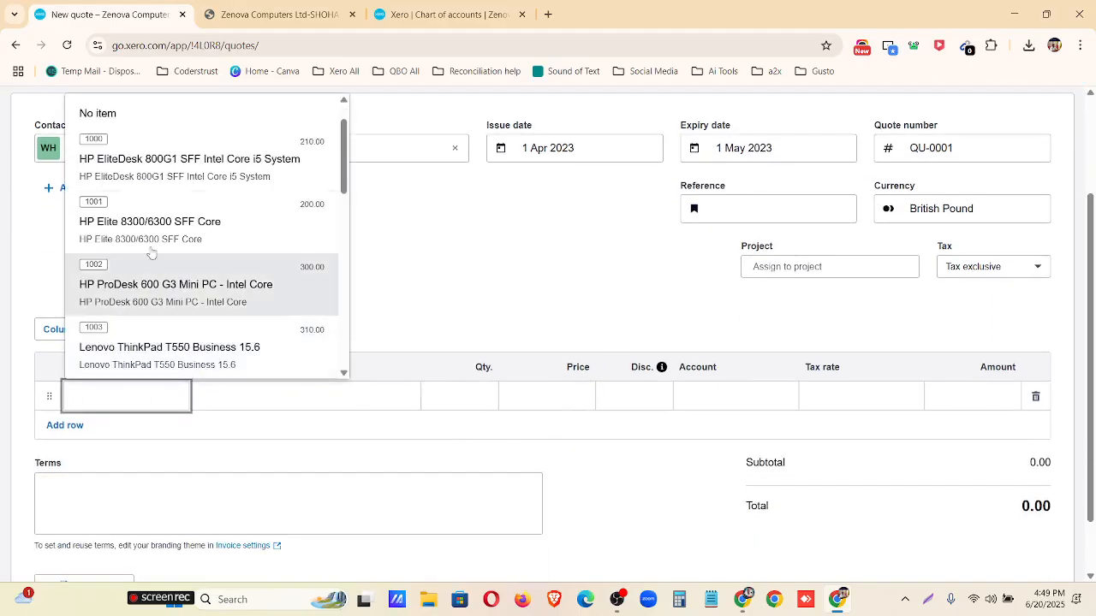
click(154, 167)
click(476, 404)
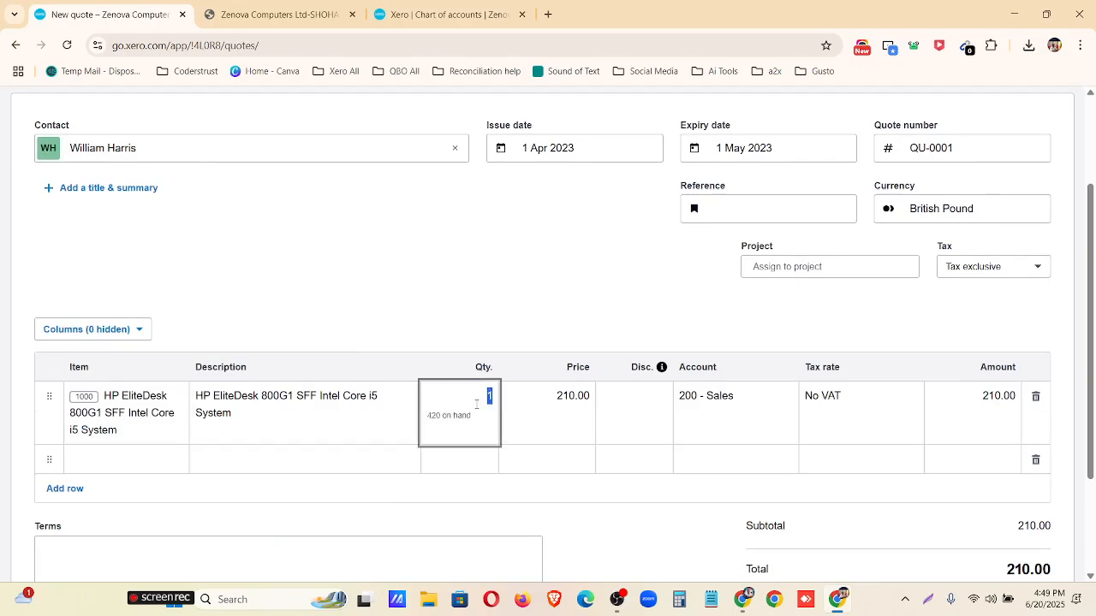
text(10)
Add item 1003, Lenovo ThinkPad T550 Business 15.6, as the quote's second line with quantity 5.
click(146, 460)
scroll(146, 359, down, 1)
click(146, 359)
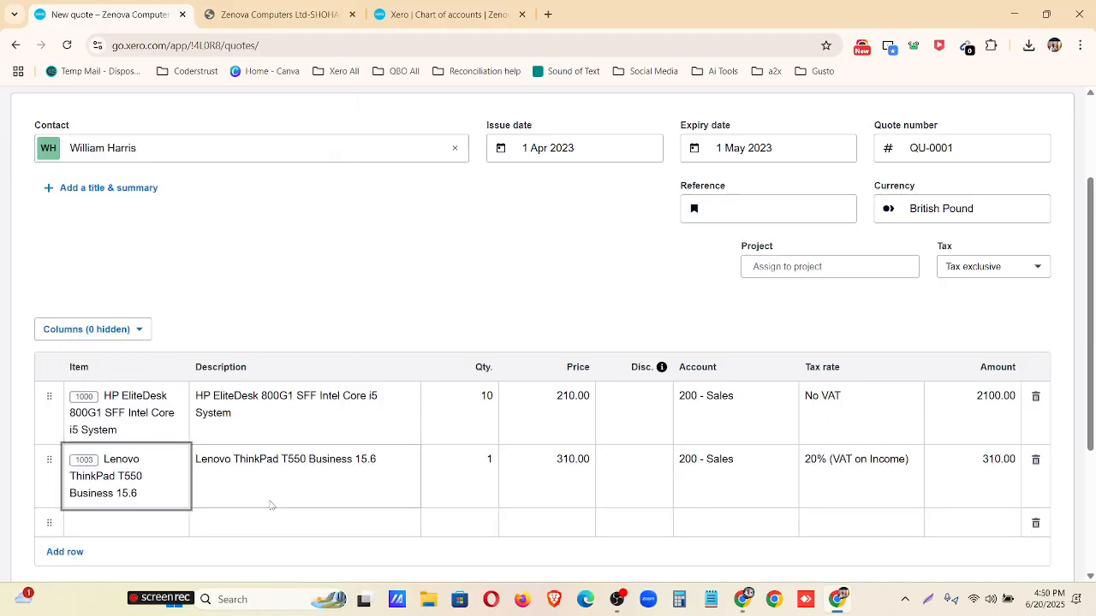
click(462, 462)
text(5)
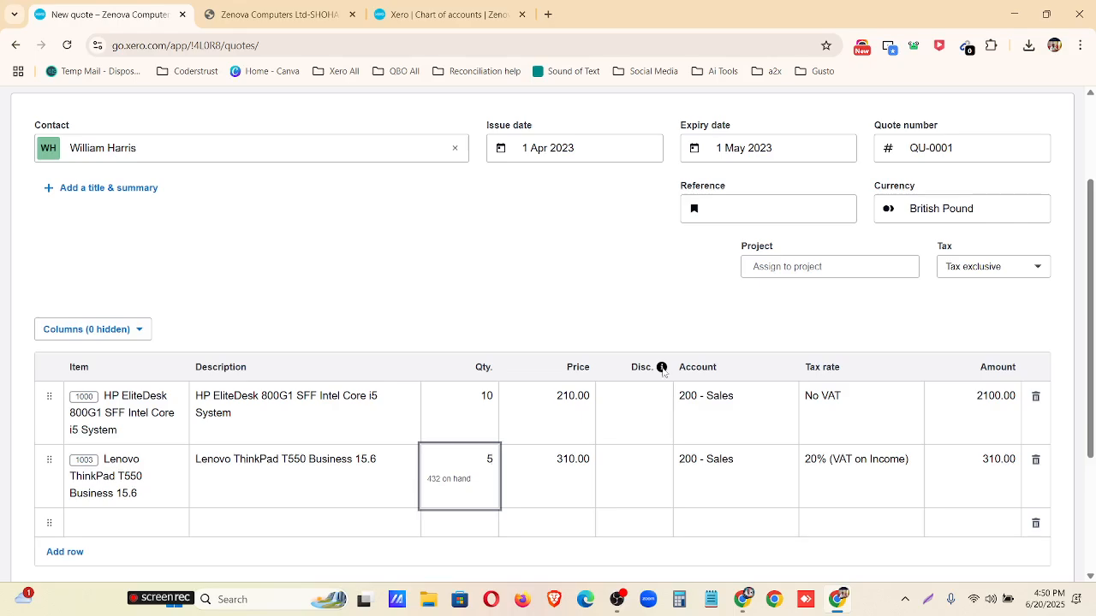
Try a fixed discount of 100 on the HP EliteDesk line of the quote.
mouse_move(662, 370)
click(641, 407)
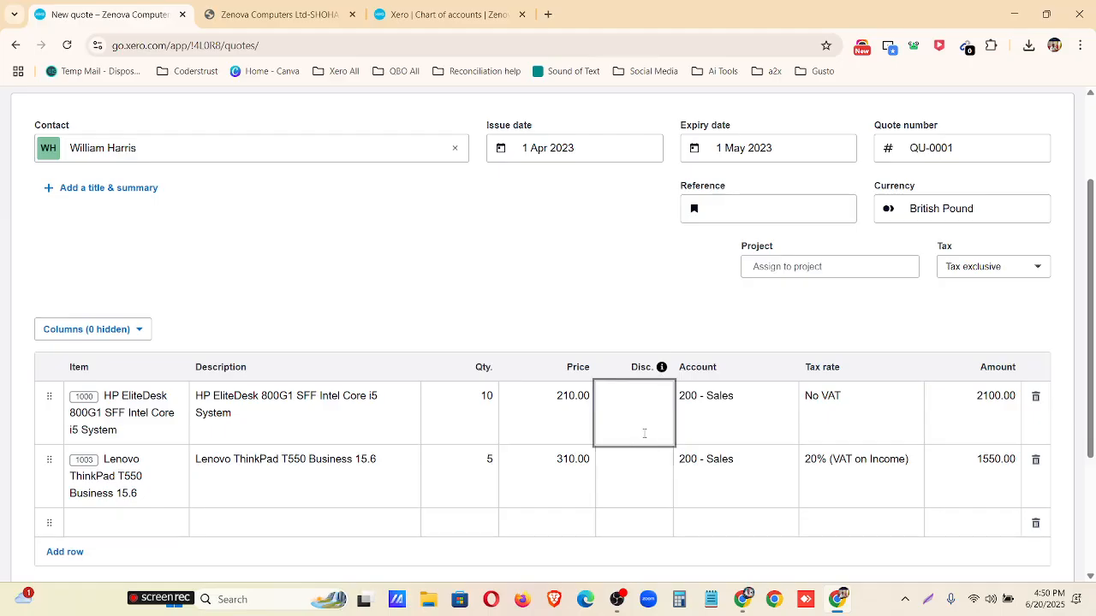
text(100)
click(614, 325)
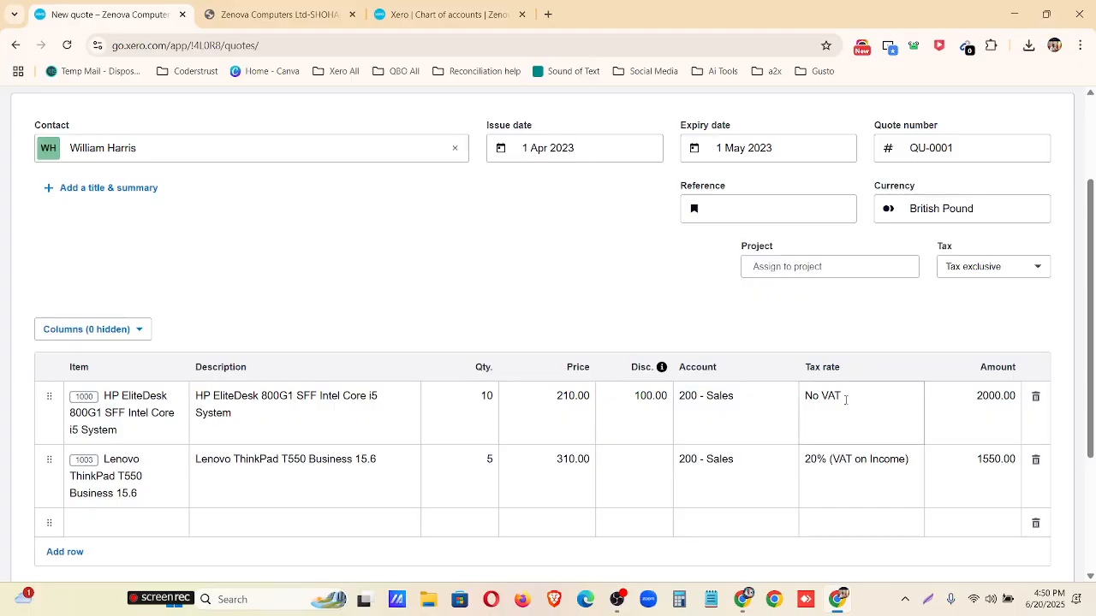
Try a 10% discount on the HP EliteDesk line in place of the fixed amount.
click(666, 399)
key(BackSpace)
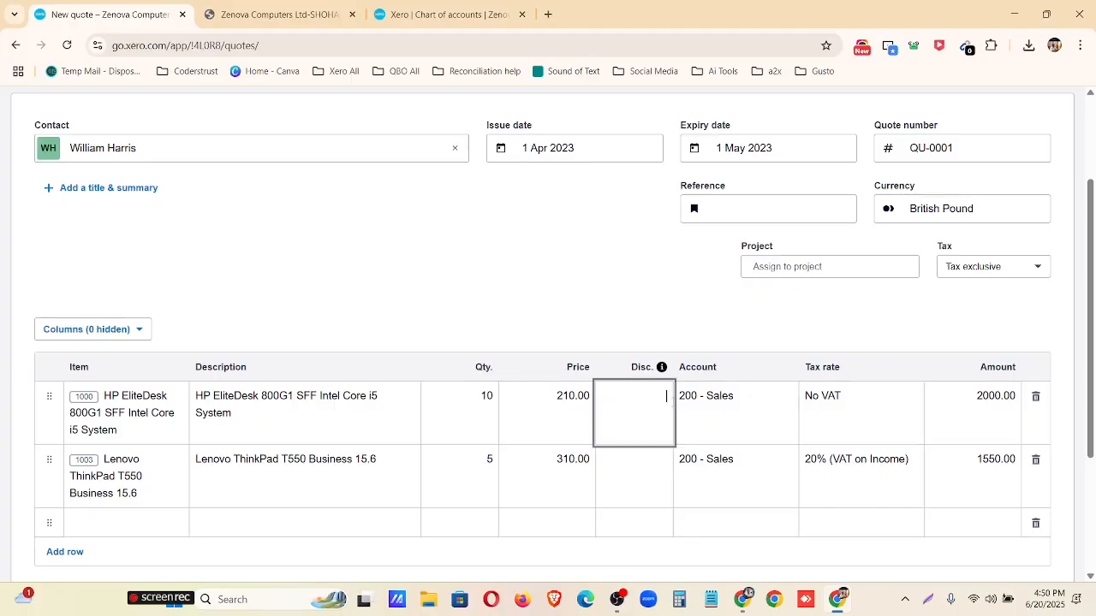
text(10%)
click(555, 323)
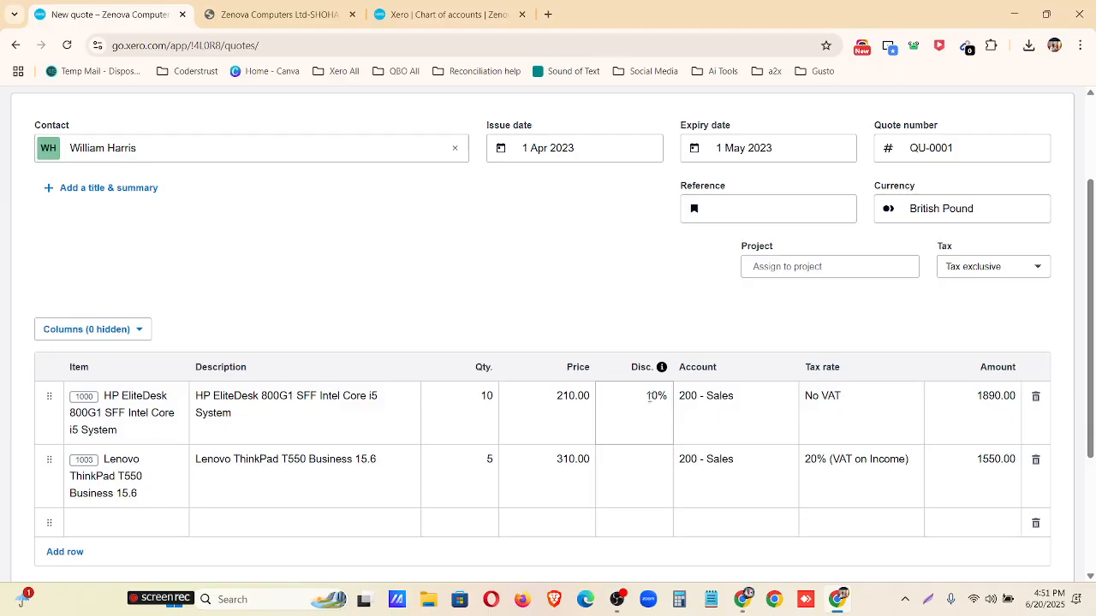
Clear the discount from the HP EliteDesk line of the quote.
drag(646, 395, 665, 395)
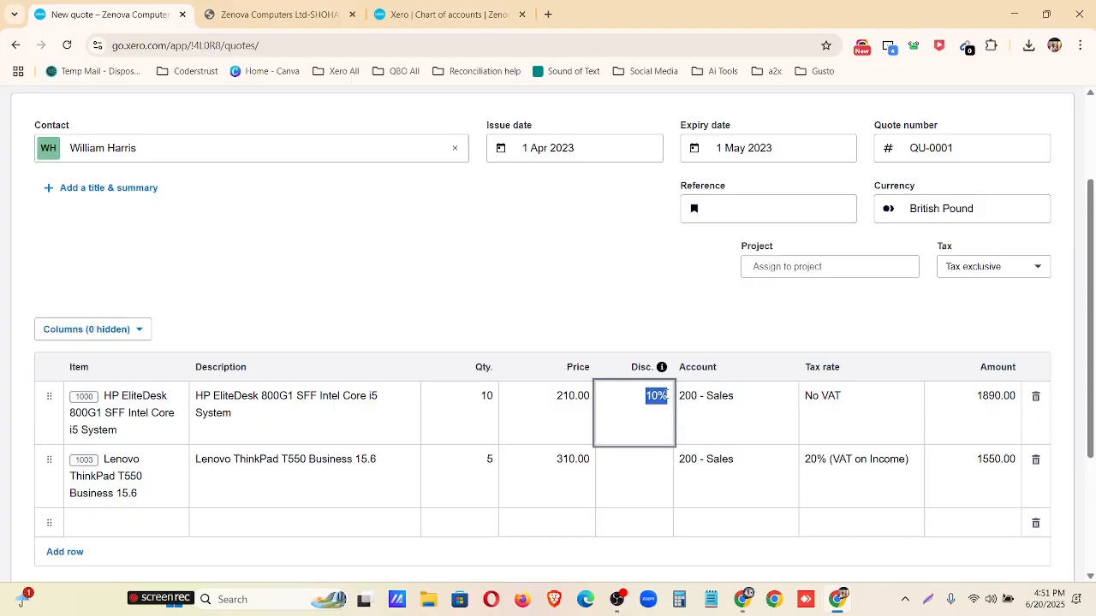
key(BackSpace)
click(577, 305)
Check the quote's line items and totals, and save and close the quote.
scroll(623, 398, down, 1)
scroll(622, 398, down, 2)
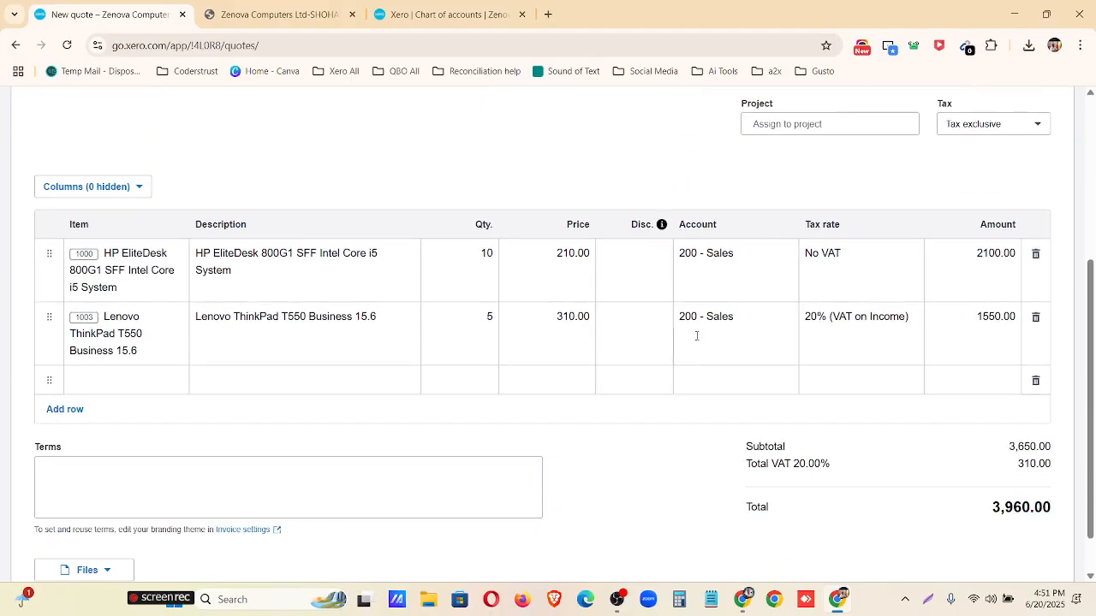
scroll(699, 380, down, 1)
scroll(699, 380, up, 5)
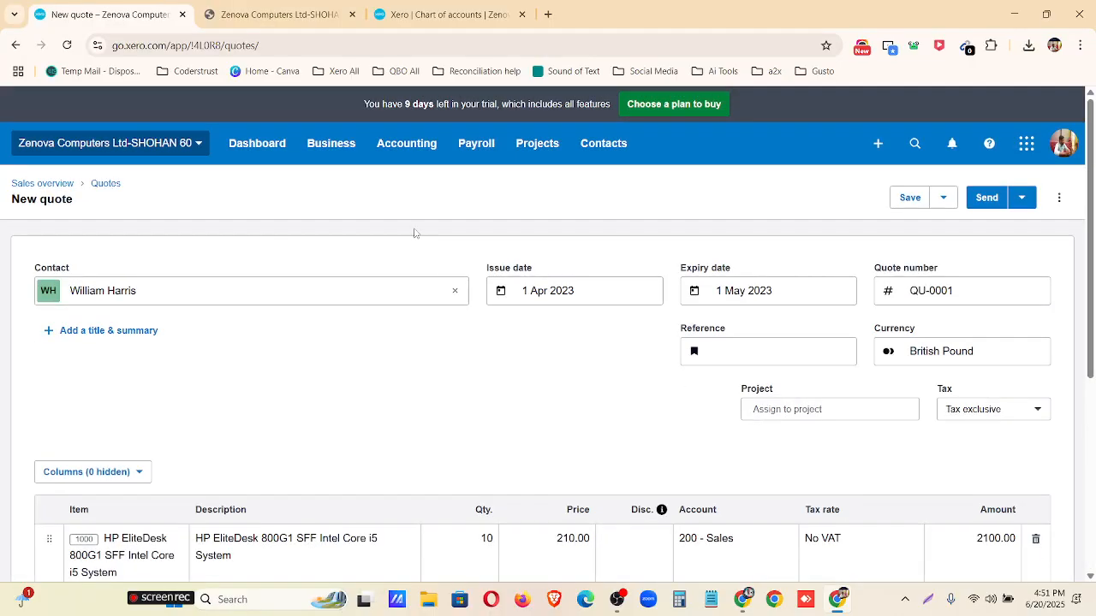
click(942, 200)
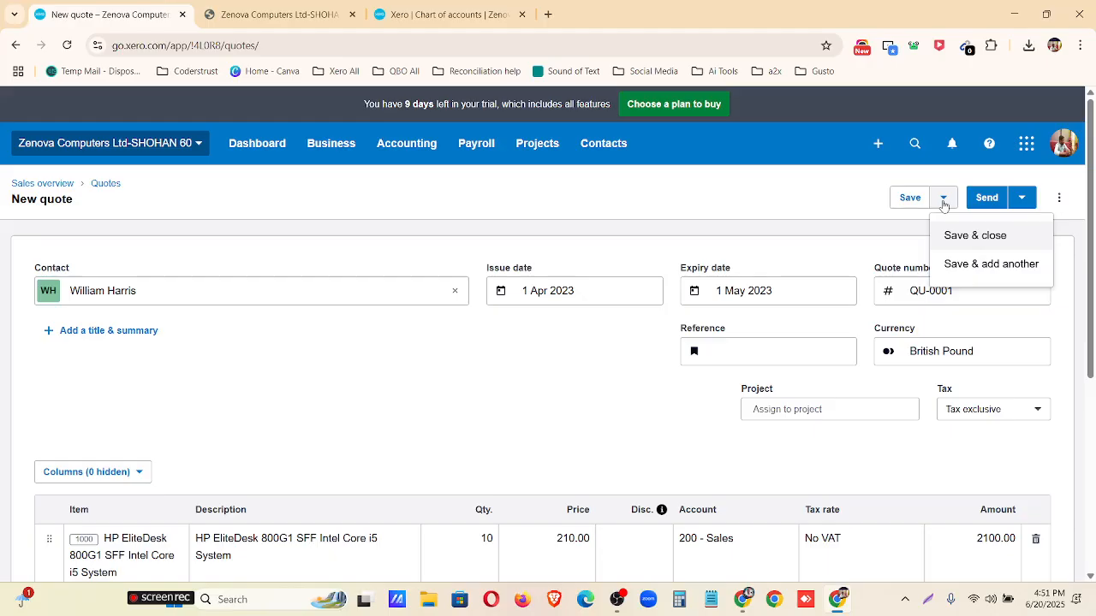
click(984, 235)
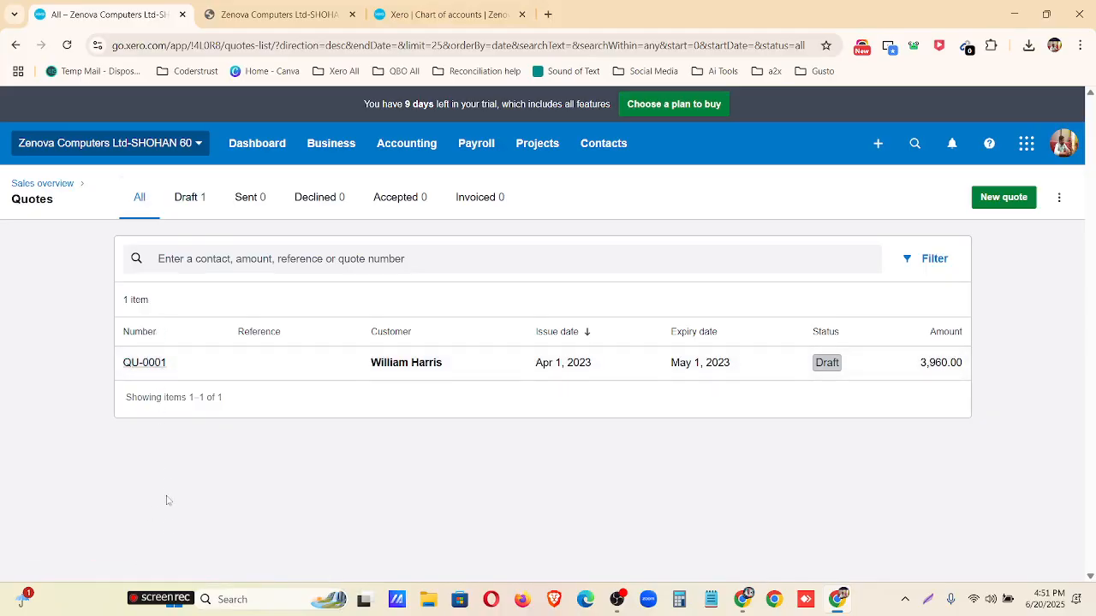
Select the new quote among the drafts and email it to the customer with the default message.
click(188, 202)
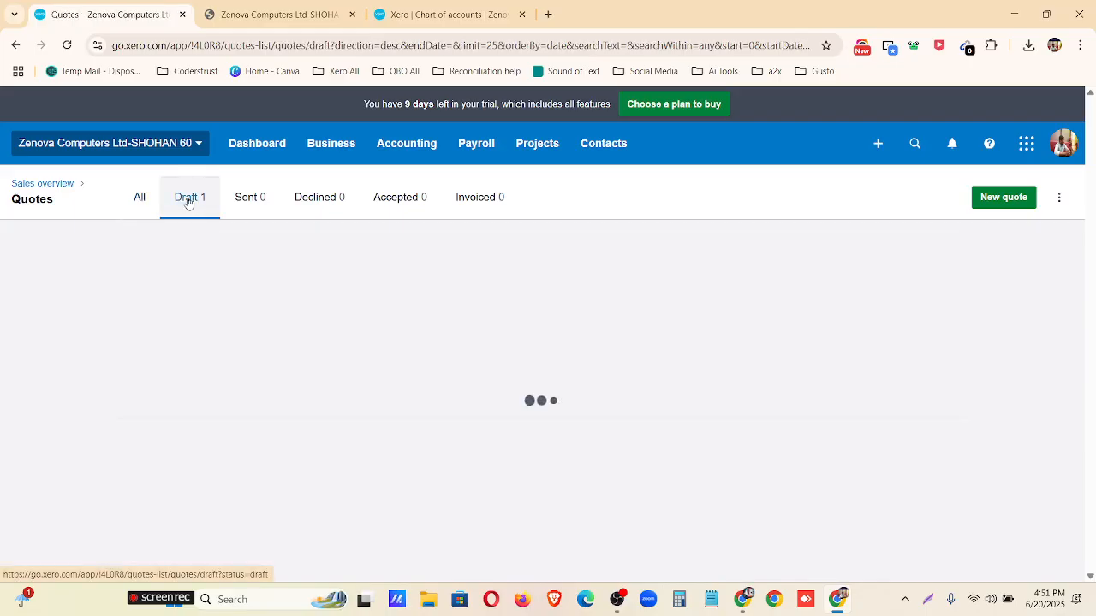
click(132, 339)
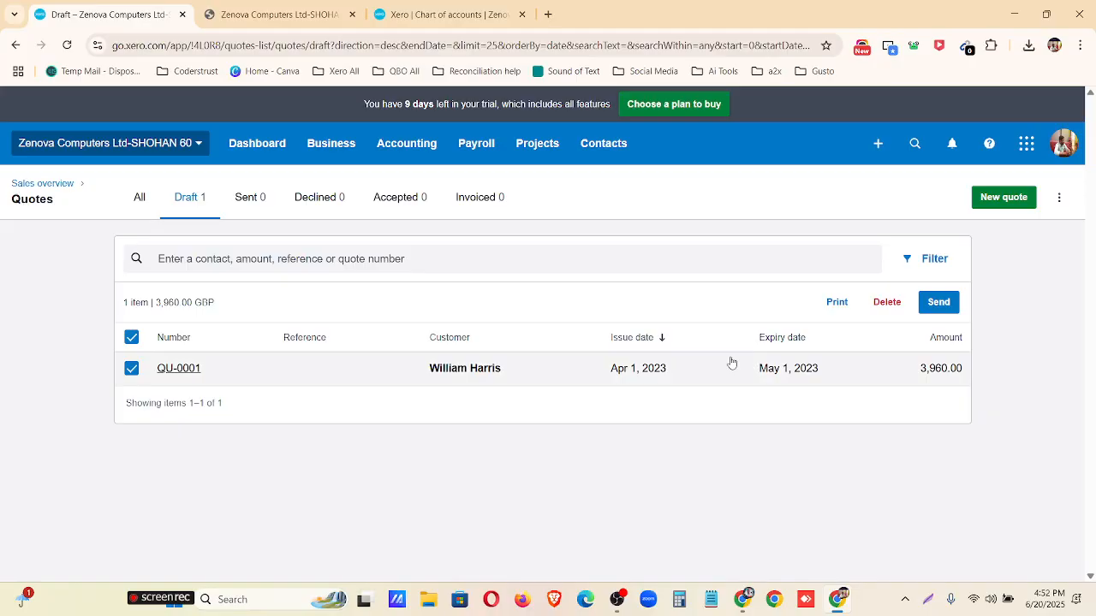
click(947, 302)
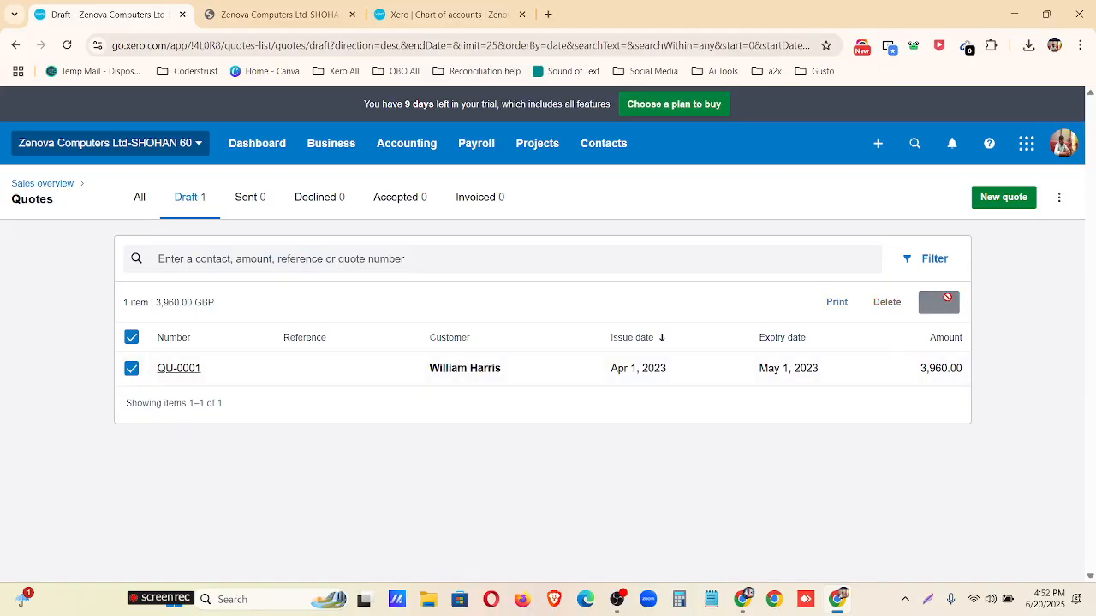
scroll(495, 404, down, 2)
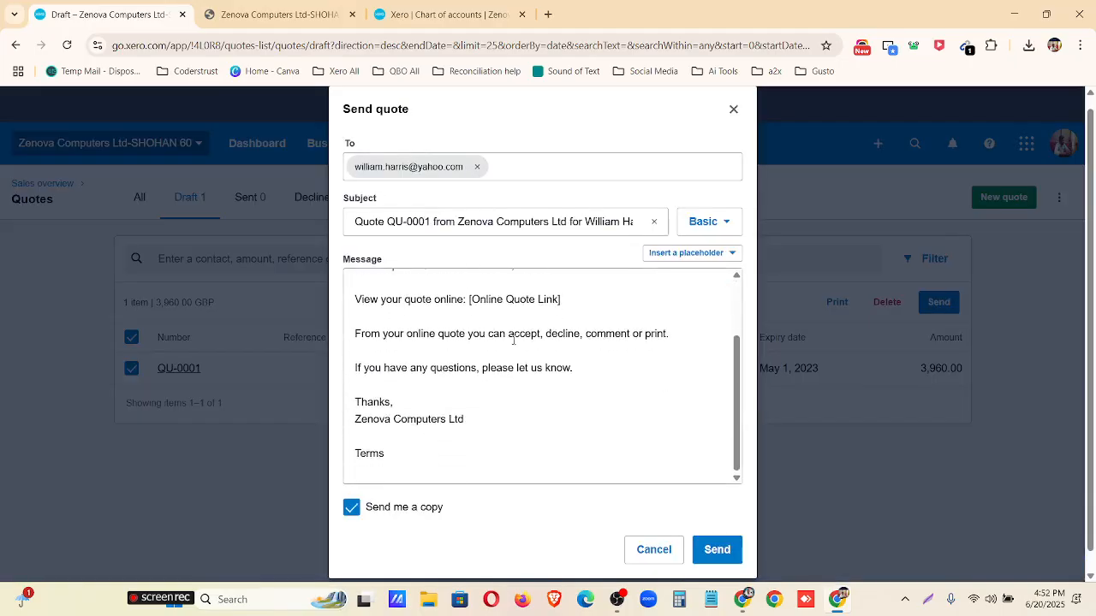
scroll(495, 403, up, 3)
scroll(614, 330, down, 2)
scroll(599, 325, up, 2)
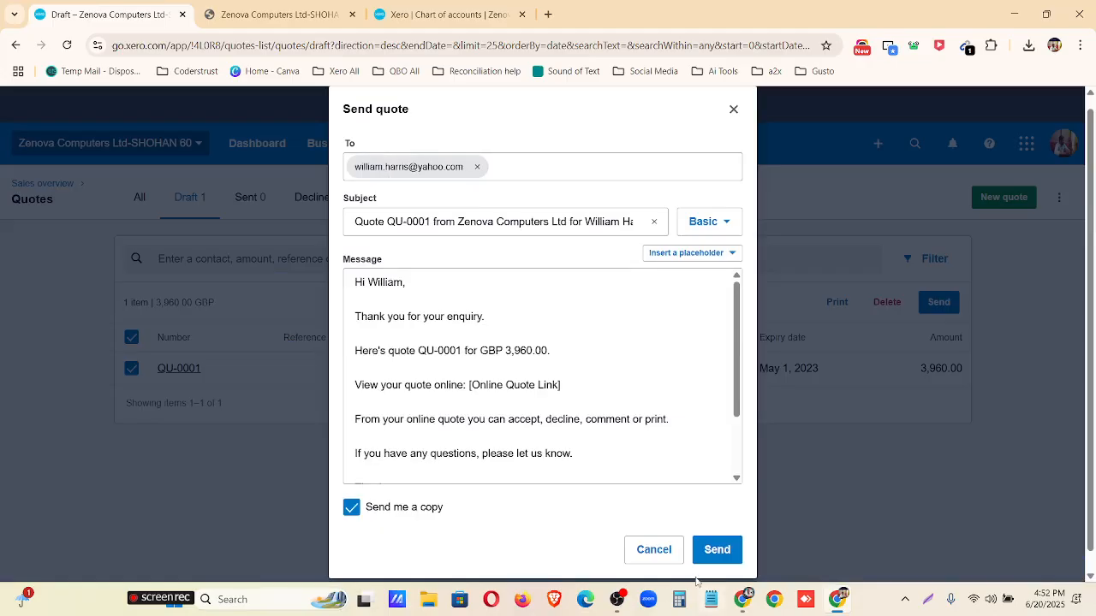
click(718, 544)
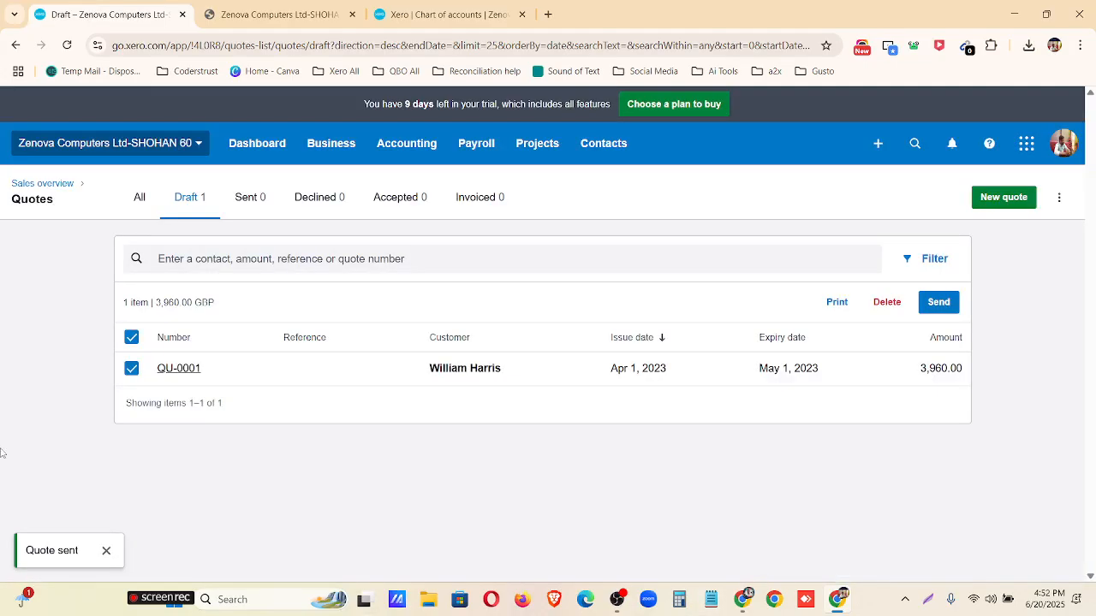
Select the quote among the sent quotes and mark it as accepted.
click(245, 205)
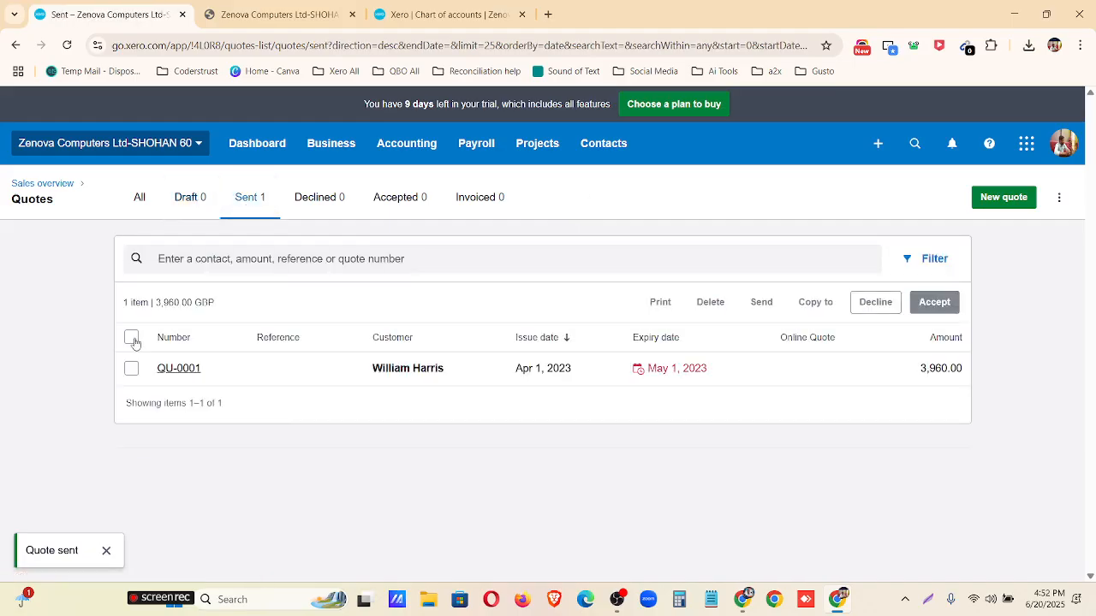
click(132, 339)
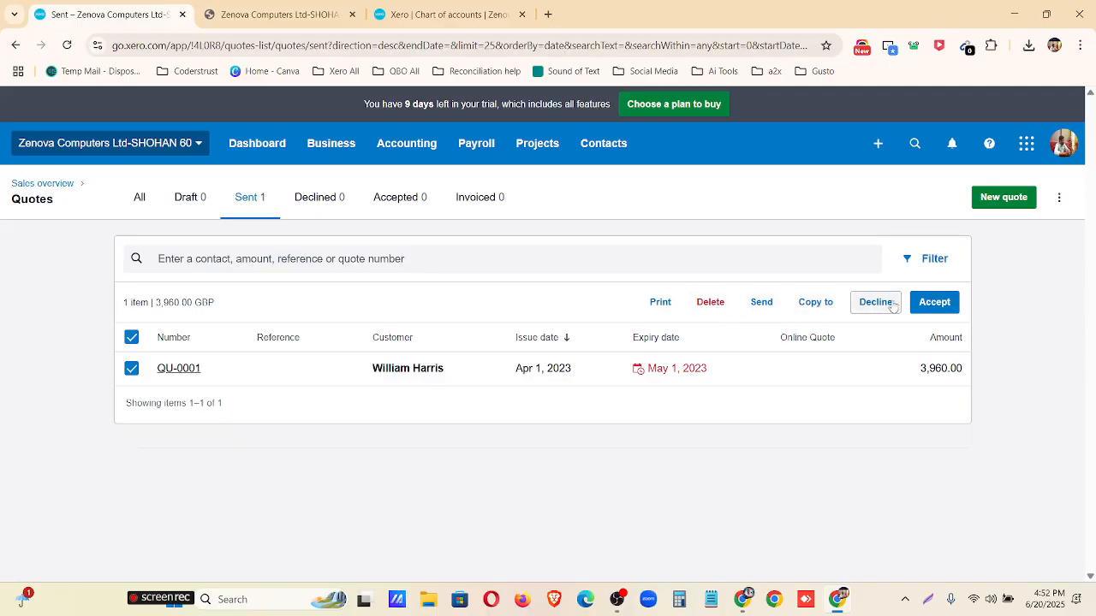
click(945, 305)
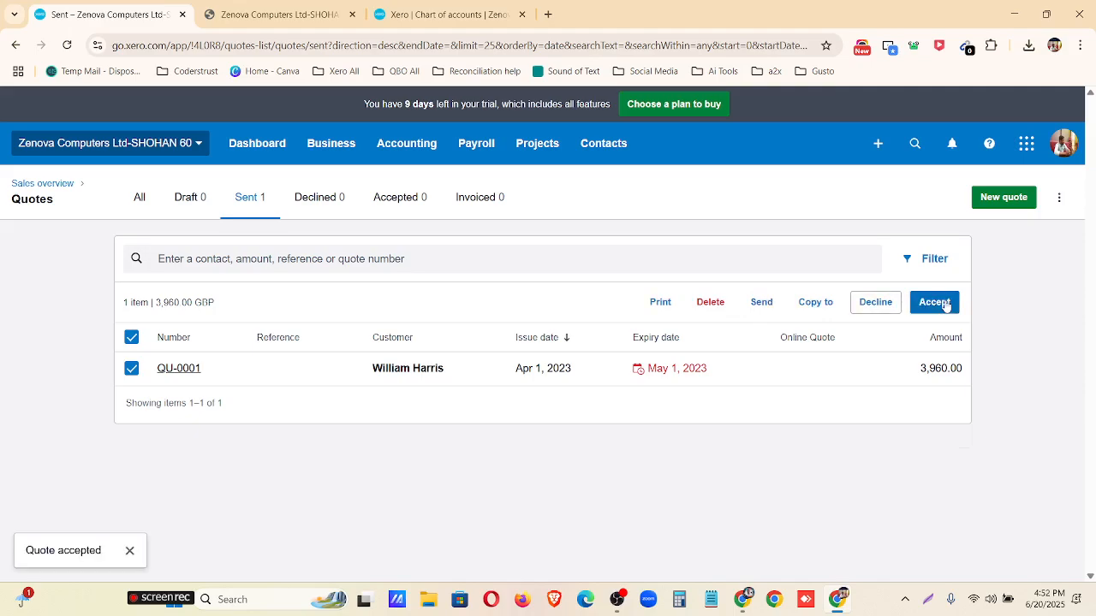
Open the accepted quote to examine its details and line items, and return to the quotes list.
click(406, 198)
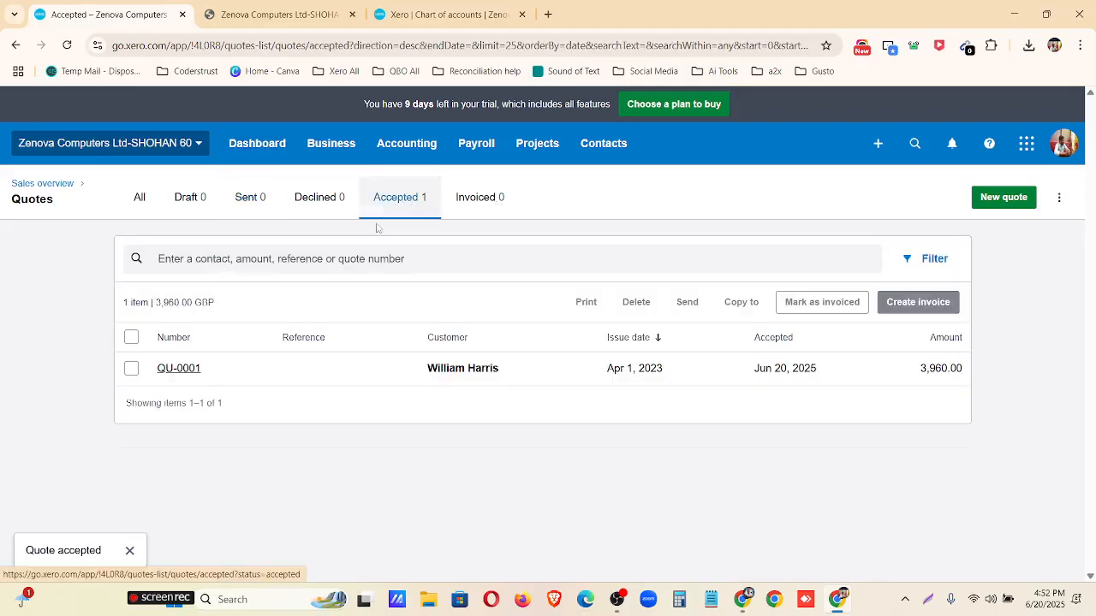
click(133, 339)
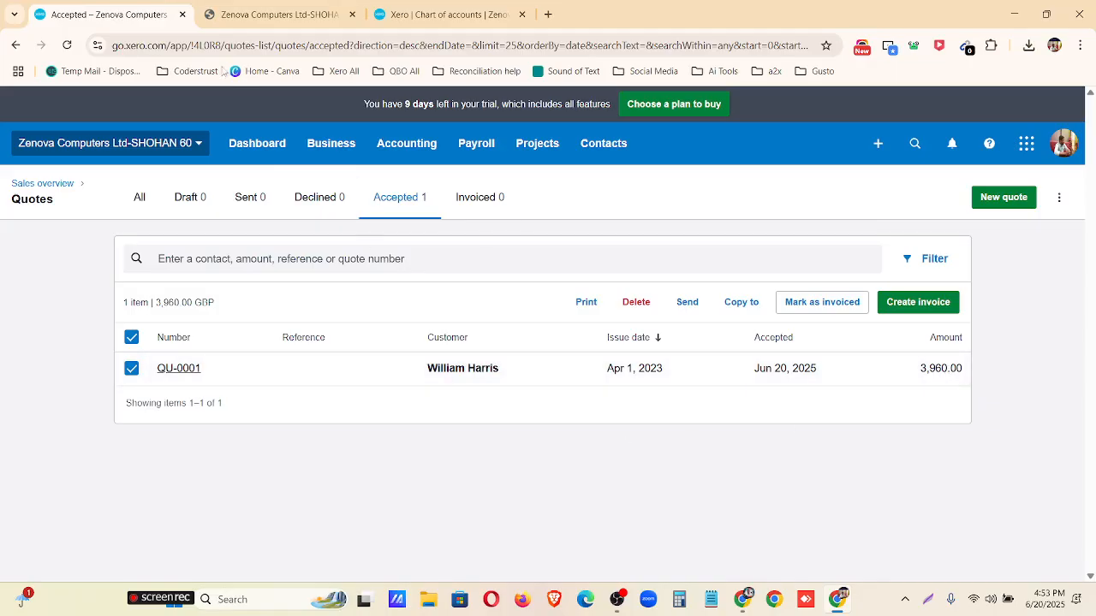
click(564, 378)
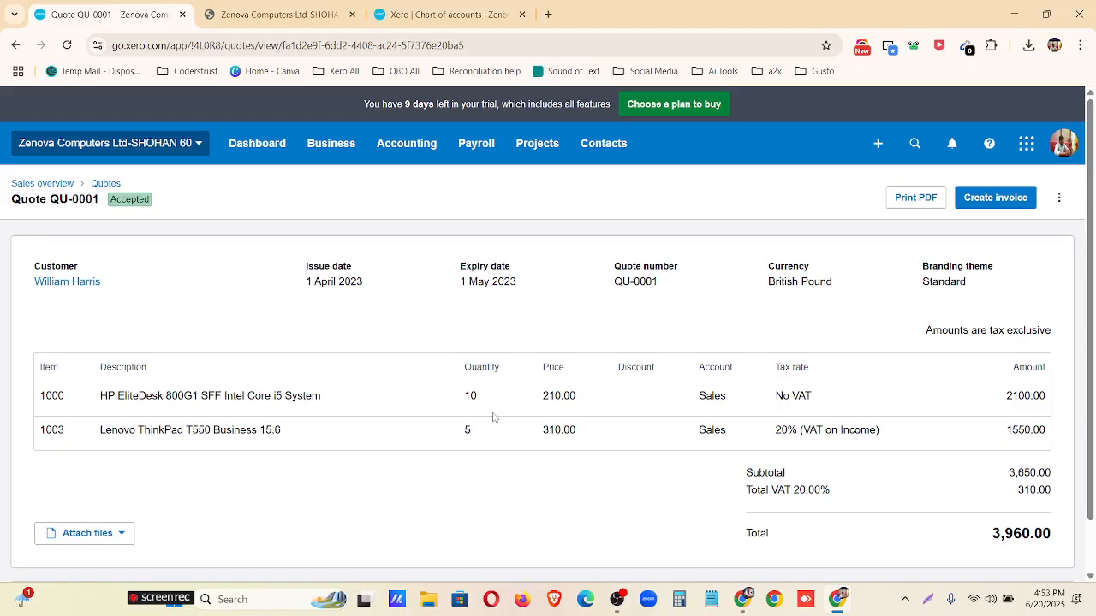
click(107, 184)
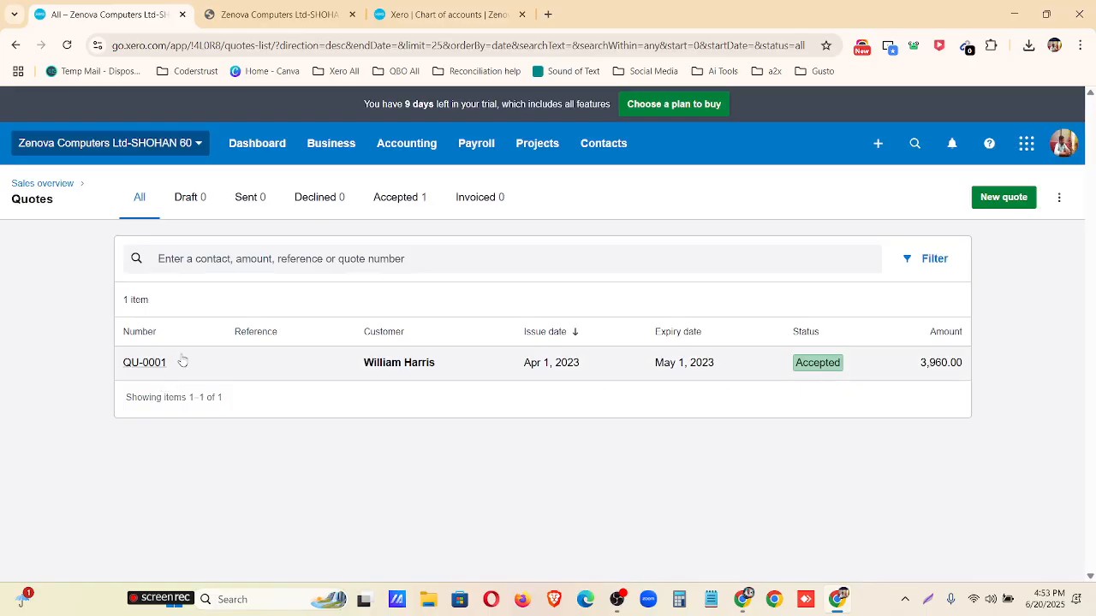
Create an invoice from the accepted quote with the quote marked as invoiced.
click(399, 198)
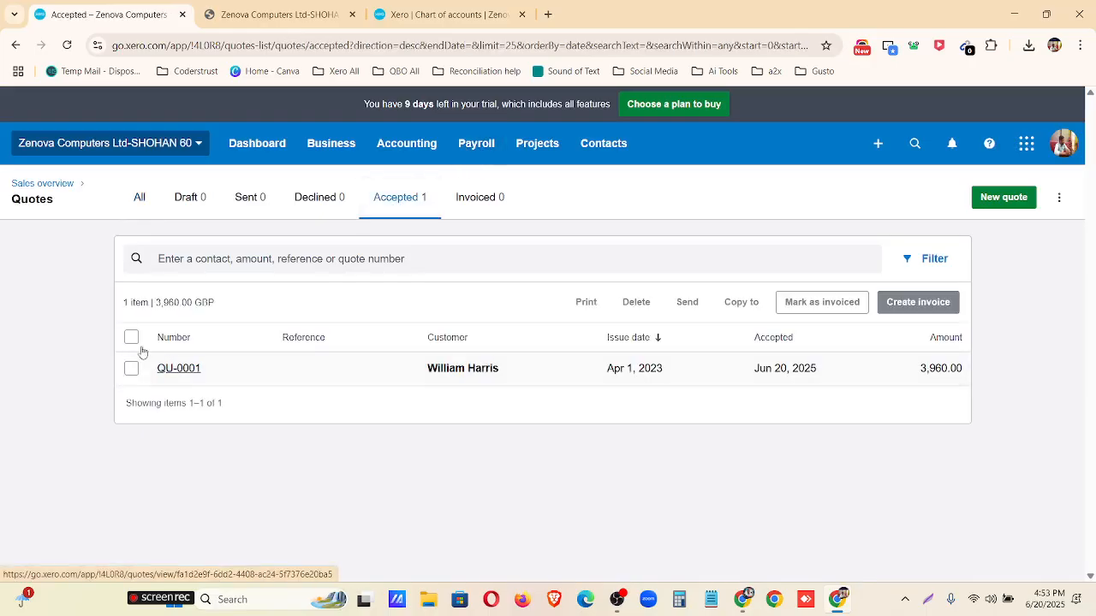
click(131, 338)
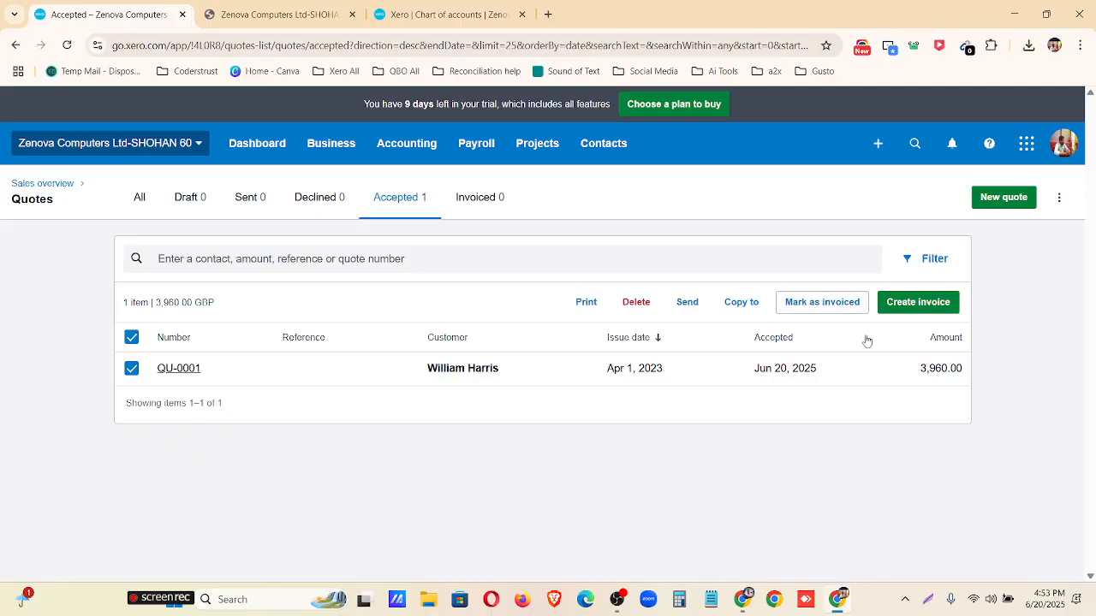
click(913, 308)
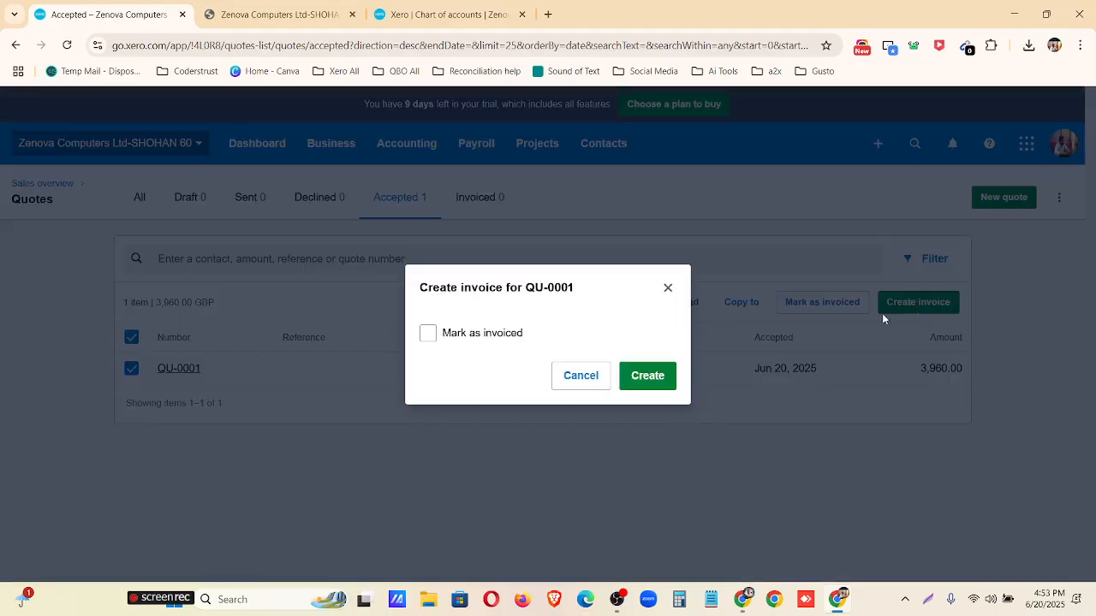
click(482, 336)
click(643, 379)
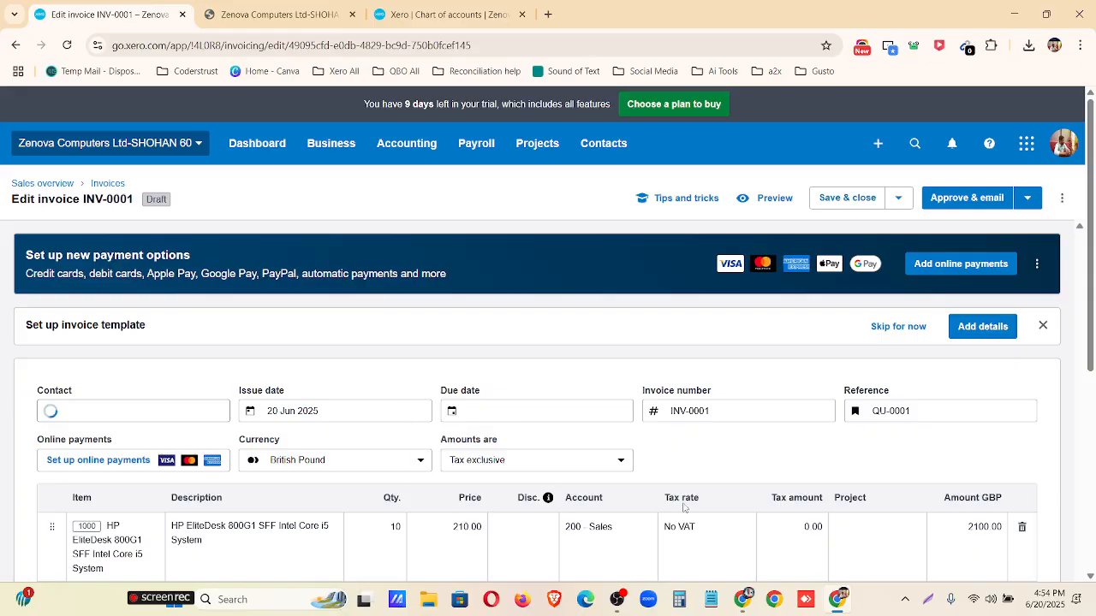
Dismiss the new payment options and invoice template setup banners on the draft invoice.
click(1034, 266)
click(1001, 300)
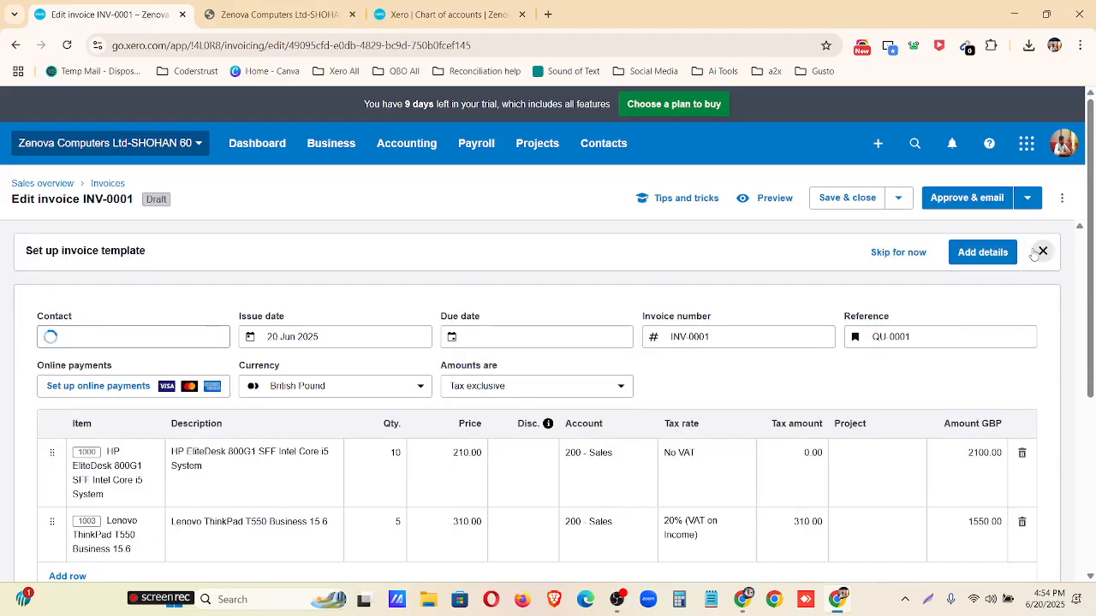
click(1041, 251)
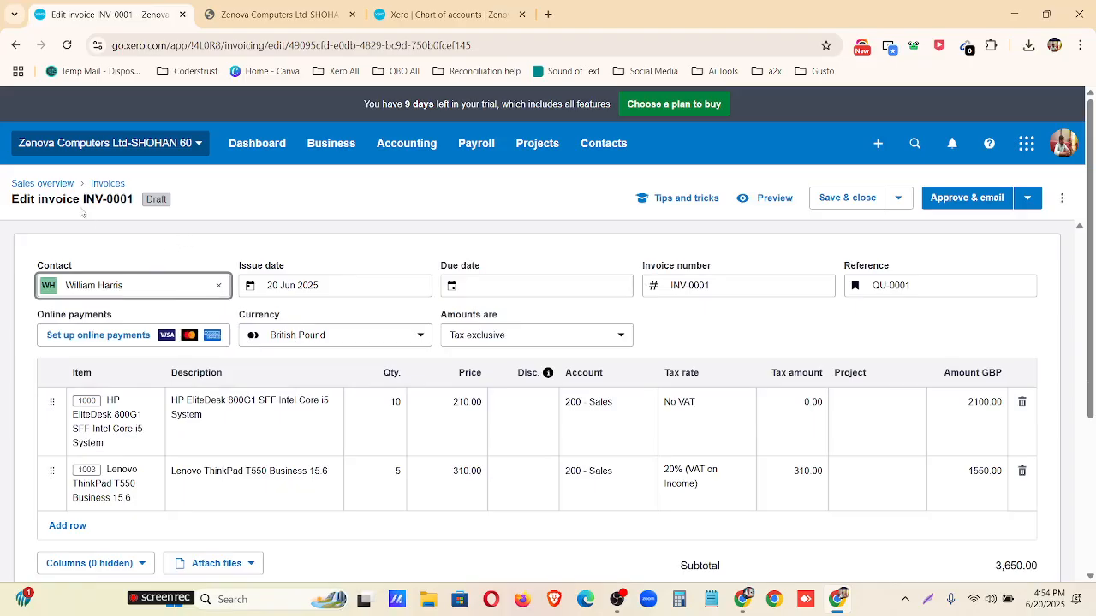
key(ctrl+plus)
key(ctrl+plus)
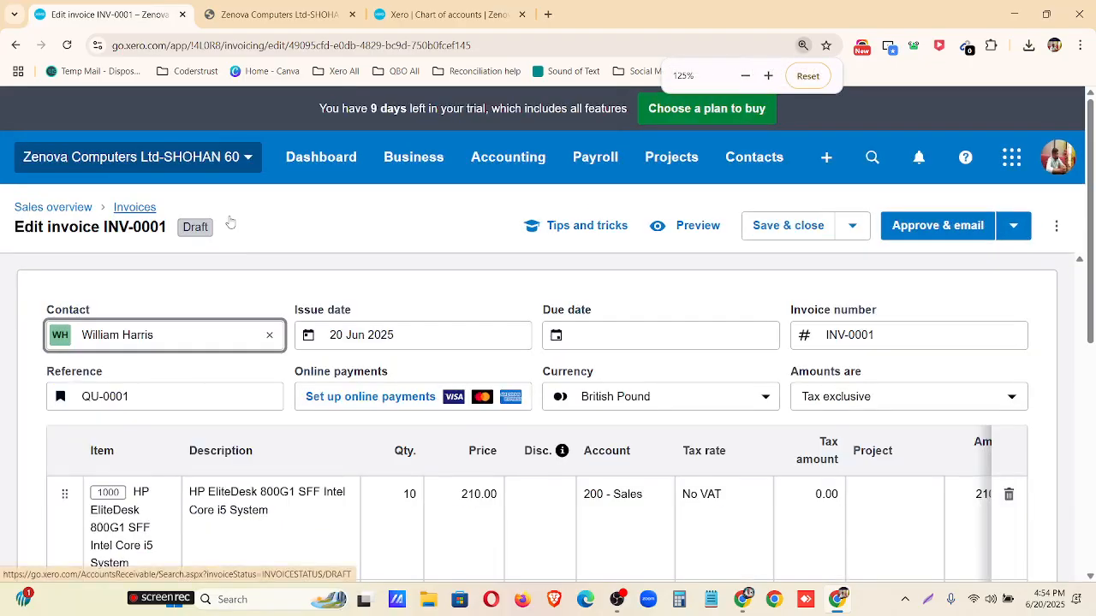
Set the invoice quantities to 5 for the HP EliteDesk 800G1 line and 2 for the Lenovo ThinkPad T550 line.
key(ctrl+plus)
key(ctrl+plus)
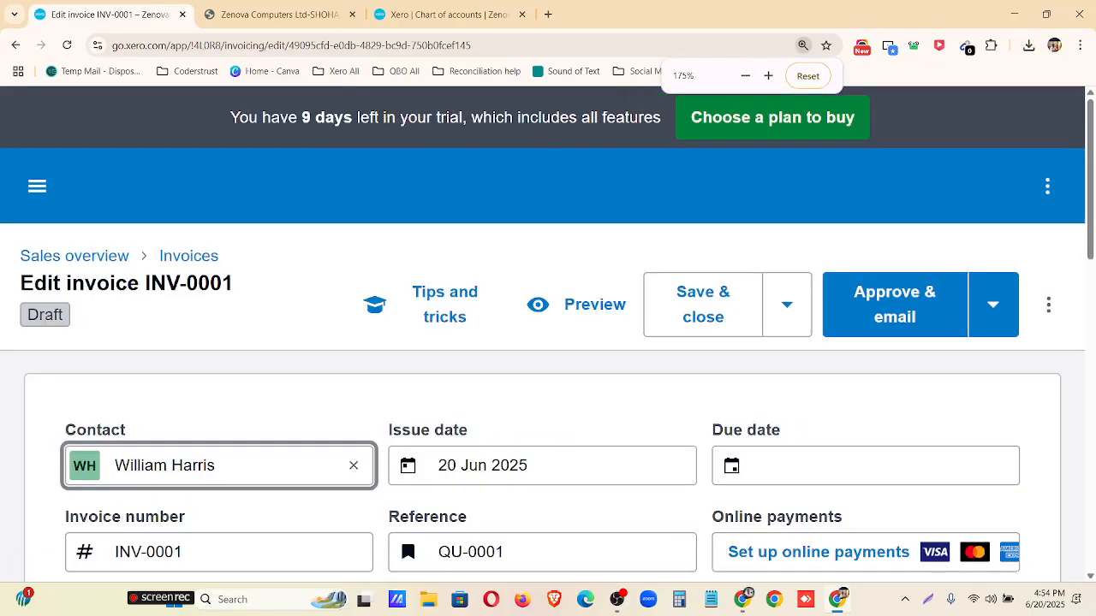
key(ctrl+minus)
key(ctrl+minus)
key(ctrl+minus)
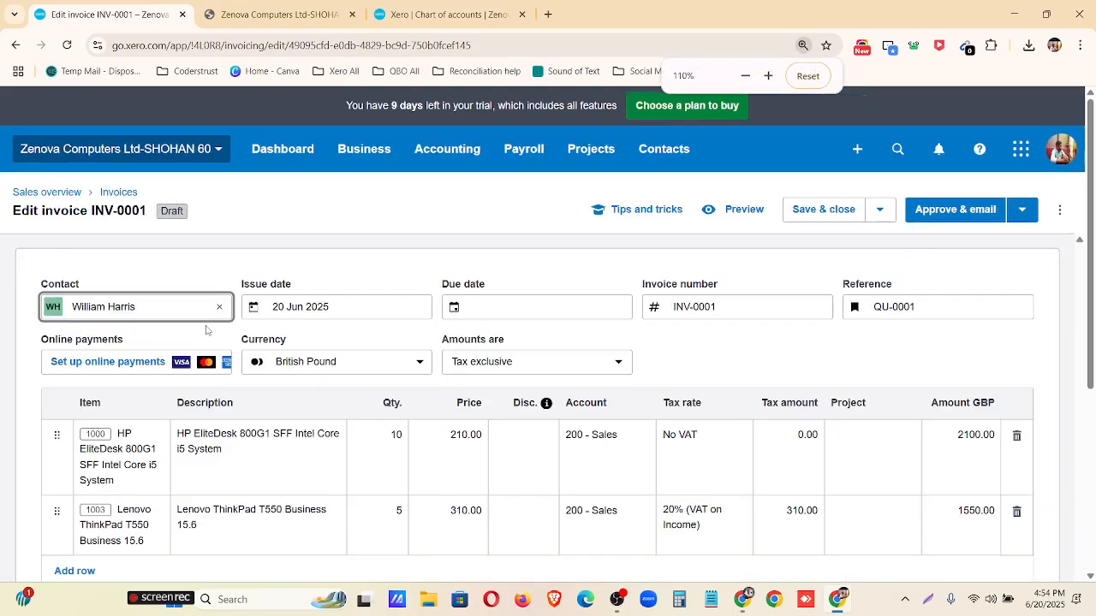
key(ctrl+minus)
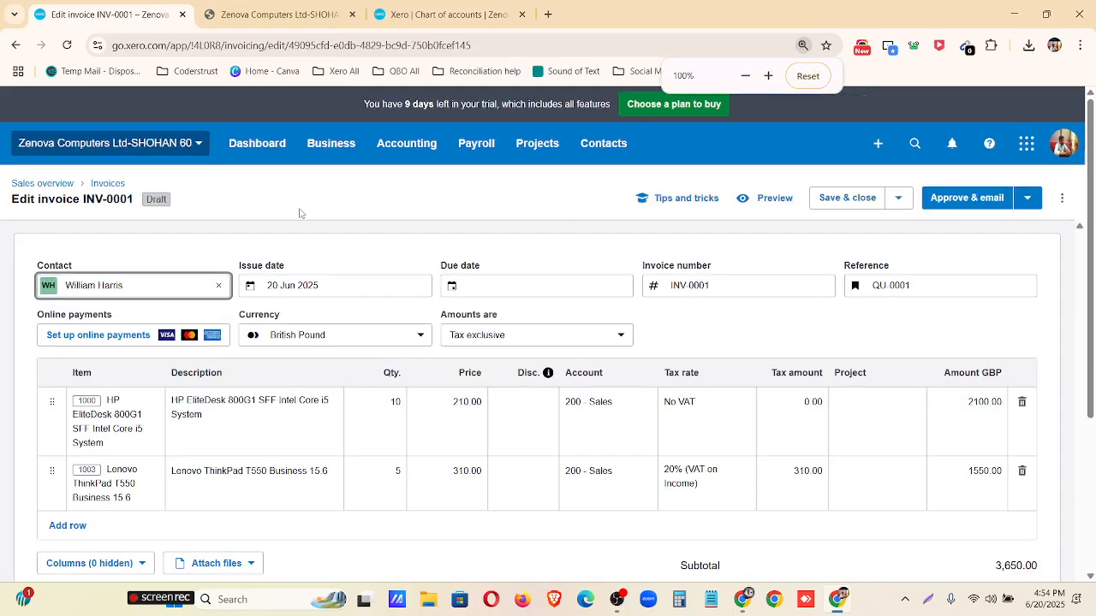
scroll(299, 213, down, 1)
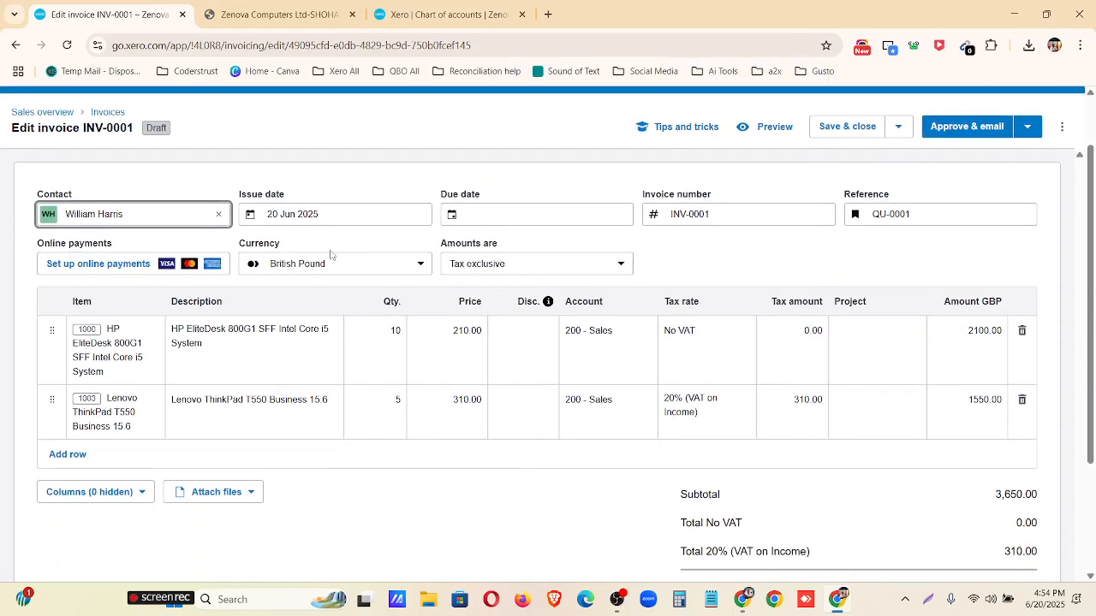
click(396, 331)
text(5)
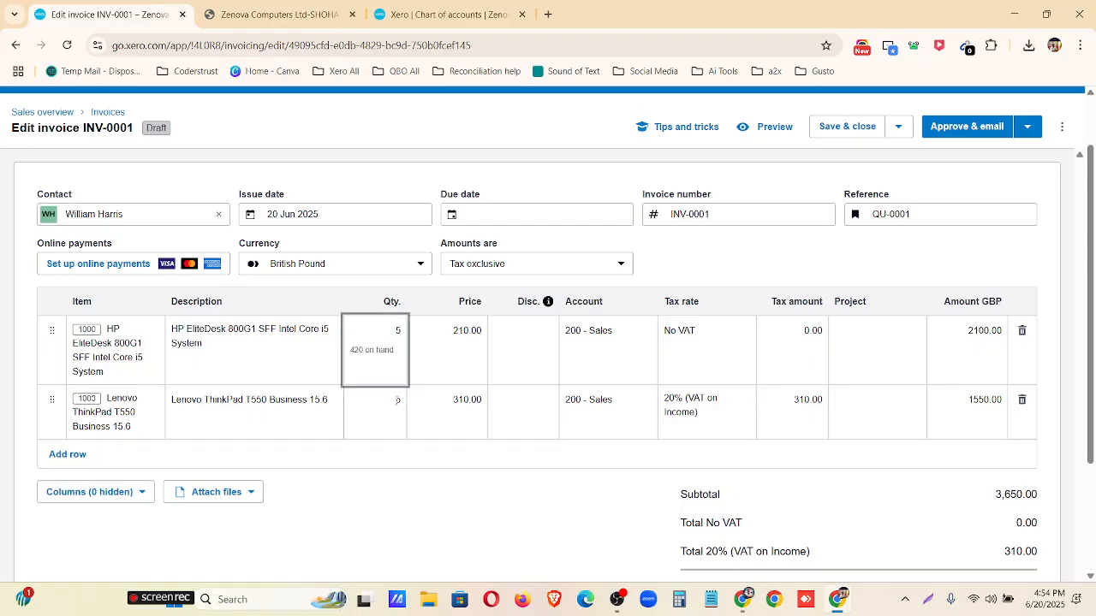
click(397, 399)
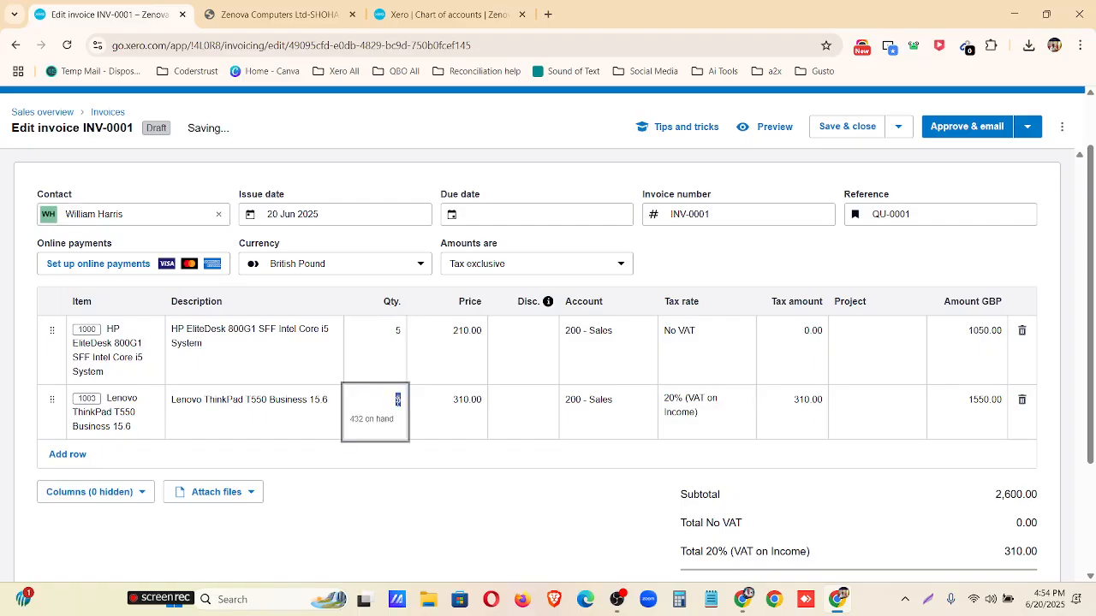
text(2)
click(430, 528)
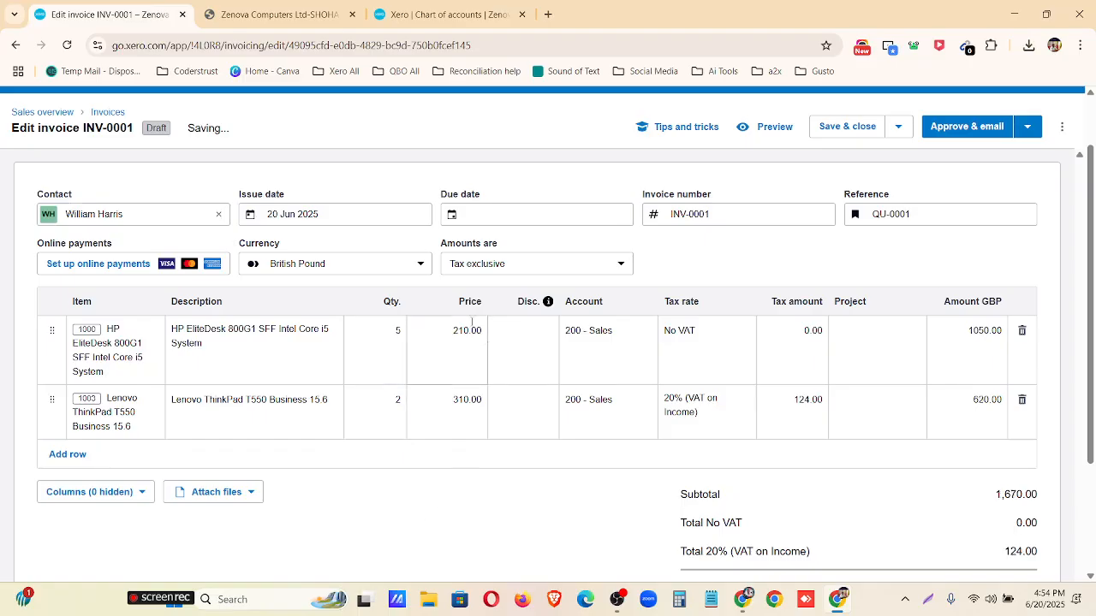
Check the account choices for the HP EliteDesk 800G1 line and open its discount for editing.
click(624, 331)
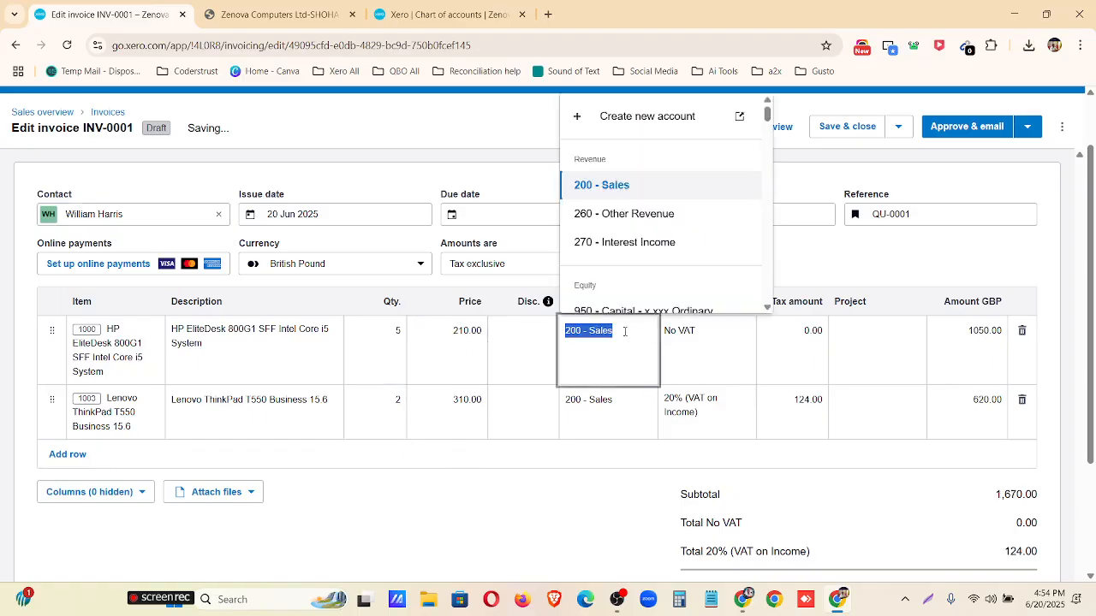
click(612, 509)
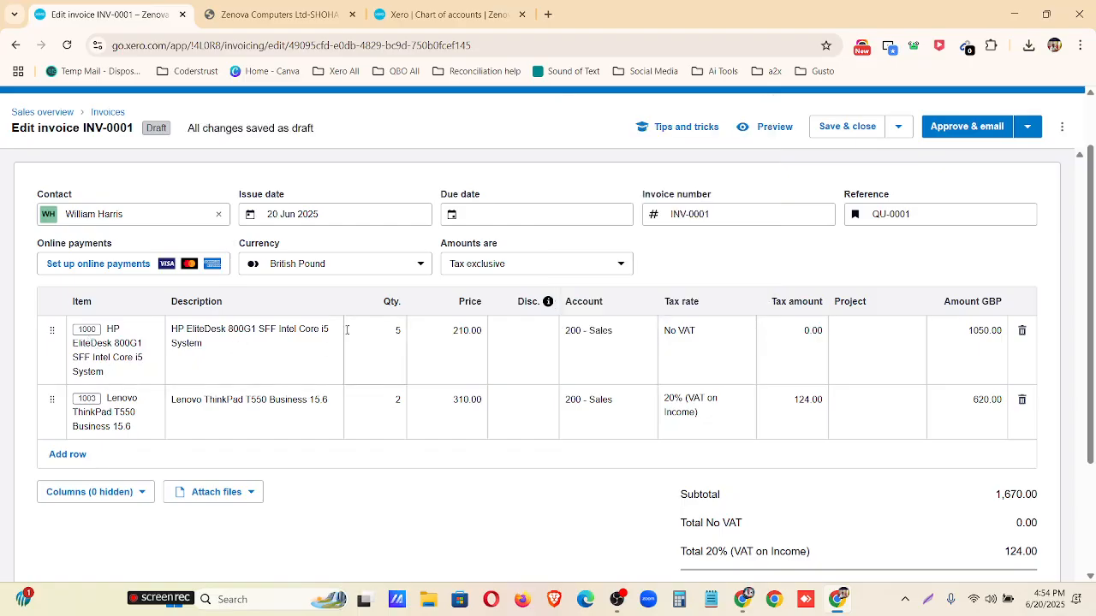
click(512, 345)
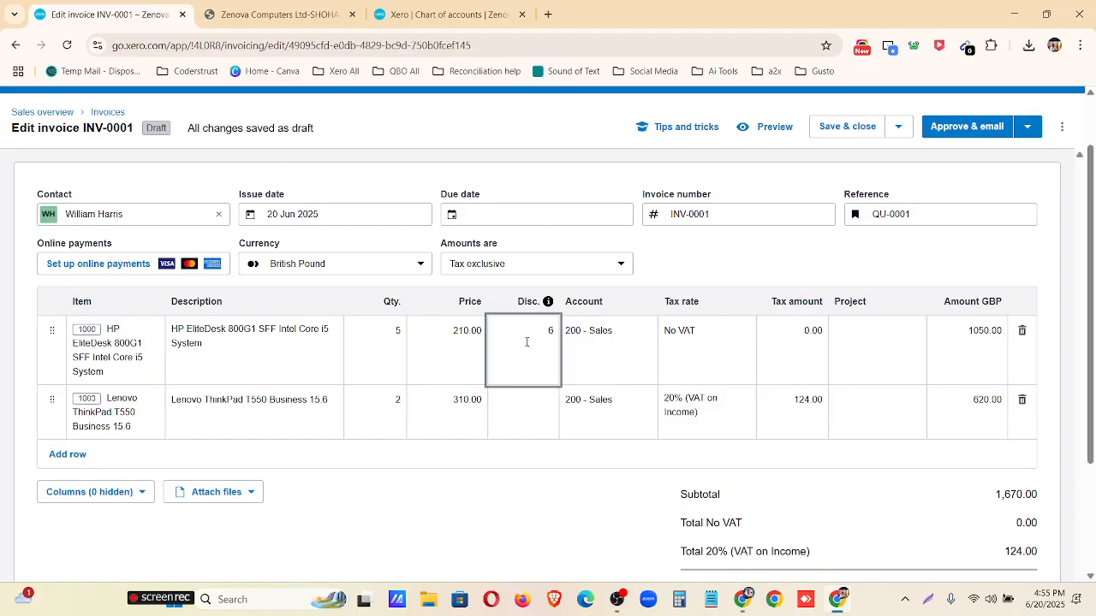
Set the HP EliteDesk 800G1 line's discount to 6% and its tax rate to 20% (VAT on Income).
text(%)
click(565, 527)
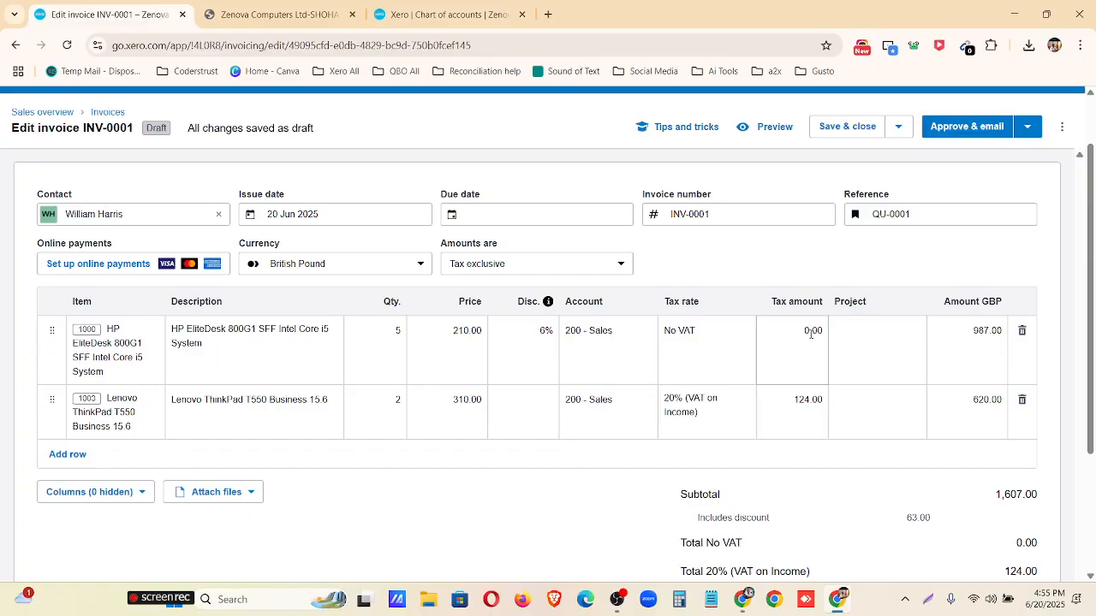
click(697, 334)
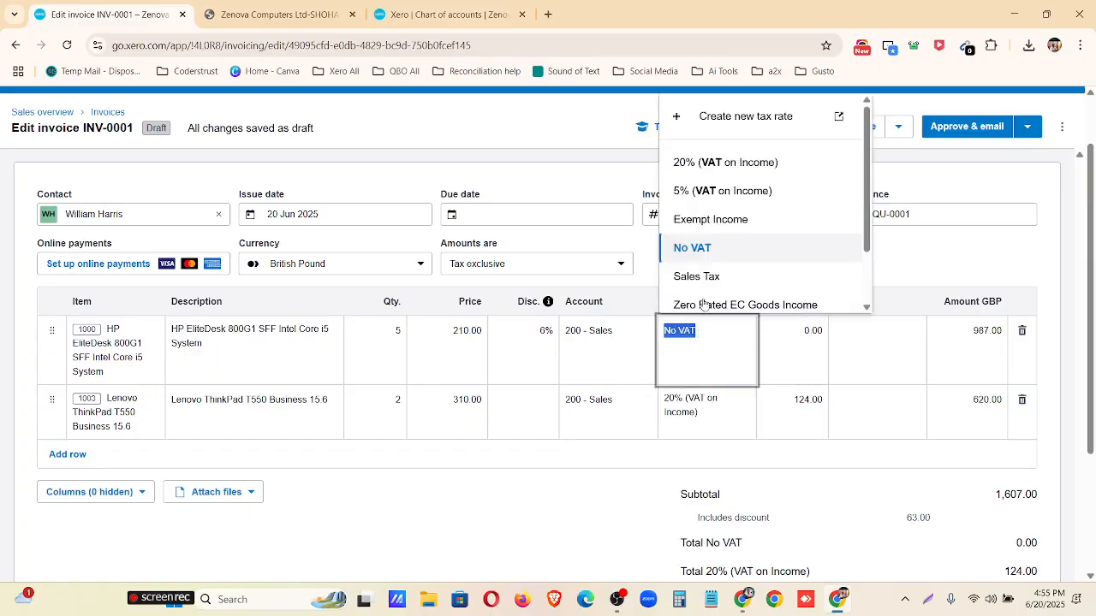
click(716, 169)
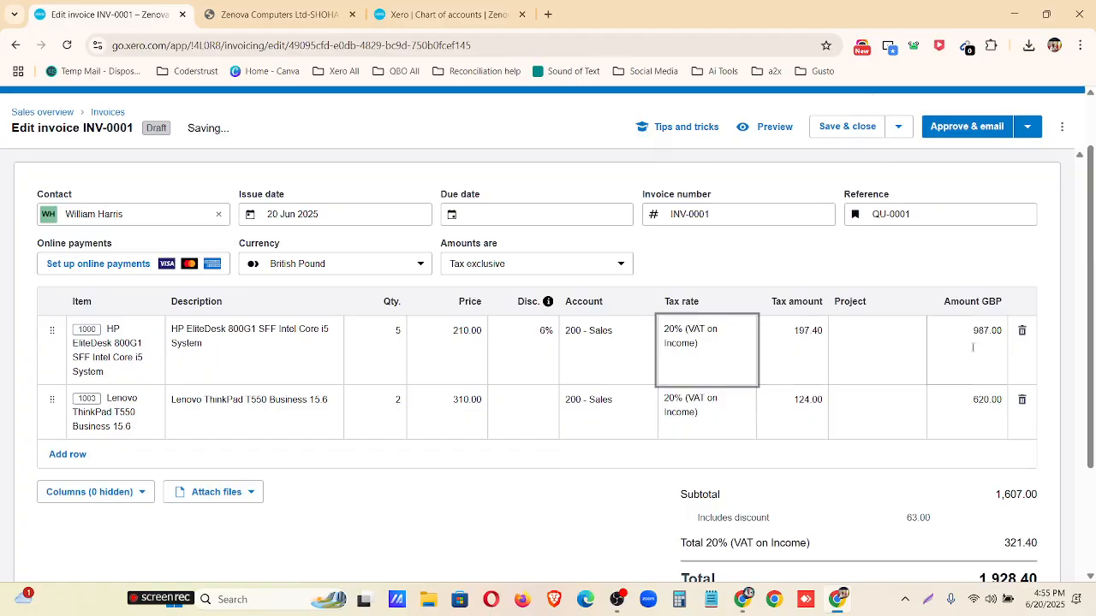
scroll(942, 371, down, 3)
scroll(530, 504, up, 2)
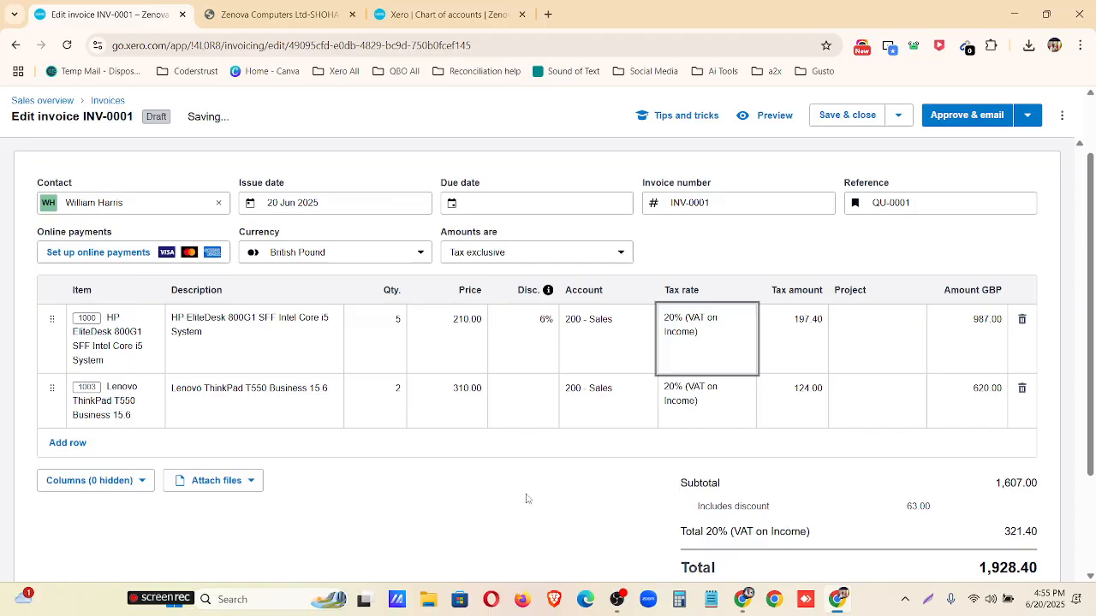
Set the discount on the Lenovo ThinkPad T550 line to a fixed amount of 20.00.
click(521, 401)
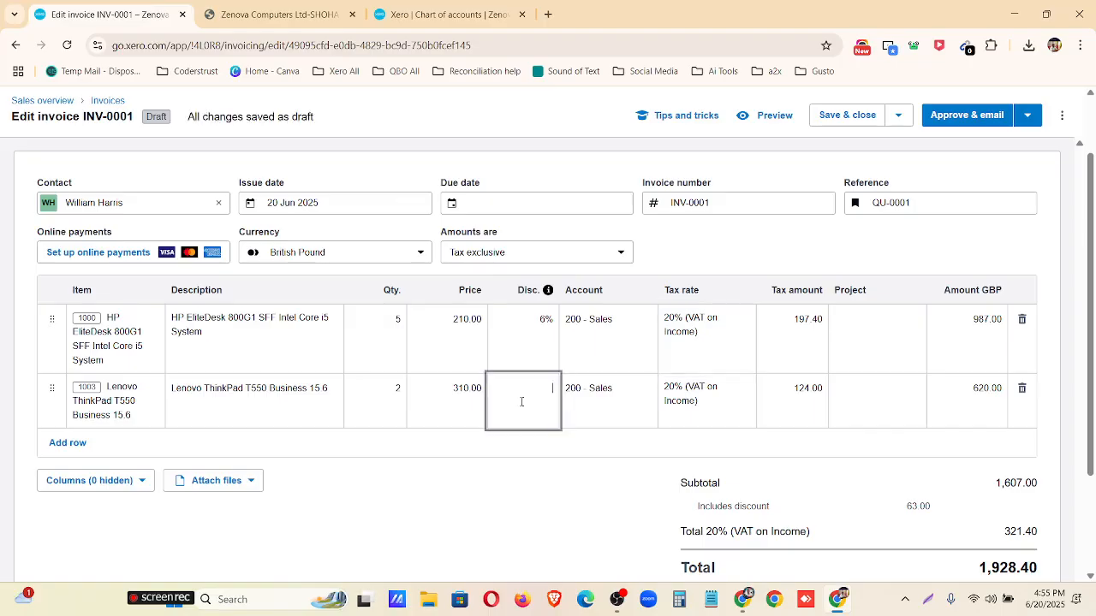
text(20)
click(539, 556)
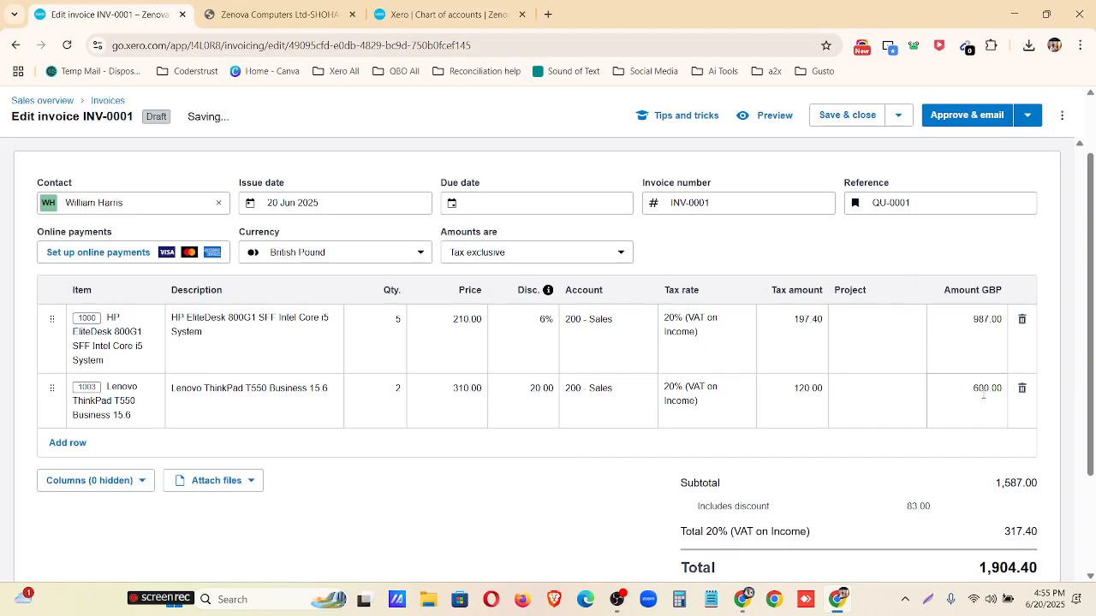
scroll(520, 514, up, 2)
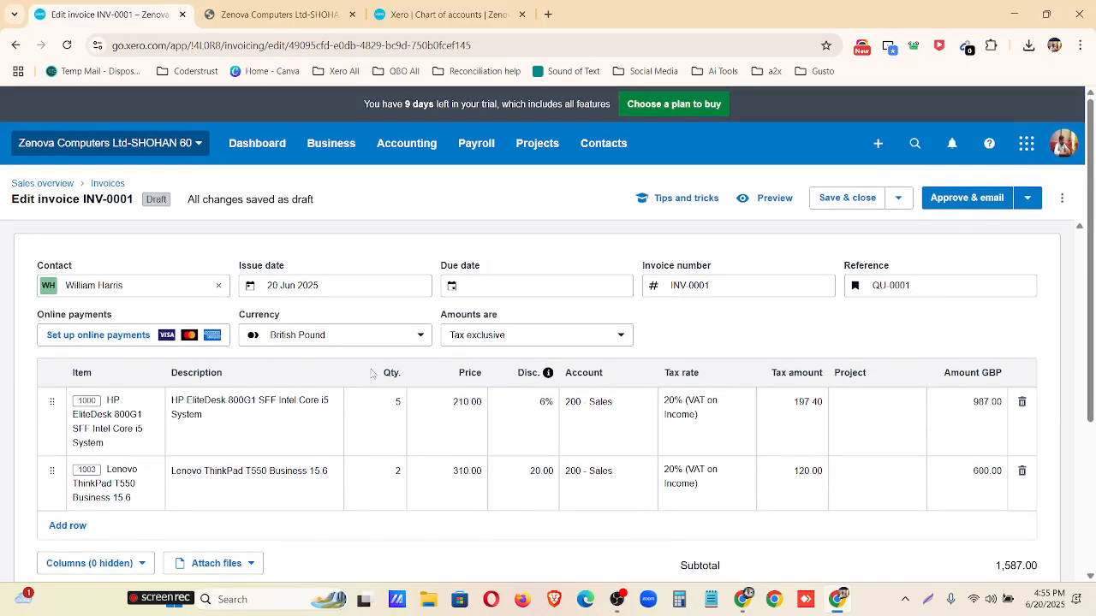
click(481, 292)
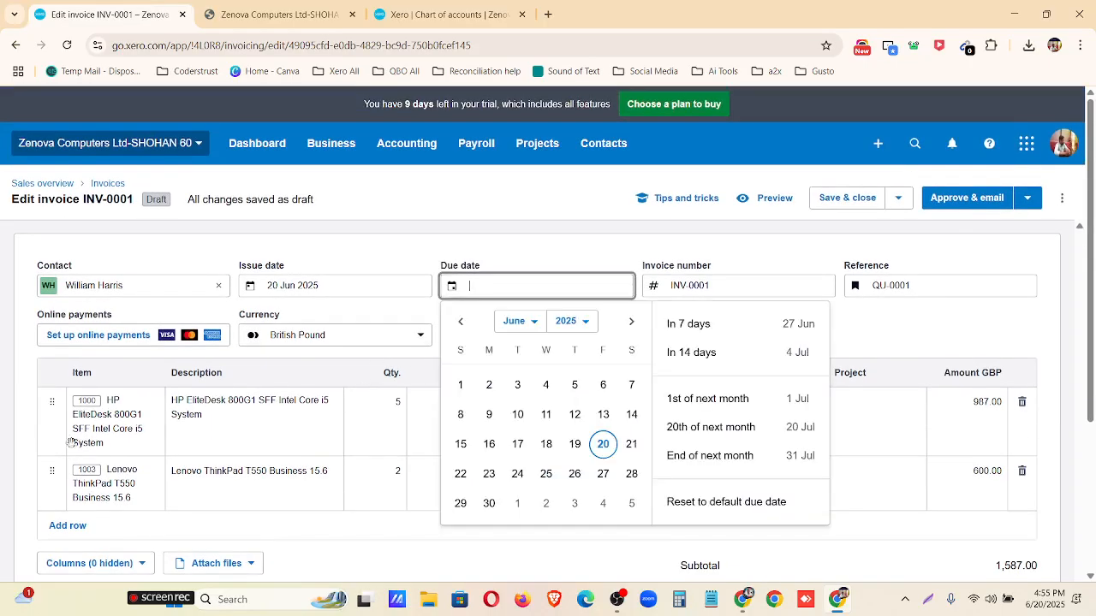
click(515, 324)
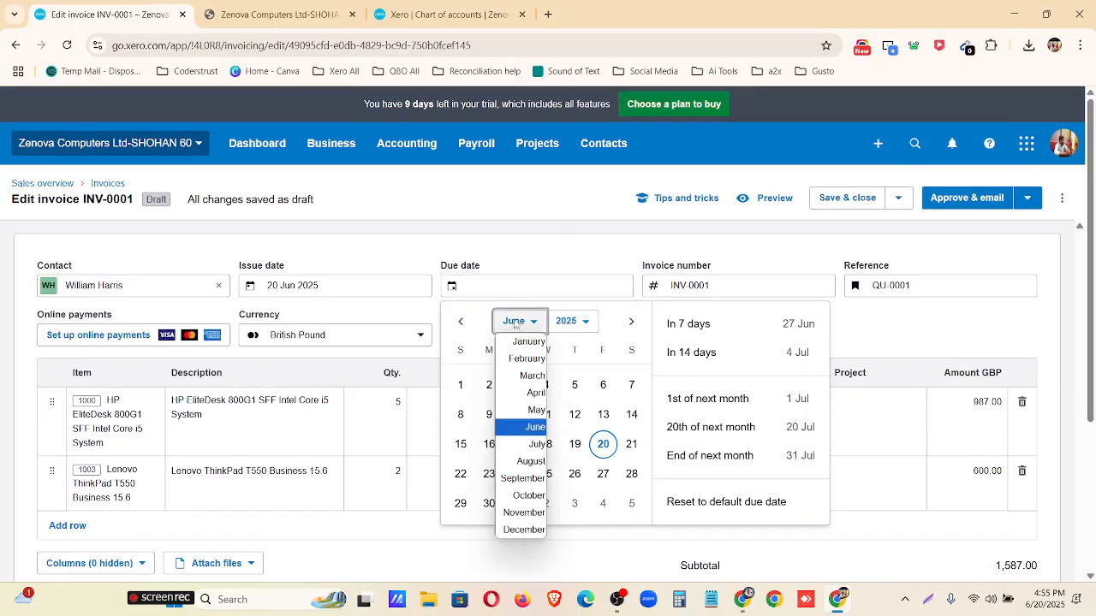
click(523, 444)
Set the invoice's issue date to 10 Apr 2023.
click(362, 287)
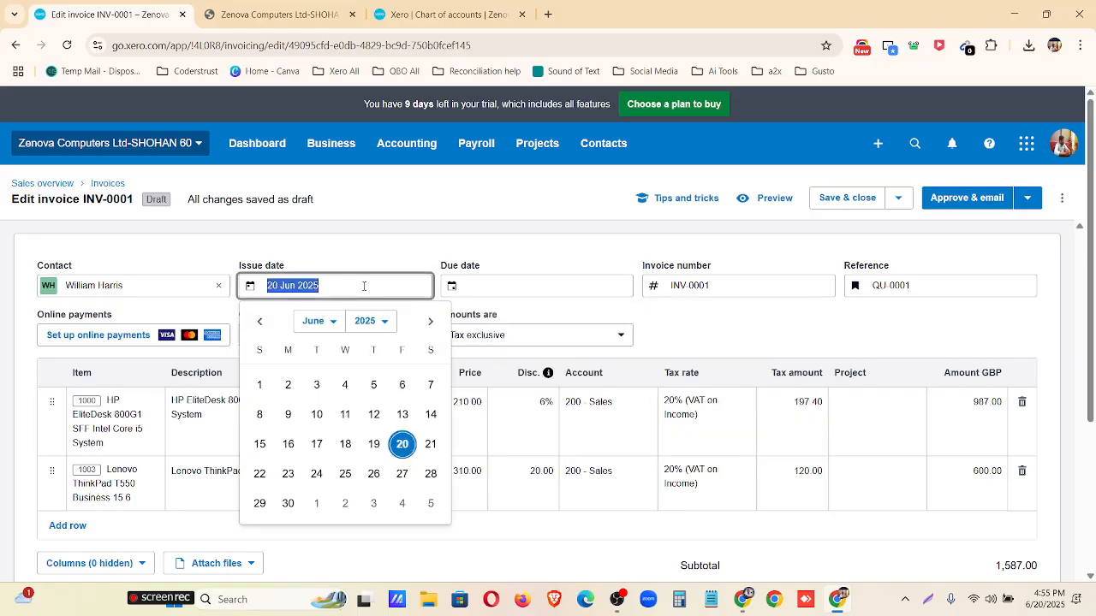
click(332, 323)
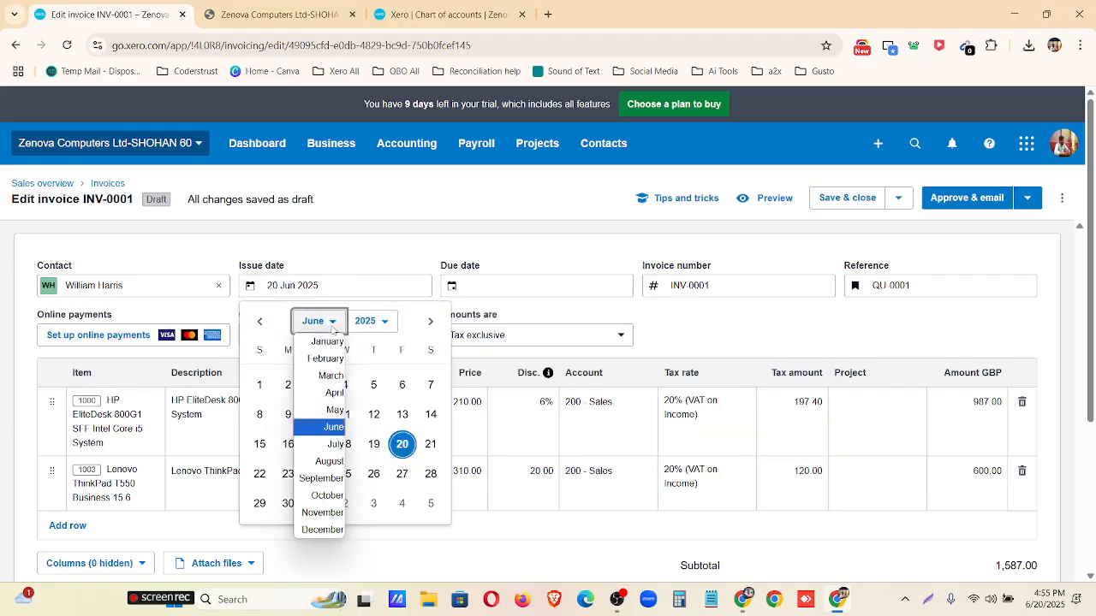
click(330, 428)
click(383, 320)
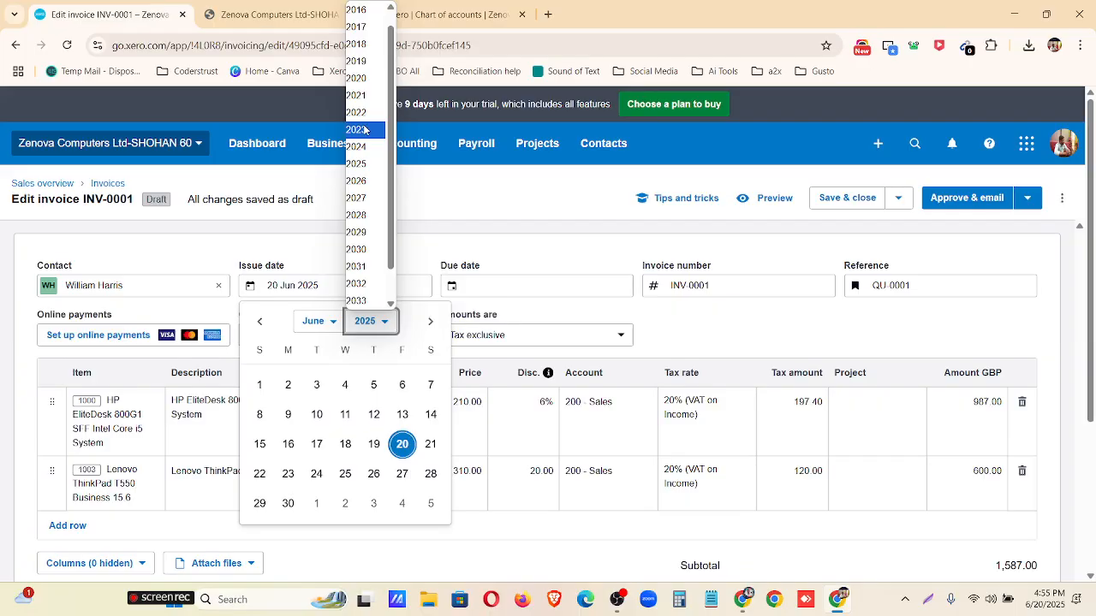
click(364, 129)
click(315, 321)
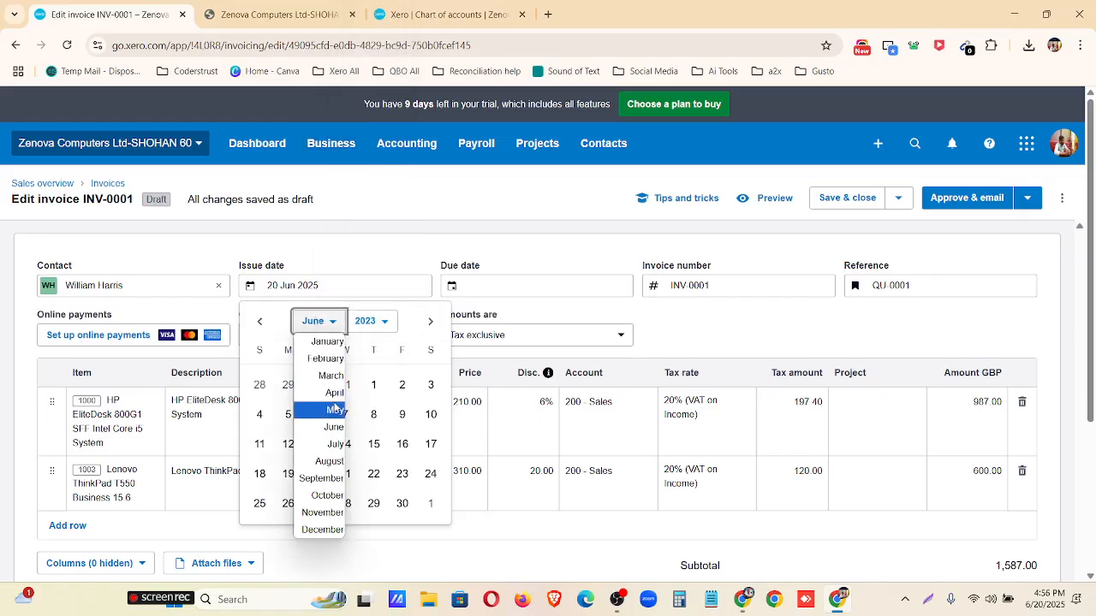
click(334, 393)
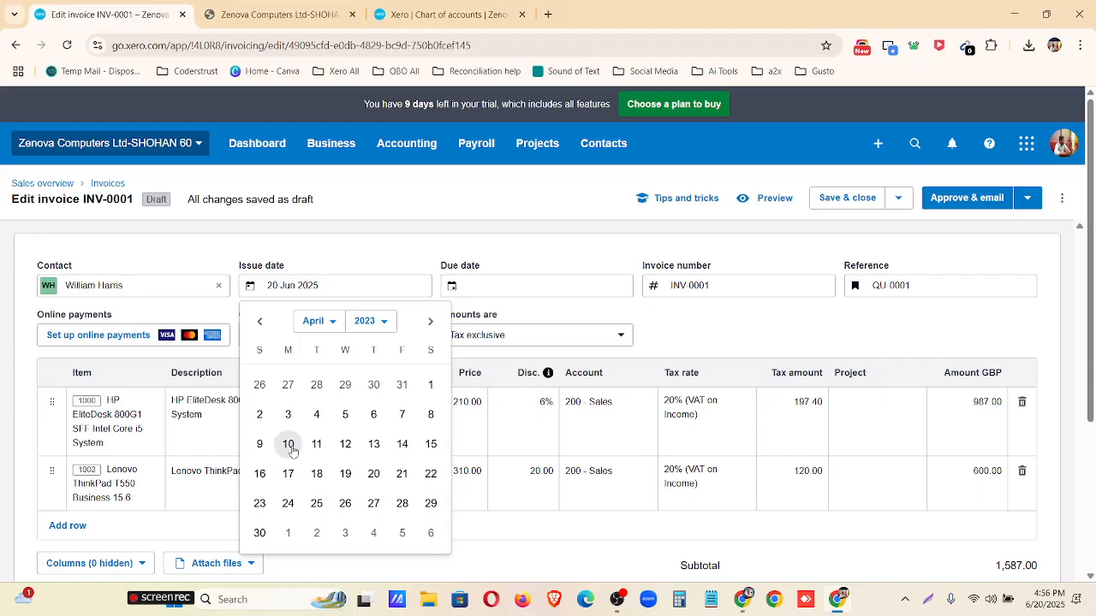
click(289, 445)
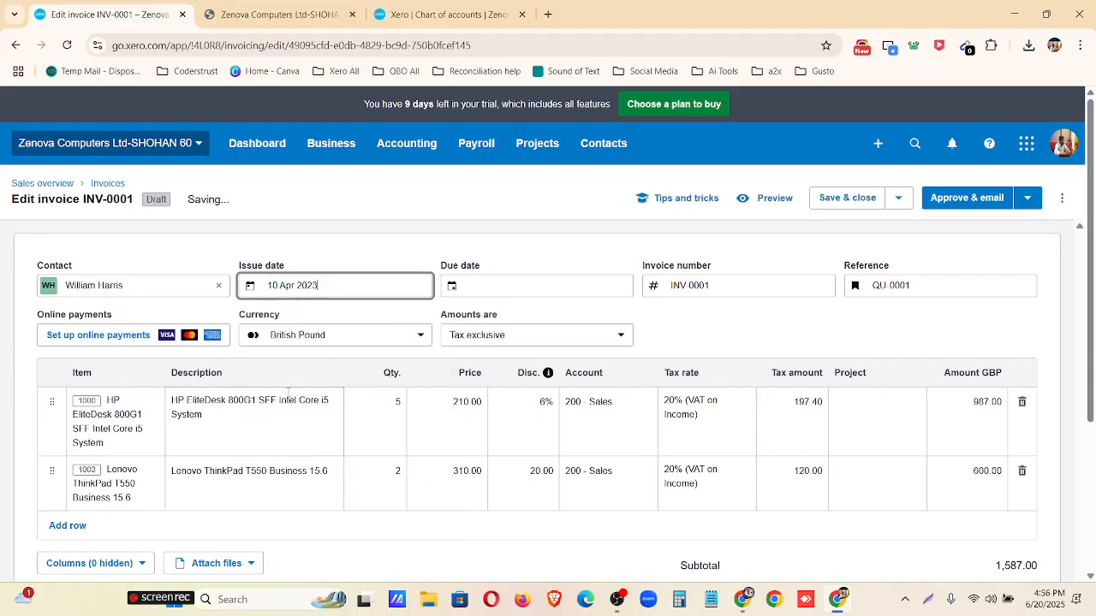
Set the invoice's due date to 9 May 2023.
click(465, 288)
click(518, 322)
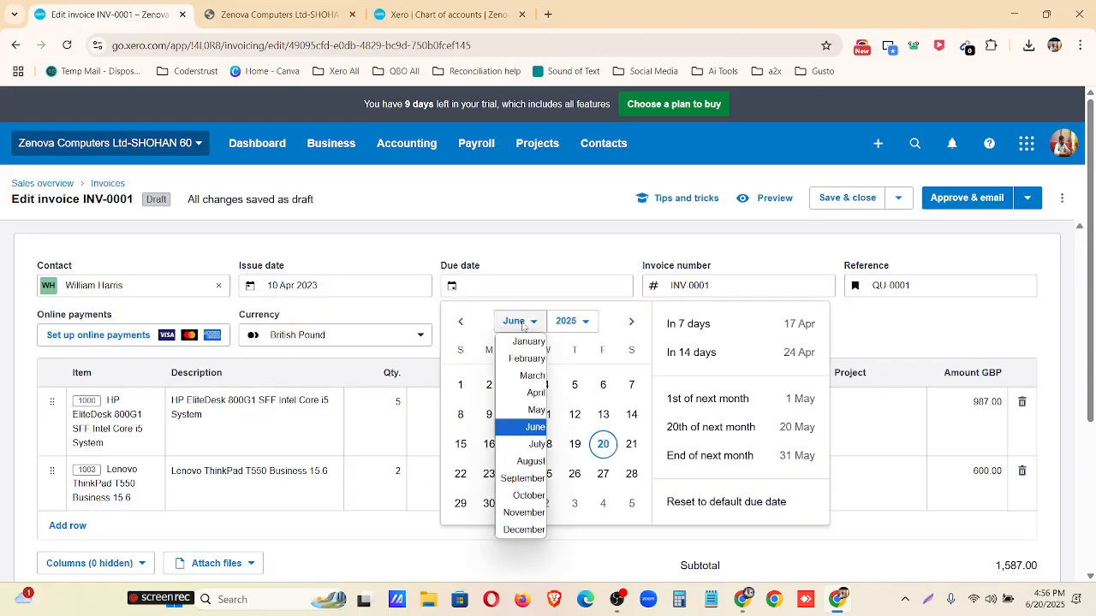
click(535, 395)
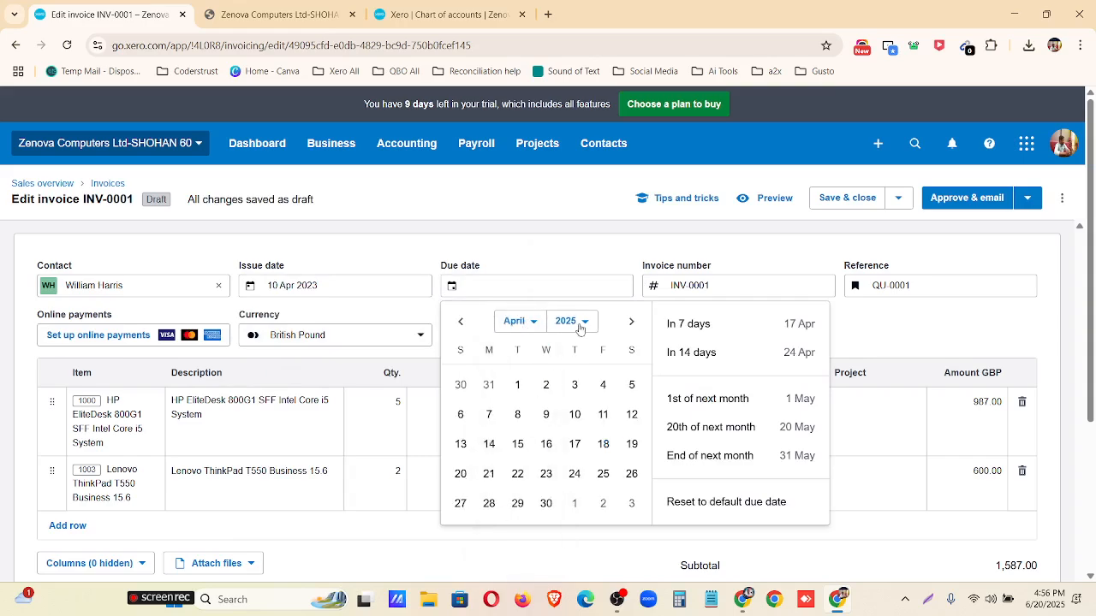
click(566, 321)
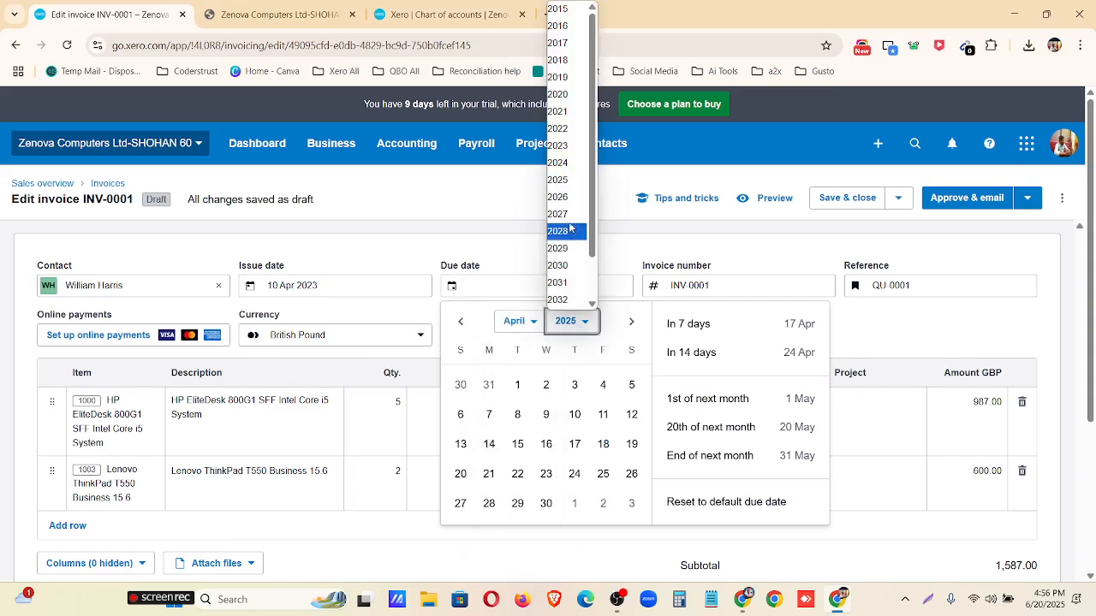
click(557, 145)
click(531, 320)
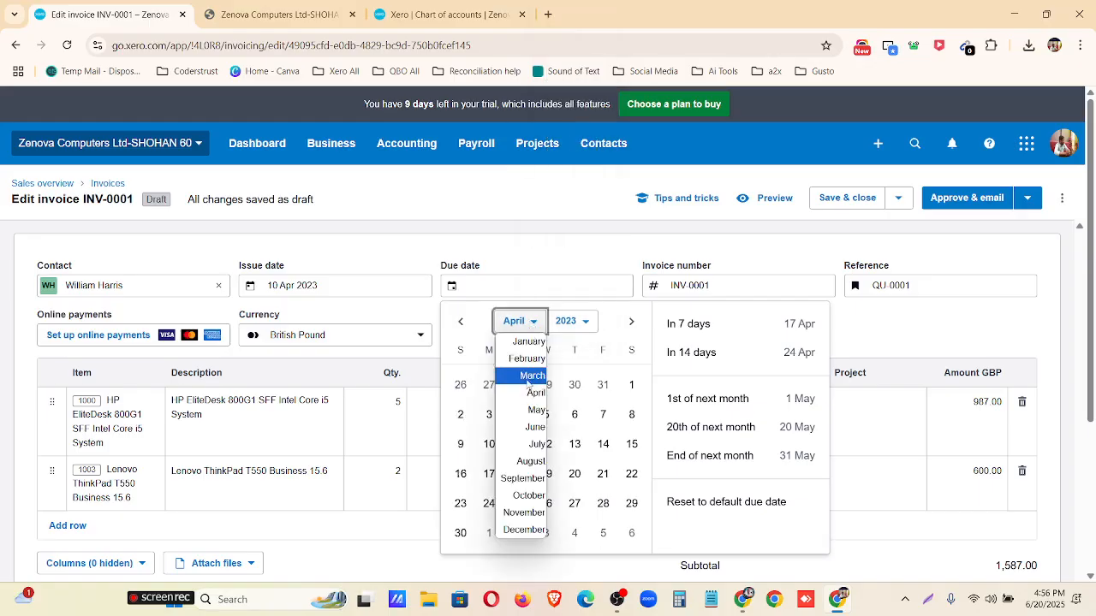
click(534, 410)
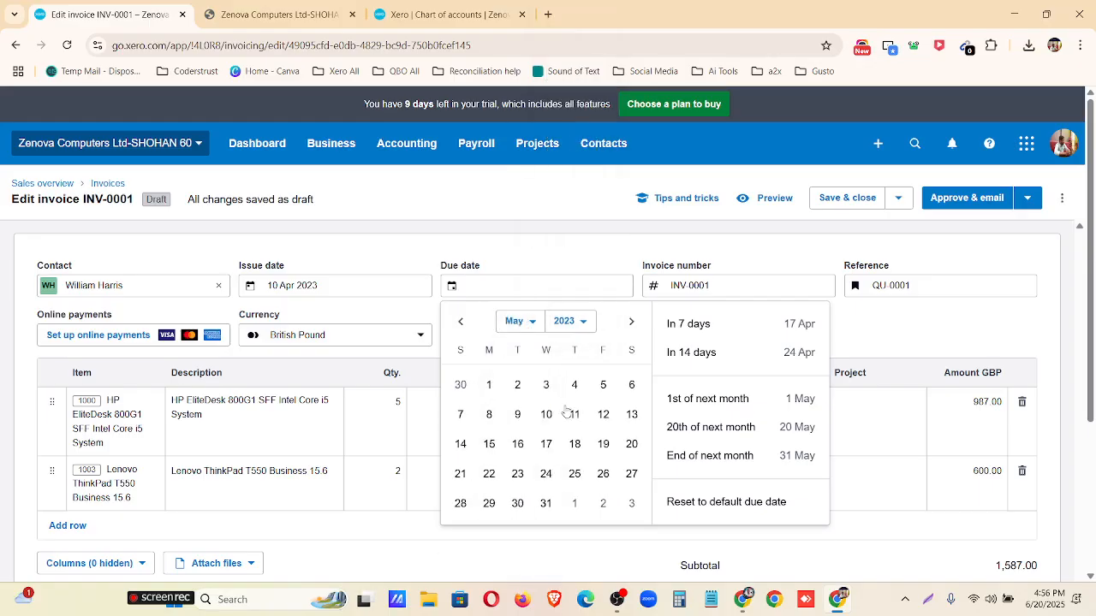
click(517, 414)
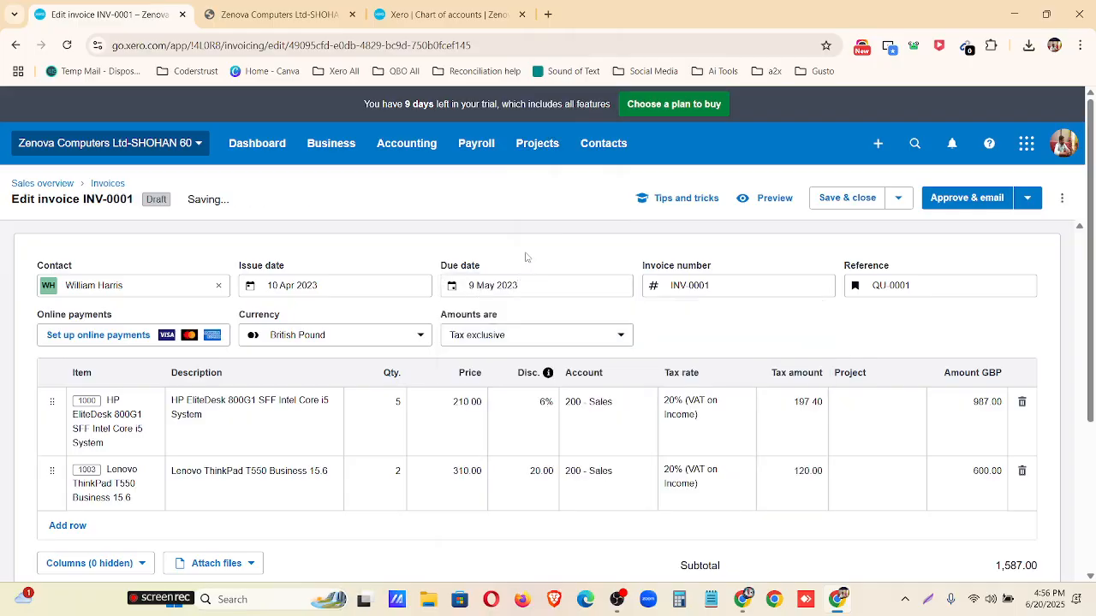
Review the invoice's tax treatment options, number and reference, and save and close it as a draft.
scroll(518, 272, down, 1)
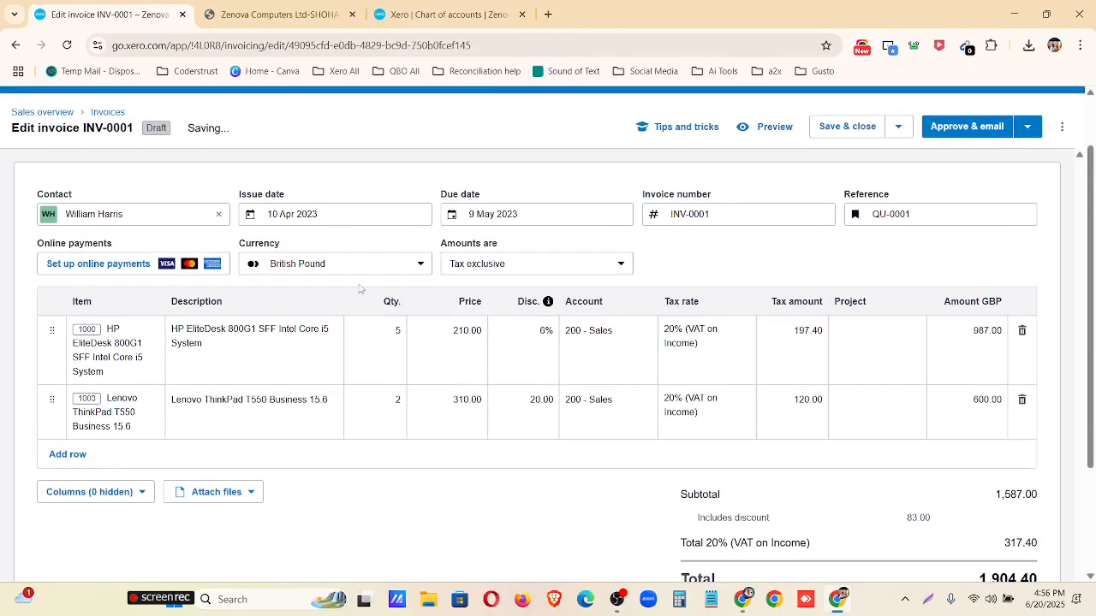
click(517, 266)
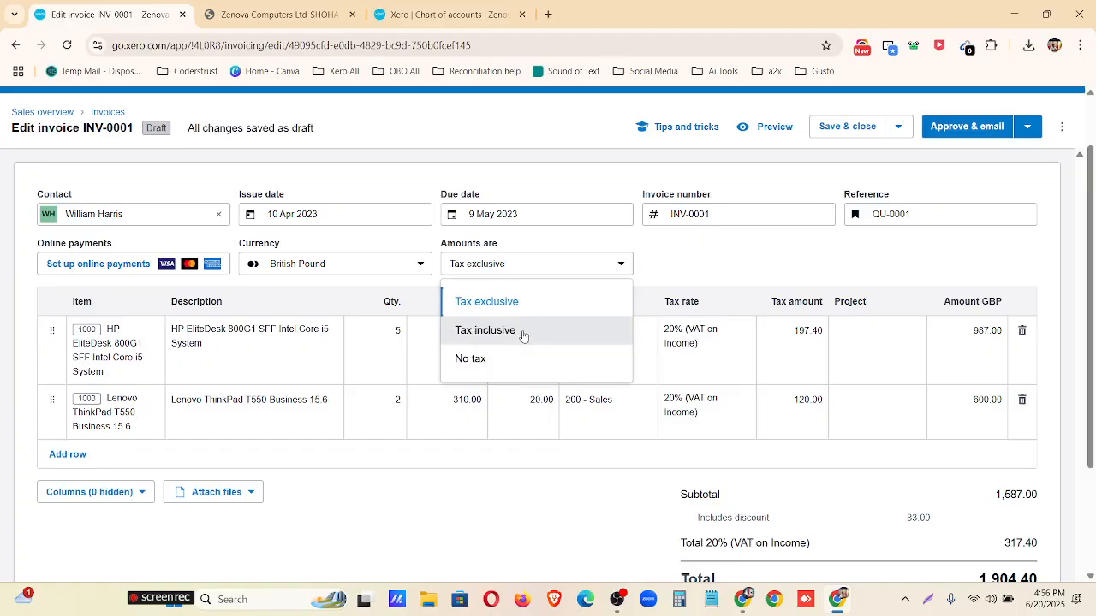
click(738, 274)
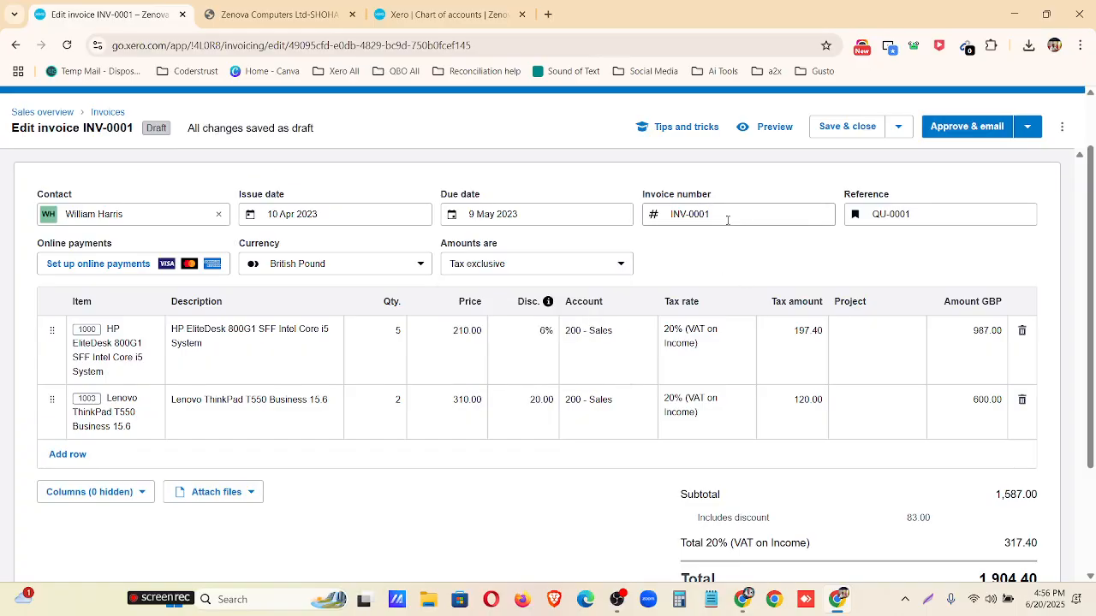
drag(726, 219, 610, 210)
drag(923, 216, 860, 219)
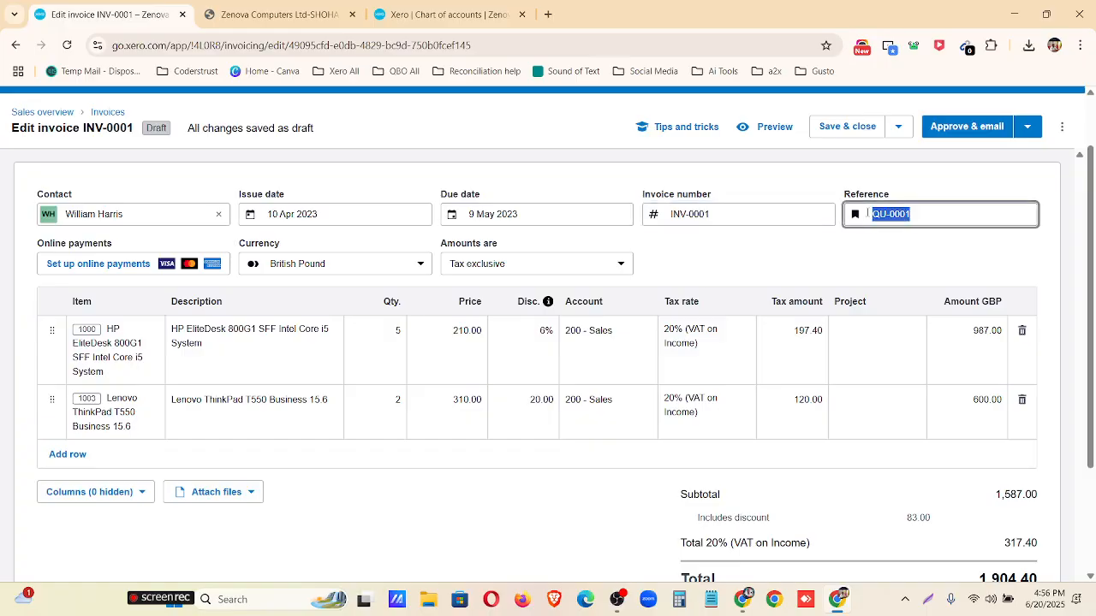
click(823, 255)
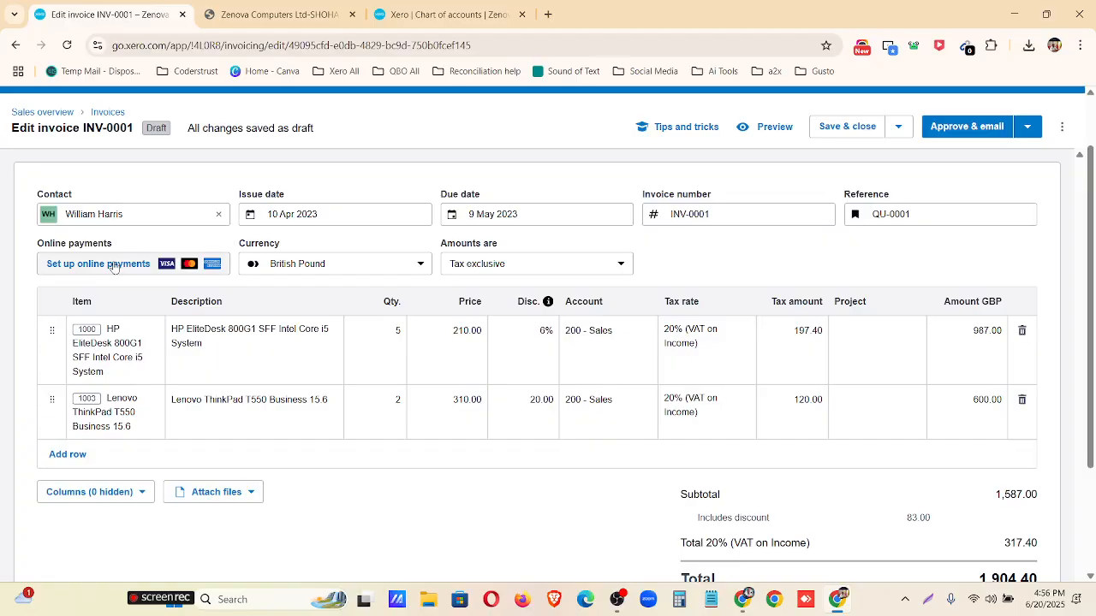
scroll(183, 376, up, 1)
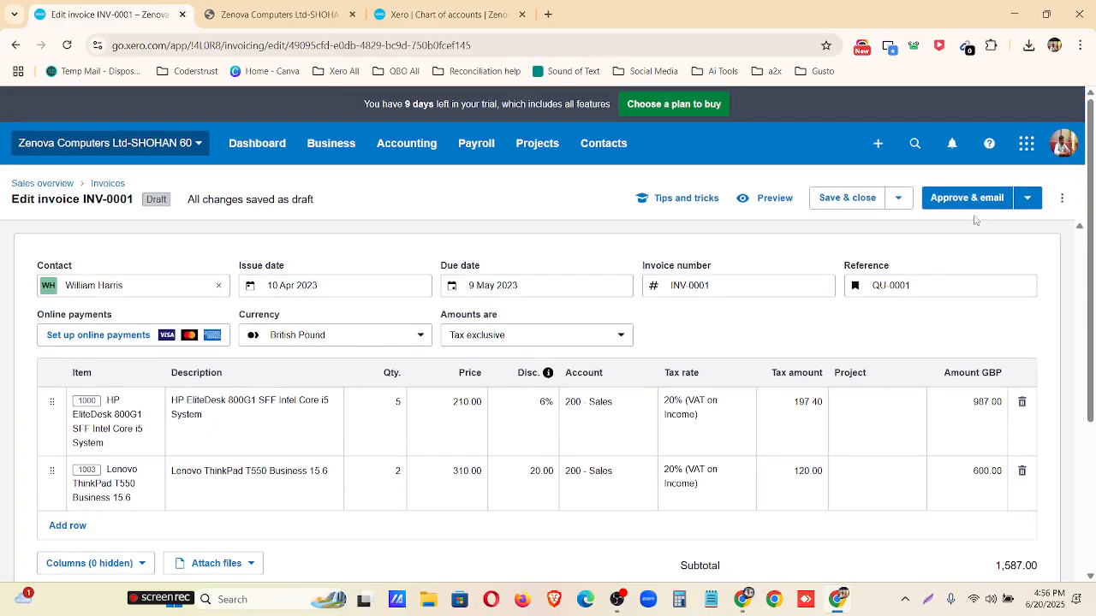
click(851, 197)
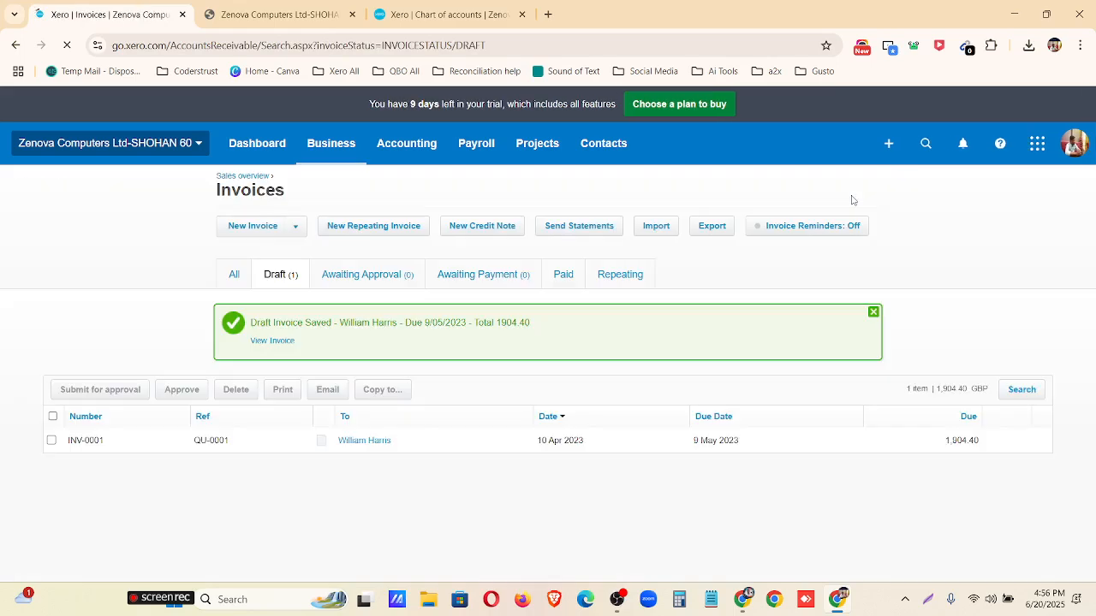
View the list of all invoices and check the options for creating a new invoice.
click(236, 277)
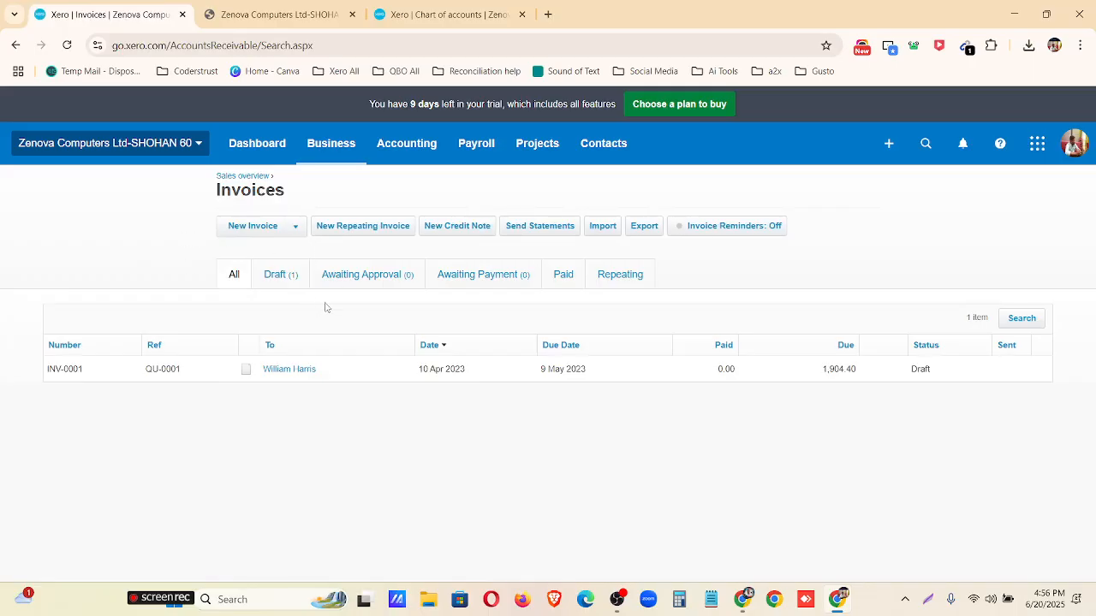
key(ctrl+plus)
click(270, 242)
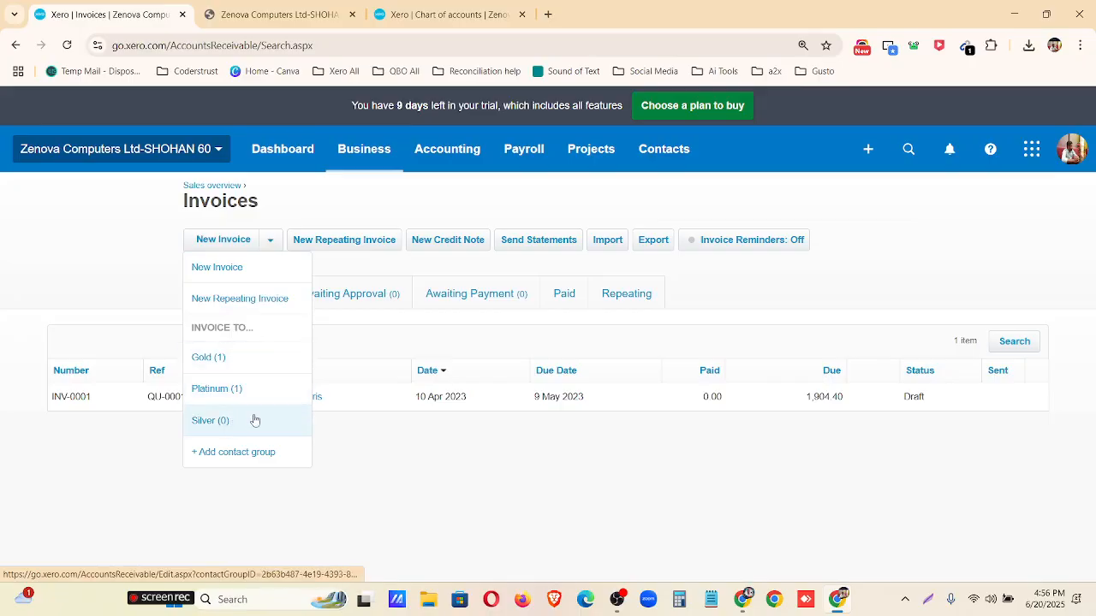
click(346, 262)
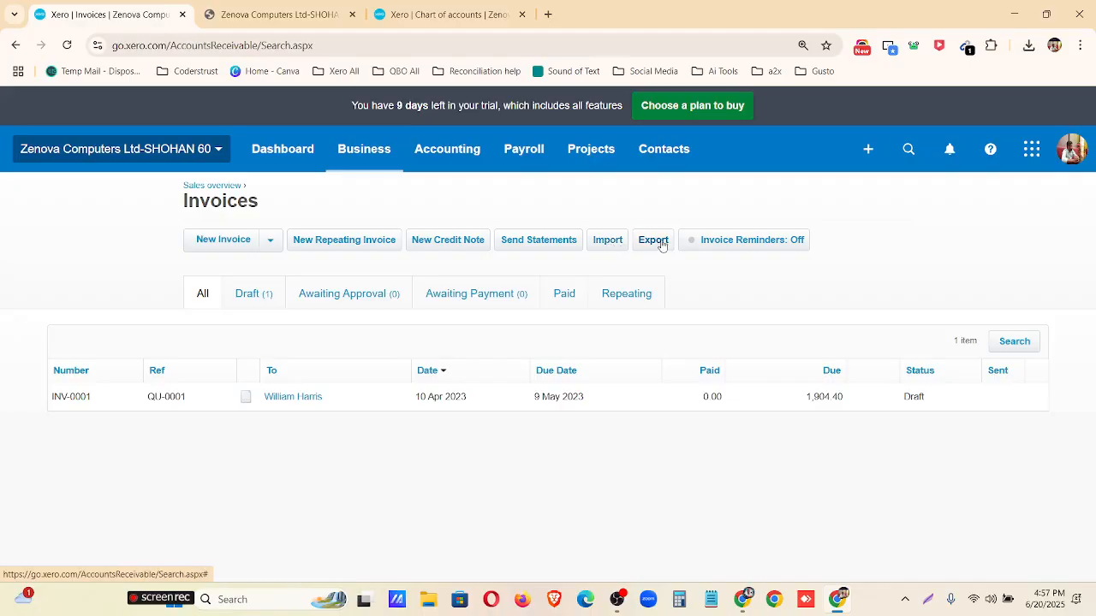
Submit the draft invoice for approval and show the invoices awaiting approval.
click(252, 292)
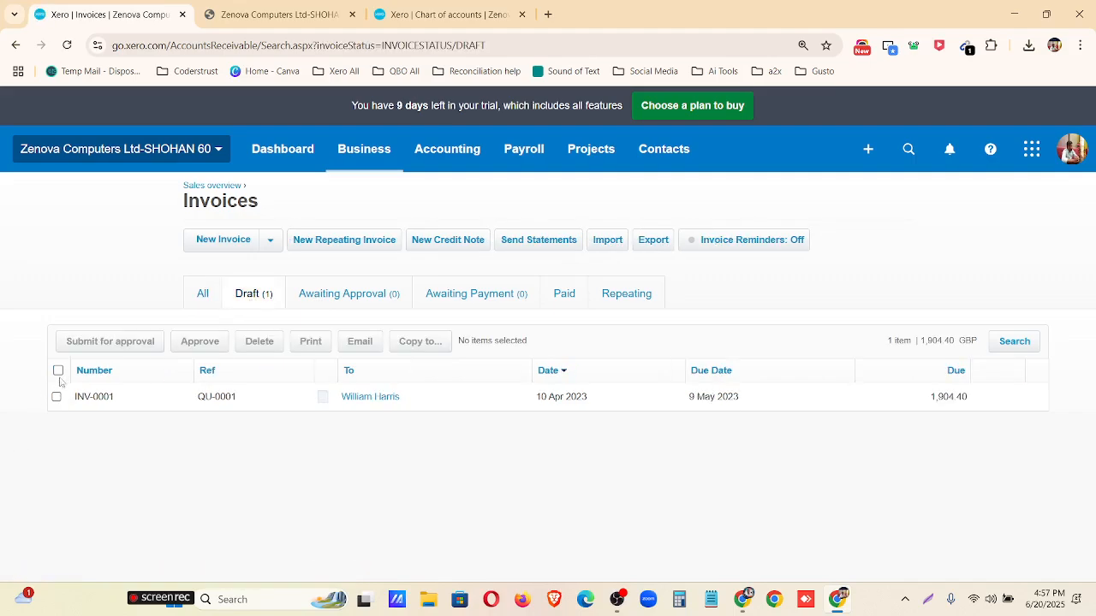
click(58, 370)
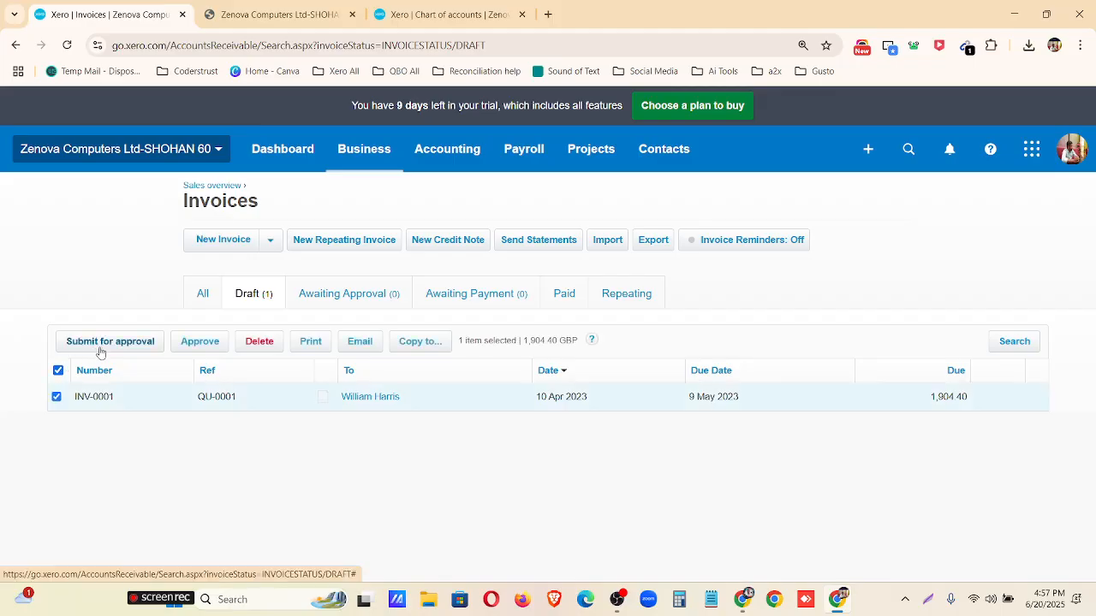
click(99, 346)
click(617, 366)
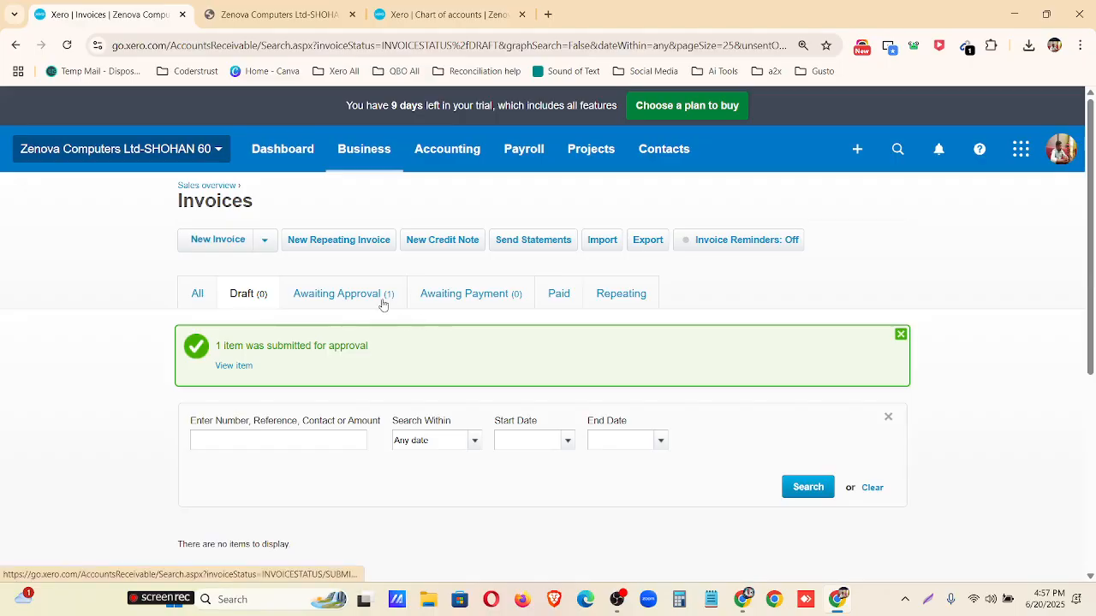
click(340, 299)
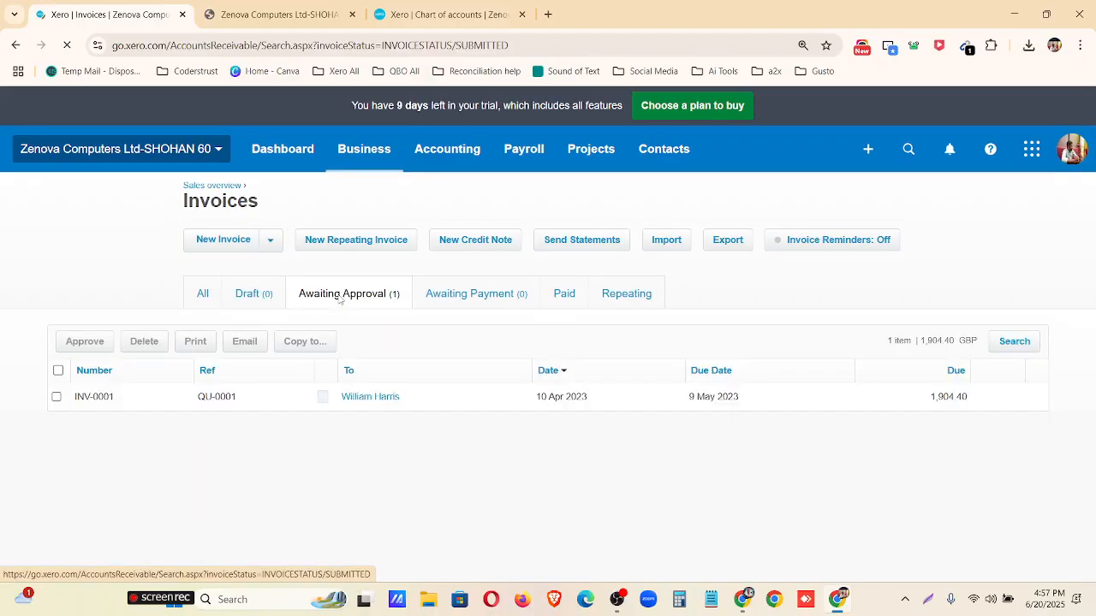
Approve the submitted invoice INV-0001 and show the invoices awaiting payment.
click(59, 371)
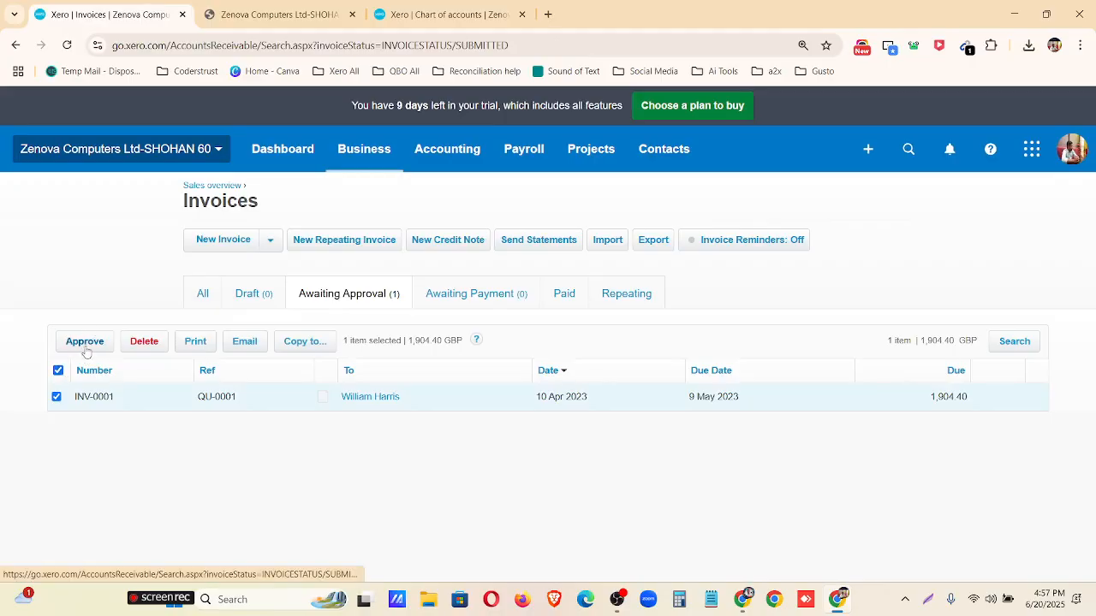
click(85, 346)
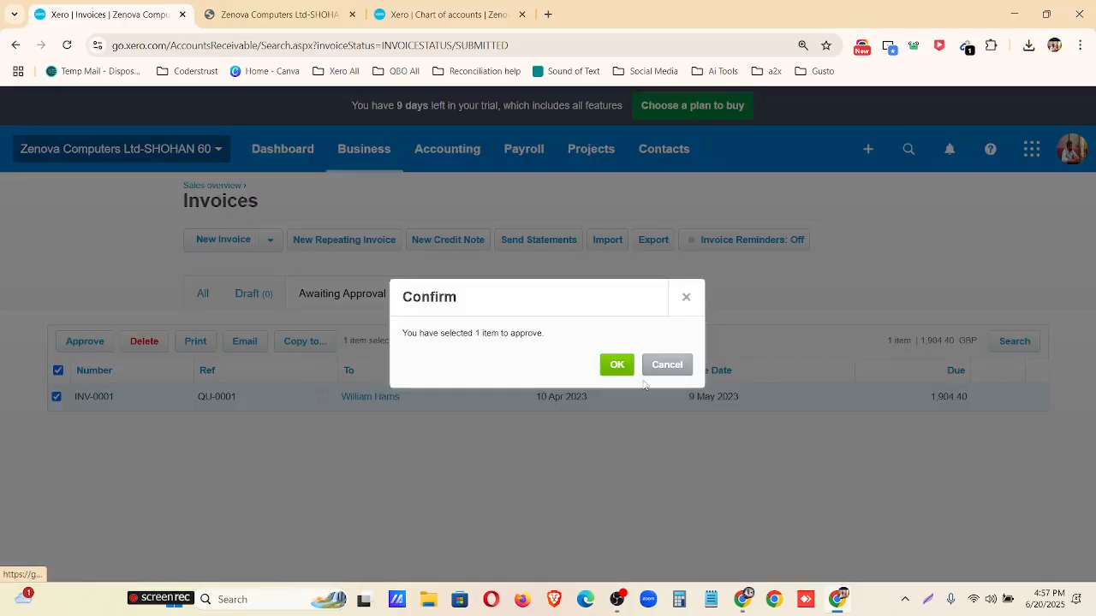
click(614, 366)
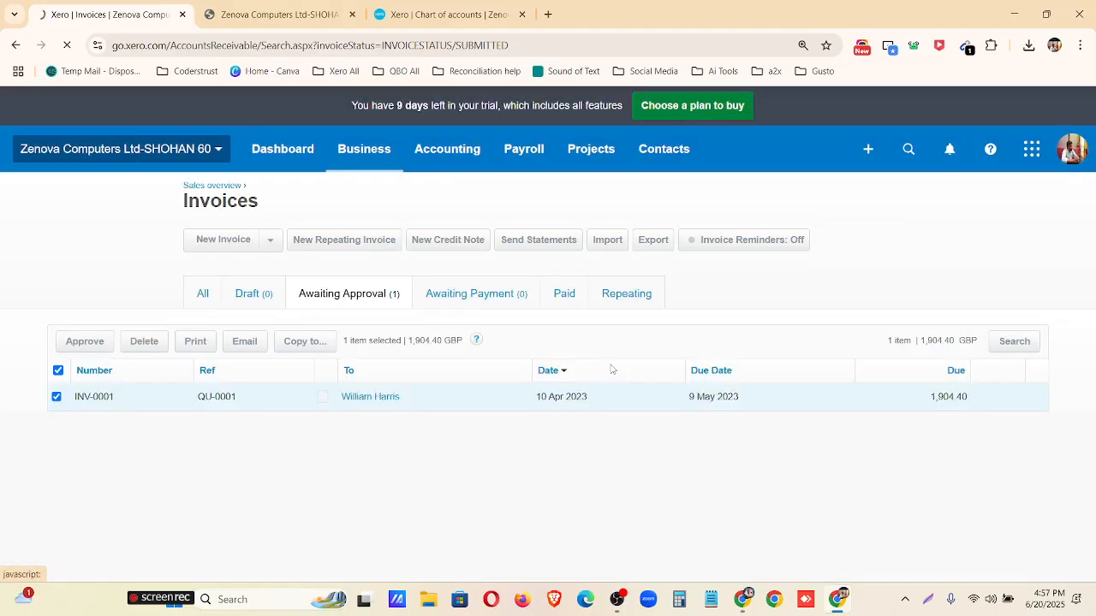
click(486, 300)
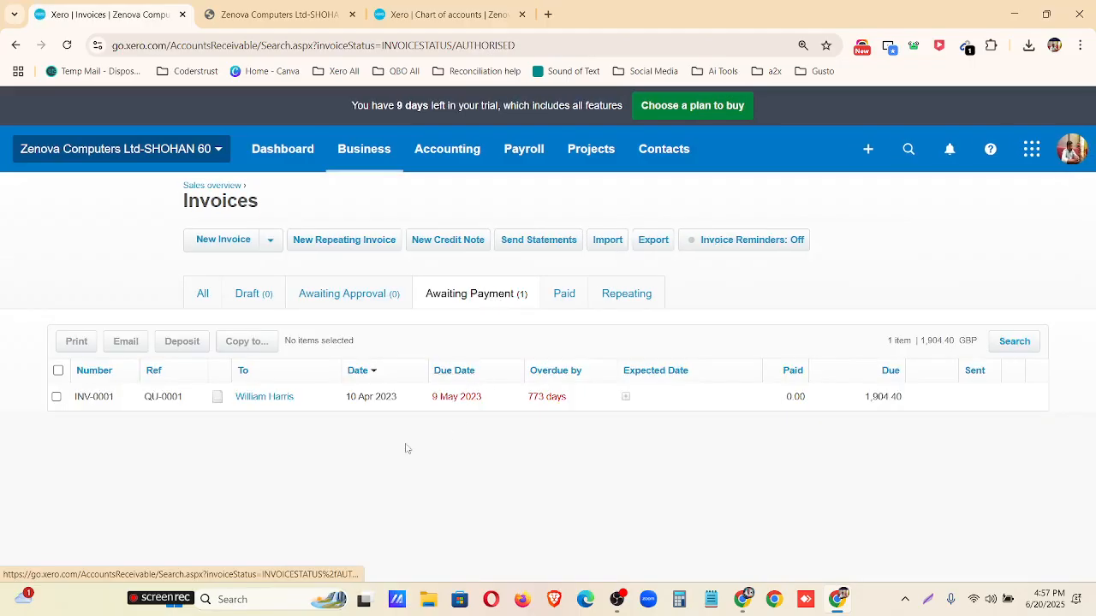
Open invoice INV-0001 and review its line items, discounts, VAT and total.
click(737, 401)
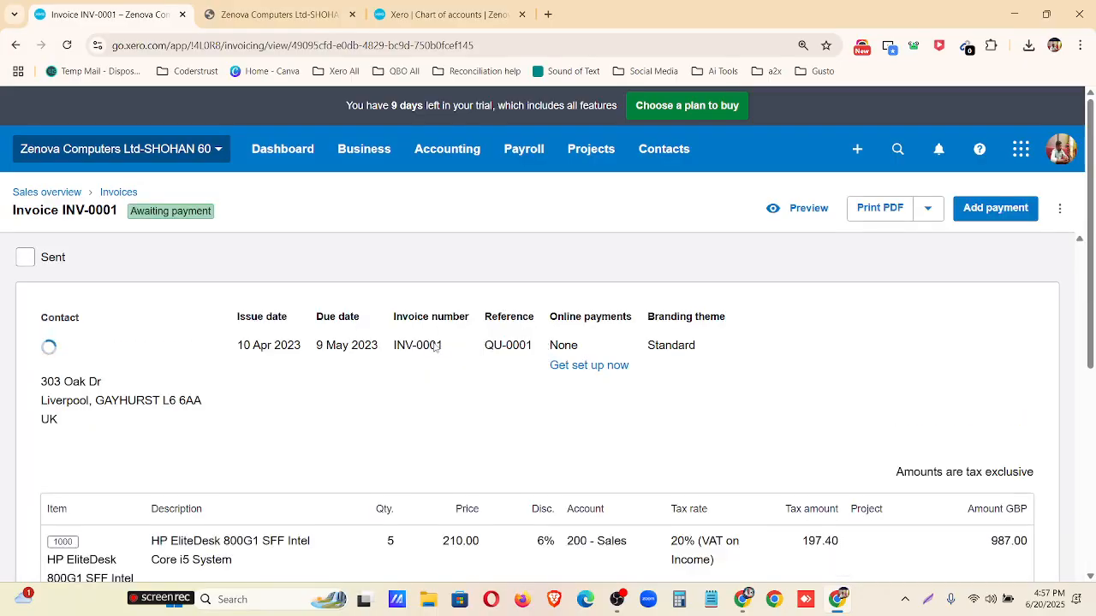
scroll(493, 342, down, 5)
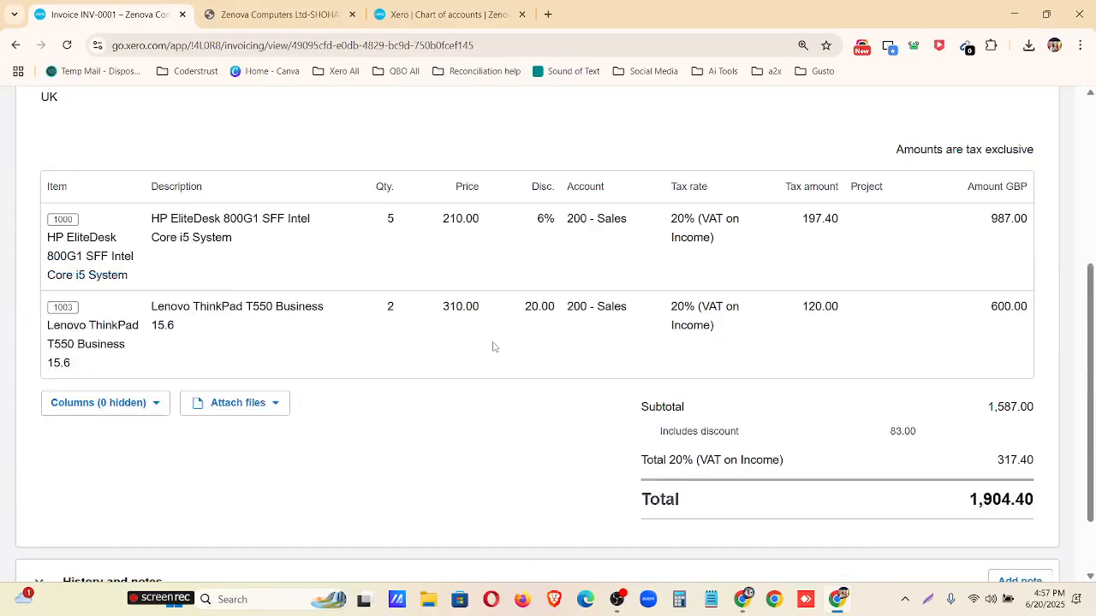
scroll(600, 377, up, 5)
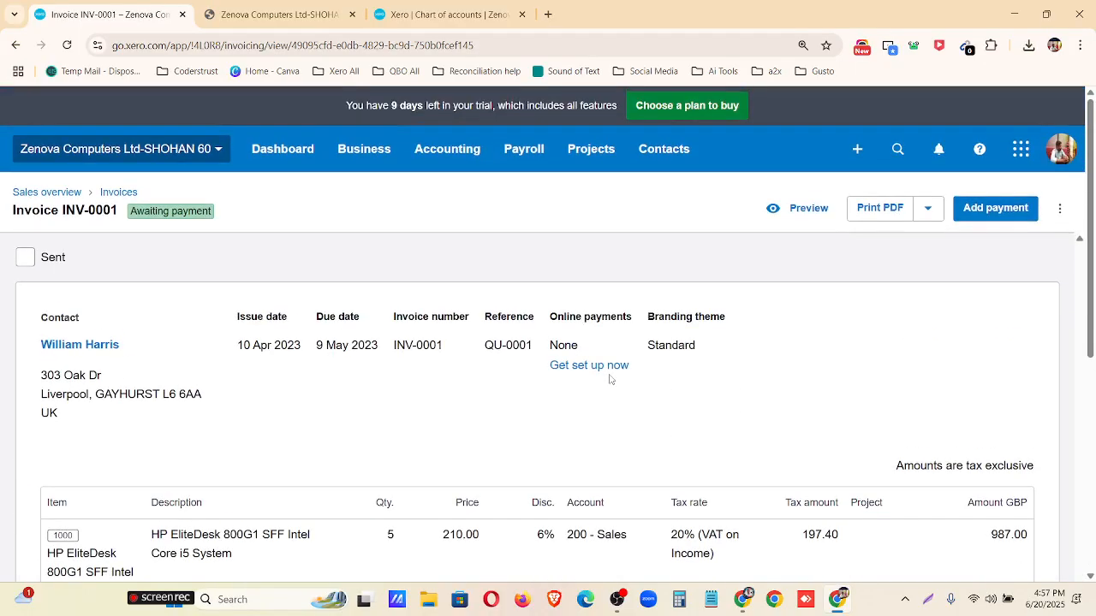
Download invoice INV-0001 as a PDF, review the document, and return to the invoice without marking it as sent.
click(883, 209)
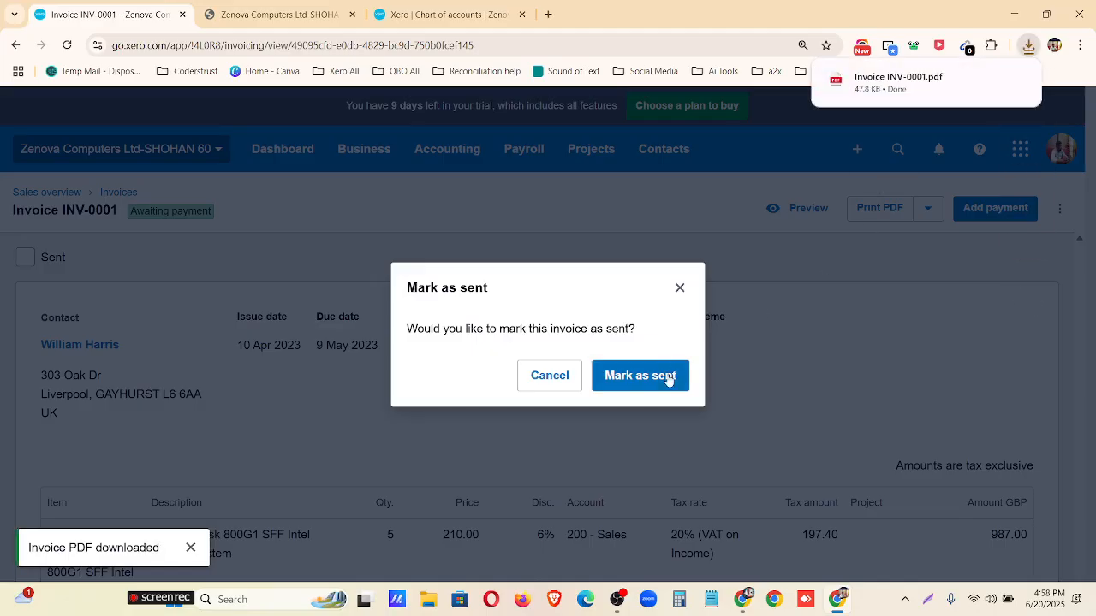
click(920, 82)
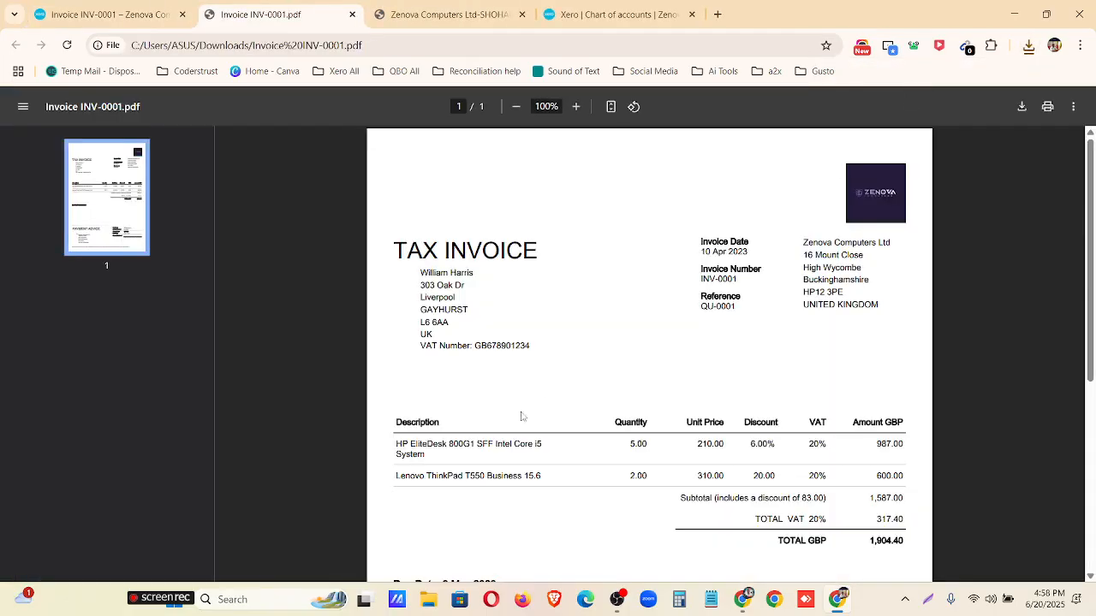
scroll(614, 291, down, 4)
scroll(636, 377, up, 4)
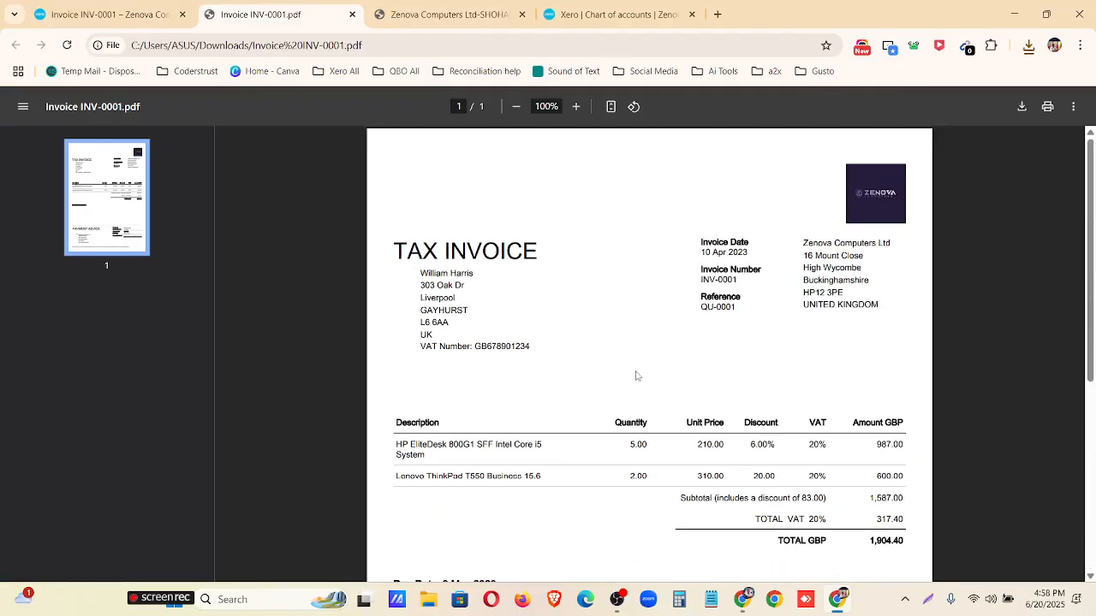
scroll(878, 214, down, 3)
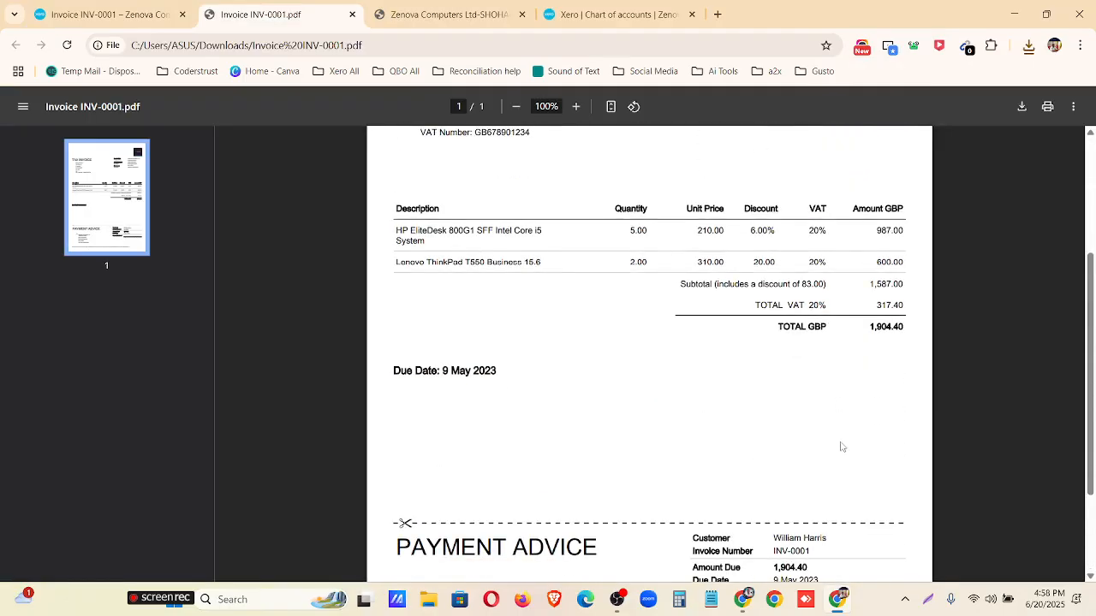
scroll(822, 447, up, 3)
click(147, 13)
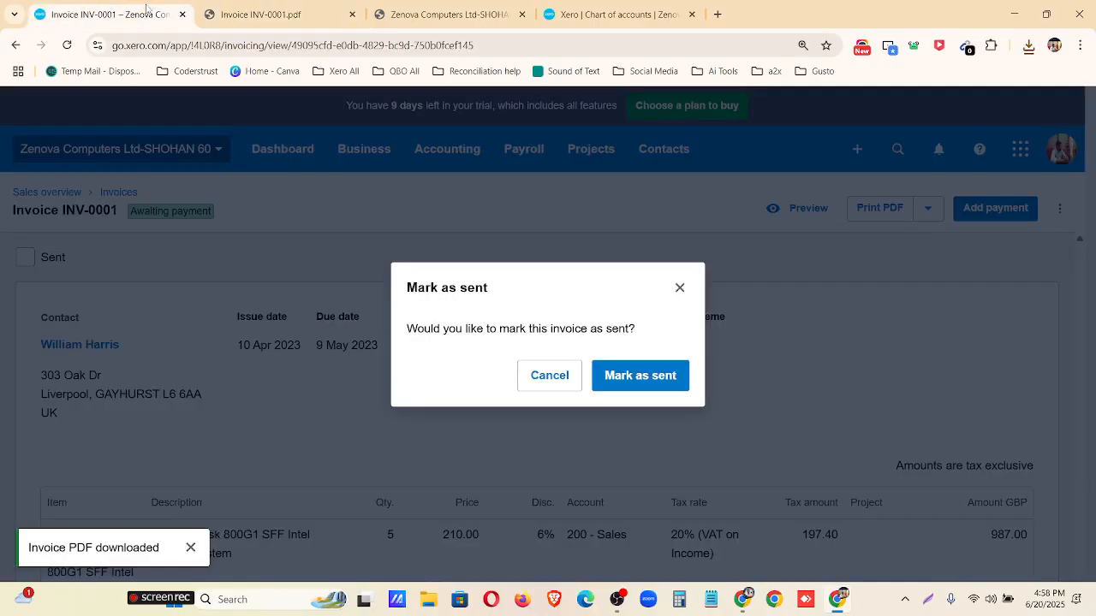
click(680, 287)
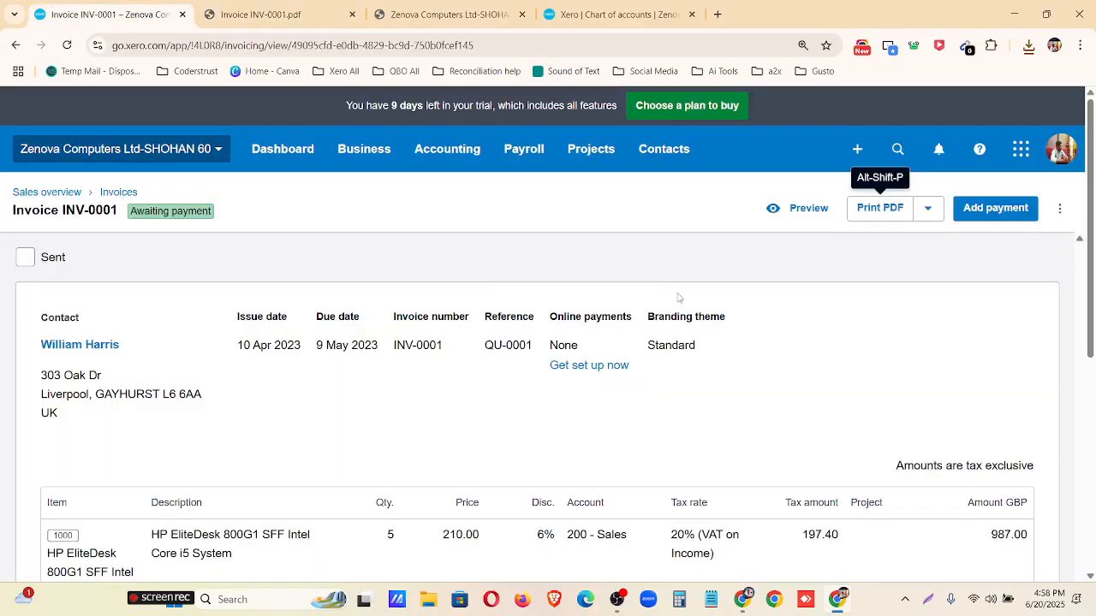
Start adding a payment to invoice INV-0001 and set the date paid to 17 May 2023.
click(991, 213)
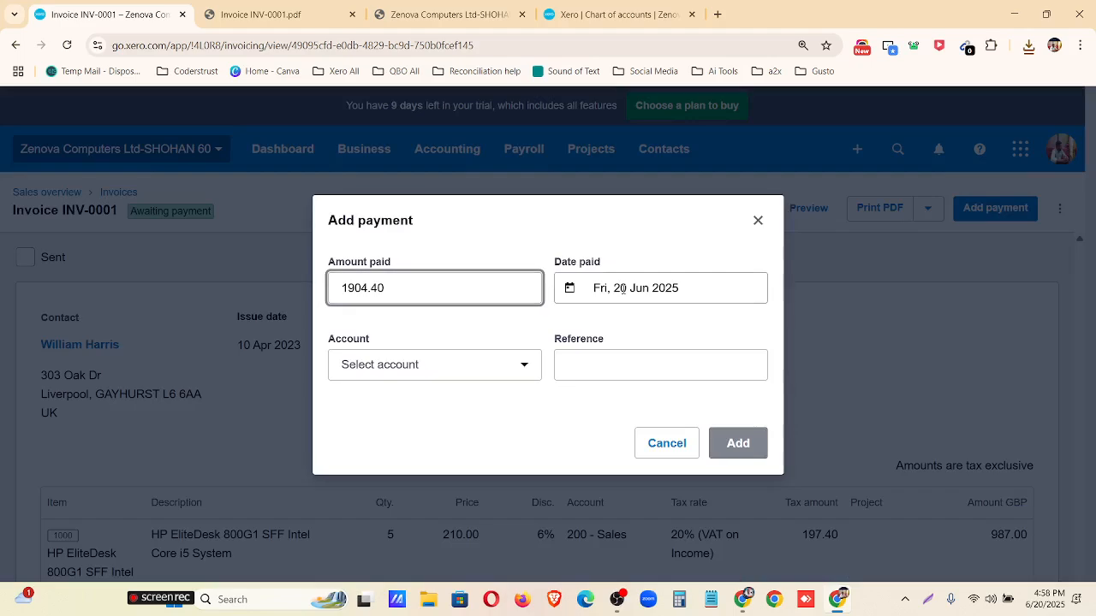
click(652, 289)
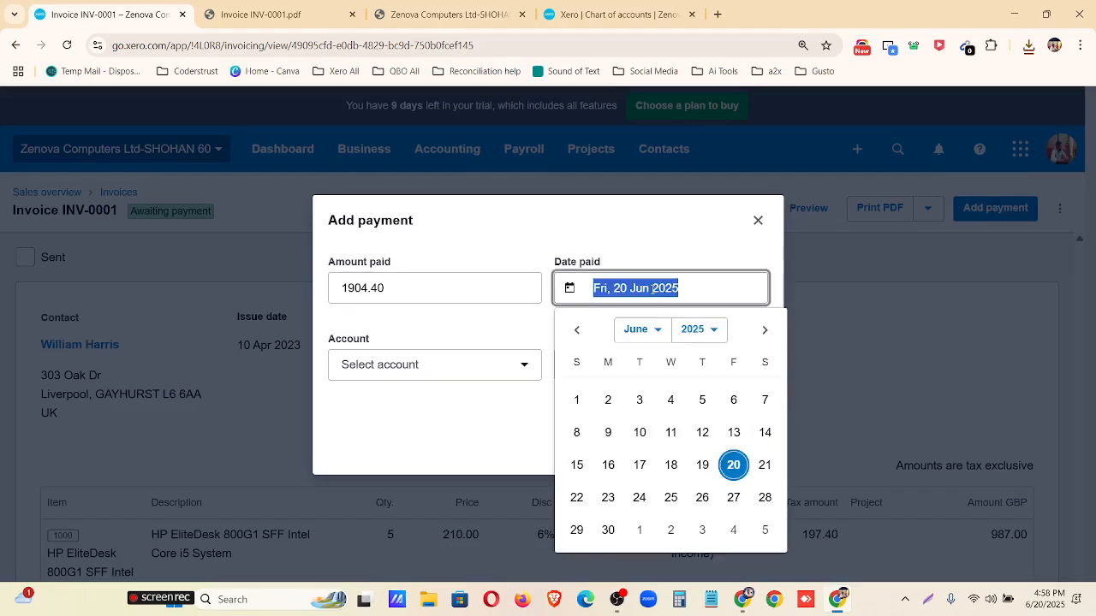
click(654, 334)
click(658, 422)
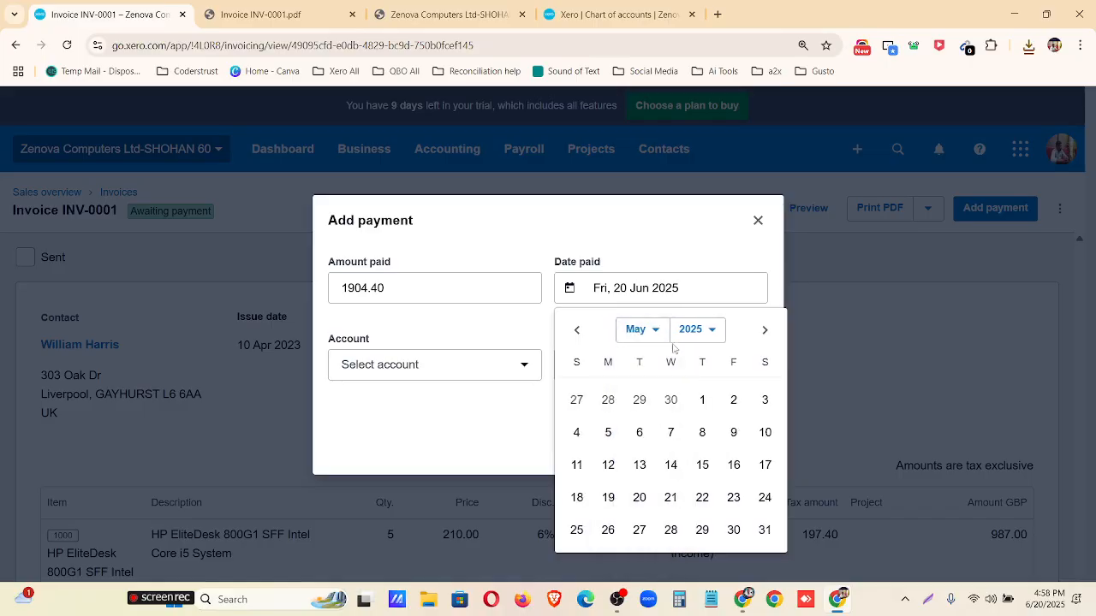
click(698, 330)
click(689, 150)
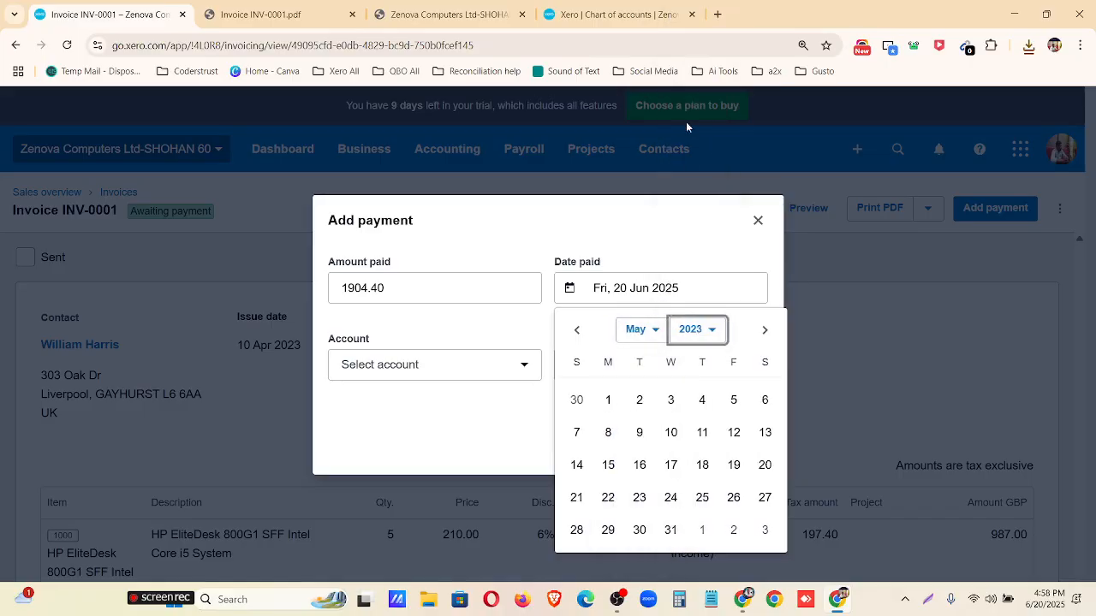
click(671, 465)
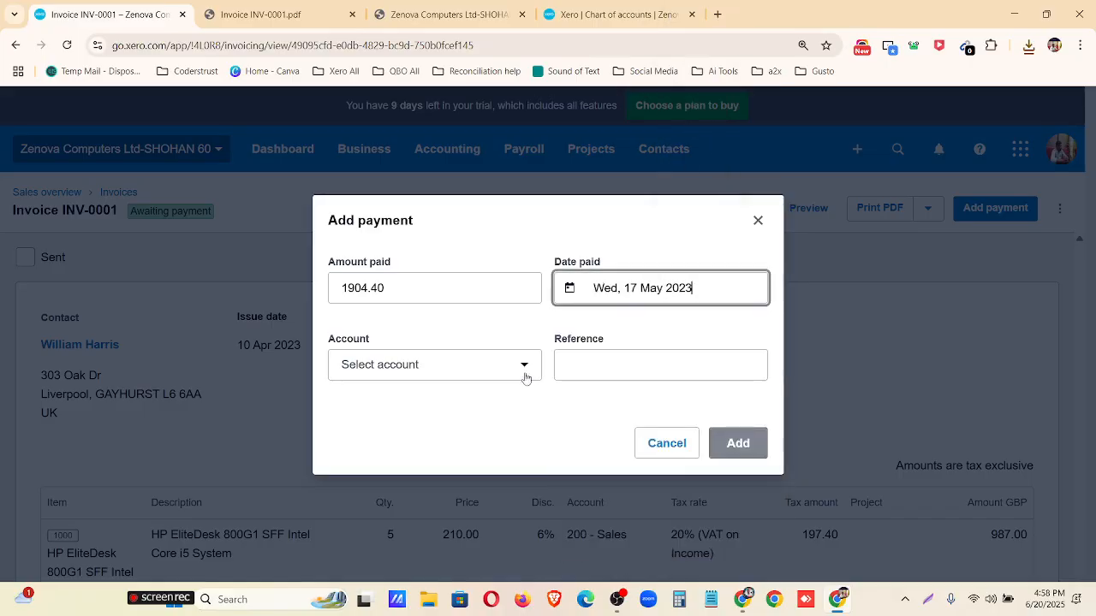
Choose 640 RBS Bank–Checking as the payment account, enter INV-0001 as the reference, and add the payment.
click(457, 377)
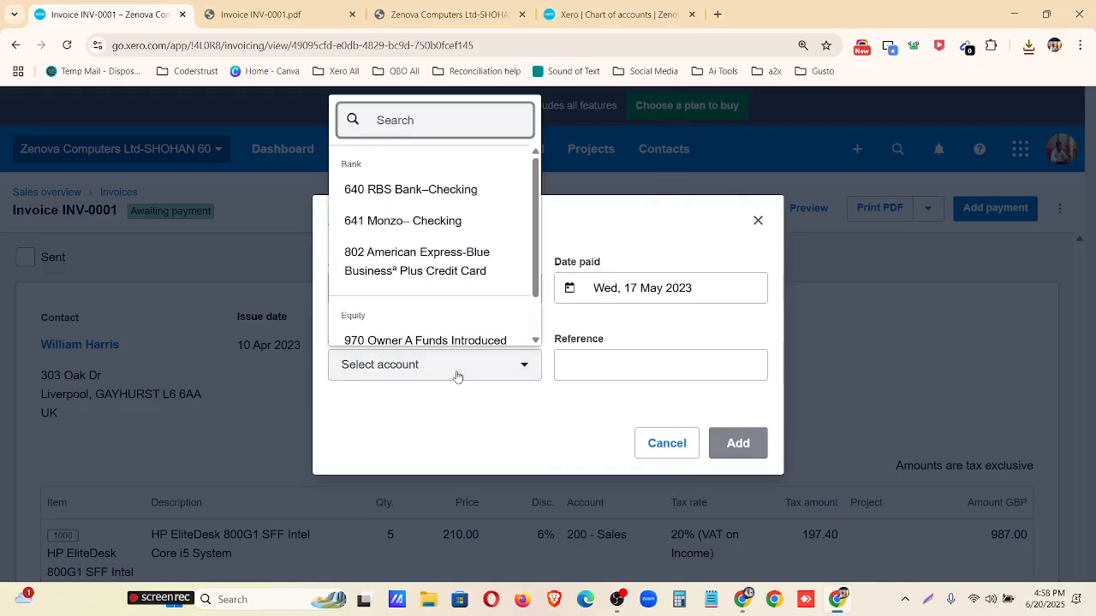
click(492, 179)
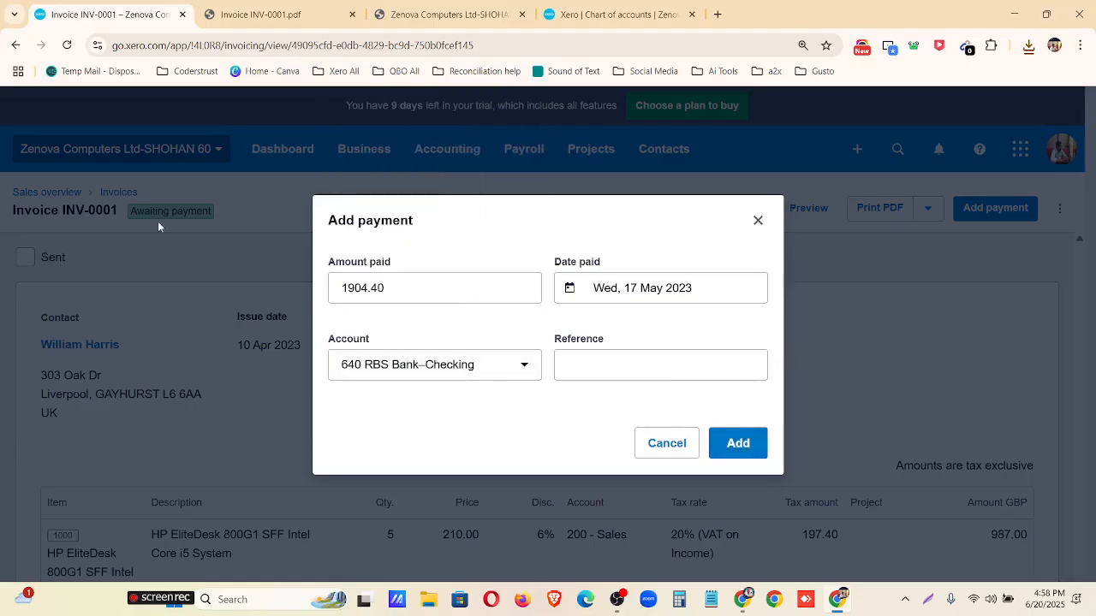
click(596, 363)
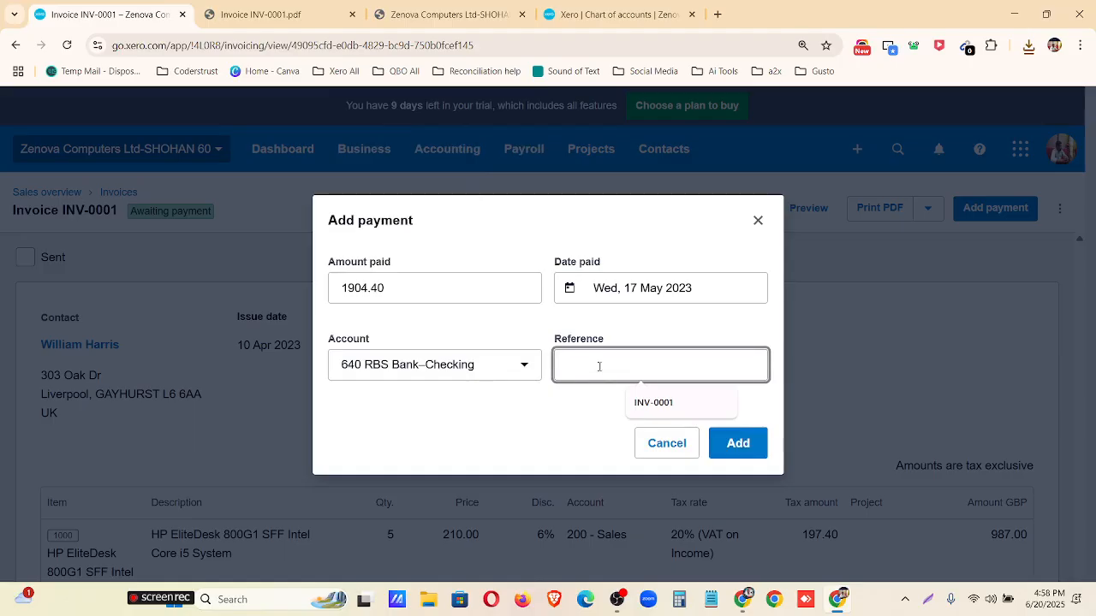
click(653, 402)
click(737, 442)
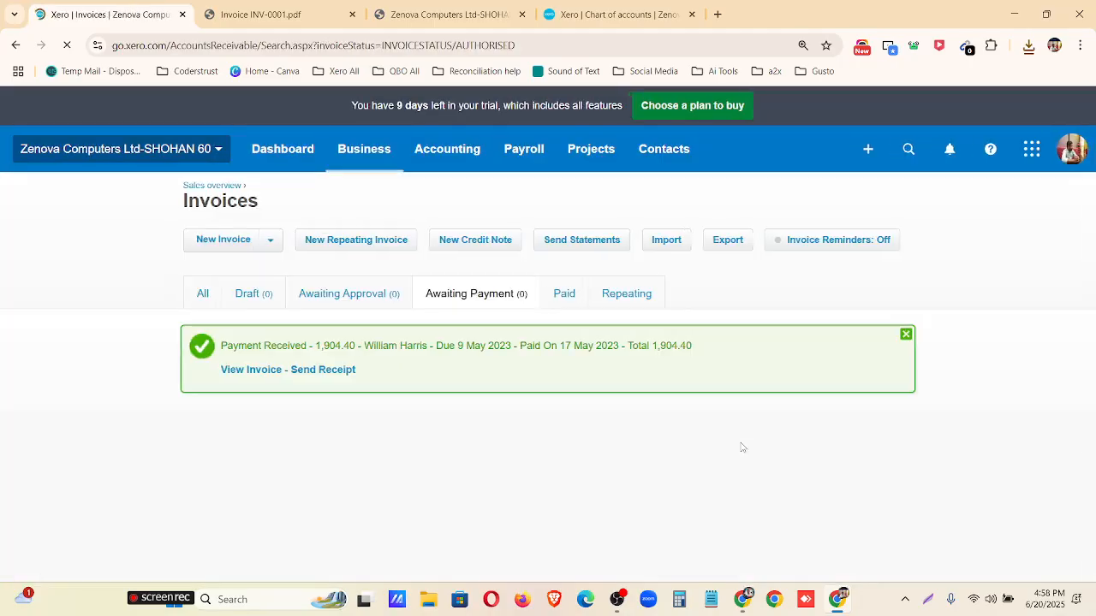
Open invoice INV-0001 from the paid invoices and download it as a PDF.
click(557, 294)
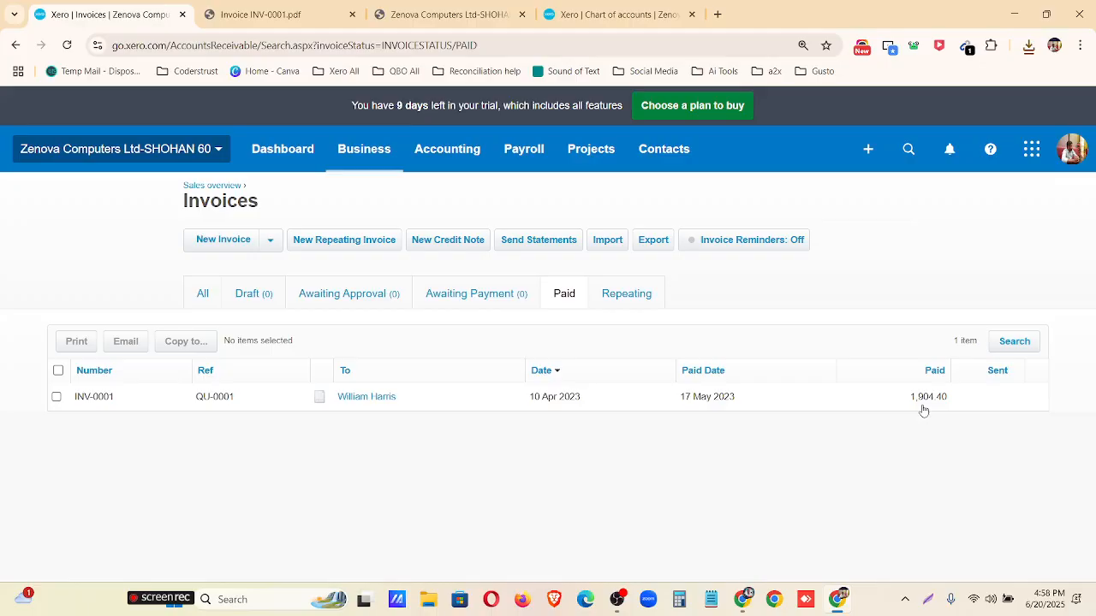
click(612, 405)
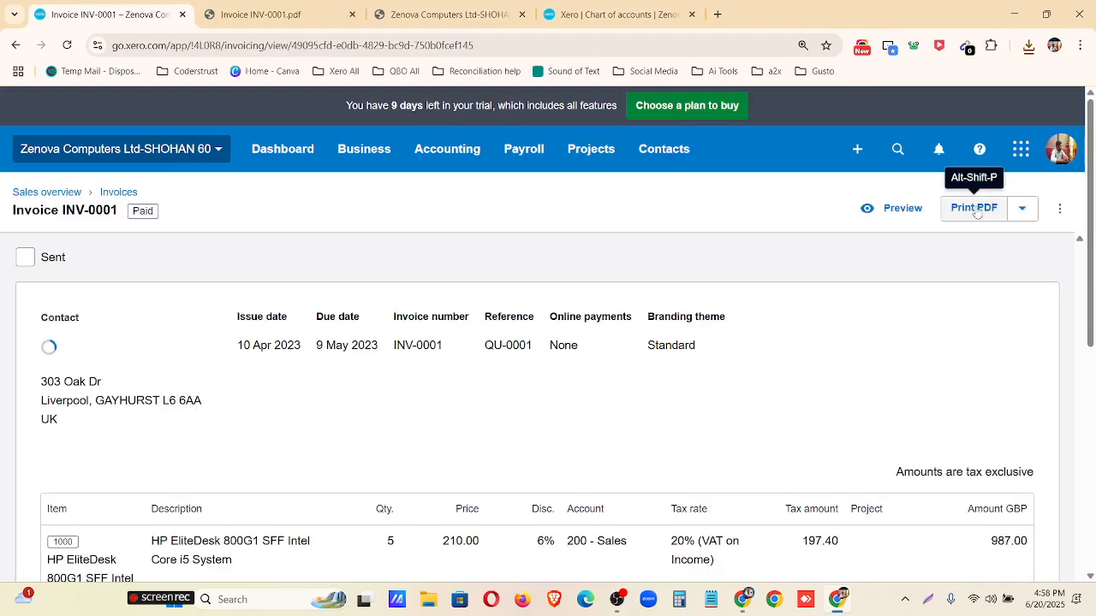
click(976, 209)
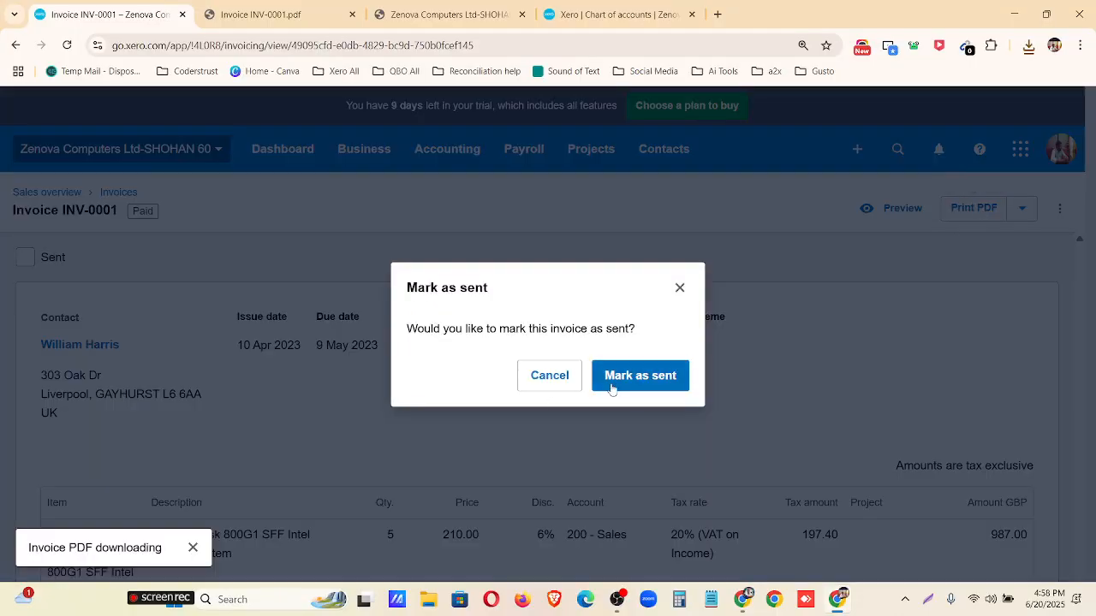
Review the amount paid, amount due and payment advice in the downloaded PDF, and return to the invoice without marking it as sent.
click(885, 84)
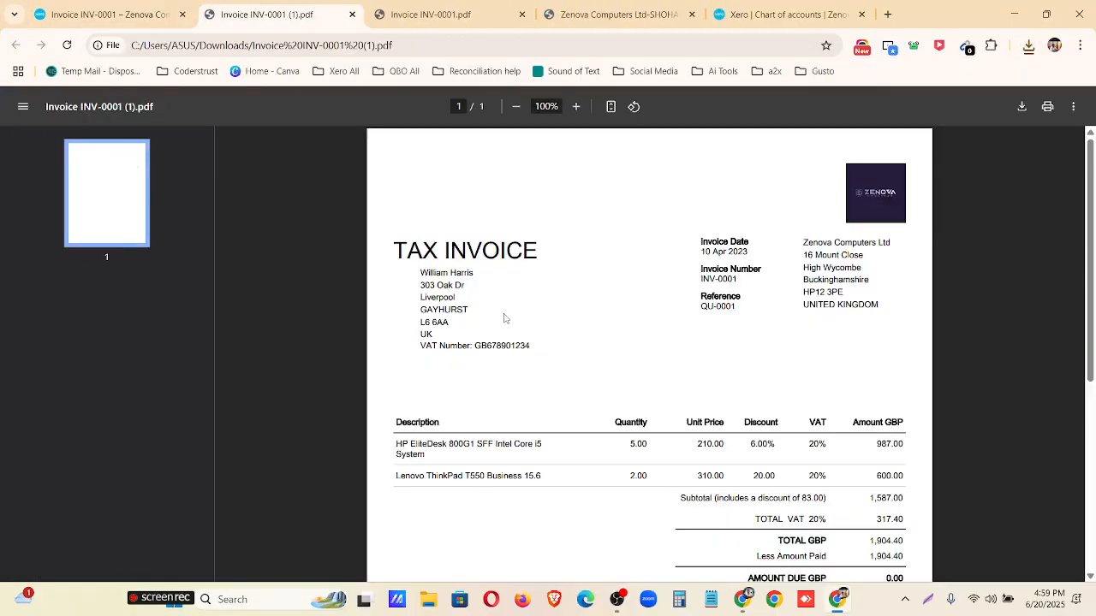
scroll(597, 274, down, 3)
scroll(705, 230, down, 4)
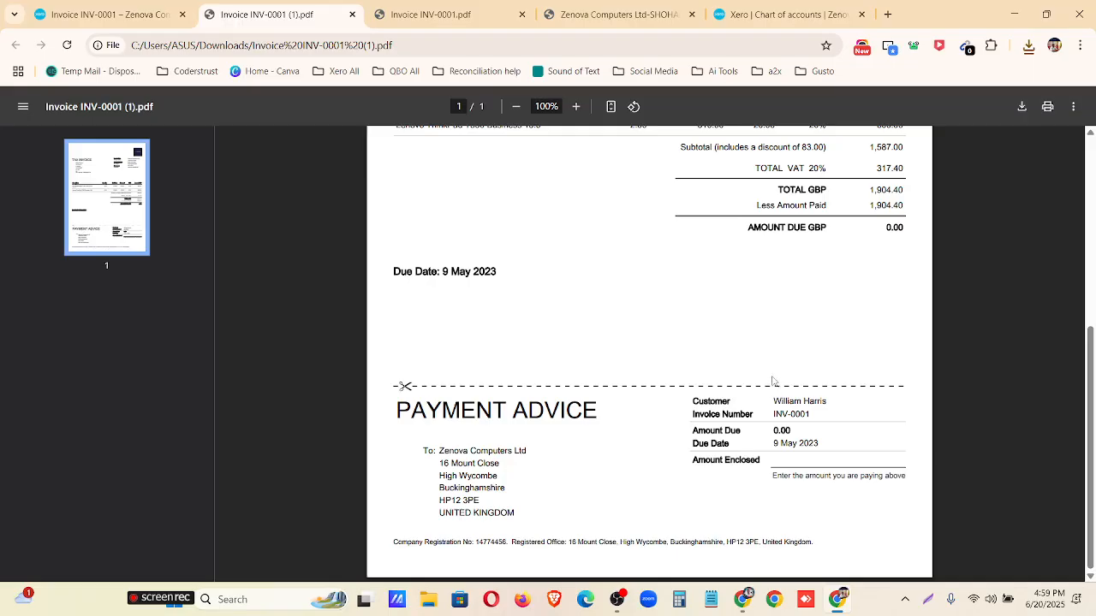
double_click(782, 431)
click(833, 448)
scroll(510, 491, up, 5)
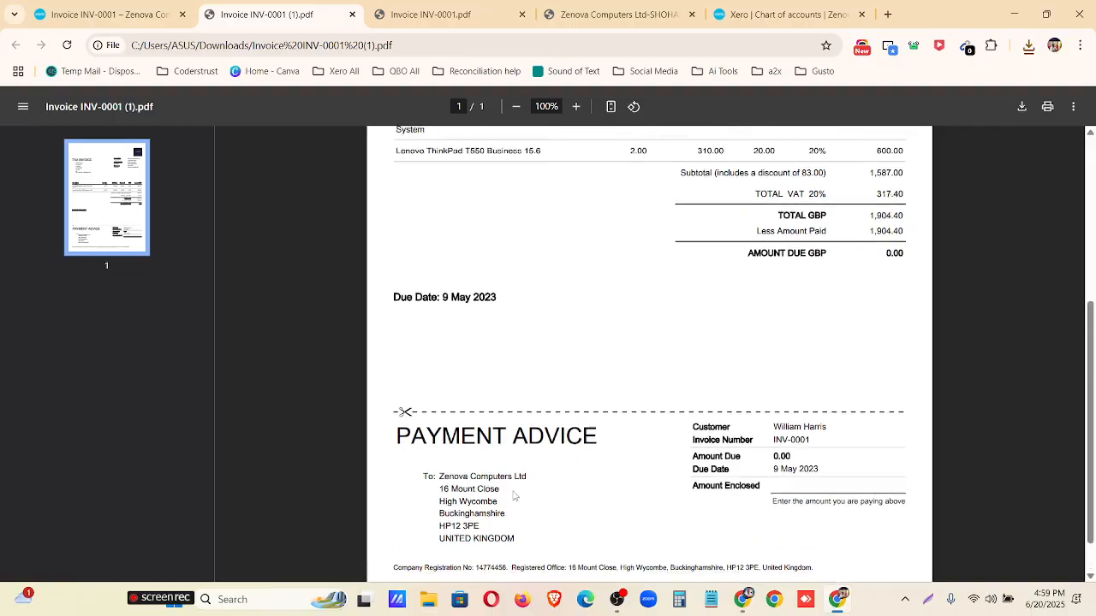
click(126, 12)
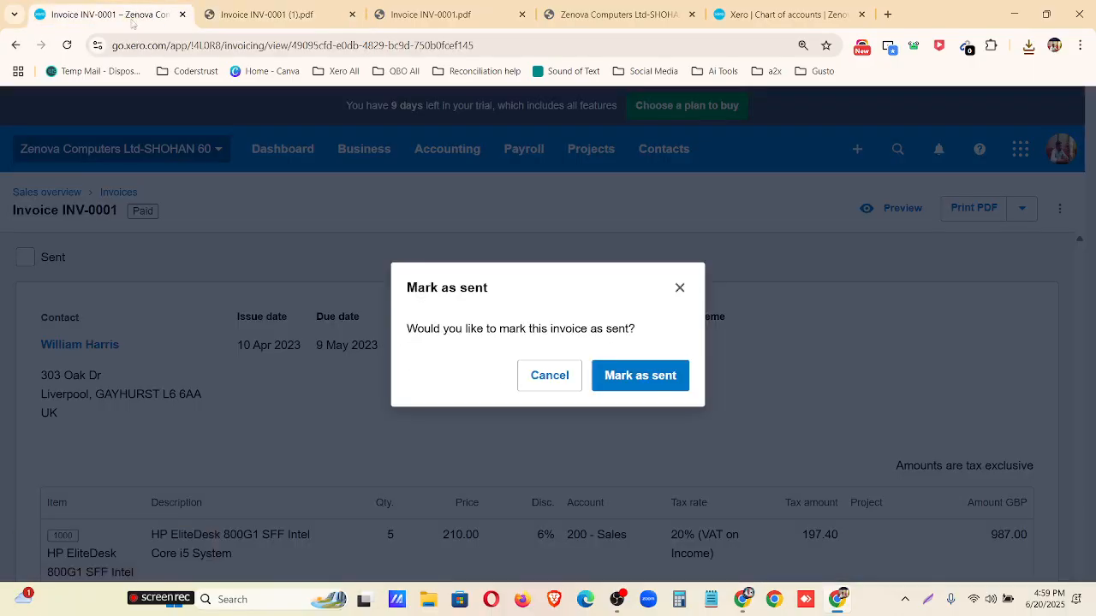
click(677, 286)
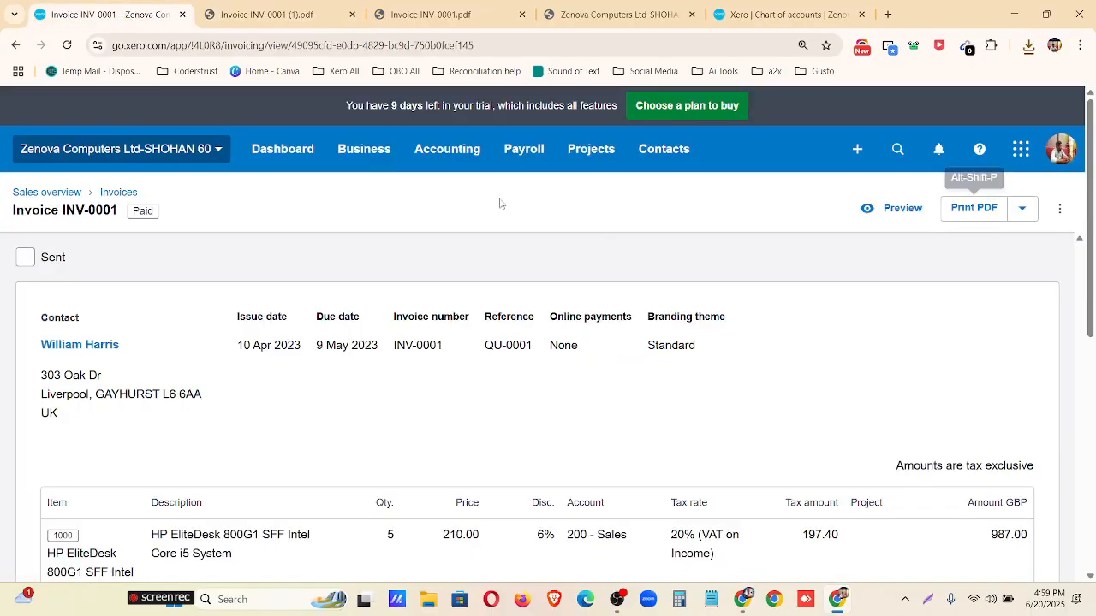
Create a new invoice from the sales overview and select the customer as its contact.
click(77, 193)
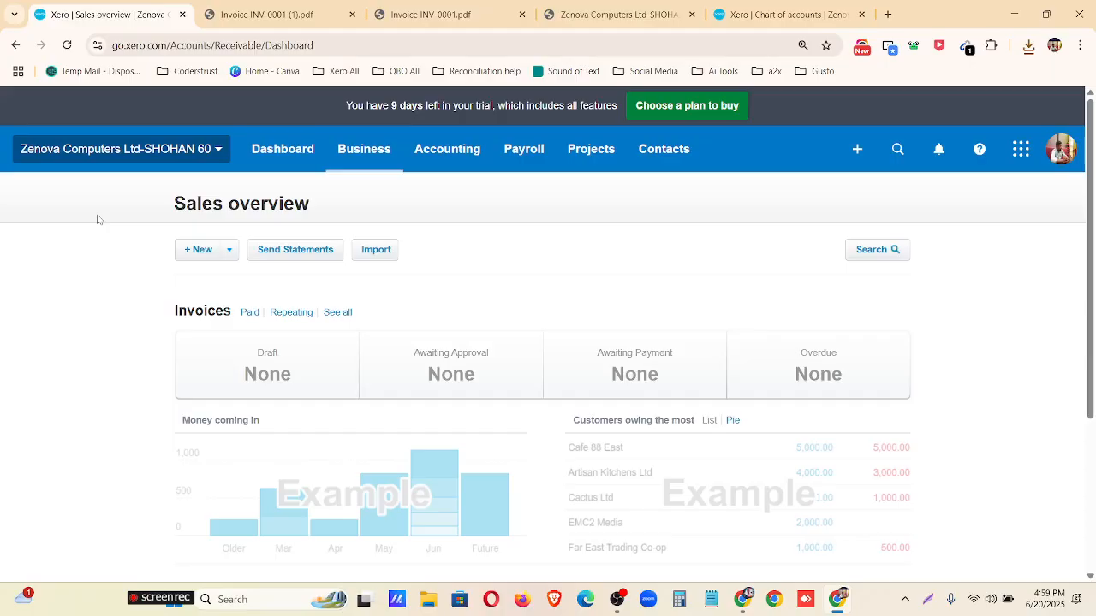
click(232, 254)
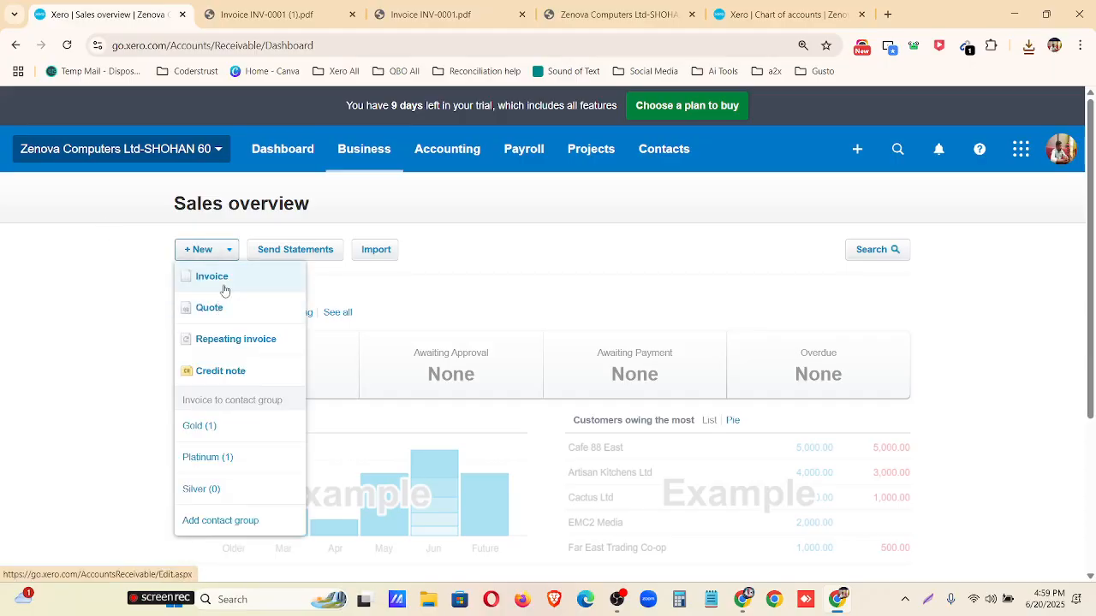
click(224, 290)
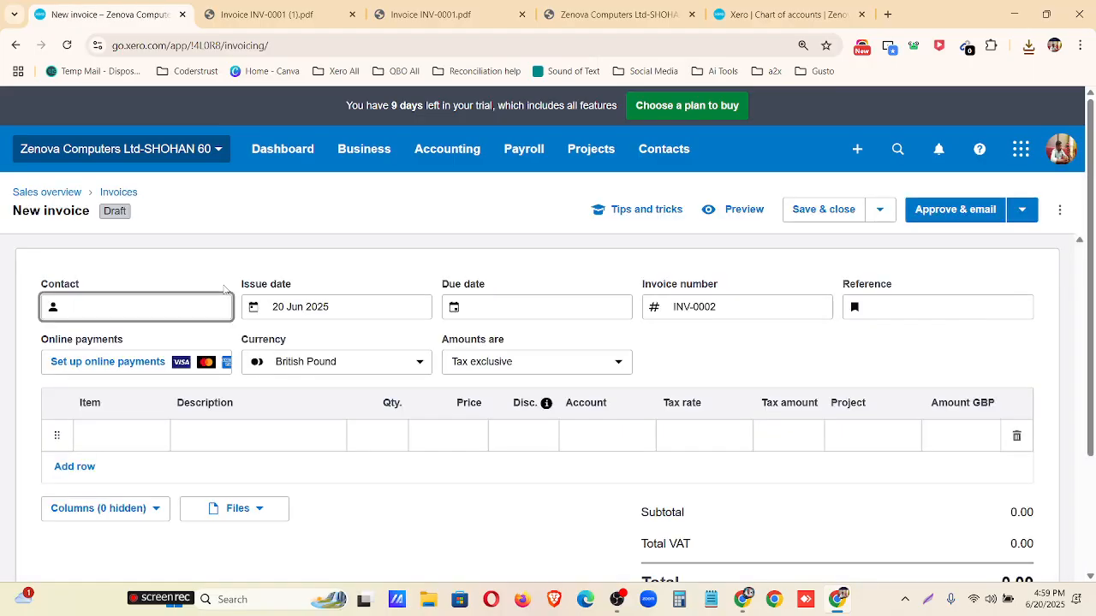
text(s)
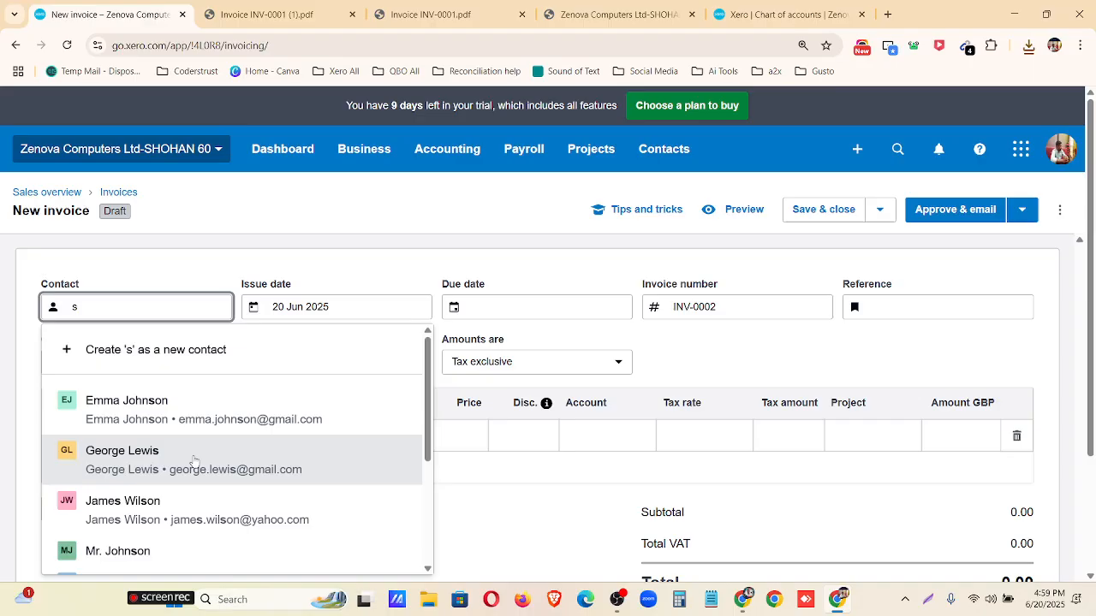
click(194, 462)
Set the new invoice's issue date to 1 Jun 2023 and its due date to 20 Jul 2023.
click(349, 314)
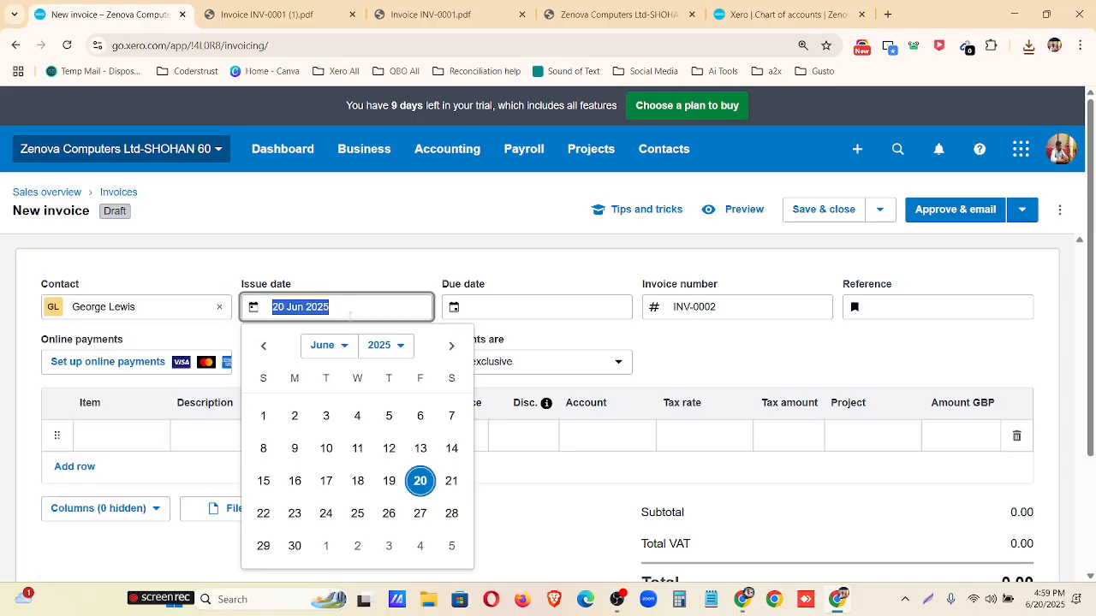
click(344, 345)
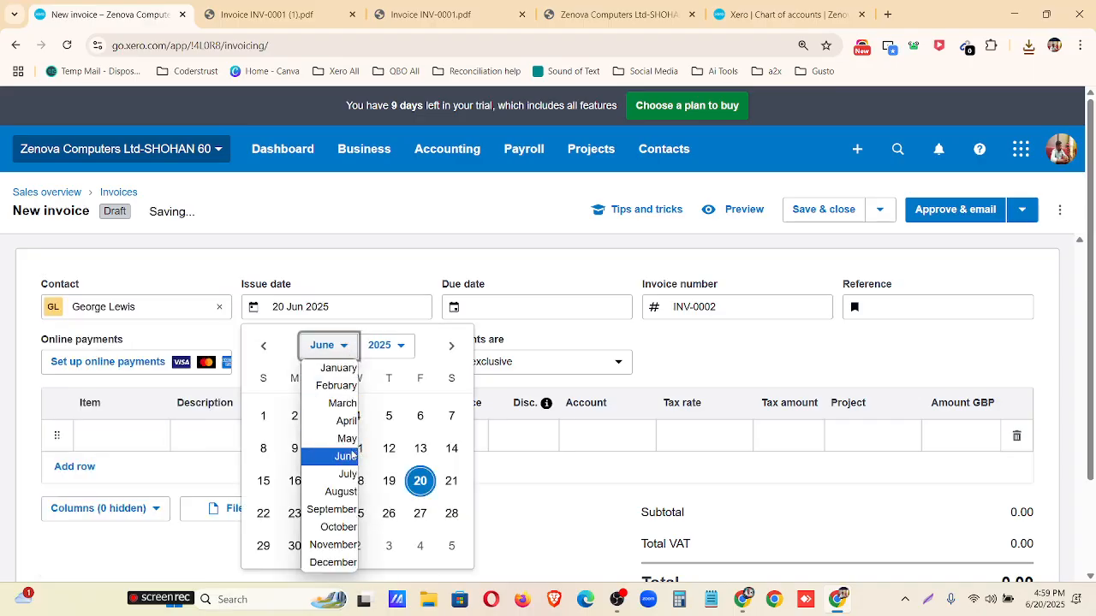
click(347, 455)
click(389, 346)
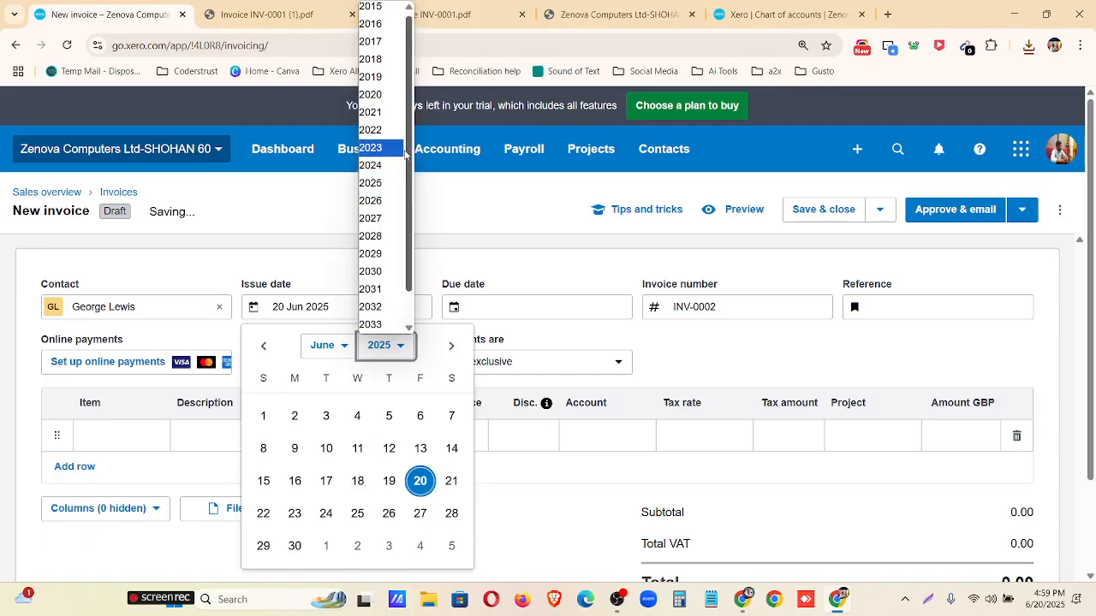
click(380, 147)
click(390, 416)
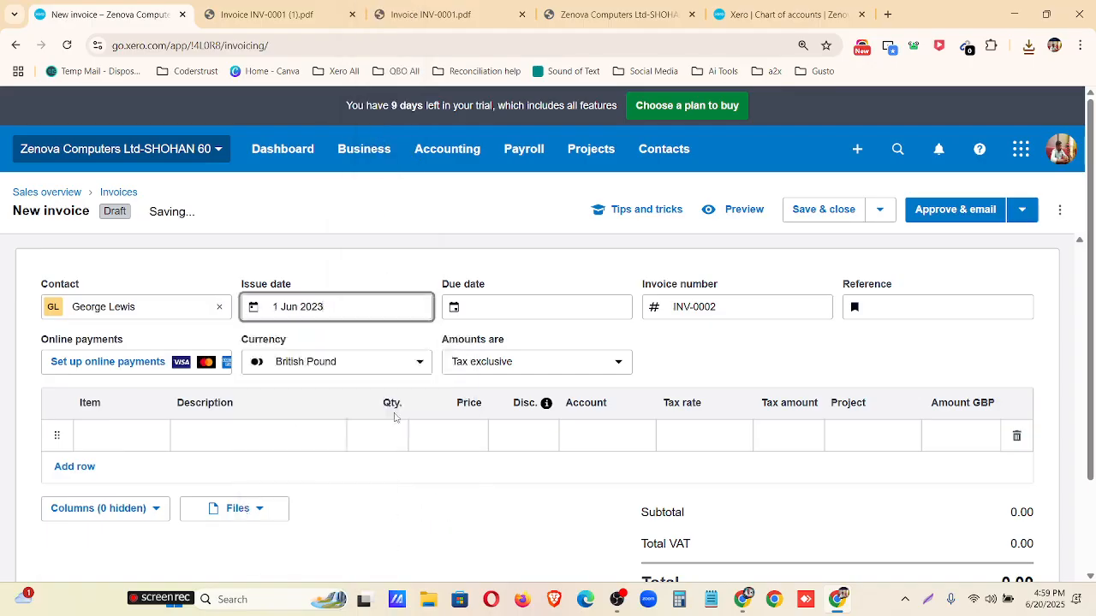
click(498, 312)
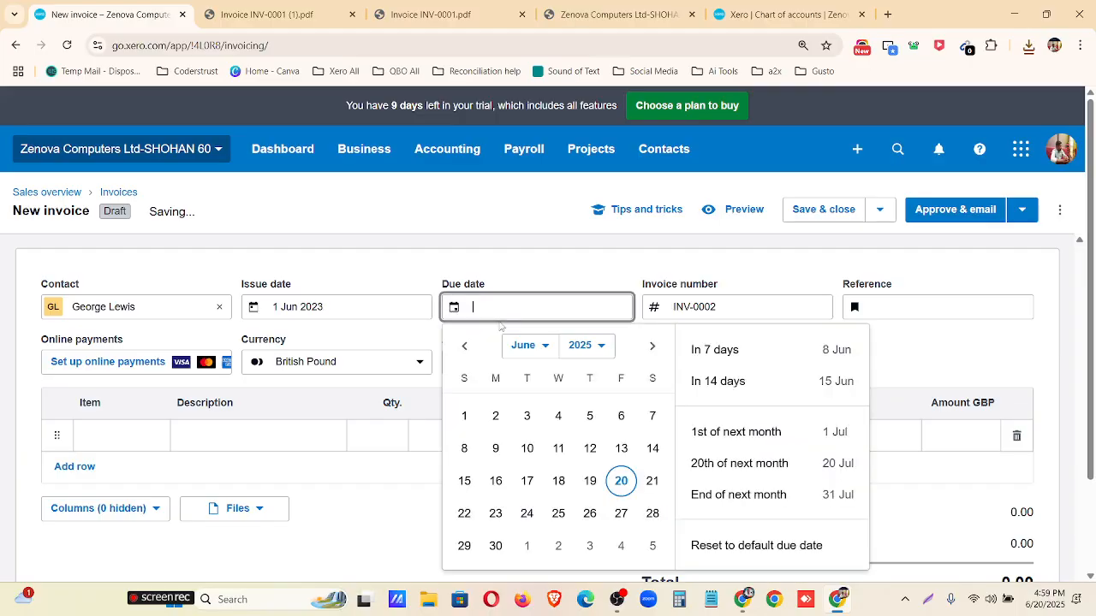
click(728, 462)
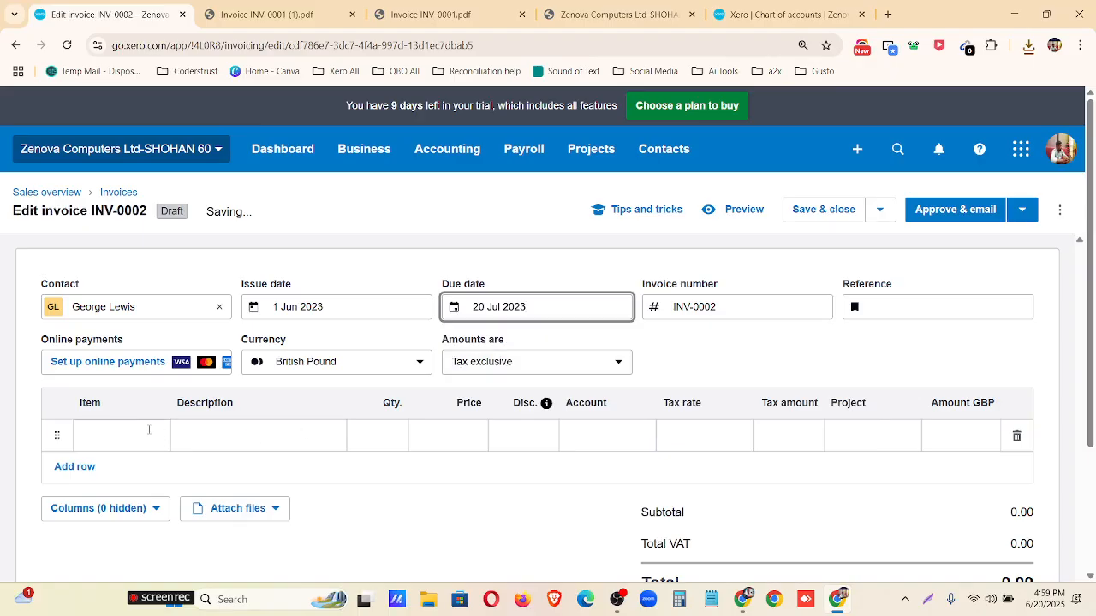
Add item 1002 HP ProDesk 600 G3 Mini PC - Intel Core to the first invoice line with a quantity of 26.
click(149, 430)
scroll(167, 334, down, 1)
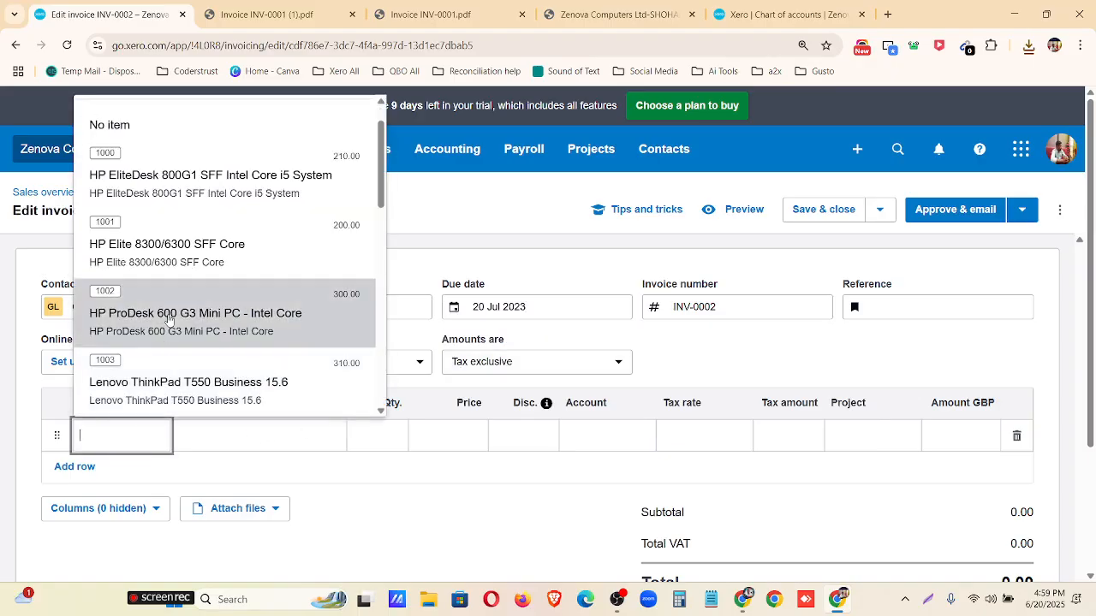
click(169, 319)
key(Tab)
key(Tab)
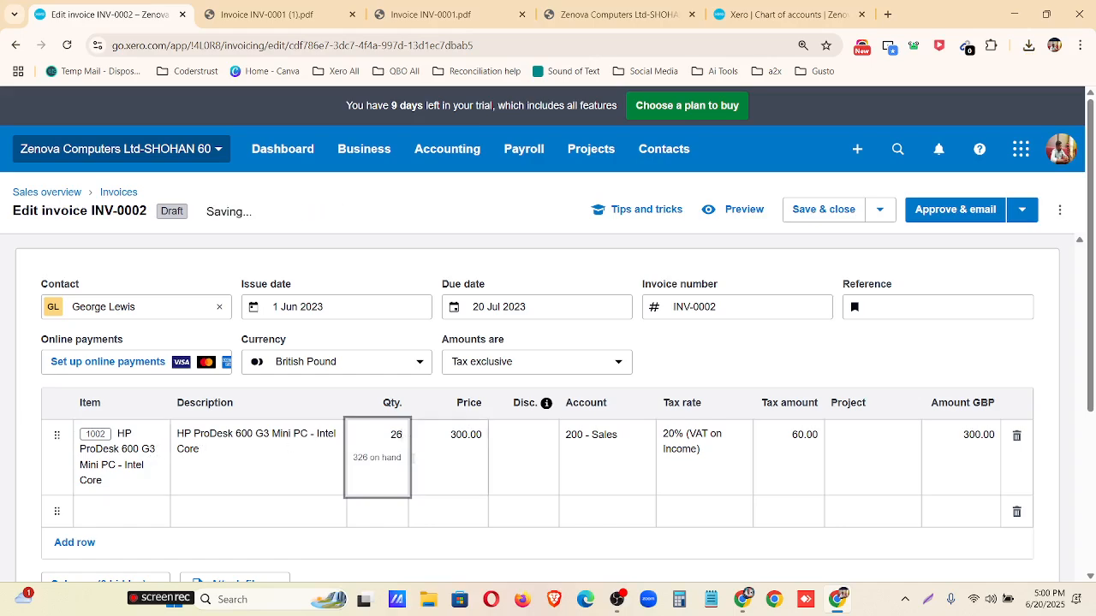
click(699, 365)
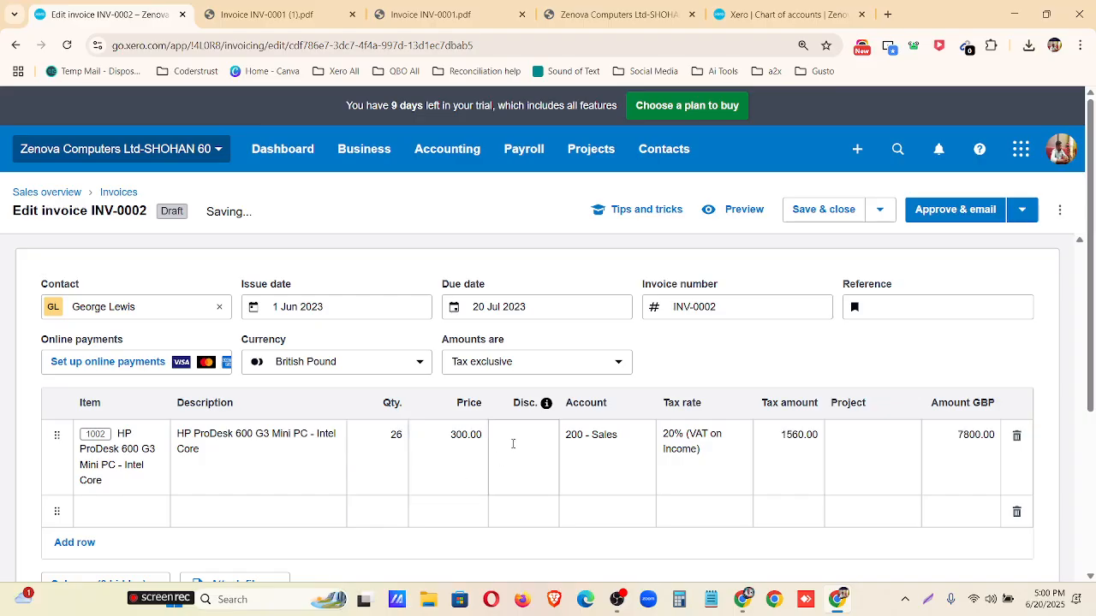
Give the HP ProDesk line a discount of 200 and set its tax rate to No VAT.
click(513, 443)
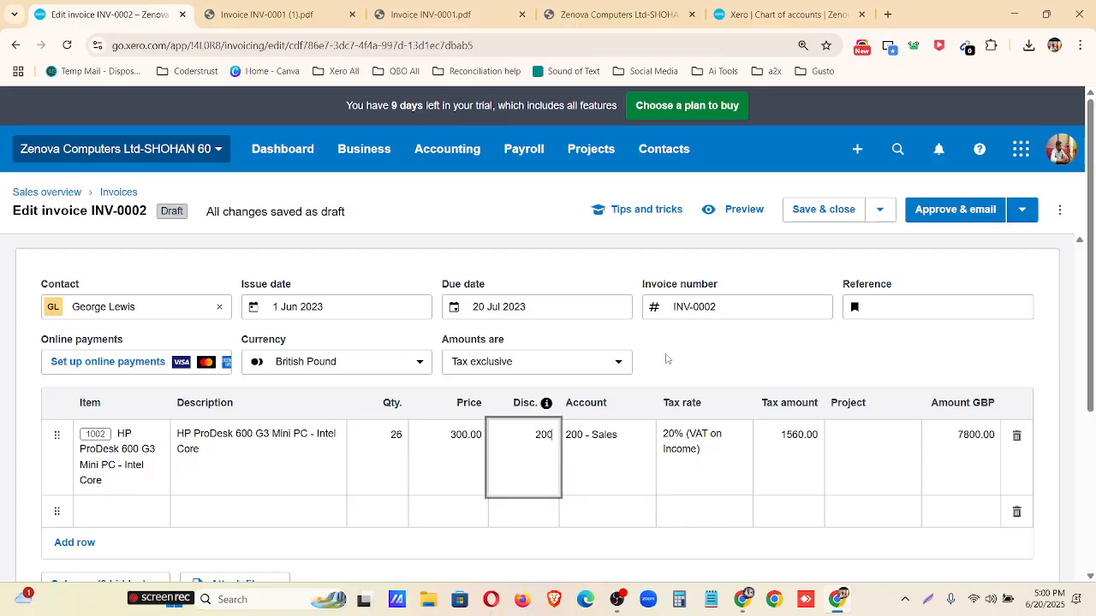
click(667, 359)
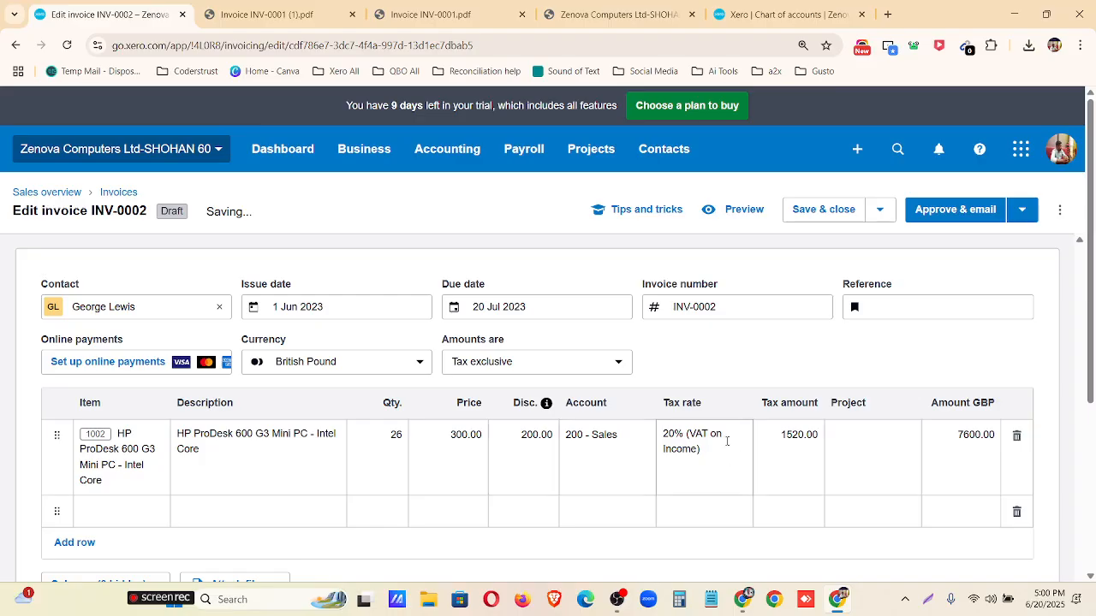
click(727, 441)
click(955, 352)
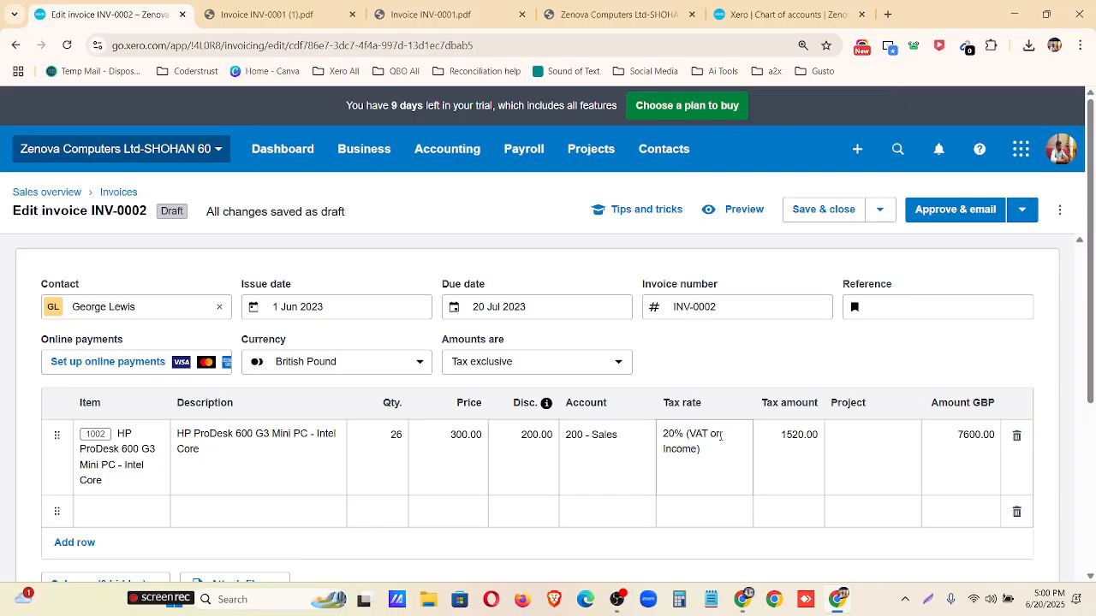
click(731, 440)
click(726, 265)
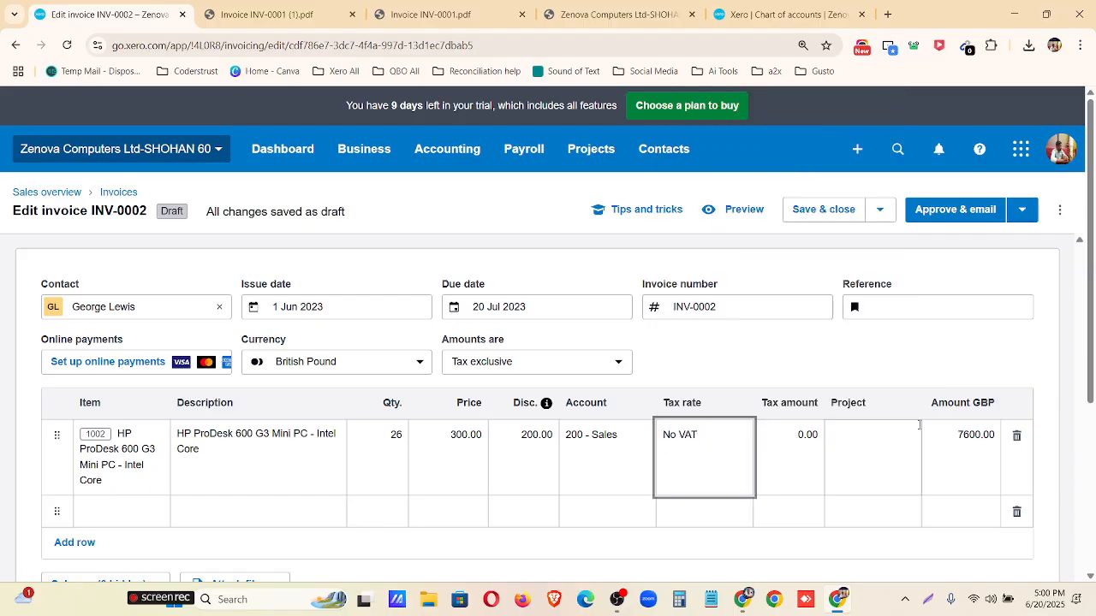
Delete the empty second line and approve invoice INV-0002 without emailing it.
click(1026, 510)
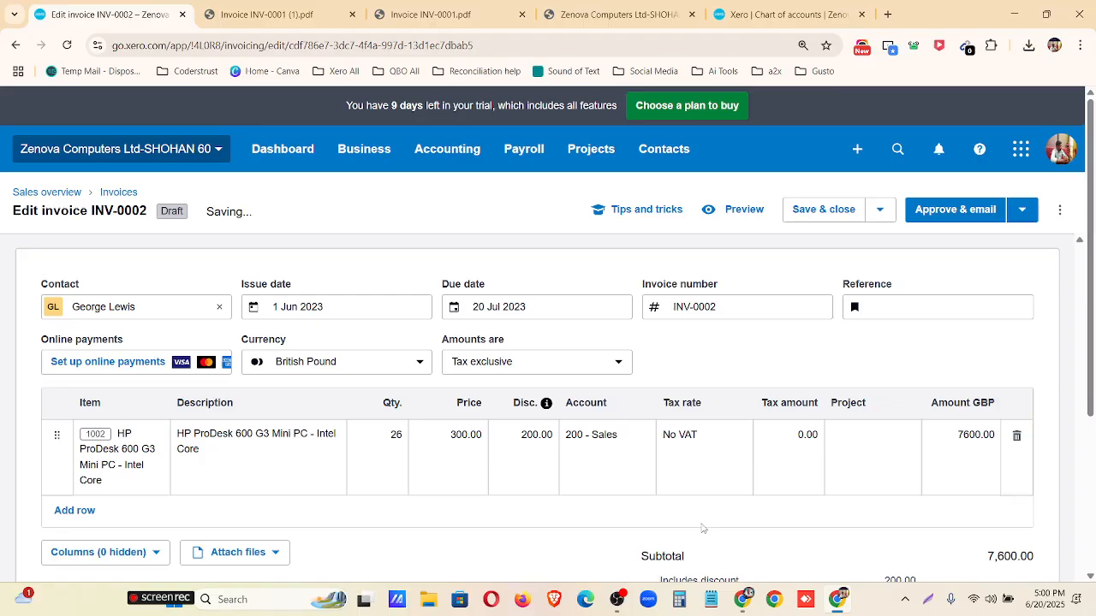
scroll(888, 485, down, 3)
scroll(962, 485, up, 3)
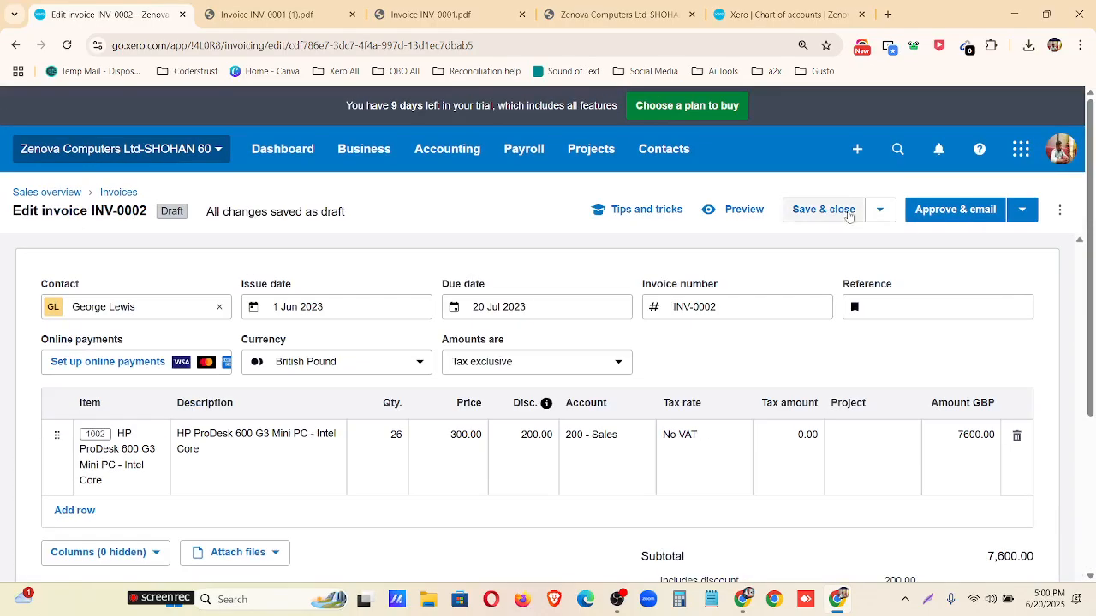
click(1021, 210)
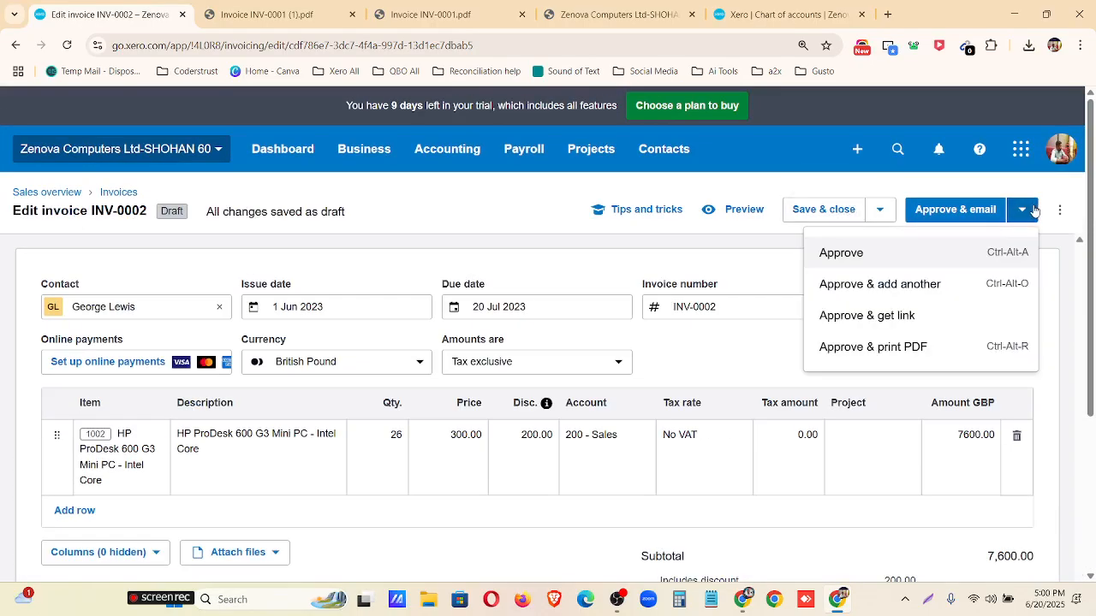
click(872, 268)
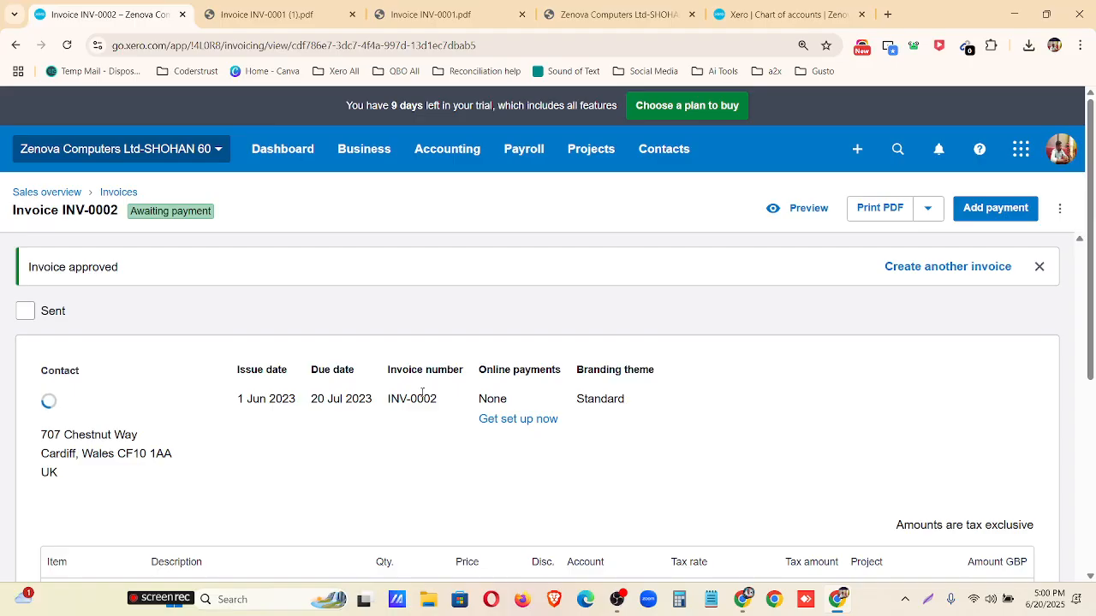
Check all invoices in the invoices list, and open INV-0002 from those awaiting payment.
click(111, 193)
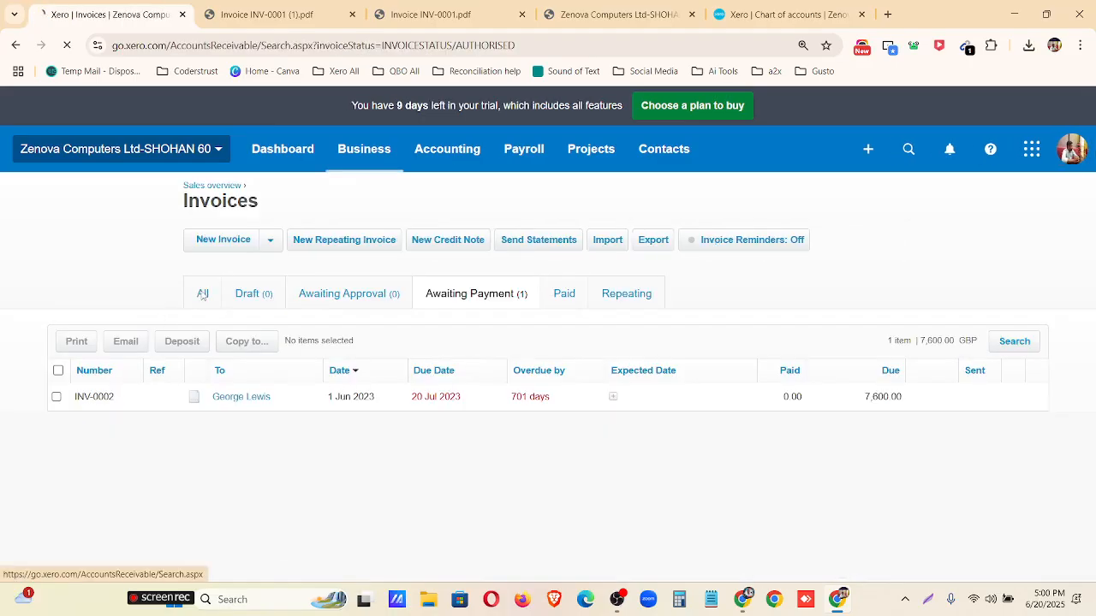
click(203, 293)
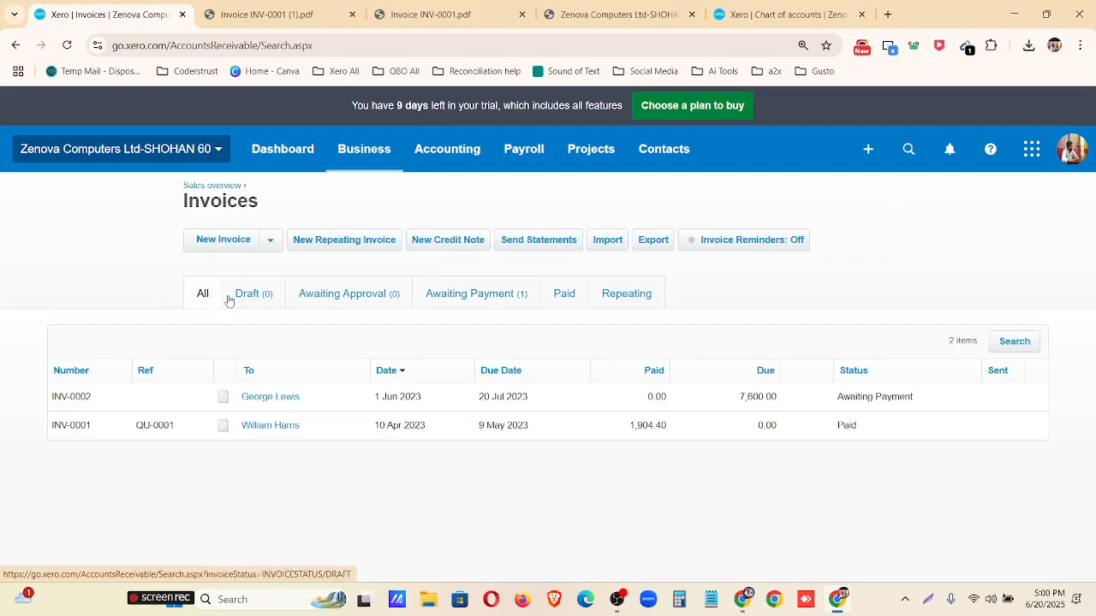
click(485, 294)
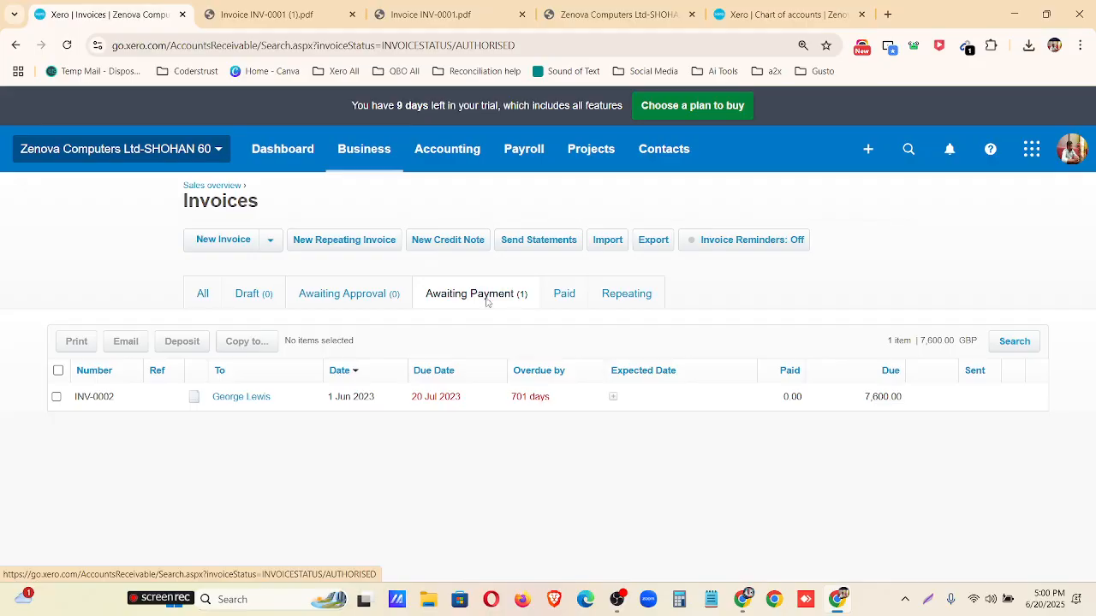
click(722, 404)
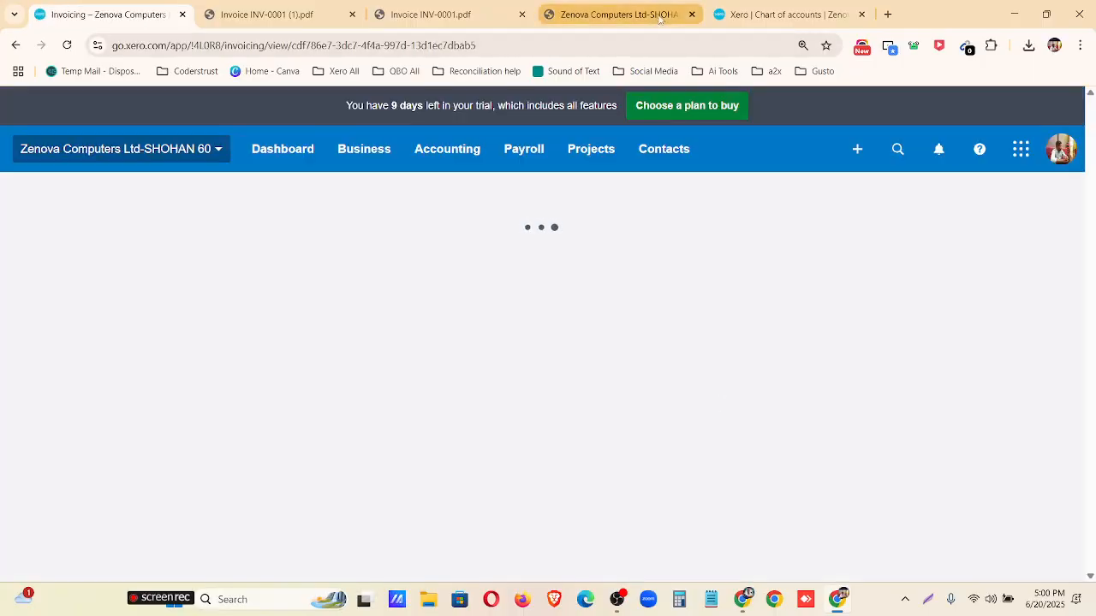
Close the three leftover document tabs and review the dates and line quantity on invoice INV-0002.
click(692, 15)
click(522, 14)
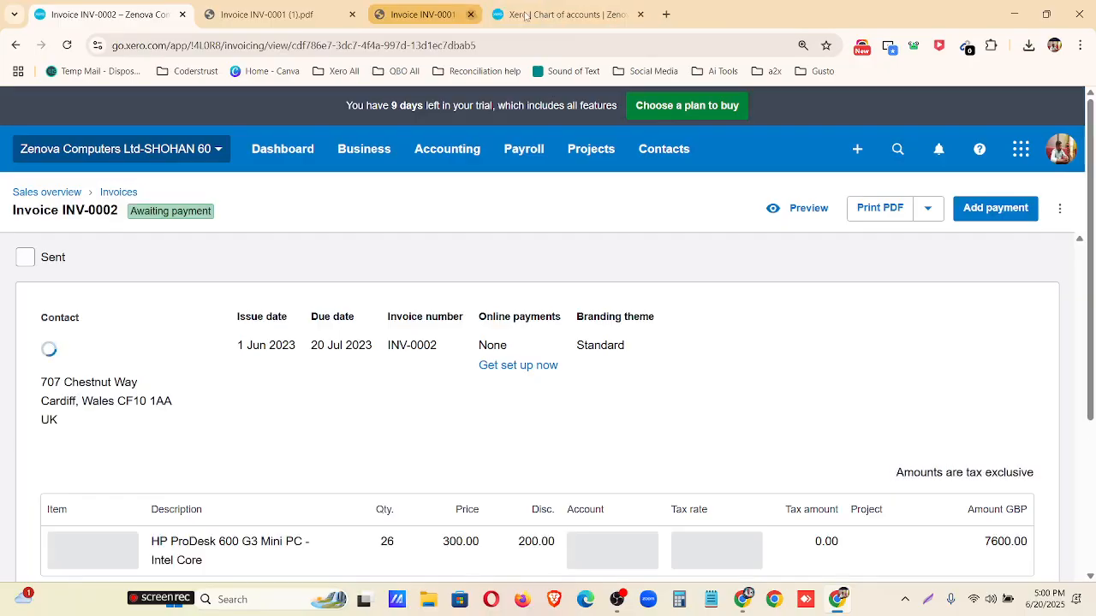
click(351, 15)
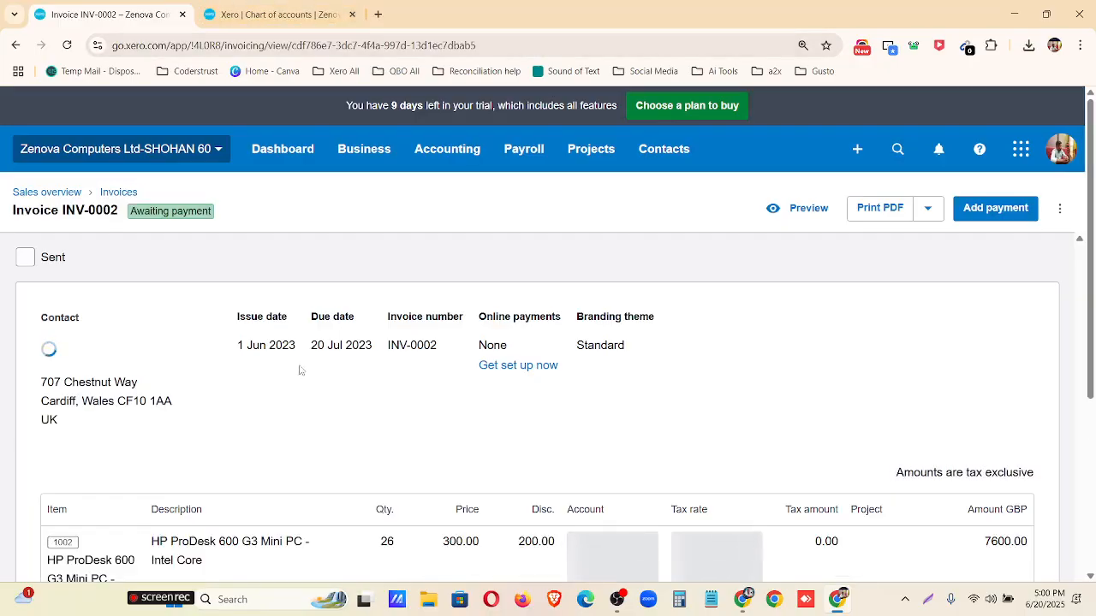
scroll(418, 484, down, 1)
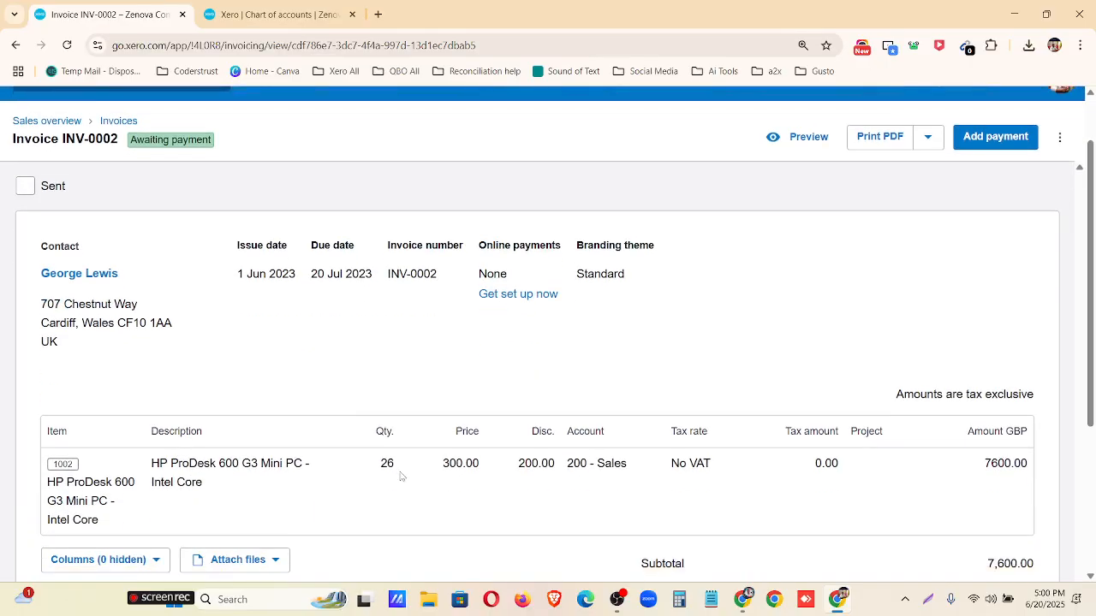
drag(398, 469, 377, 467)
click(264, 277)
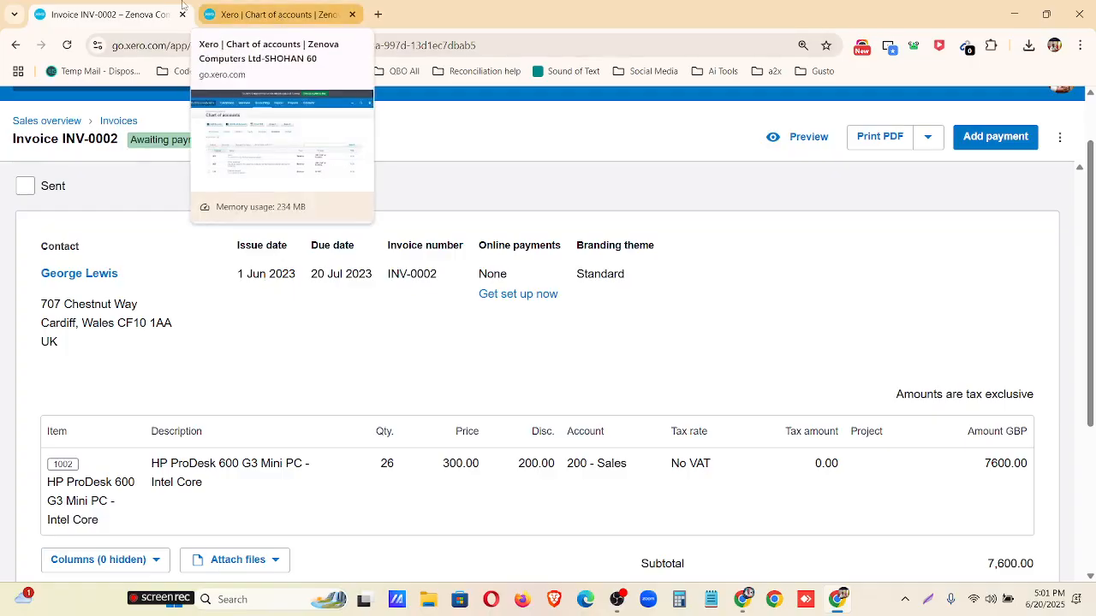
Duplicate the INV-0002 browser tab and open the form to create and apply a credit against that invoice.
right_click(151, 14)
click(205, 141)
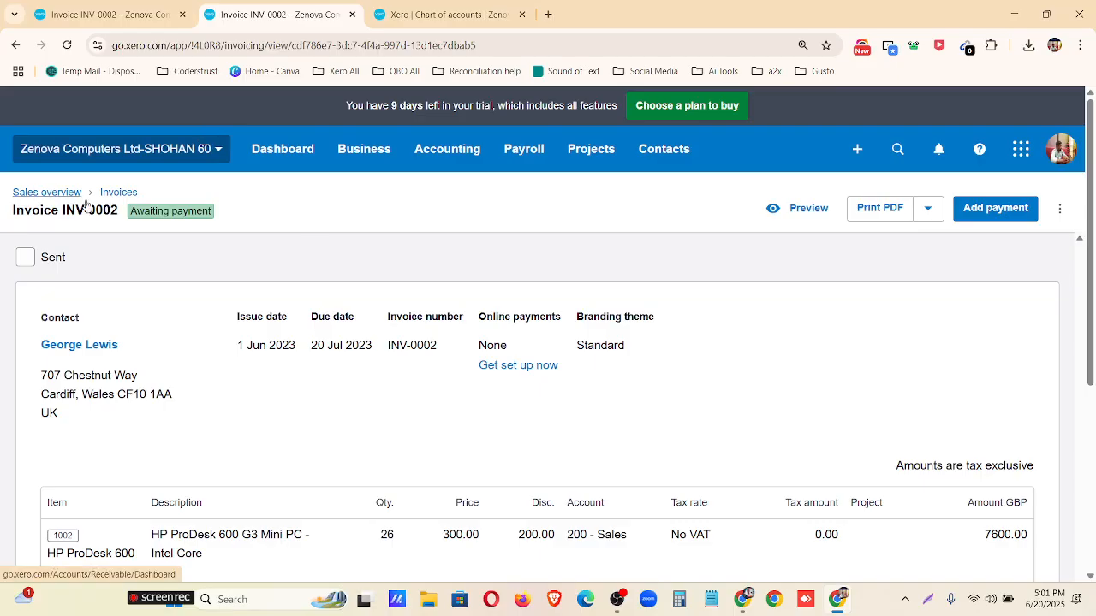
click(1059, 210)
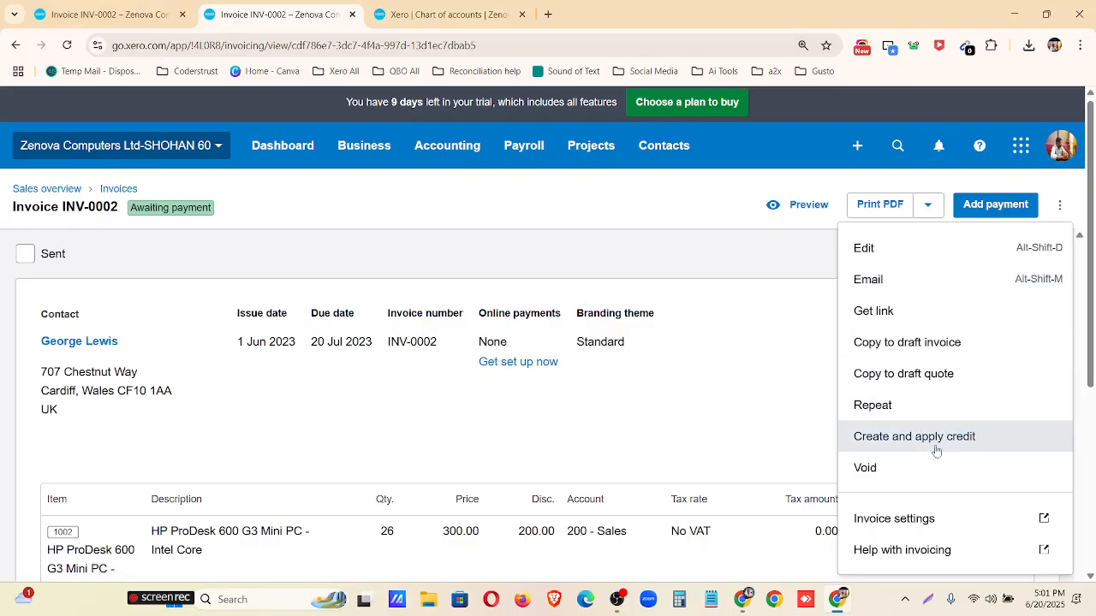
click(784, 302)
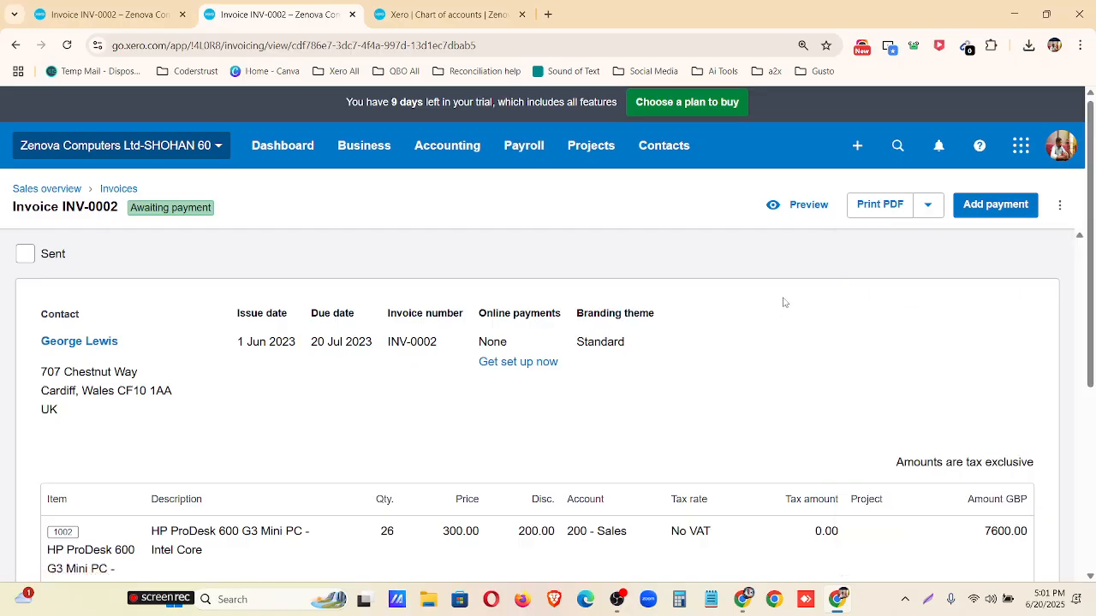
click(1061, 211)
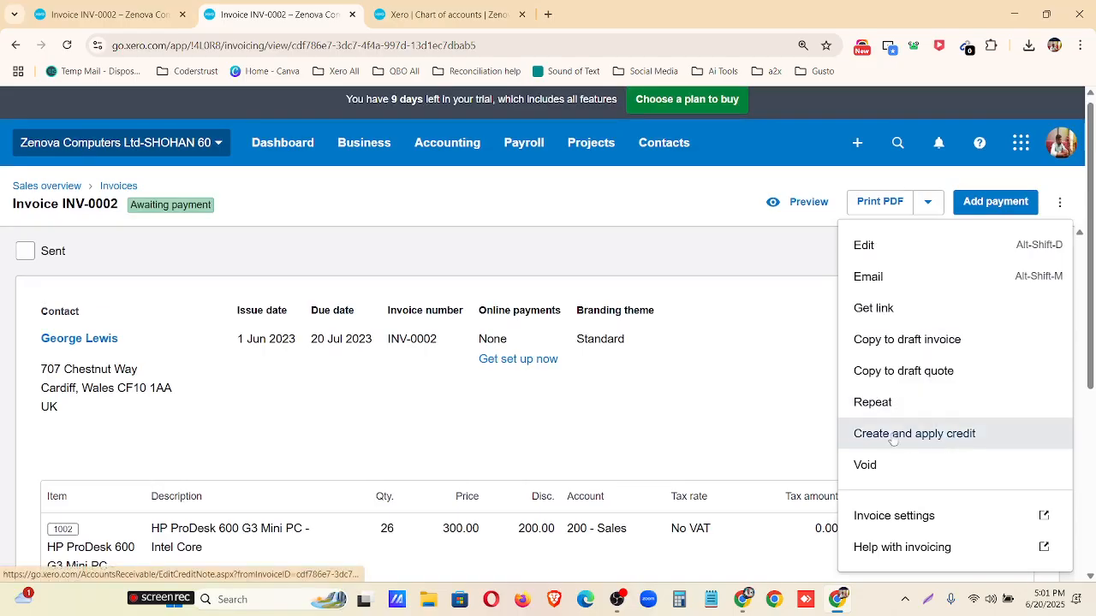
click(936, 443)
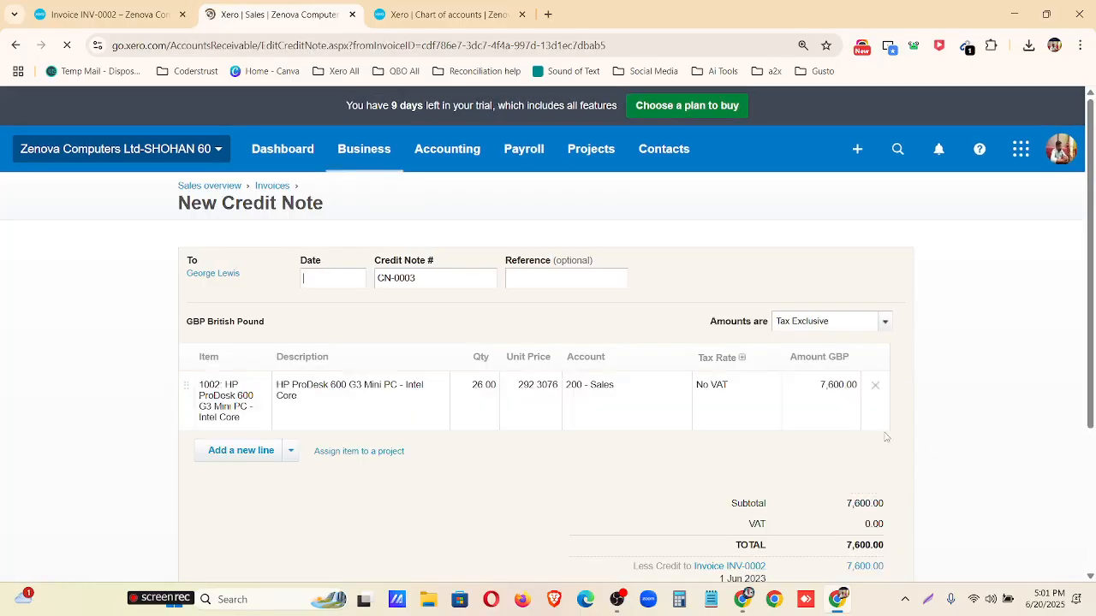
Open a blank new credit note from the sales overview and return to the original INV-0002 tab.
click(231, 188)
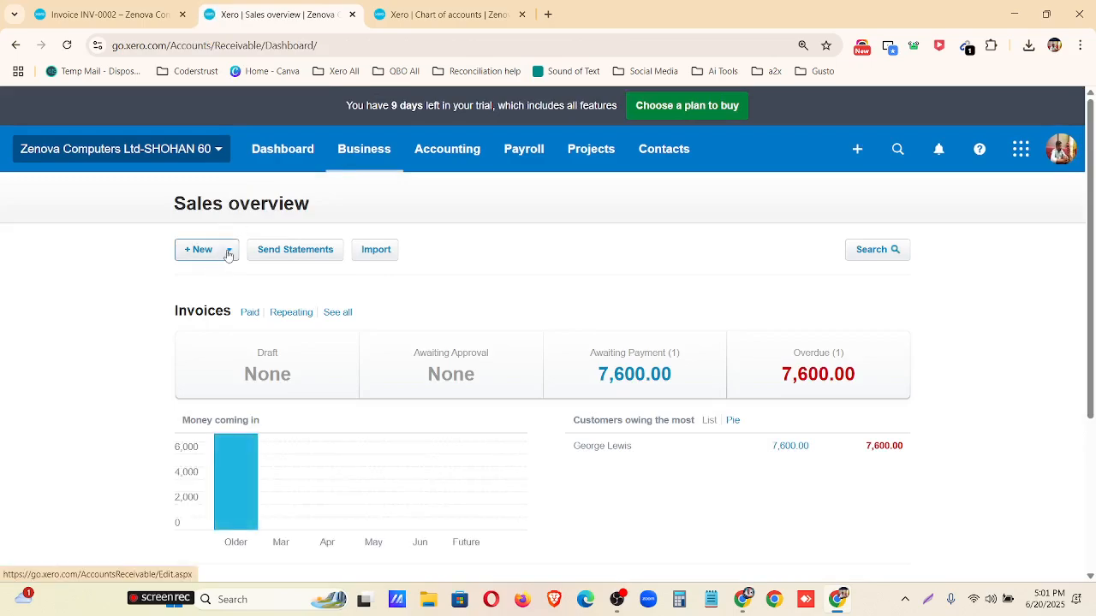
click(229, 254)
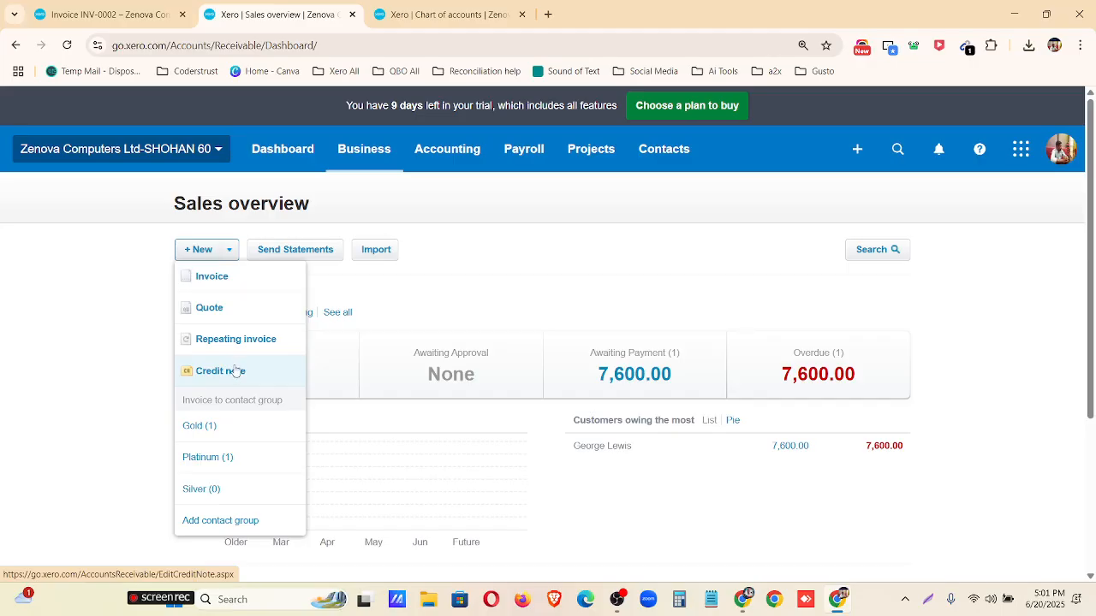
click(236, 371)
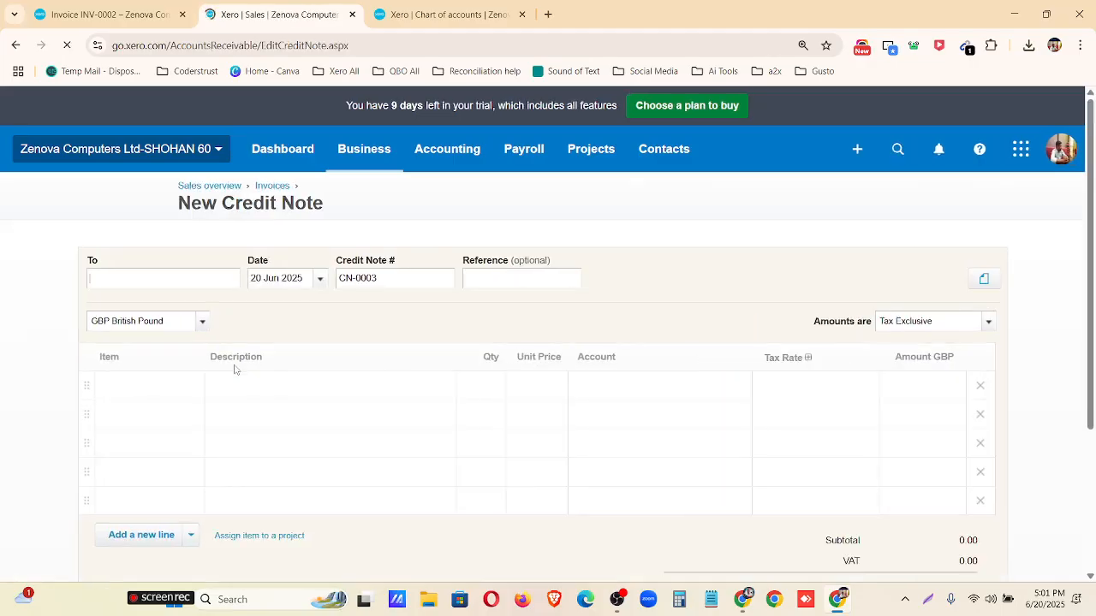
key(ctrl+shift+Tab)
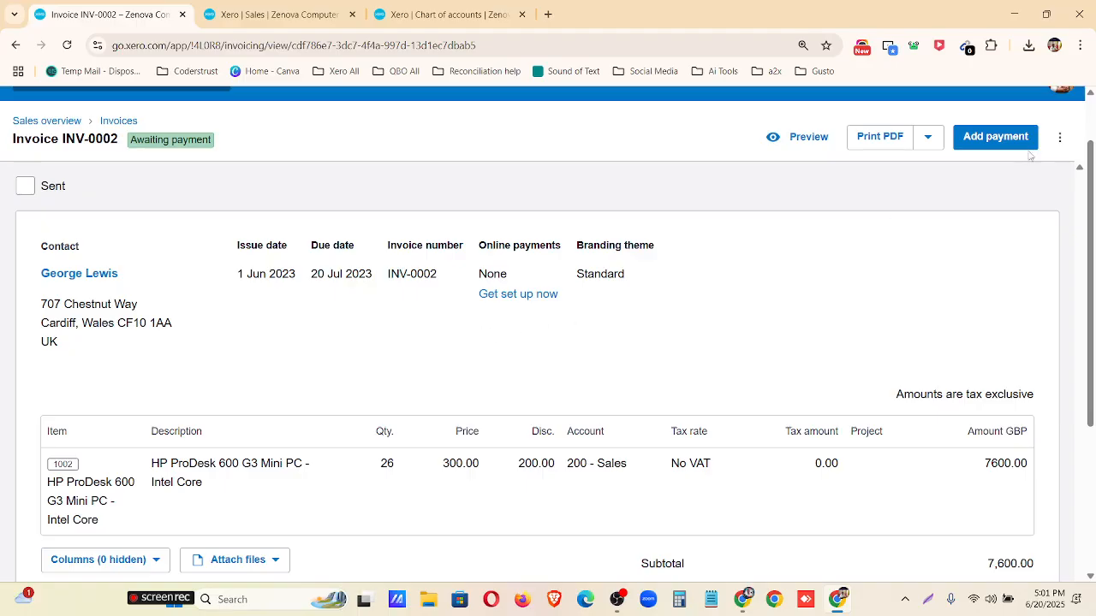
scroll(1033, 201, up, 1)
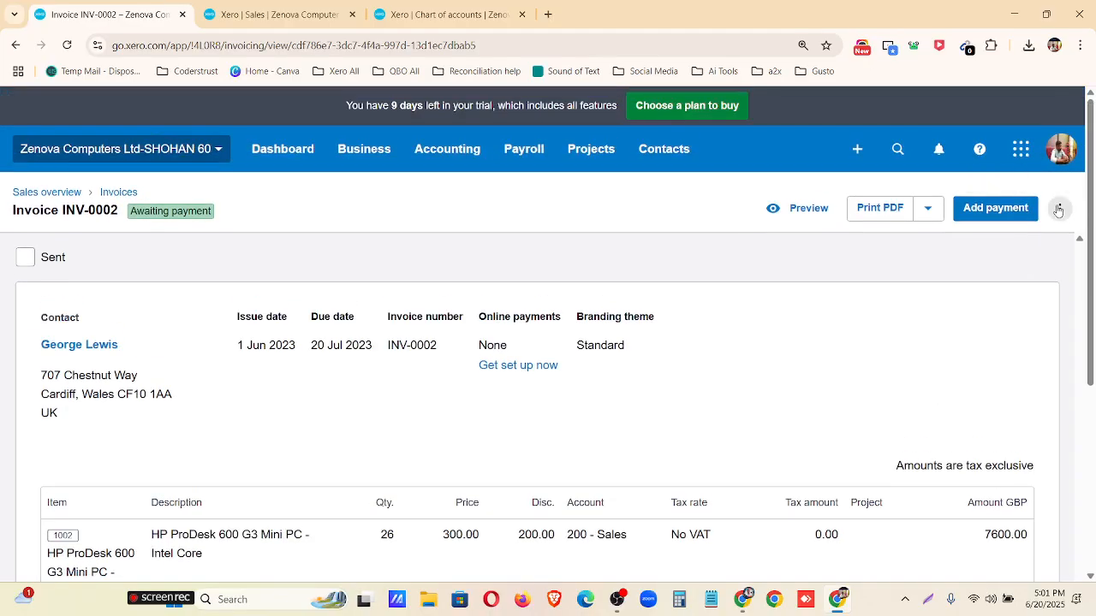
Create a credit note to apply against invoice INV-0002 and date it 10 Jun 2023.
click(1058, 210)
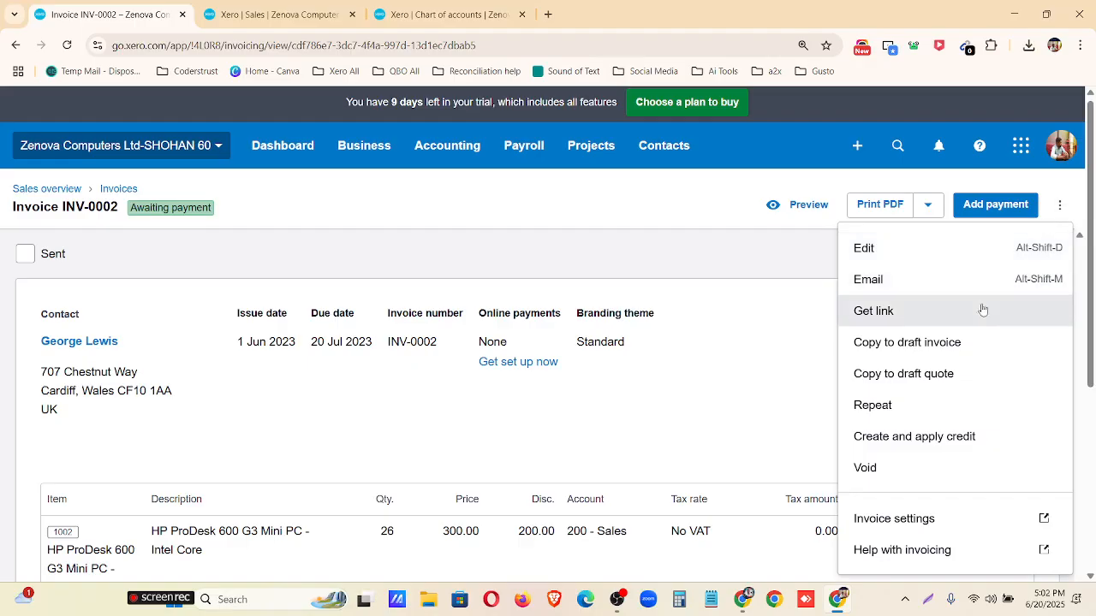
click(910, 437)
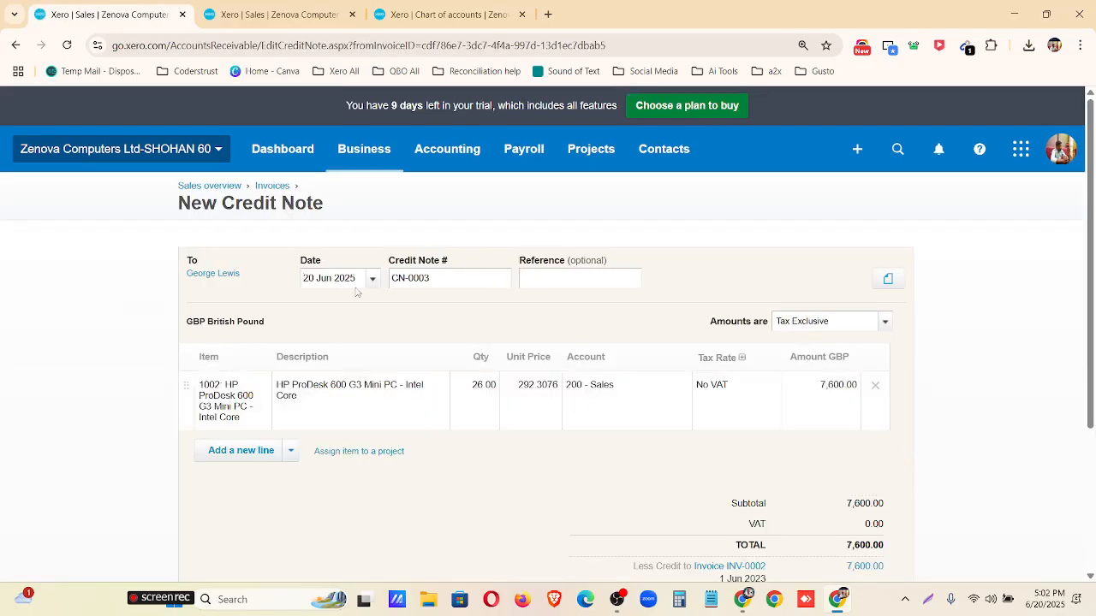
click(373, 283)
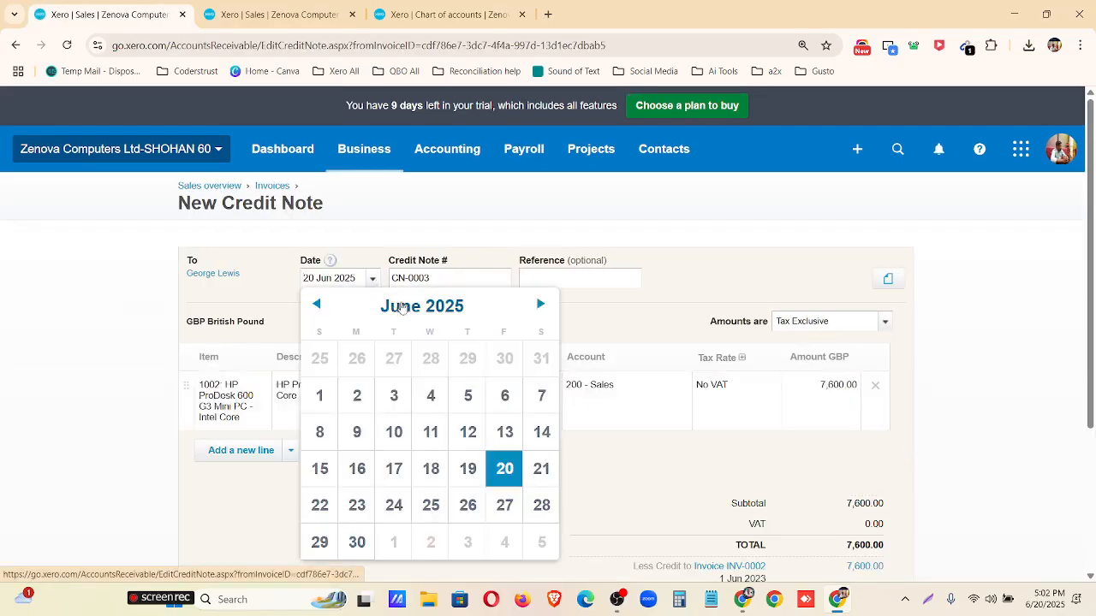
click(404, 306)
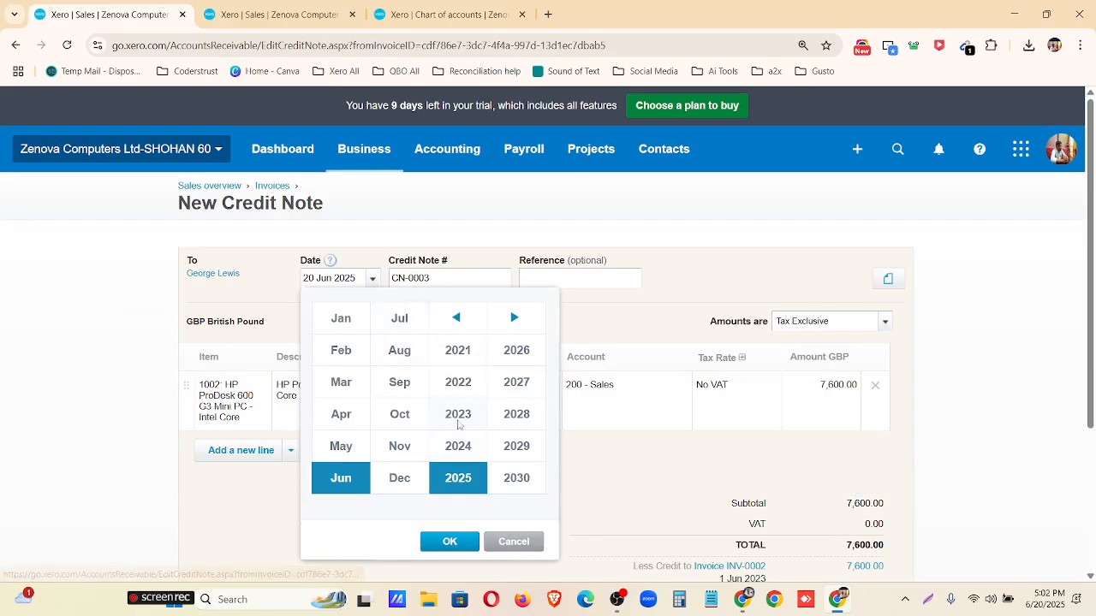
click(457, 416)
click(449, 541)
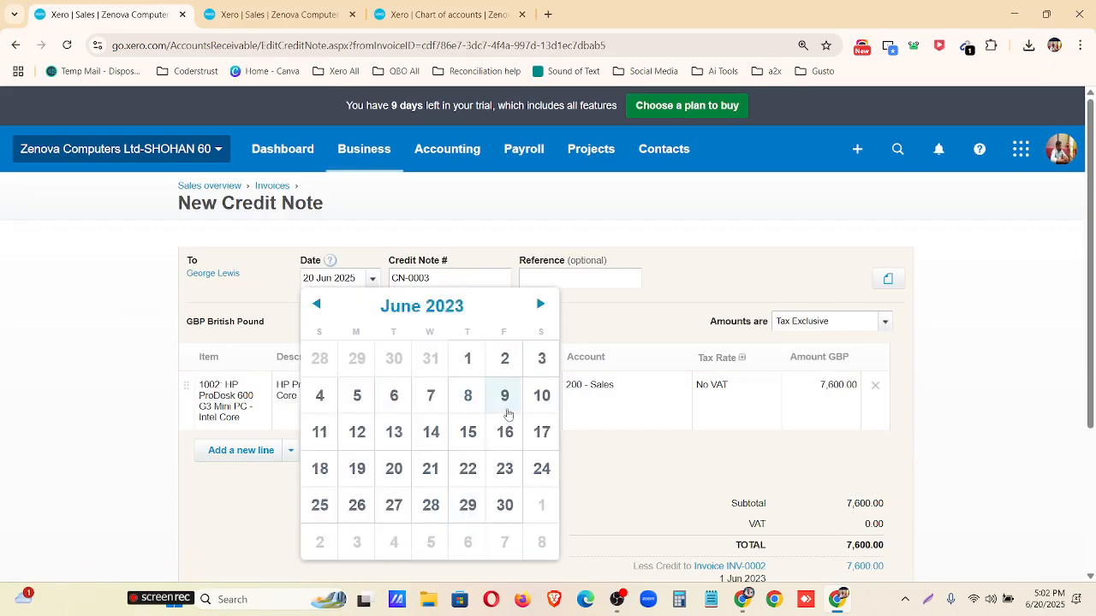
click(542, 397)
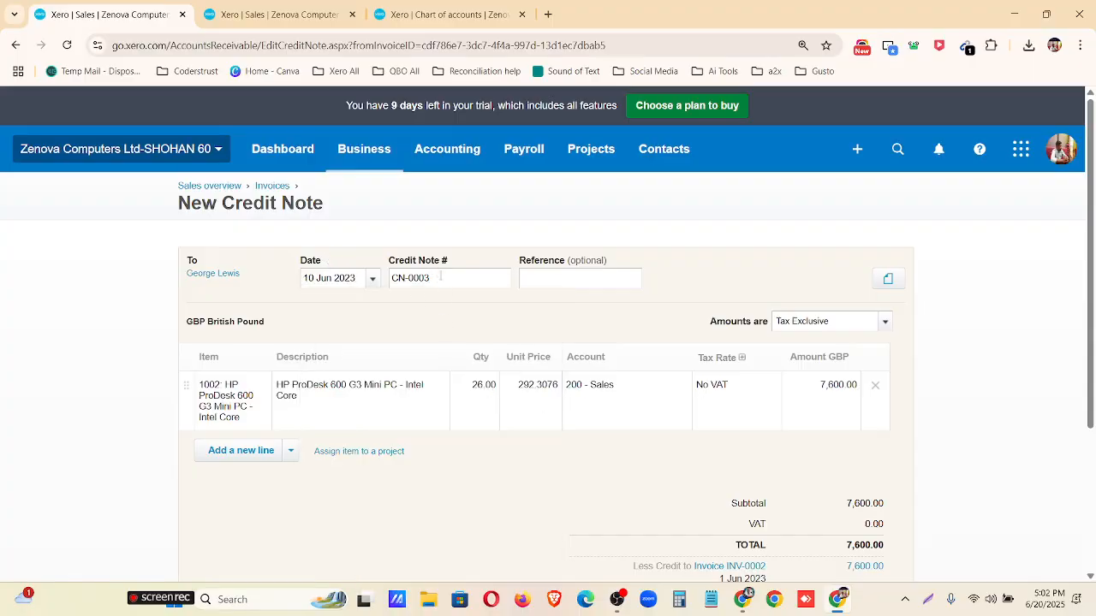
Number the credit note CN-0001 and set the HP ProDesk 600 G3 Mini PC line quantity to 2.
click(479, 390)
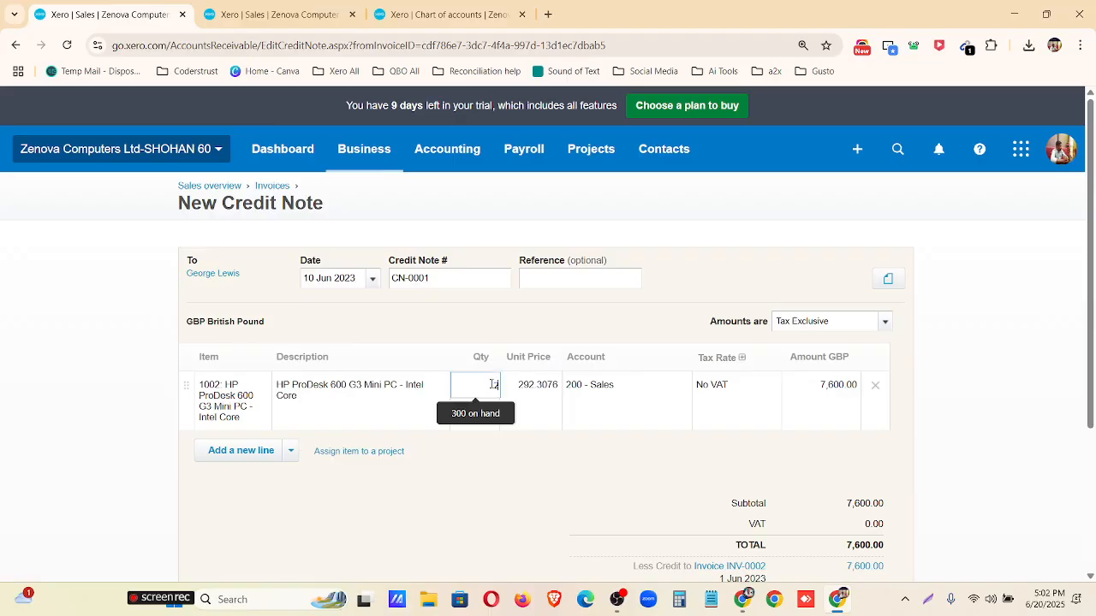
text(2)
click(553, 501)
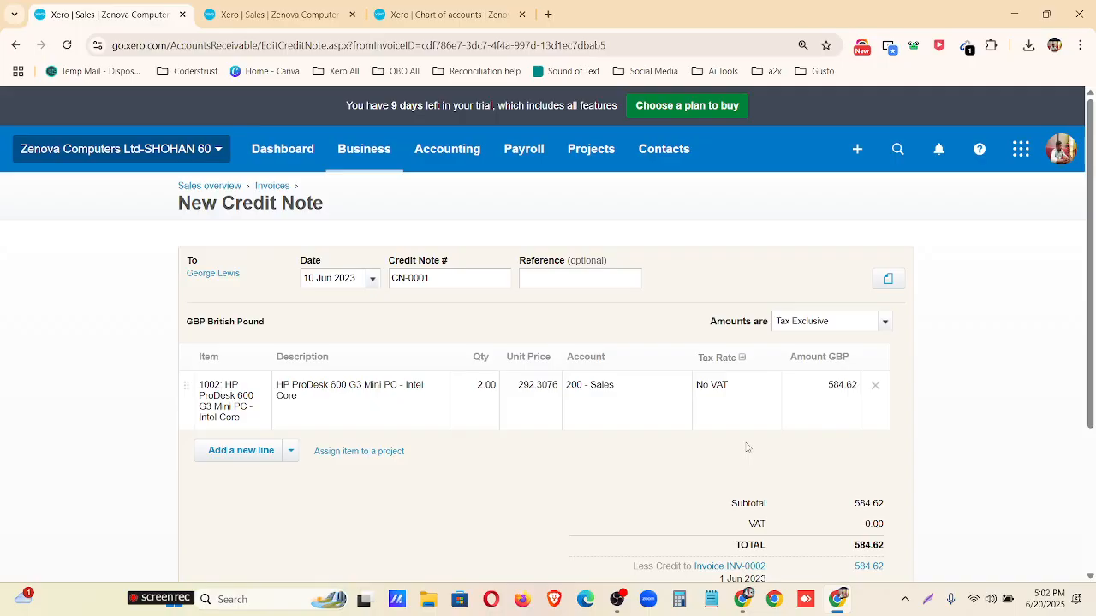
Review the credit note's line and totals, and approve it against invoice INV-0002.
scroll(684, 411, down, 1)
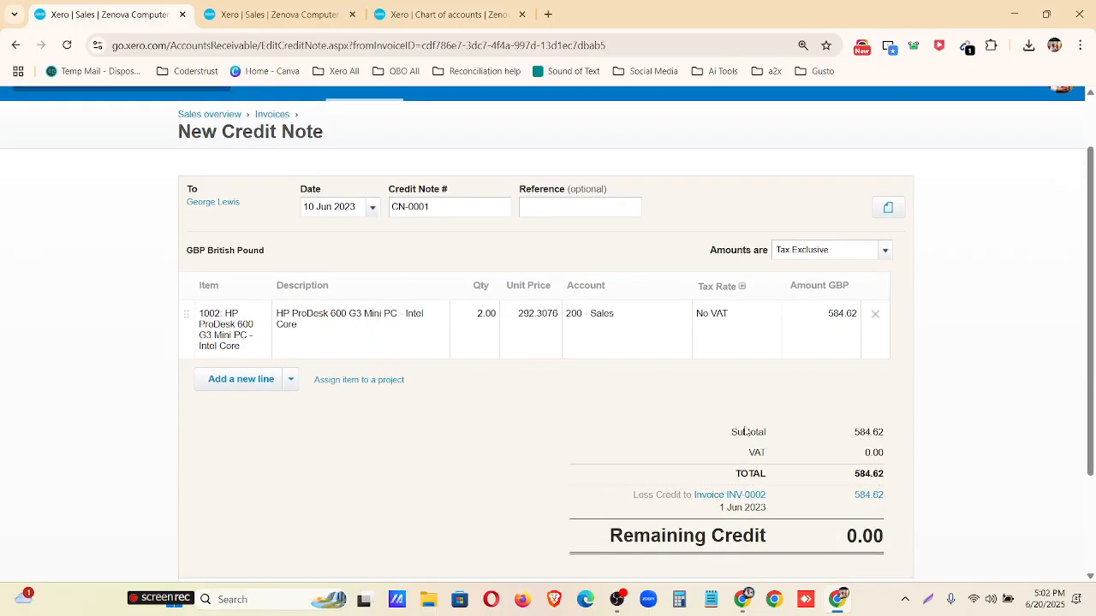
scroll(745, 431, down, 1)
scroll(768, 446, up, 2)
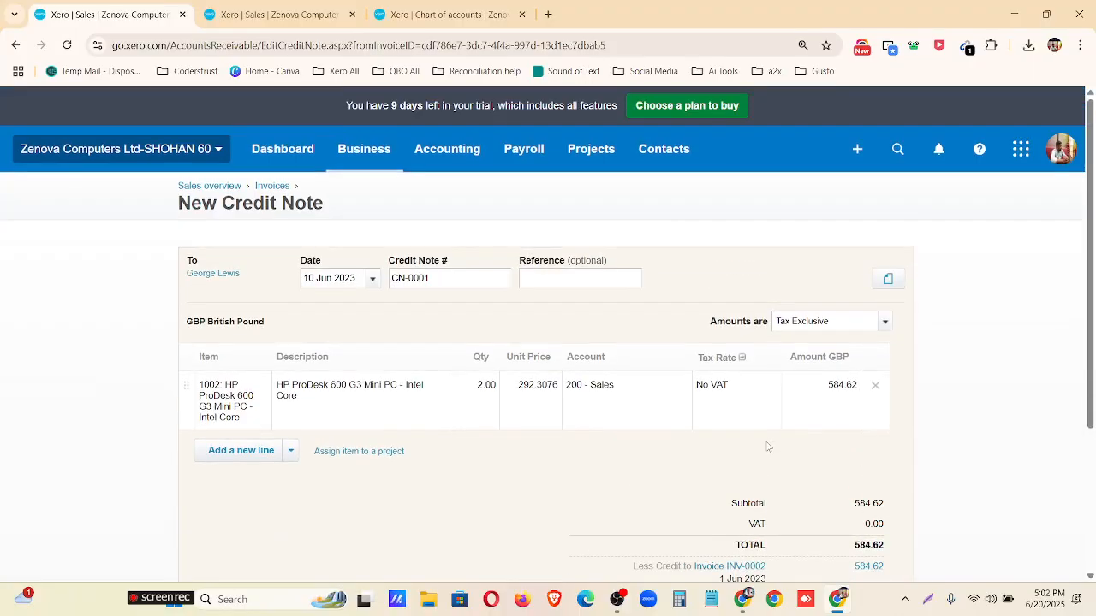
scroll(767, 446, down, 3)
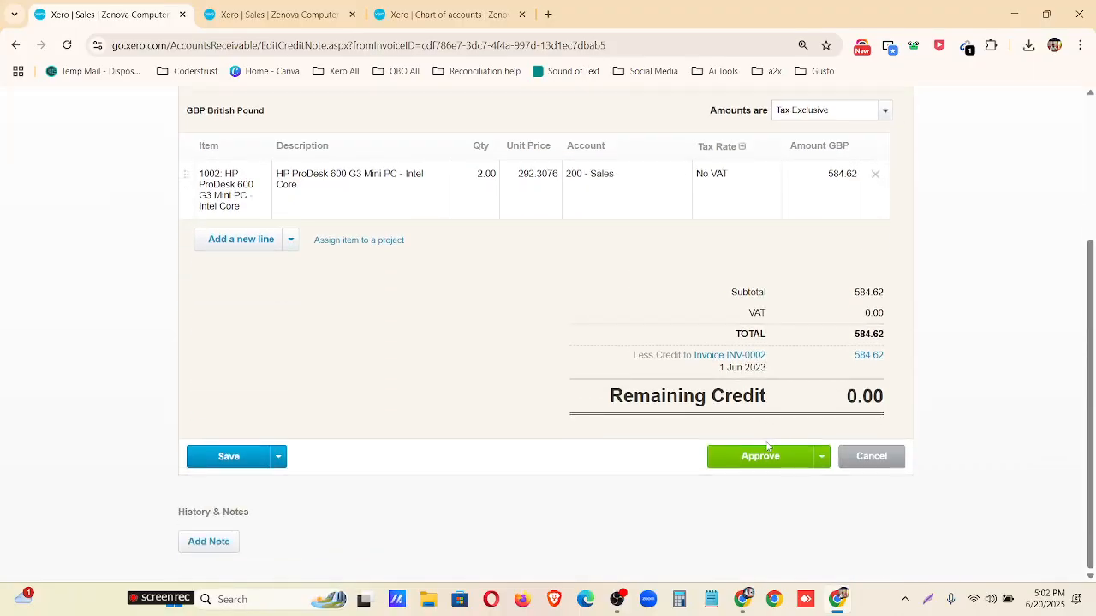
scroll(768, 446, up, 3)
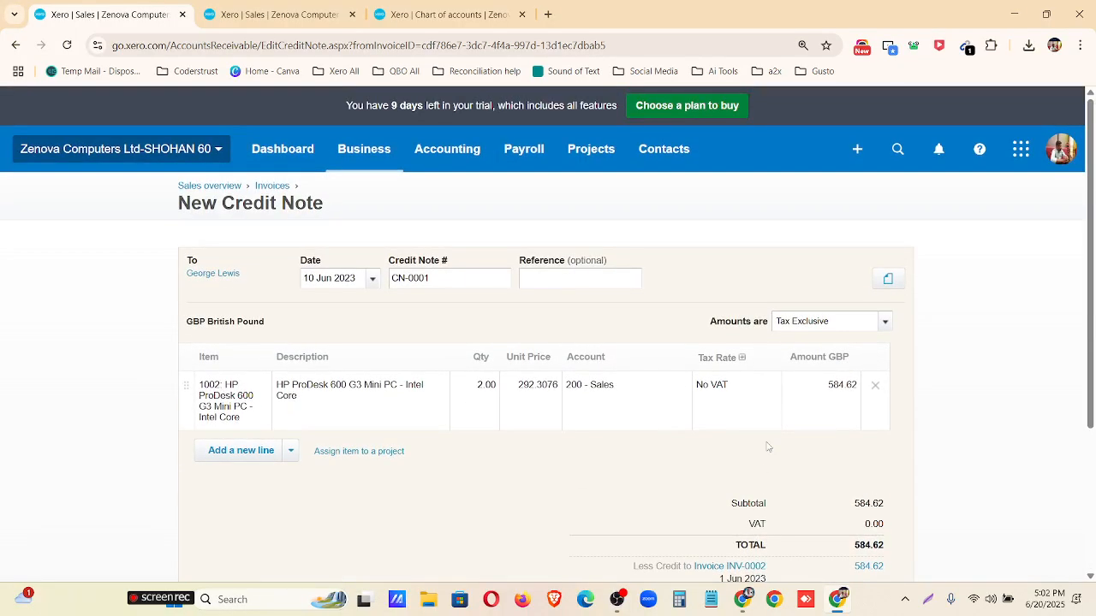
scroll(767, 446, down, 3)
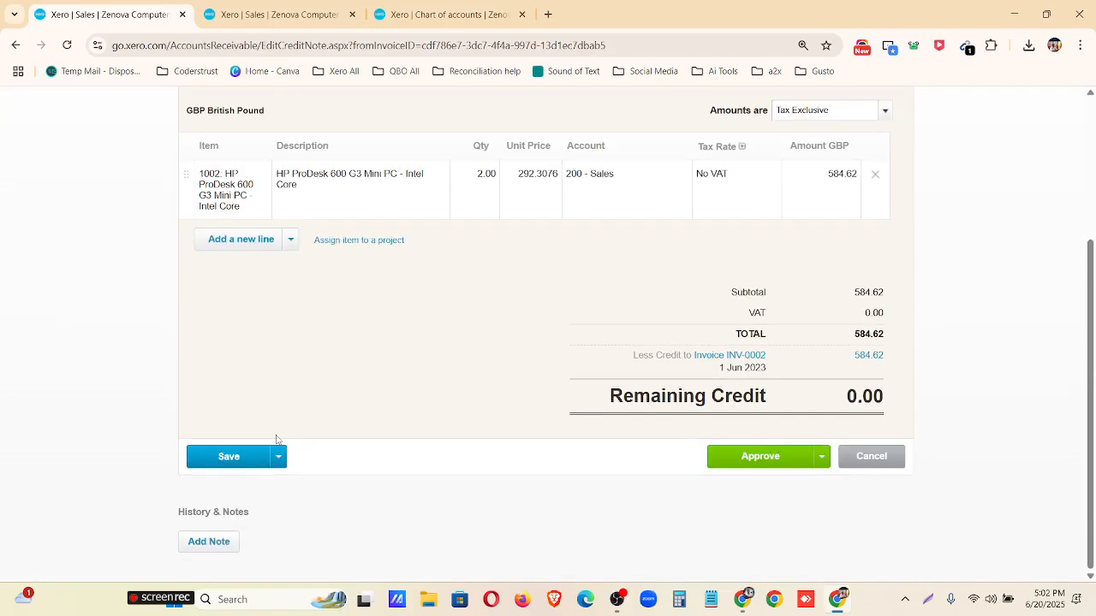
click(757, 458)
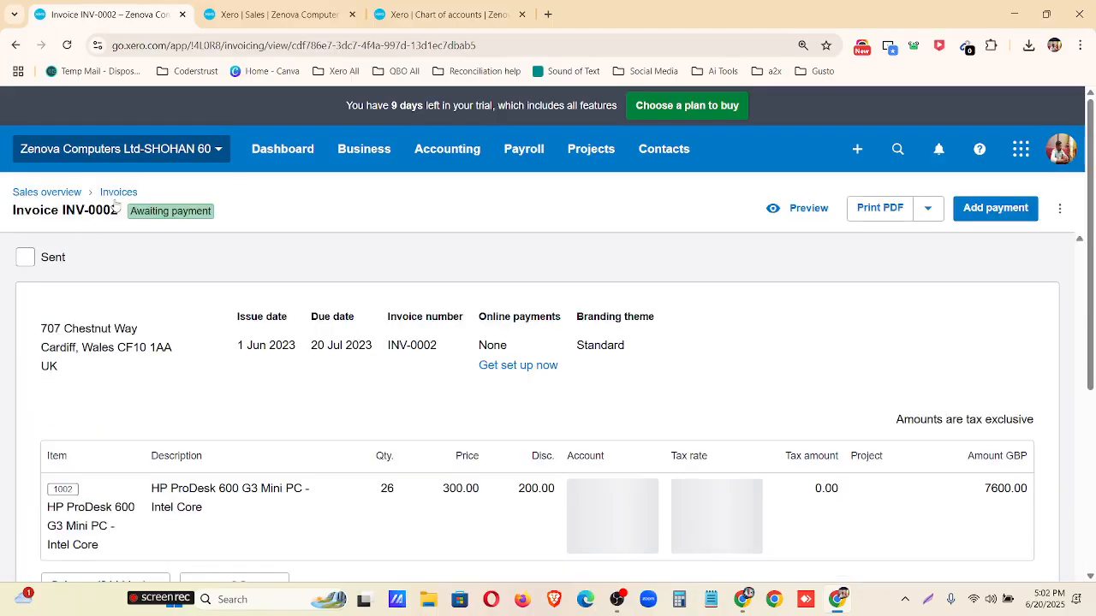
Check the applied credit note and the amount due in the totals of invoice INV-0002.
scroll(130, 197, down, 5)
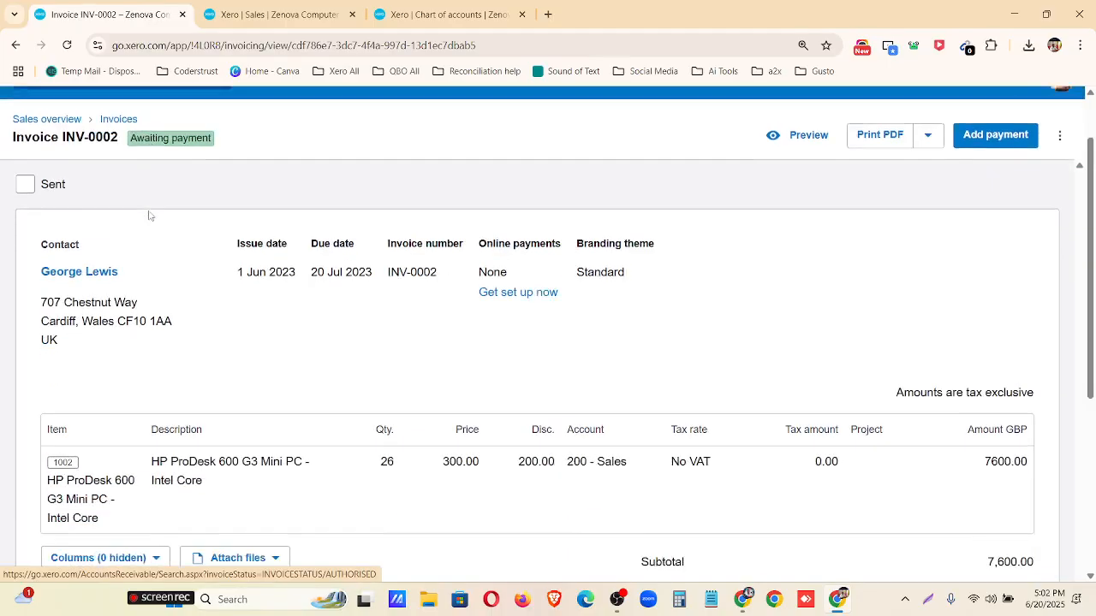
scroll(585, 227, up, 5)
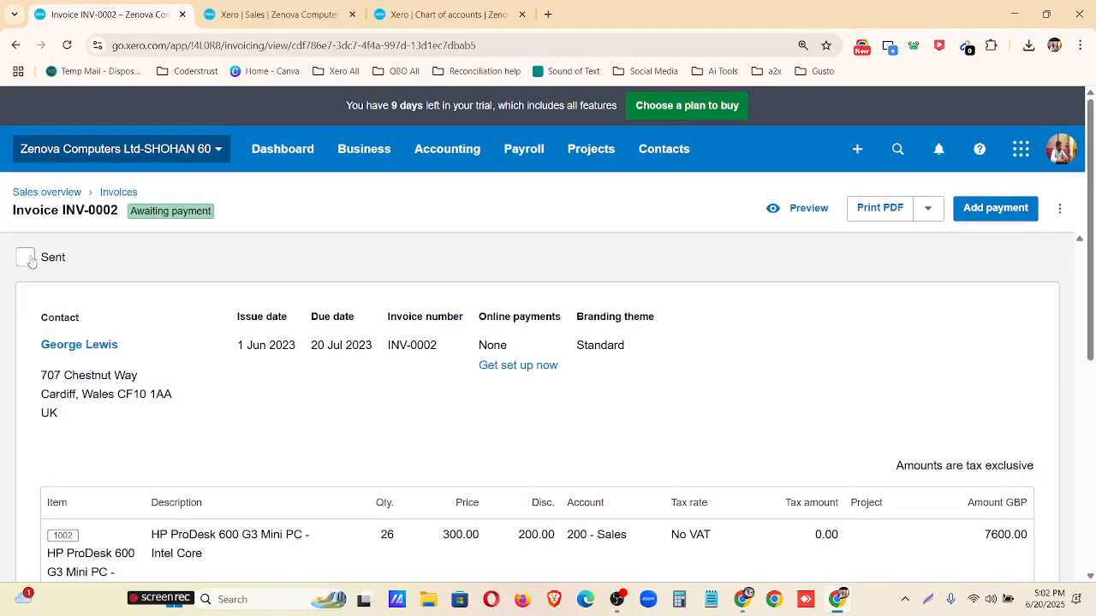
scroll(340, 315, down, 5)
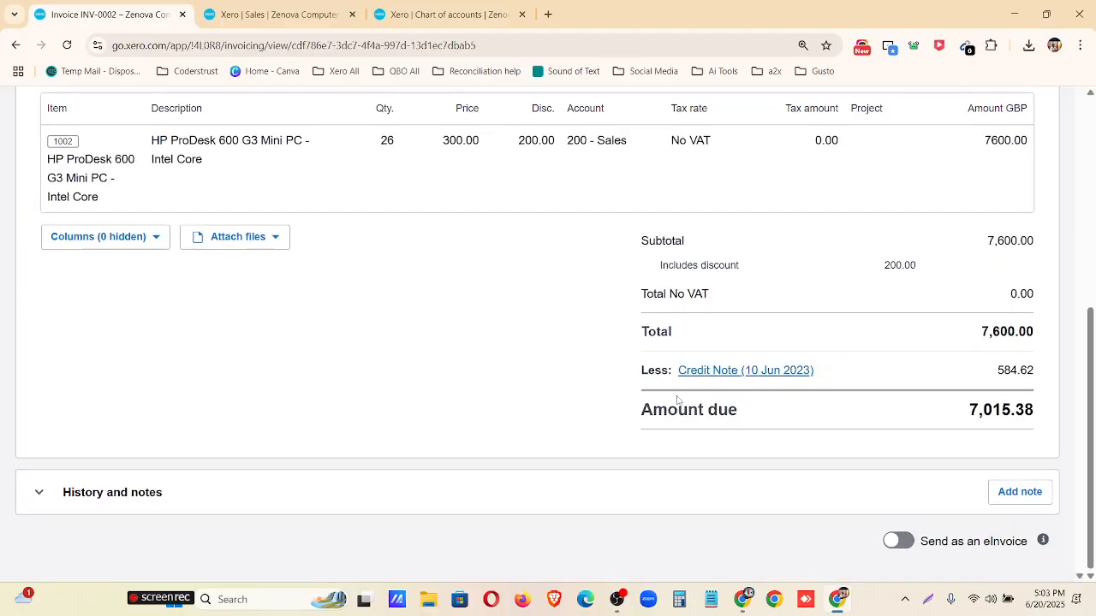
Outline the total, credit note line and amount due in red on a screen capture of the invoice, and discard the capture.
click(928, 600)
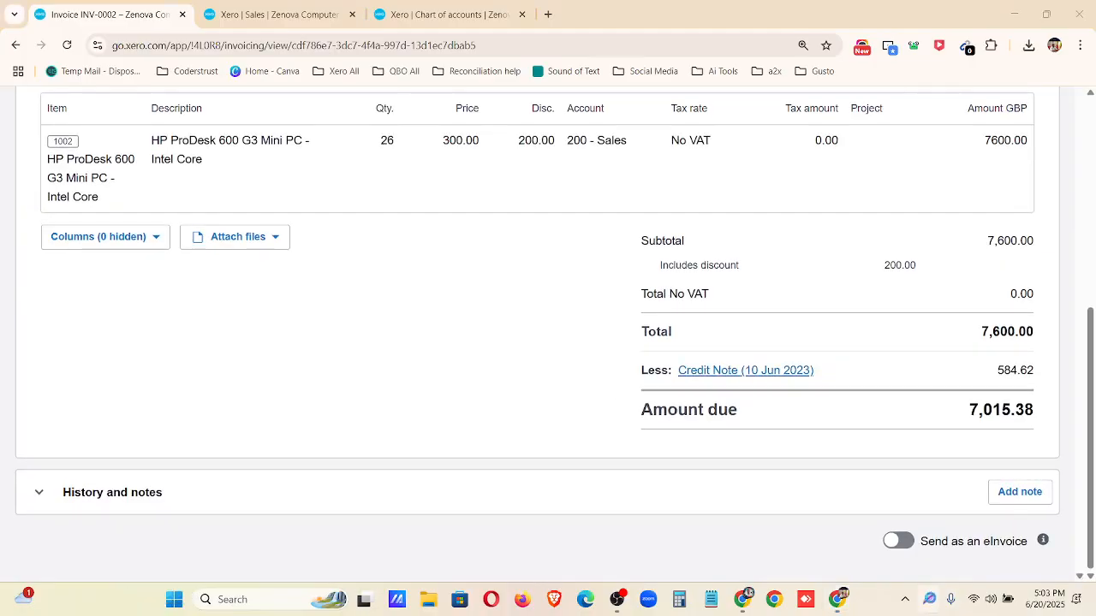
mouse_move(0, 0)
mouse_down()
mouse_move(1094, 499)
mouse_move(1094, 595)
mouse_up()
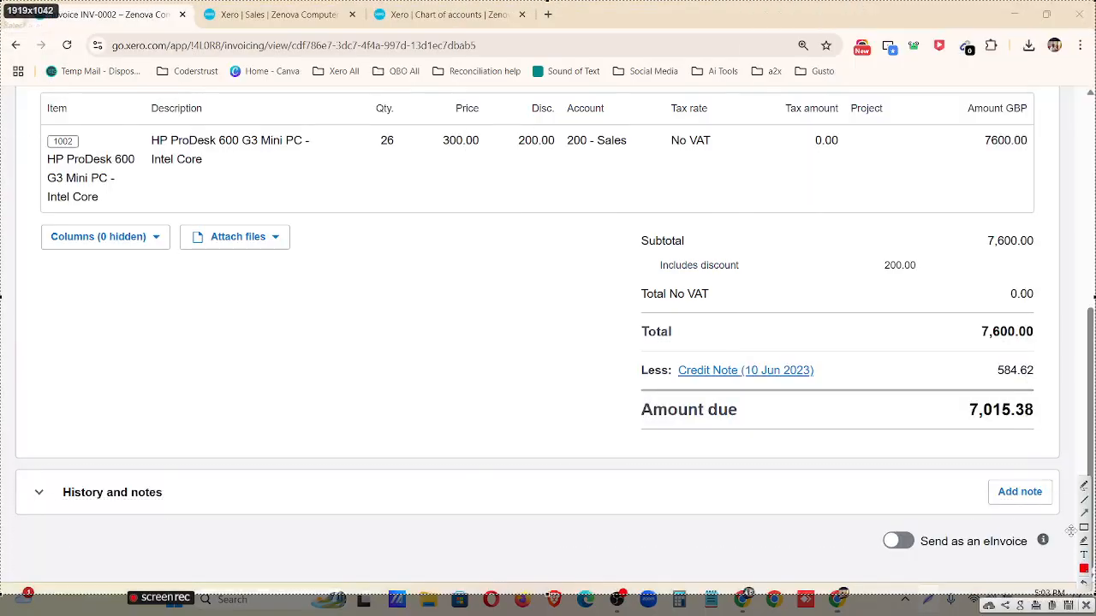
mouse_move(615, 347)
mouse_down()
mouse_move(984, 399)
mouse_move(1084, 399)
mouse_move(1070, 394)
mouse_up()
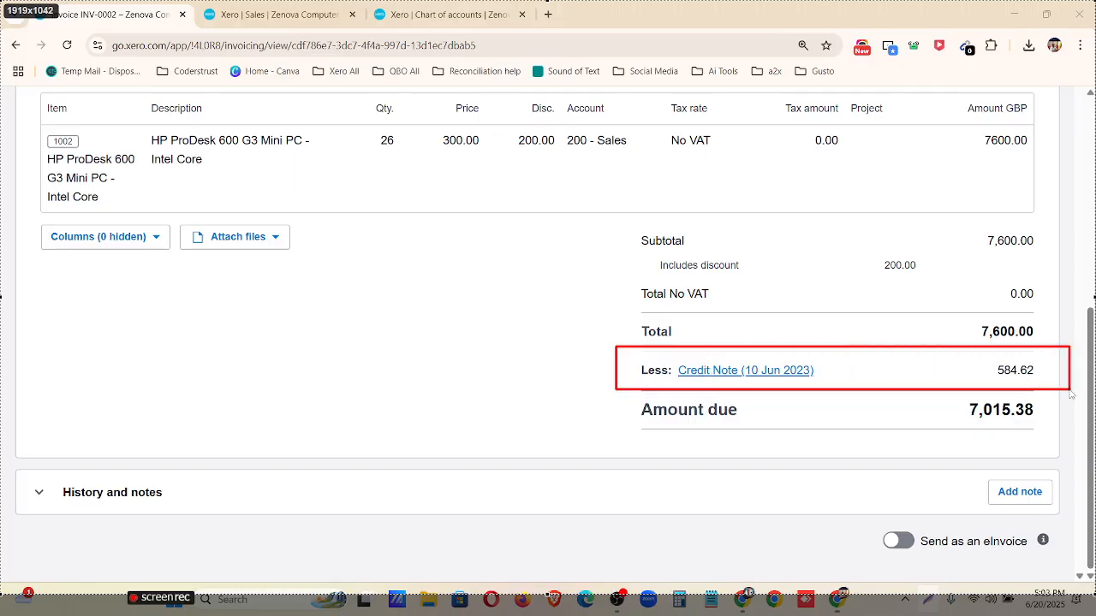
drag(971, 319, 1041, 343)
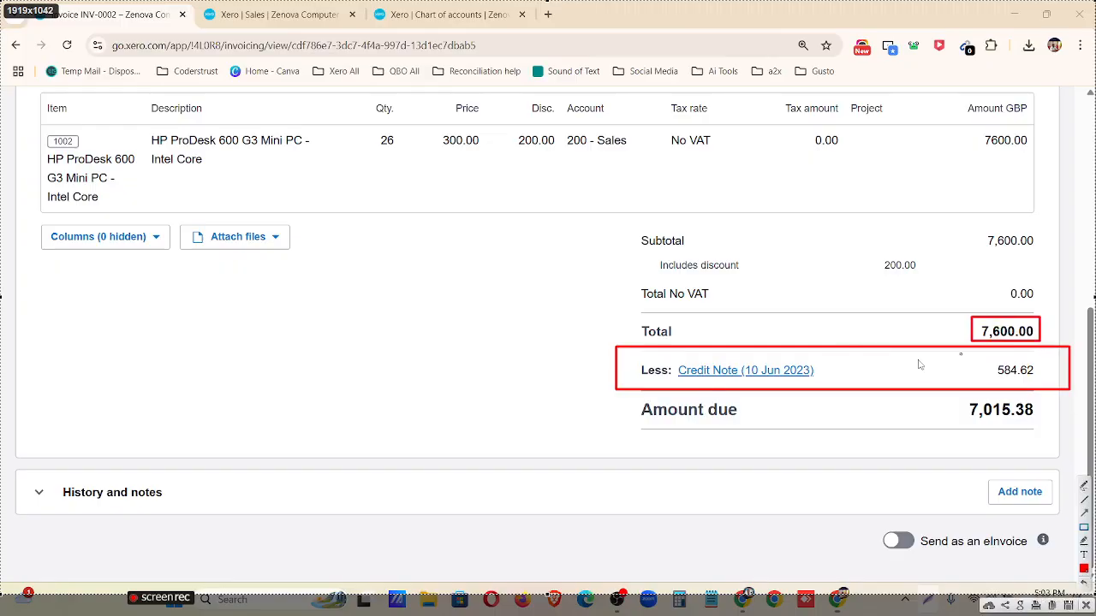
mouse_move(671, 357)
mouse_down()
mouse_move(770, 387)
mouse_move(828, 384)
mouse_up()
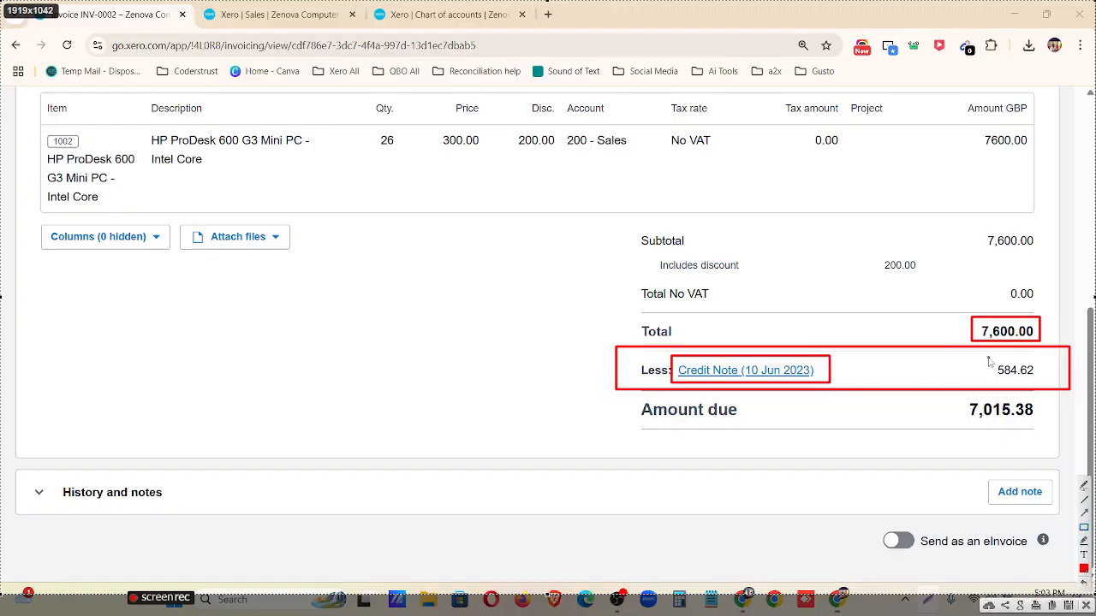
drag(986, 358, 1045, 386)
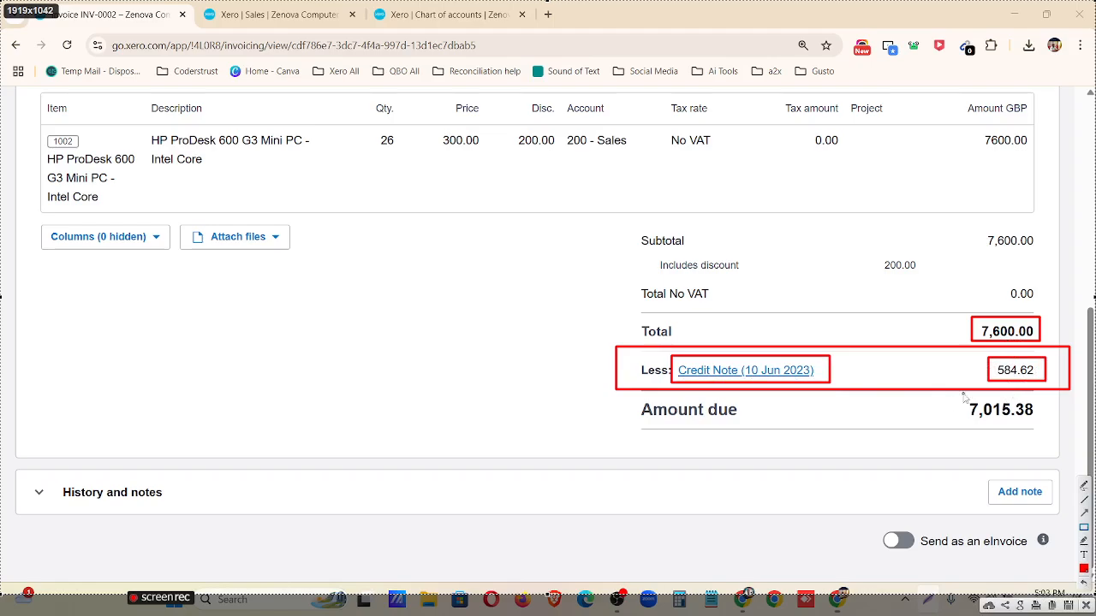
drag(964, 395, 1050, 432)
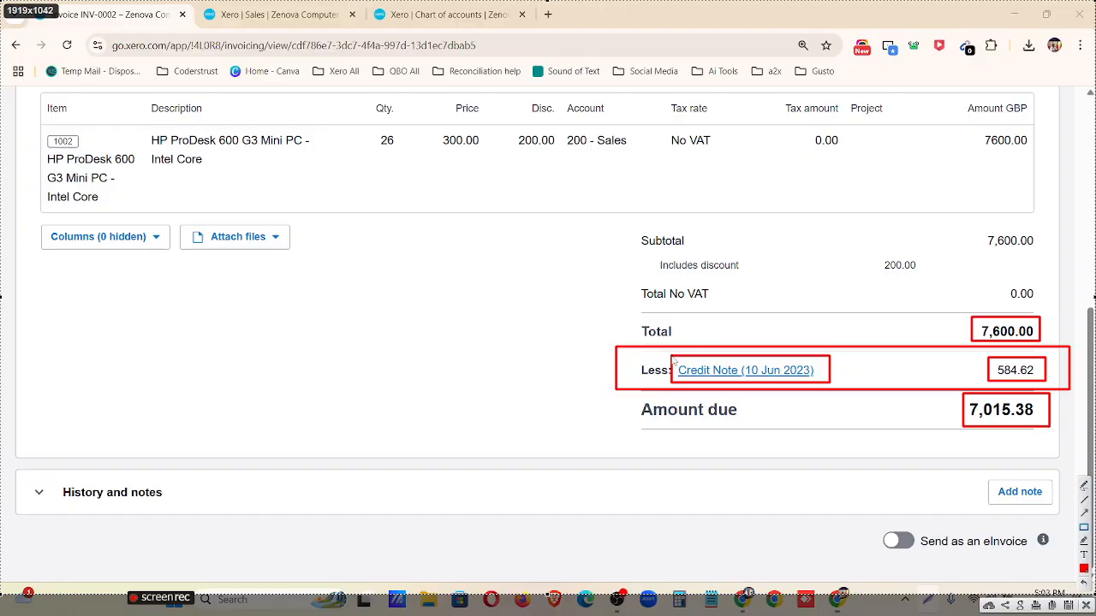
drag(662, 350, 840, 401)
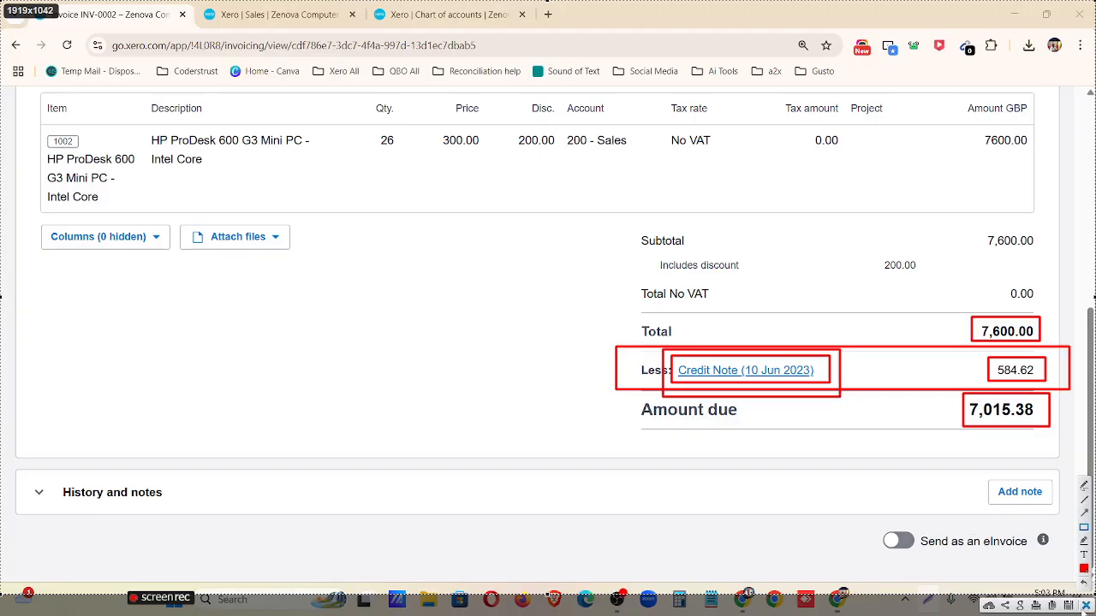
key(Escape)
Start a payment on invoice INV-0002 and set the date paid to 7 Jul 2023.
scroll(930, 385, up, 5)
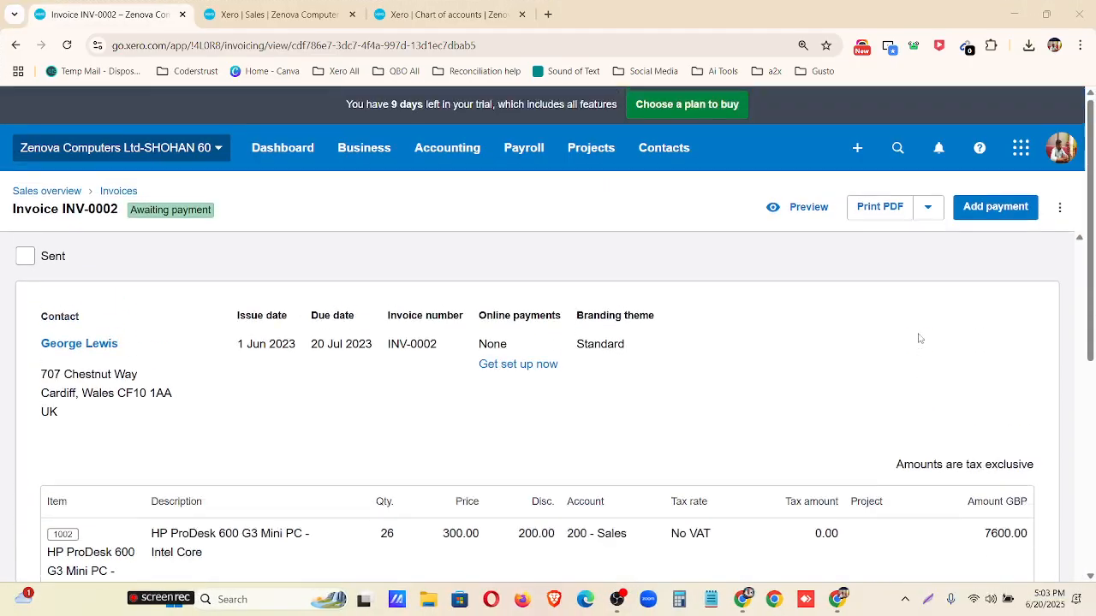
click(991, 212)
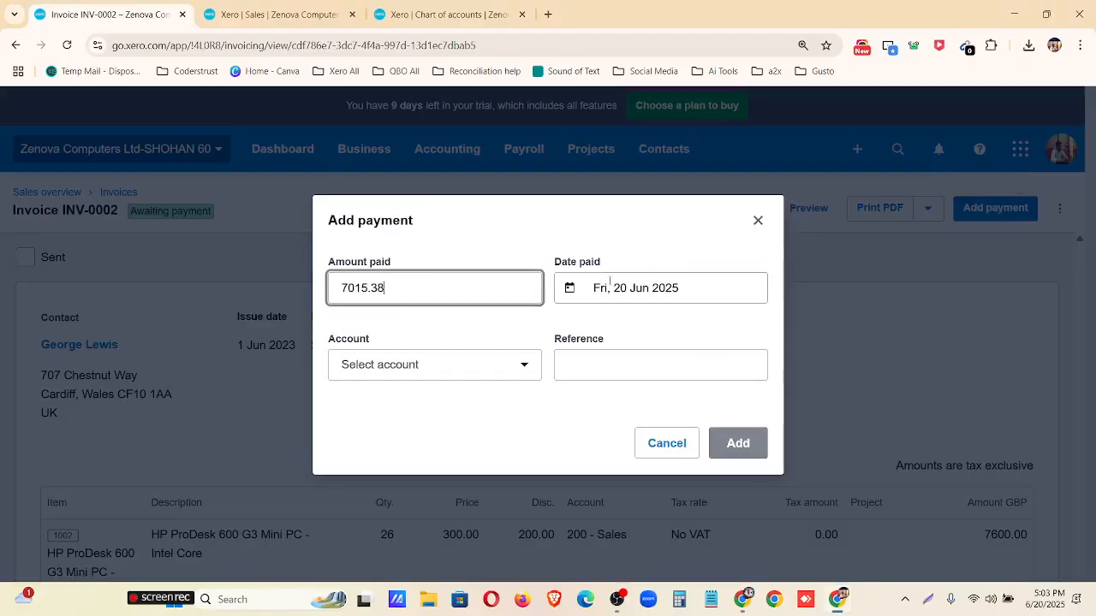
click(611, 287)
click(642, 332)
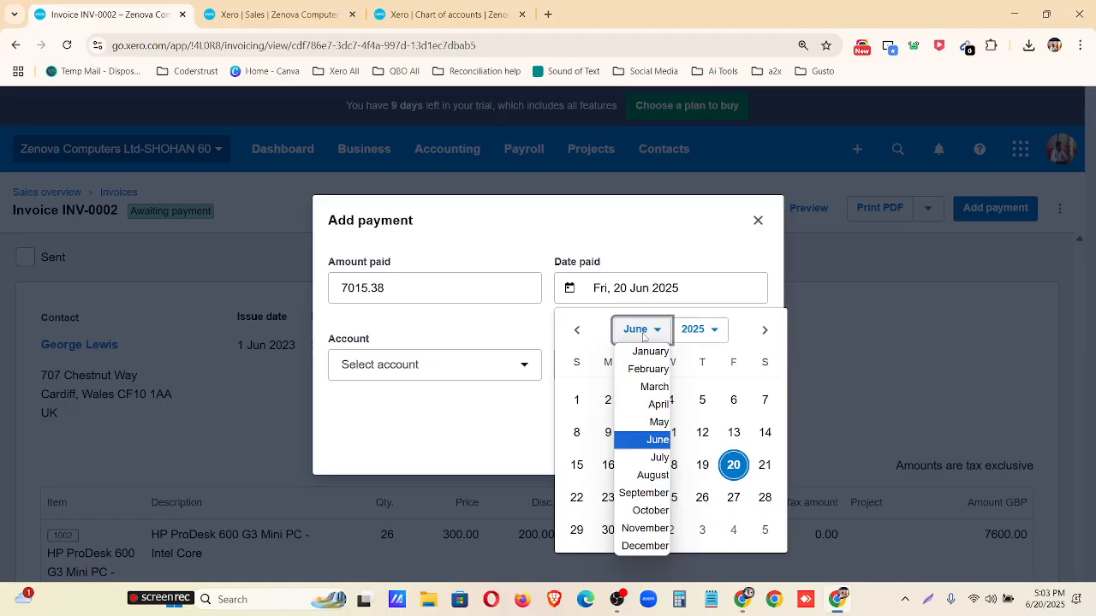
click(657, 457)
click(695, 329)
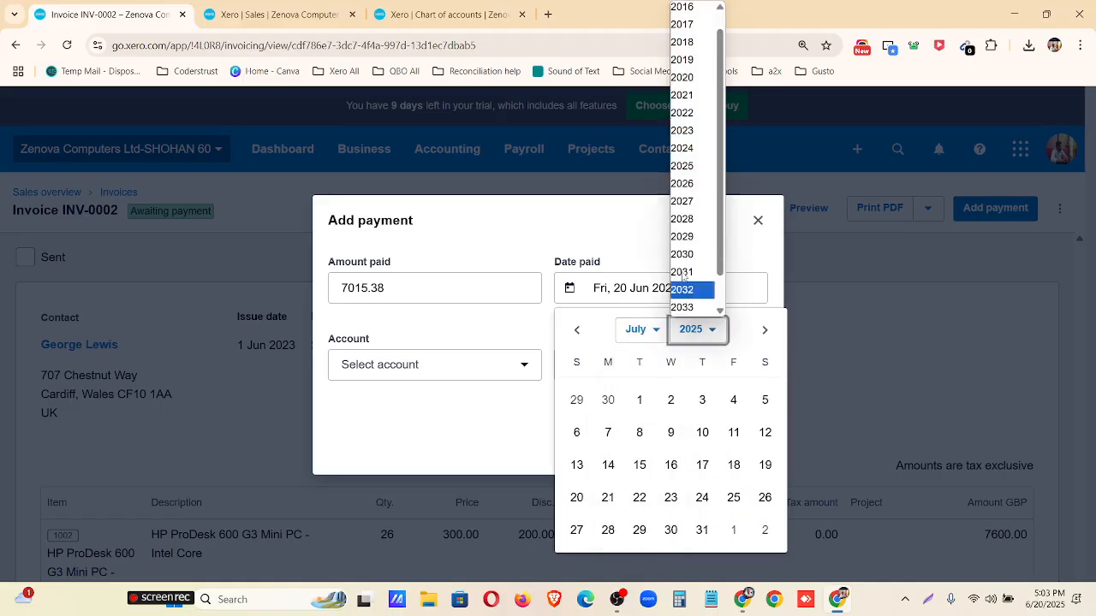
click(681, 131)
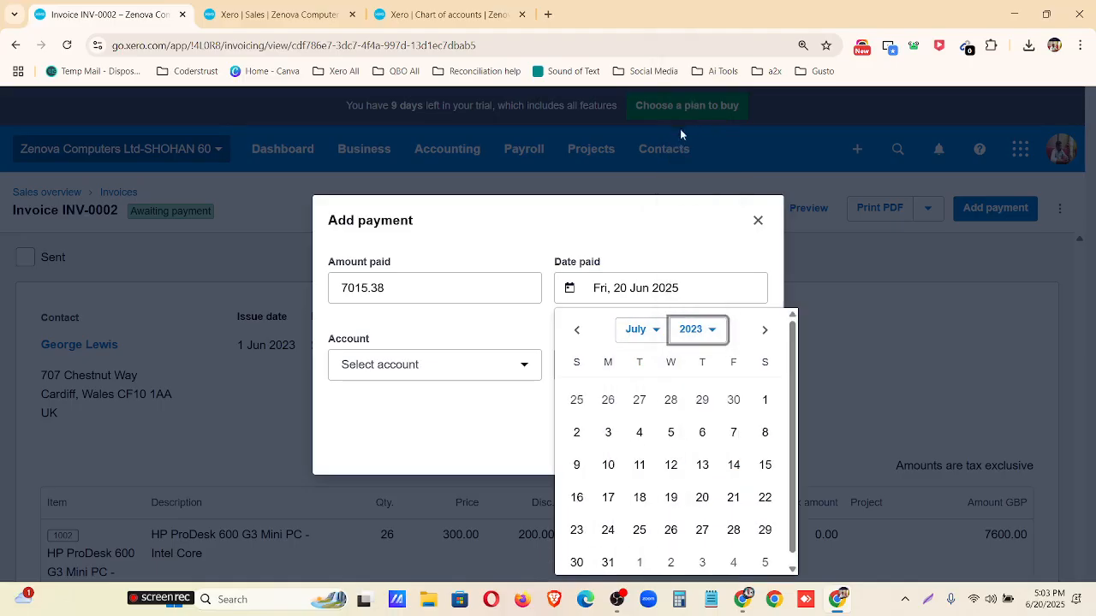
click(732, 432)
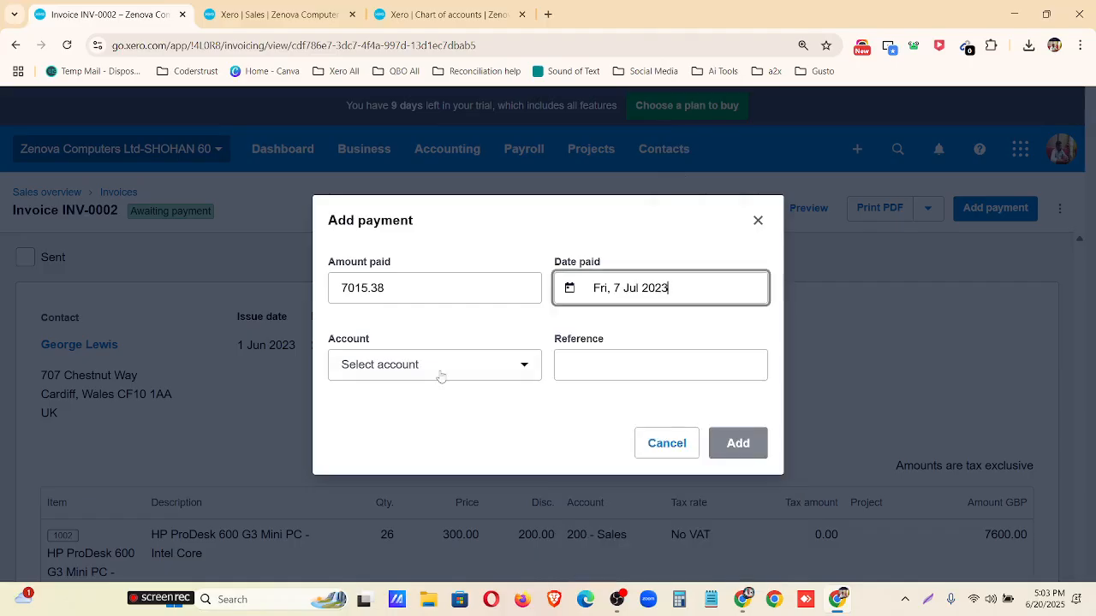
Set the amount paid to 7000.00 and choose 640 RBS Bank–Checking as the payment account.
click(418, 294)
drag(419, 294, 340, 289)
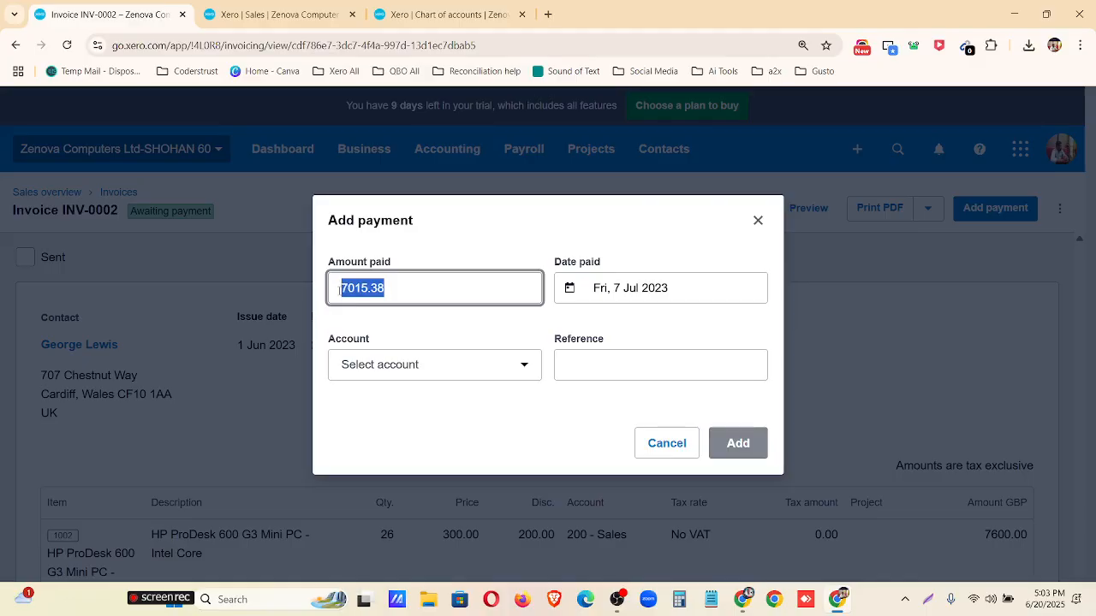
text(70)
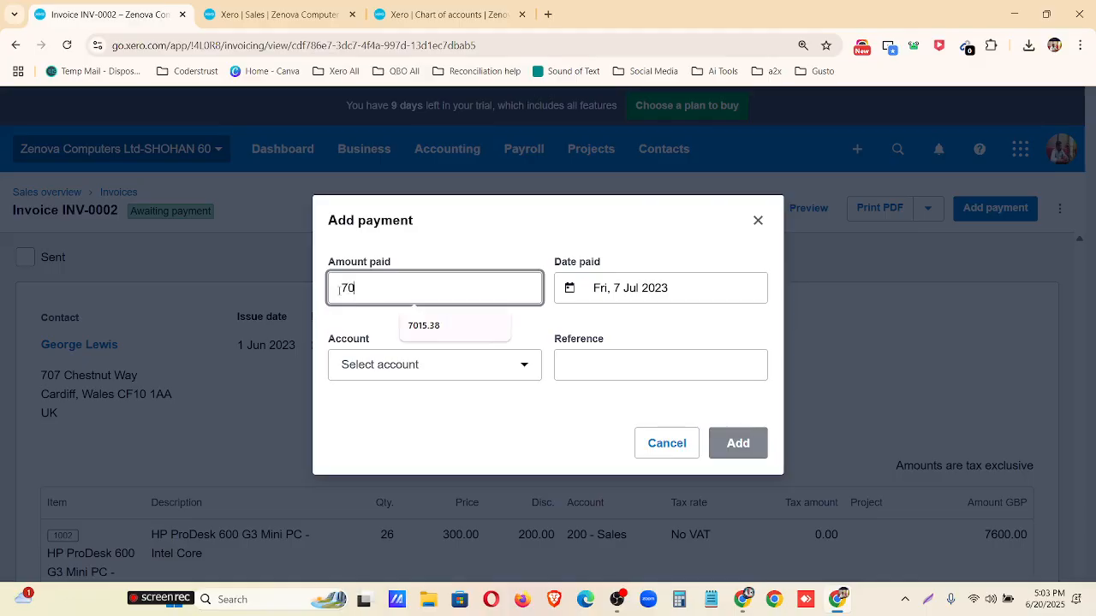
text(00)
click(405, 340)
click(437, 367)
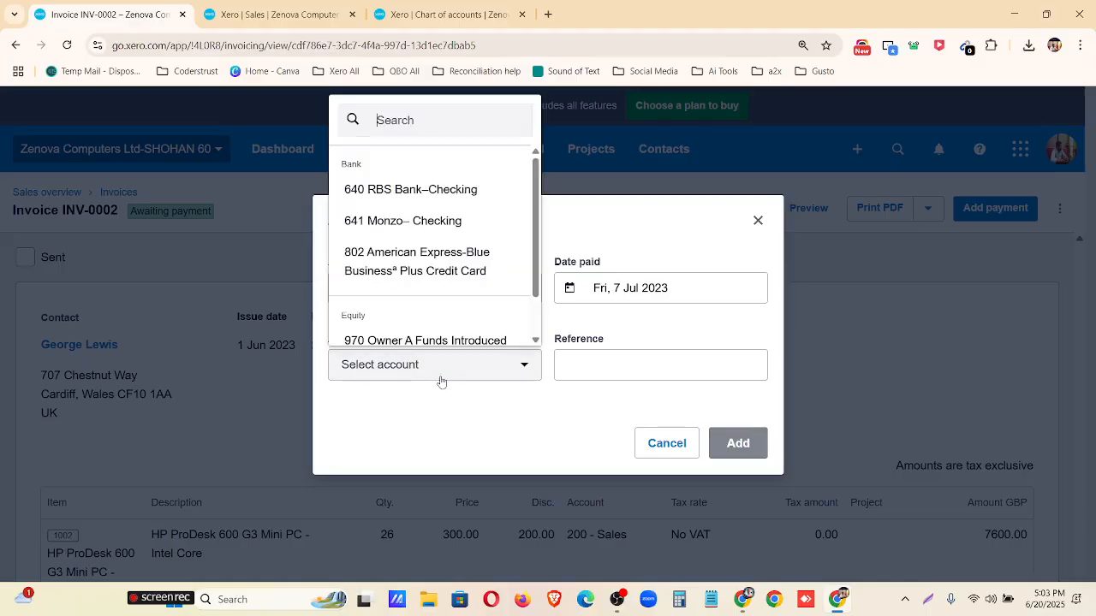
click(420, 179)
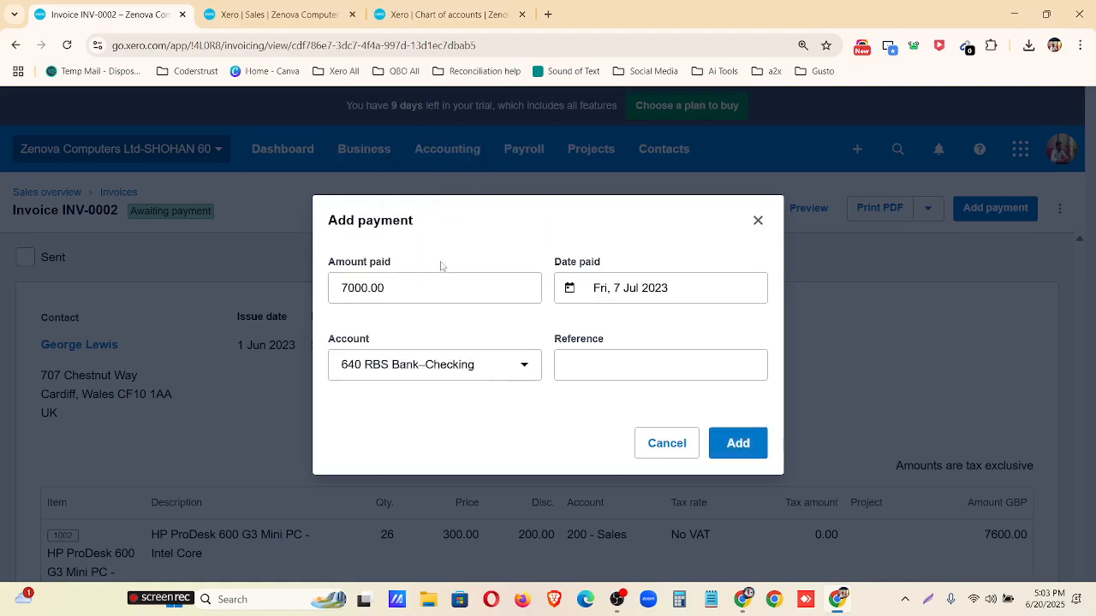
Record the prepared payment on invoice INV-0002 and compare the awaiting-payment and paid invoice lists.
click(732, 443)
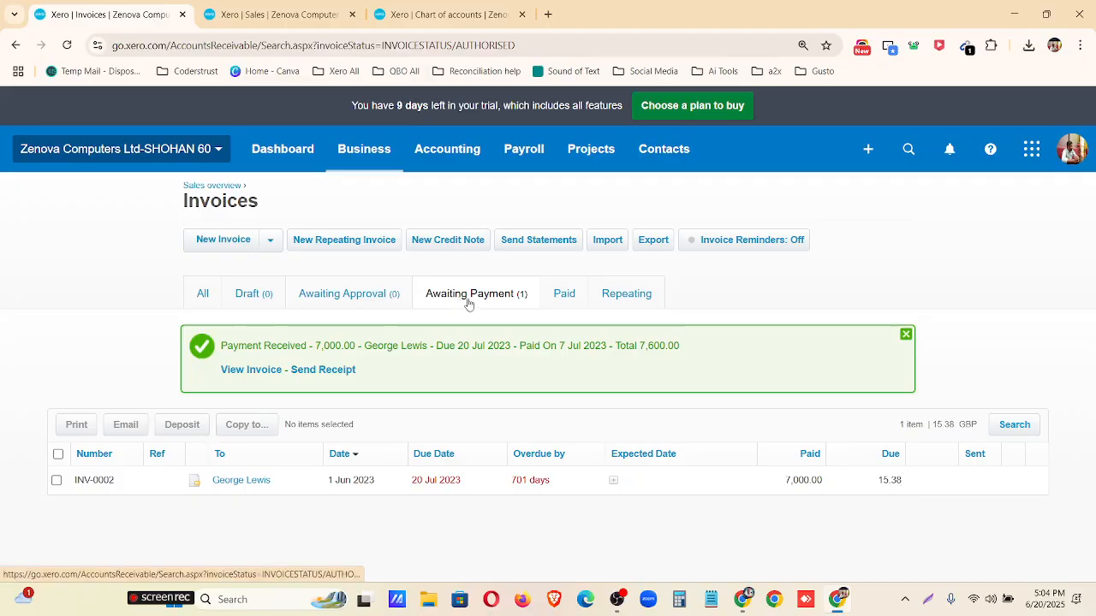
click(570, 297)
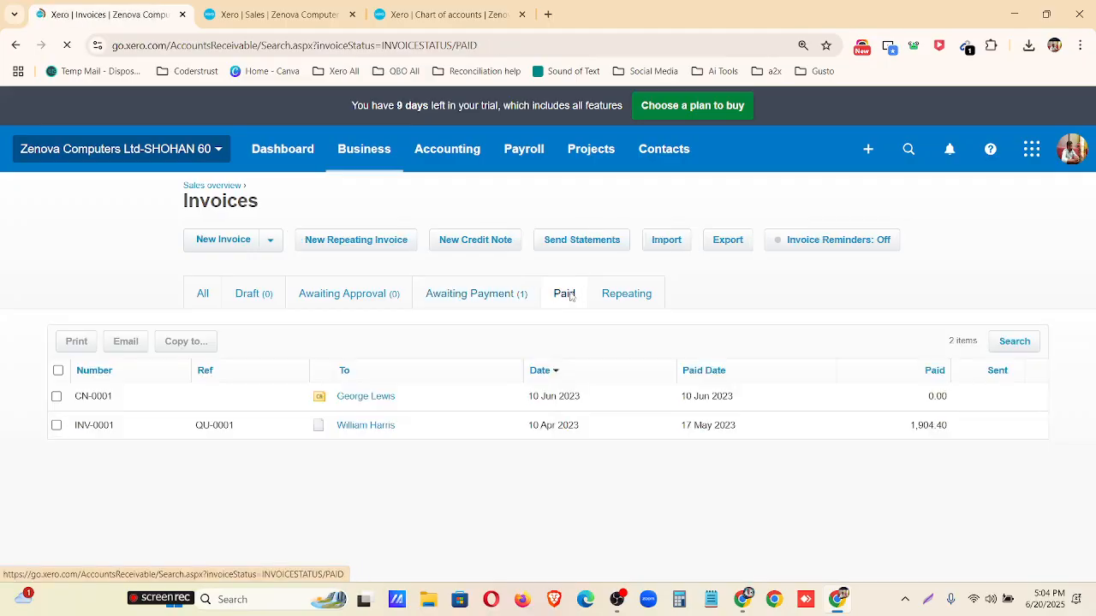
click(462, 296)
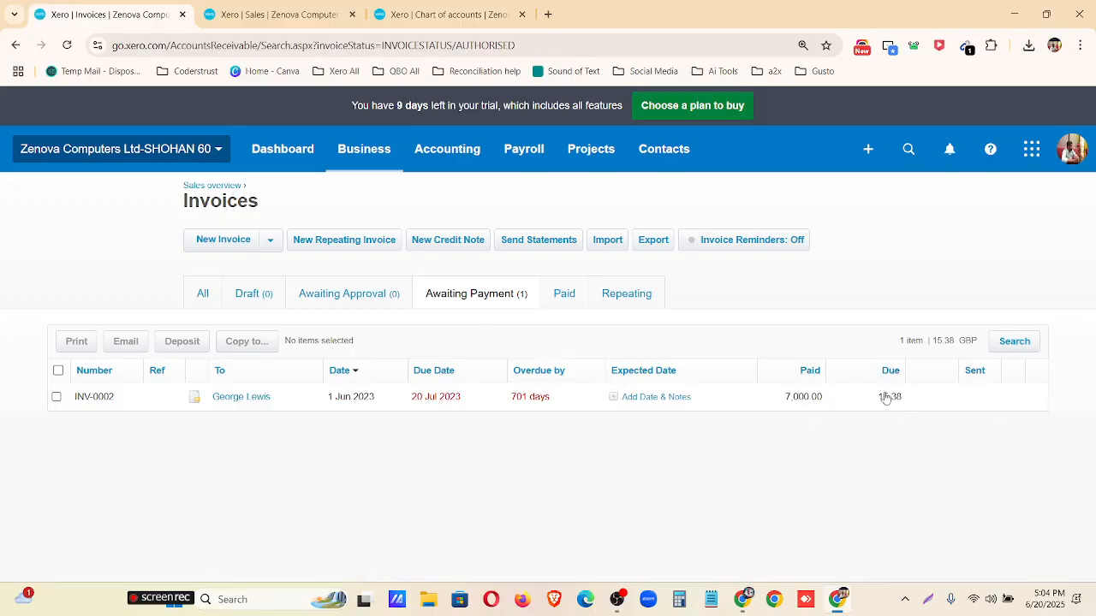
click(563, 296)
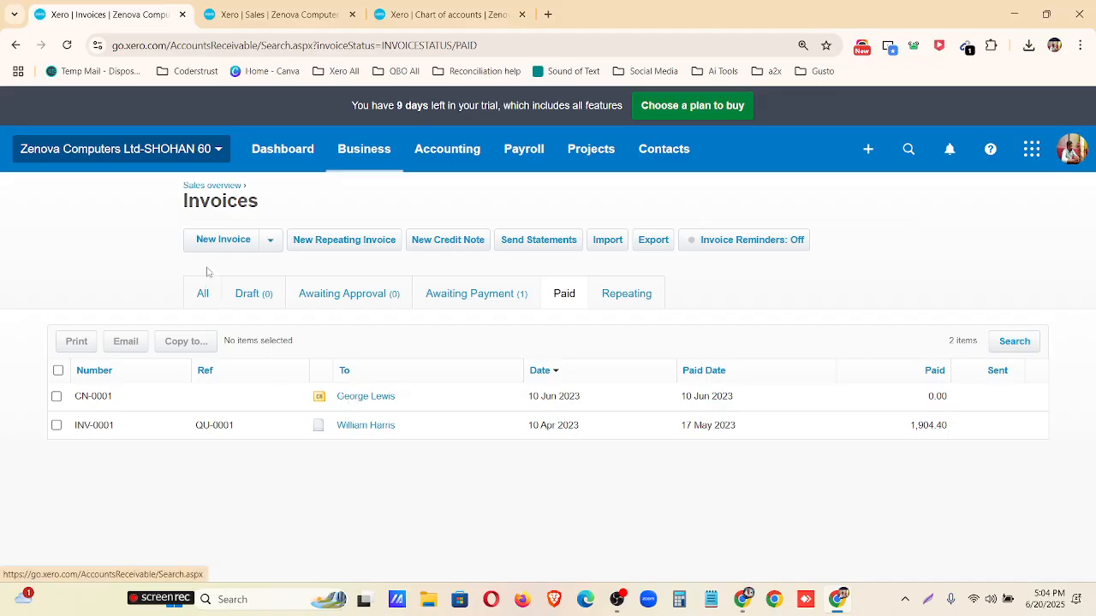
Start a new sales invoice from the sales overview and choose the customer's name as its contact.
click(213, 187)
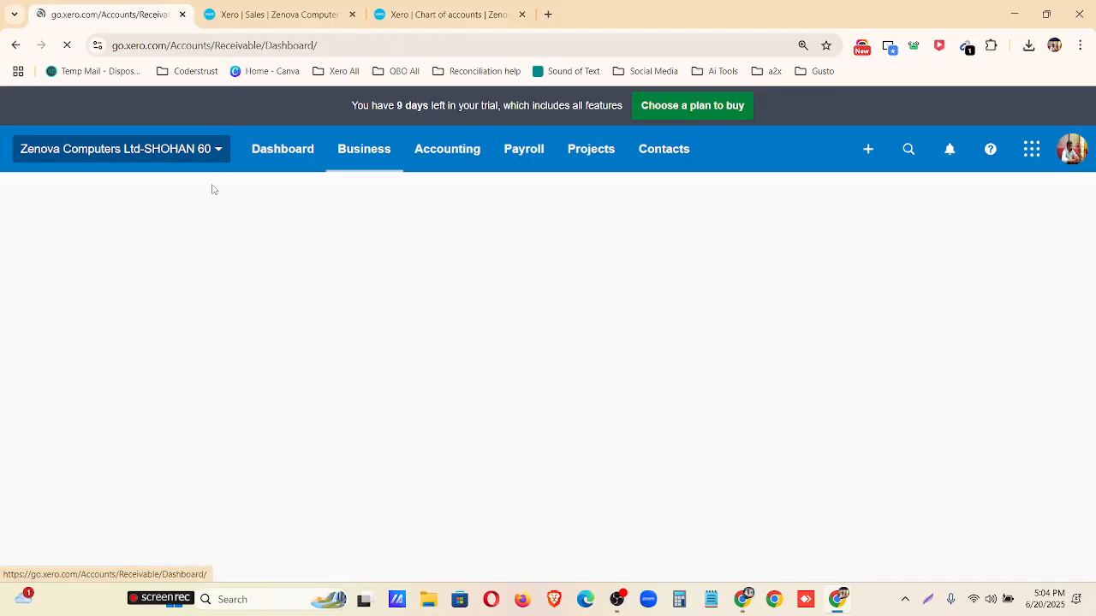
click(234, 257)
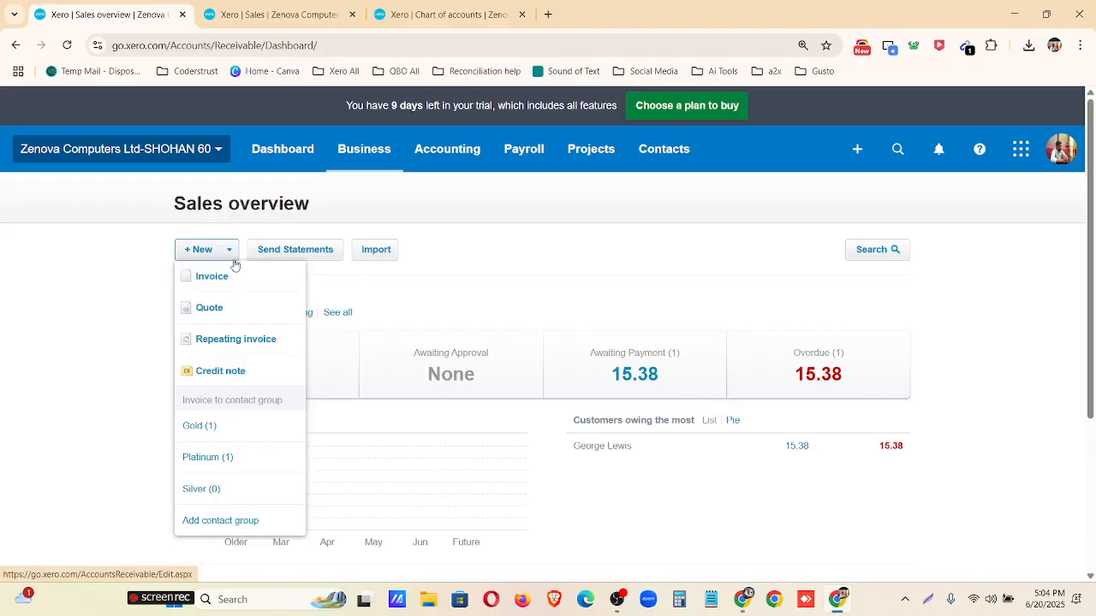
click(228, 290)
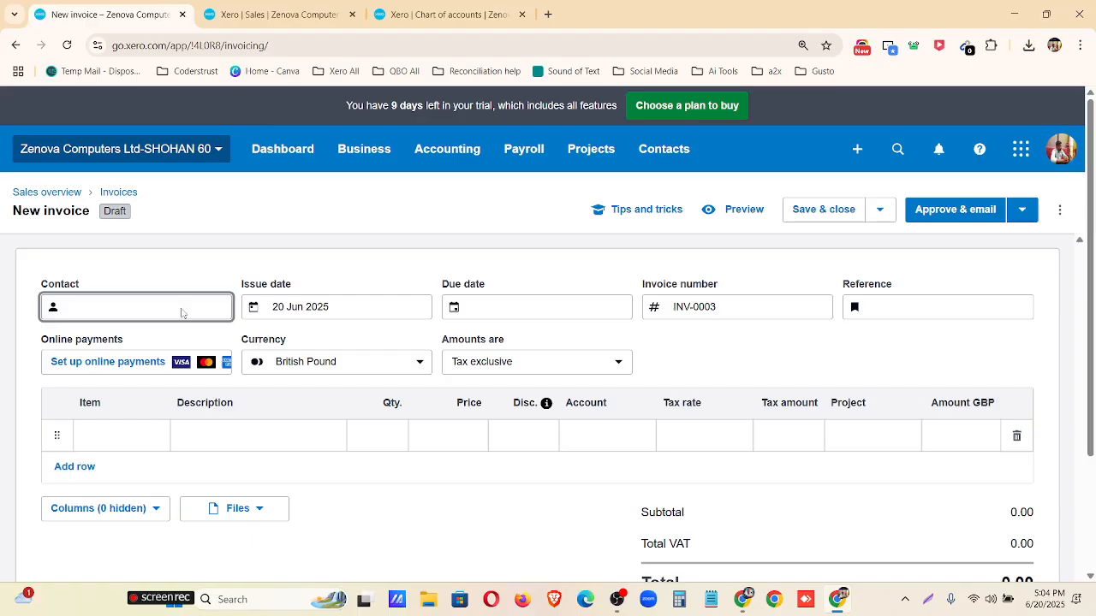
text(h)
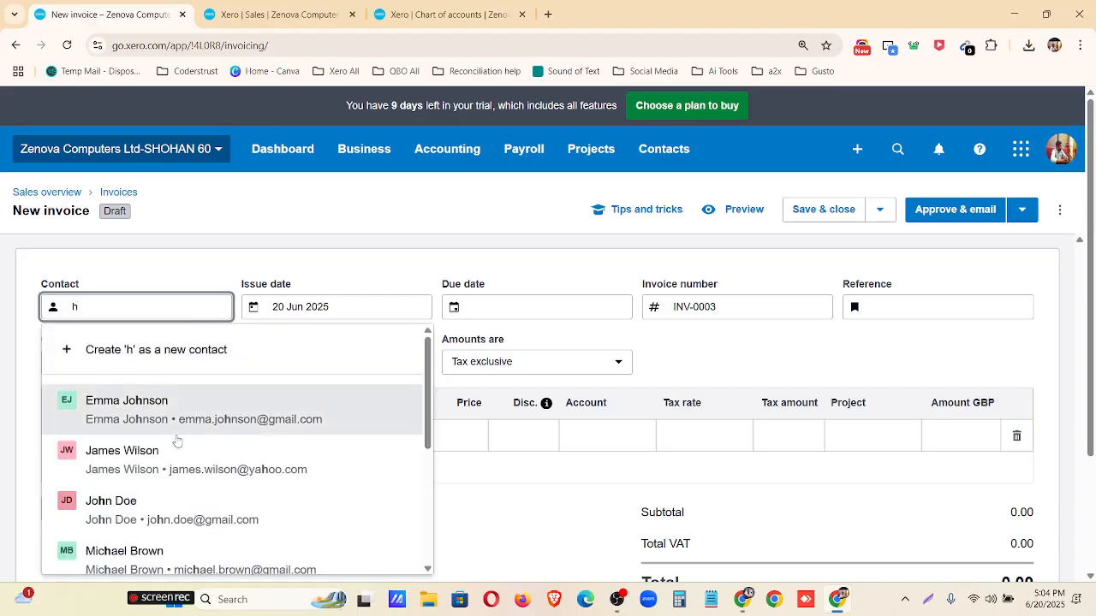
scroll(177, 436, down, 3)
click(178, 433)
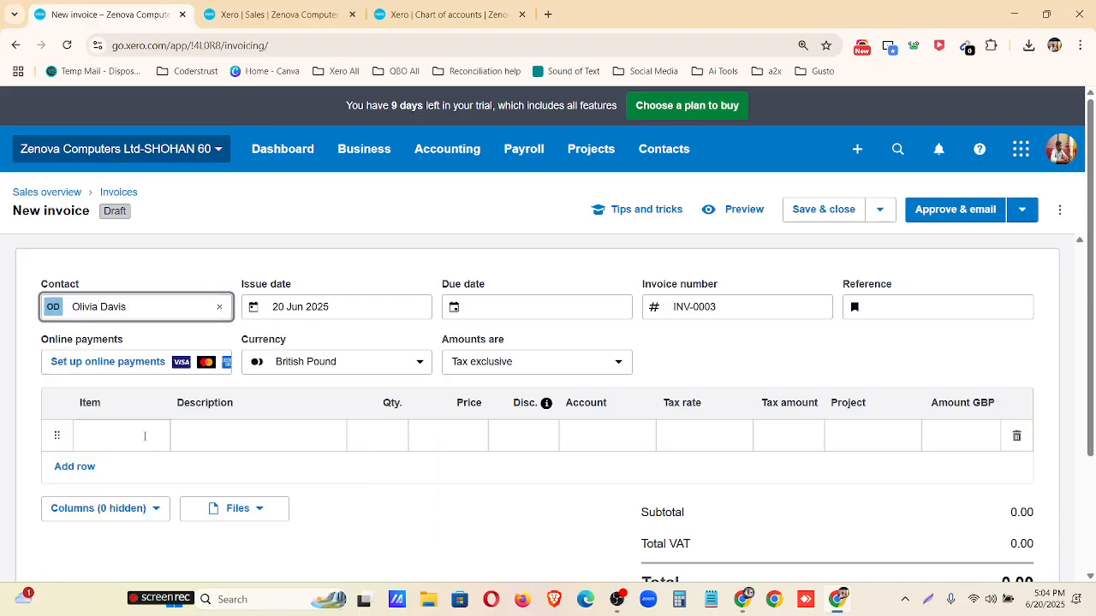
Set the invoice's issue date to 1 Aug 2023 and its due date to 15 Aug 2023.
click(366, 310)
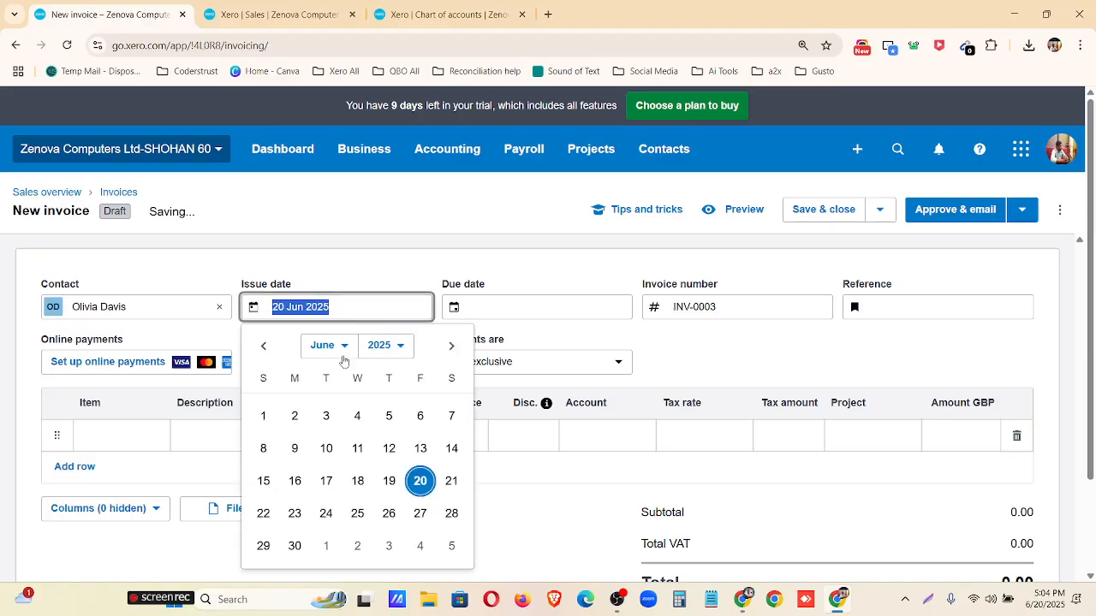
click(341, 349)
click(335, 491)
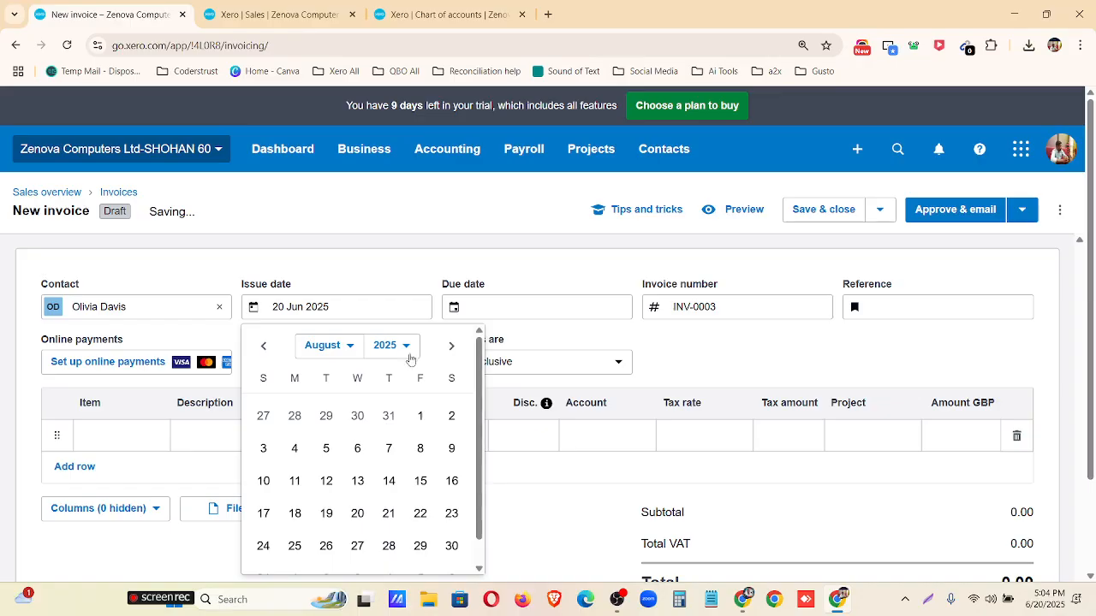
click(409, 357)
click(385, 153)
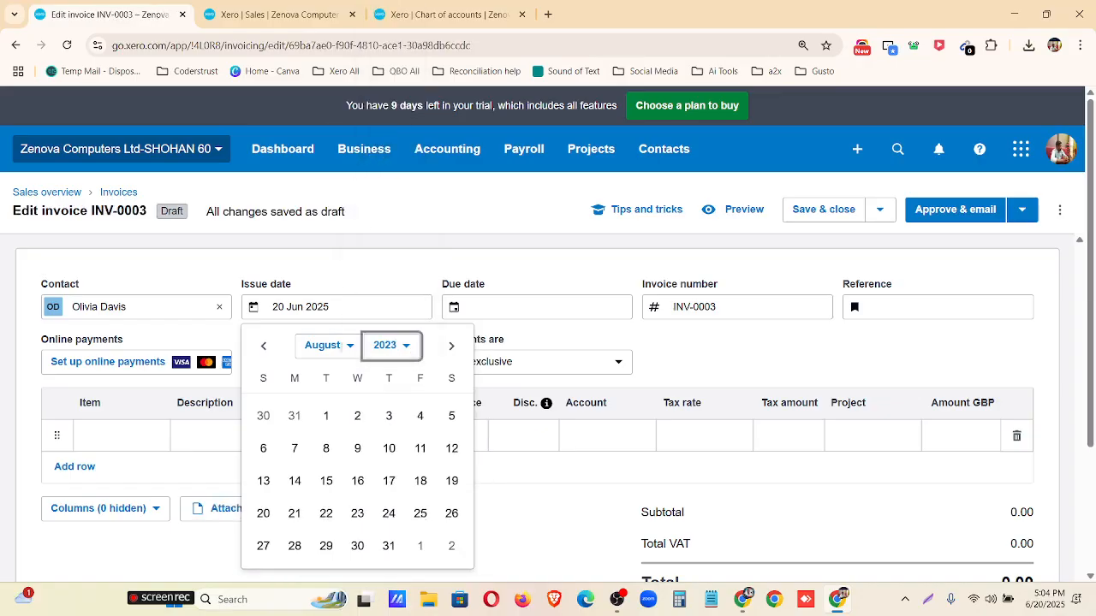
click(326, 416)
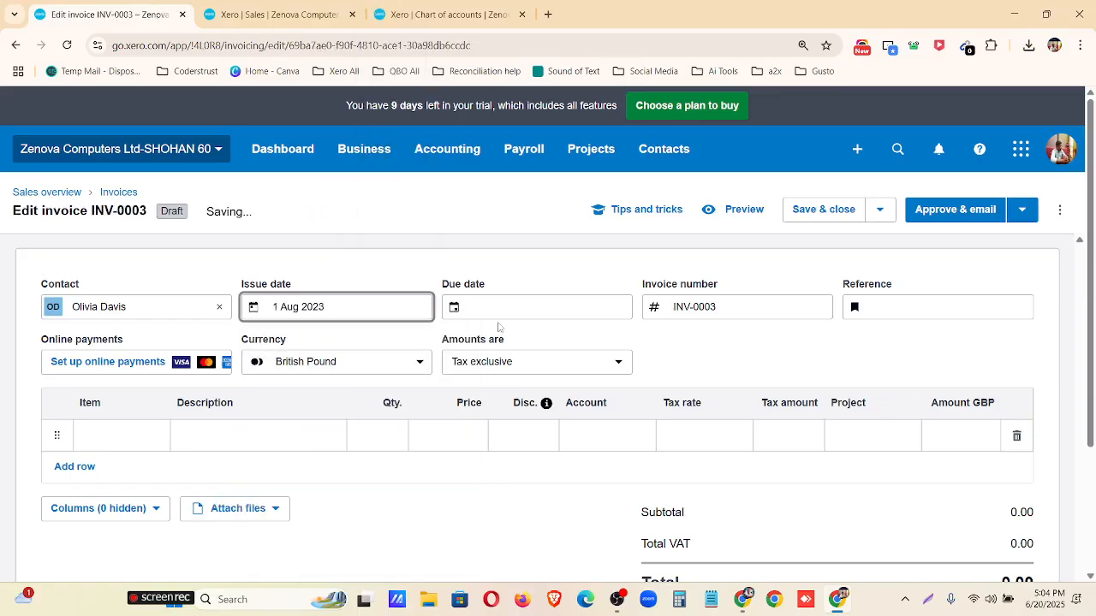
click(495, 313)
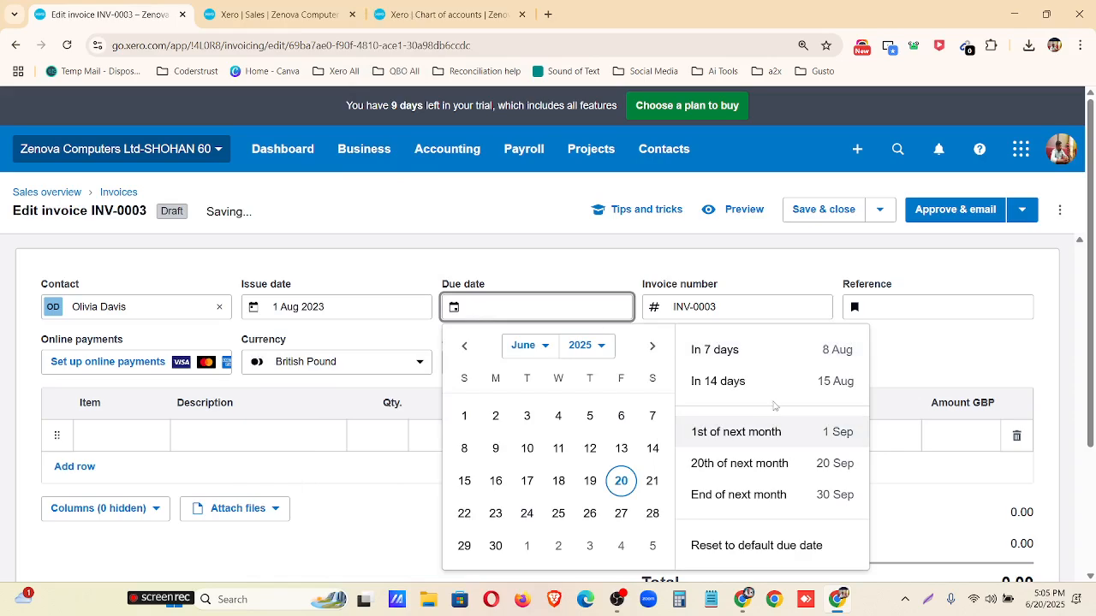
click(768, 383)
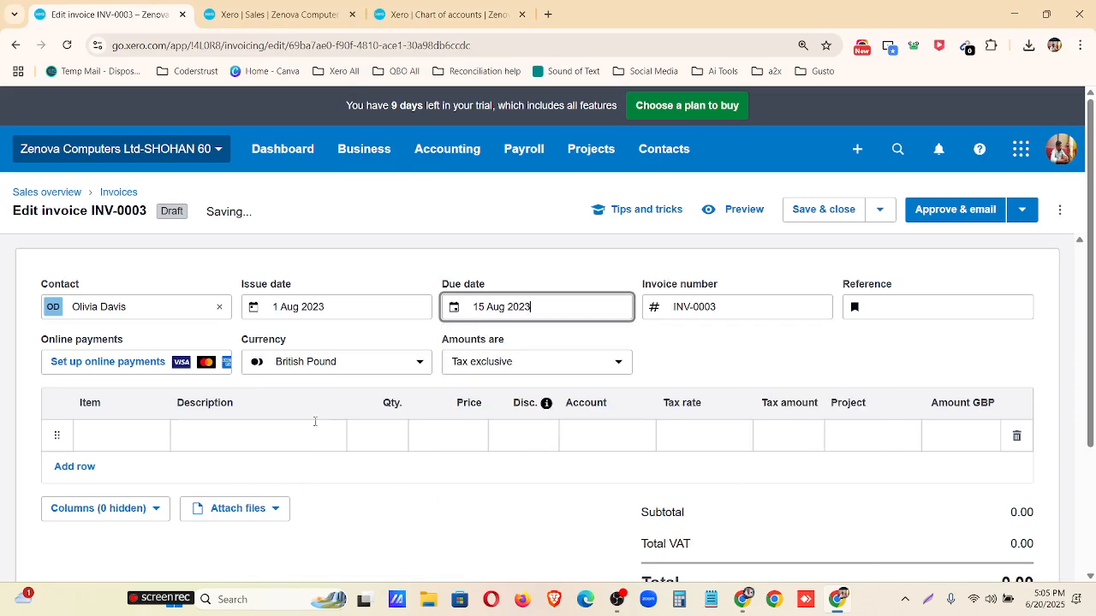
Add item 1004 HP EliteBook 840G3 Business UltraBook Laptop and item 1006 Dell Foxconn SATA Power as invoice lines.
click(137, 437)
scroll(188, 334, down, 2)
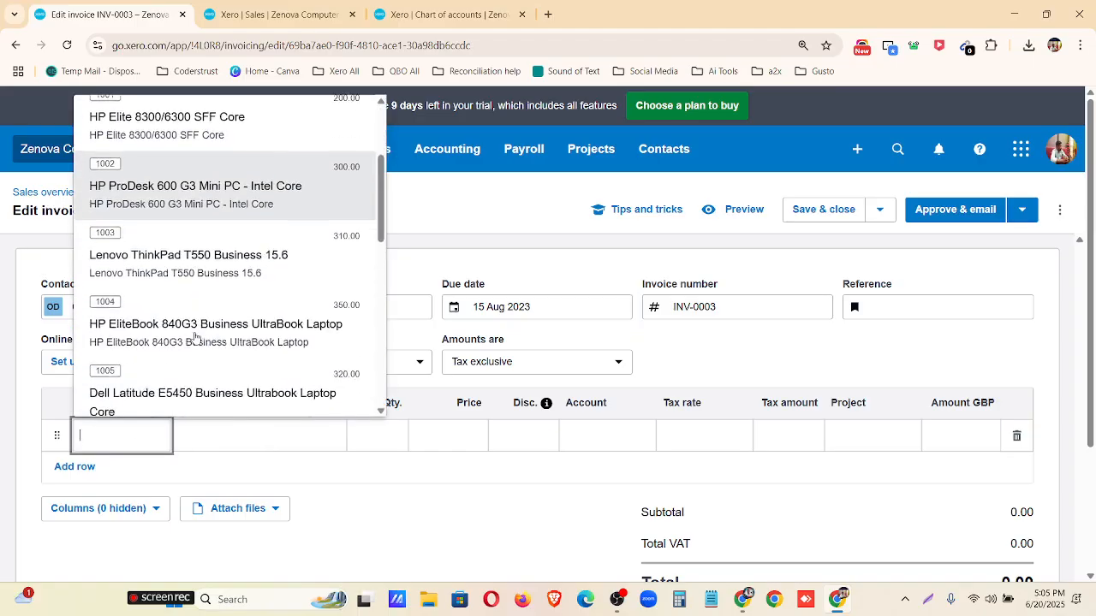
click(178, 318)
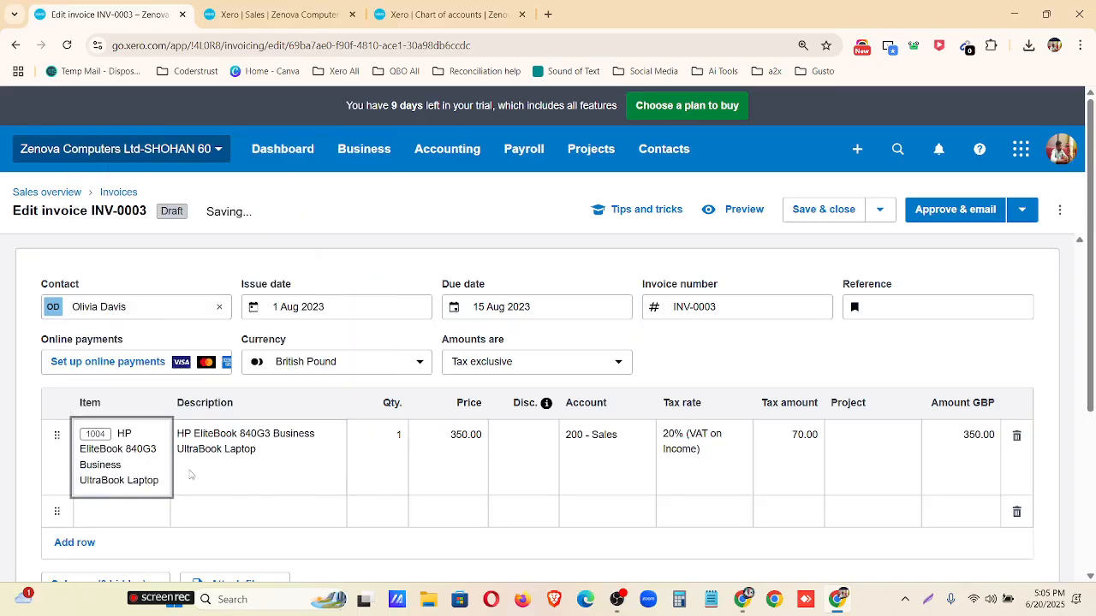
click(137, 509)
scroll(192, 366, down, 3)
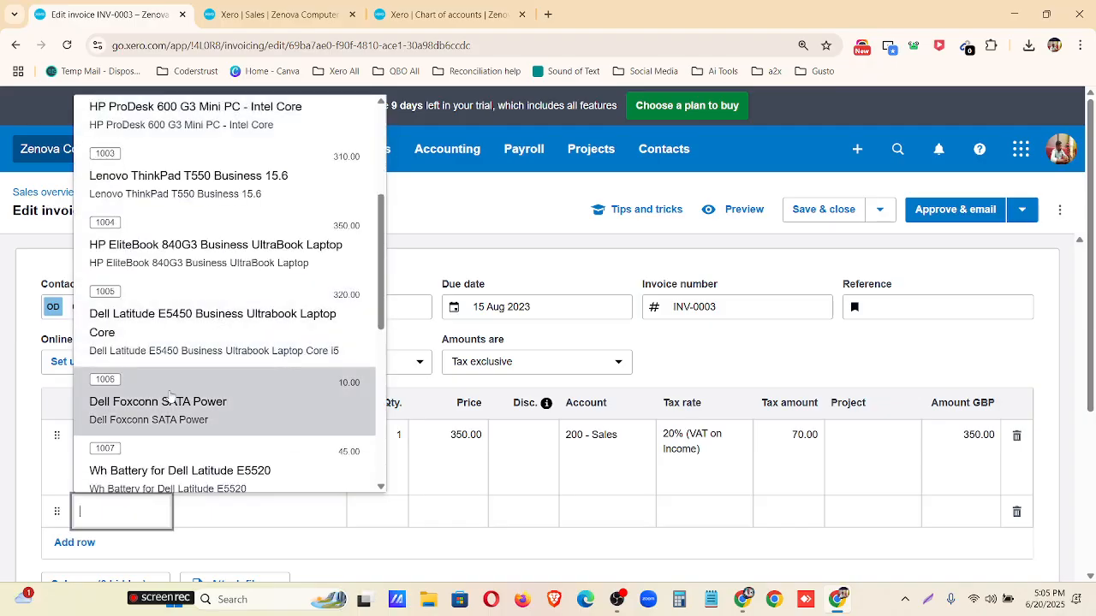
click(171, 403)
Set the quantities to 20 for the HP EliteBook line and 30 for the Dell Foxconn SATA Power line.
click(396, 438)
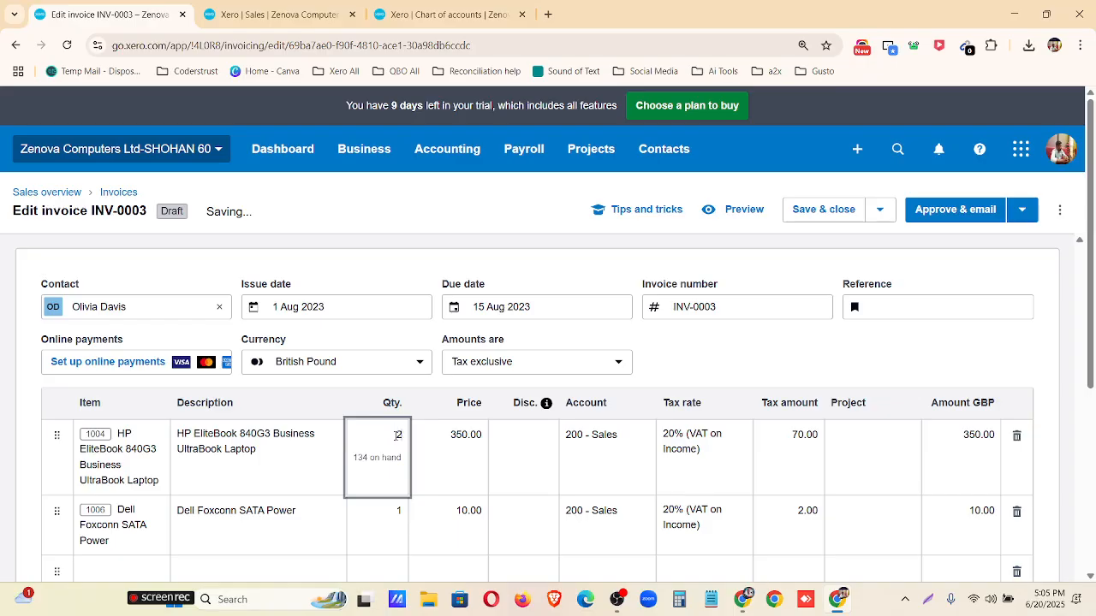
click(399, 510)
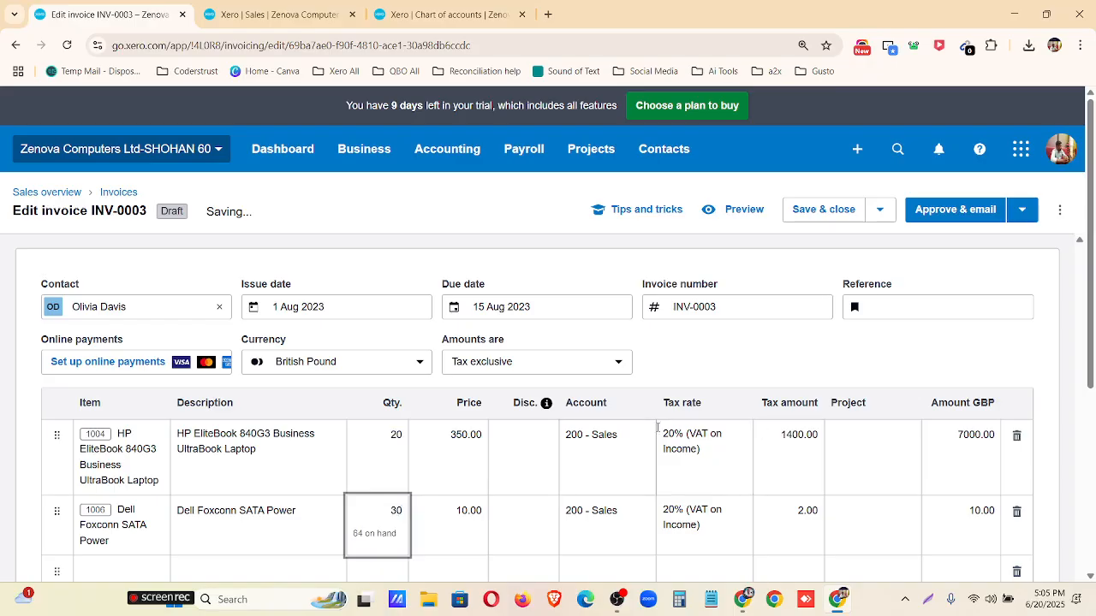
click(777, 373)
Check the dates, line items and totals of invoice INV-0003 and approve it without emailing.
scroll(845, 368, down, 3)
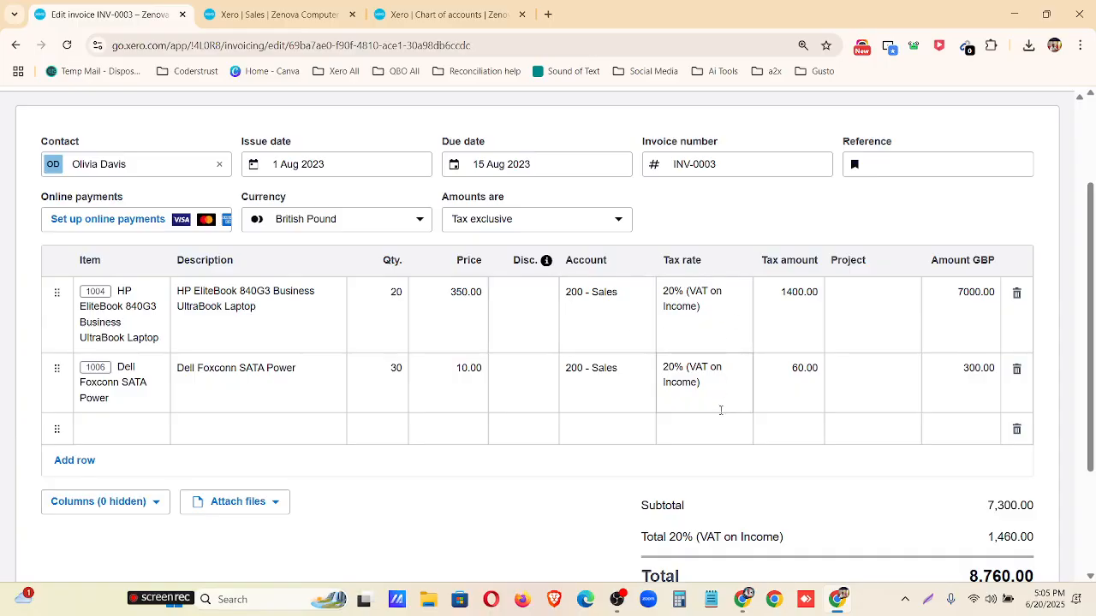
scroll(723, 413, up, 3)
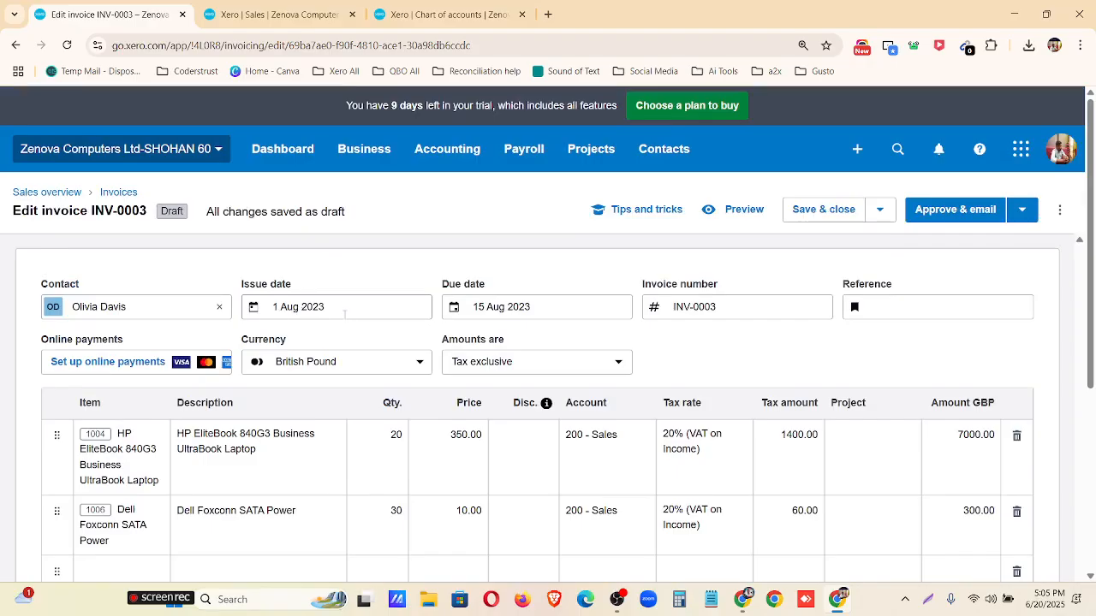
scroll(344, 314, down, 3)
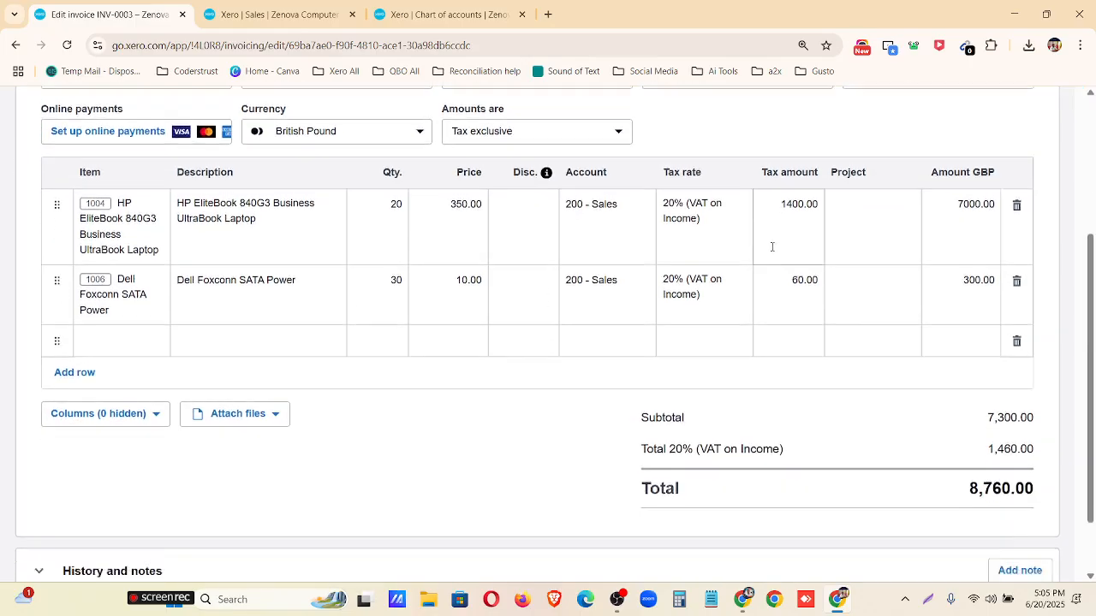
scroll(900, 465, down, 1)
scroll(971, 457, up, 4)
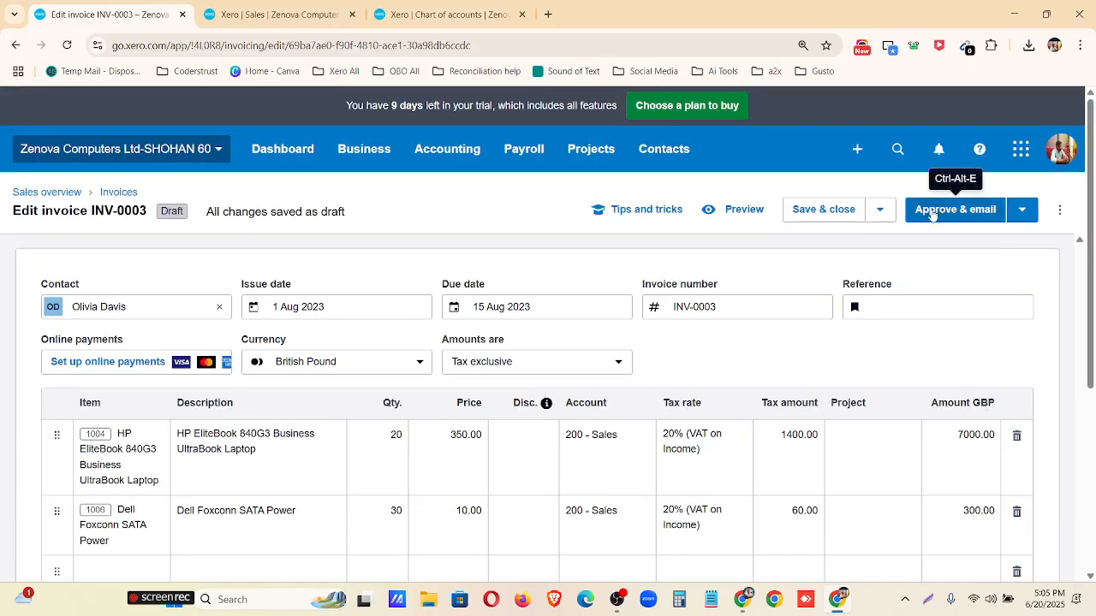
click(1022, 210)
click(880, 258)
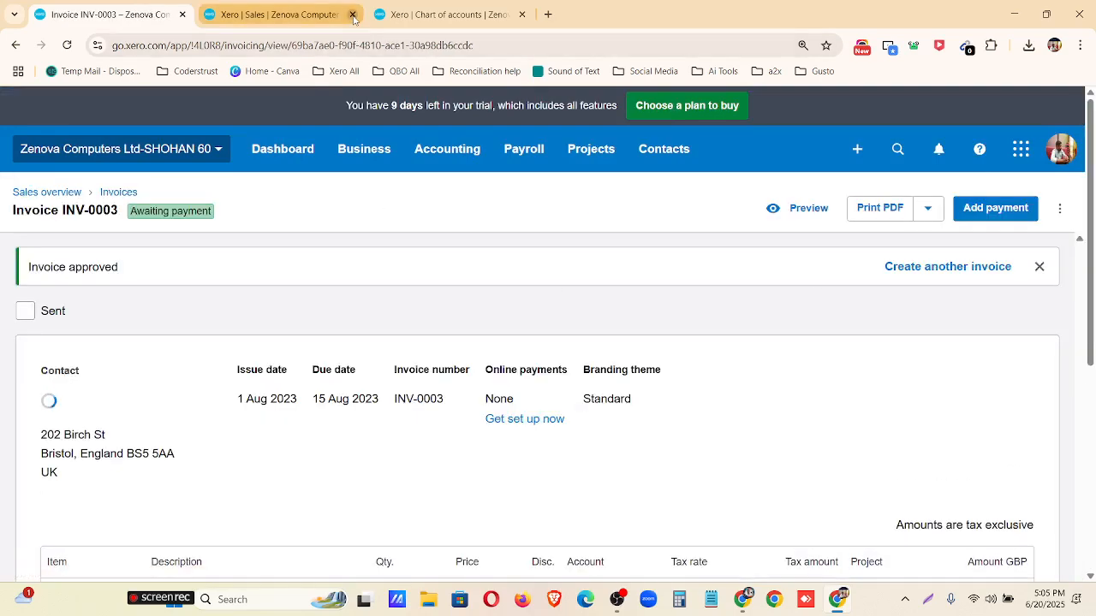
Replace the old sales browser tab with a duplicate of the INV-0003 page and review the invoice lines there.
click(352, 15)
right_click(120, 12)
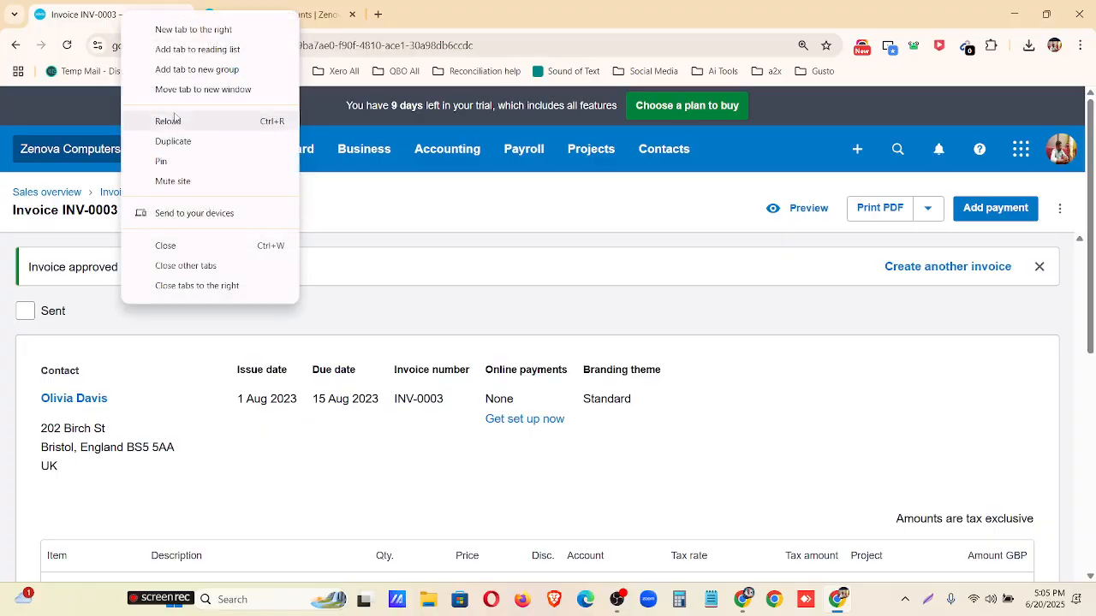
key(Escape)
click(134, 16)
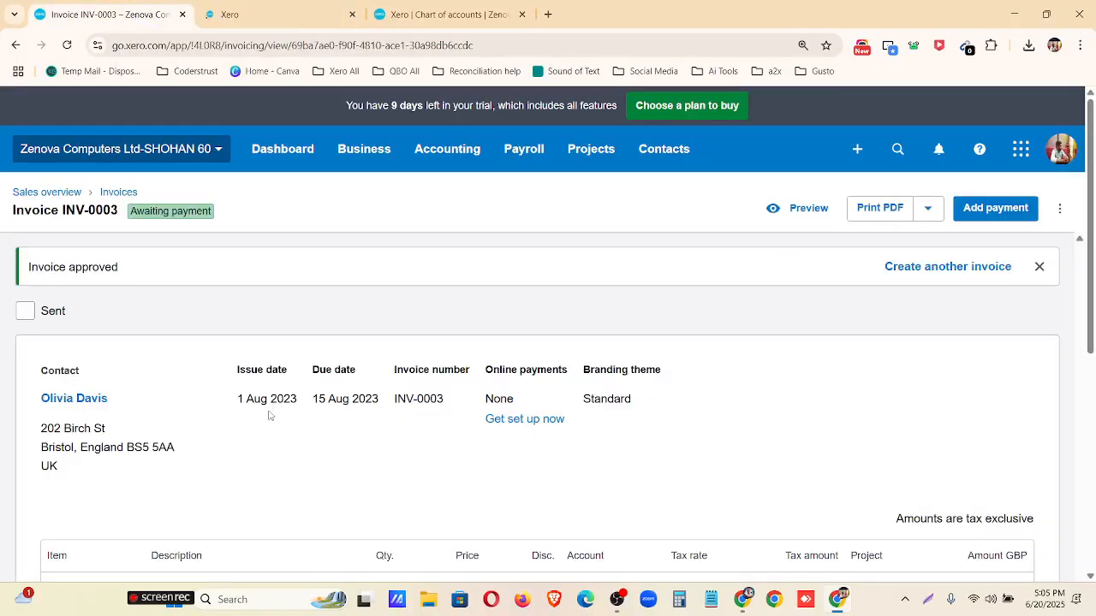
scroll(283, 413, down, 1)
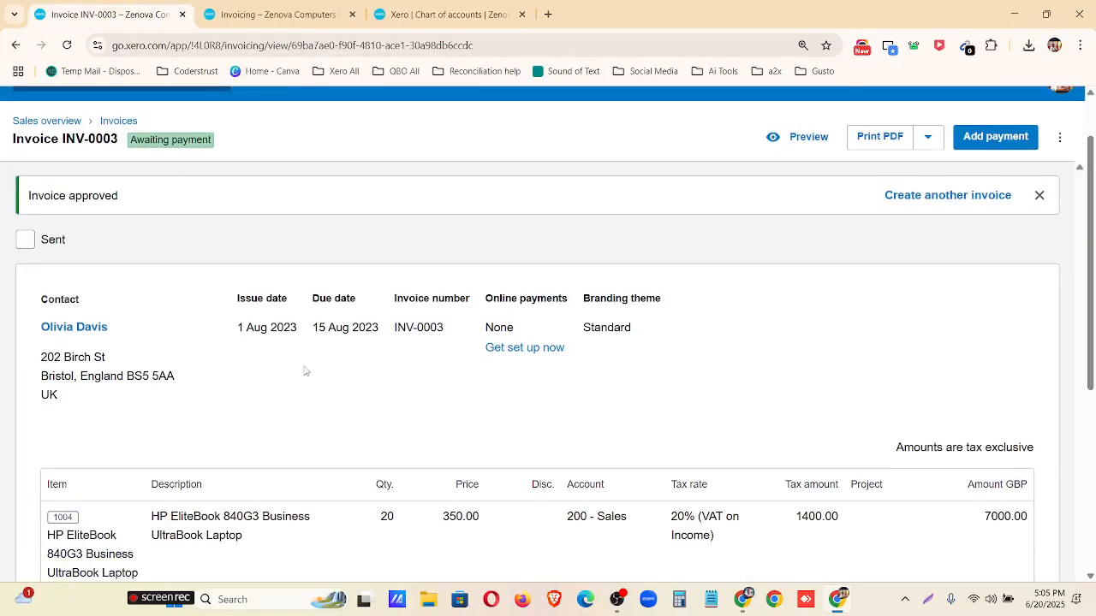
click(297, 10)
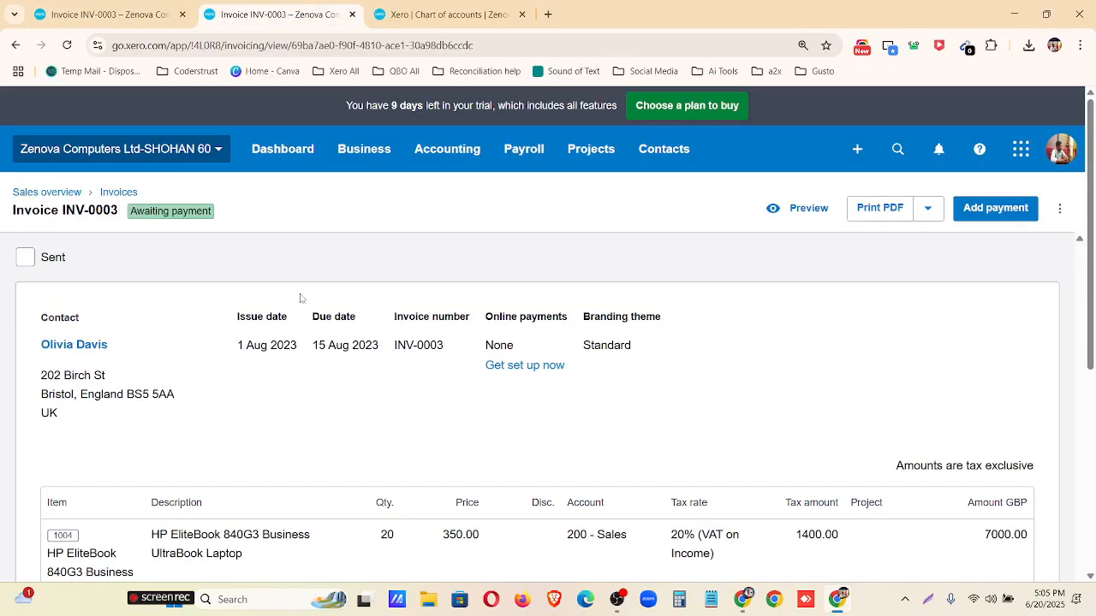
scroll(375, 521, down, 2)
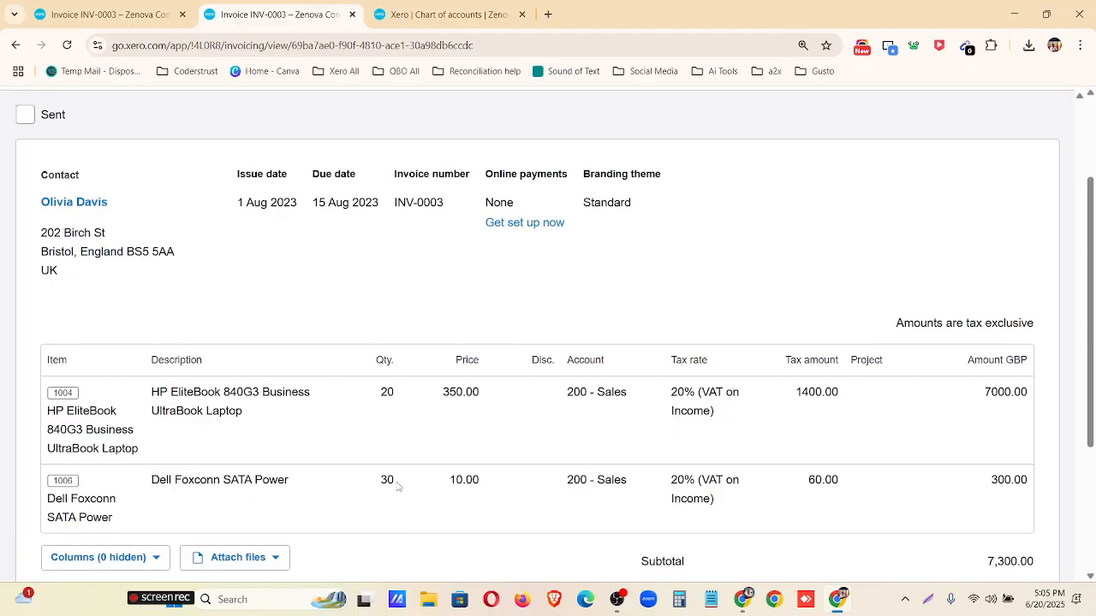
scroll(397, 486, up, 2)
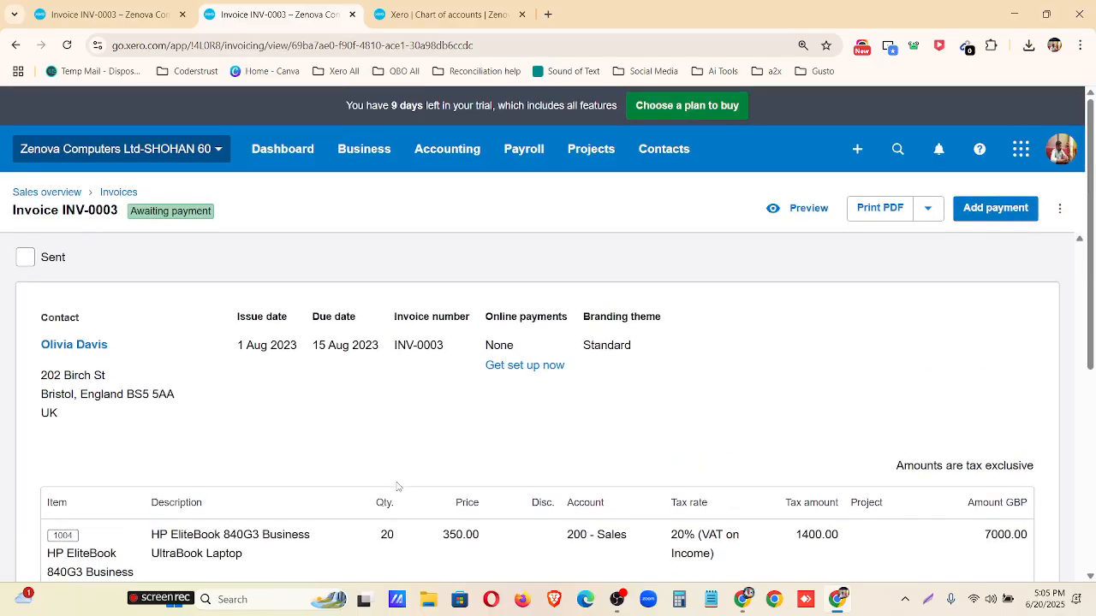
Create a credit note to apply to invoice INV-0003 and date it 2 Aug 2023.
click(1059, 208)
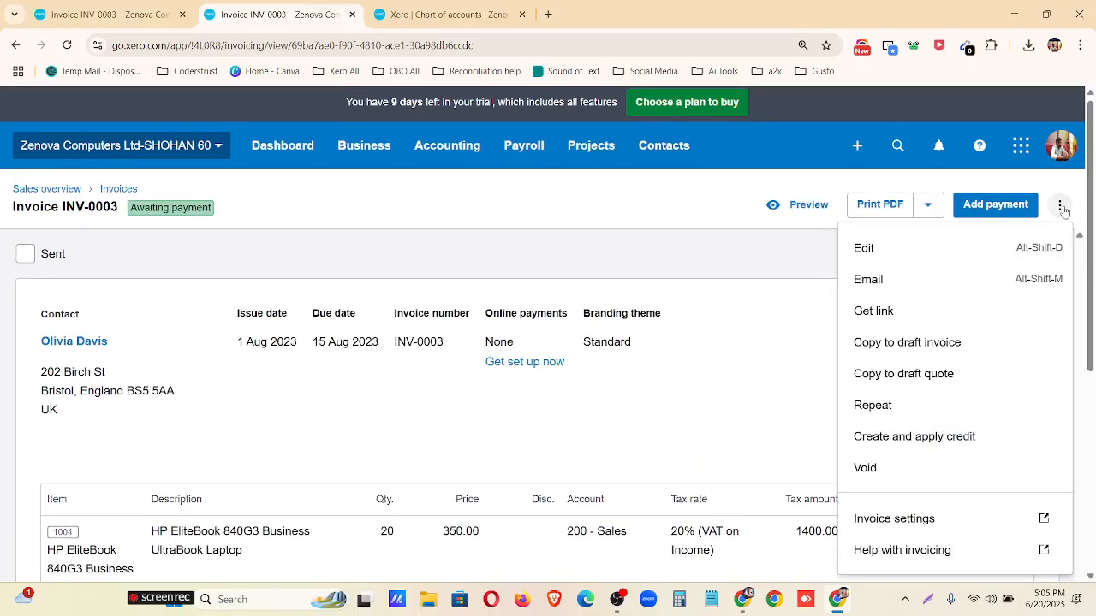
click(913, 435)
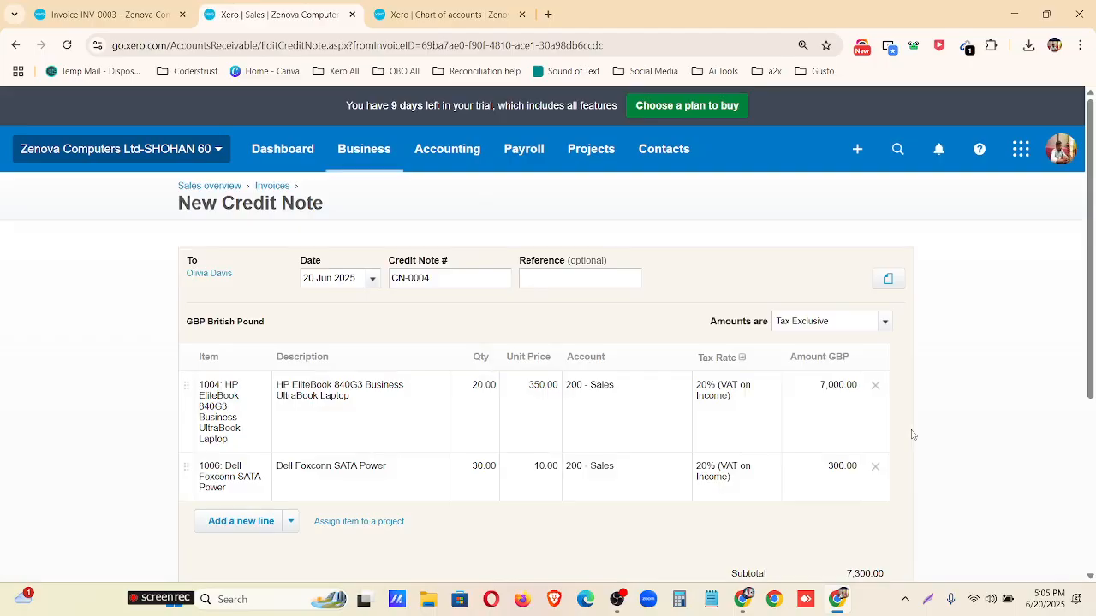
click(488, 390)
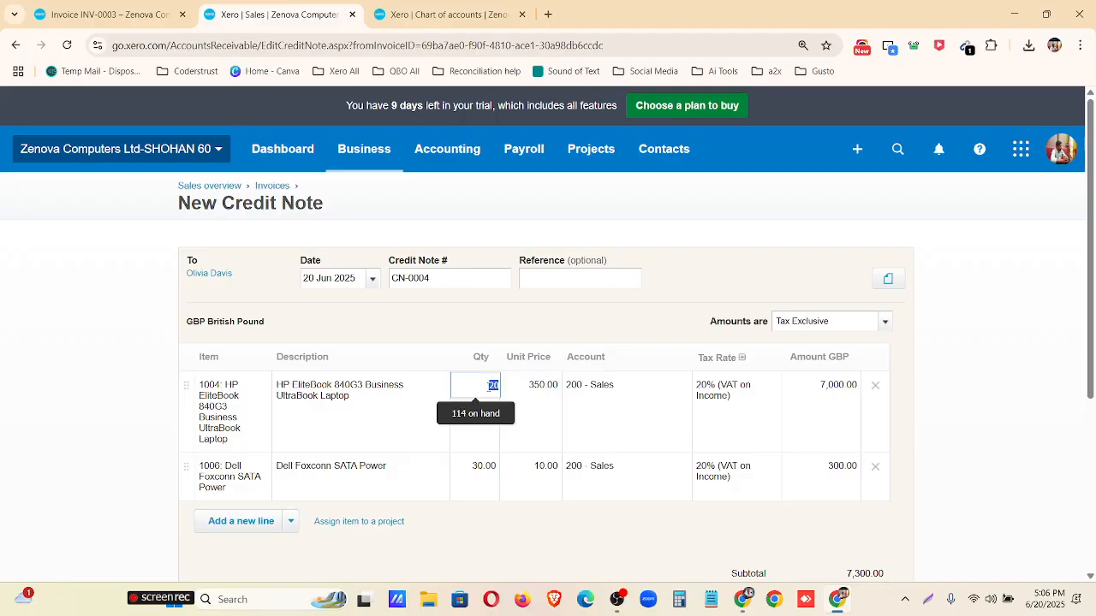
click(107, 14)
click(255, 11)
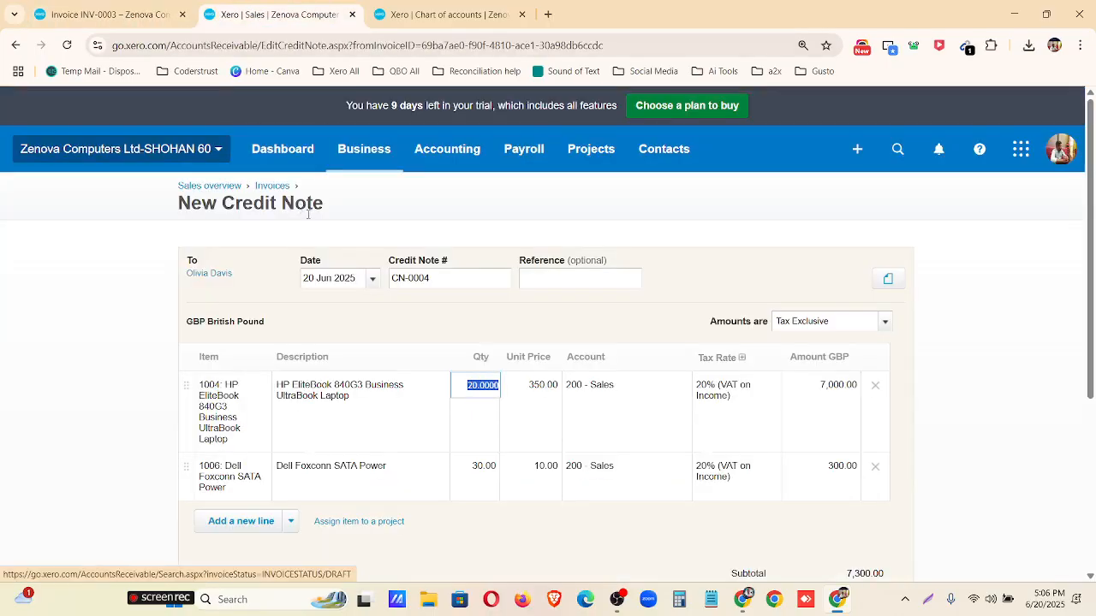
click(371, 278)
click(406, 306)
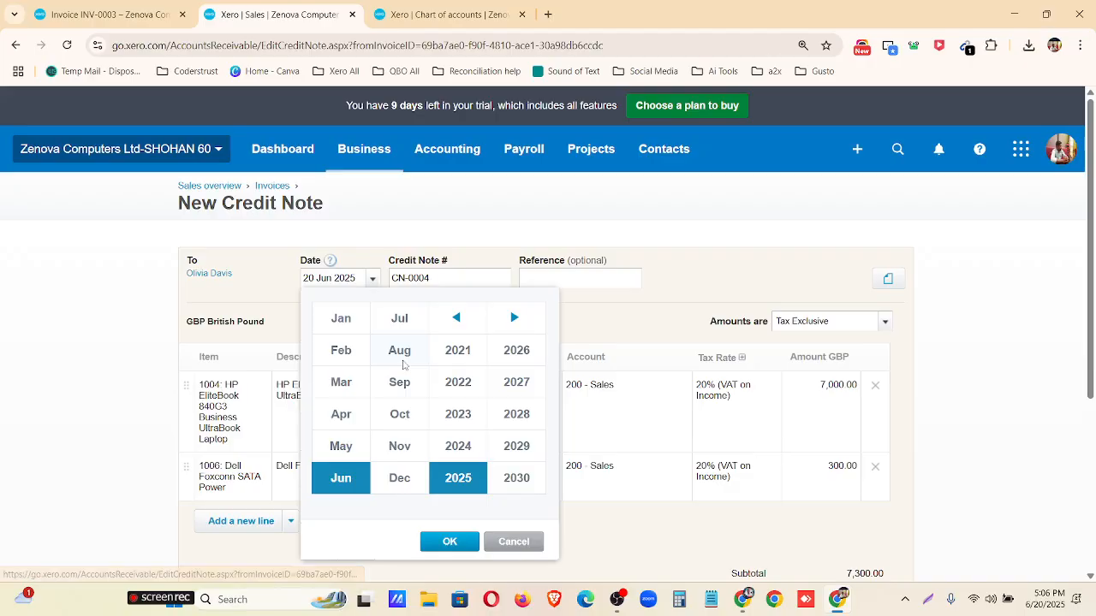
click(409, 358)
click(473, 423)
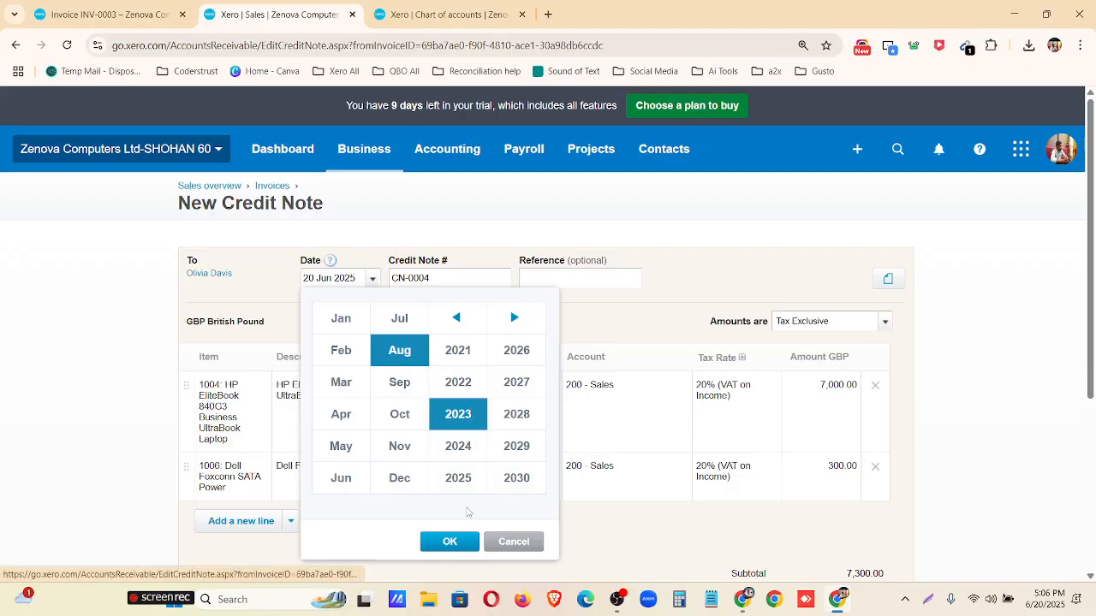
click(465, 540)
click(428, 356)
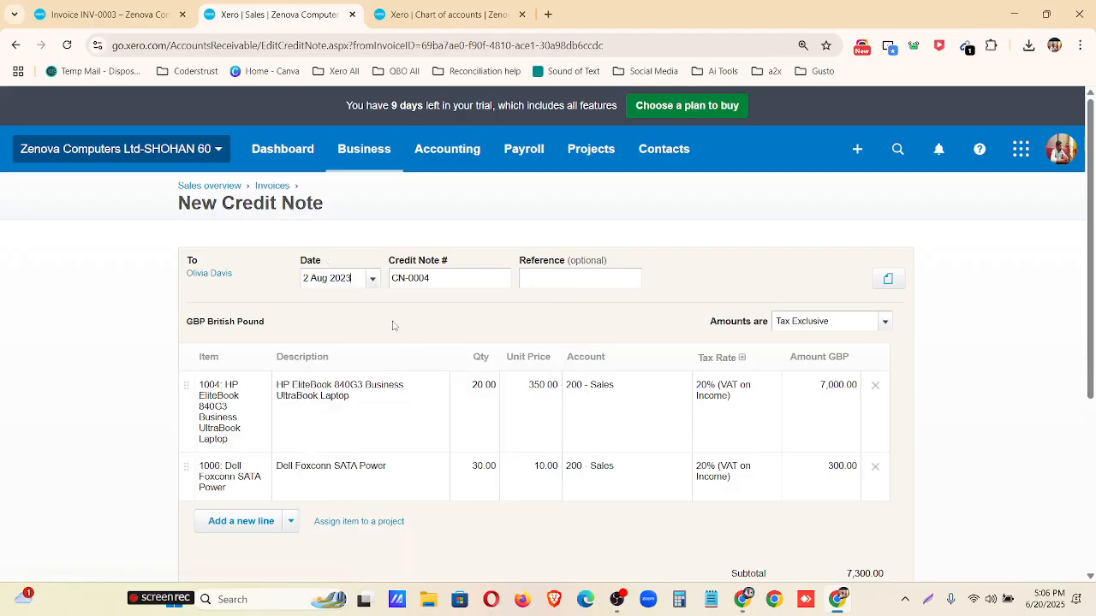
Set the credit note quantities to 4 for the HP EliteBook line and 3 for the Dell Foxconn SATA Power line.
click(494, 386)
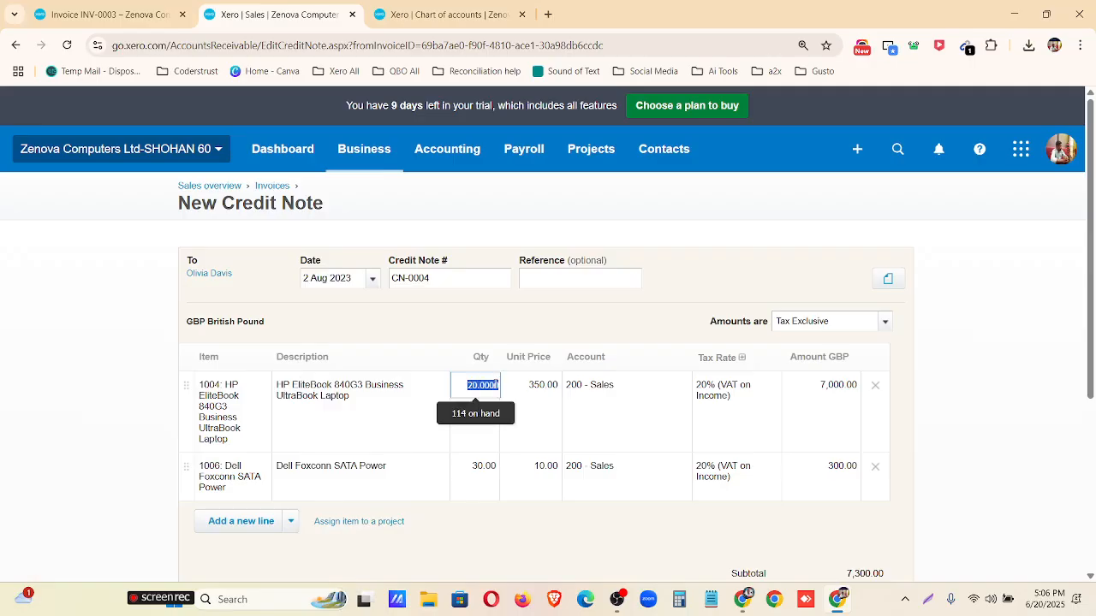
text(4)
click(491, 468)
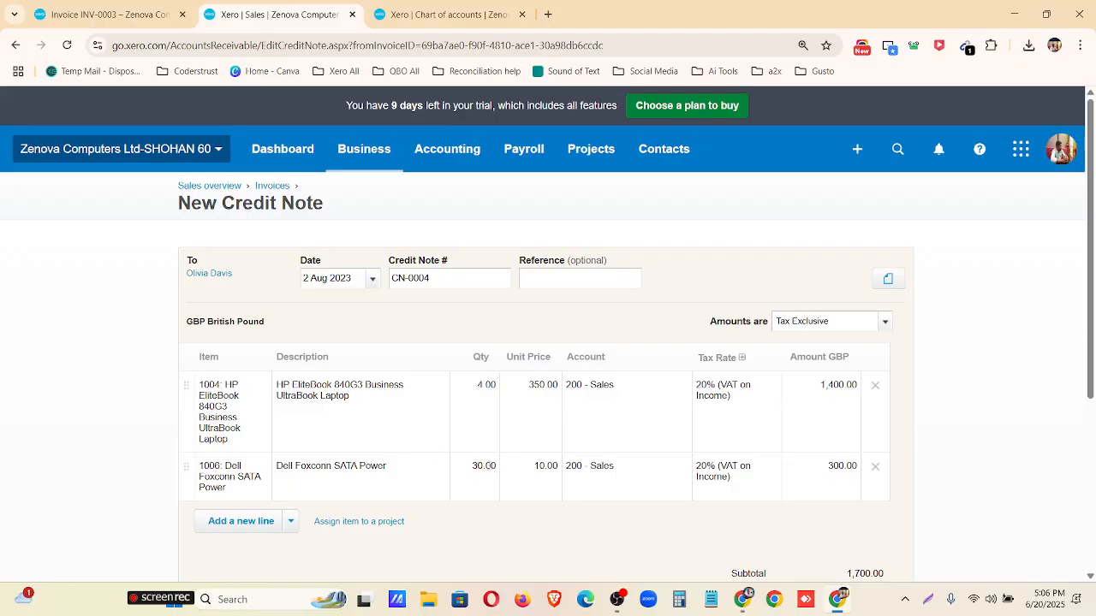
text(3)
click(514, 522)
Check the credit note's lines and totals, save it as a draft and dismiss the notice.
scroll(638, 484, down, 2)
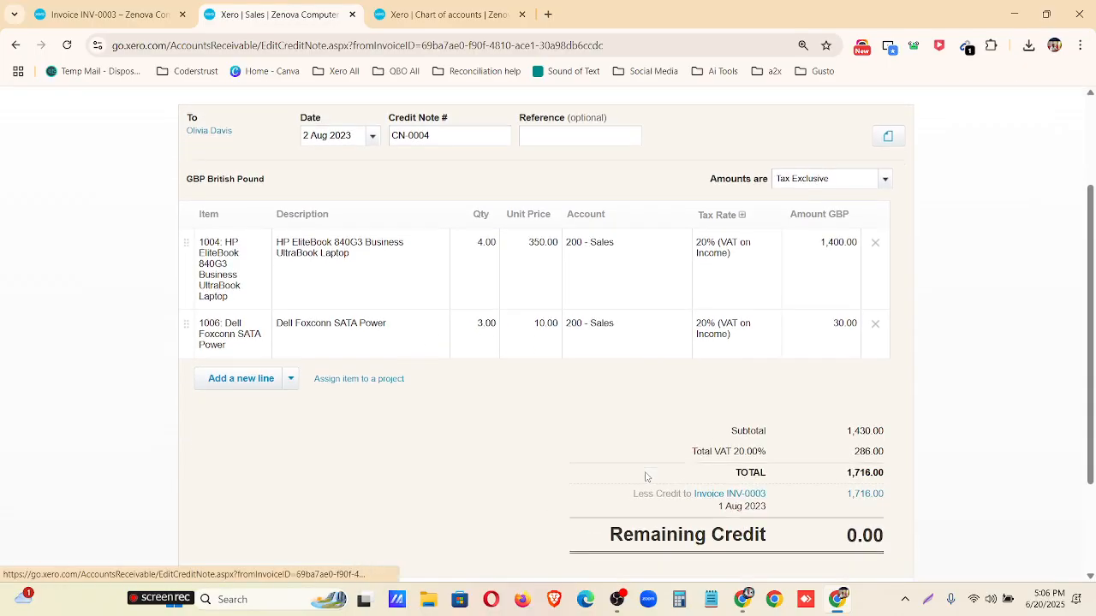
scroll(643, 476, up, 2)
scroll(647, 467, down, 4)
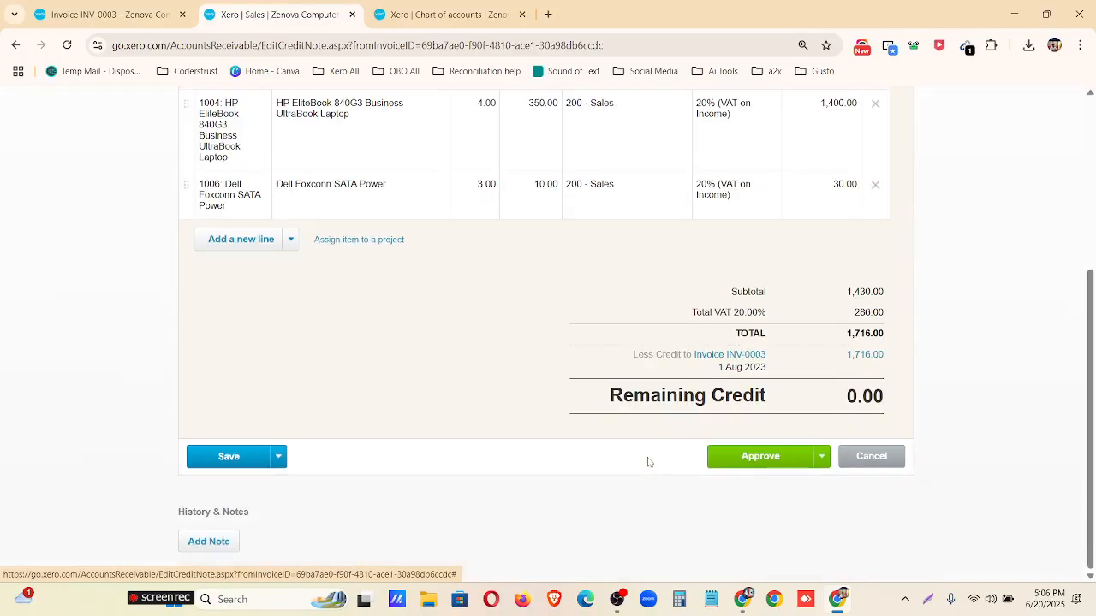
click(203, 455)
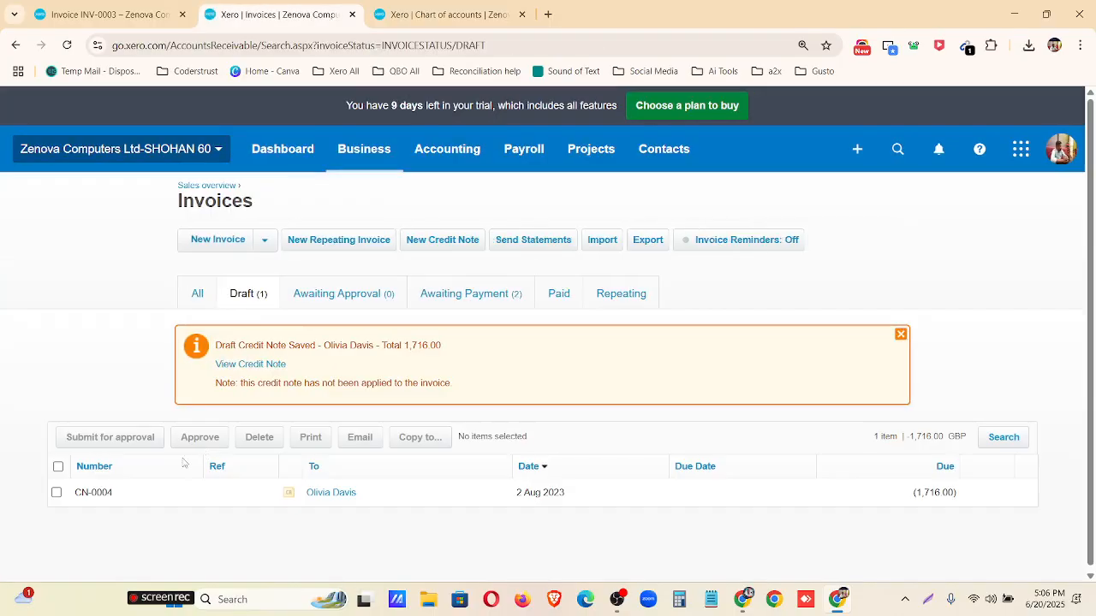
click(900, 334)
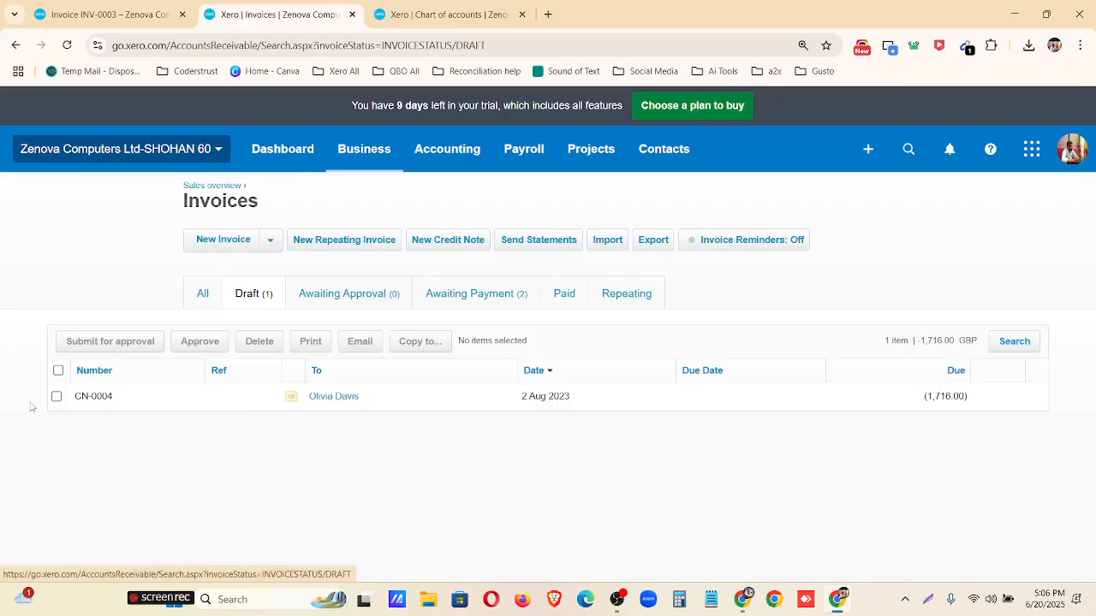
Submit the draft credit note CN-0004 for approval.
click(57, 370)
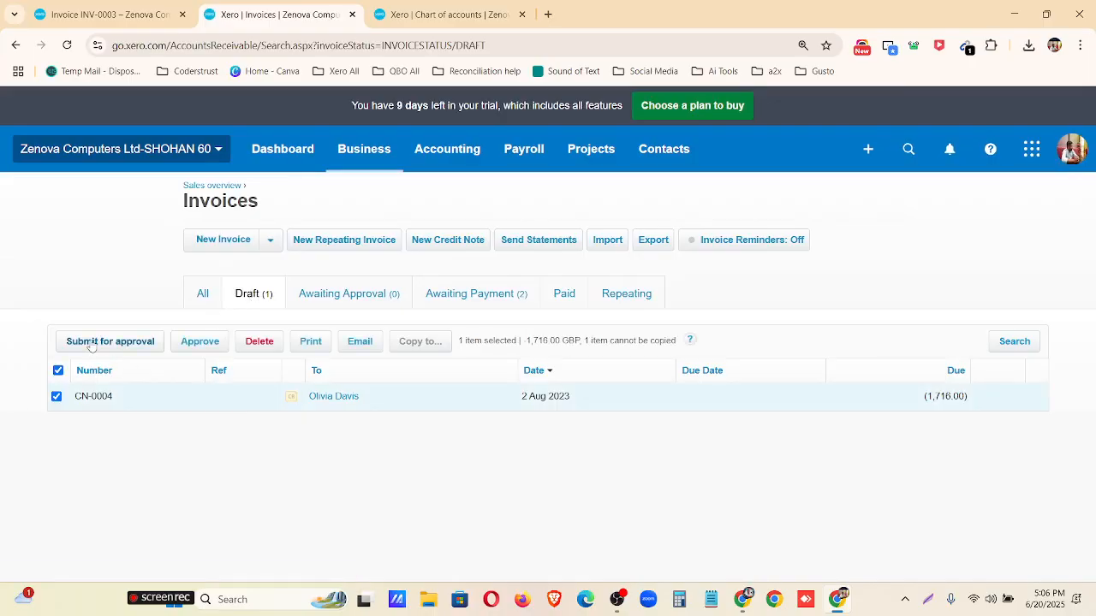
click(92, 343)
click(615, 366)
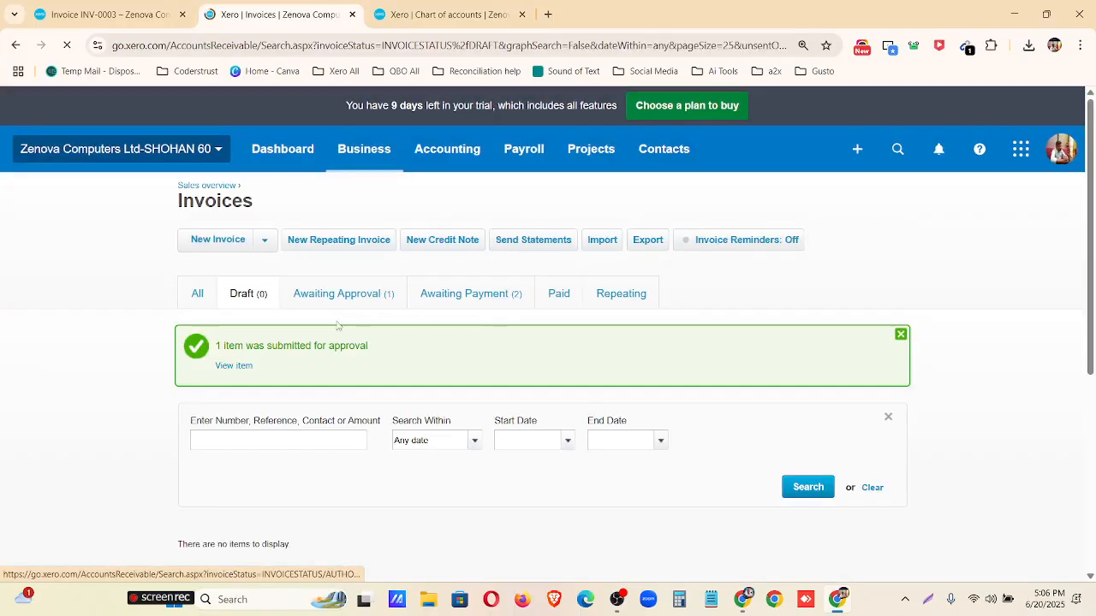
Approve credit note CN-0004 from the items awaiting approval.
click(361, 297)
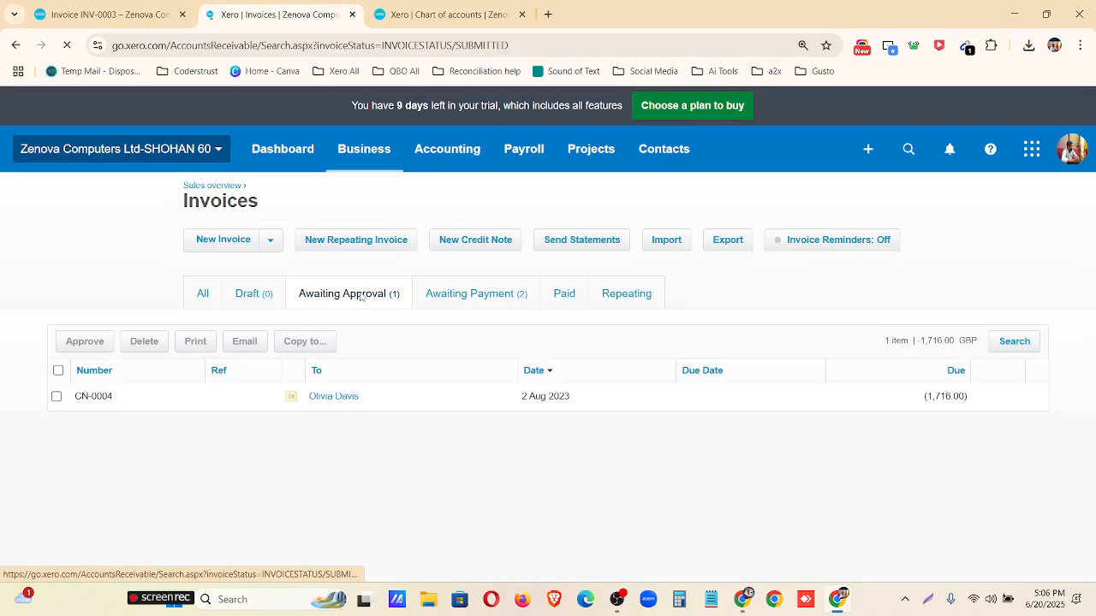
click(58, 371)
click(83, 342)
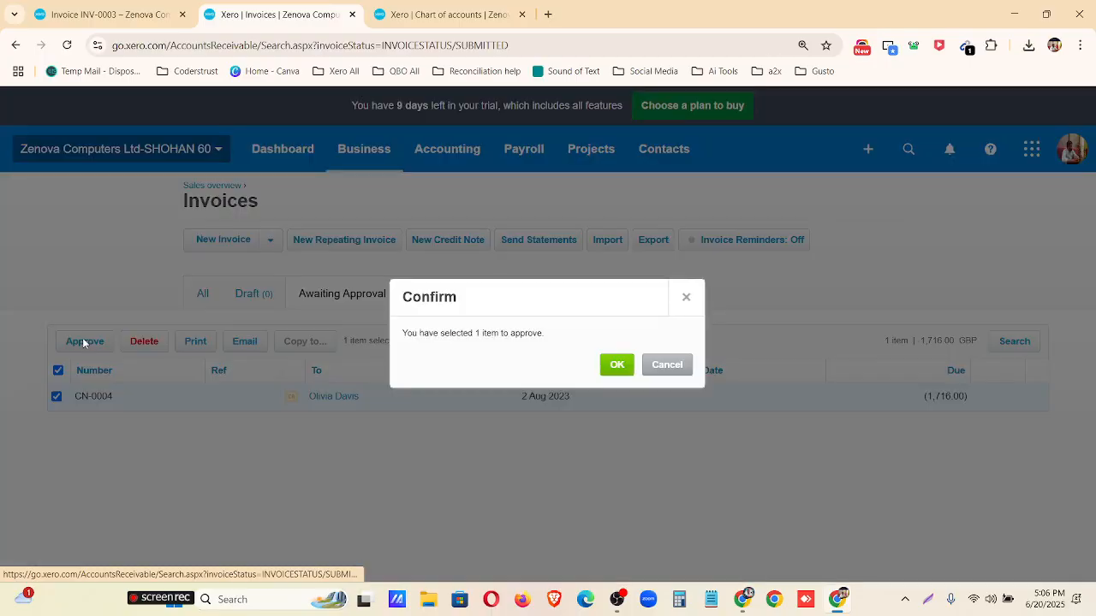
click(614, 363)
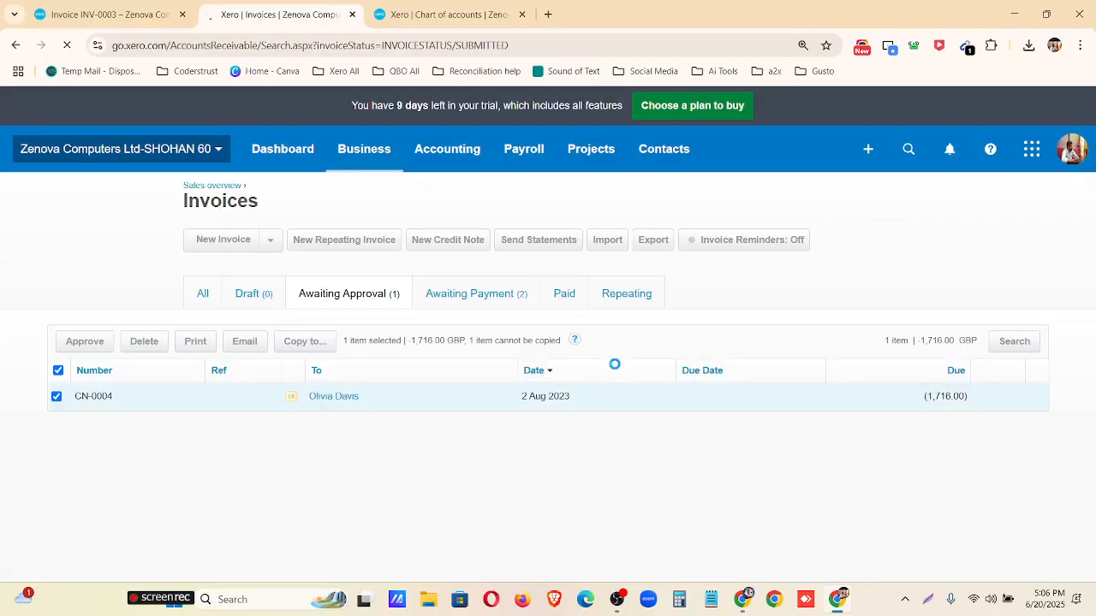
Open invoice INV-0003 from the invoices awaiting payment and examine its totals and available credit.
click(485, 294)
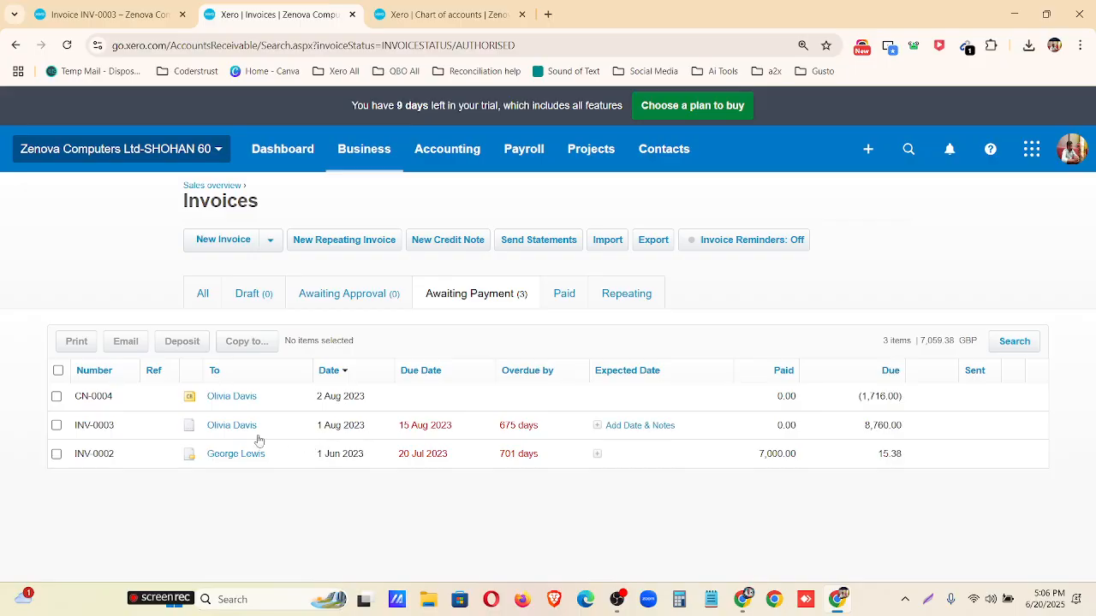
click(478, 431)
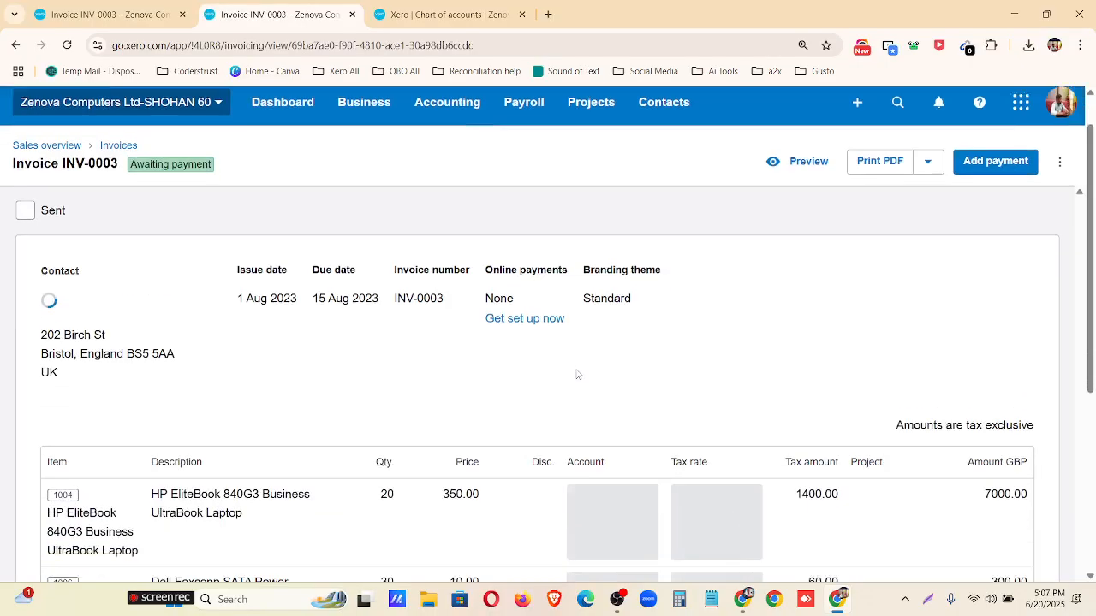
scroll(577, 374, down, 3)
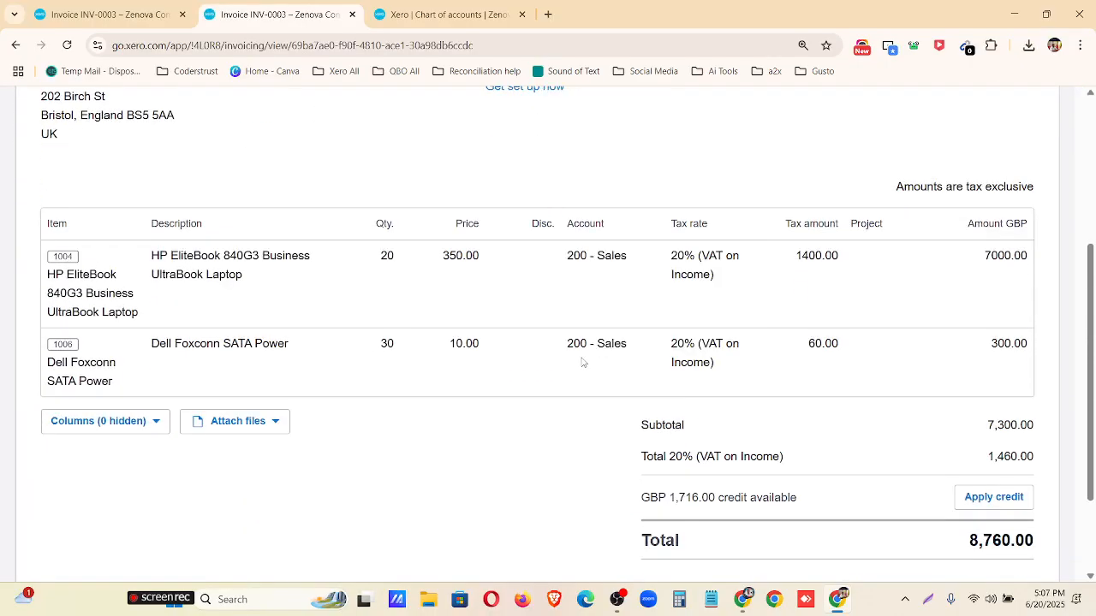
scroll(579, 368, down, 1)
Mark the available credit row, its amount and the apply-credit option with red rectangles on a screen capture, and discard the capture.
click(927, 599)
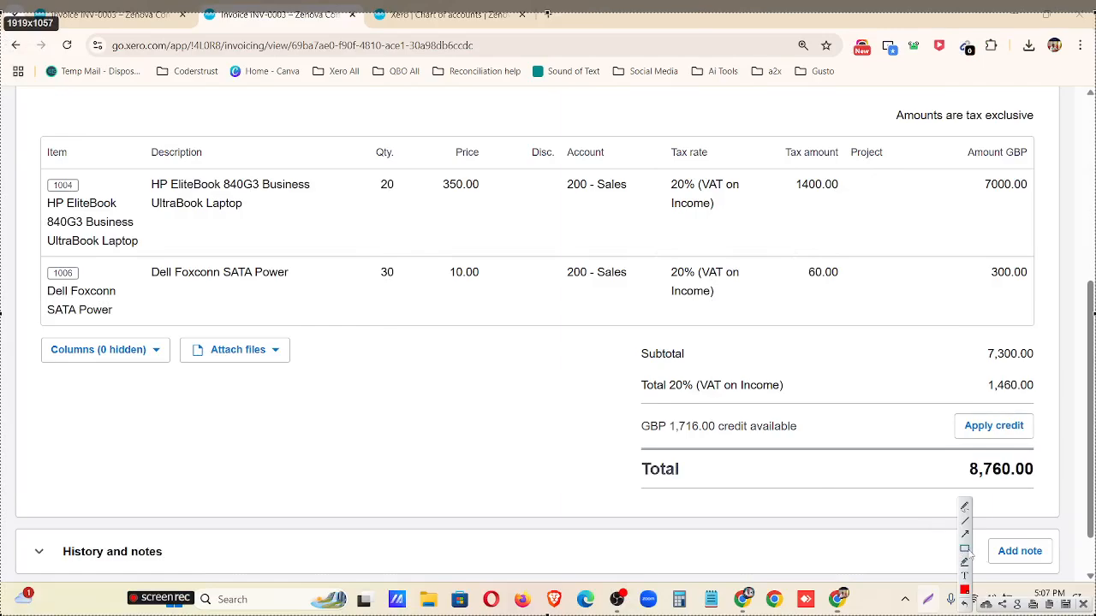
mouse_move(615, 411)
mouse_down()
mouse_move(992, 475)
mouse_move(1054, 455)
mouse_up()
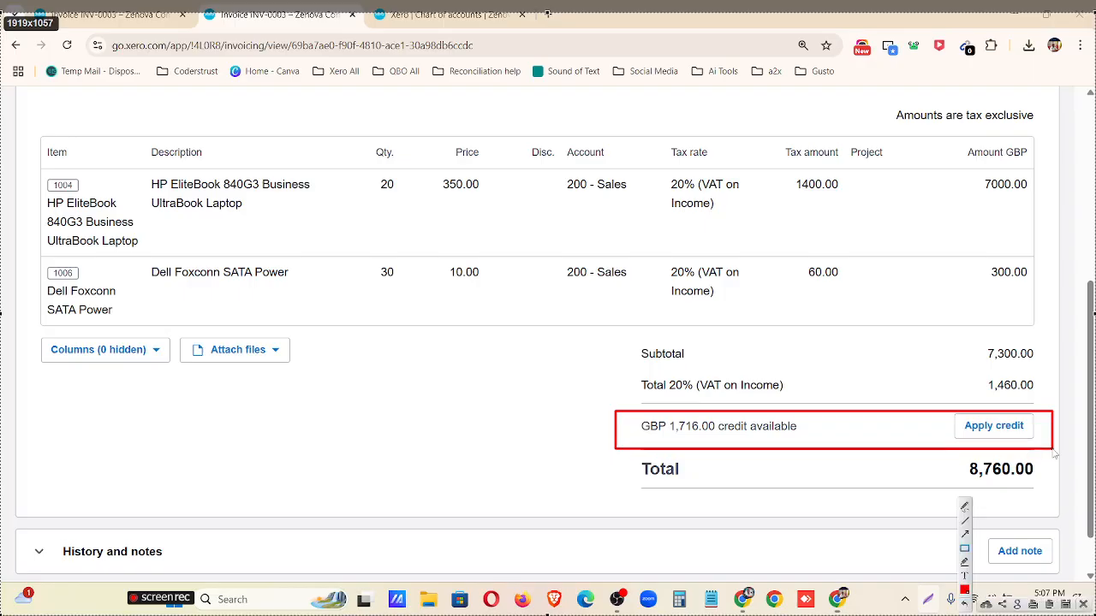
mouse_move(930, 394)
mouse_down()
mouse_move(1058, 466)
mouse_move(1044, 469)
mouse_up()
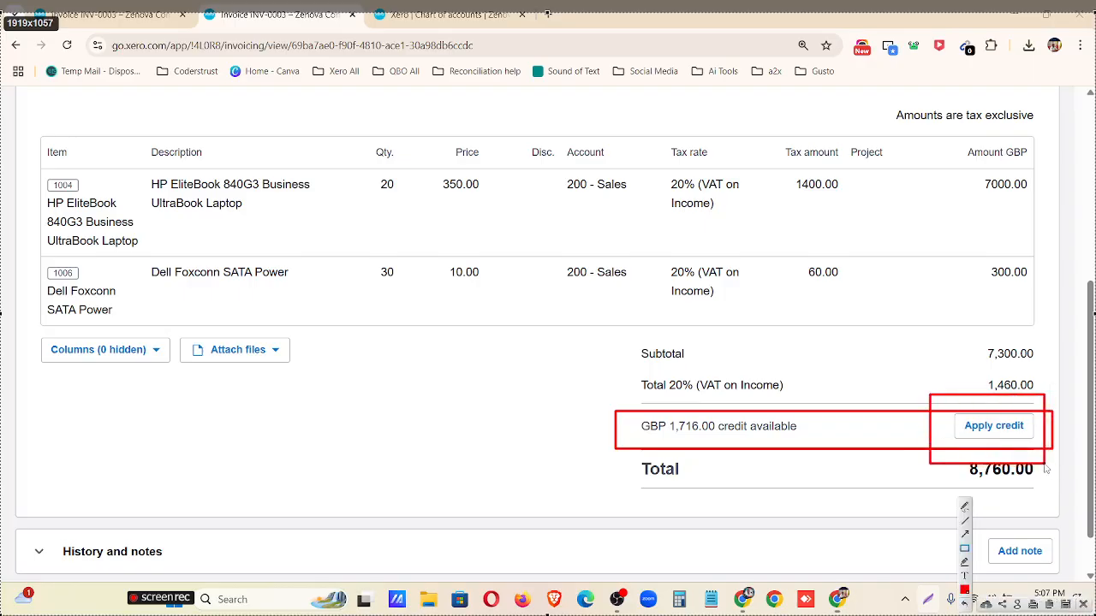
drag(668, 416, 717, 439)
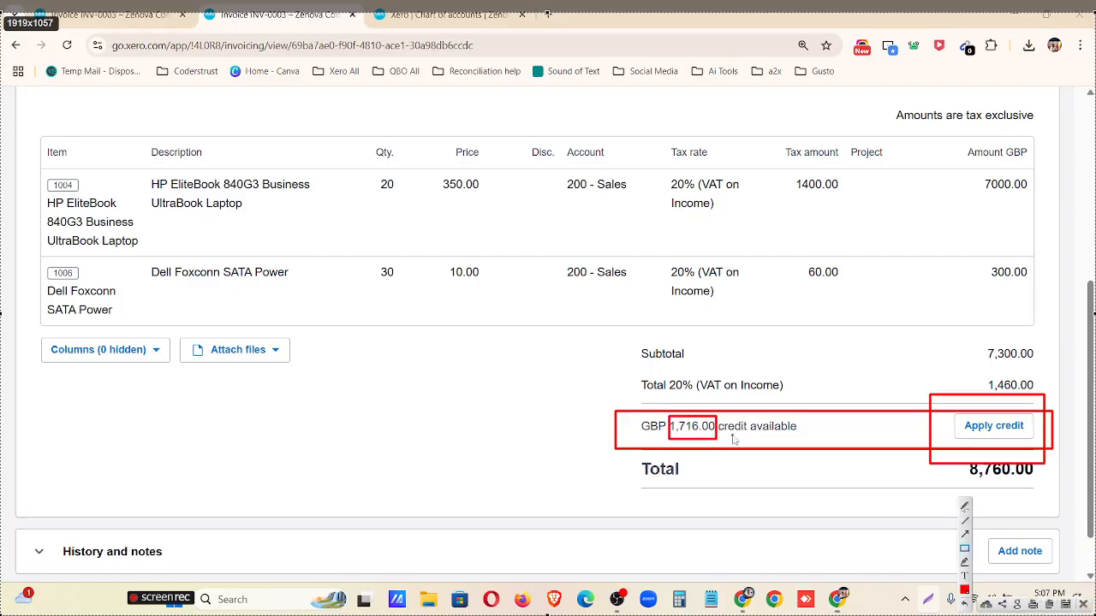
drag(627, 416, 803, 441)
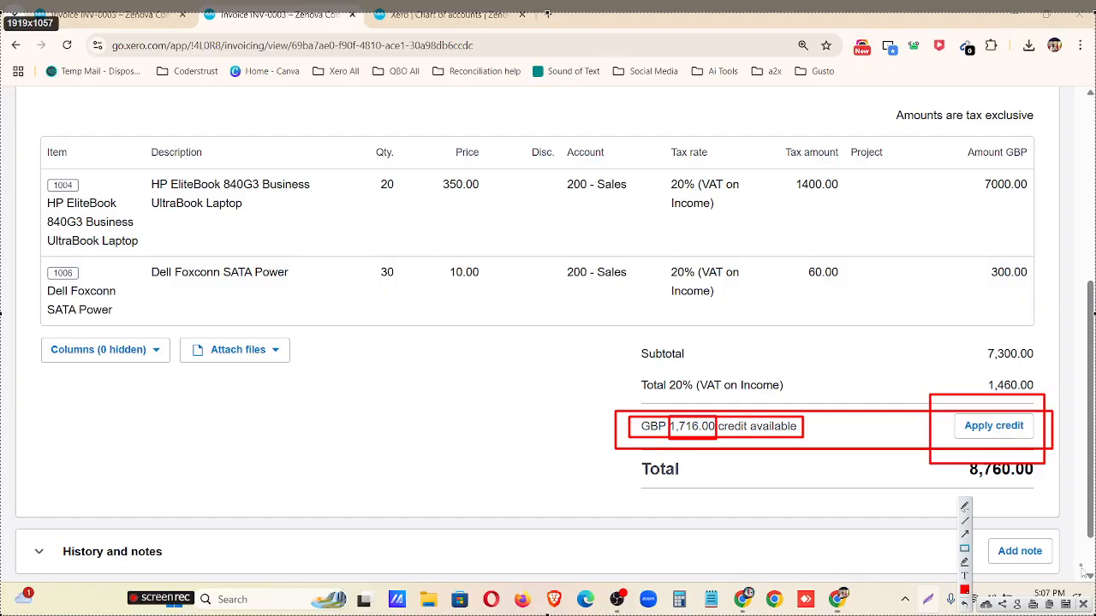
click(1083, 603)
Apply 1000.00 of credit note CN-0004 to invoice INV-0003.
click(1018, 429)
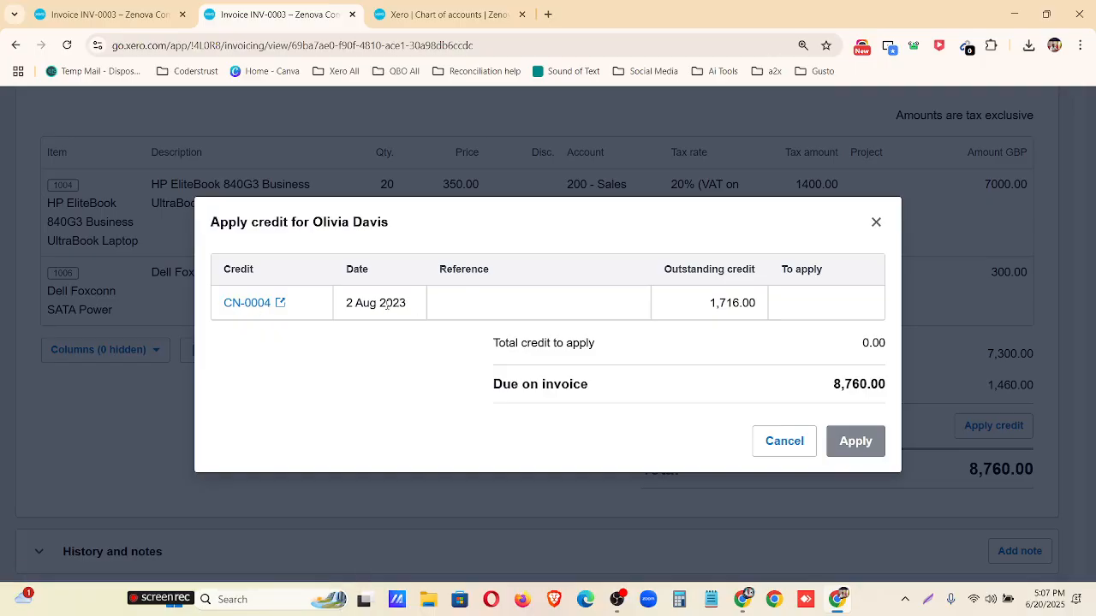
drag(709, 308, 758, 304)
click(798, 302)
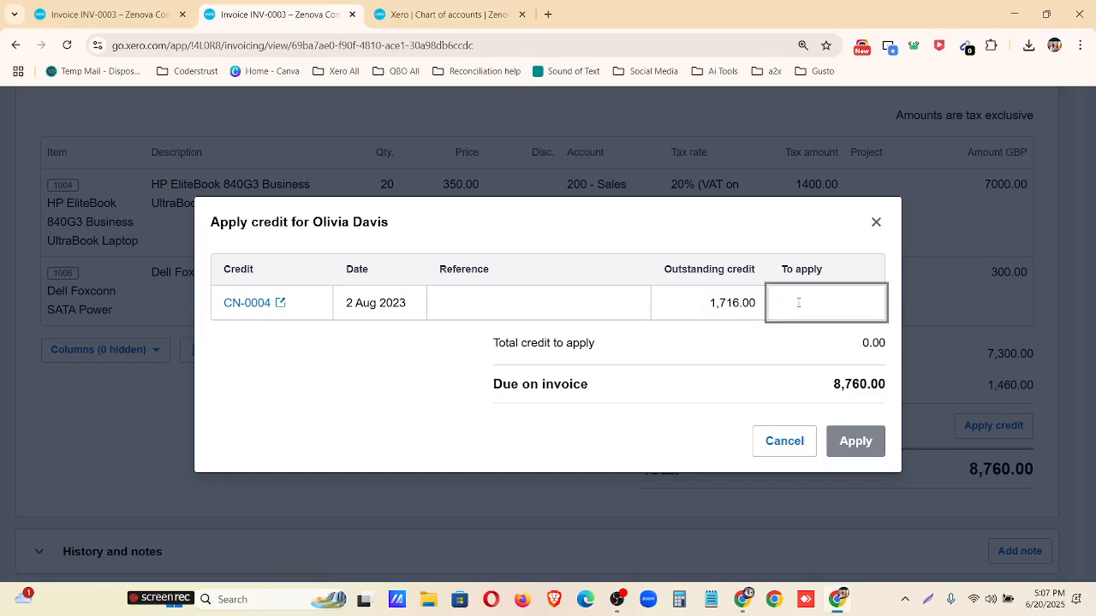
text(1000)
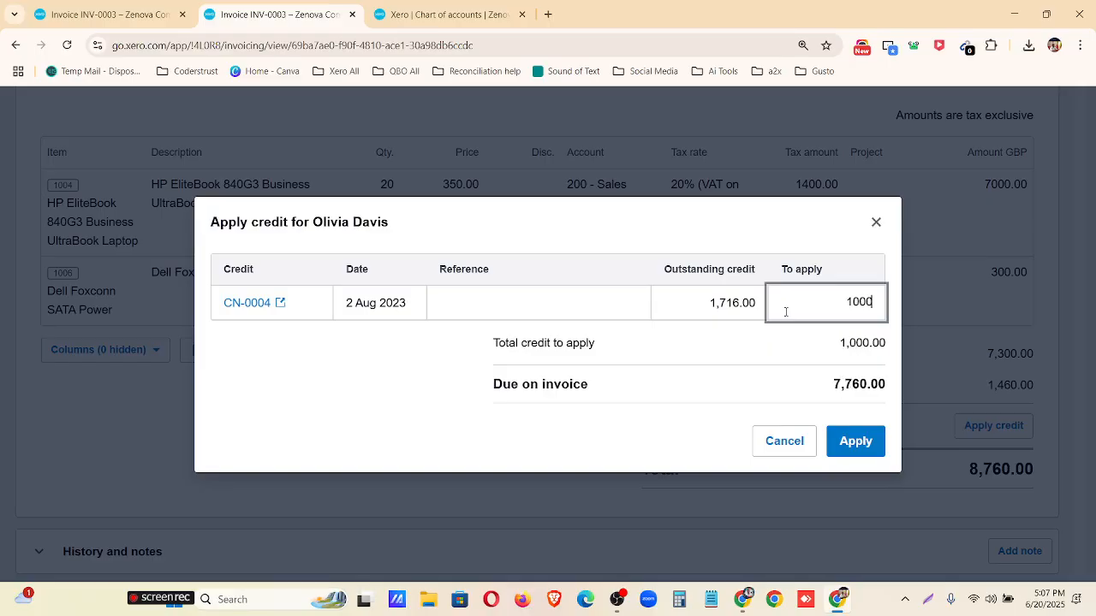
click(748, 345)
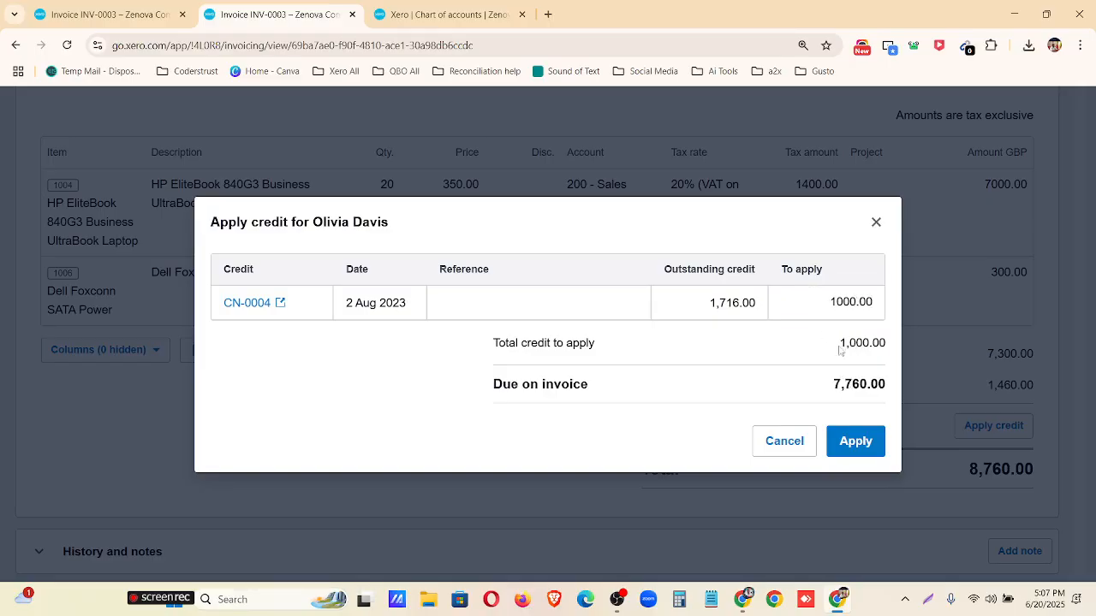
click(854, 445)
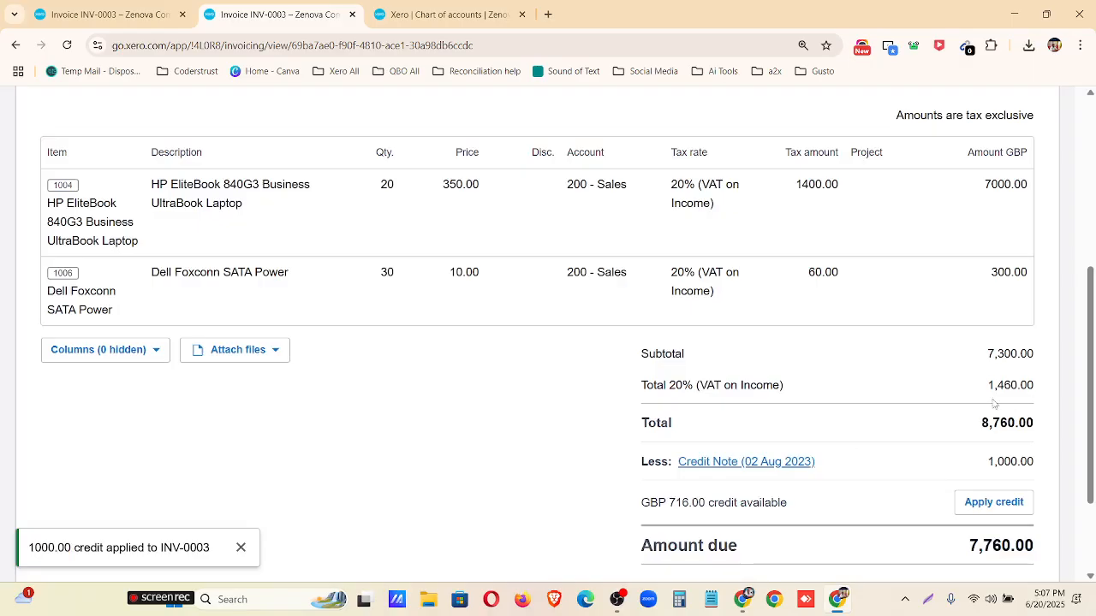
Mark INV-0003's total, credit note deduction and amount due with red rectangles on a screen capture, and point arrows at the remaining credit and its apply option.
scroll(993, 402, down, 1)
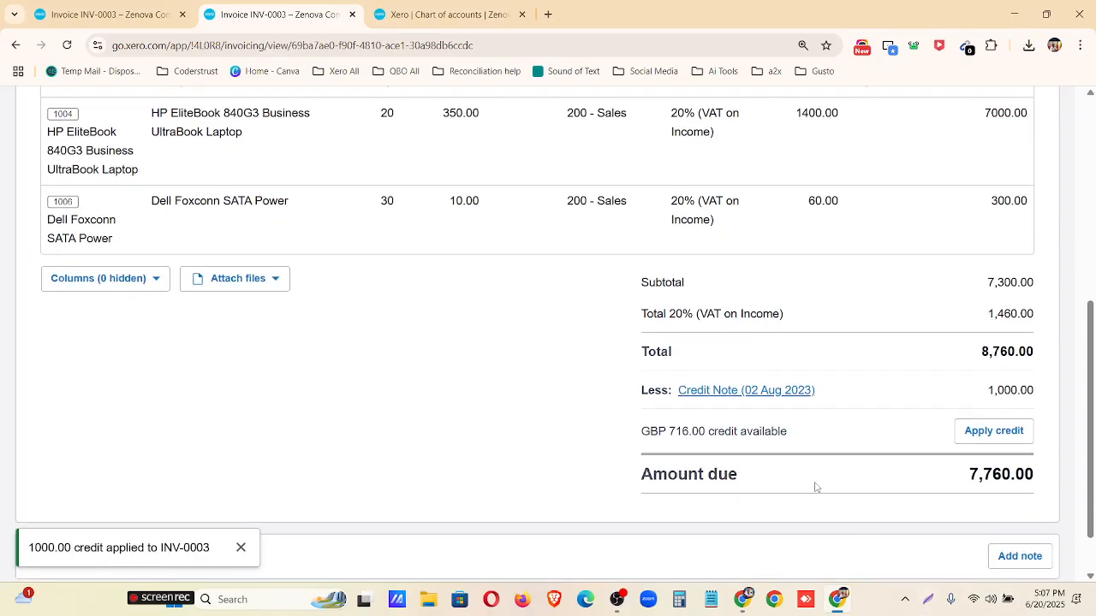
key(ctrl+plus)
scroll(895, 505, down, 2)
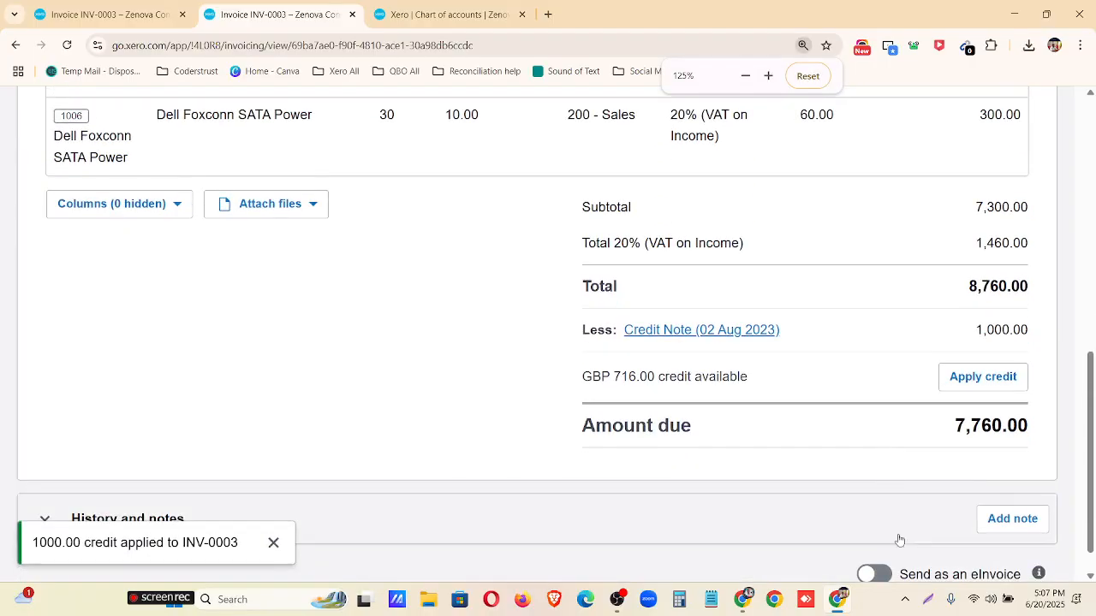
click(931, 599)
drag(2, 2, 1093, 590)
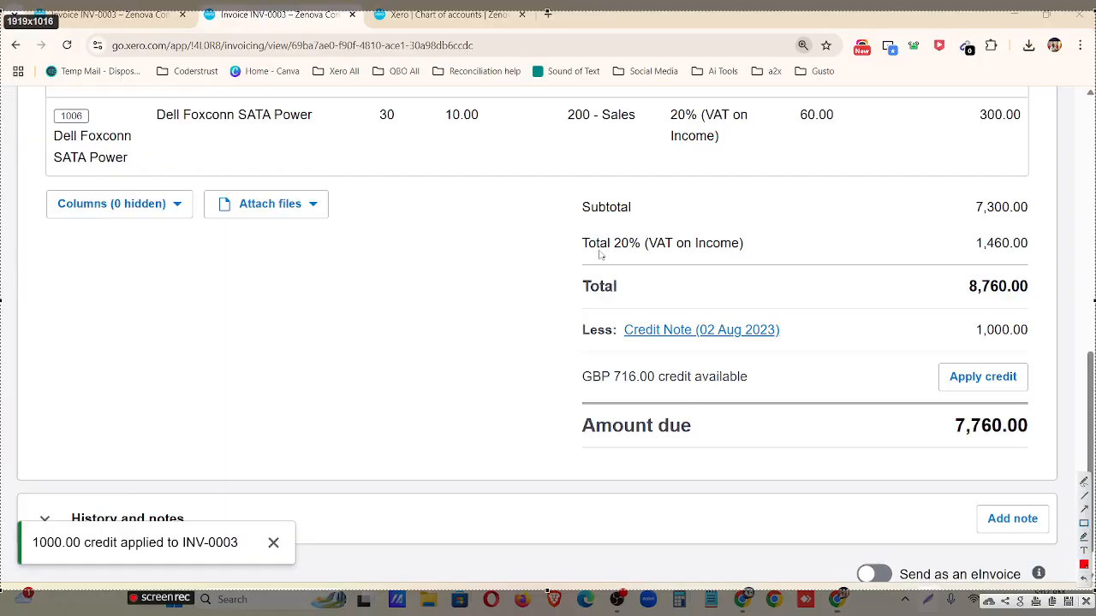
drag(571, 267, 1046, 314)
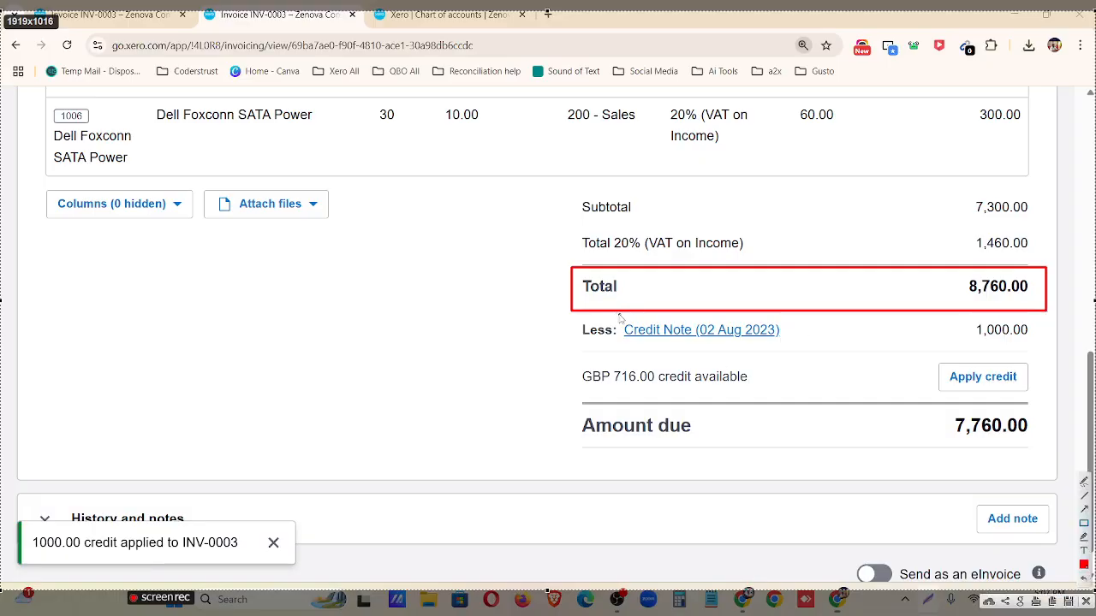
mouse_move(617, 313)
mouse_down()
mouse_move(983, 364)
mouse_move(1046, 352)
mouse_move(1034, 349)
mouse_up()
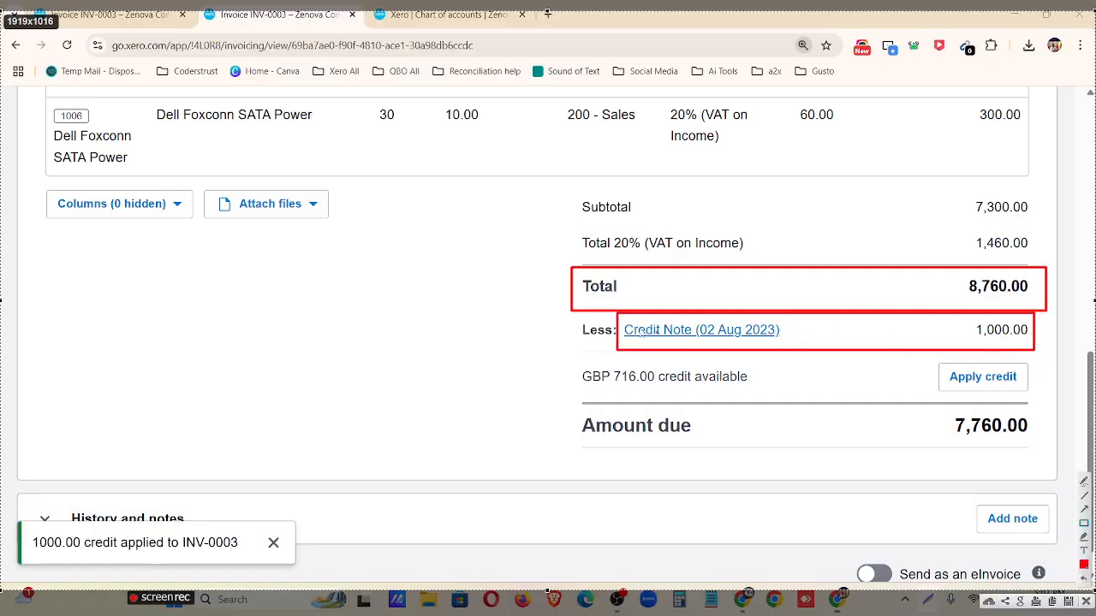
drag(572, 315, 614, 345)
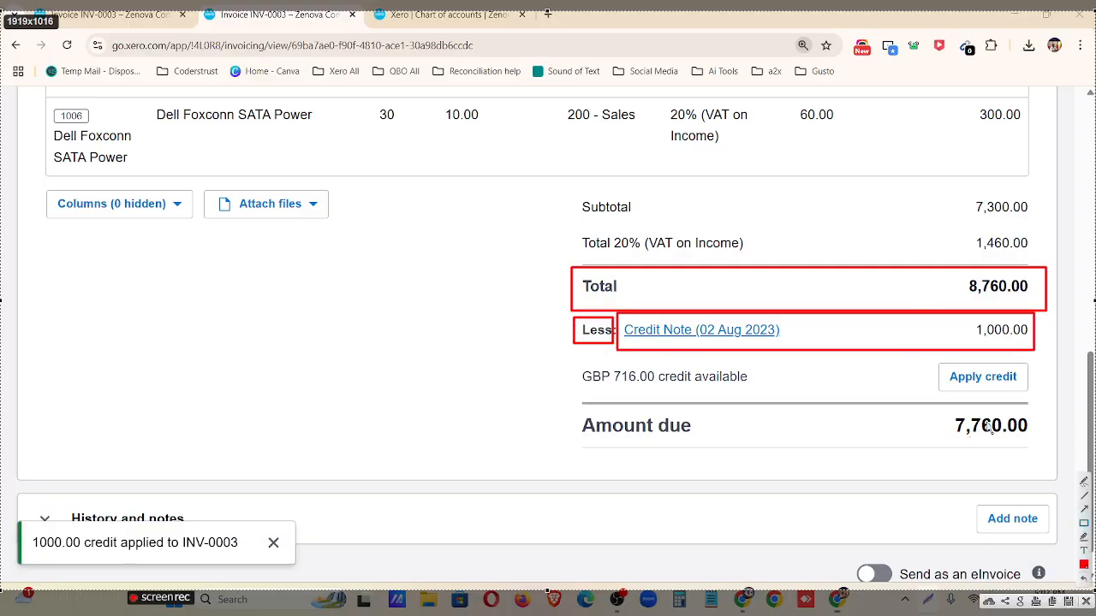
drag(924, 402, 1062, 455)
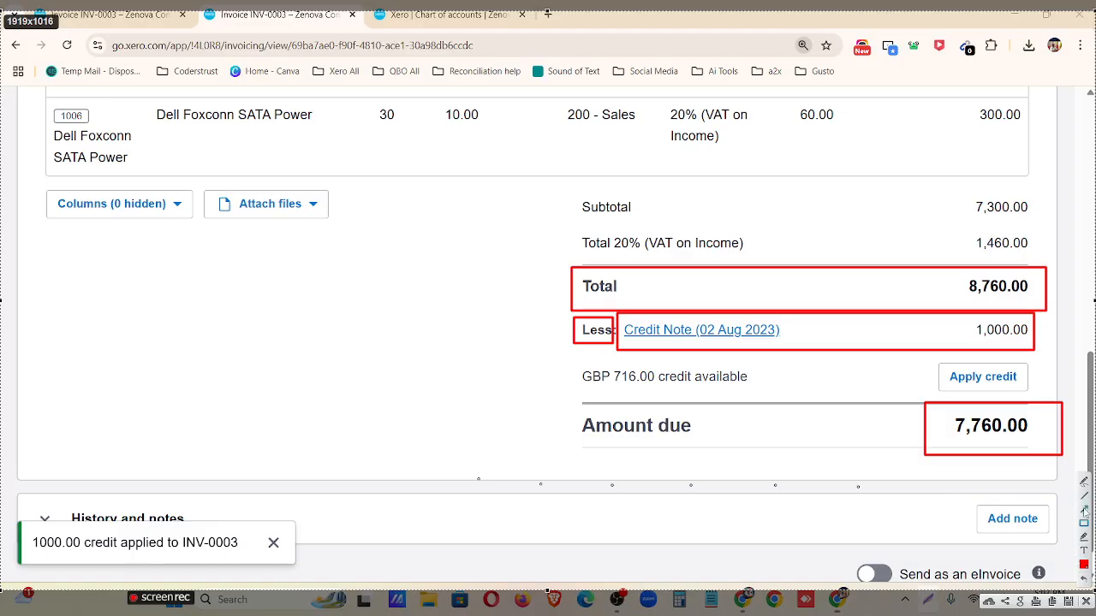
drag(118, 401, 580, 378)
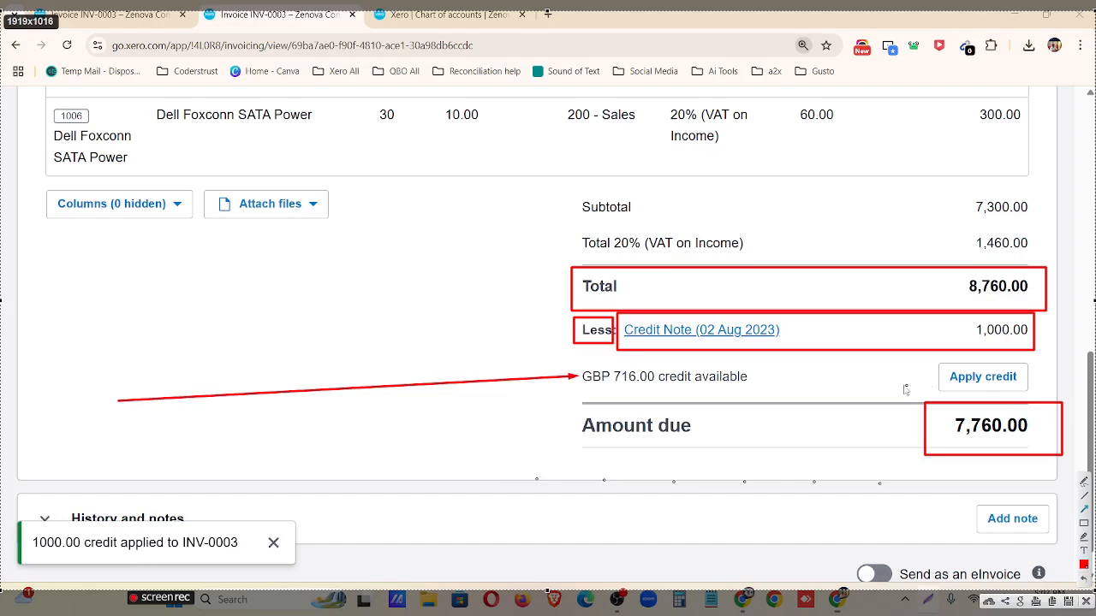
drag(824, 395, 929, 382)
Record a payment of 7760.00 on invoice INV-0003, dated 11 Aug 2023, into account 641 Monzo– Checking.
scroll(892, 385, up, 7)
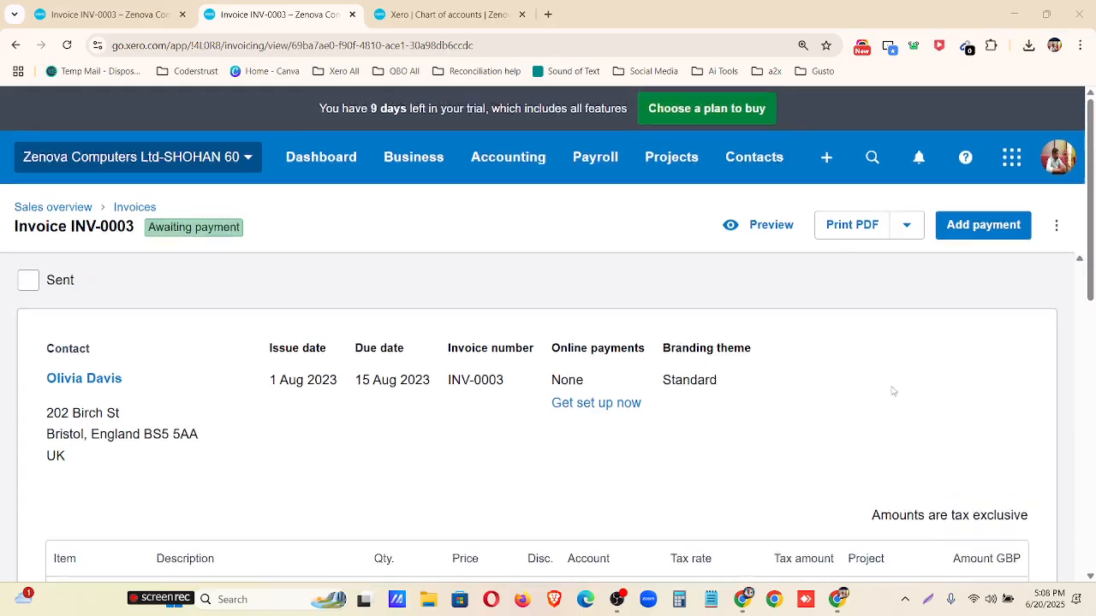
click(982, 228)
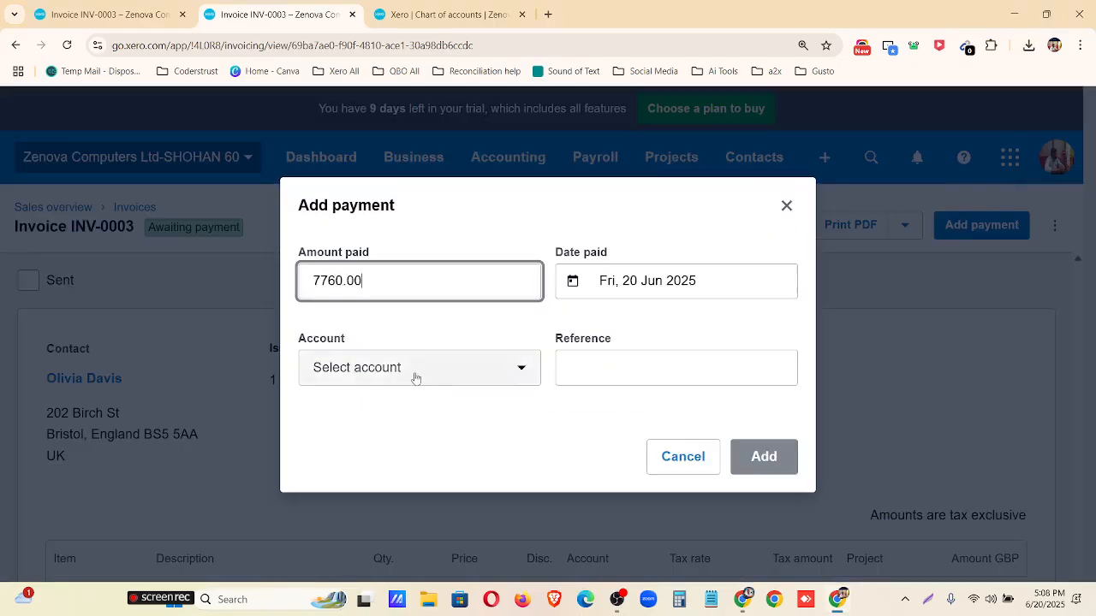
click(612, 280)
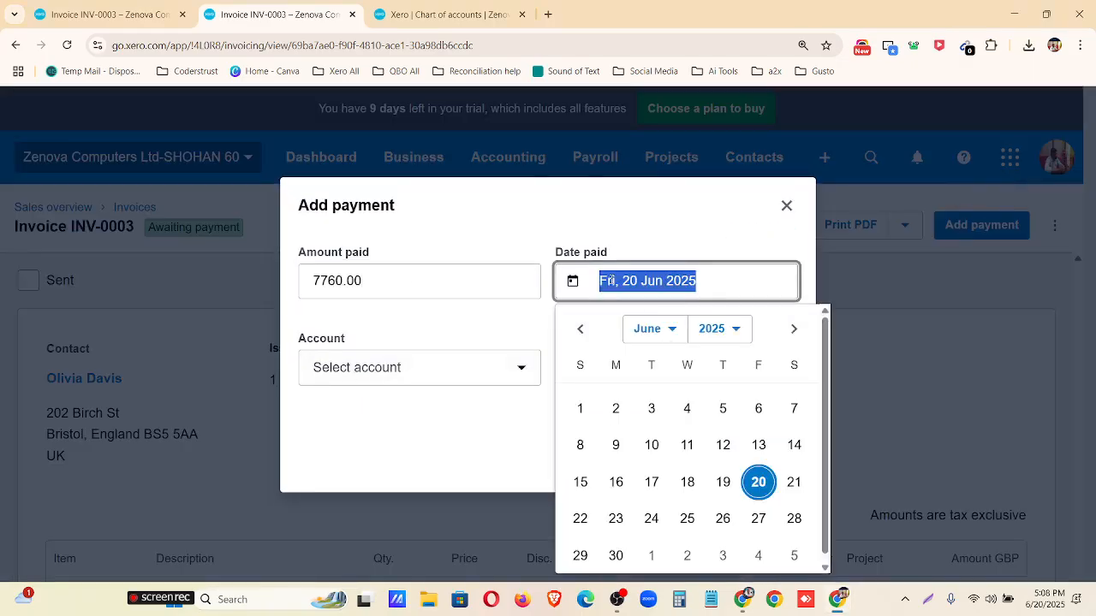
click(666, 331)
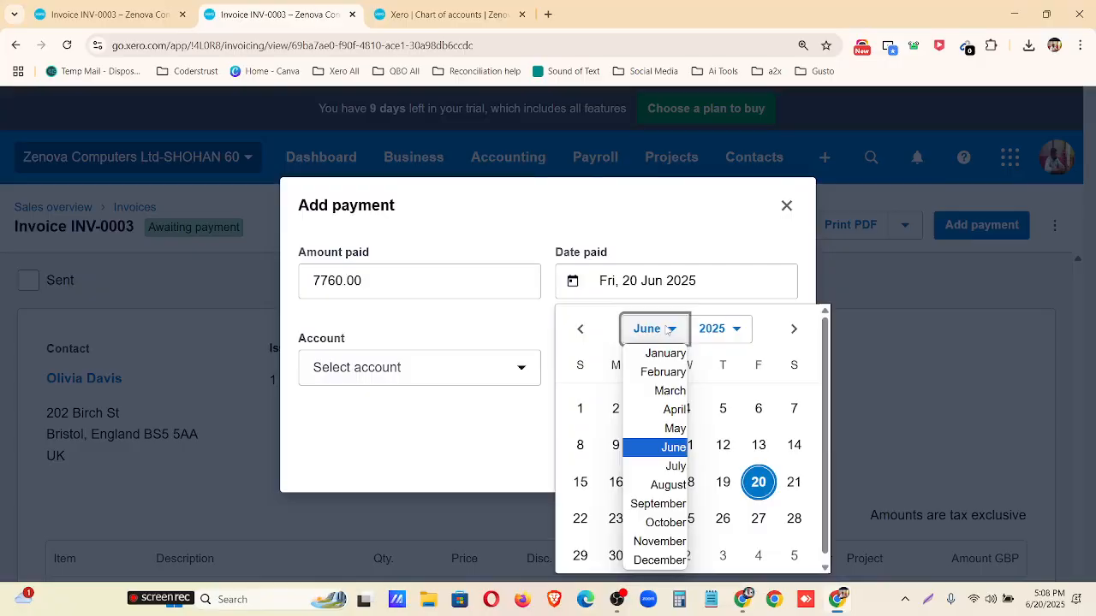
click(668, 485)
click(721, 330)
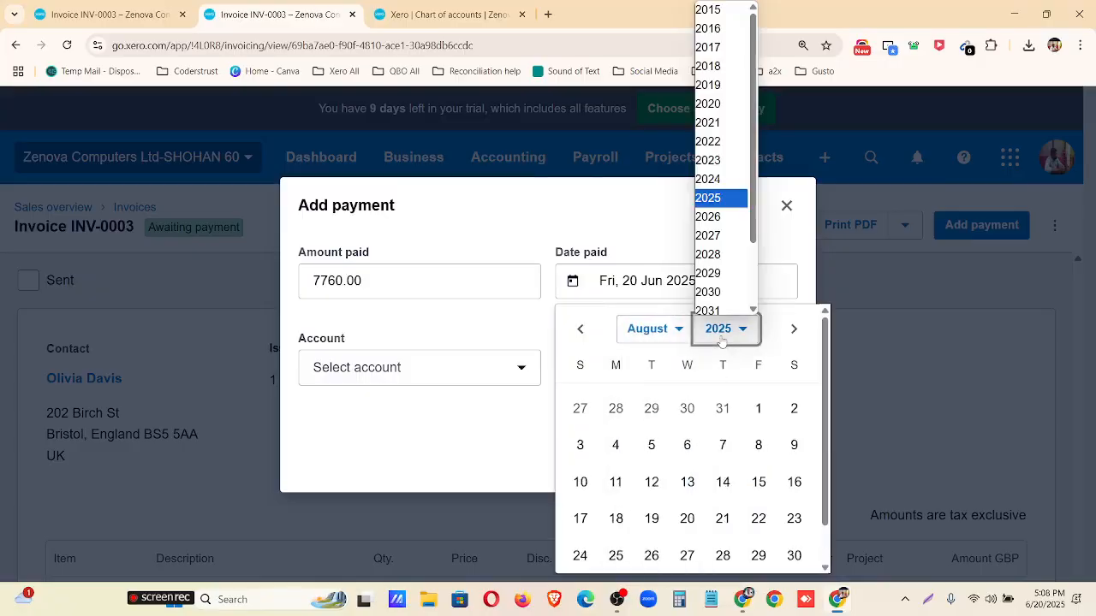
click(715, 155)
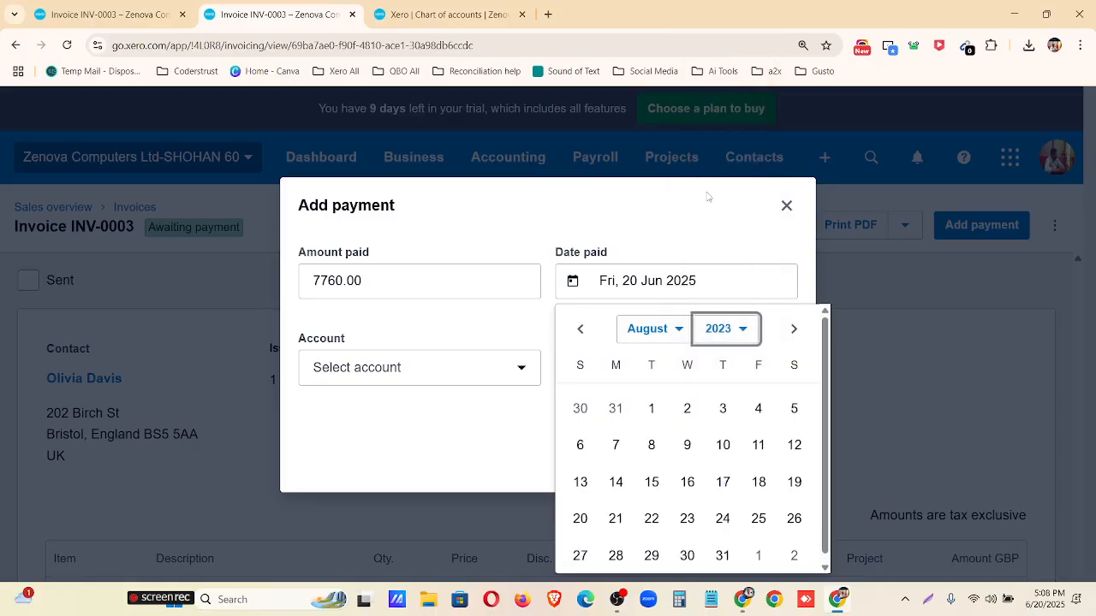
click(758, 445)
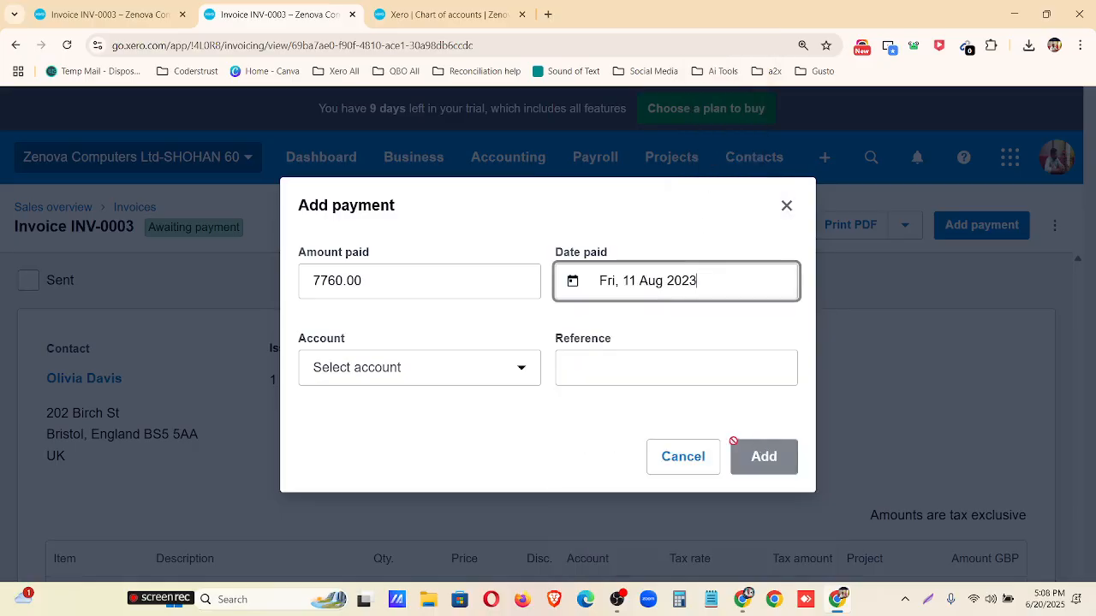
click(435, 367)
click(418, 247)
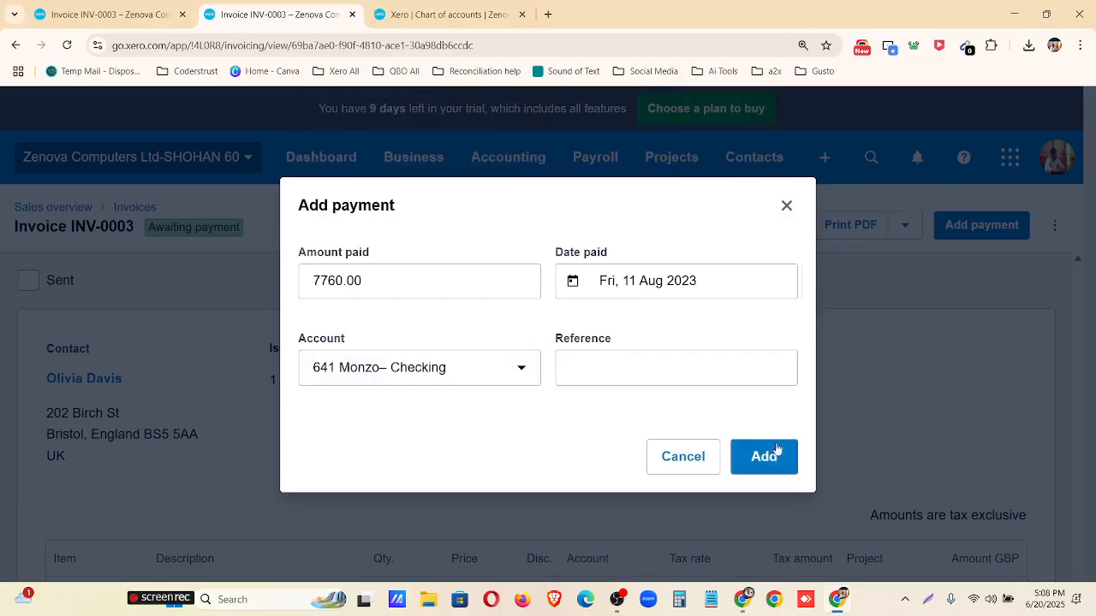
click(766, 447)
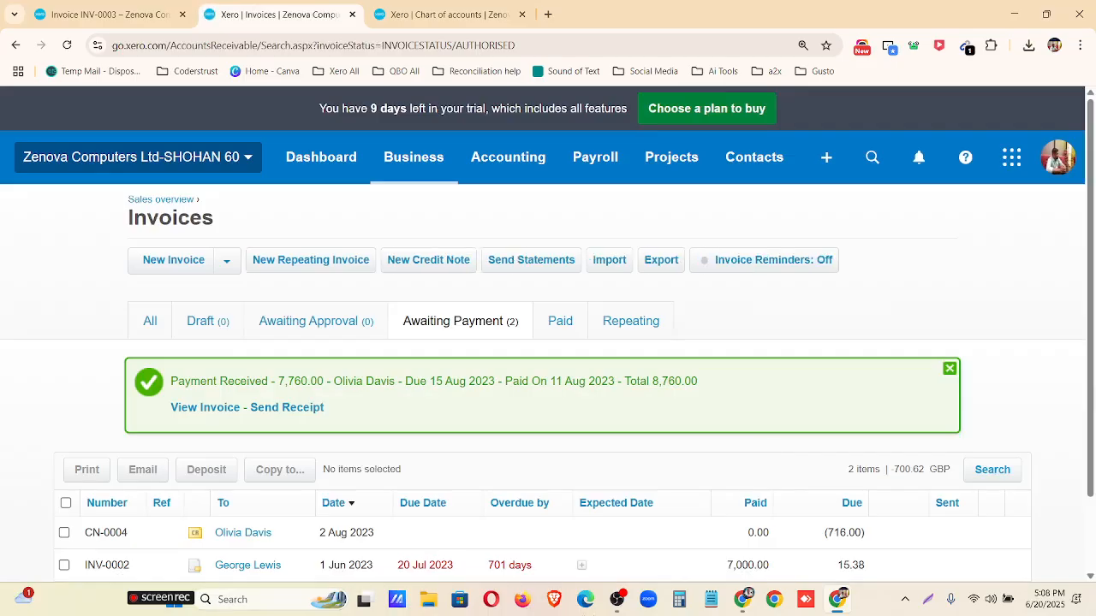
View all invoices and start a new repeating invoice from the sales overview.
scroll(401, 406, down, 1)
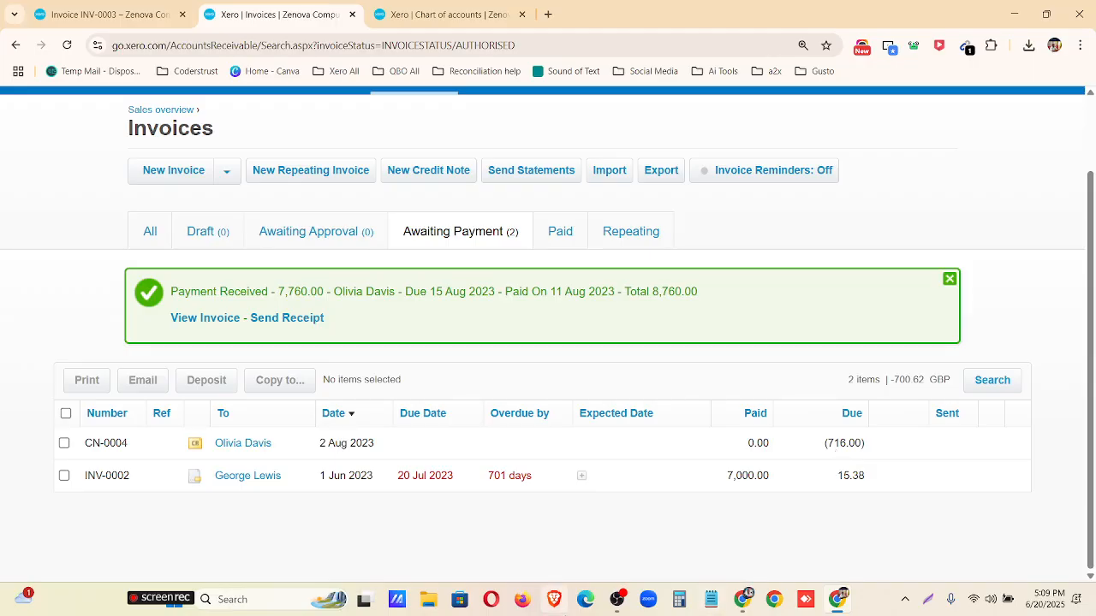
click(151, 238)
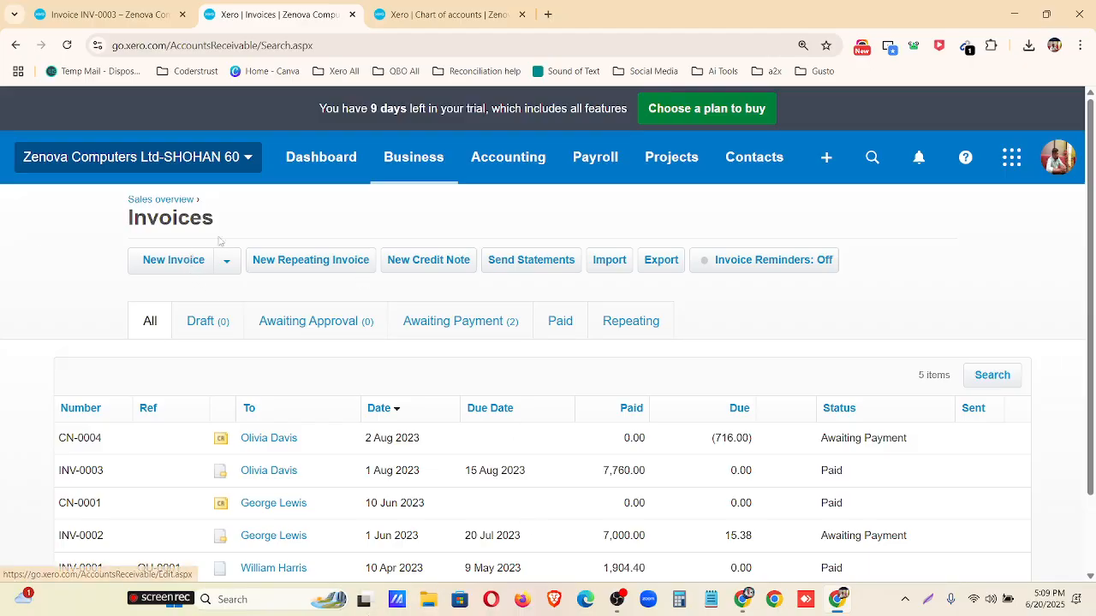
click(157, 200)
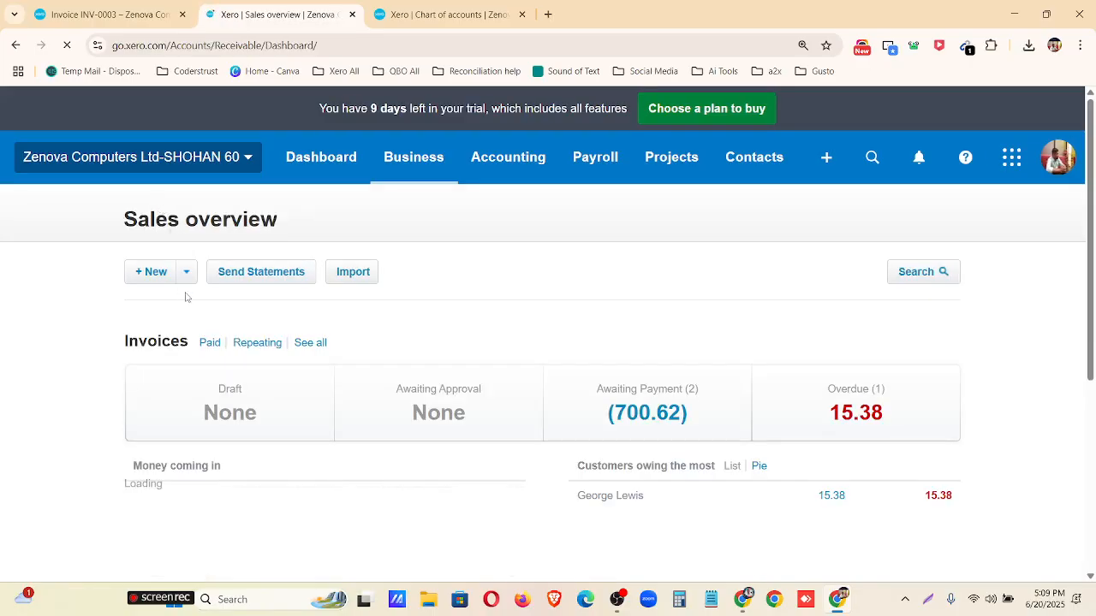
click(185, 275)
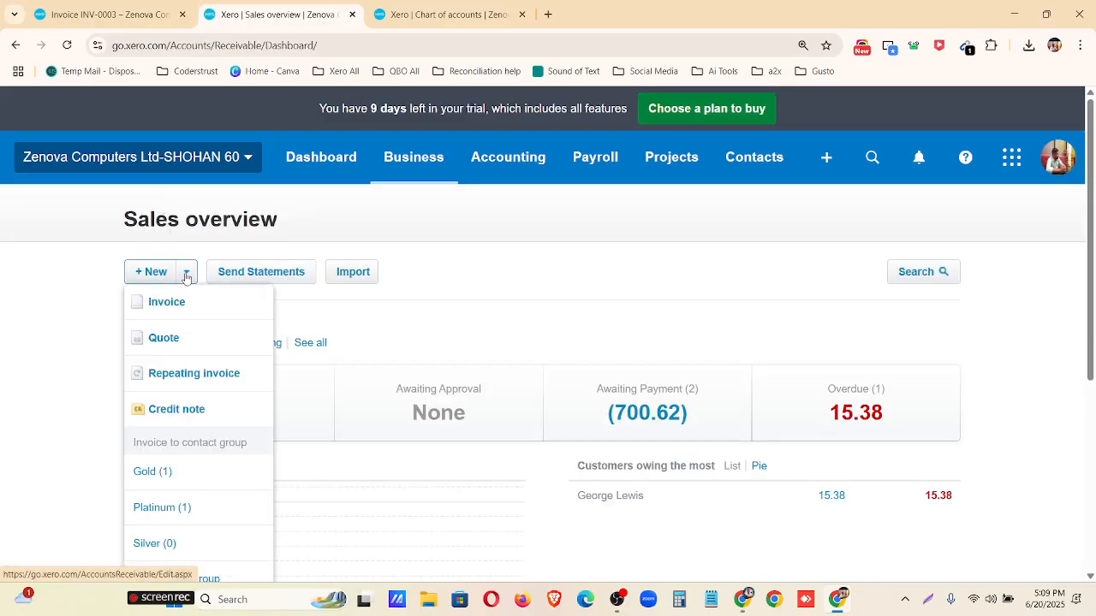
click(181, 385)
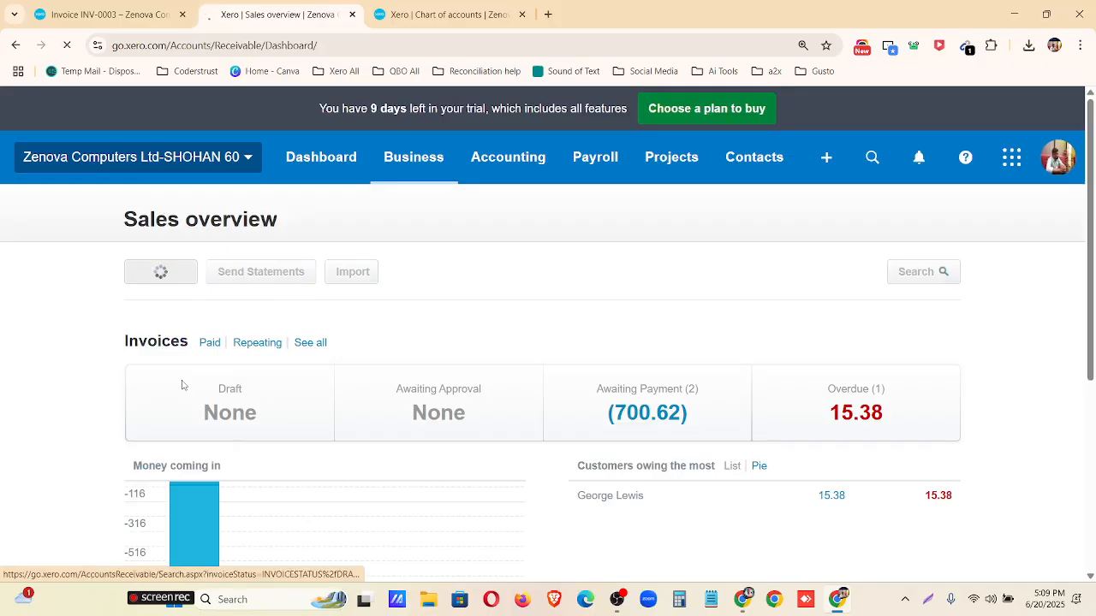
Switch to the Customer Invoice spreadsheet, check the repeating invoice sheet's details and schedule note, and return to Xero.
click(744, 599)
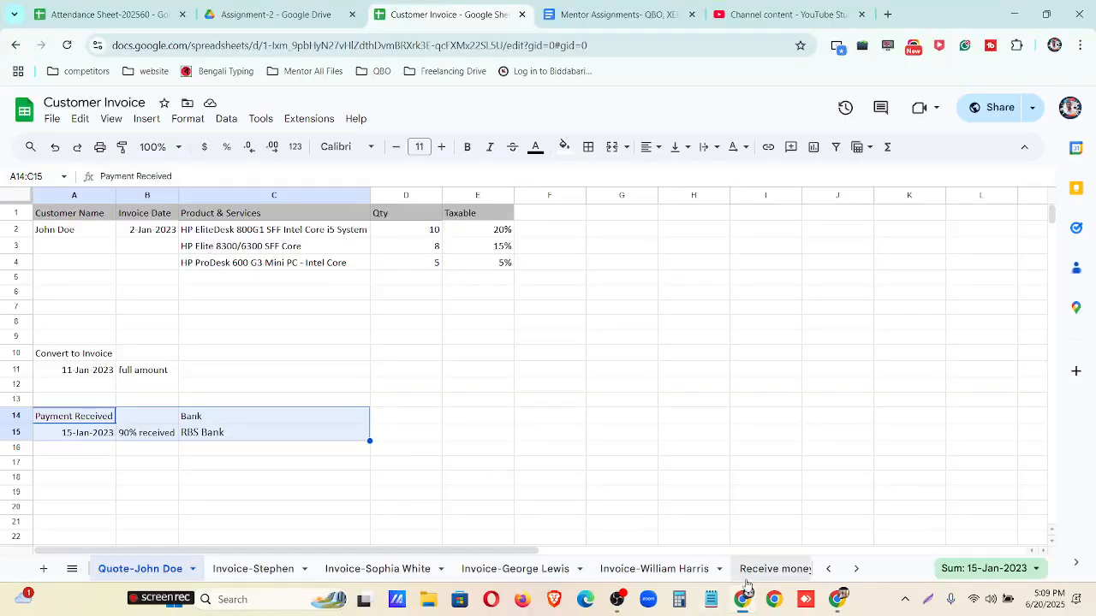
click(773, 570)
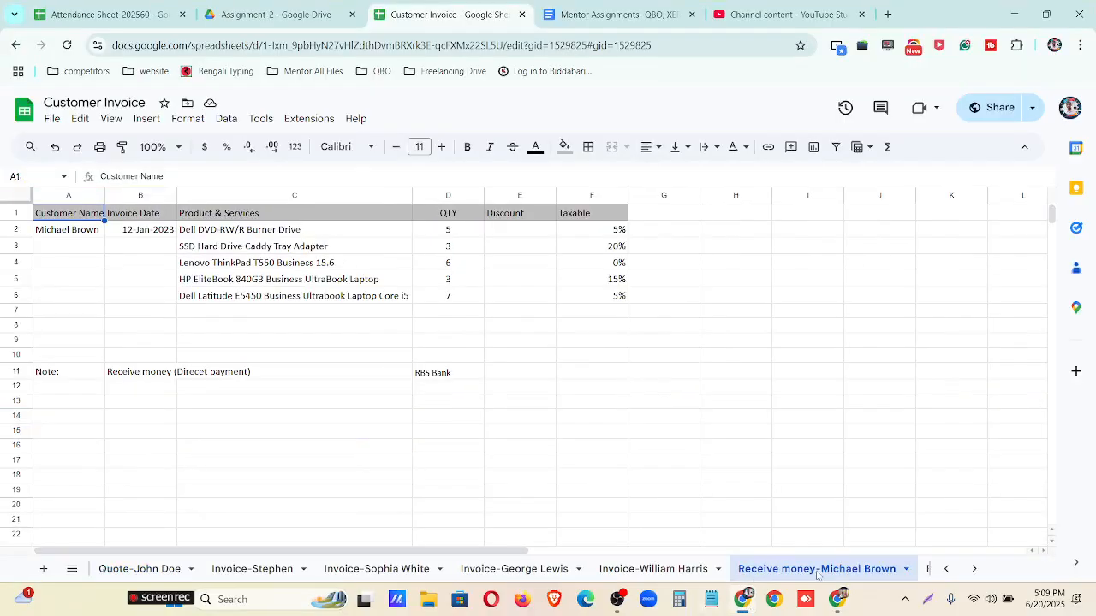
click(973, 571)
click(839, 571)
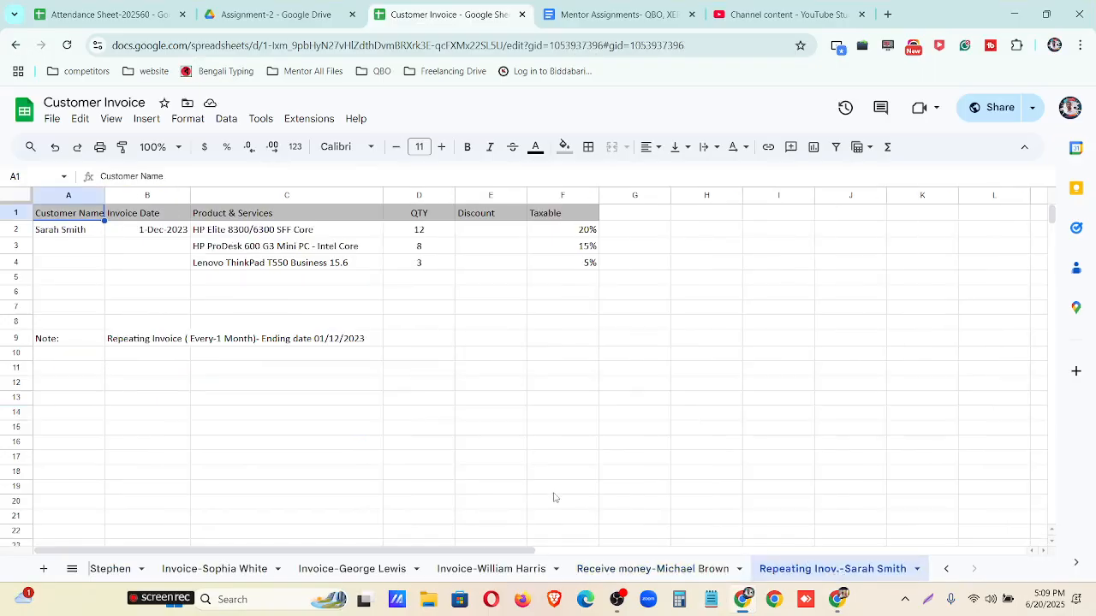
drag(139, 345, 295, 346)
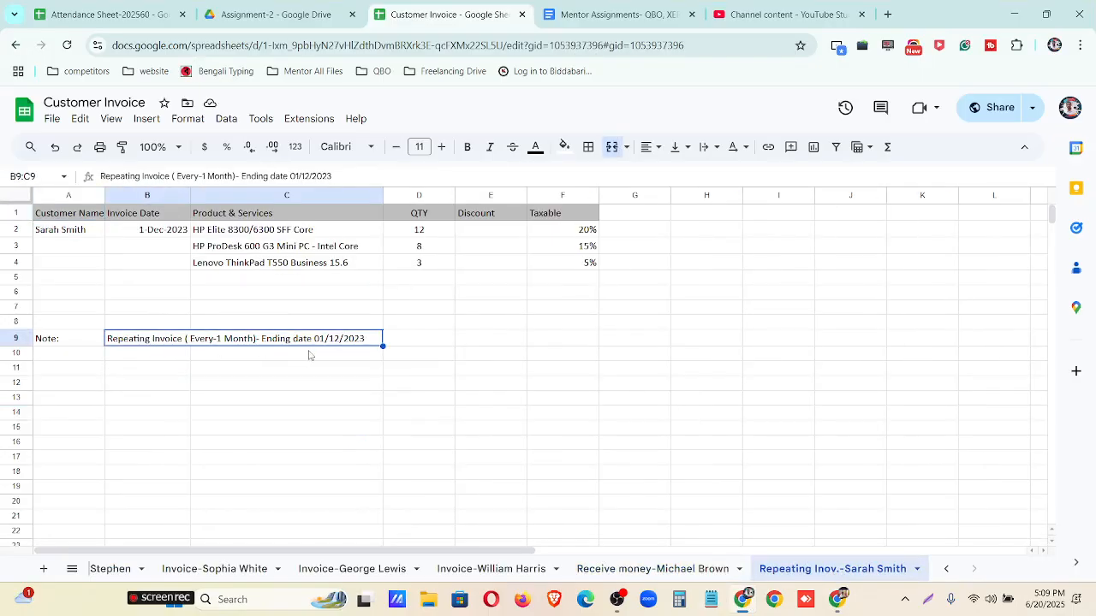
click(1014, 10)
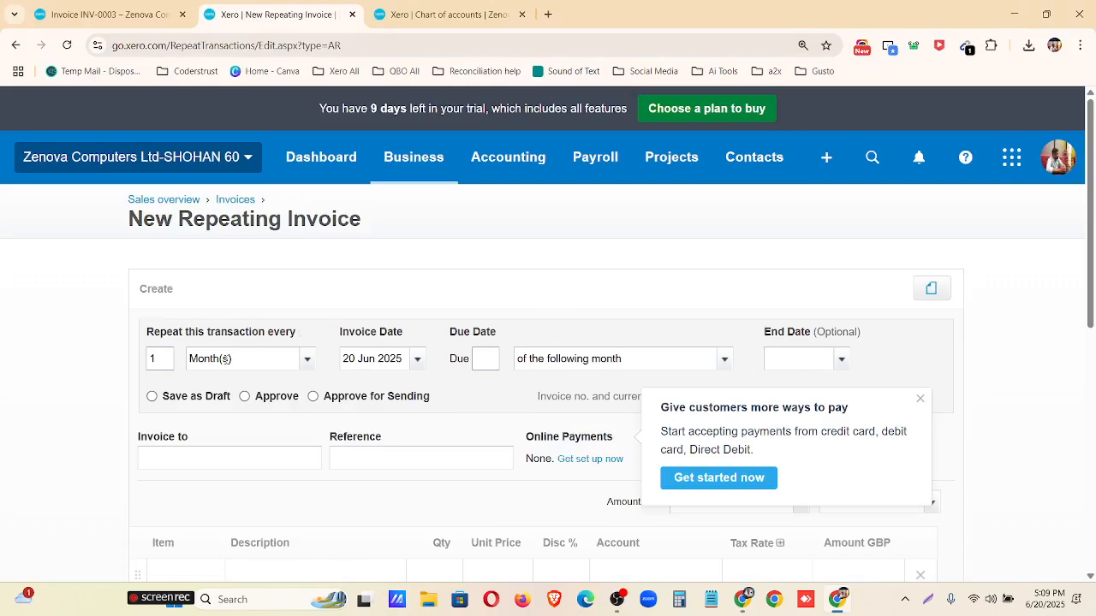
Dismiss the online payments suggestion and set the repeating invoice to recur every 1 Month(s).
click(920, 398)
key(ctrl+plus)
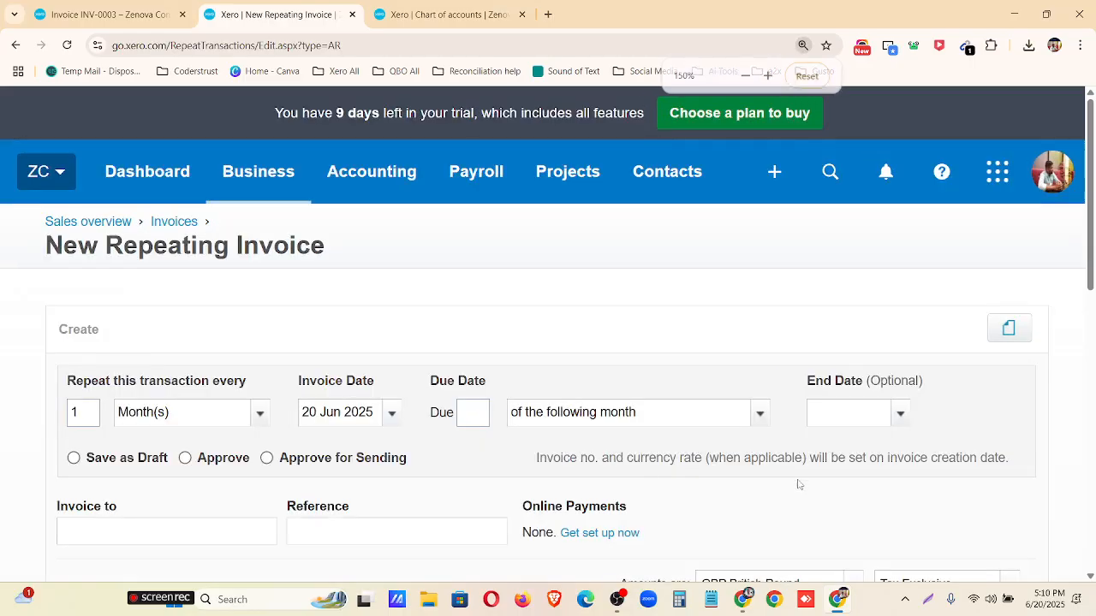
scroll(469, 392, down, 1)
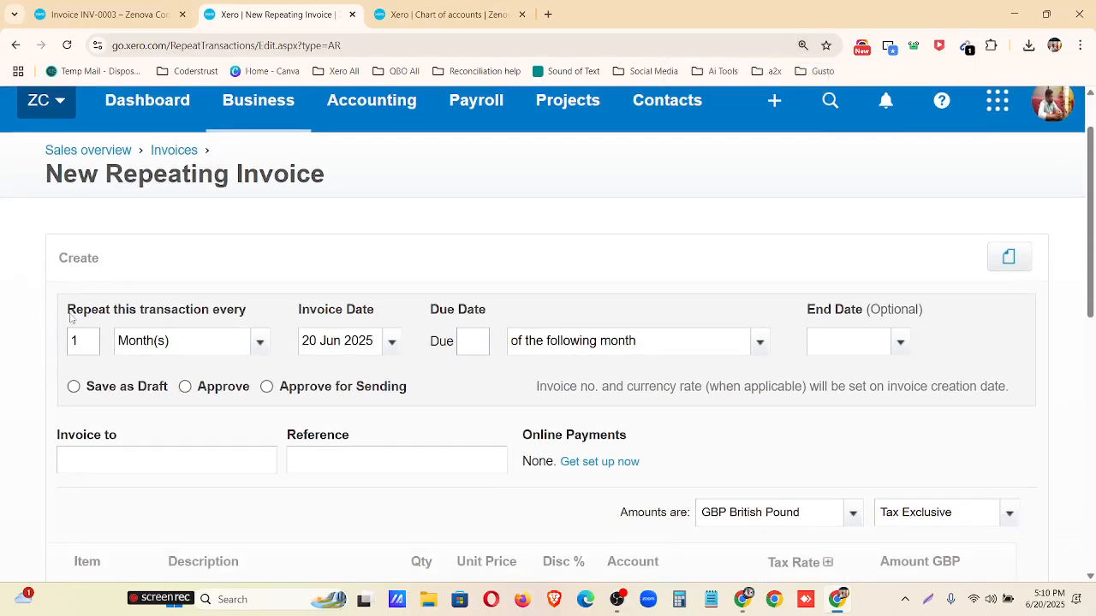
drag(66, 309, 258, 313)
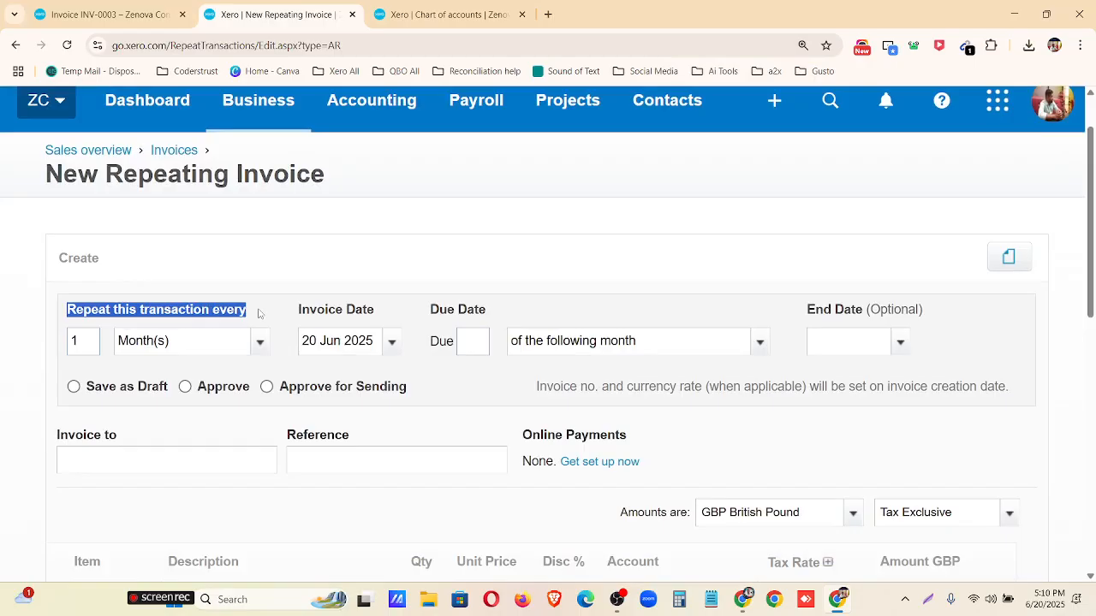
drag(89, 342, 67, 345)
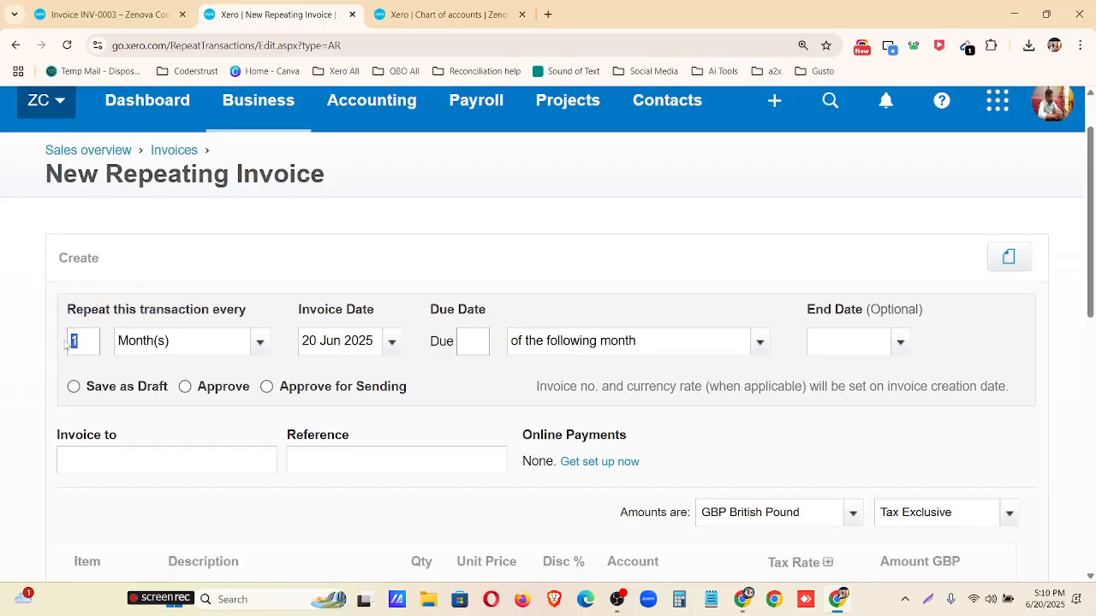
click(261, 344)
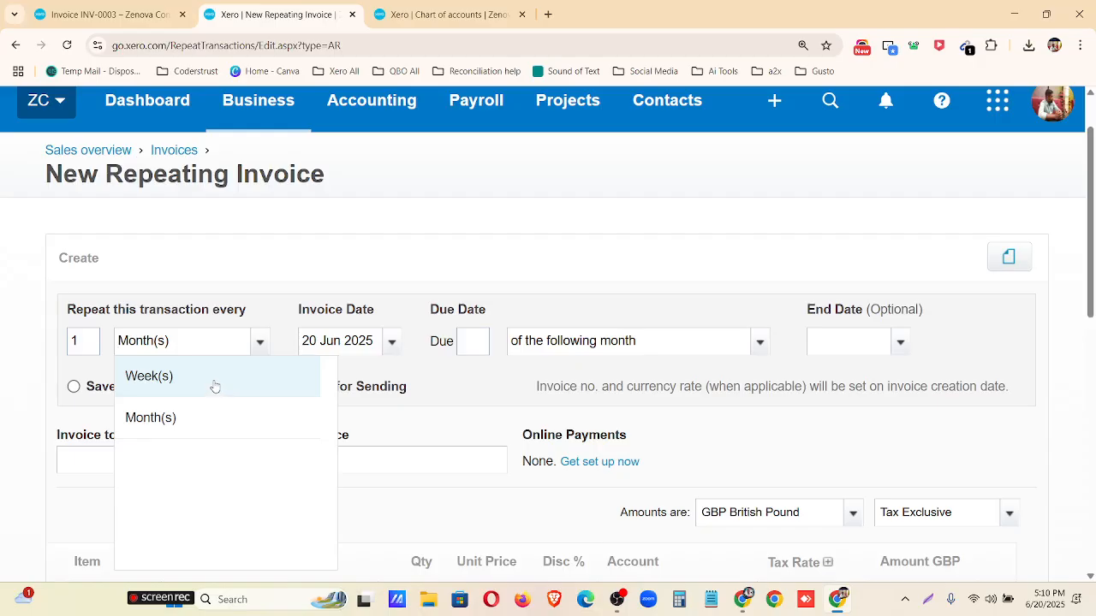
click(196, 433)
Set the repeating invoice's invoice date to 1 Jul 2025.
click(394, 347)
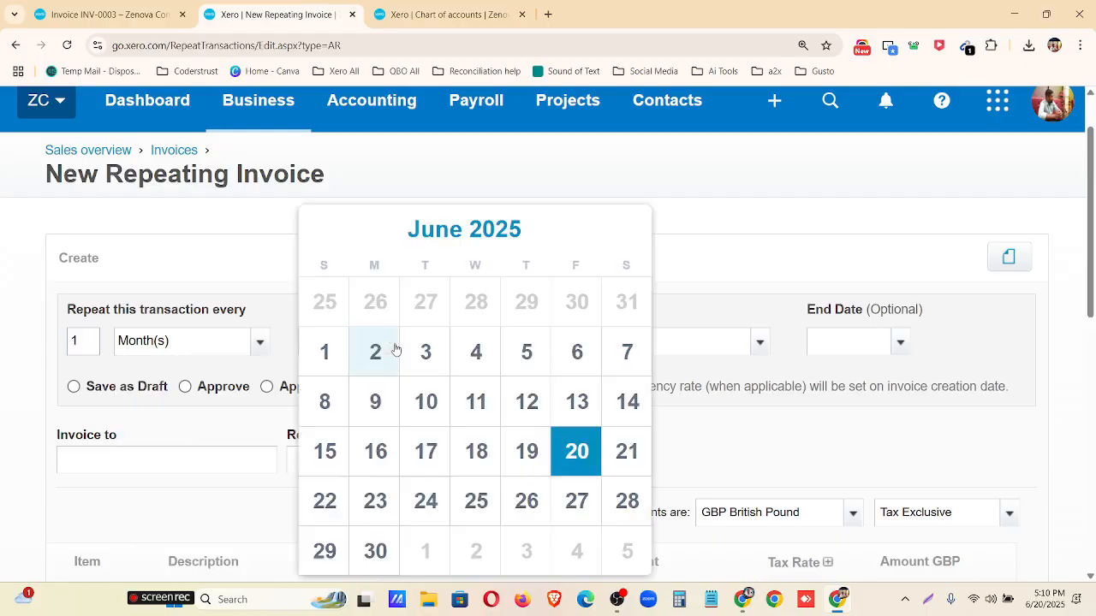
click(625, 228)
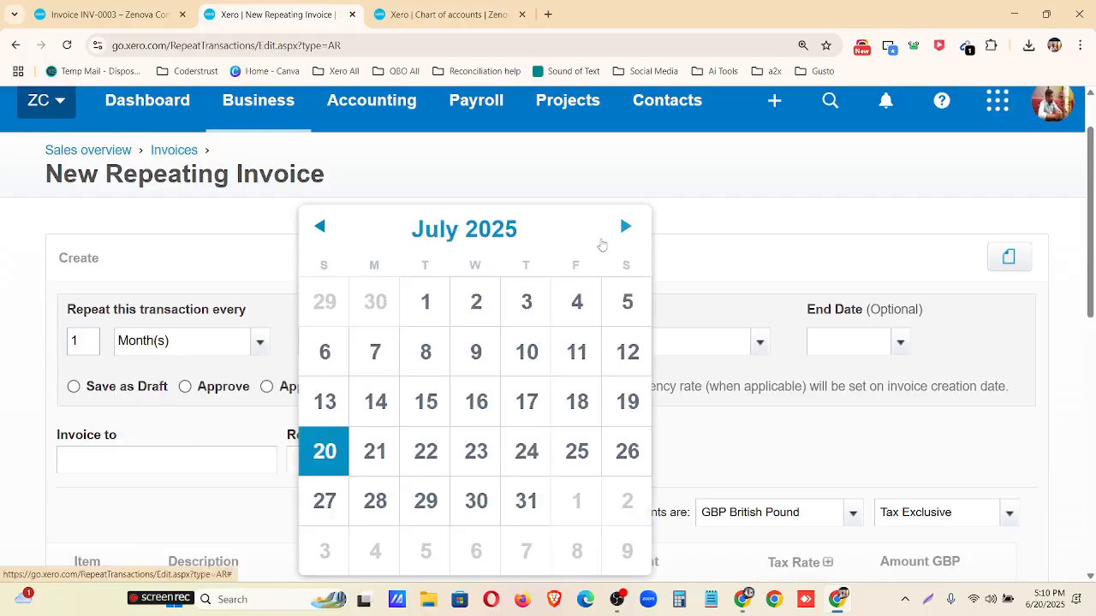
click(424, 305)
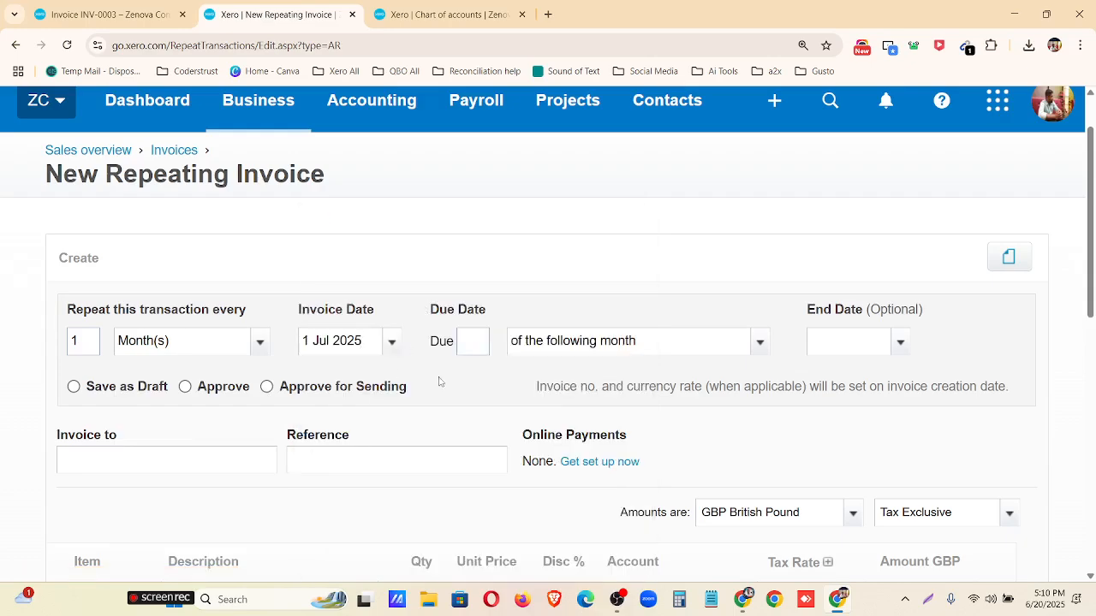
Set the repeating invoice's due date to day 30 of the following month.
text(30)
click(391, 342)
click(504, 234)
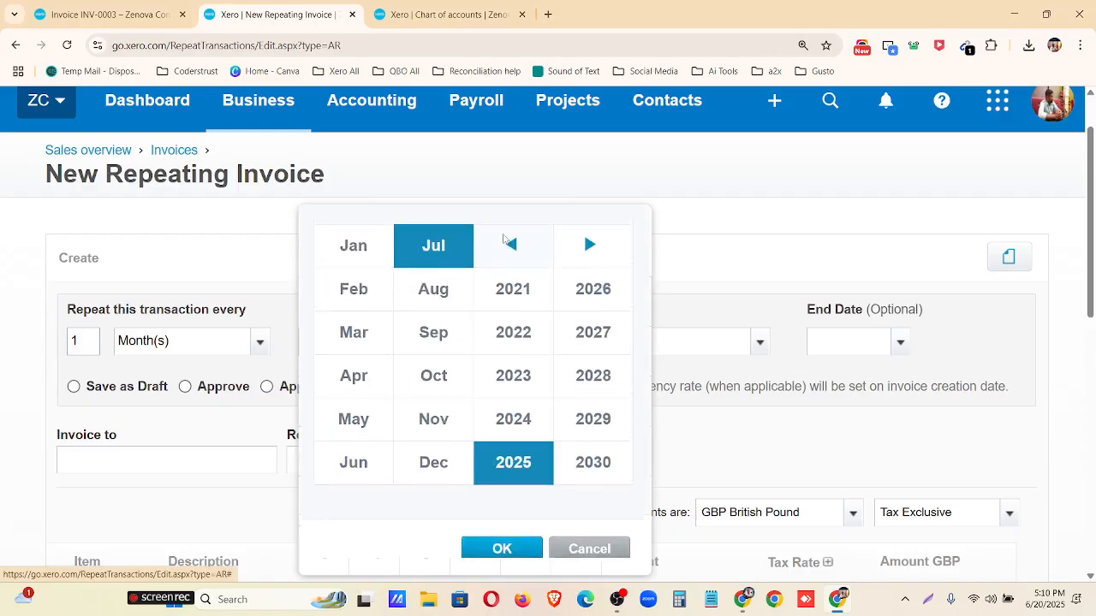
click(505, 387)
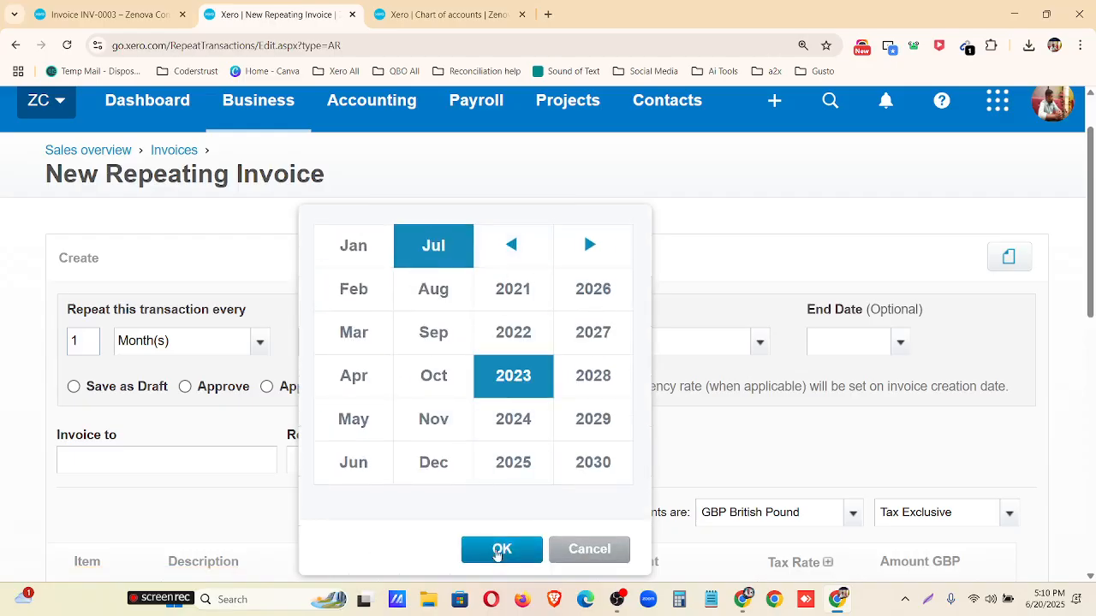
click(499, 550)
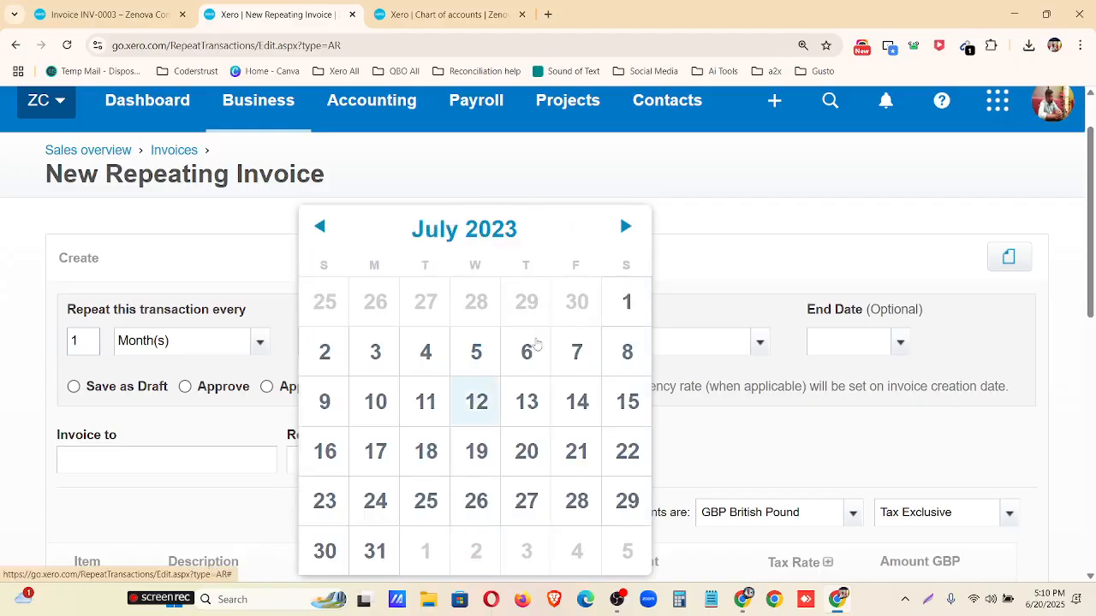
click(704, 232)
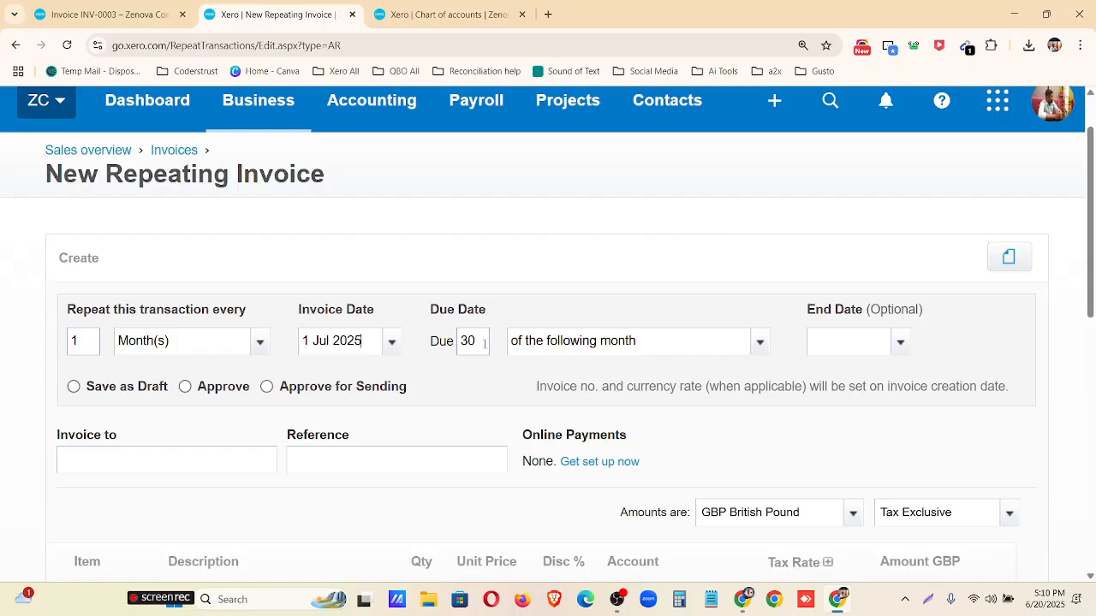
Set the repeating invoice's end date to 31 Dec 2025 and choose Save as Draft for the generated invoices.
click(900, 342)
click(938, 231)
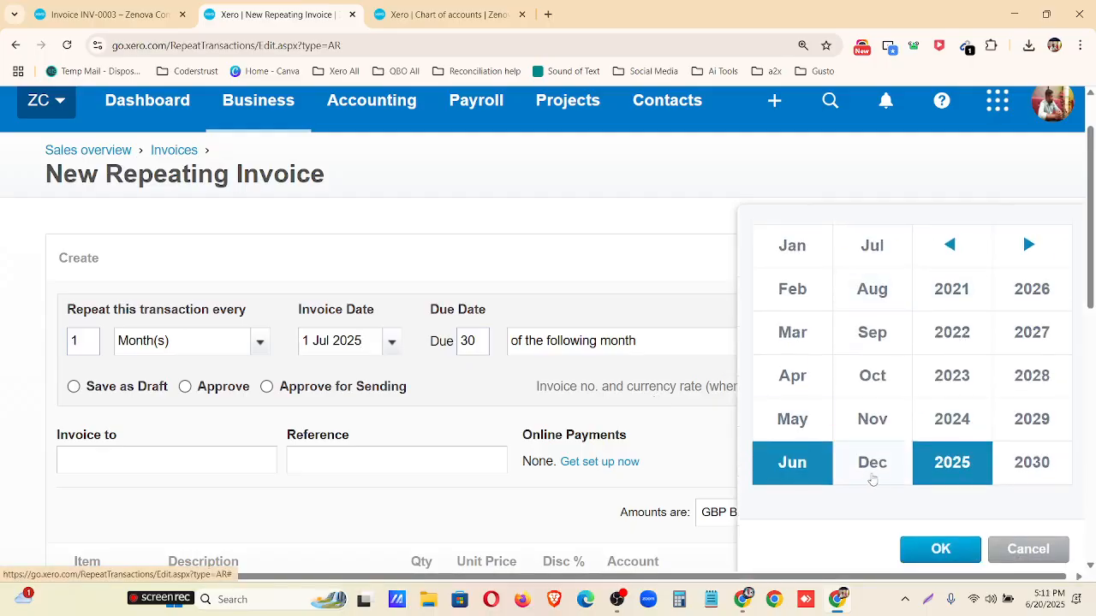
click(873, 478)
click(939, 549)
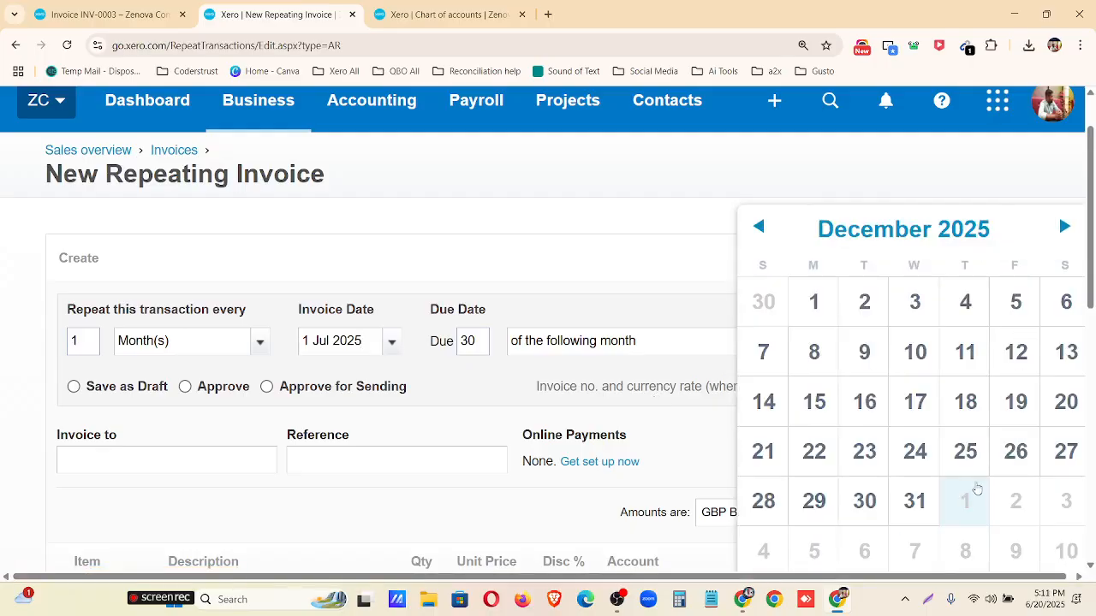
click(910, 499)
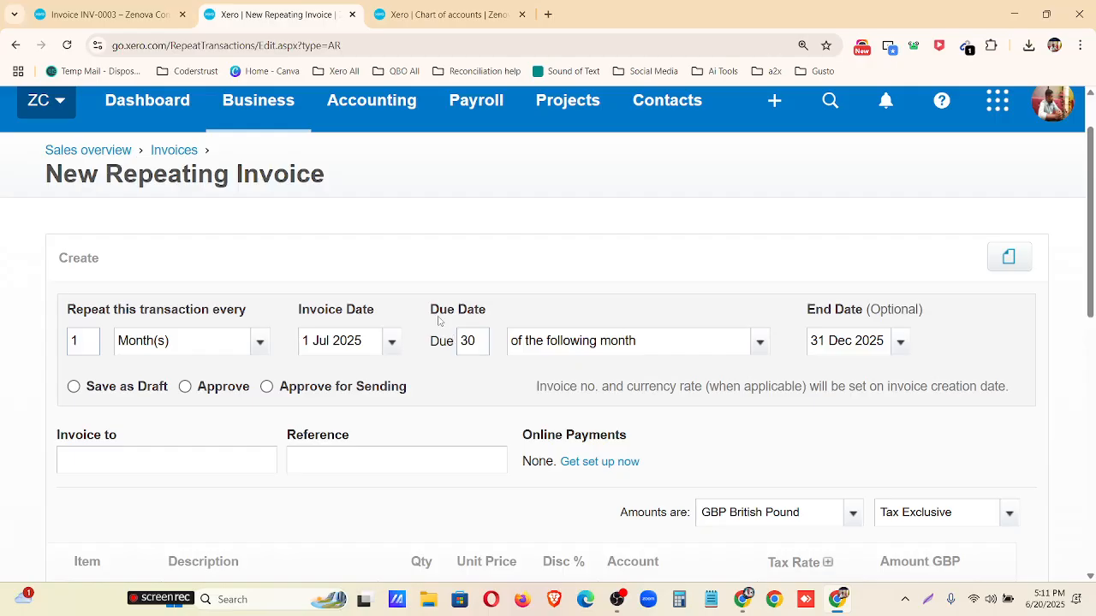
drag(430, 310, 497, 316)
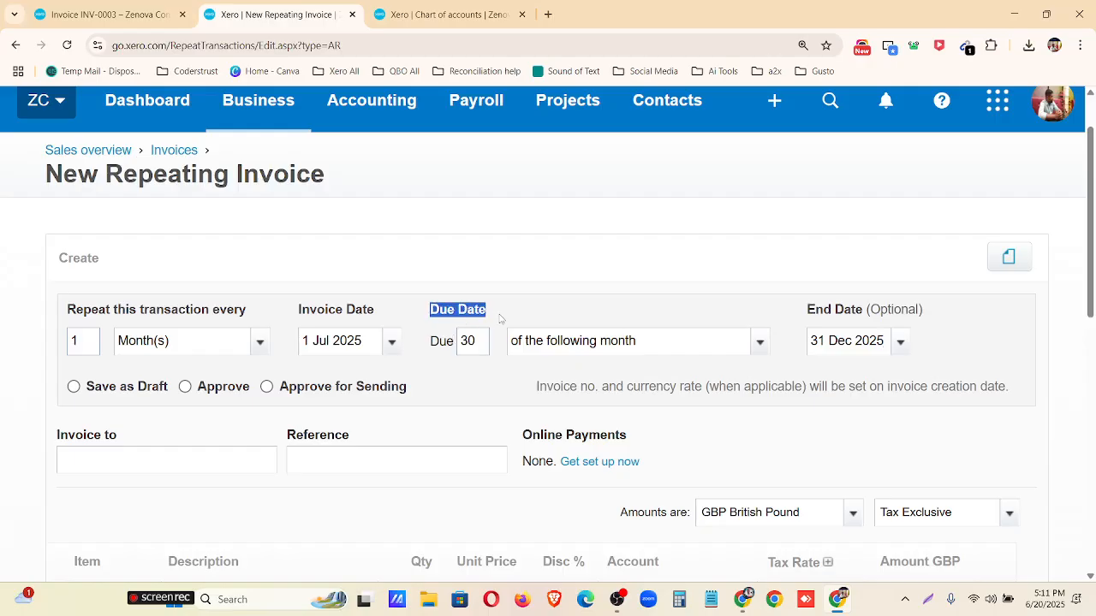
click(73, 387)
Choose the existing customer whose name starts with S as the contact the repeating invoice is addressed to.
scroll(340, 349, down, 2)
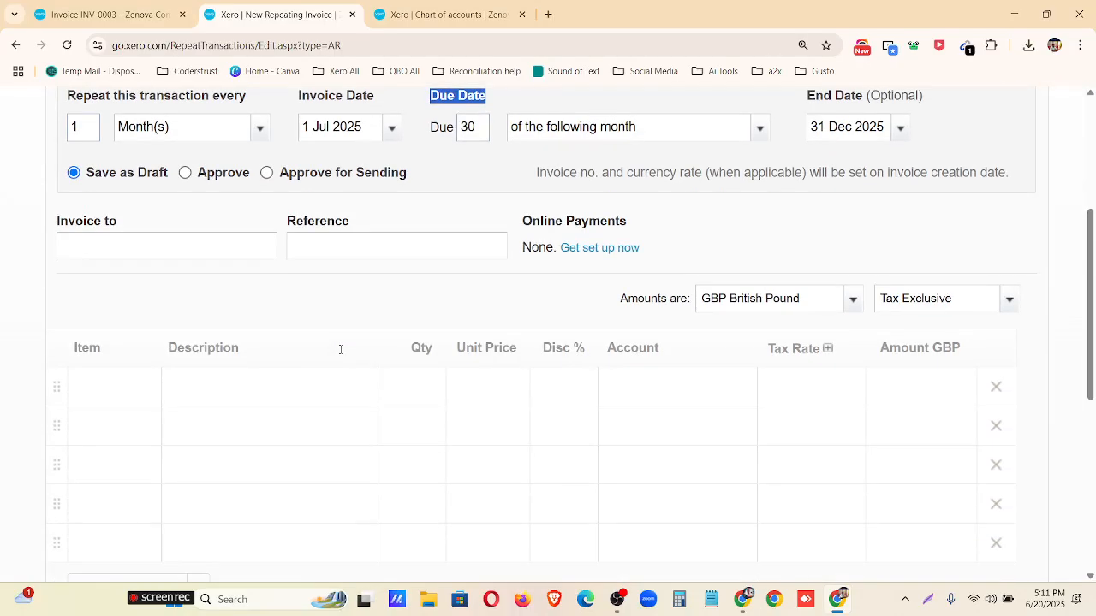
click(118, 400)
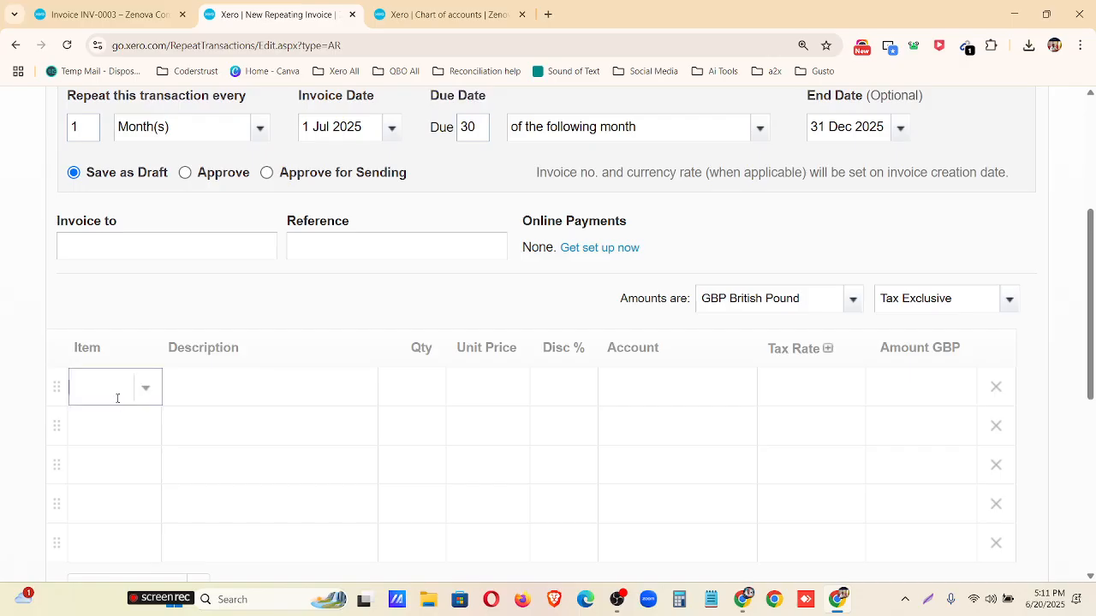
click(161, 246)
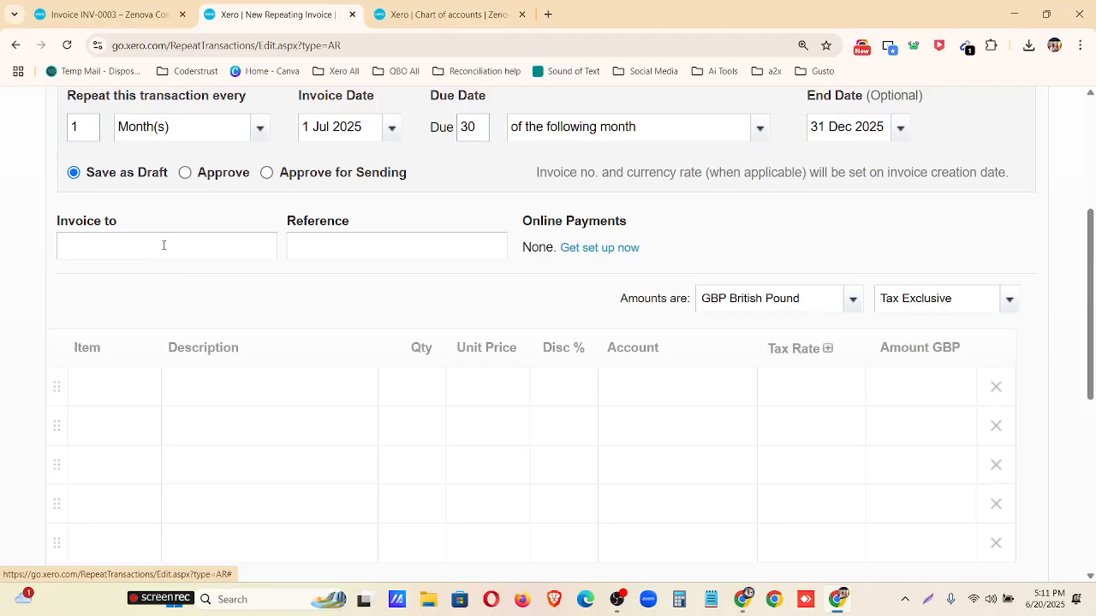
click(164, 245)
text(d)
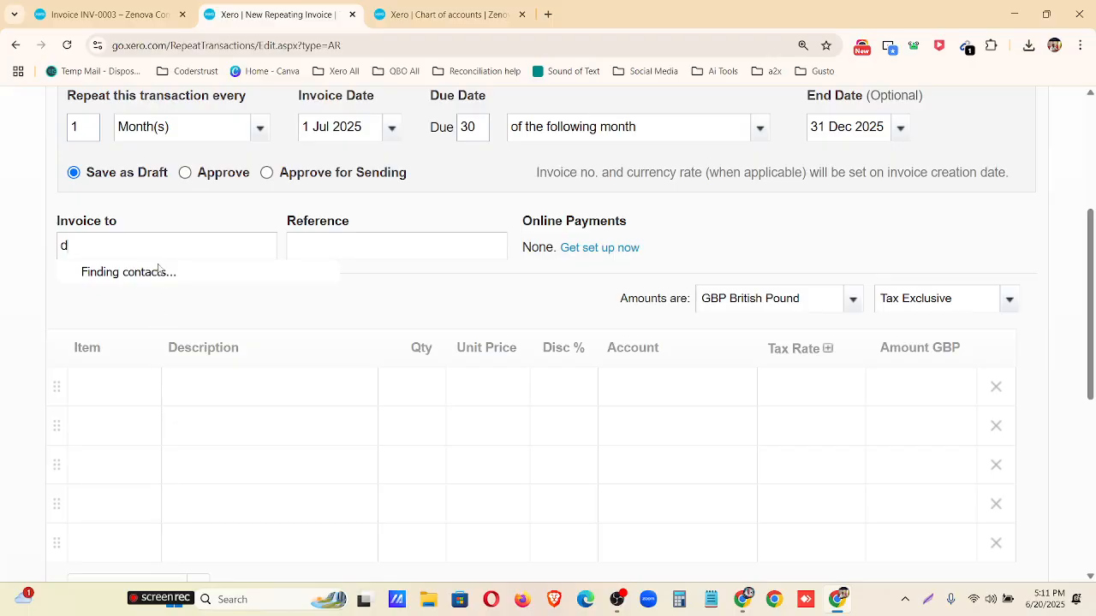
key(BackSpace)
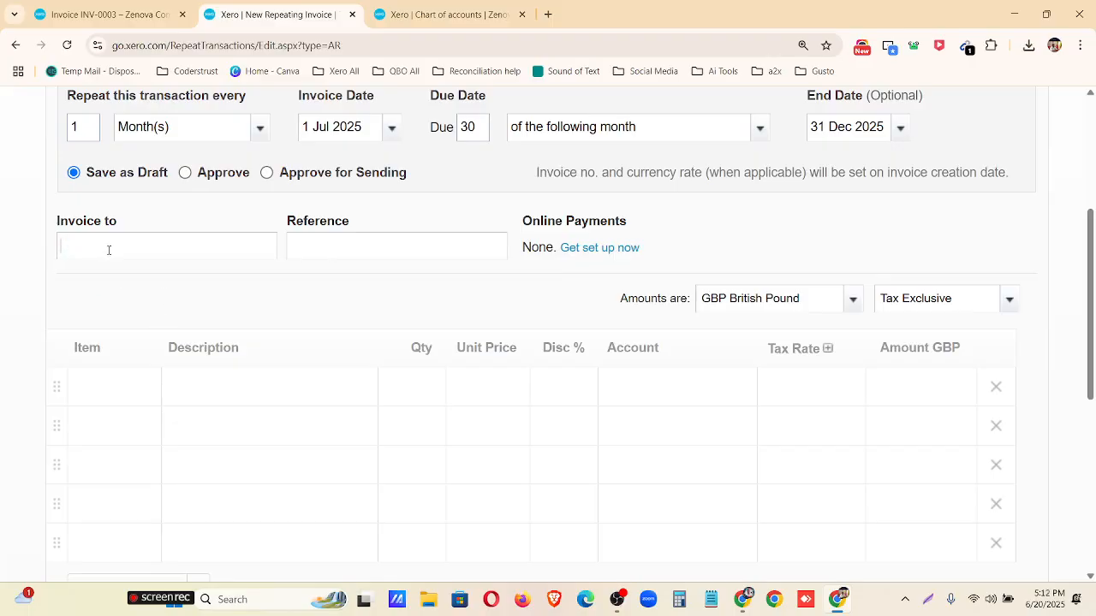
text(s)
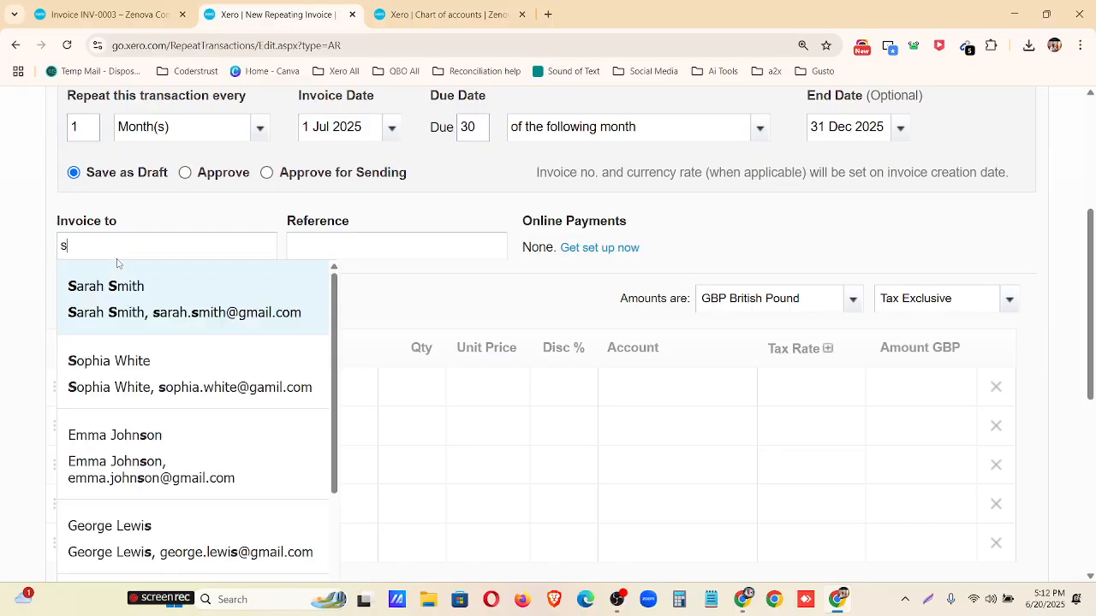
click(143, 310)
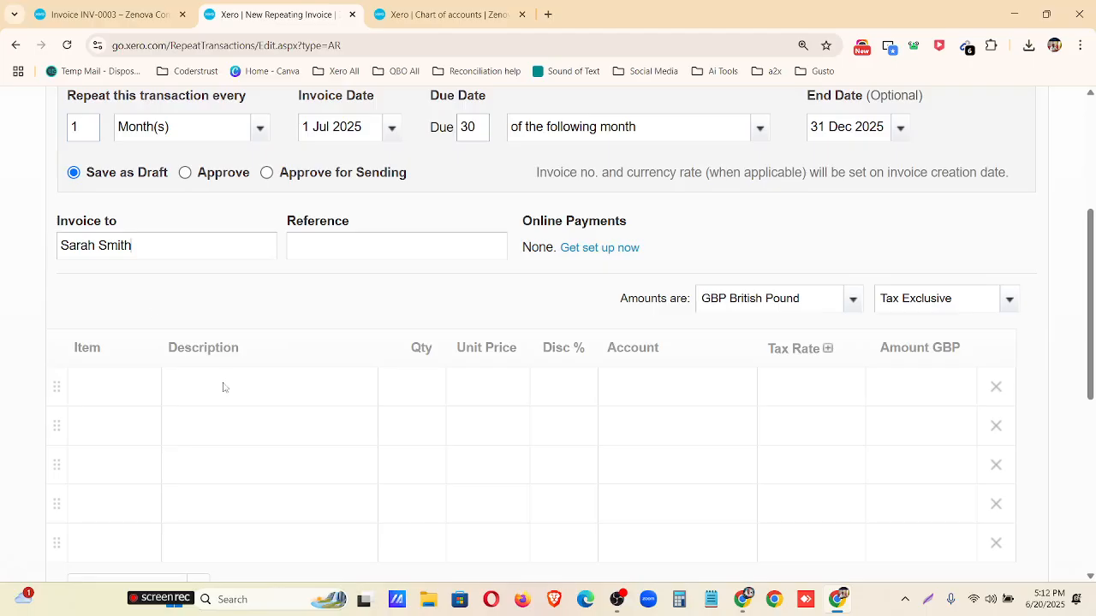
Add item 1010: Dual Port Low Profile Firewire Card on the first invoice line with a quantity of 10.
click(84, 393)
click(146, 388)
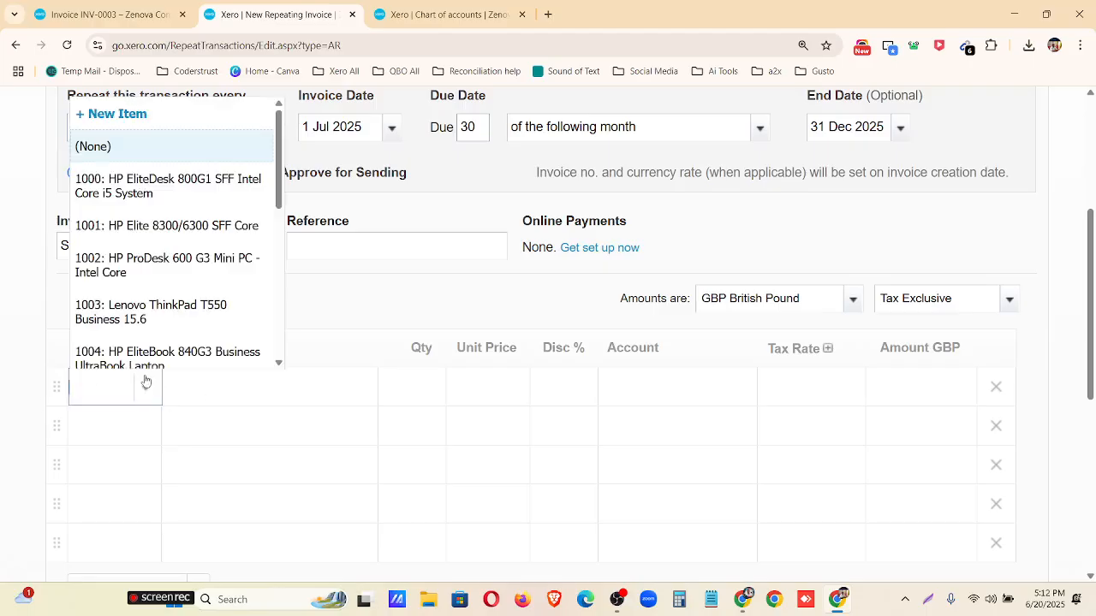
scroll(162, 263, down, 5)
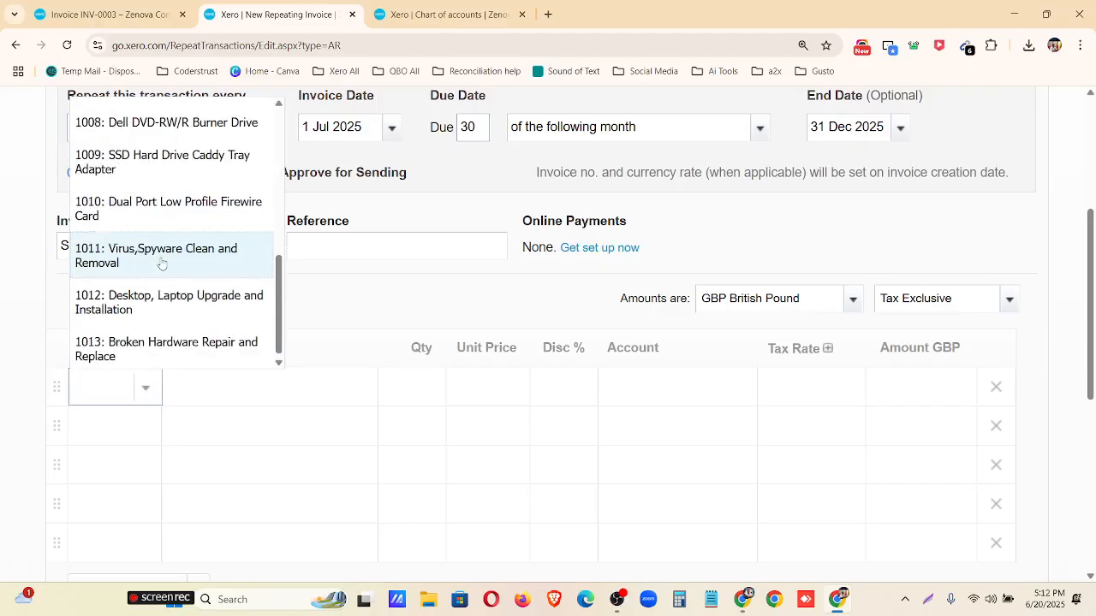
click(142, 210)
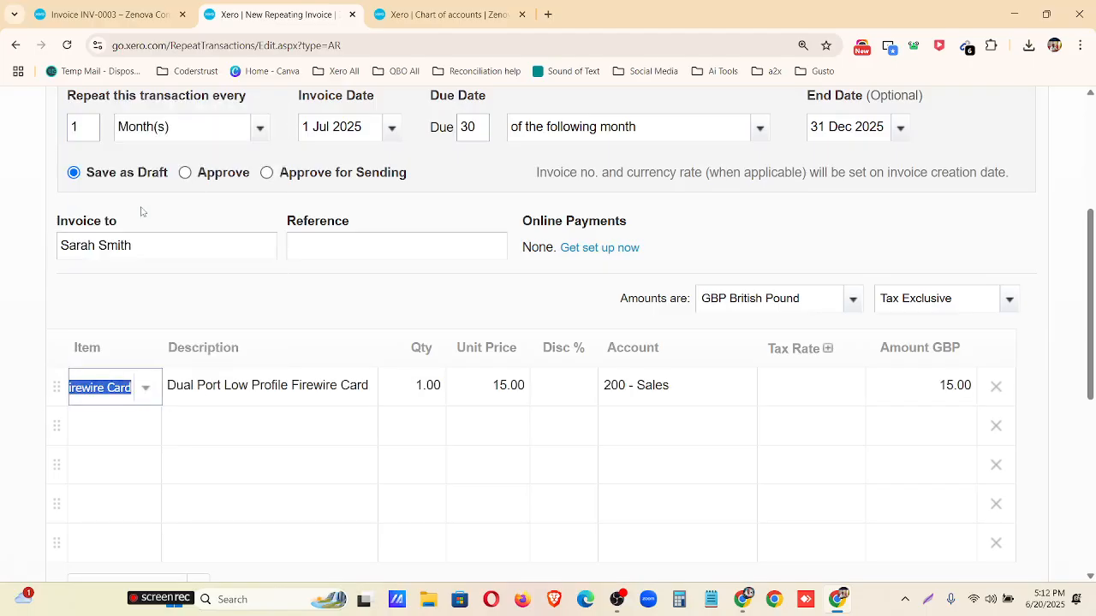
click(428, 385)
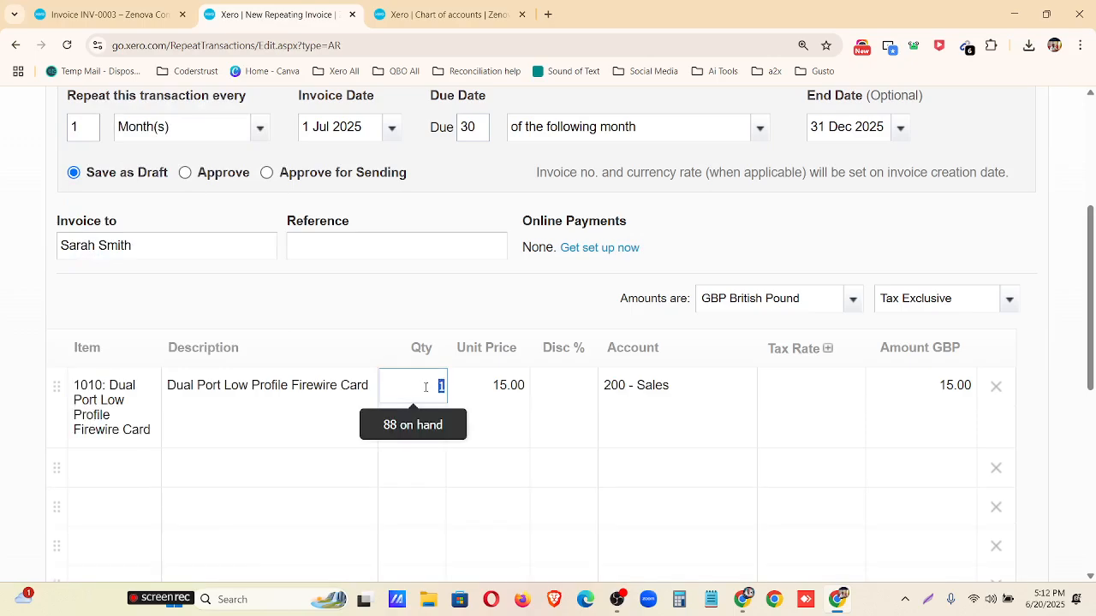
text(10)
Set the Firewire Card line's tax rate to No VAT.
click(841, 396)
click(849, 393)
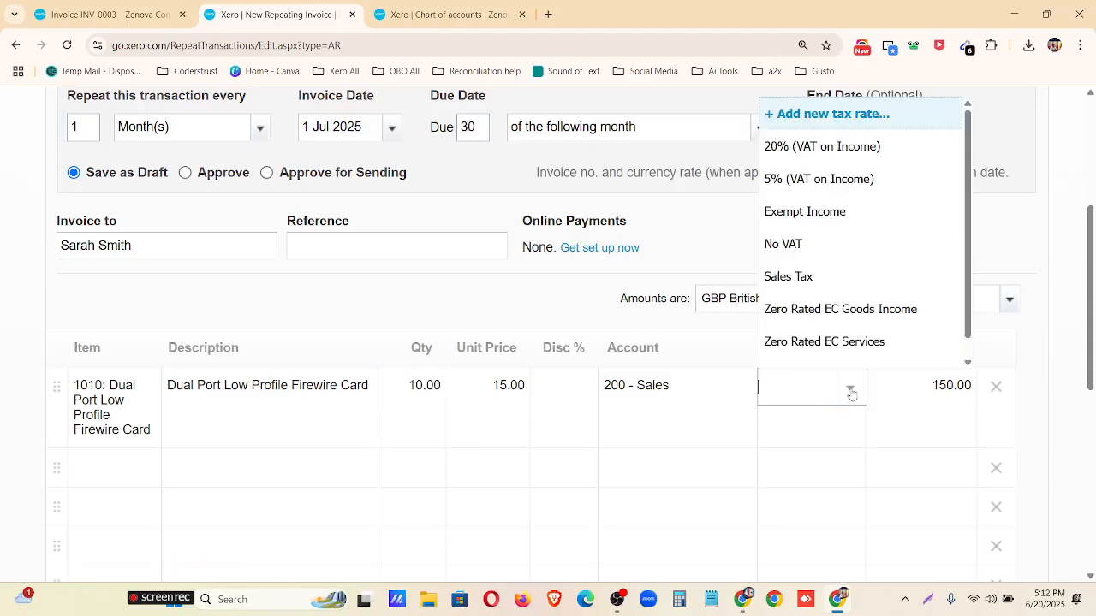
click(825, 249)
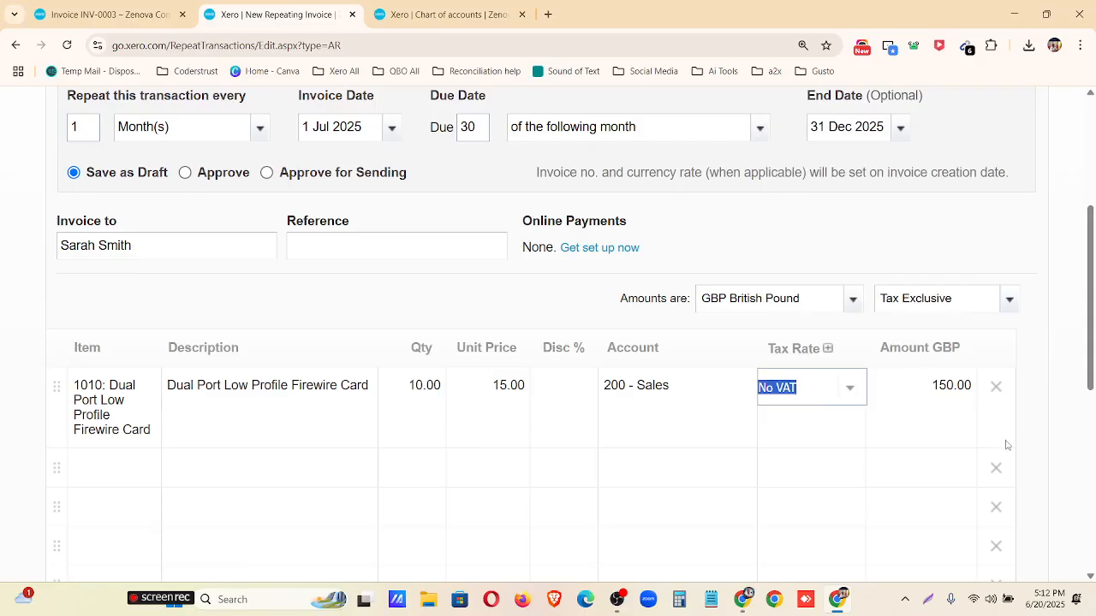
Remove all the empty lines below the Firewire Card line.
click(996, 475)
click(996, 475)
click(996, 475)
click(997, 475)
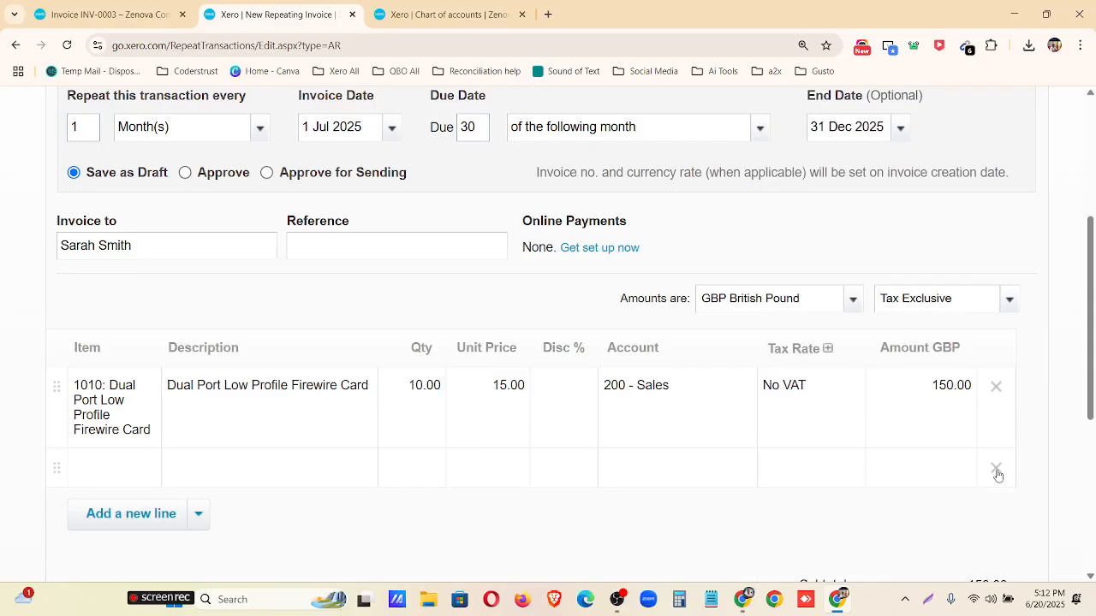
click(998, 475)
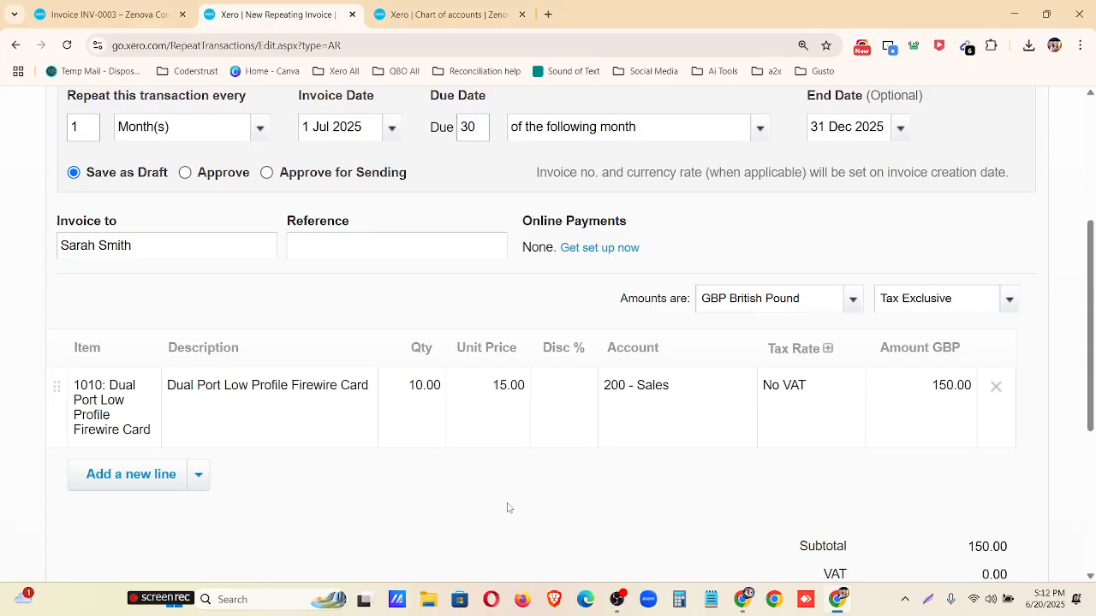
Check the completed repeating invoice's schedule and total, and save the template.
scroll(507, 508, up, 3)
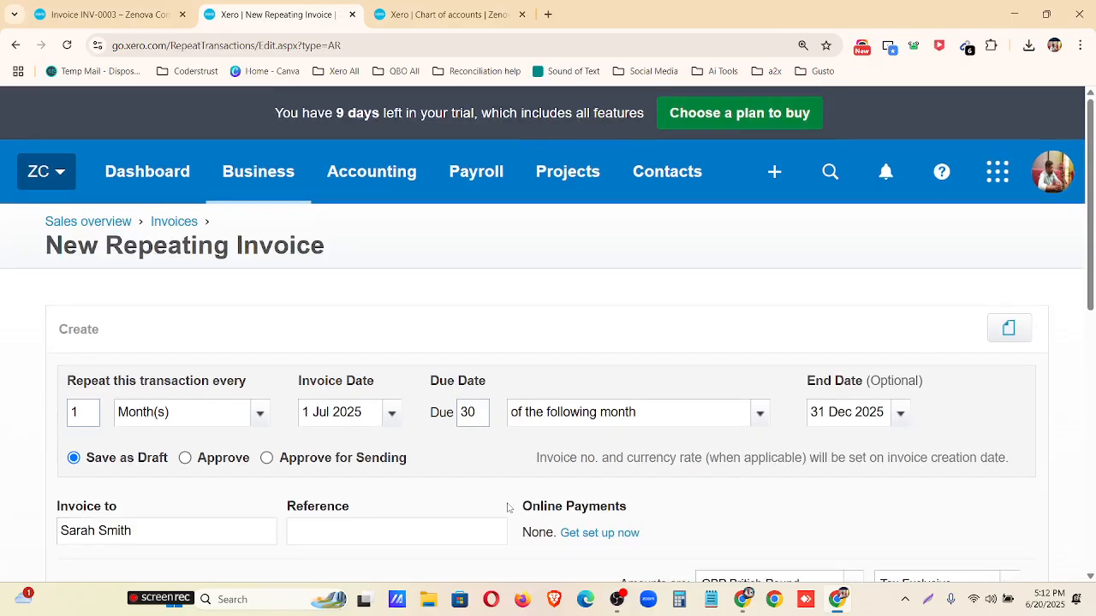
scroll(507, 507, down, 7)
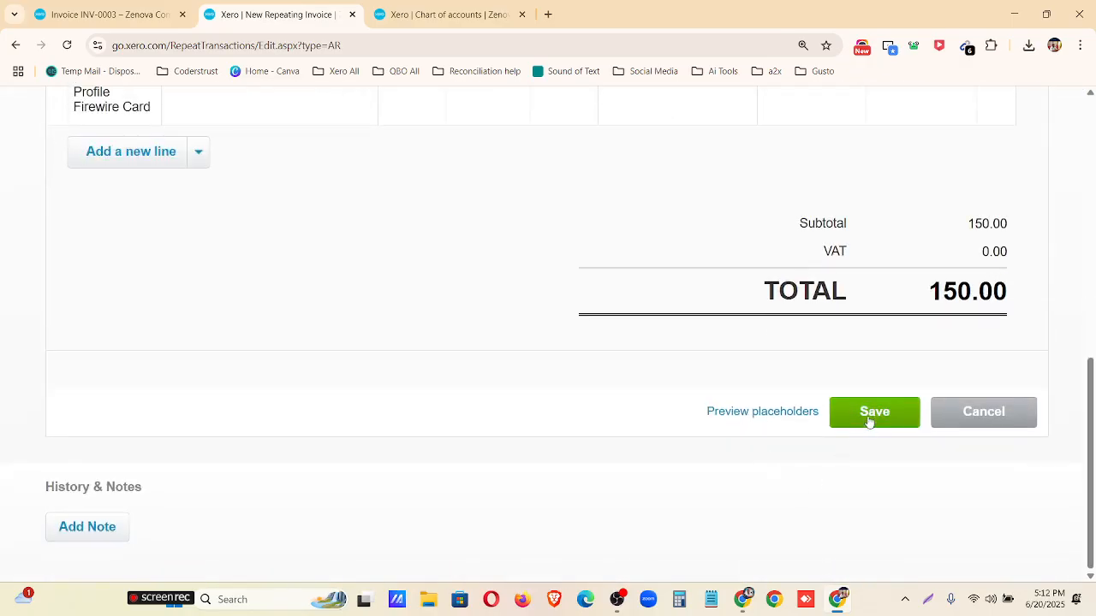
click(868, 418)
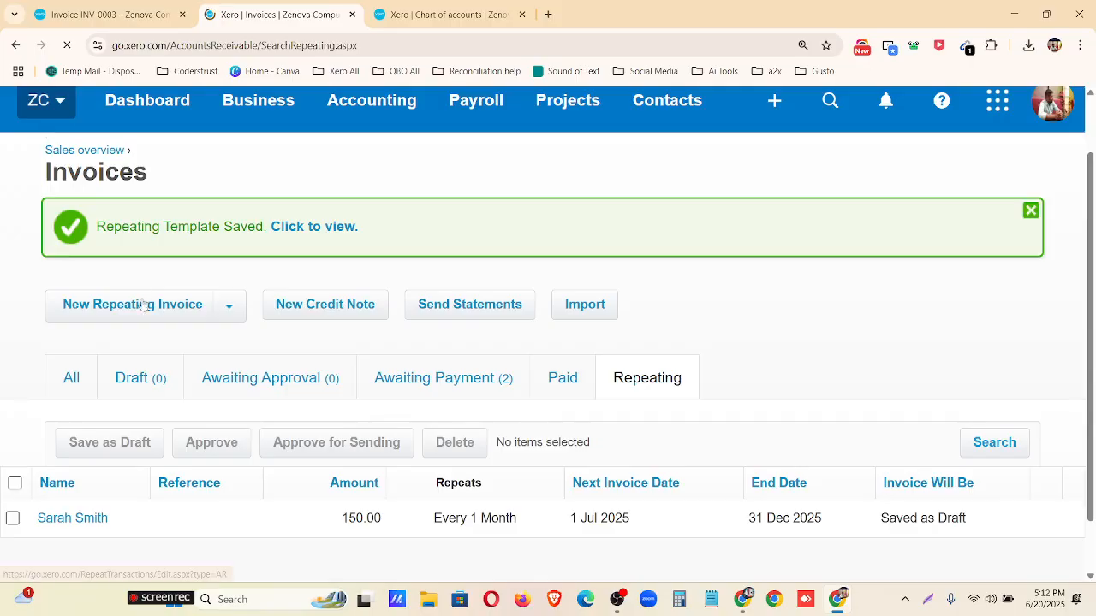
key(ctrl+minus)
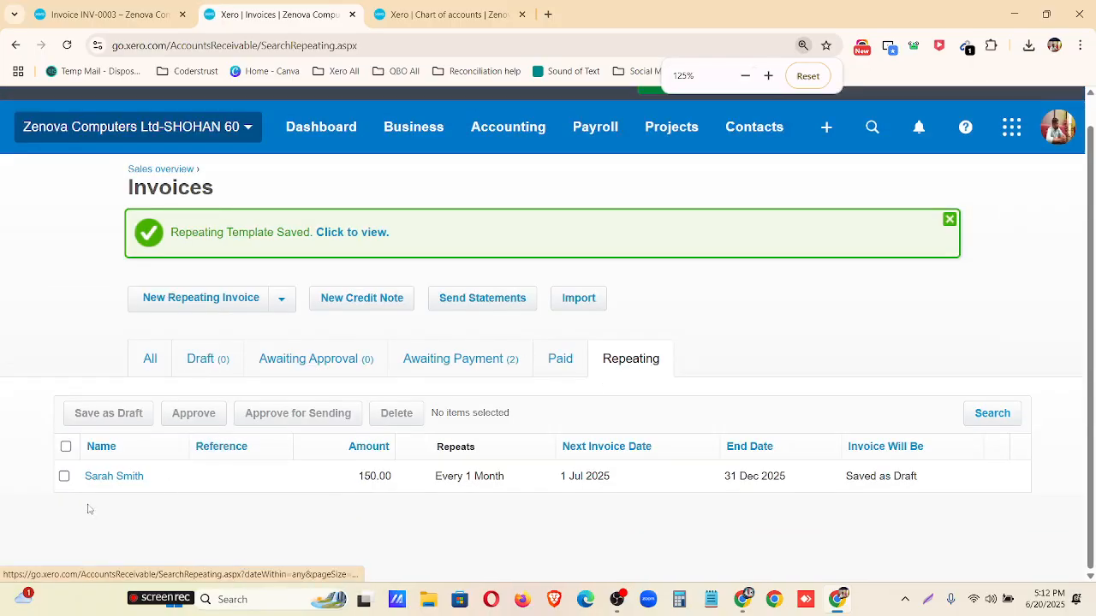
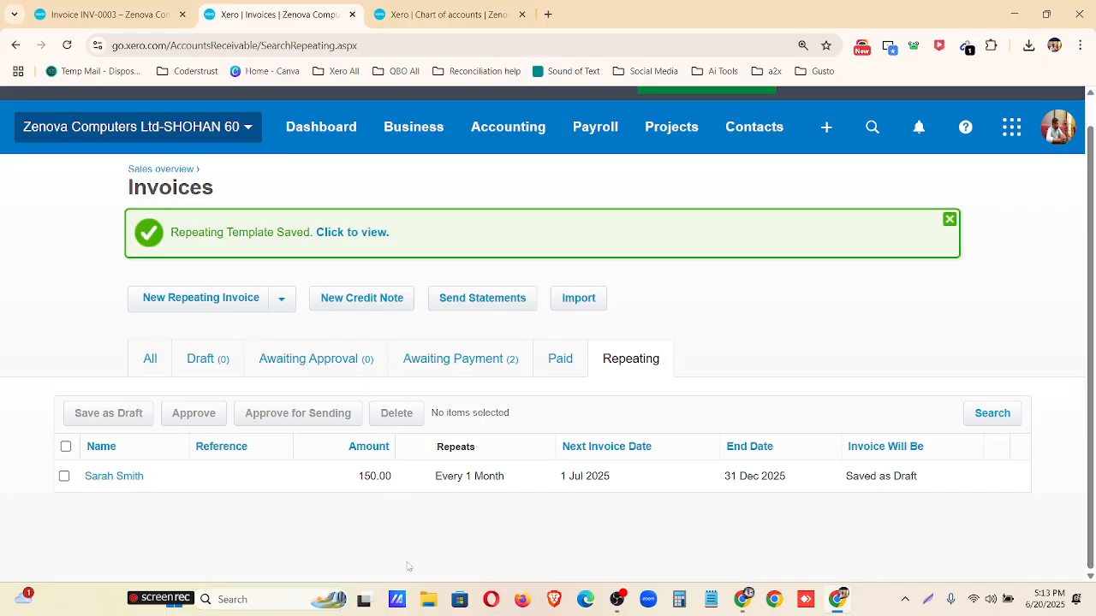
Start a new receive money transaction into the Monzo Checking bank account.
click(161, 365)
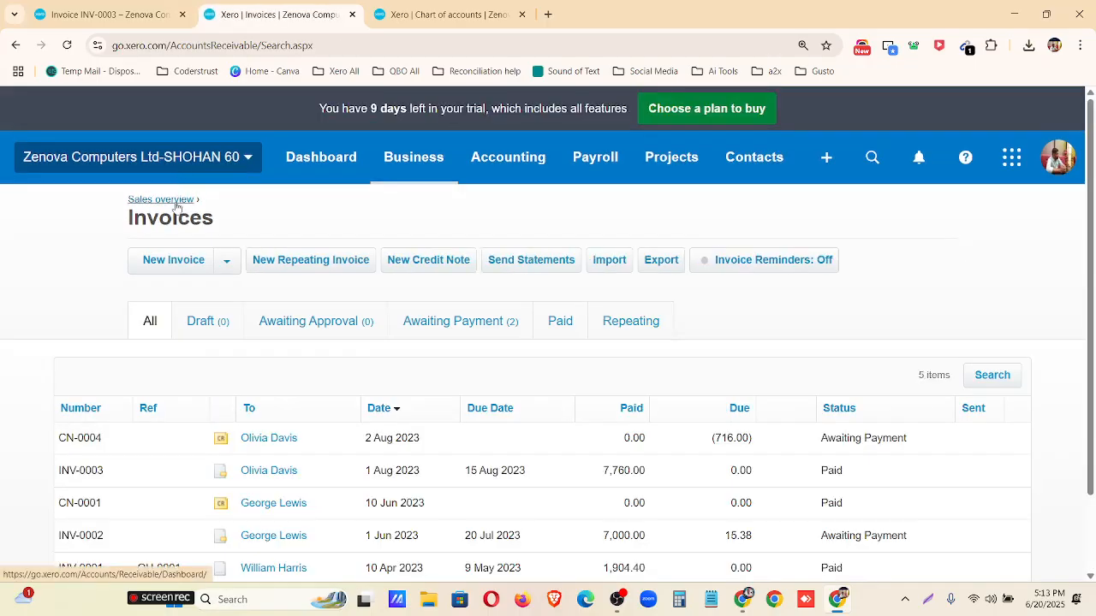
click(176, 207)
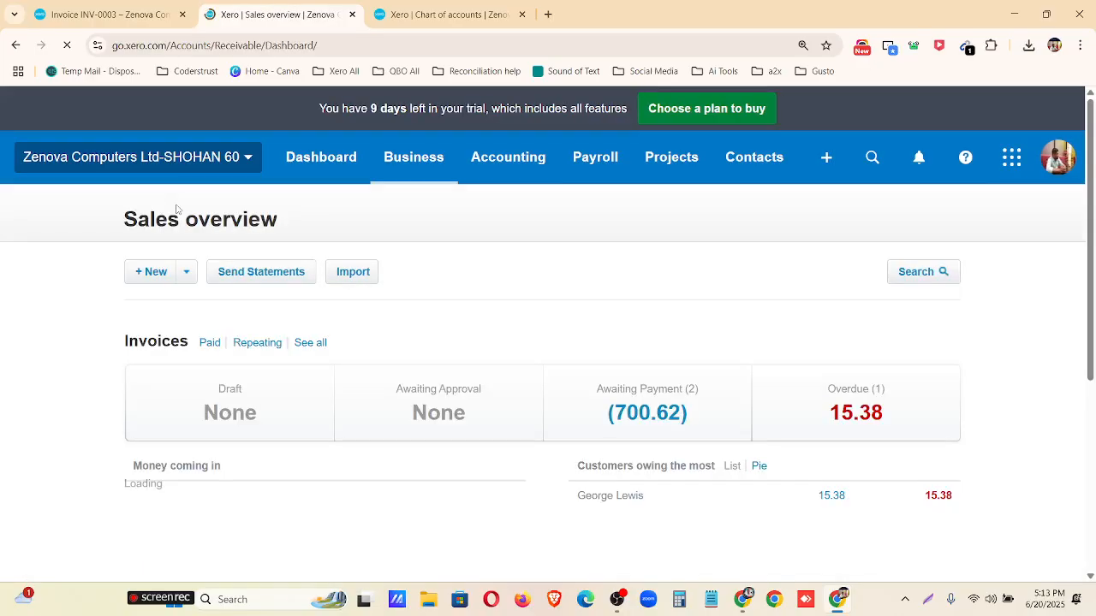
scroll(199, 374, down, 4)
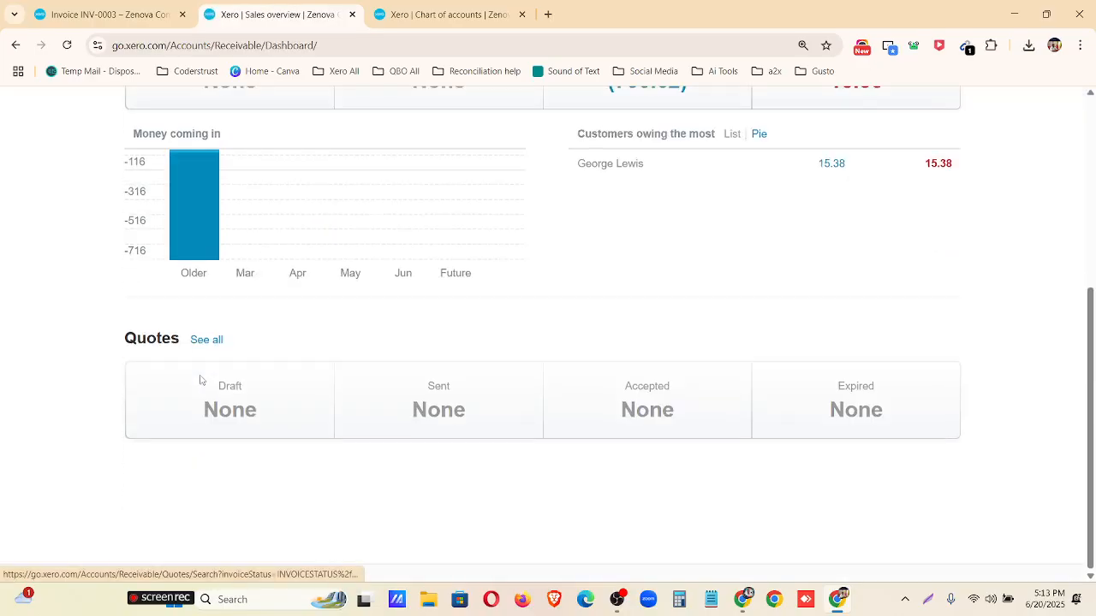
scroll(200, 385, up, 4)
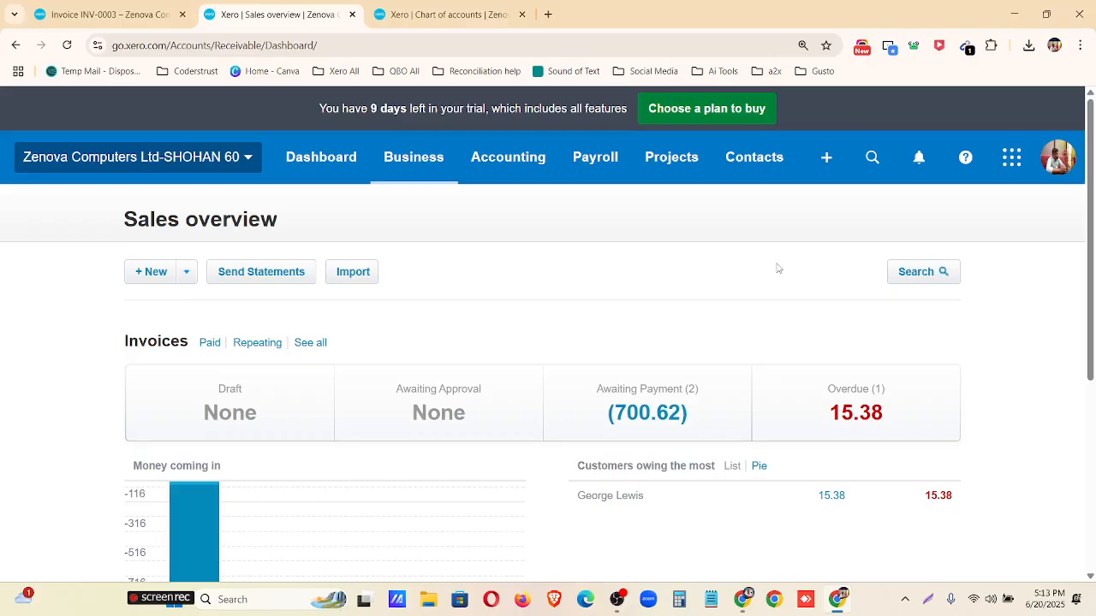
click(826, 159)
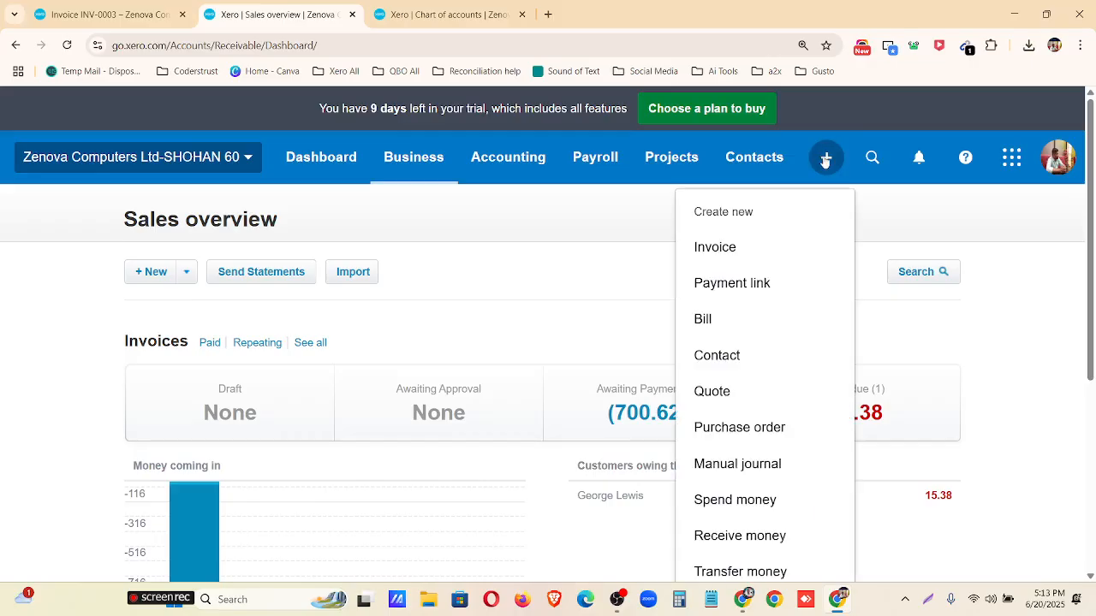
scroll(761, 385, down, 2)
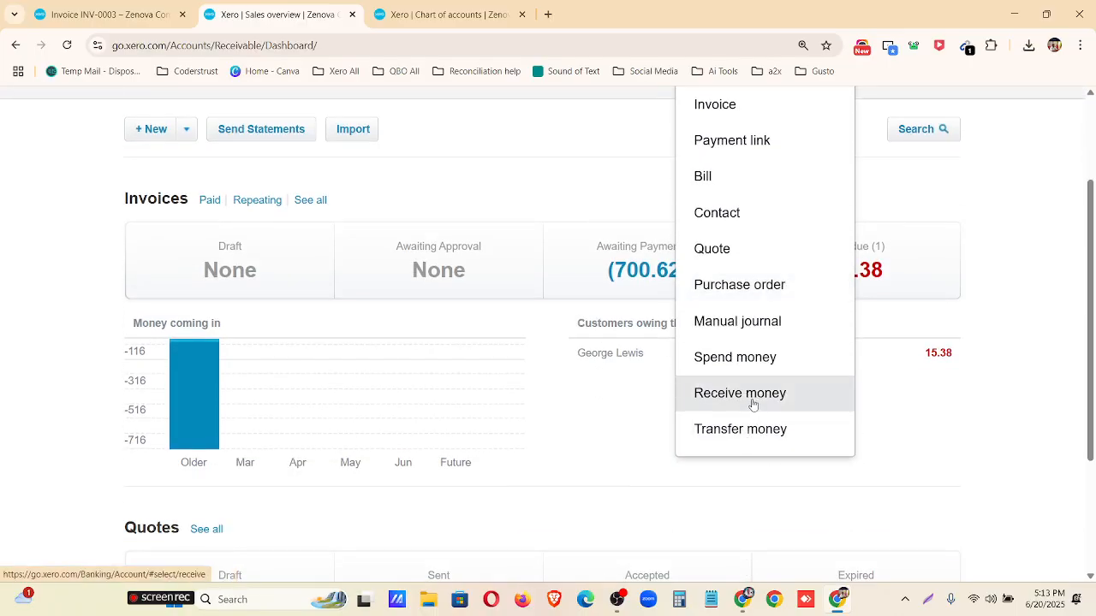
click(754, 401)
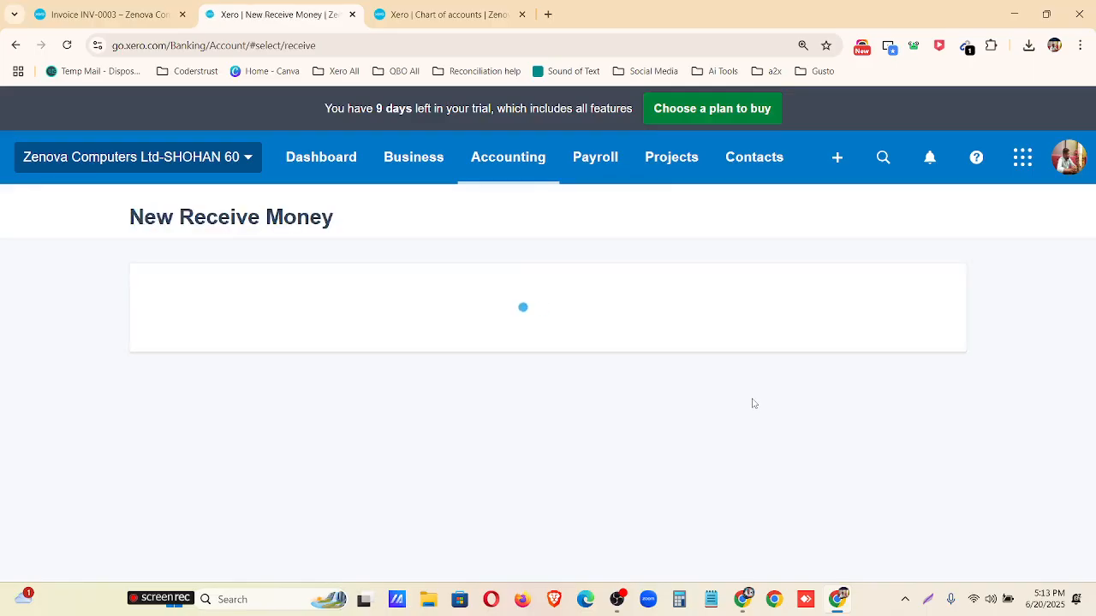
click(689, 467)
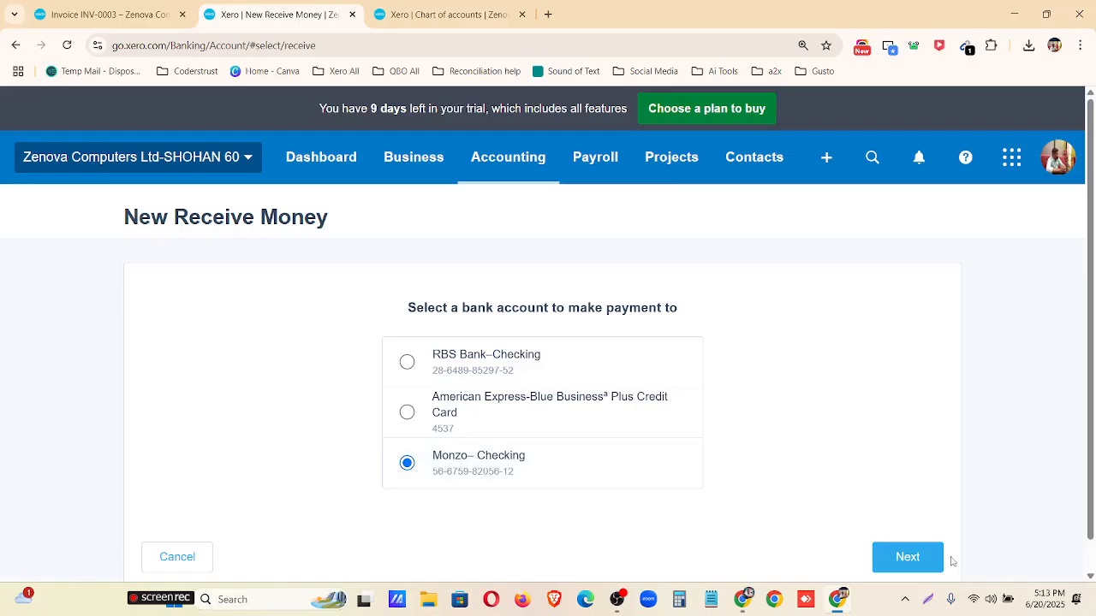
click(909, 562)
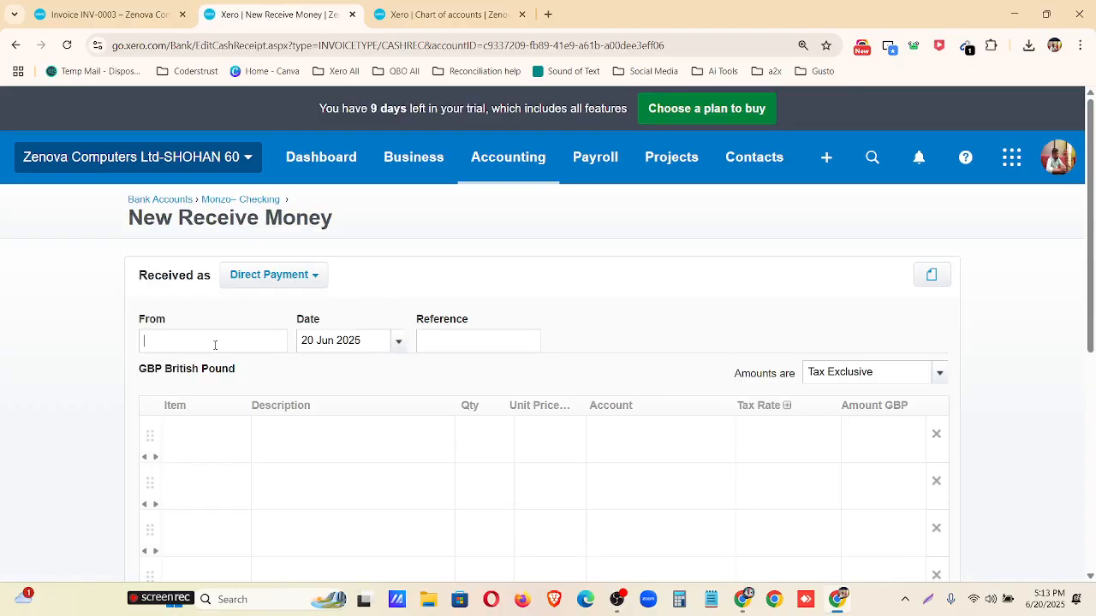
Enter the paying customer's name as the payer and select the matching contact.
click(215, 344)
text(joh)
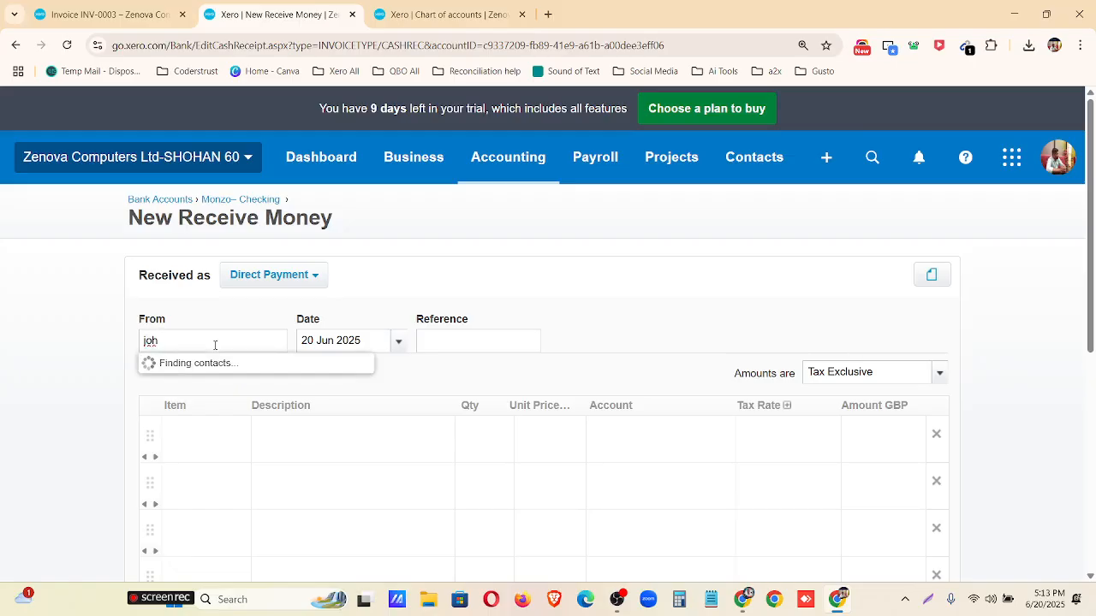
text(n)
key(BackSpace)
key(BackSpace)
key(BackSpace)
key(BackSpace)
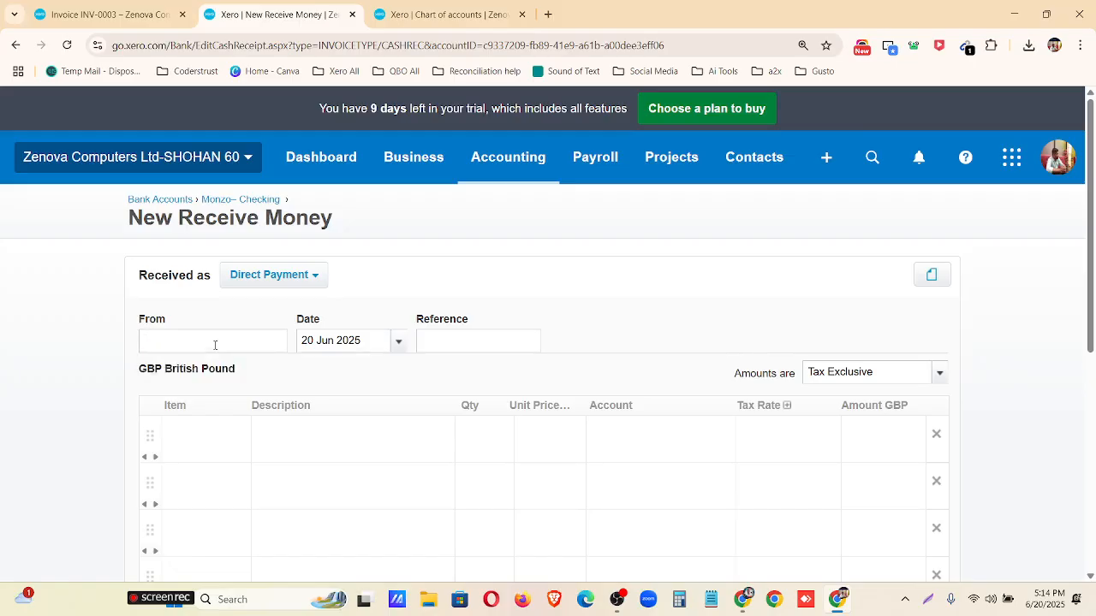
text(will)
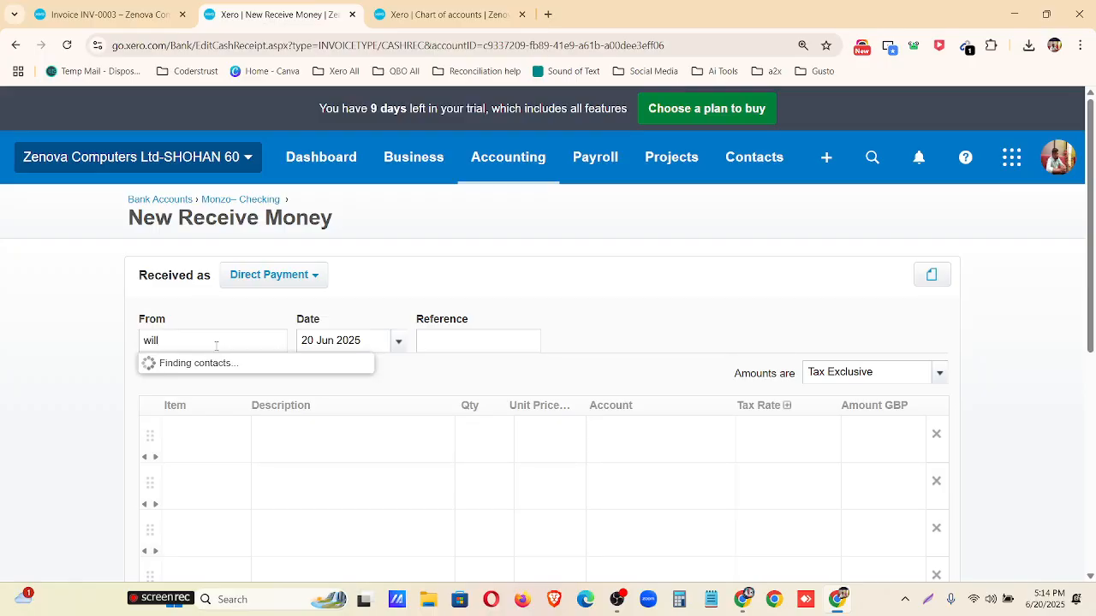
key(ctrl+a)
text(Mr. Johnson)
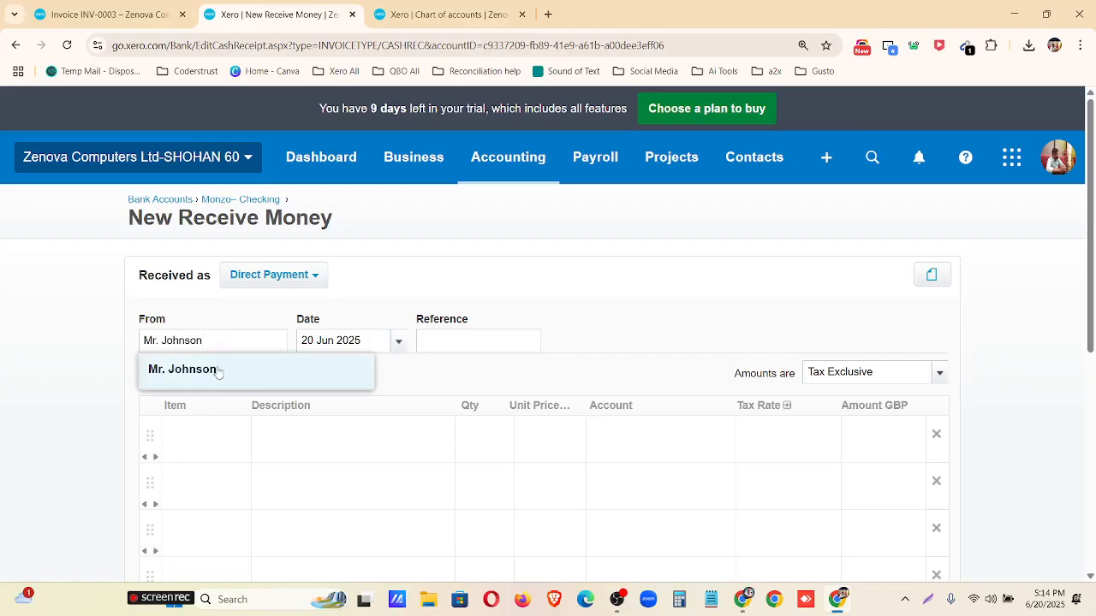
click(217, 368)
Set the transaction date to 10 Nov 2023.
click(398, 343)
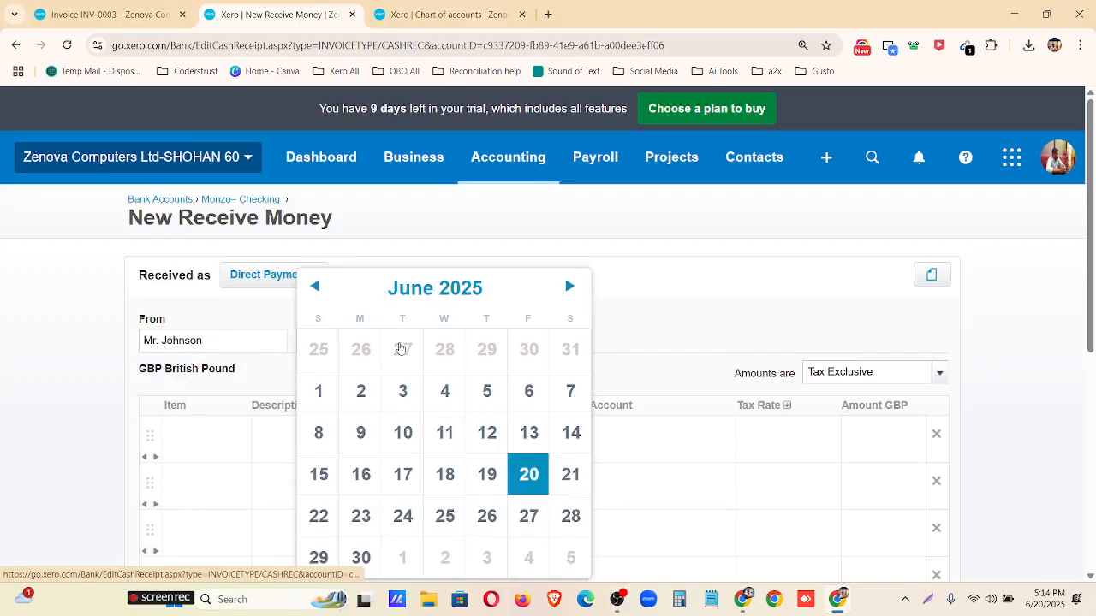
click(421, 293)
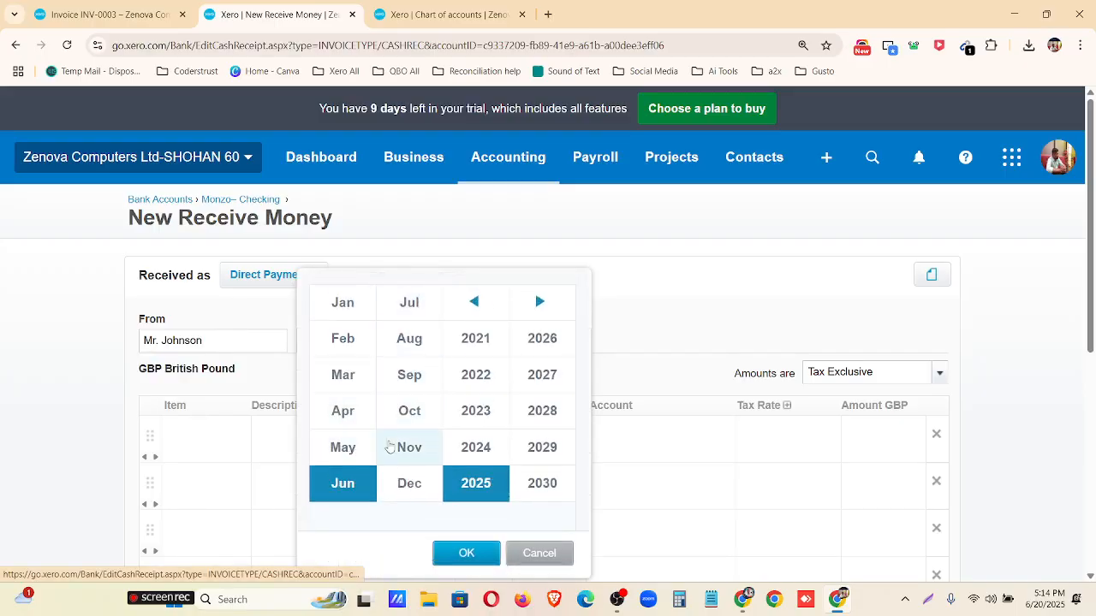
click(406, 447)
click(482, 415)
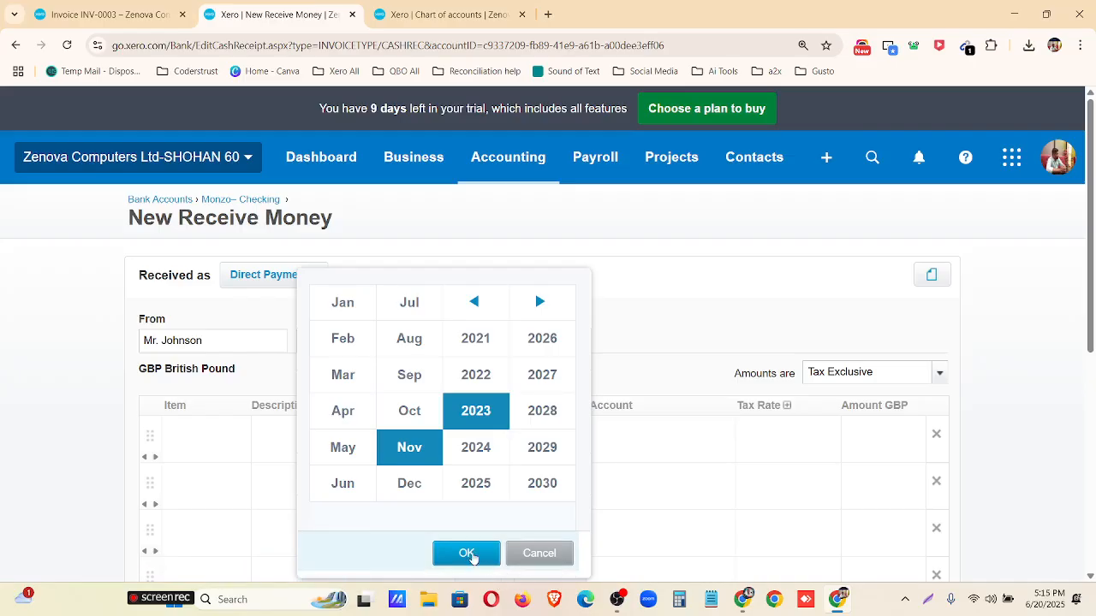
click(466, 553)
click(529, 393)
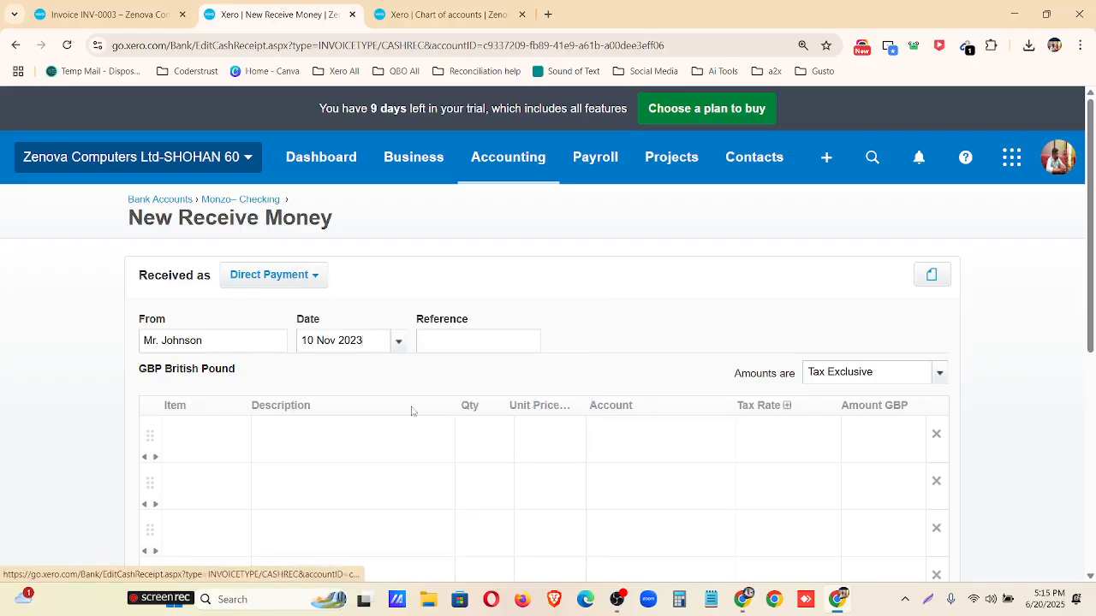
Add item 1004: HP EliteBook 840G3 Business UltraBook Laptop on the first line with a quantity of 10.
click(222, 437)
click(236, 438)
scroll(216, 299, down, 3)
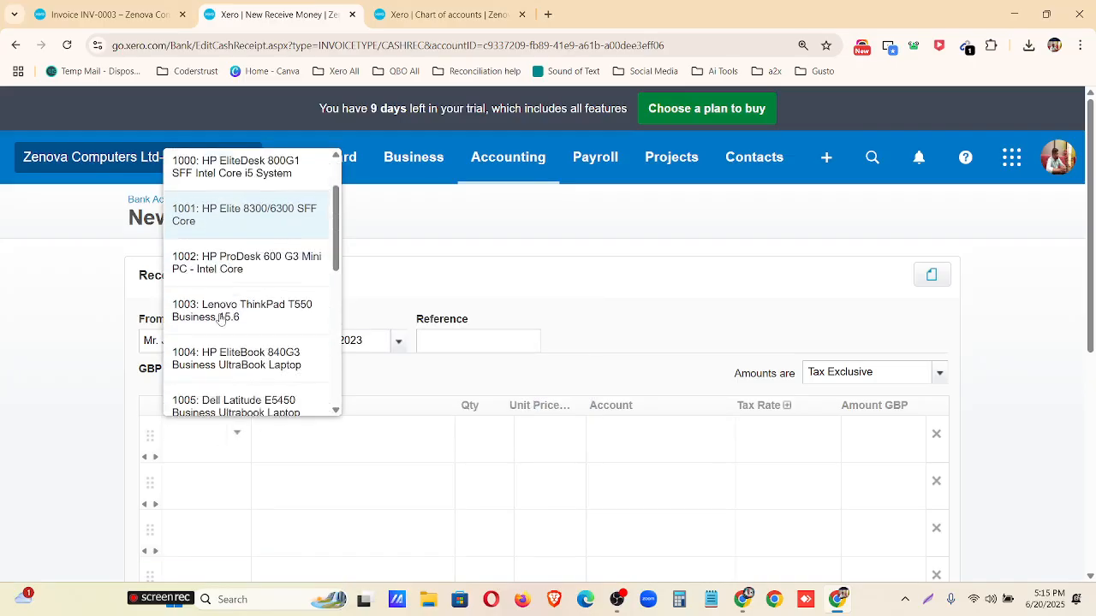
click(217, 301)
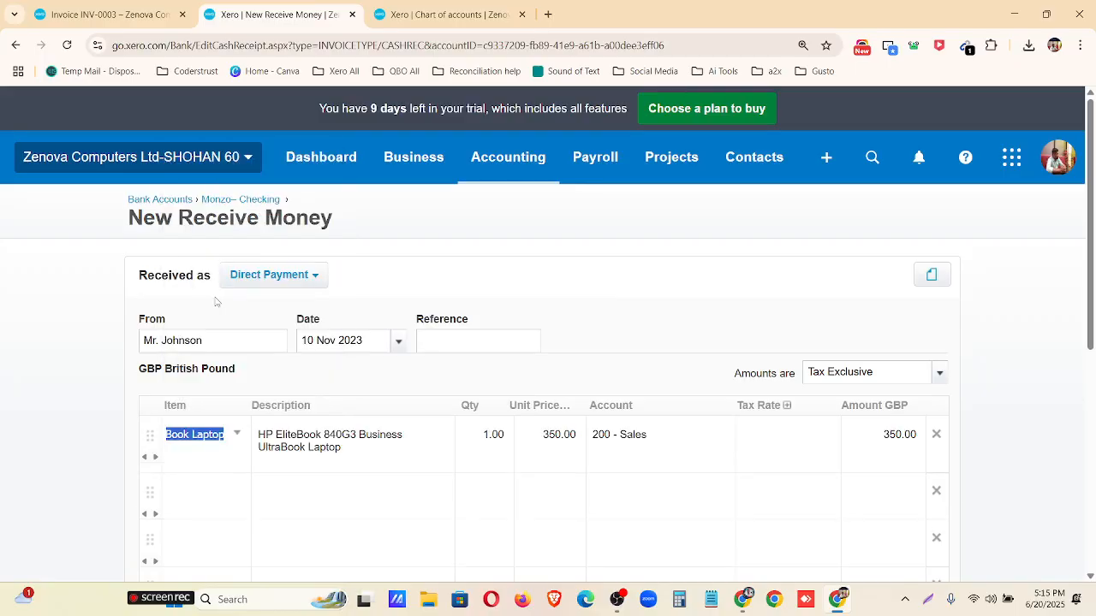
click(489, 440)
click(492, 436)
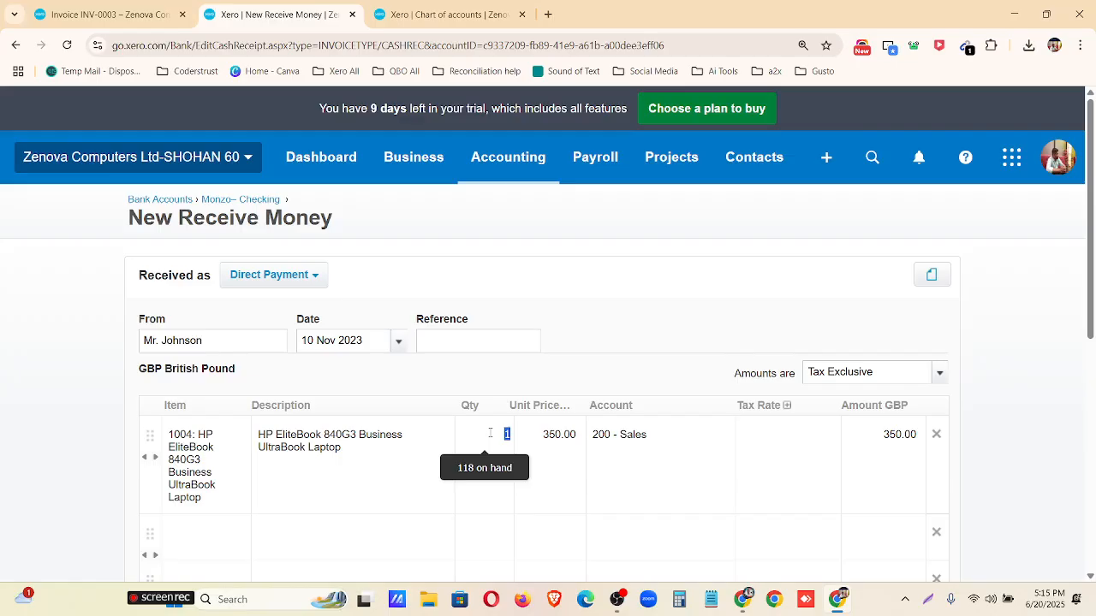
text(10)
Set the HP EliteBook line's tax rate to No VAT.
click(771, 447)
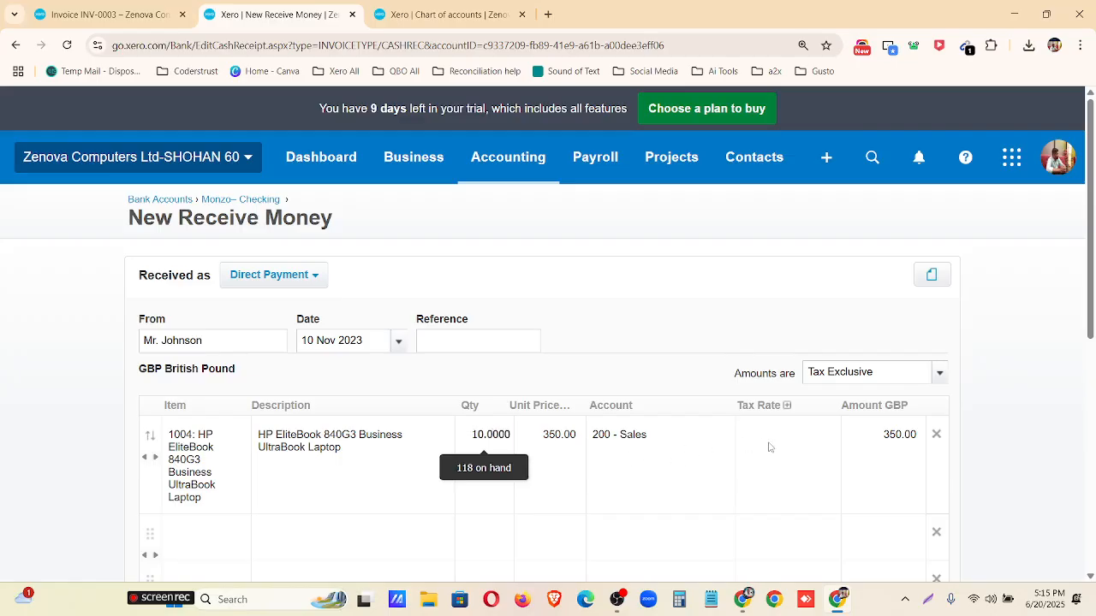
click(826, 437)
click(826, 434)
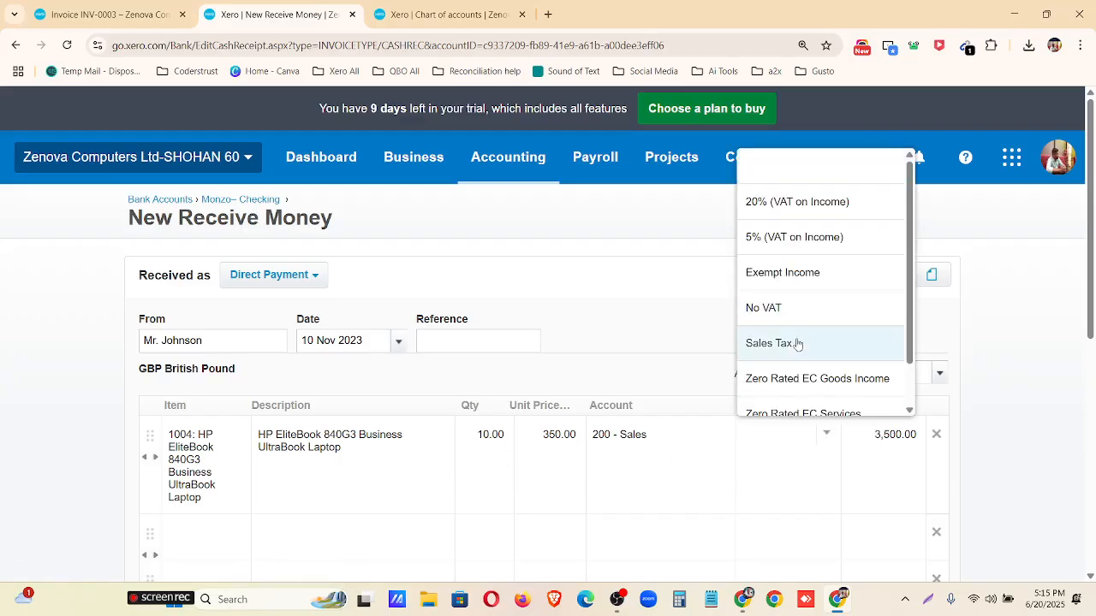
click(792, 309)
Add item 1006: Dell Foxconn SATA Power on the second line with a quantity of 5.
scroll(971, 374, down, 2)
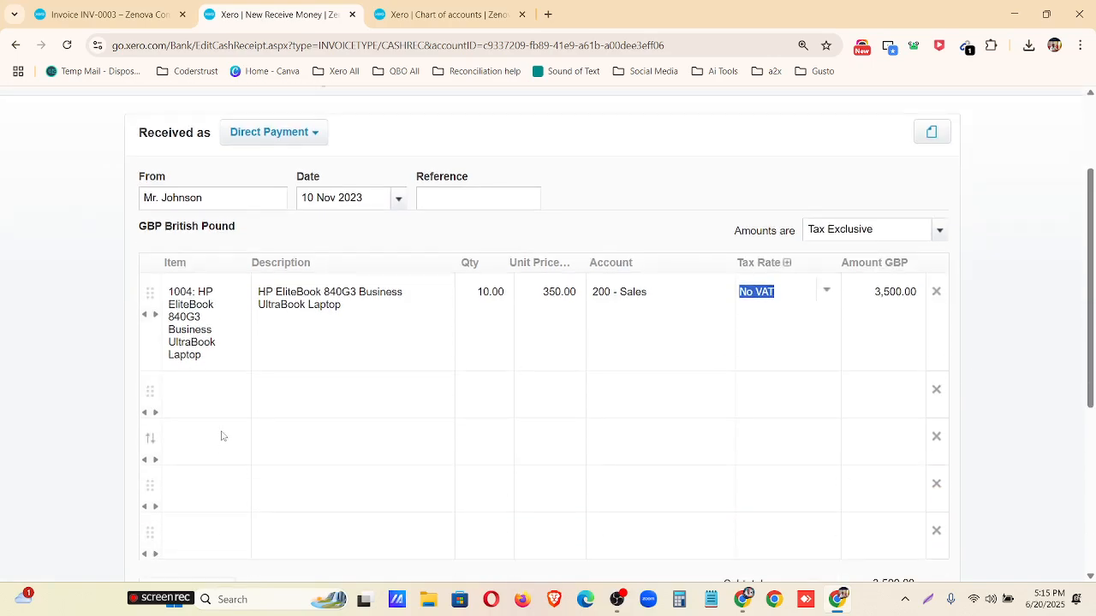
click(223, 392)
click(237, 387)
scroll(244, 274, down, 2)
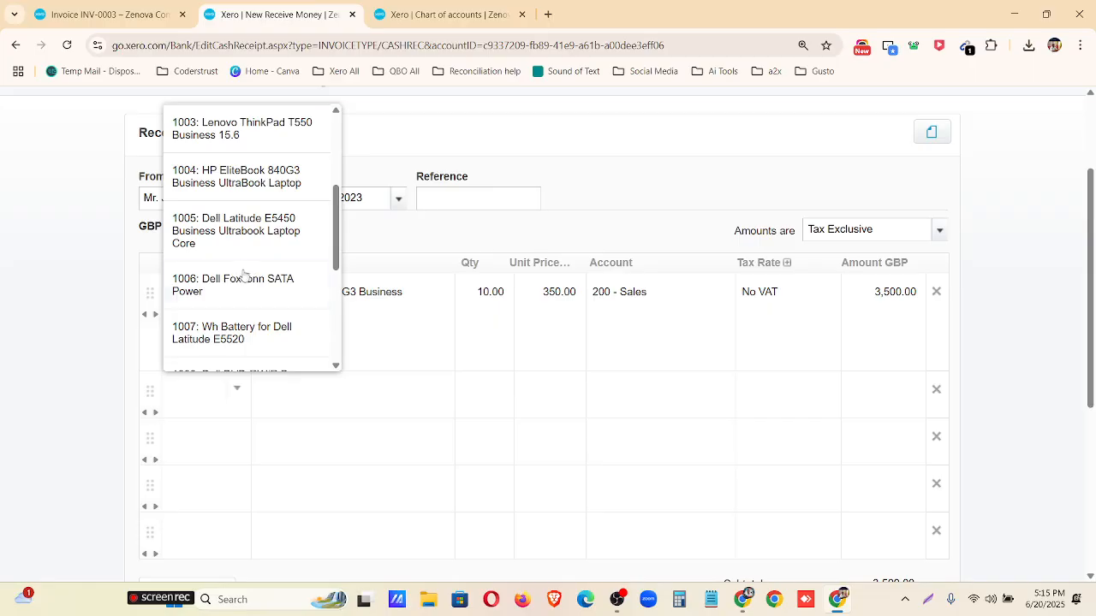
click(244, 279)
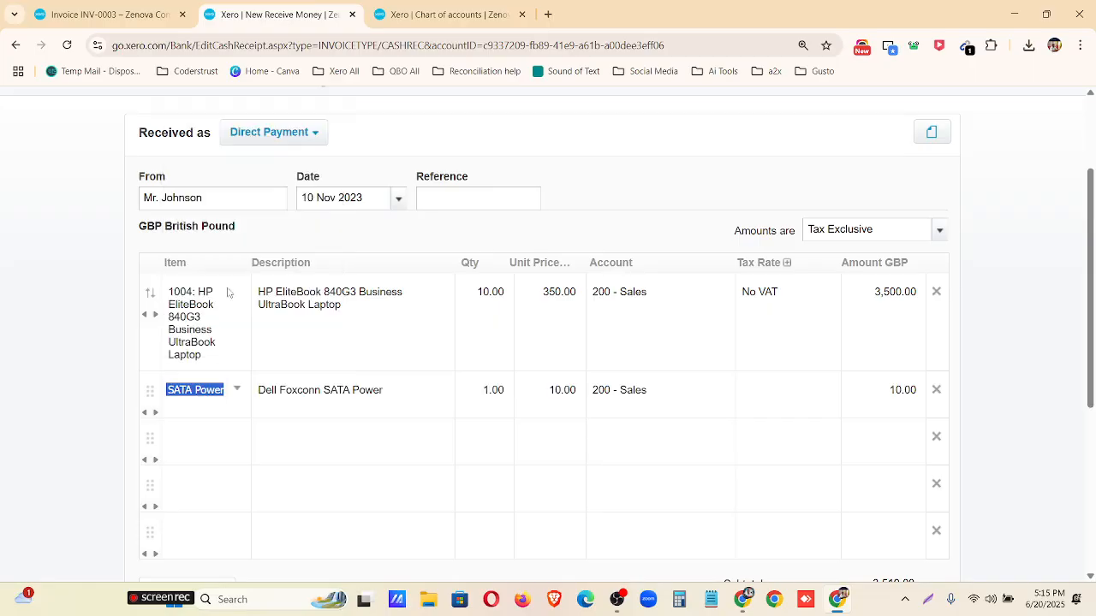
click(502, 390)
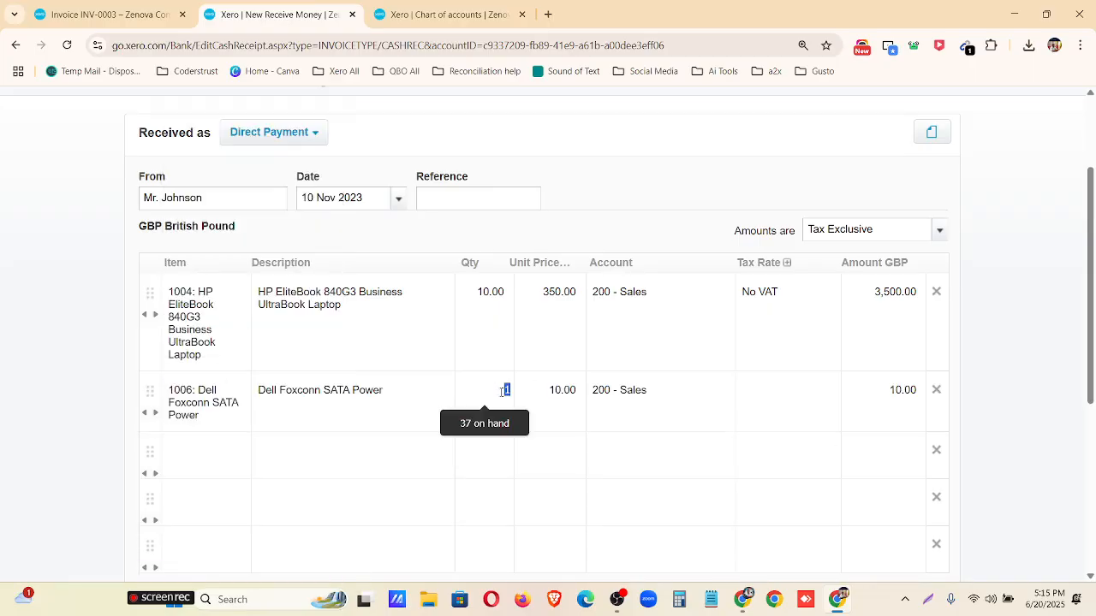
text(5)
Set the Dell Foxconn SATA Power line's tax rate to No VAT.
click(796, 394)
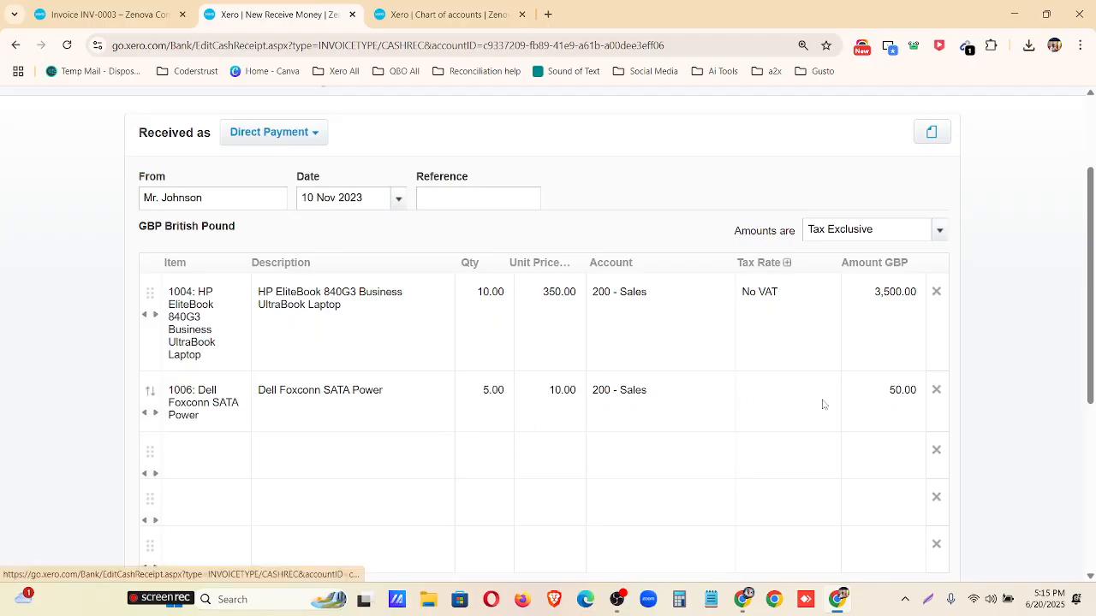
click(829, 389)
click(787, 273)
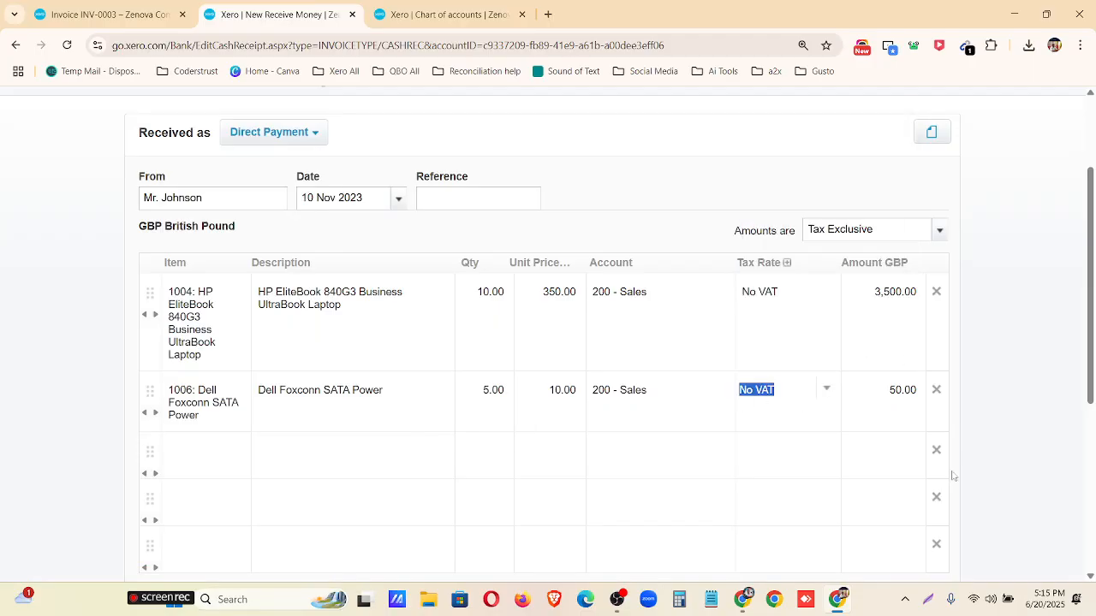
Remove the three empty lines below the Dell Foxconn SATA Power line.
click(936, 450)
click(936, 450)
click(936, 450)
Check the receive money transaction's payer, date, item lines, tax rates and total.
scroll(573, 494, up, 3)
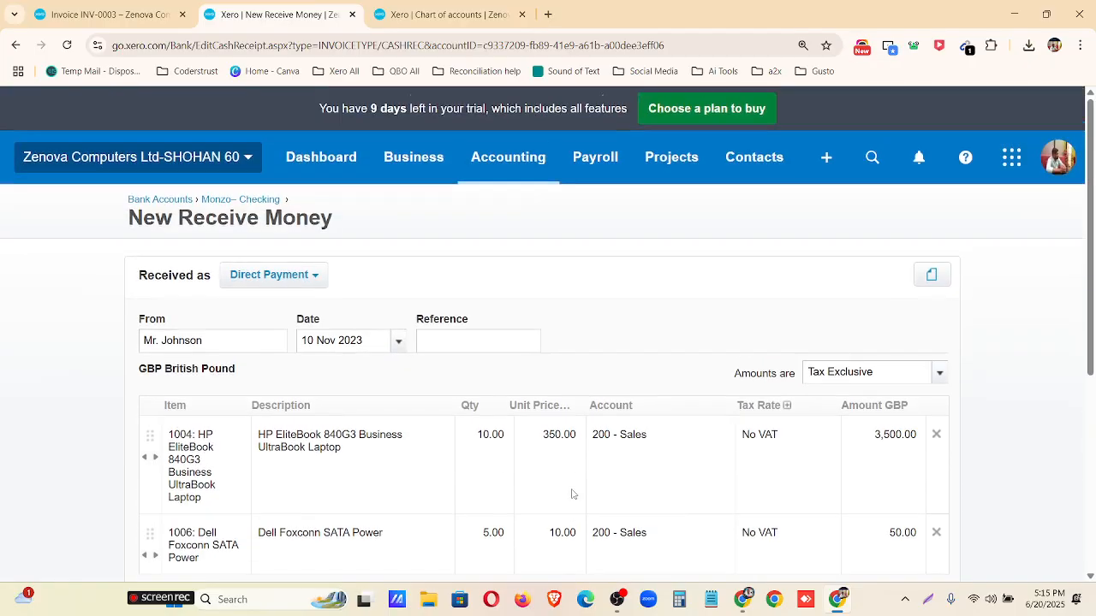
scroll(274, 307, down, 4)
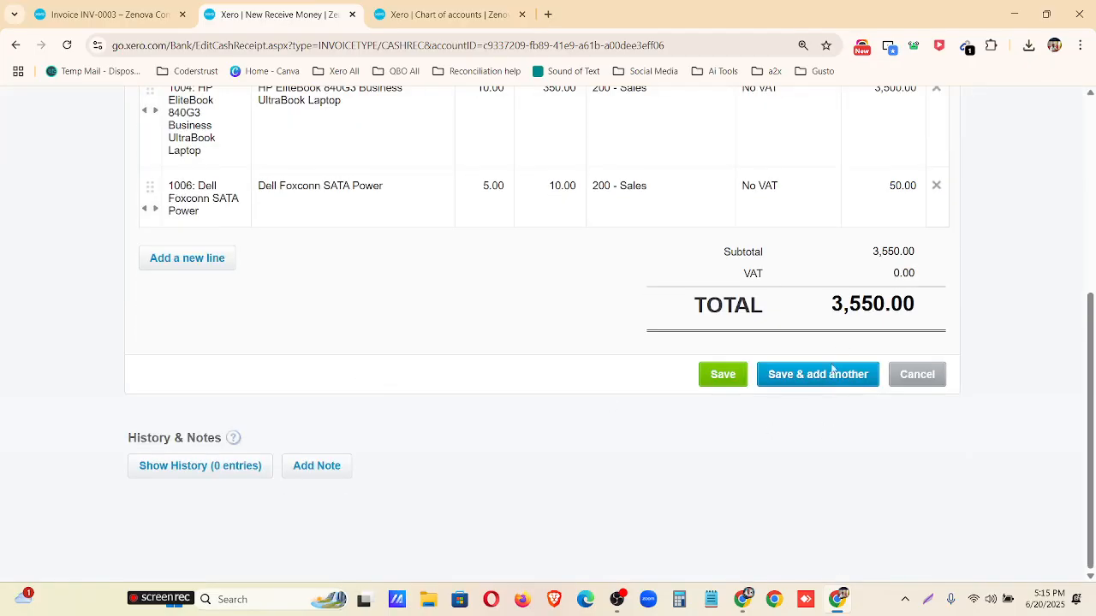
scroll(757, 328, up, 3)
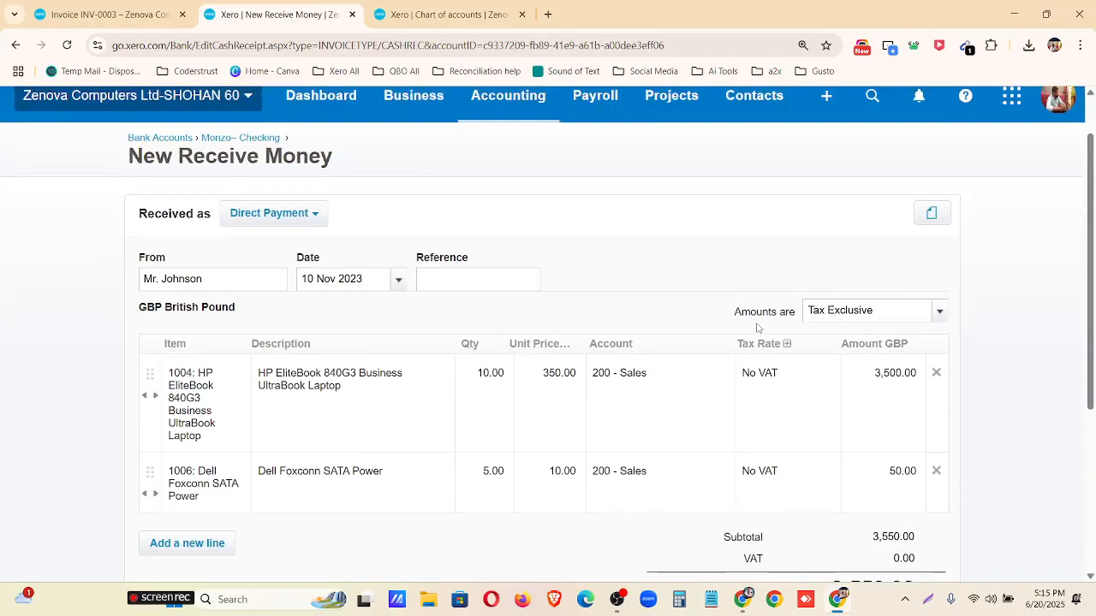
scroll(564, 316, down, 3)
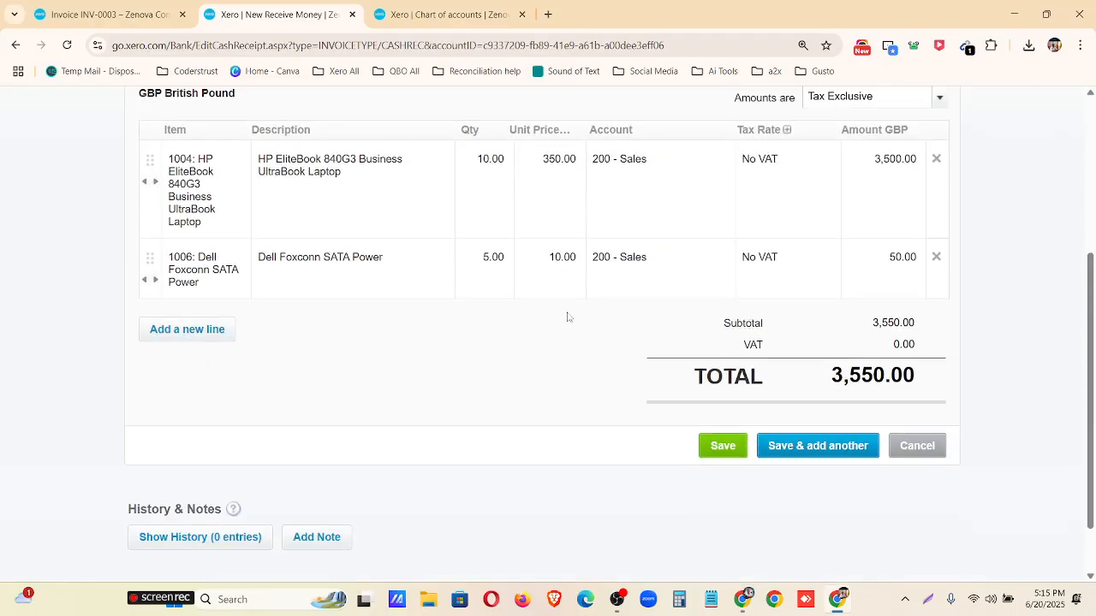
scroll(865, 485, up, 2)
scroll(865, 484, down, 1)
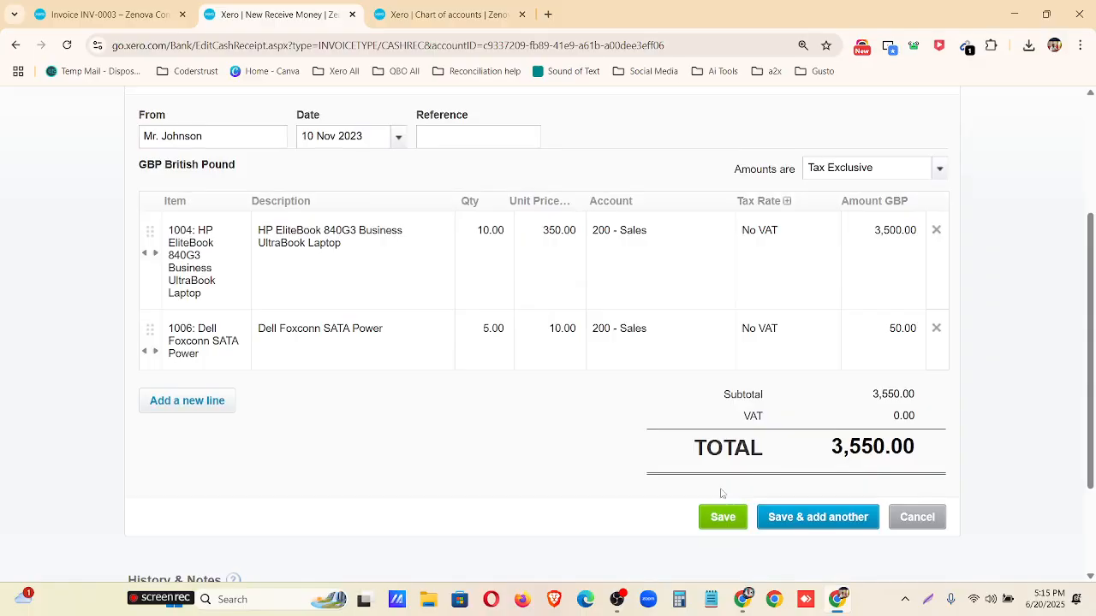
scroll(664, 452, up, 3)
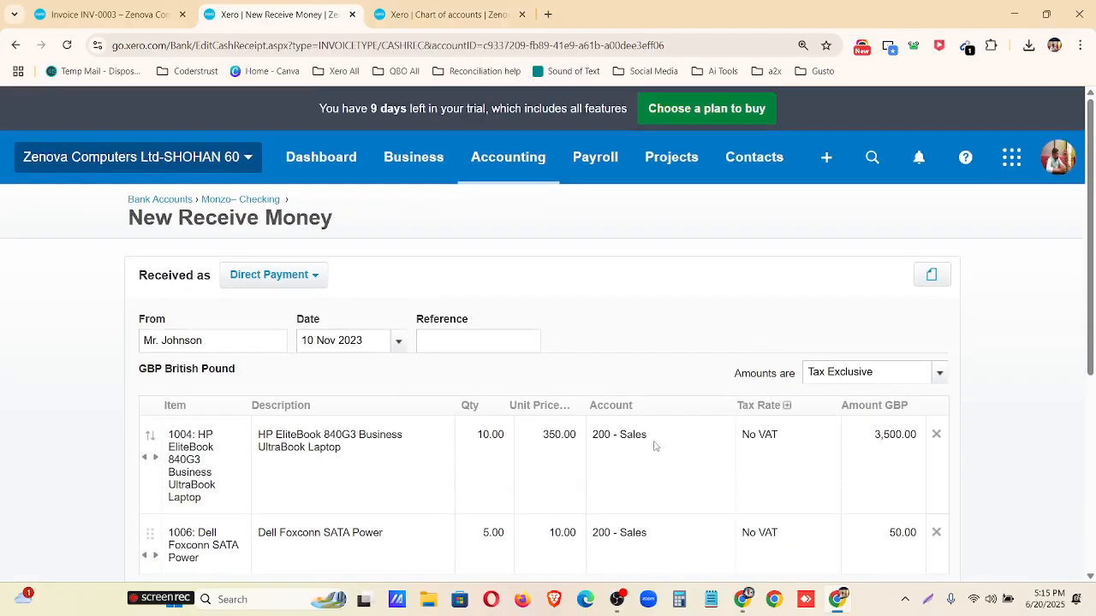
scroll(577, 437, down, 3)
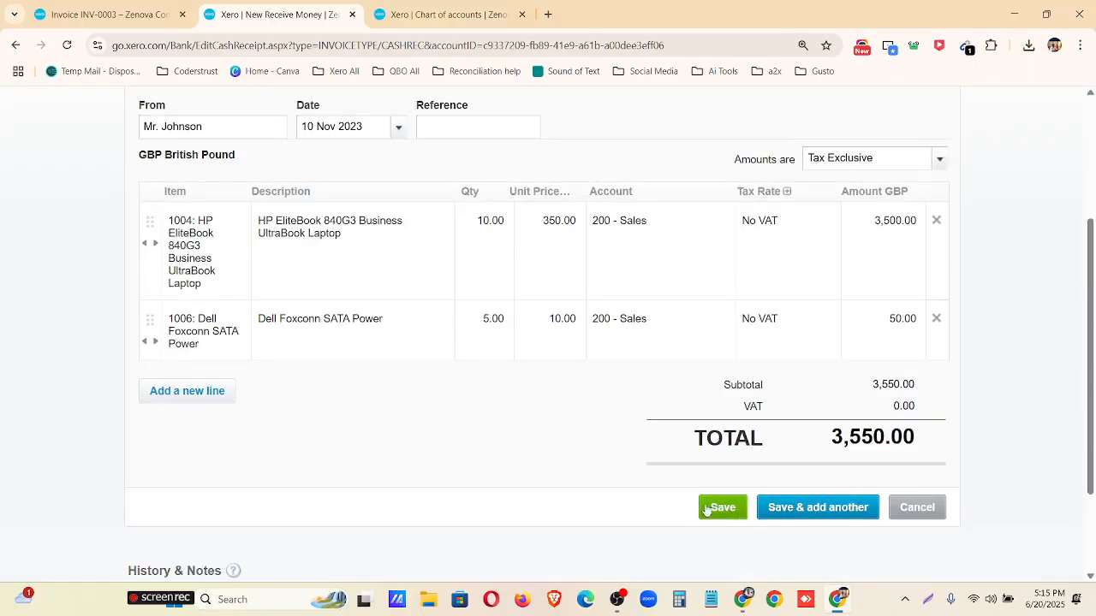
Save the receive money transaction, check it in the Monzo– Checking account transactions, and return to the dashboard.
click(721, 508)
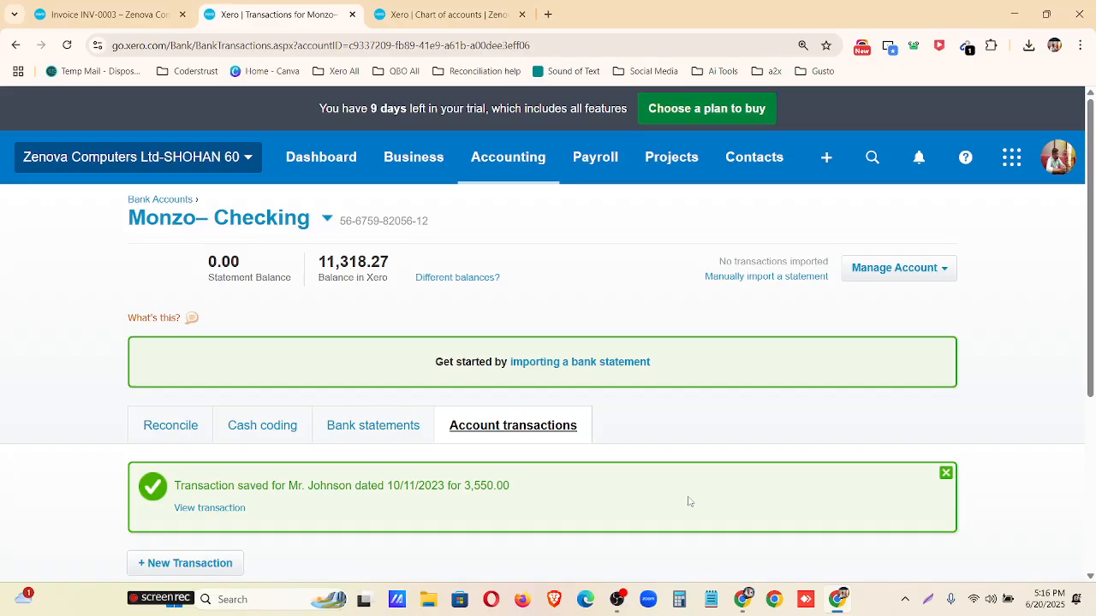
scroll(489, 398, down, 3)
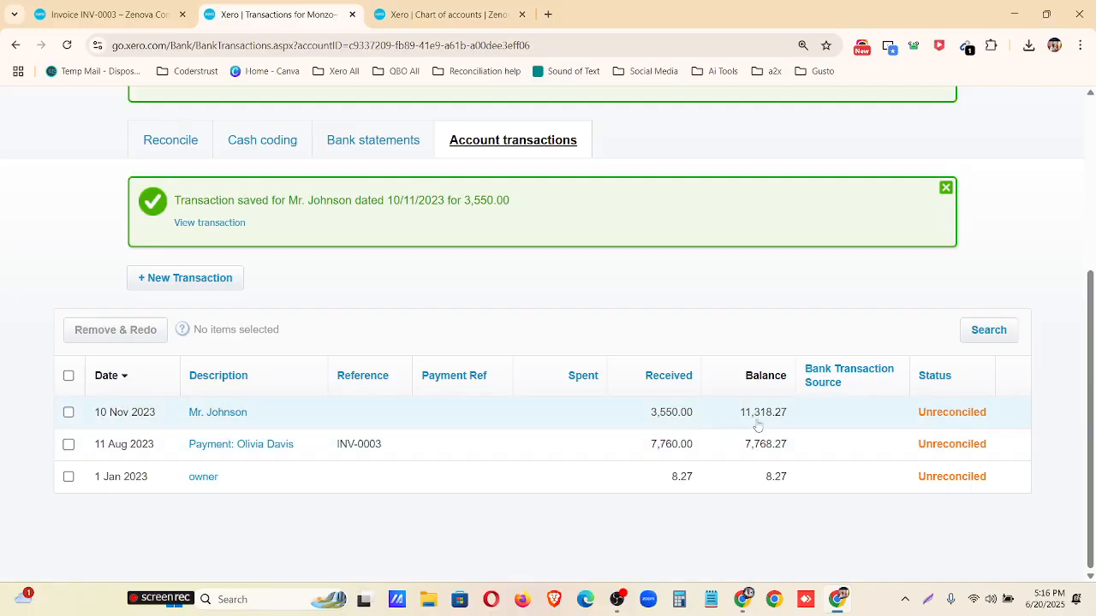
scroll(597, 488, up, 4)
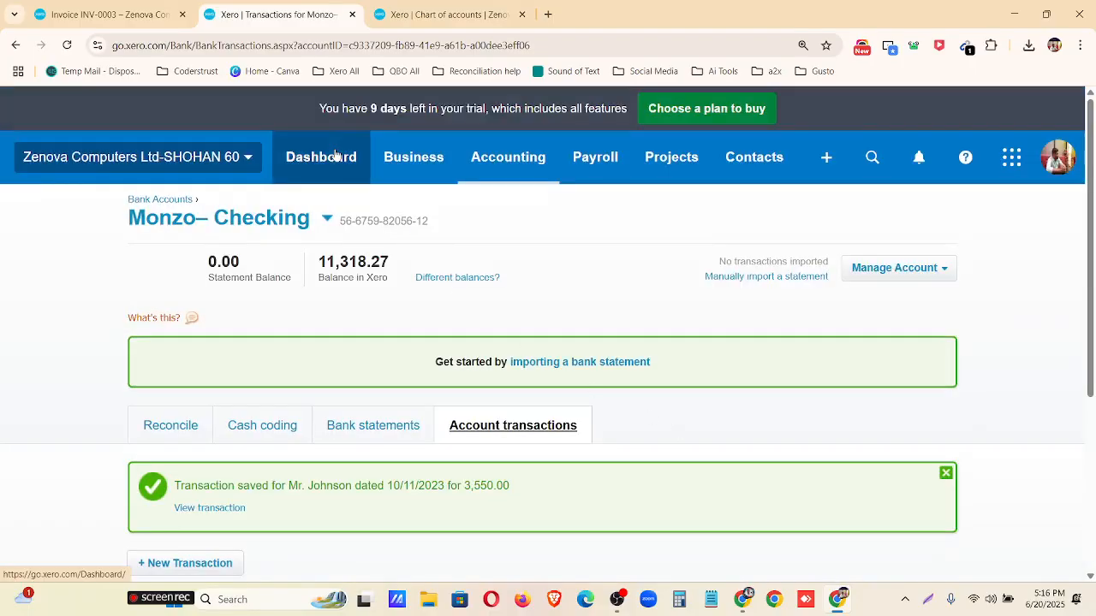
click(334, 155)
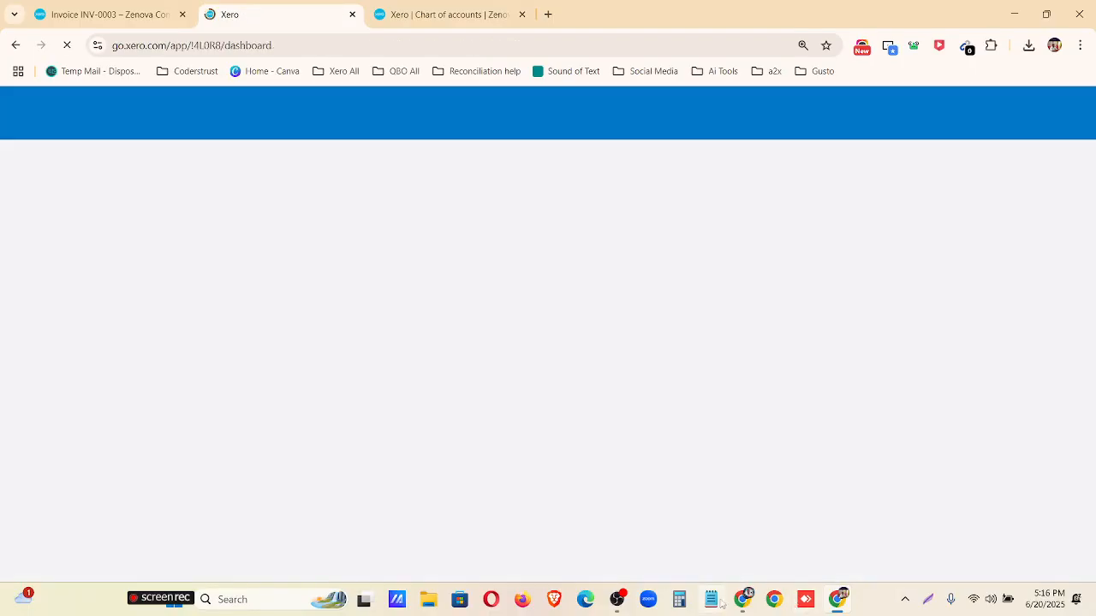
Check the direct-payment receive money sheet in Google Sheets and highlight task 6, Report Generate, in the Mentor Assignments document.
click(741, 599)
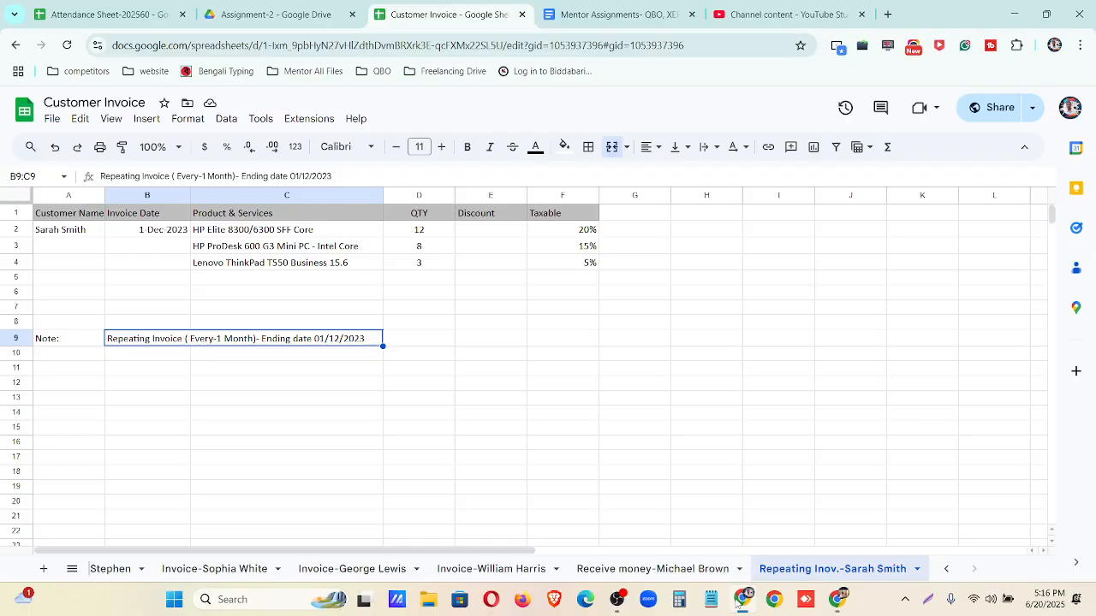
click(655, 568)
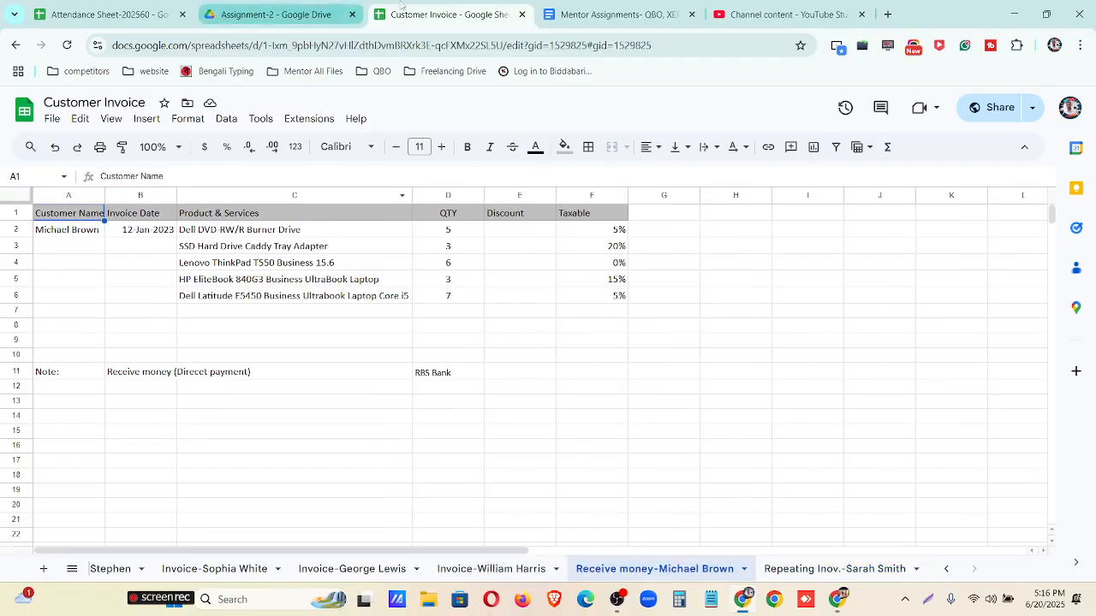
click(591, 11)
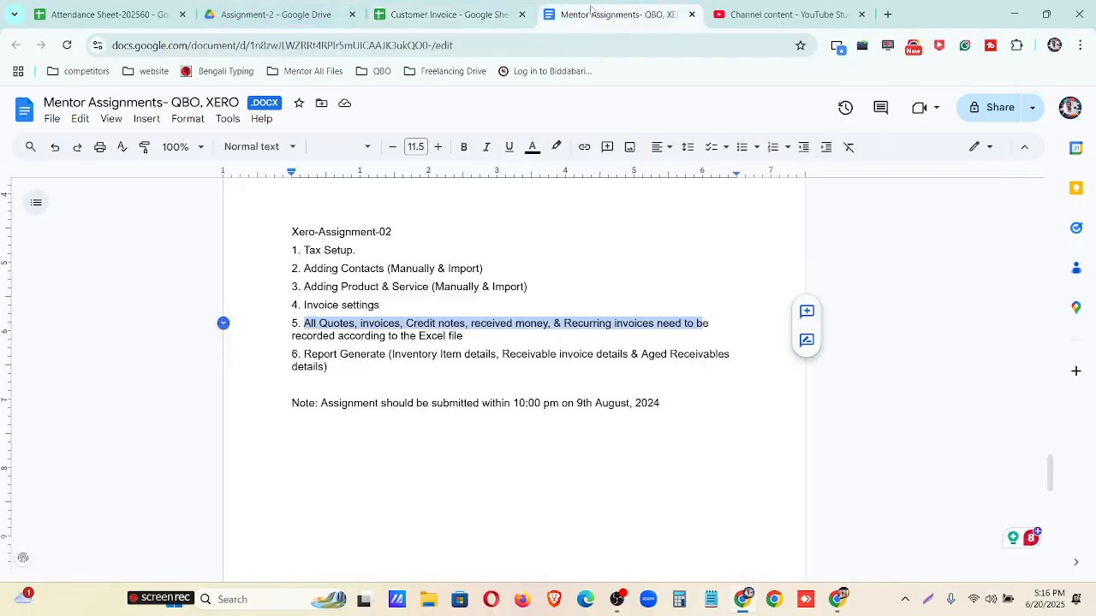
click(310, 363)
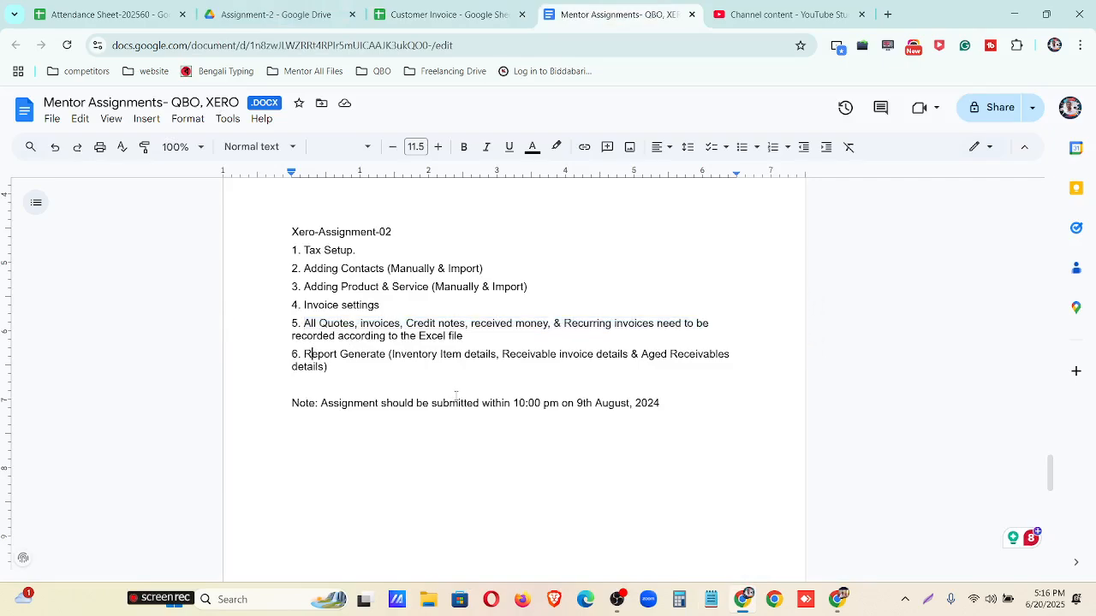
key(ctrl+plus)
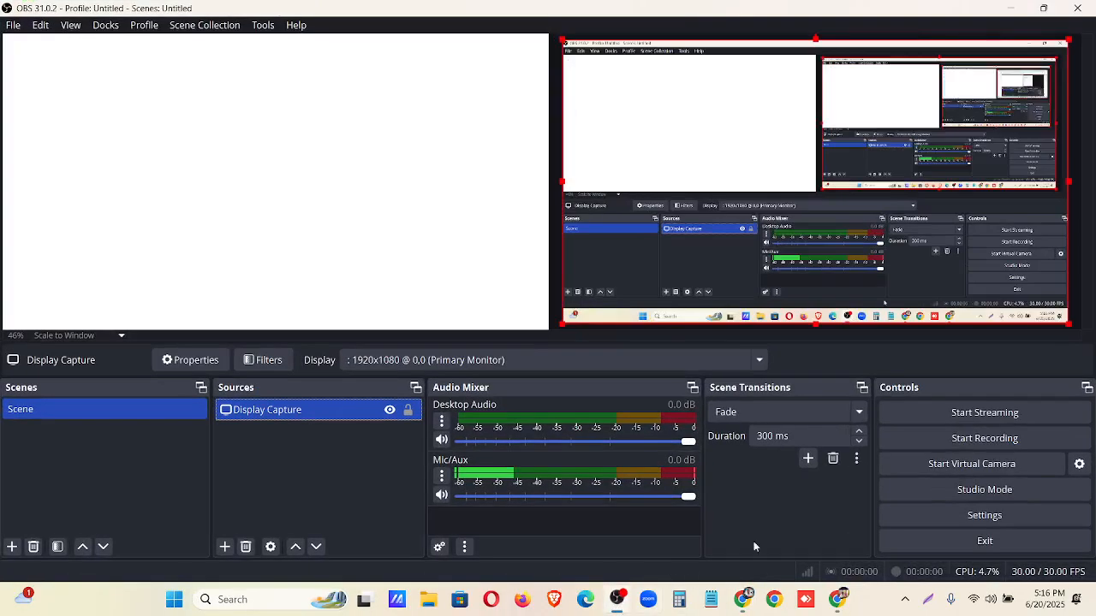
click(972, 463)
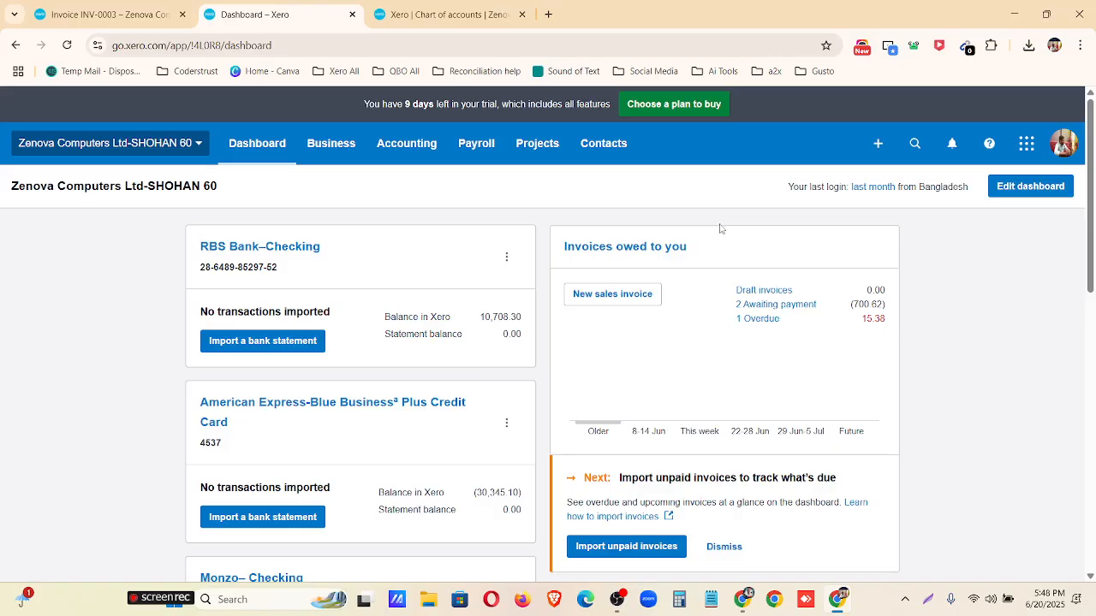
click(742, 600)
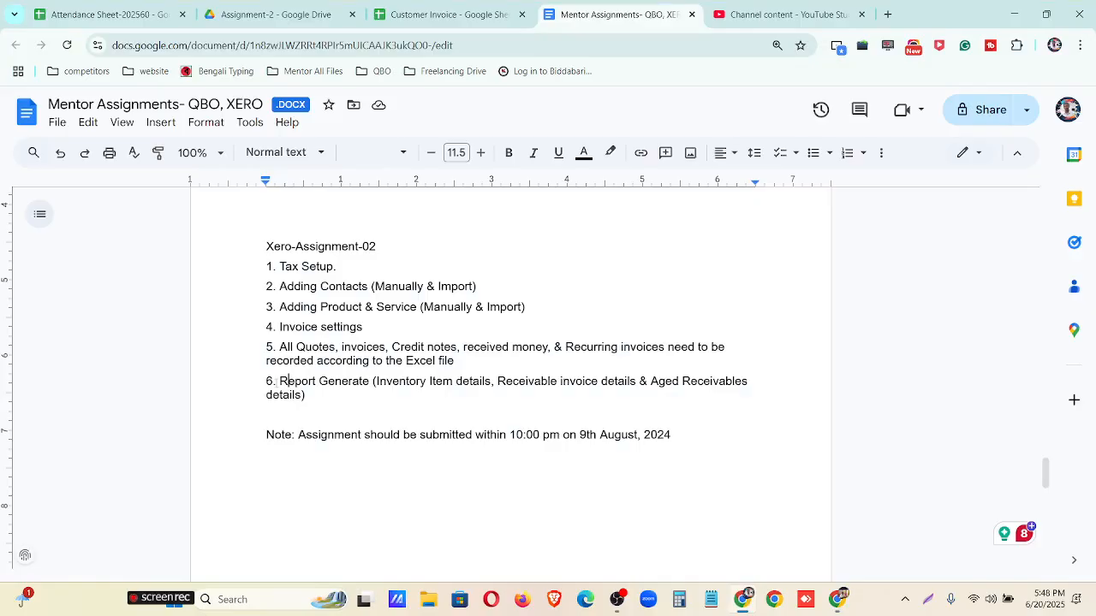
drag(279, 381, 322, 403)
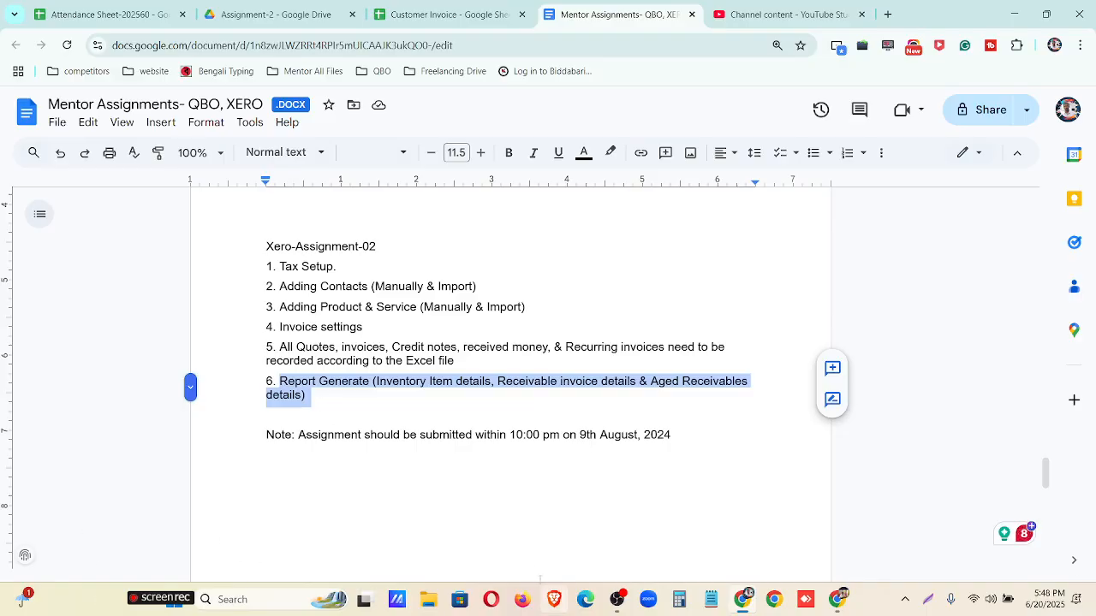
Switch back to Xero and open the list of accounting reports.
click(839, 600)
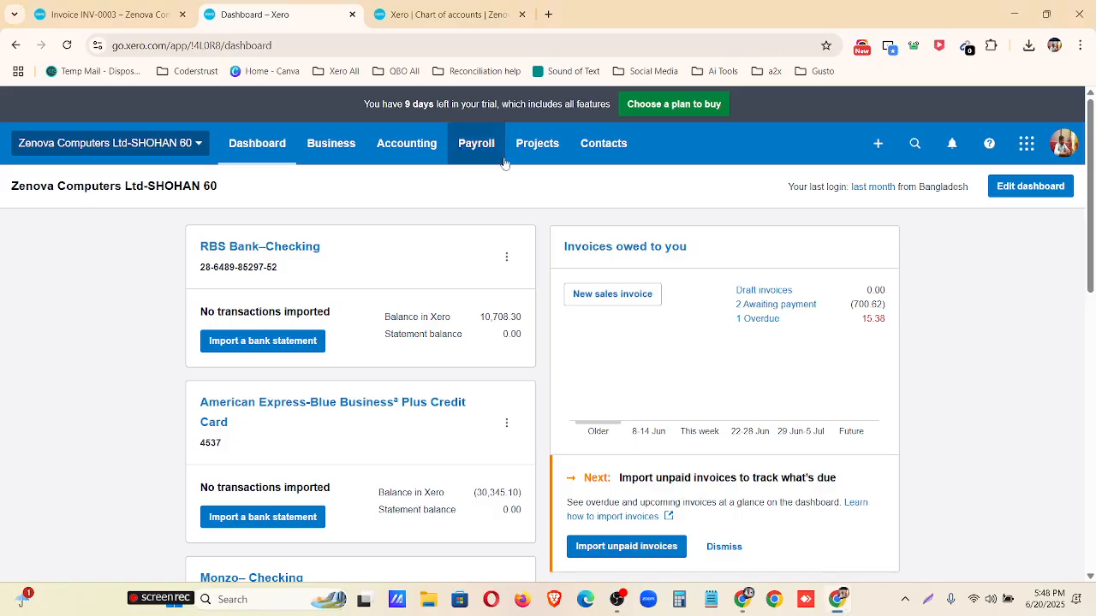
click(411, 150)
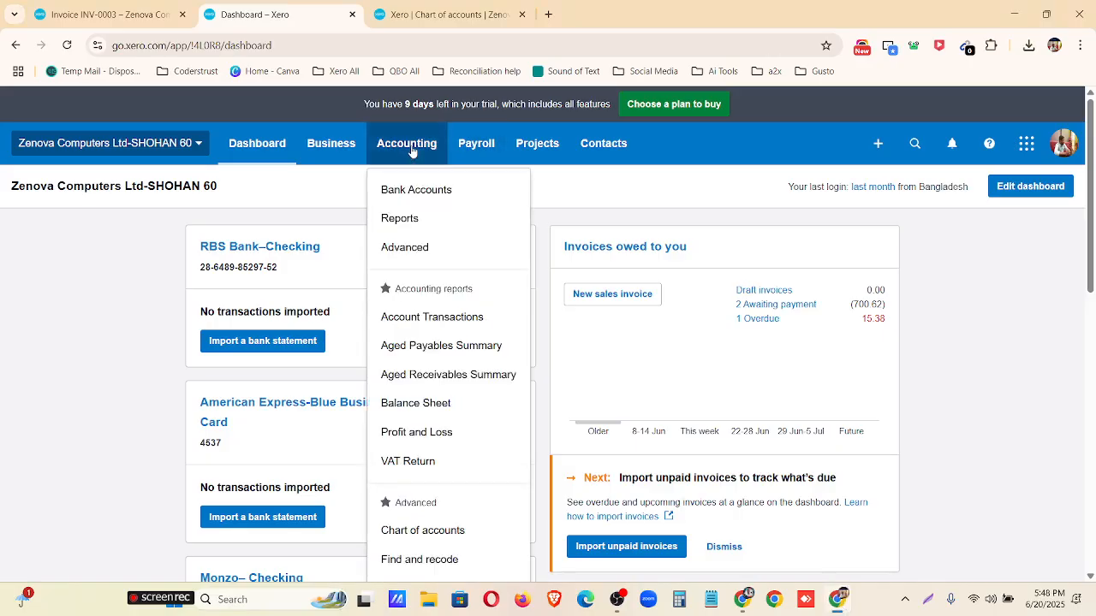
click(425, 219)
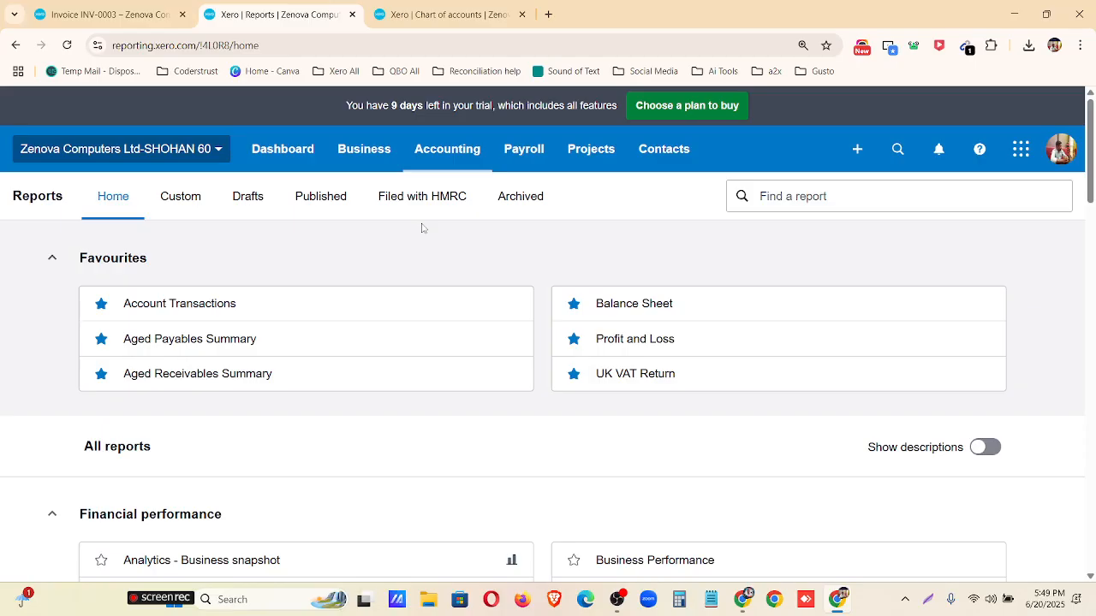
click(396, 157)
click(397, 157)
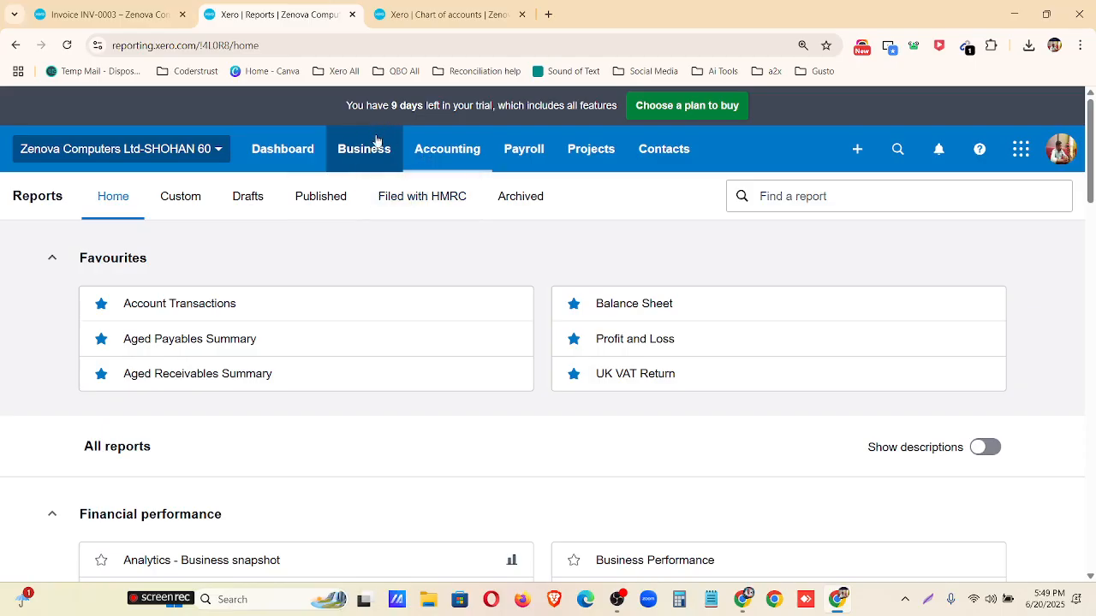
scroll(488, 206, down, 1)
scroll(643, 240, up, 1)
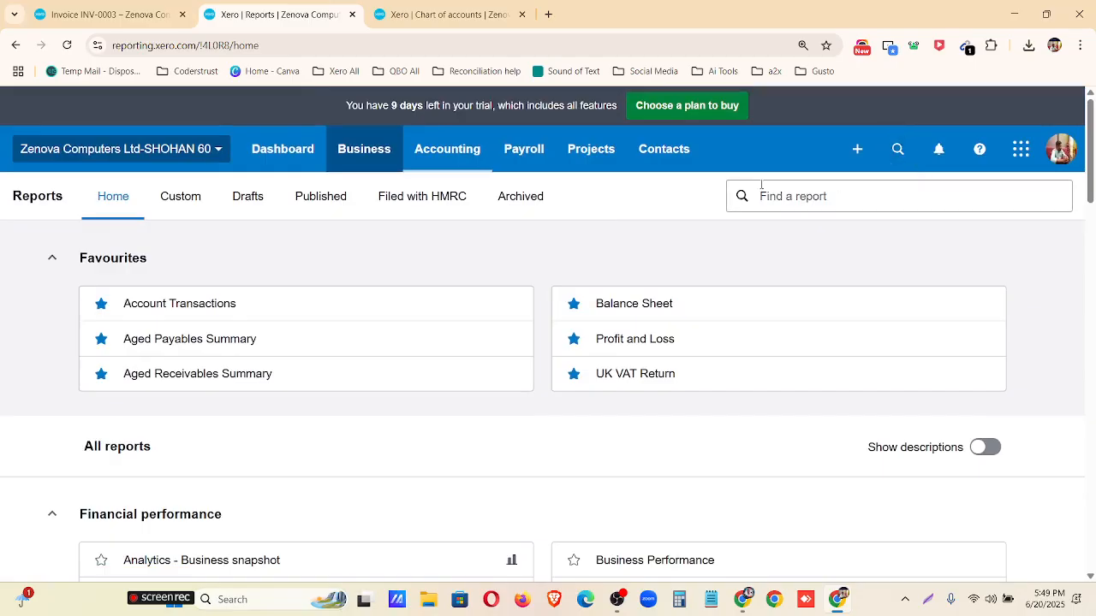
Search all contacts and transactions for "chart of accounts".
click(887, 155)
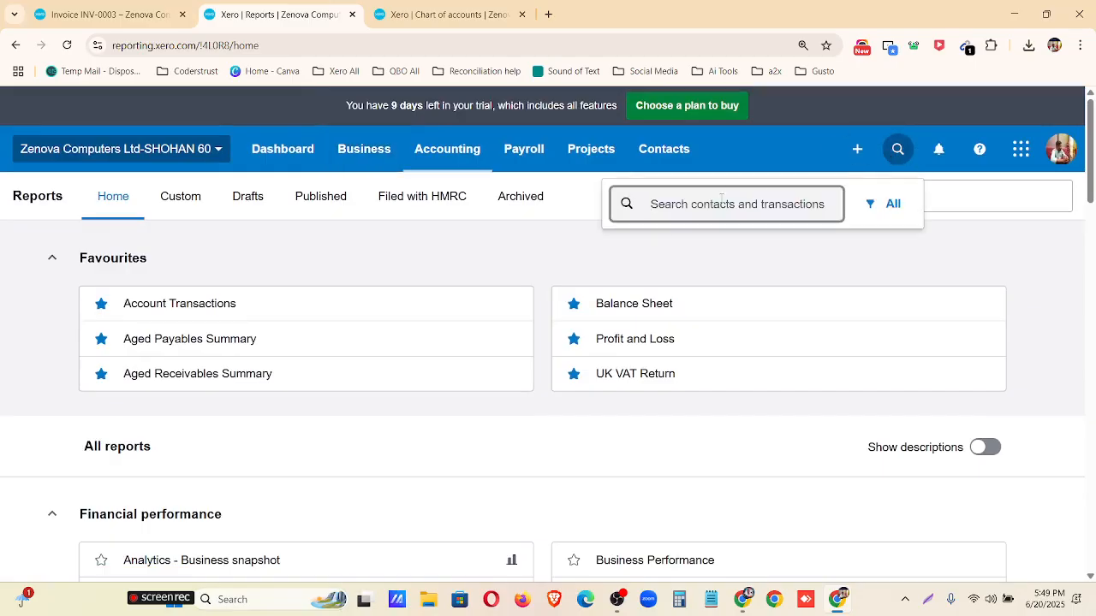
text(cha)
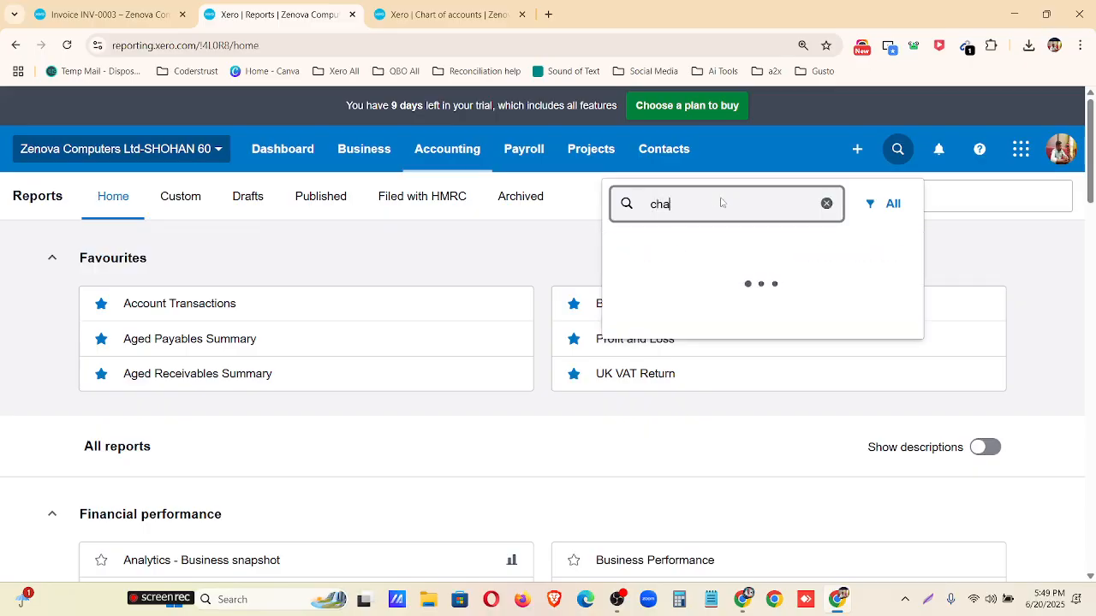
text(trt ofacco)
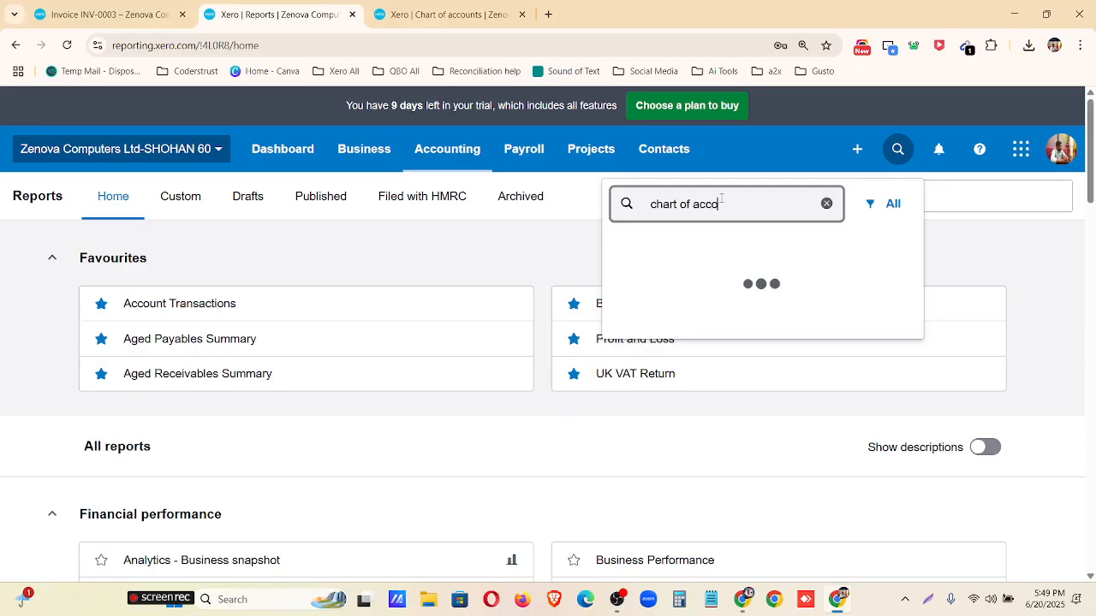
text(unts)
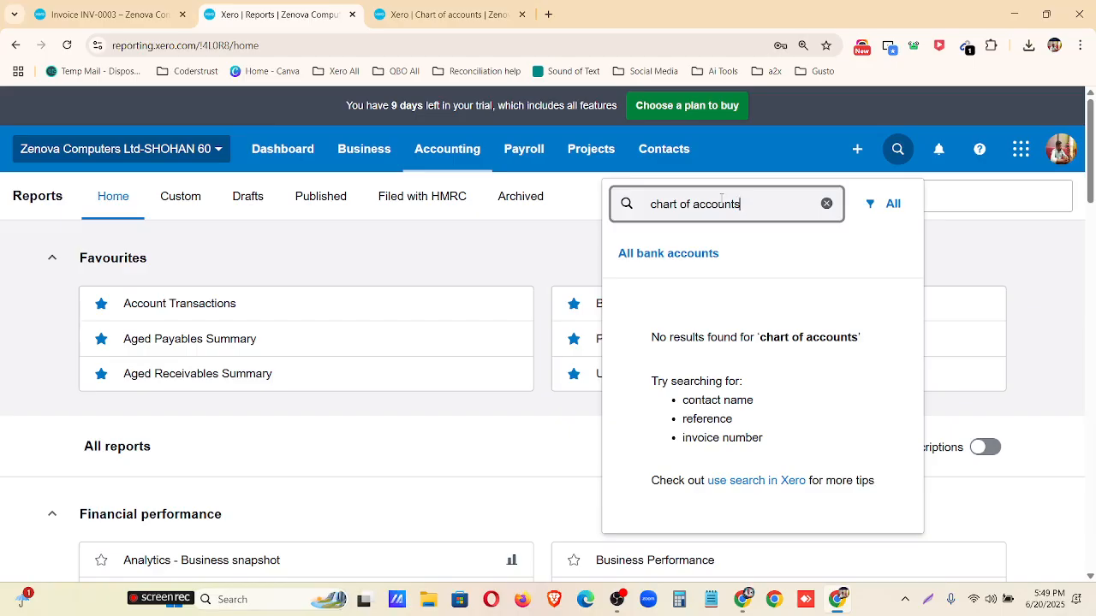
Read the Xero Central help article on using search, close it, and dismiss the search box.
click(742, 488)
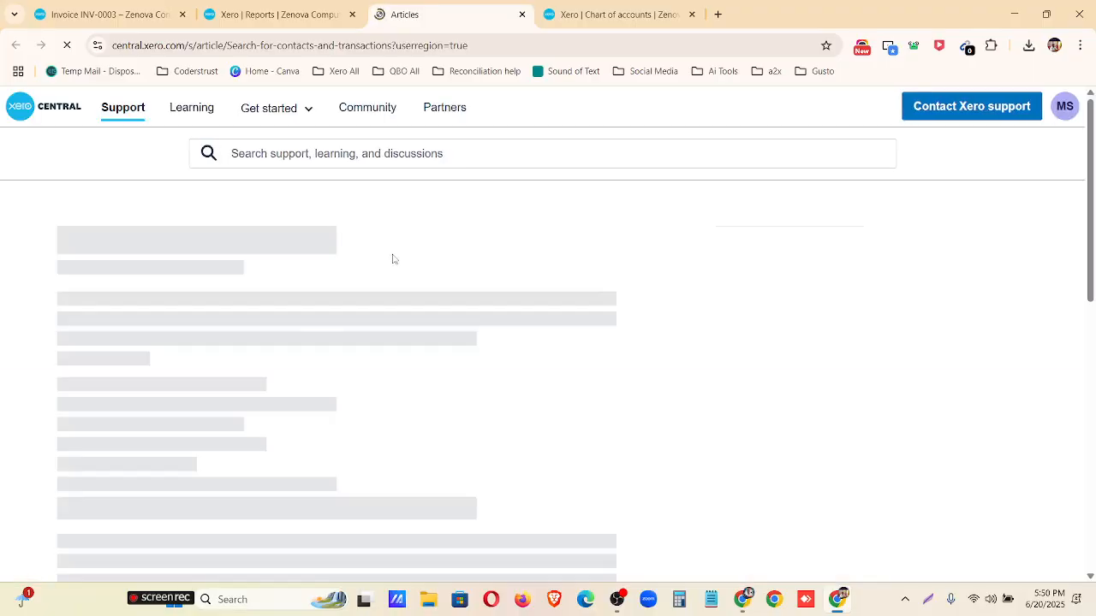
scroll(240, 325, down, 3)
scroll(244, 330, down, 7)
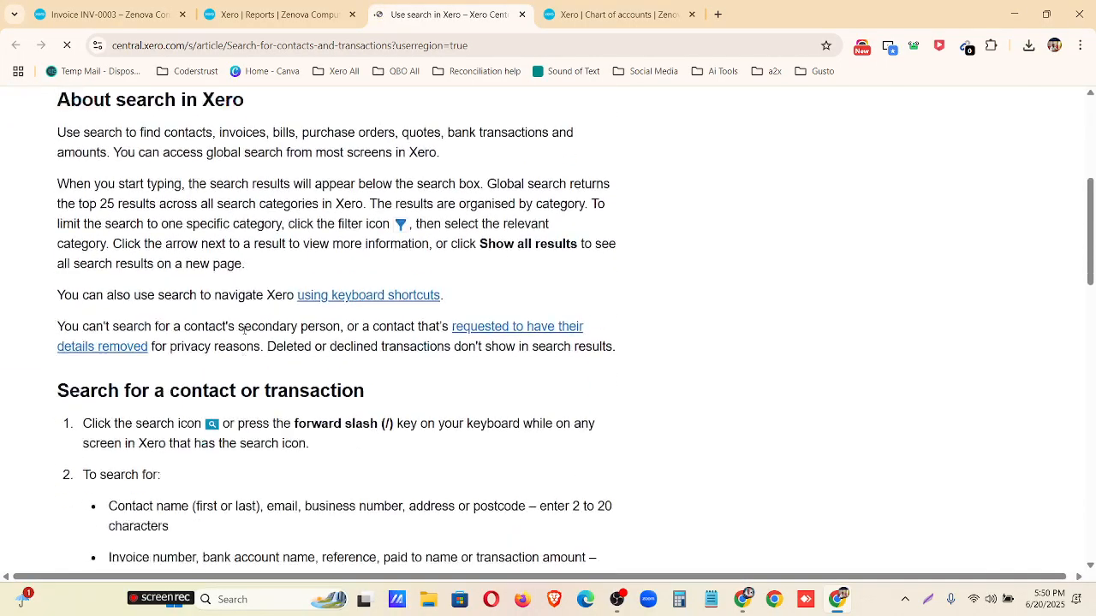
scroll(244, 337, down, 5)
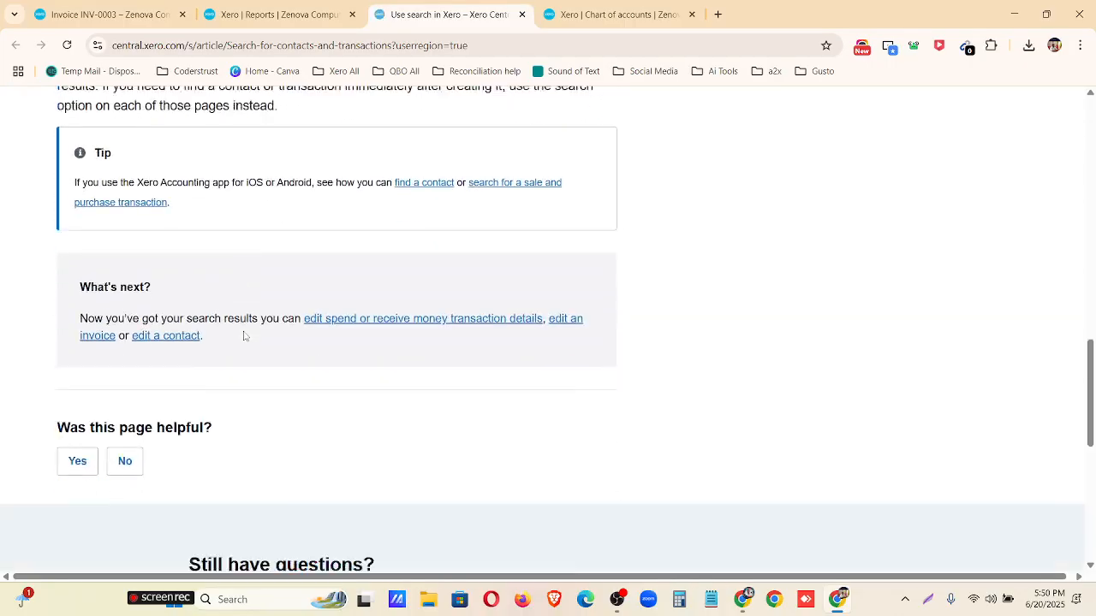
scroll(256, 360, down, 4)
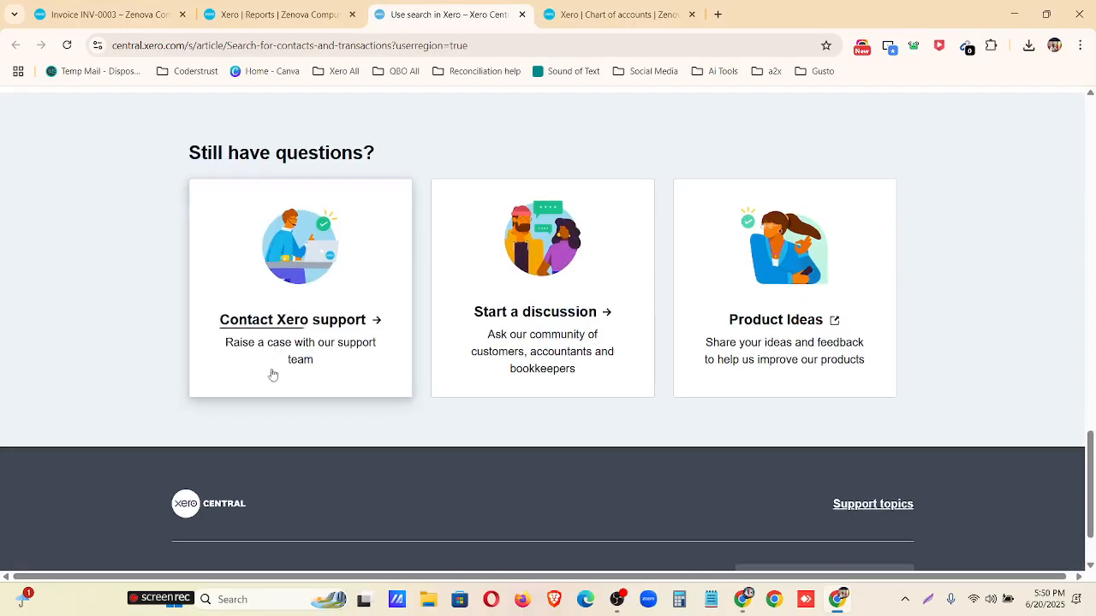
scroll(274, 374, up, 15)
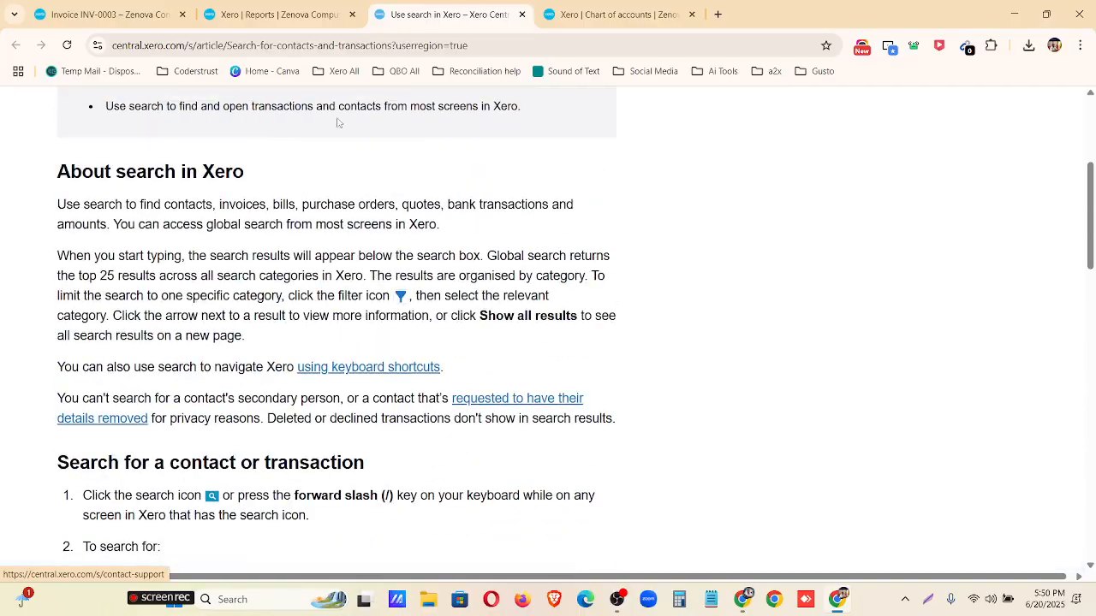
click(521, 15)
click(957, 248)
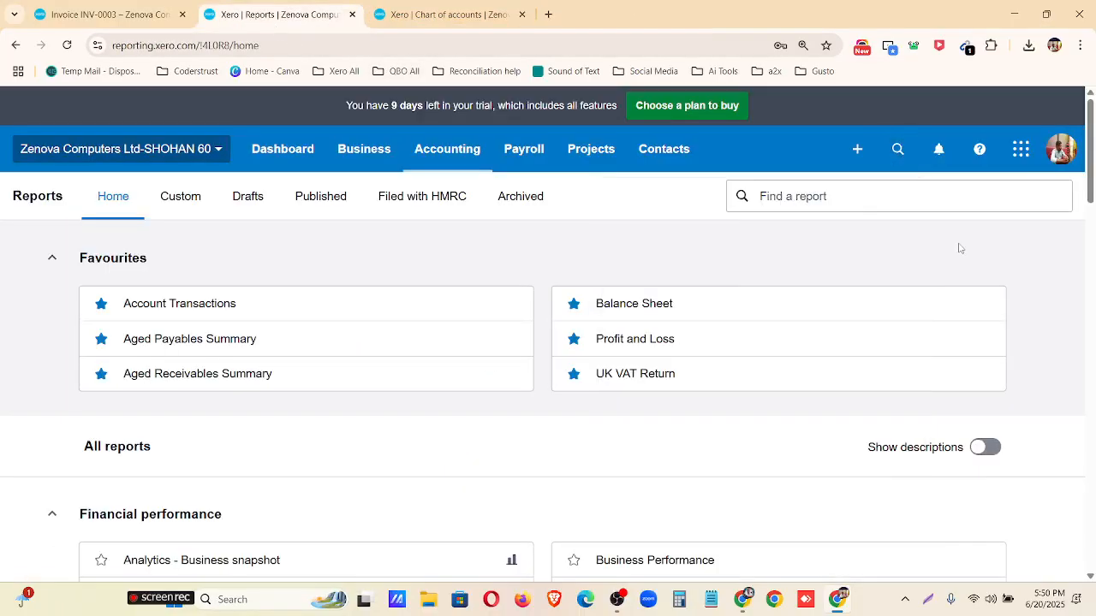
Open the Profit and Loss report from the favourite reports, looking through the full report list while it loads.
click(631, 340)
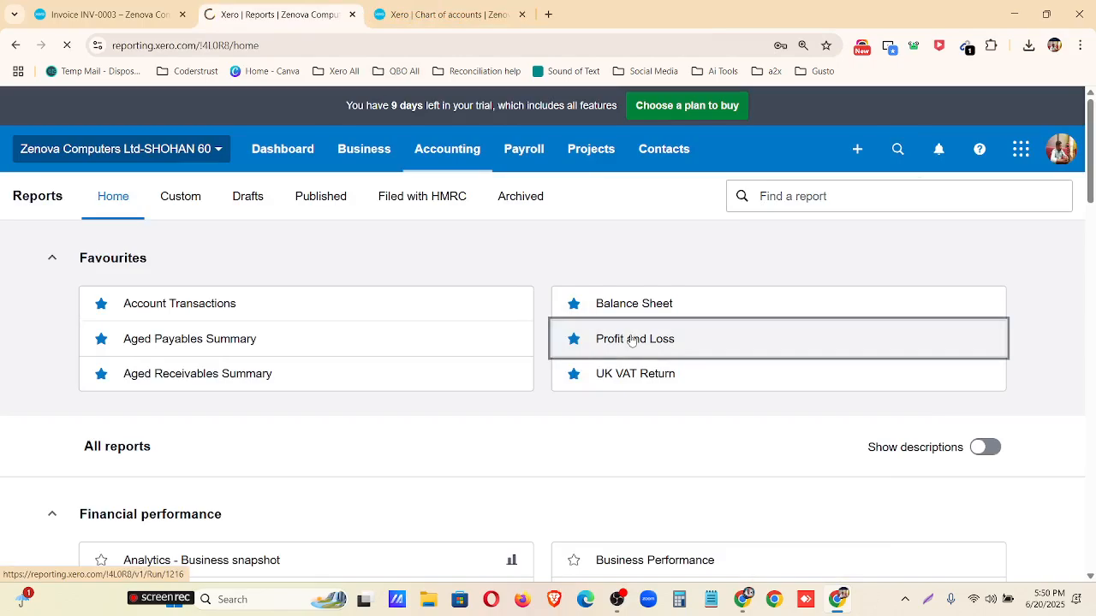
scroll(425, 425, down, 20)
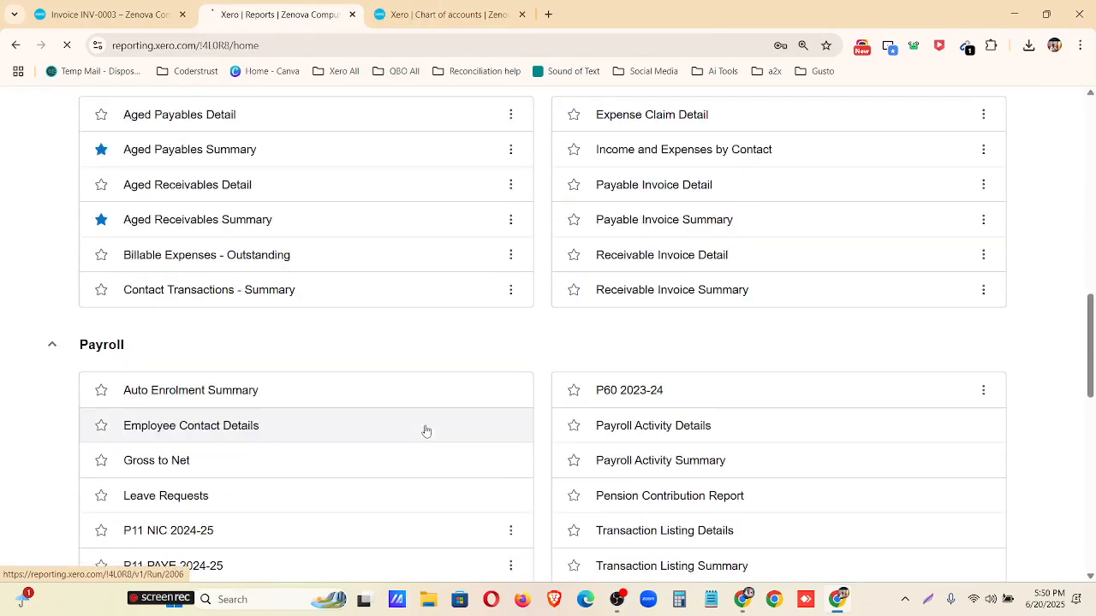
scroll(458, 470, down, 5)
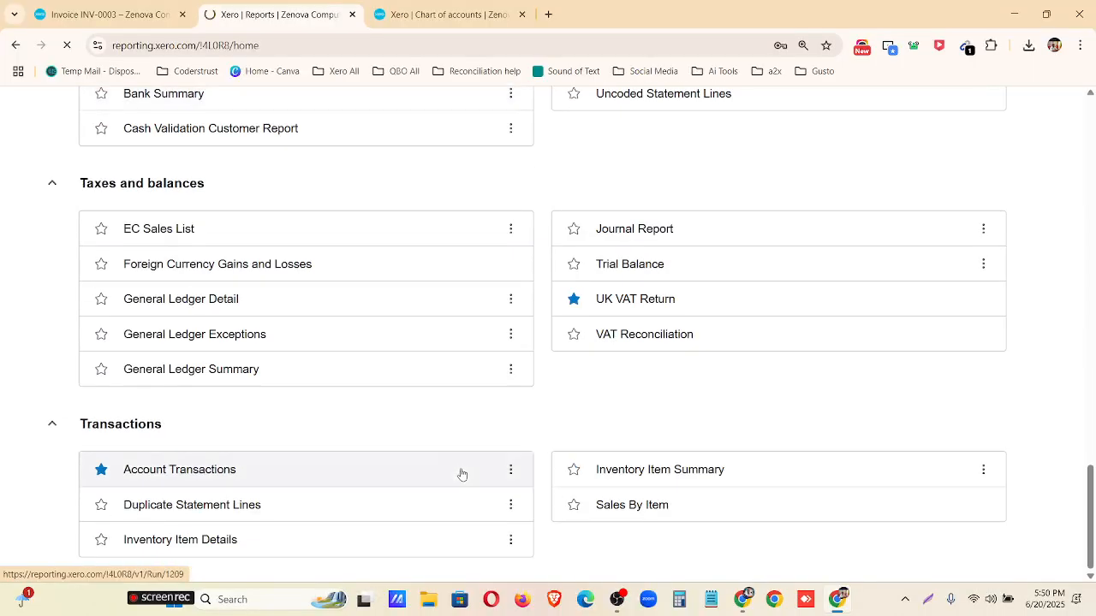
scroll(470, 473, up, 6)
scroll(472, 474, up, 5)
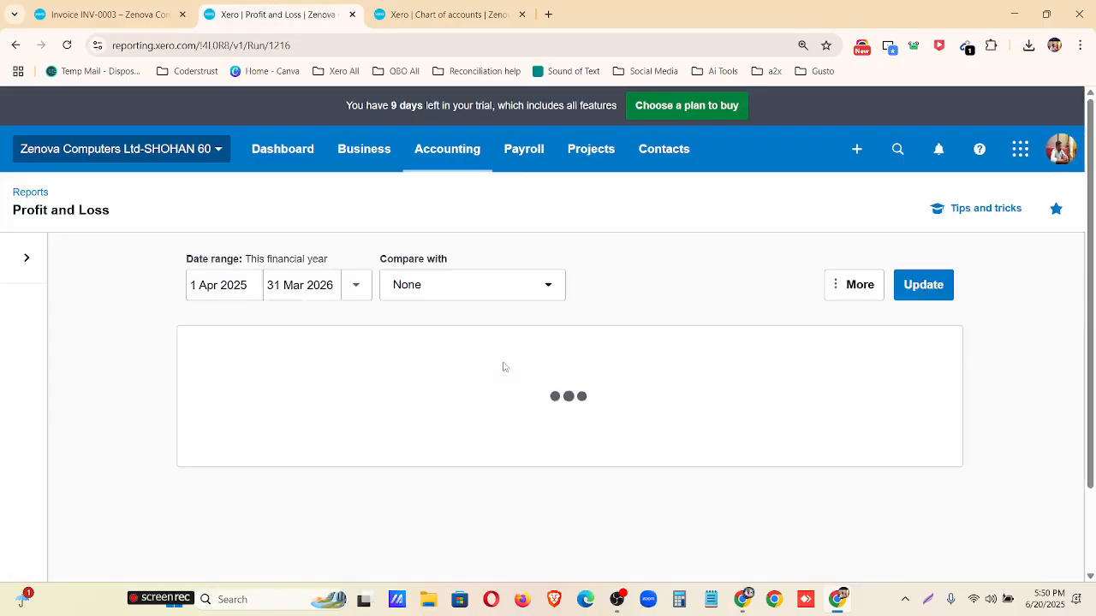
Set the Profit and Loss report's start date to 1 Jan 2023 and update the report.
click(256, 285)
click(286, 326)
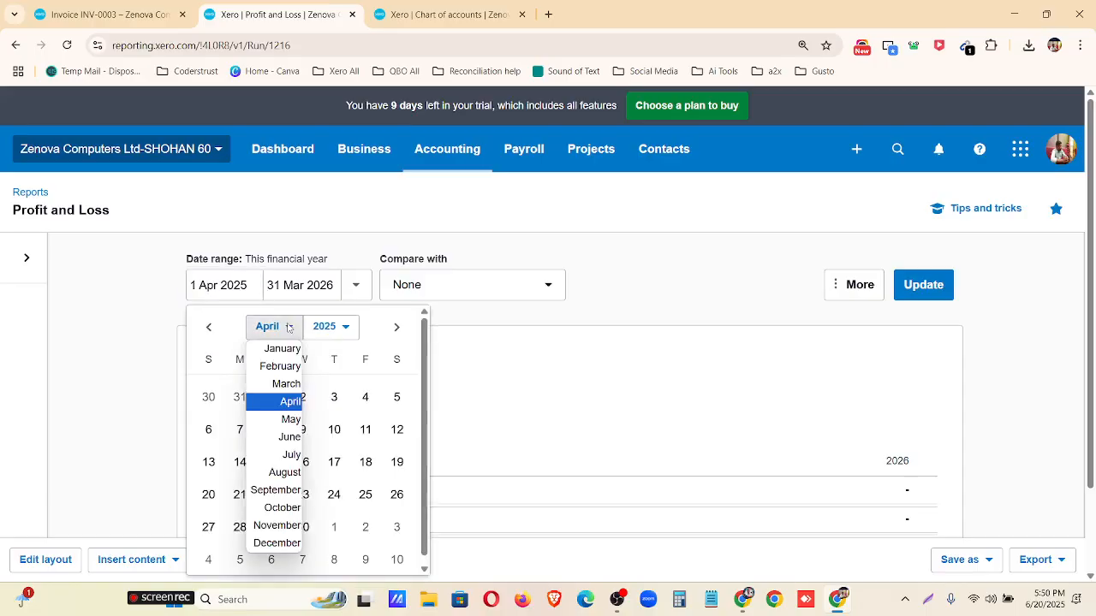
click(286, 348)
click(330, 334)
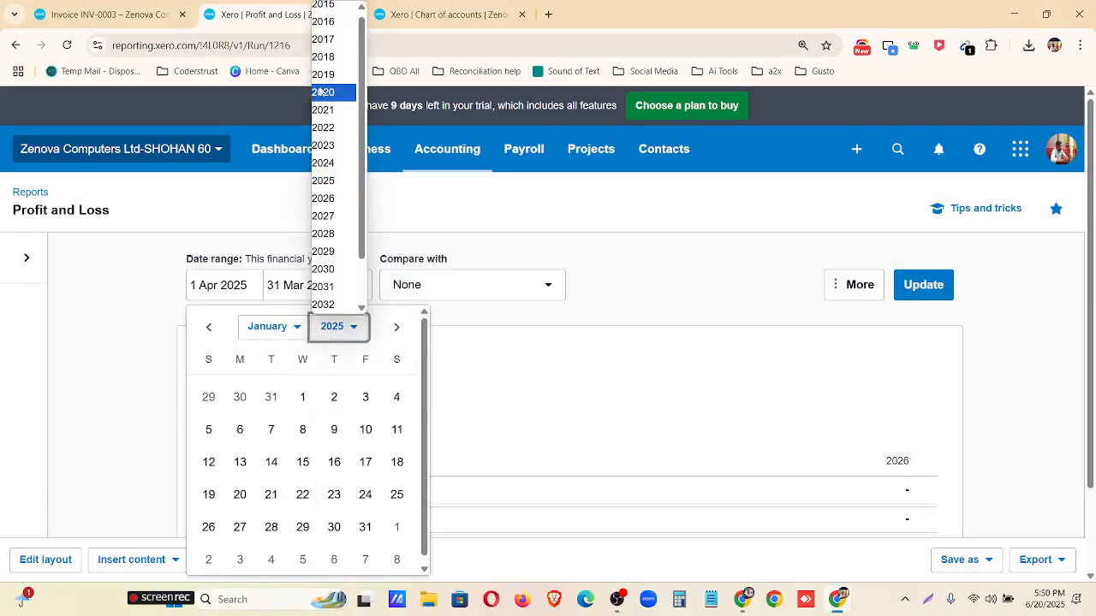
click(325, 150)
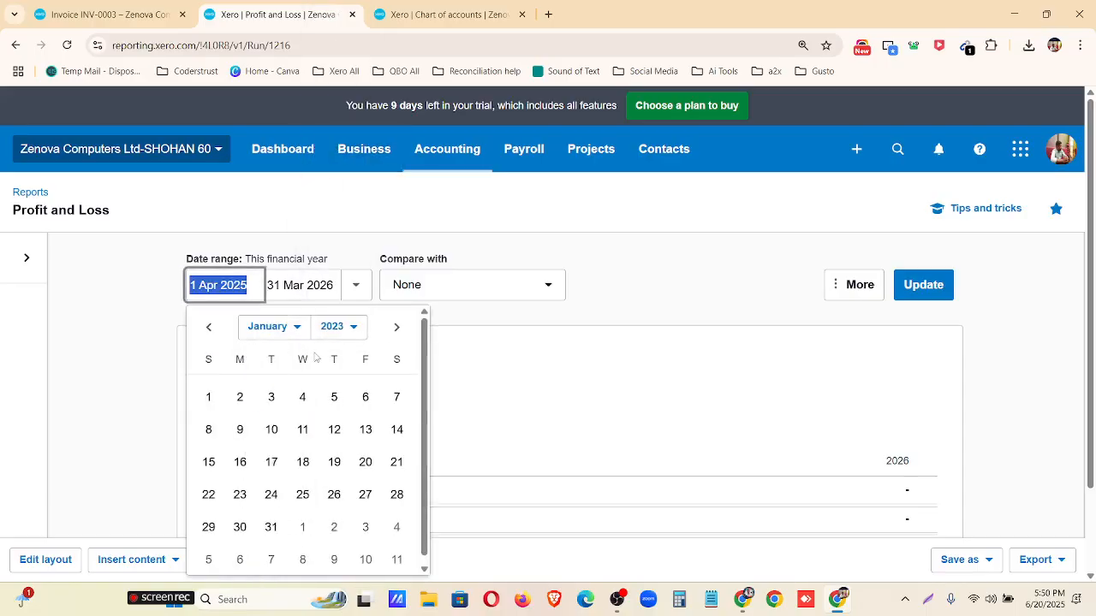
click(208, 396)
click(916, 285)
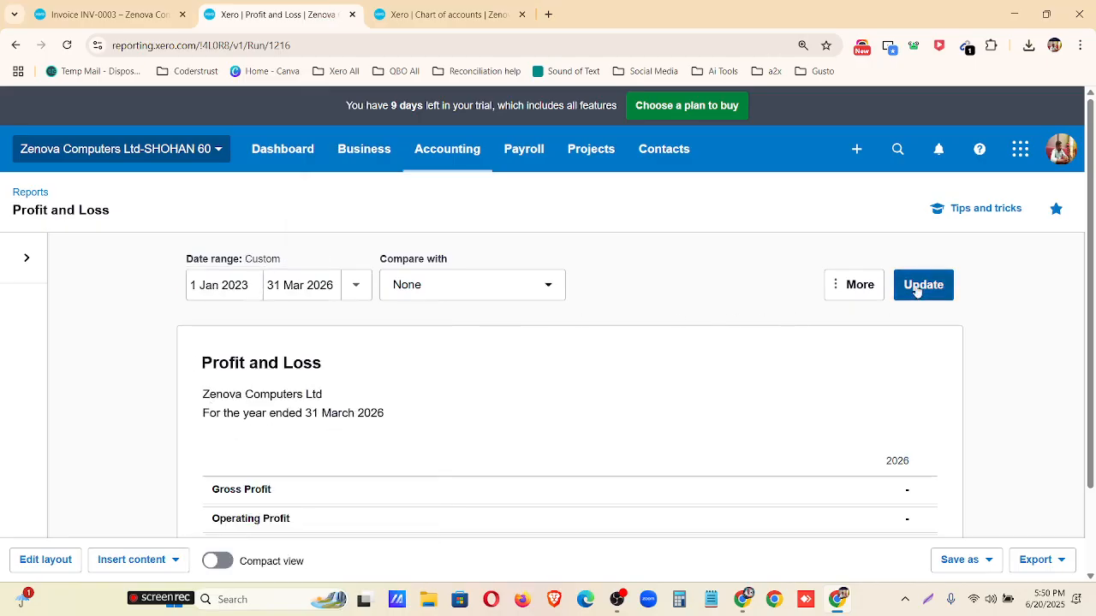
Try the compact view on the Profit and Loss report, switch it back off, and export the report as a PDF.
scroll(581, 367, down, 2)
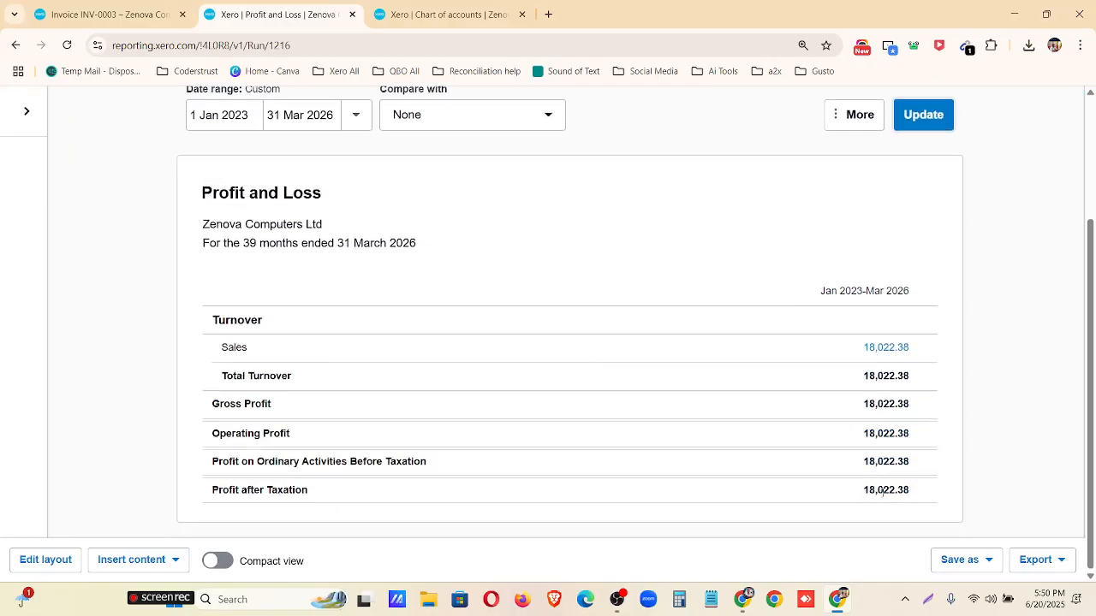
click(261, 563)
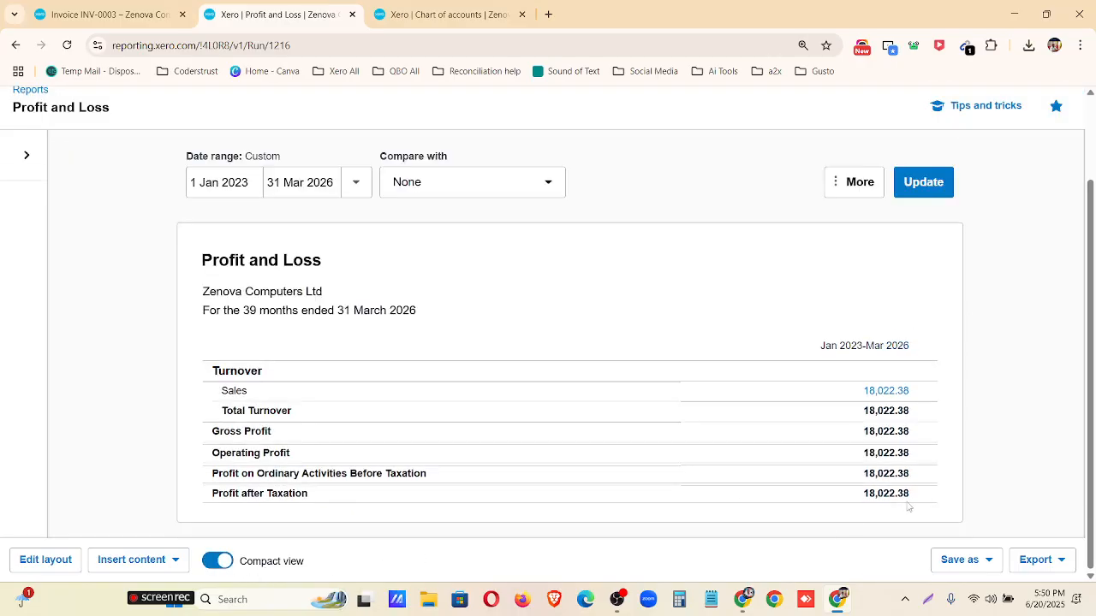
click(216, 563)
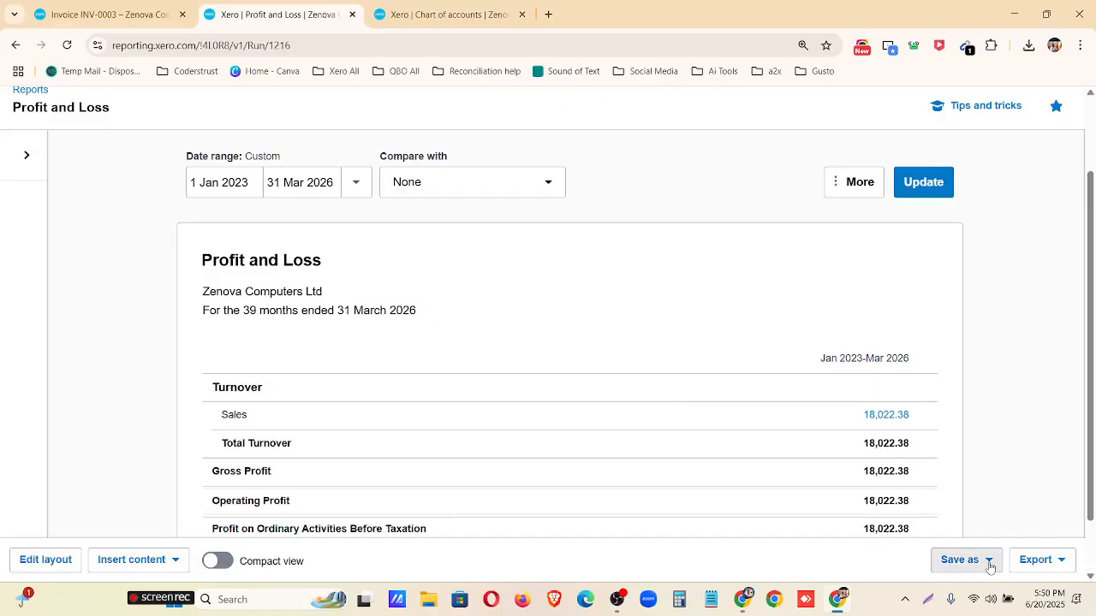
click(1035, 560)
click(986, 470)
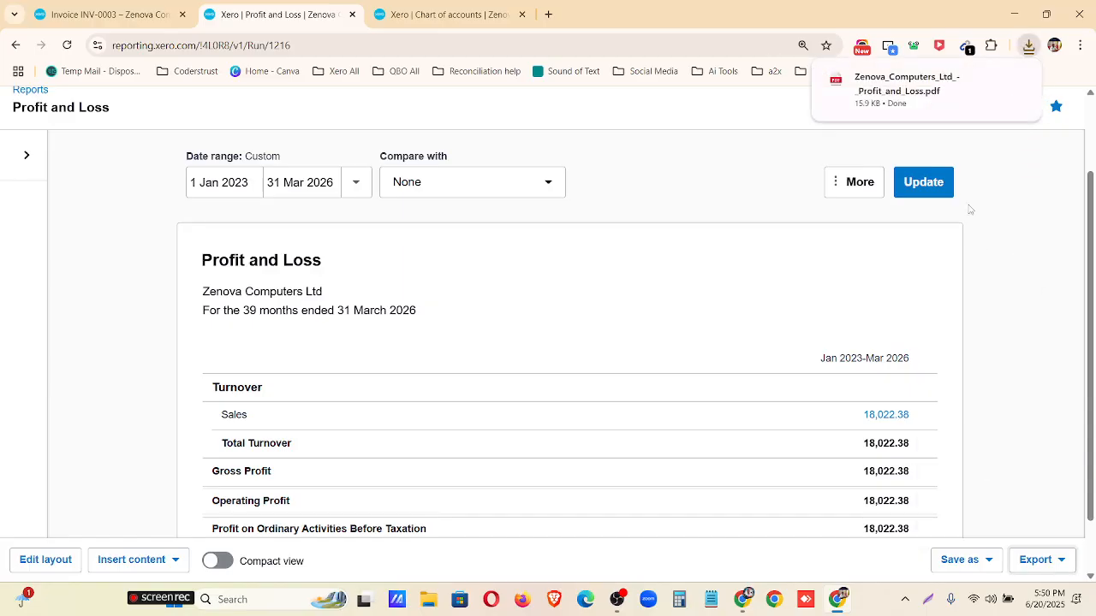
Open the exported Profit and Loss PDF, check its turnover and profit lines, and close it.
click(885, 89)
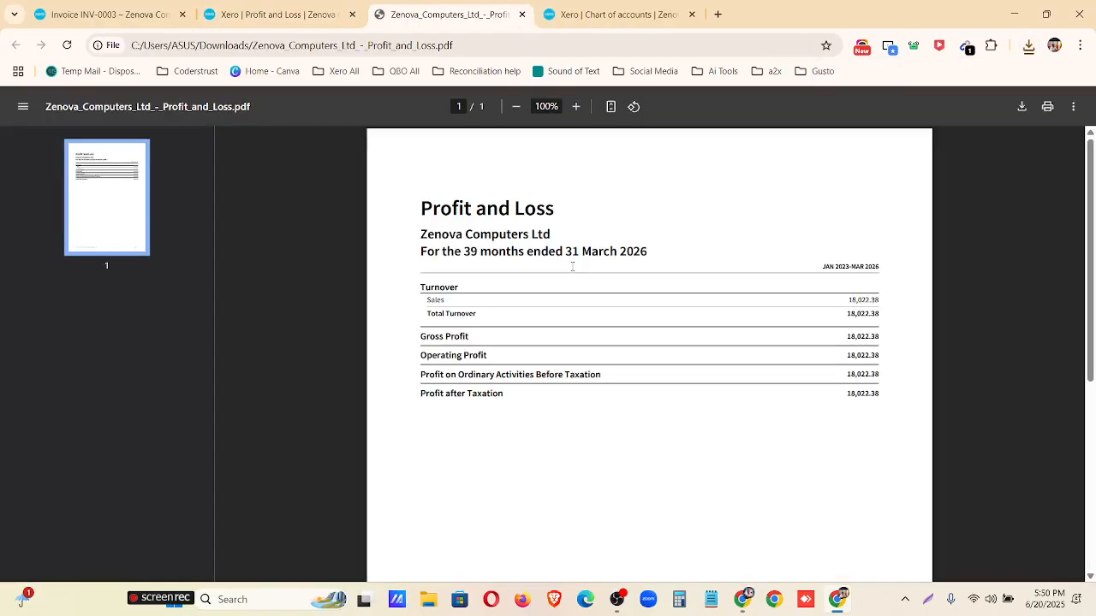
scroll(572, 266, down, 1)
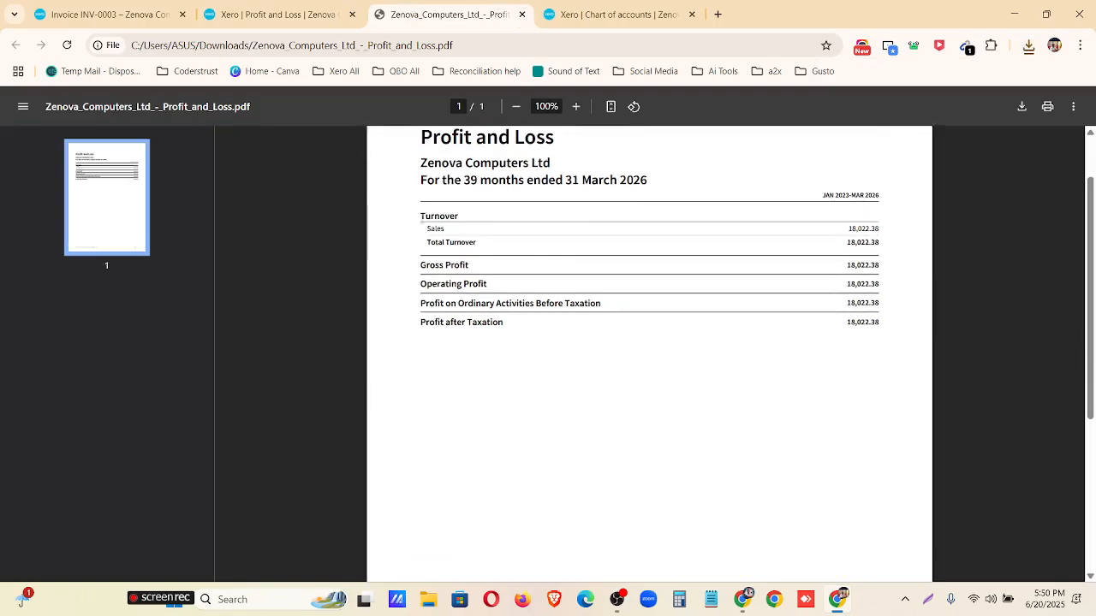
drag(418, 214, 873, 324)
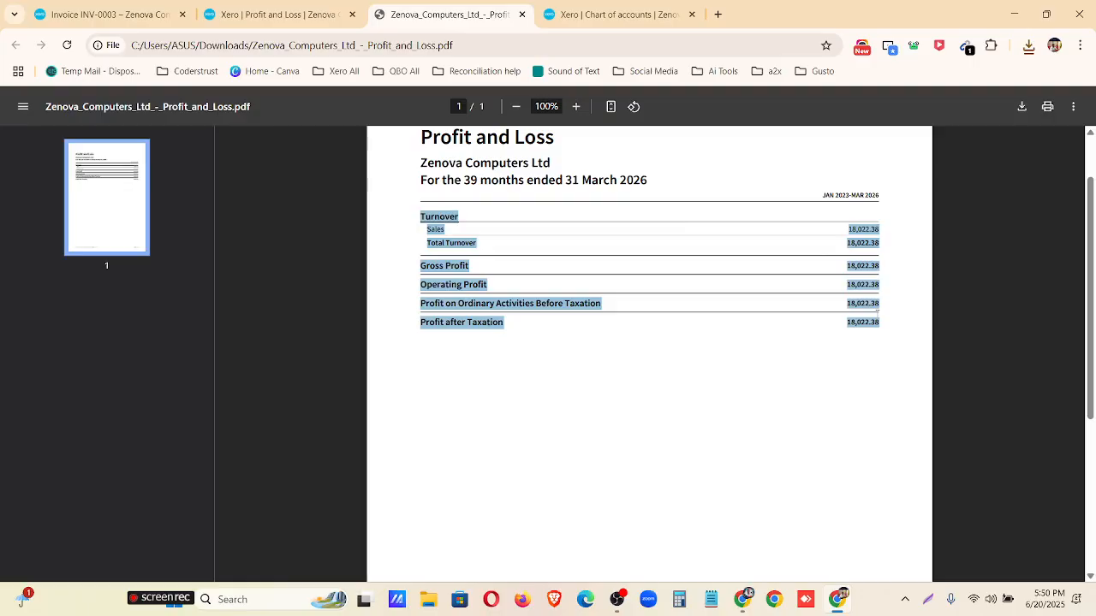
click(522, 15)
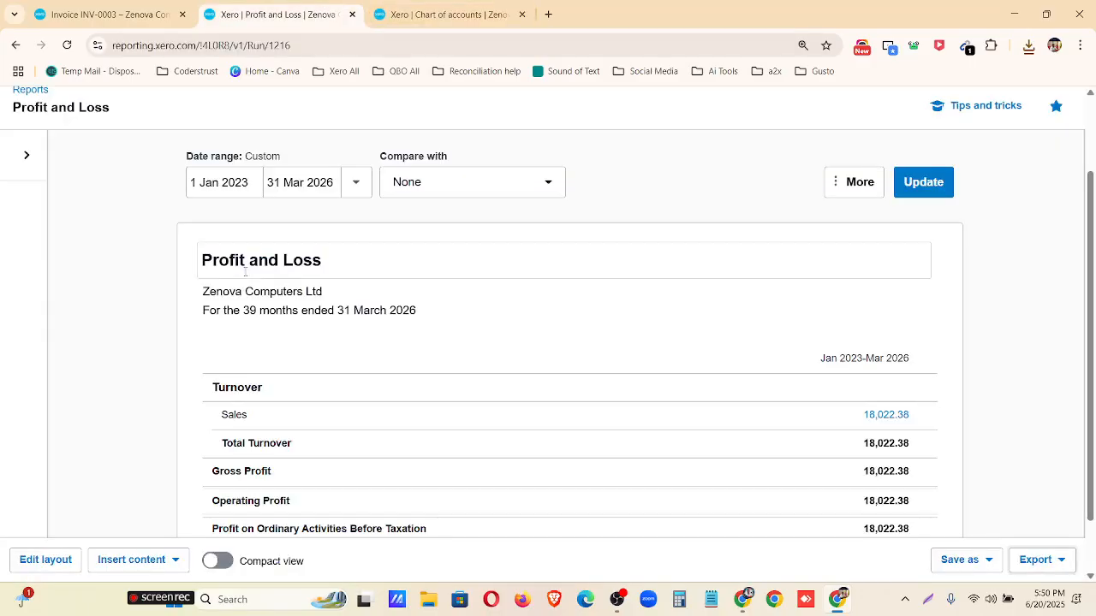
Return to the report list, open the Balance Sheet from the favourites, and update it for 31 Mar 2025.
click(28, 193)
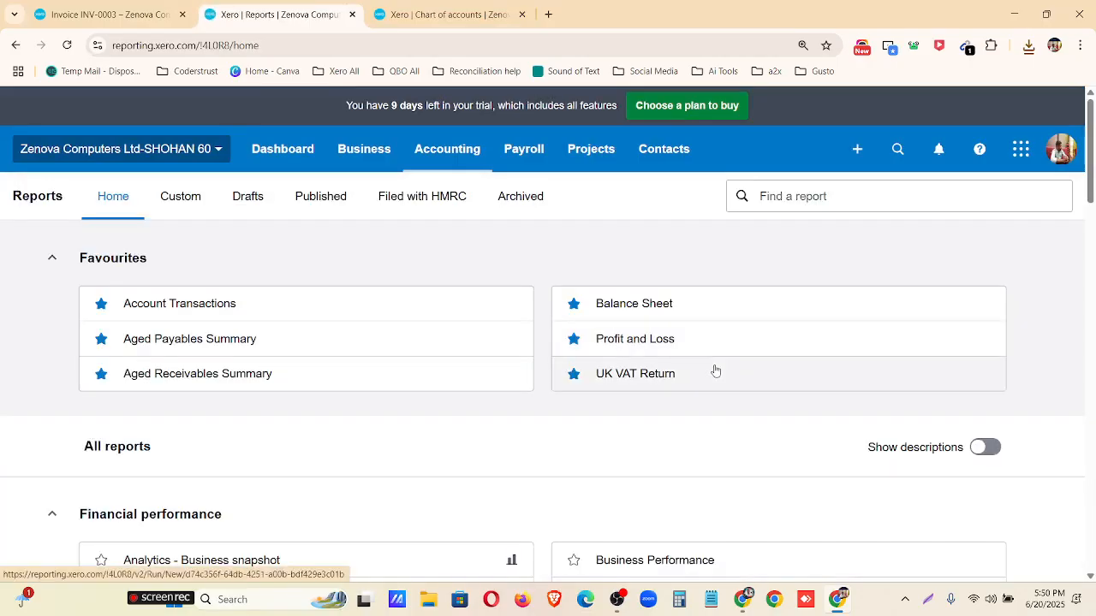
click(622, 309)
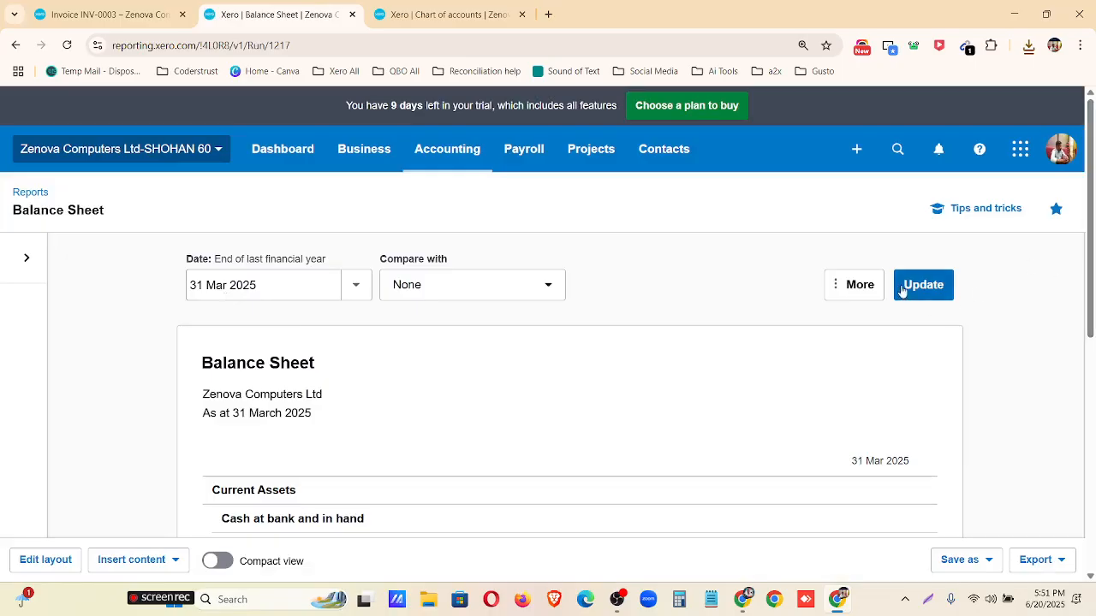
click(941, 291)
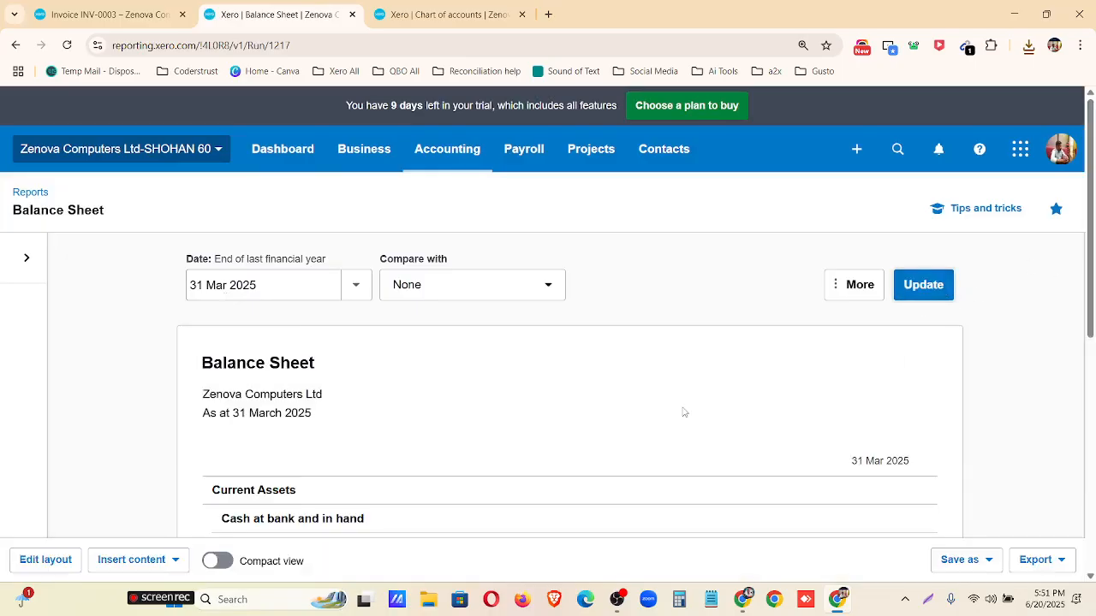
Review the Balance Sheet's assets, creditors and reserves, and open the transactions behind Capital - x,xxx Ordinary Shares.
scroll(683, 412, down, 3)
scroll(683, 411, down, 1)
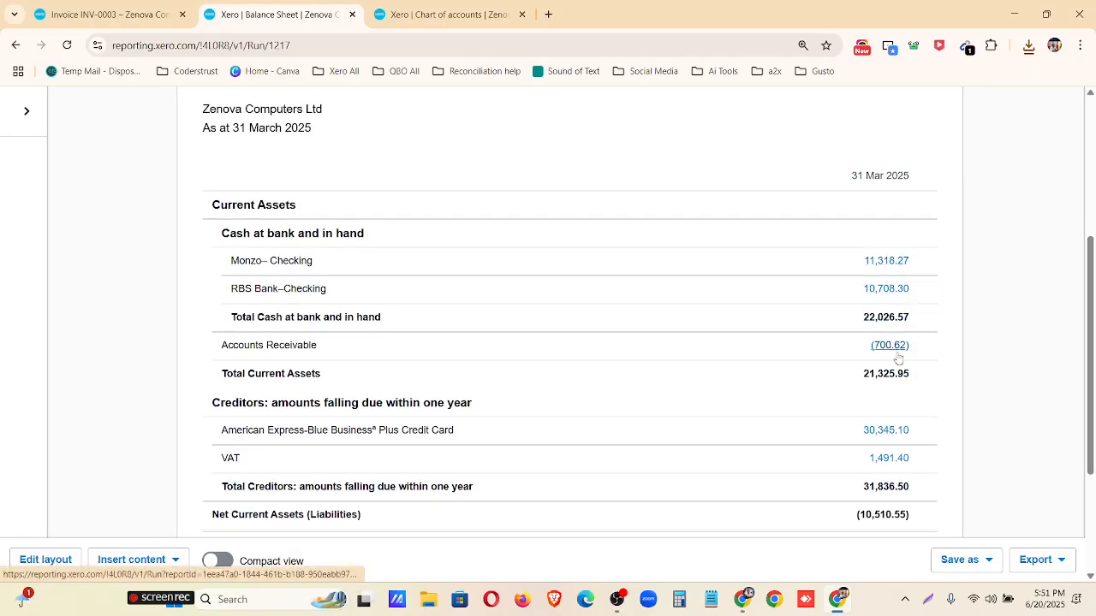
scroll(899, 392, down, 3)
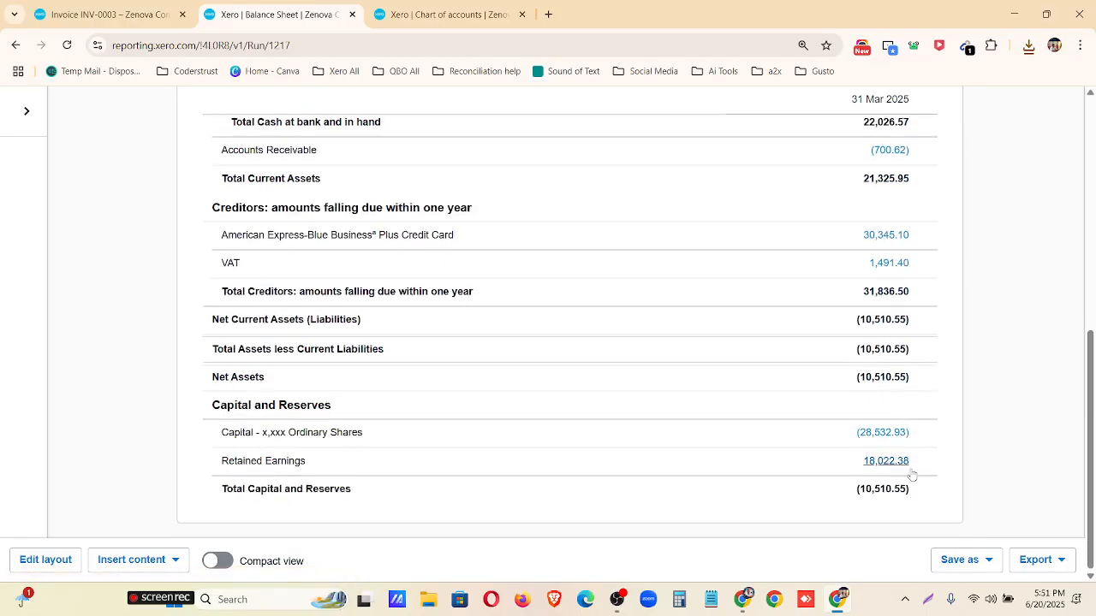
scroll(917, 504, up, 1)
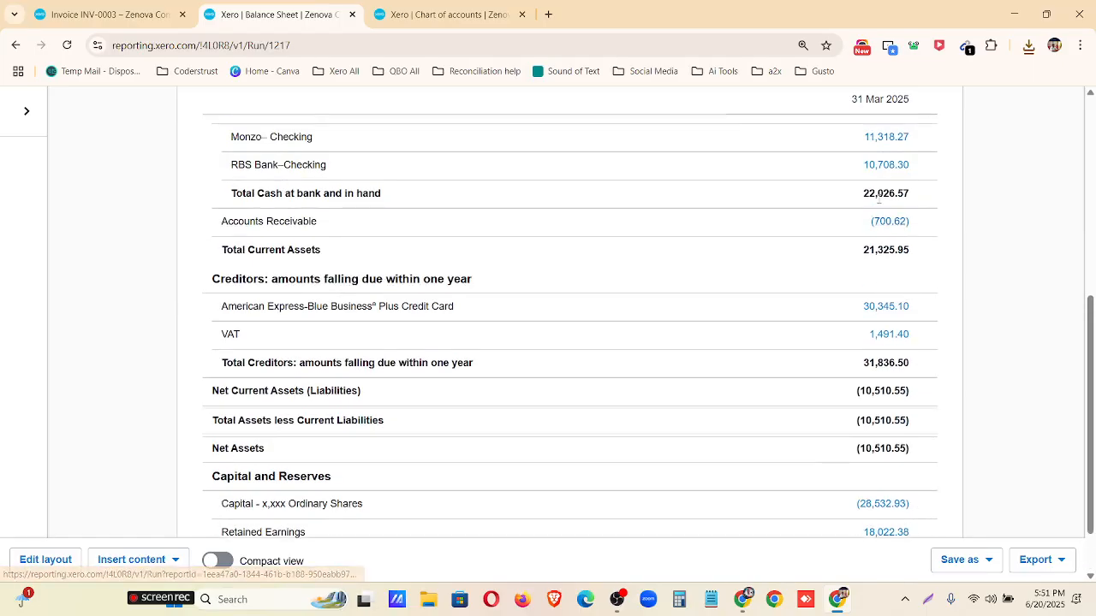
scroll(881, 181, up, 1)
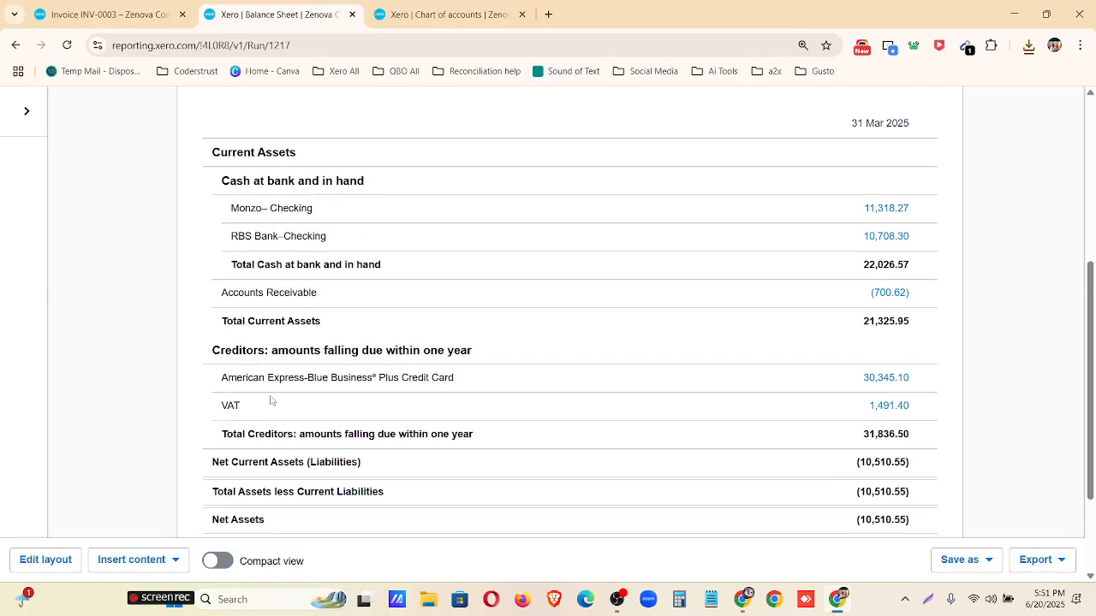
scroll(320, 400, down, 2)
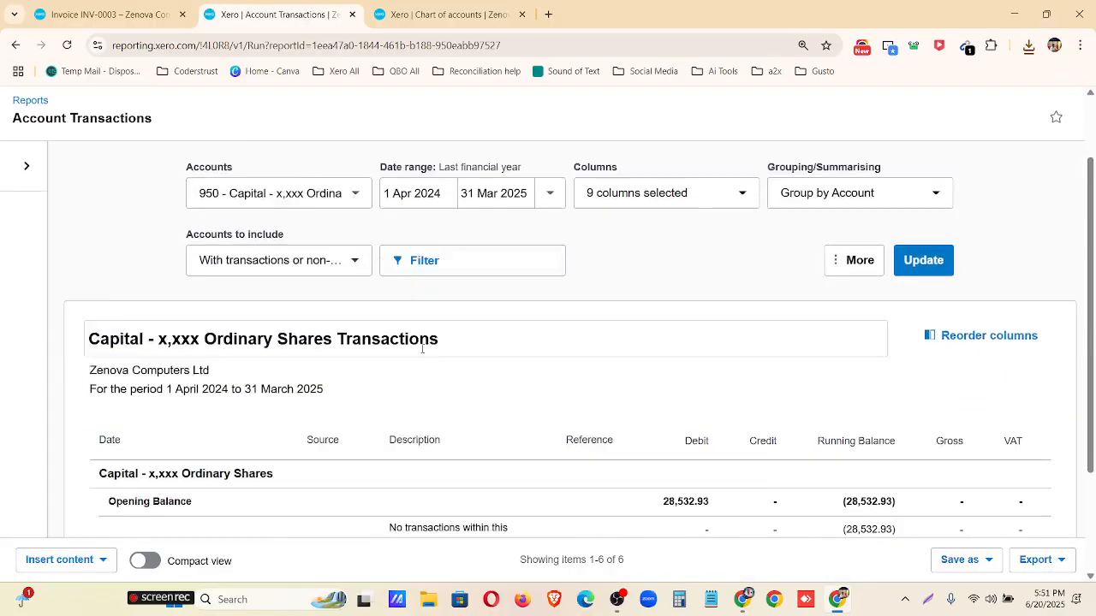
Set the start date of the Capital - x,xxx Ordinary Shares transactions report to 1 Jan 2023 and update it.
scroll(741, 331, down, 3)
scroll(805, 446, up, 1)
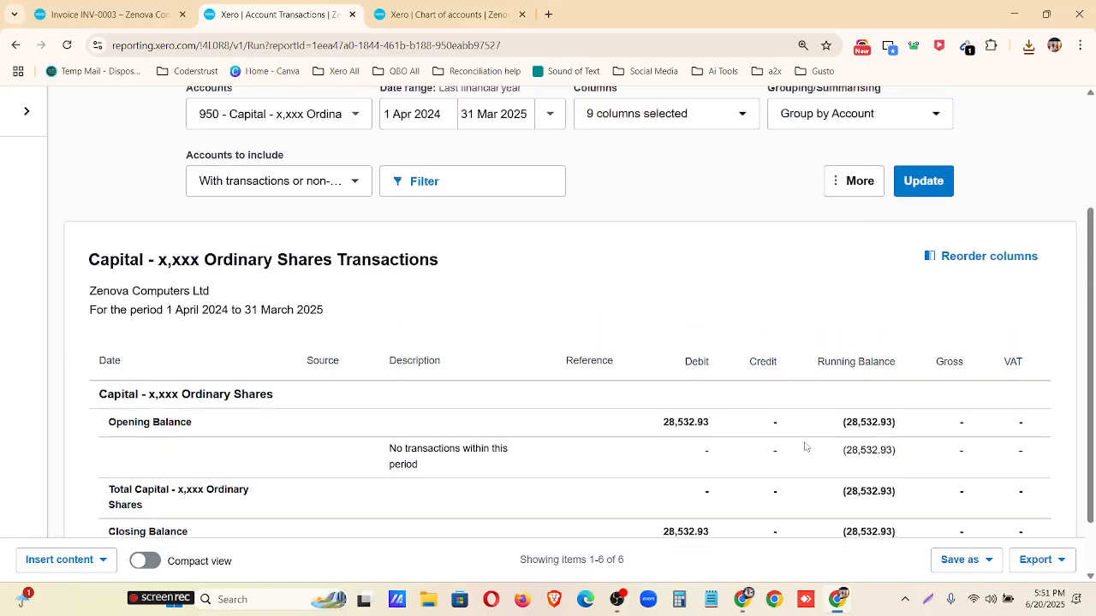
scroll(805, 446, down, 1)
scroll(800, 443, up, 2)
scroll(798, 441, down, 1)
click(449, 113)
click(518, 155)
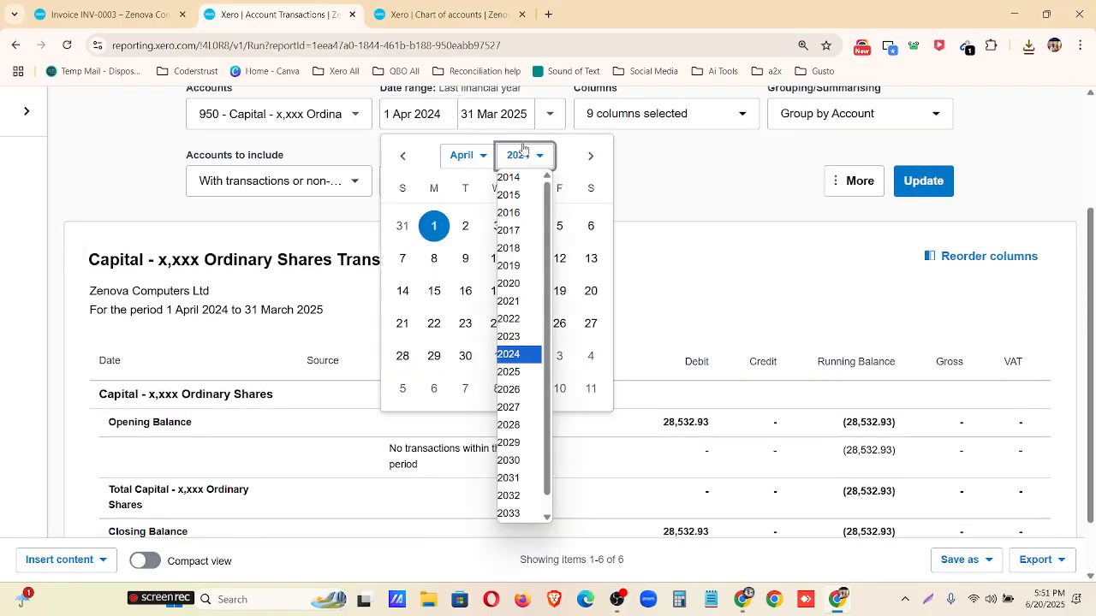
click(514, 336)
click(481, 157)
click(469, 177)
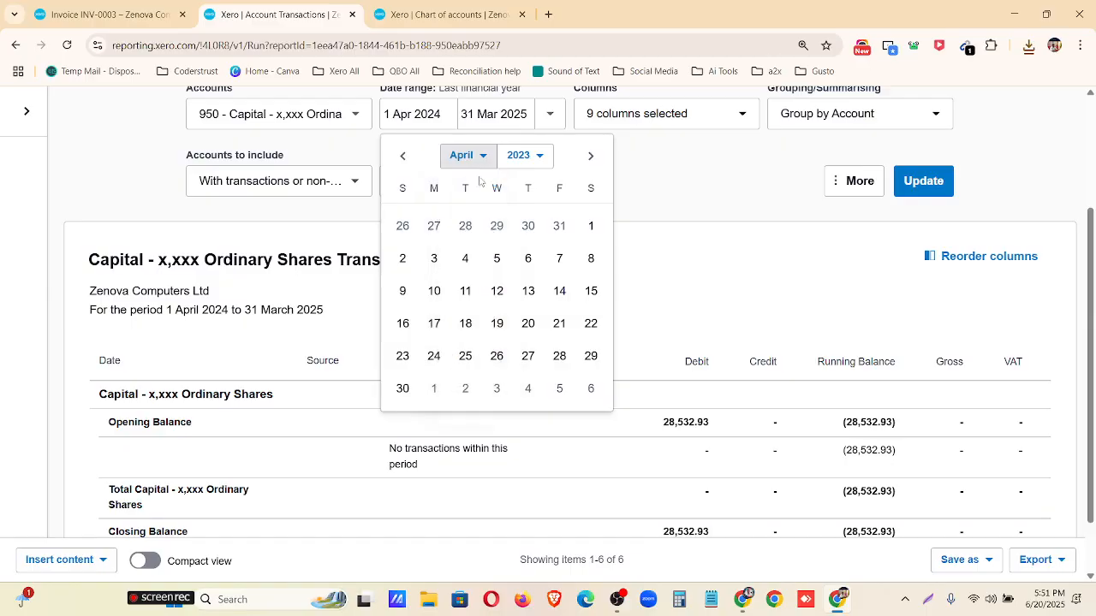
click(408, 229)
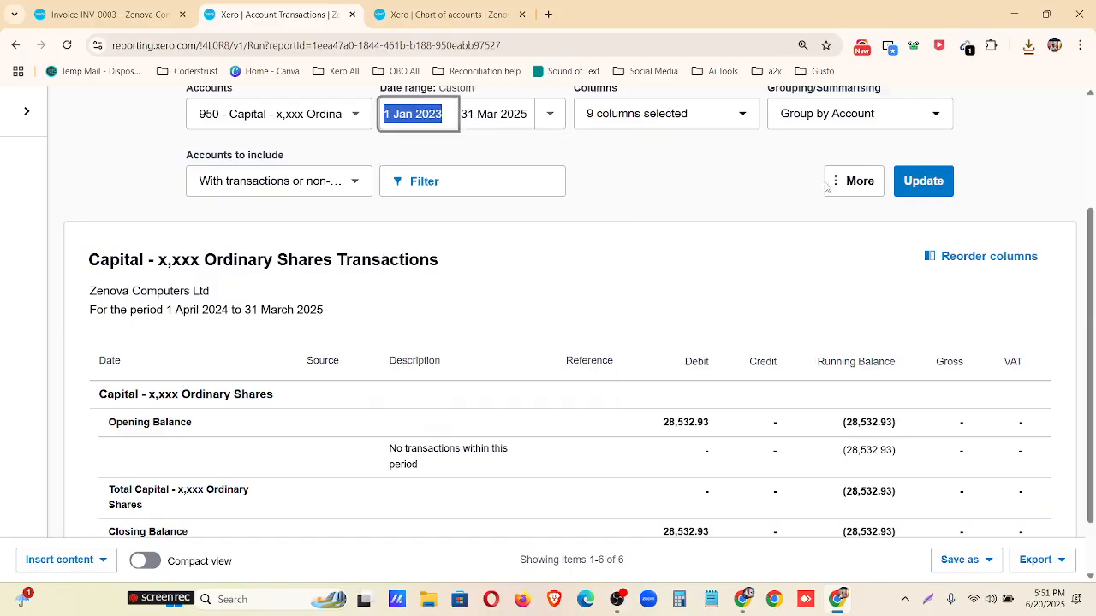
click(912, 181)
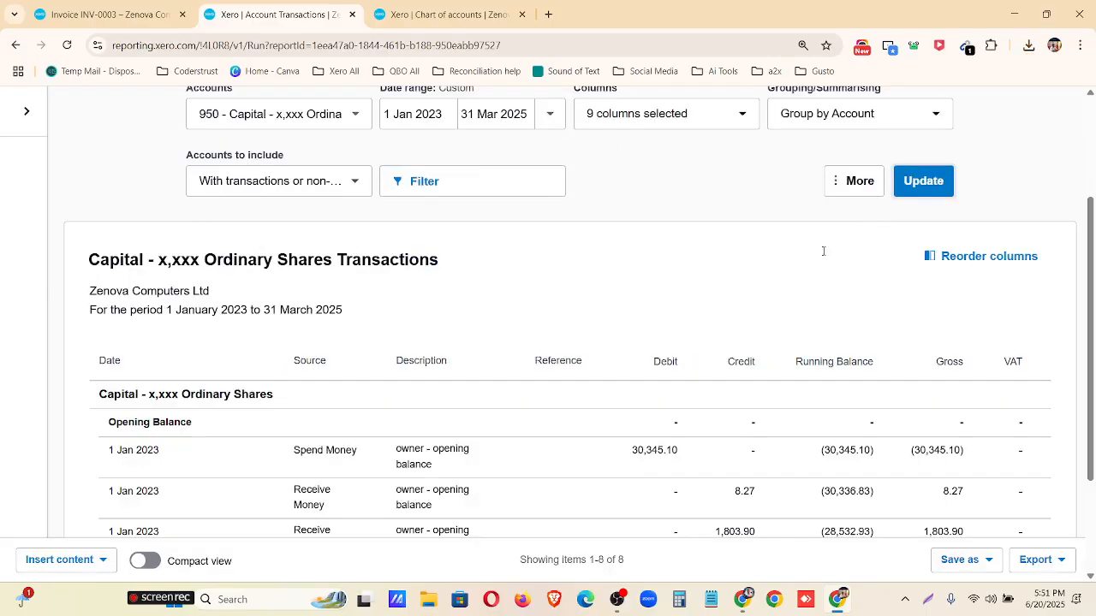
Examine the debit, credit and balance entries in the updated Capital - x,xxx Ordinary Shares transactions.
scroll(942, 286, down, 2)
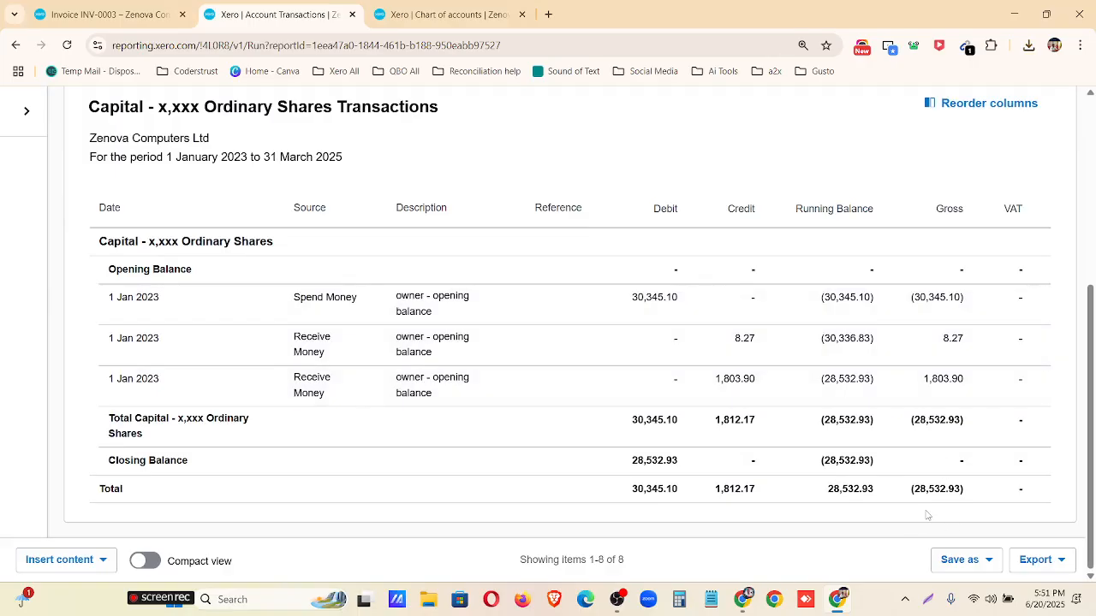
scroll(939, 511, up, 1)
scroll(780, 351, down, 1)
scroll(766, 397, up, 4)
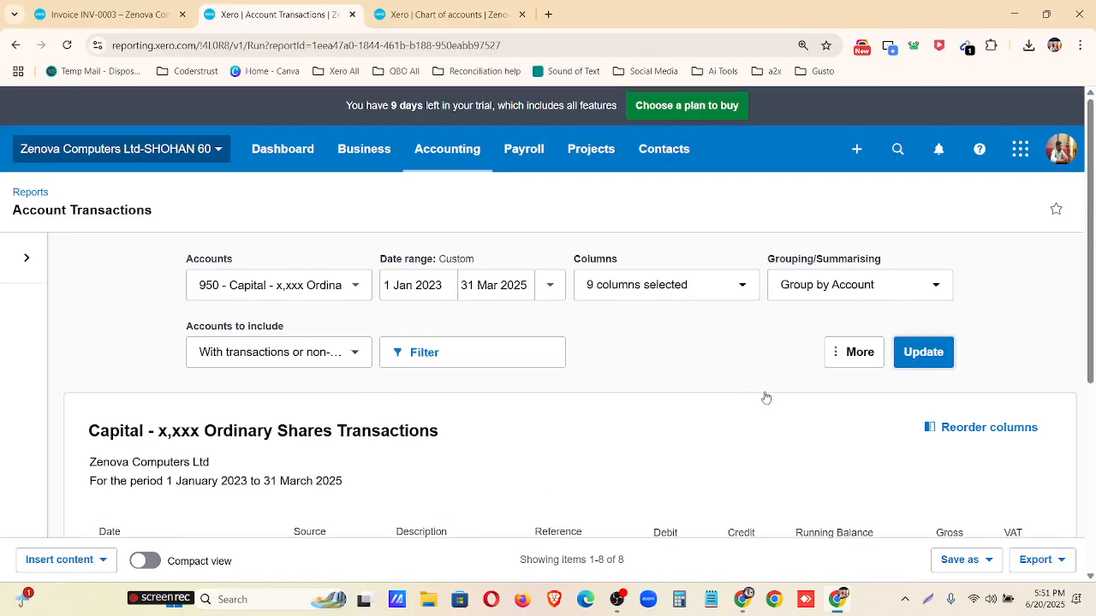
Return to the report list, search it for "invent", and open the Inventory Item Details report.
click(31, 191)
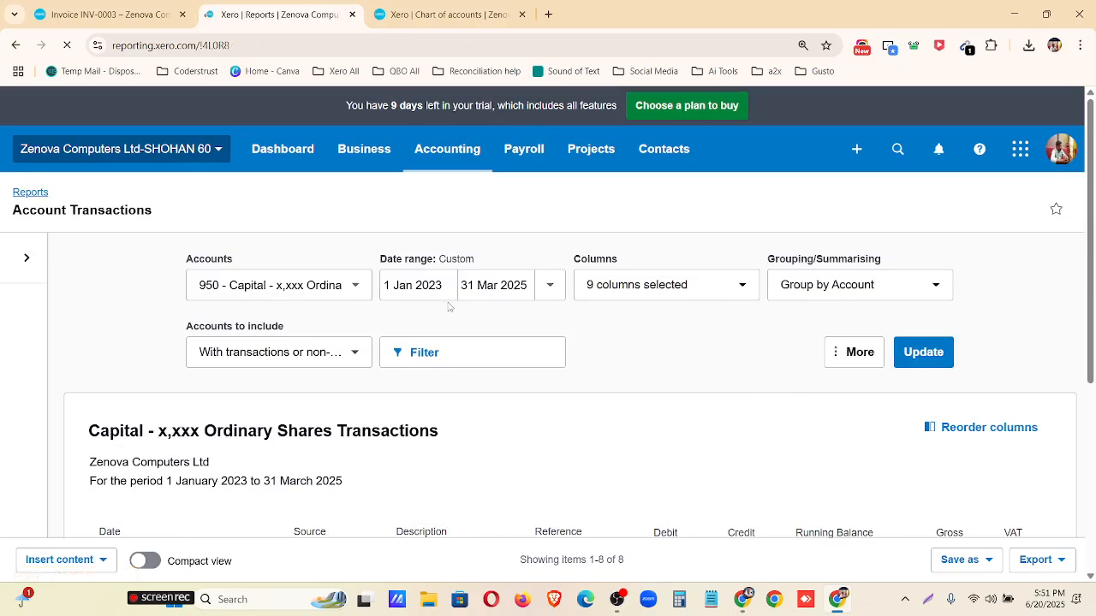
scroll(525, 328, down, 20)
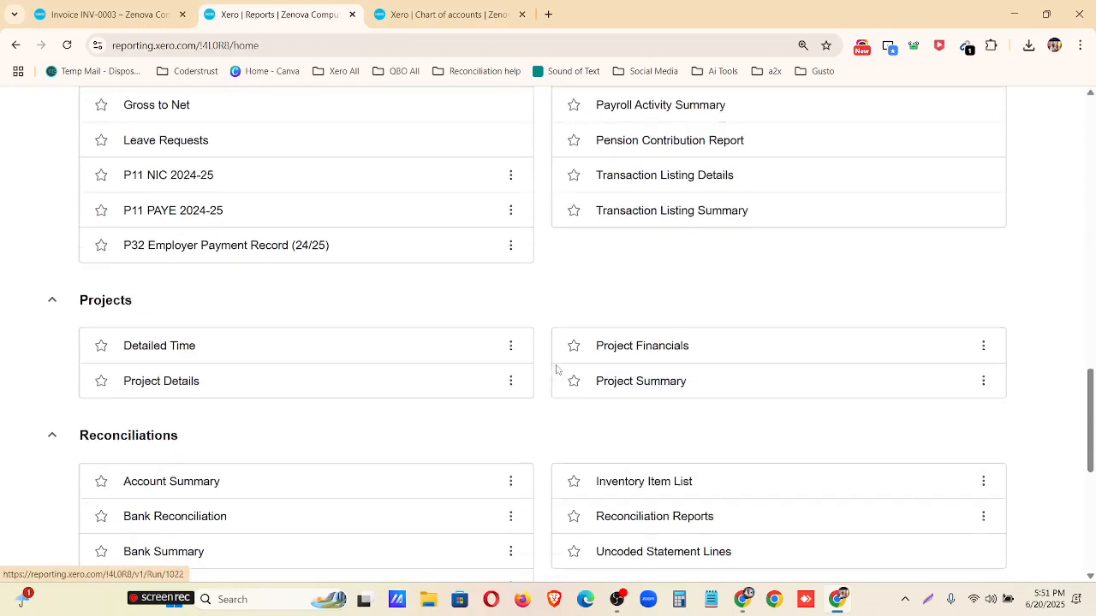
scroll(558, 362, down, 1)
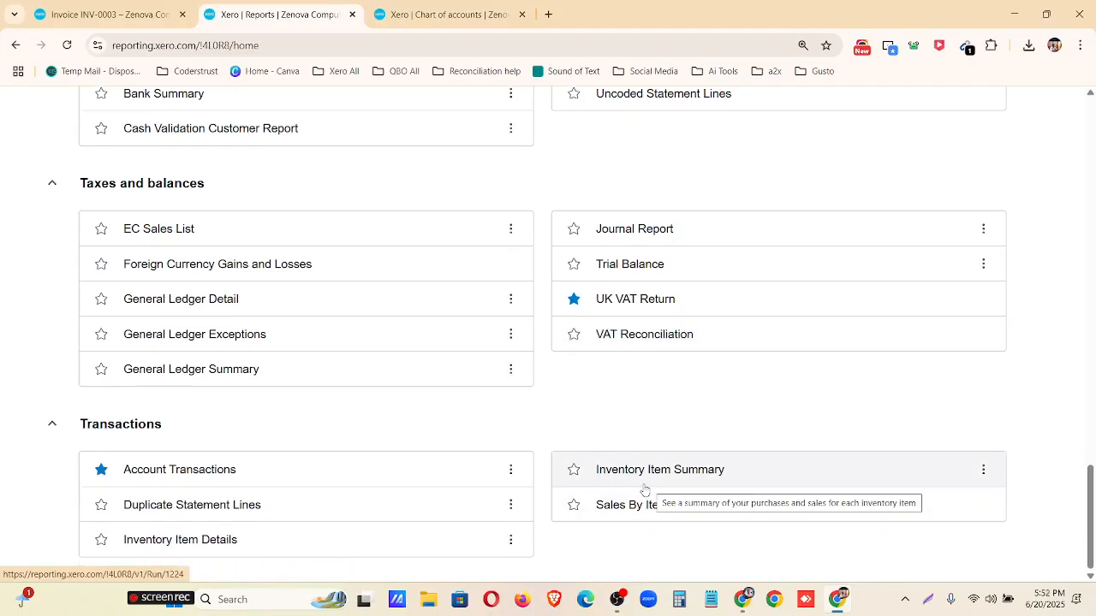
scroll(682, 476, up, 20)
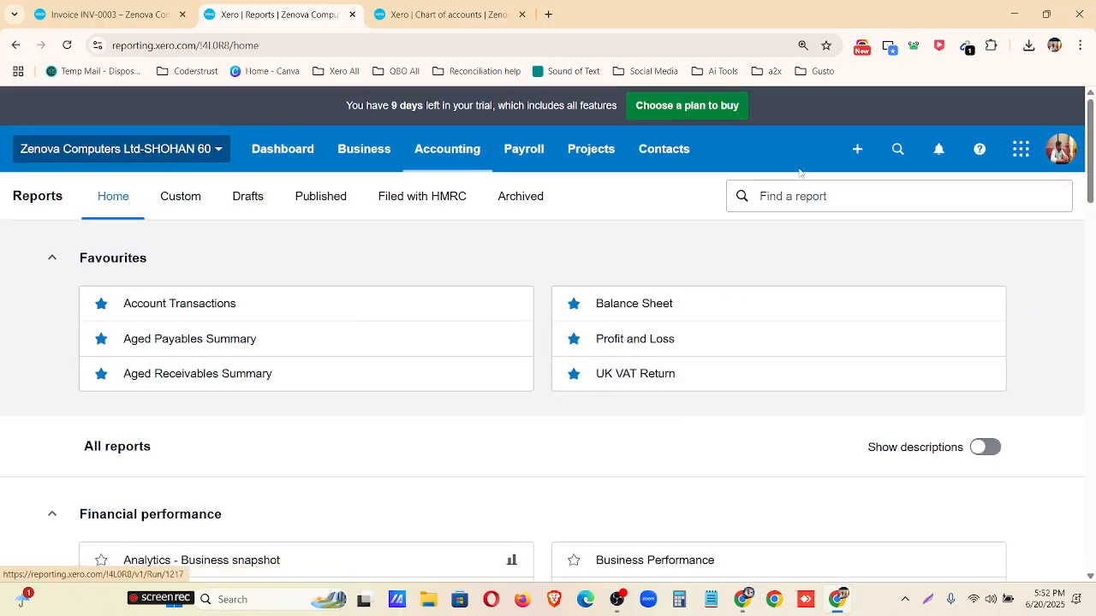
click(770, 199)
text(invent)
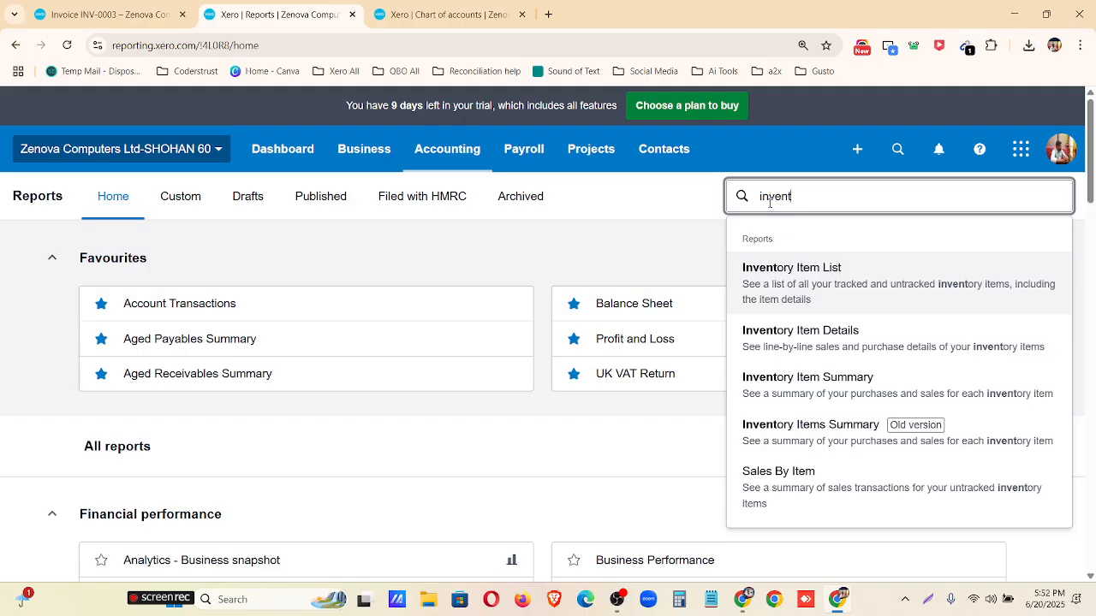
click(850, 350)
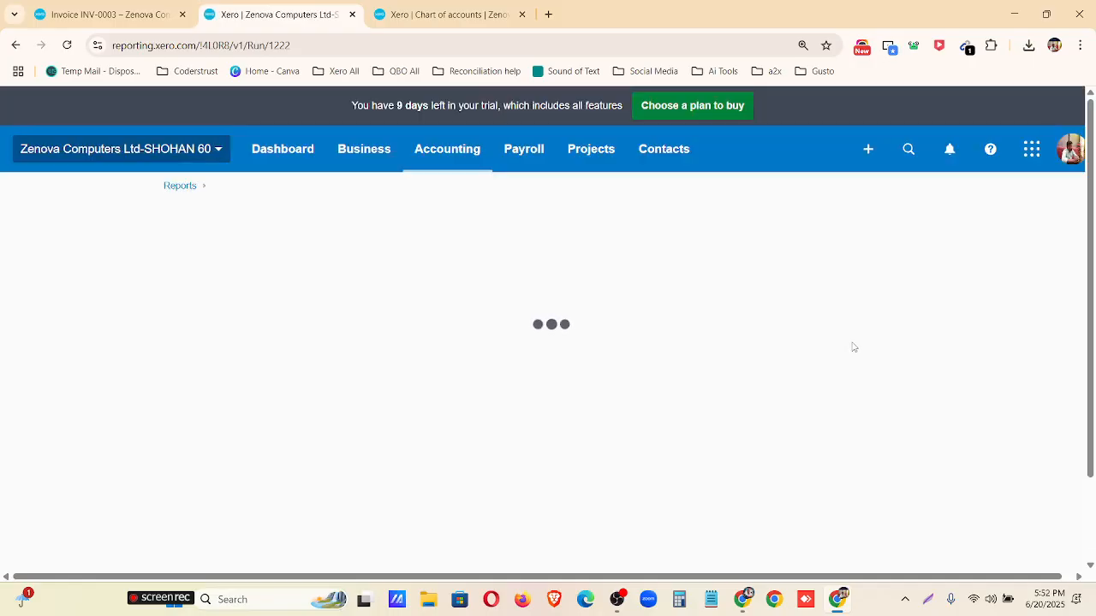
Set the start date of the Inventory Item Details report to 1 Jan 2023.
click(224, 296)
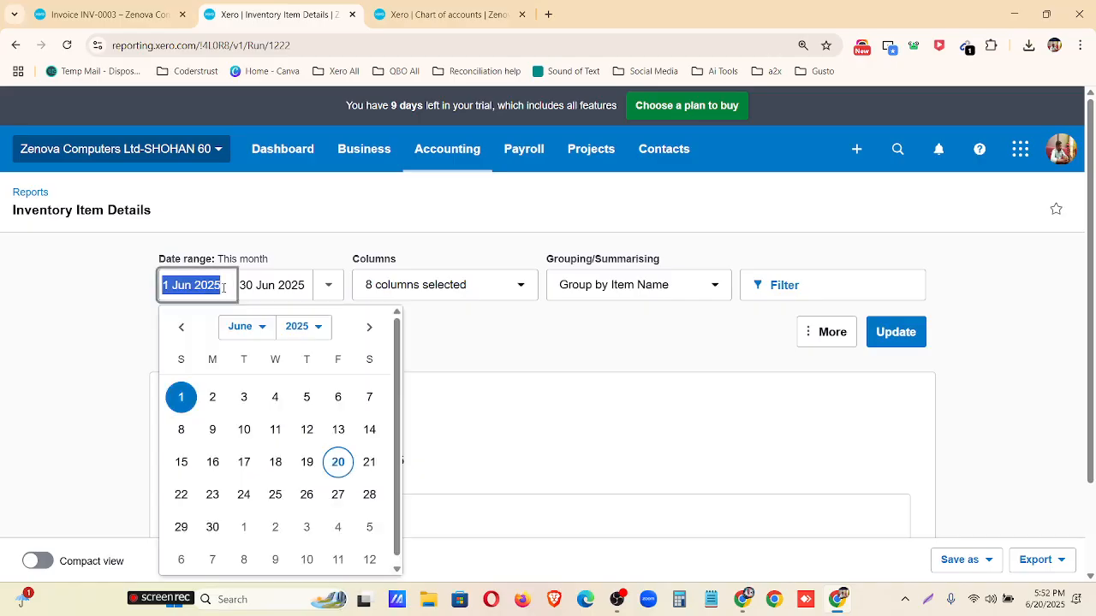
click(246, 330)
click(250, 348)
click(300, 330)
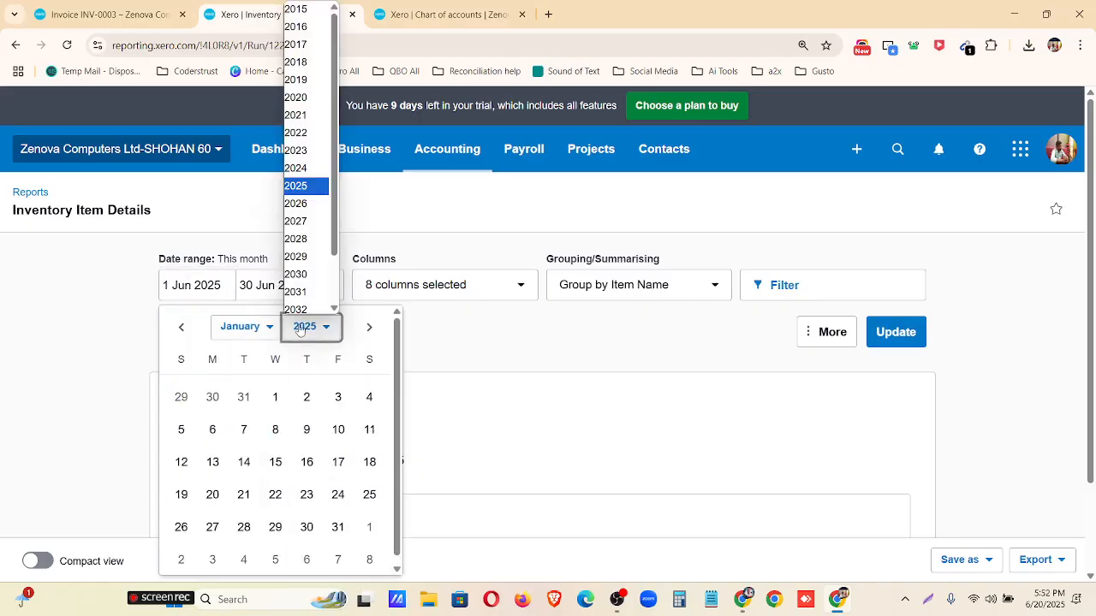
click(307, 130)
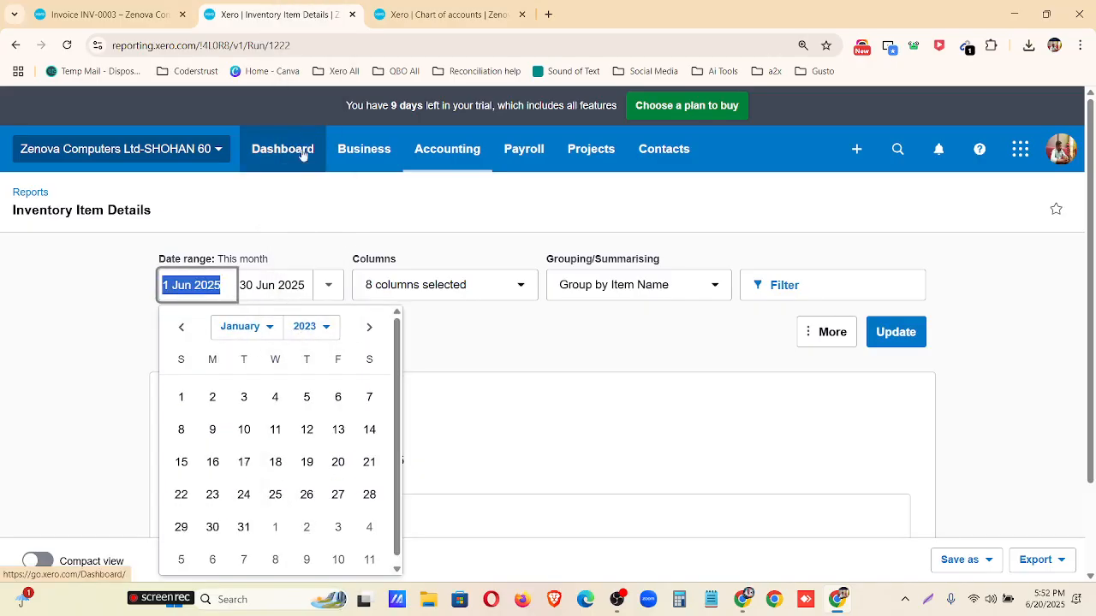
click(181, 397)
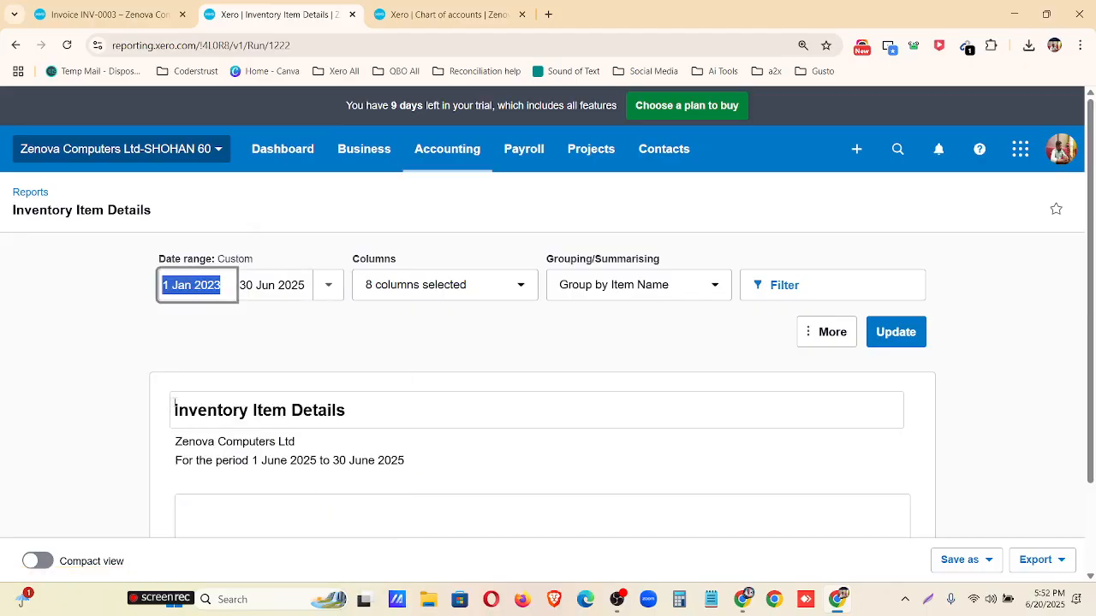
click(253, 351)
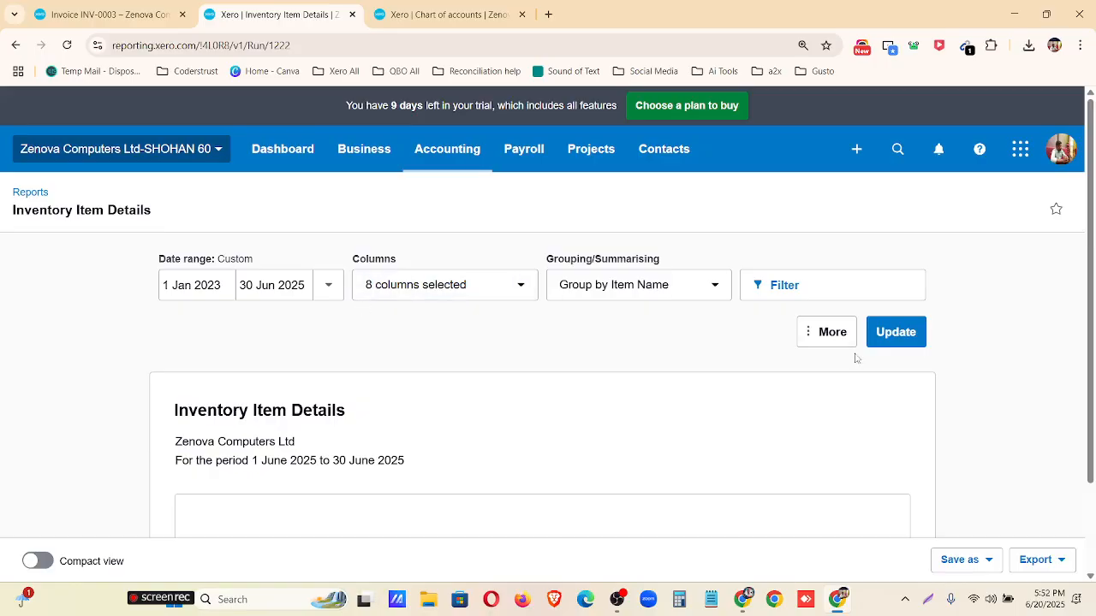
Set the end date of the Inventory Item Details report to 31 Dec 2023 and update the report.
click(325, 294)
click(288, 290)
click(334, 330)
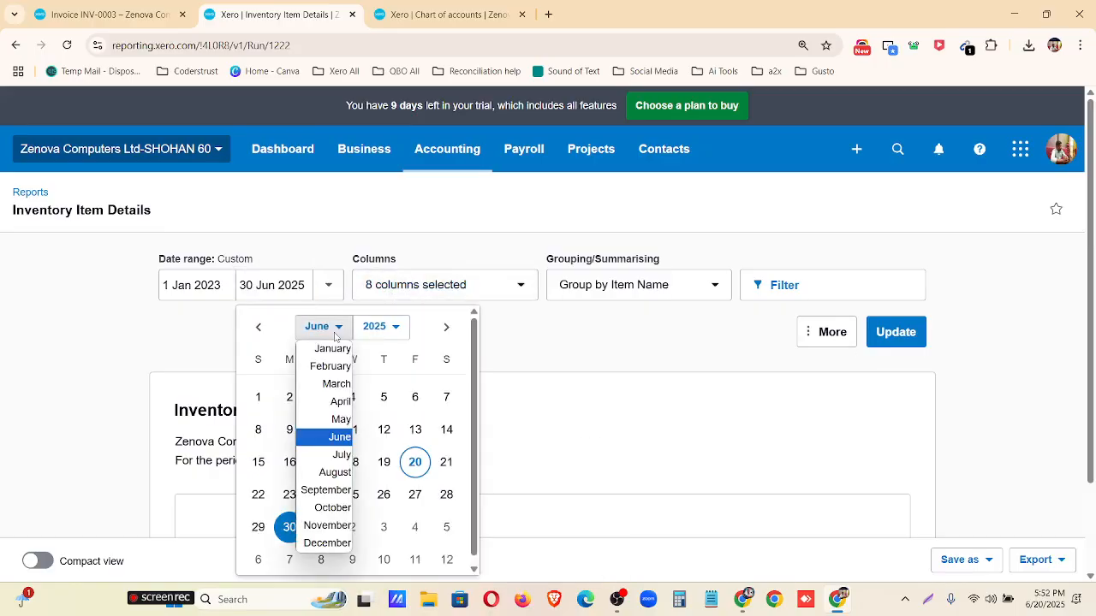
click(323, 546)
click(389, 327)
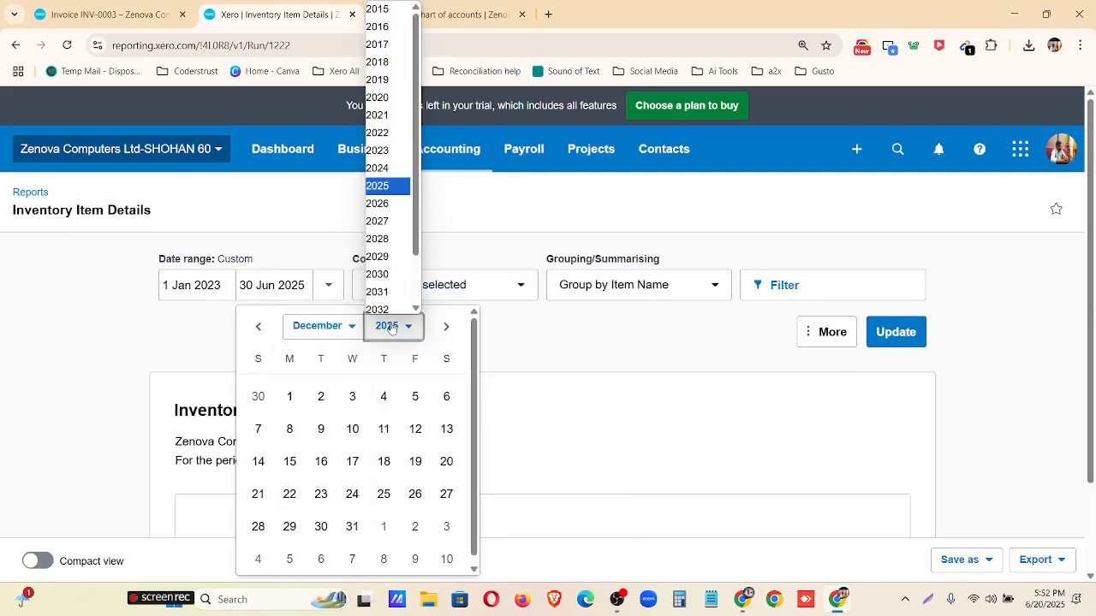
click(387, 147)
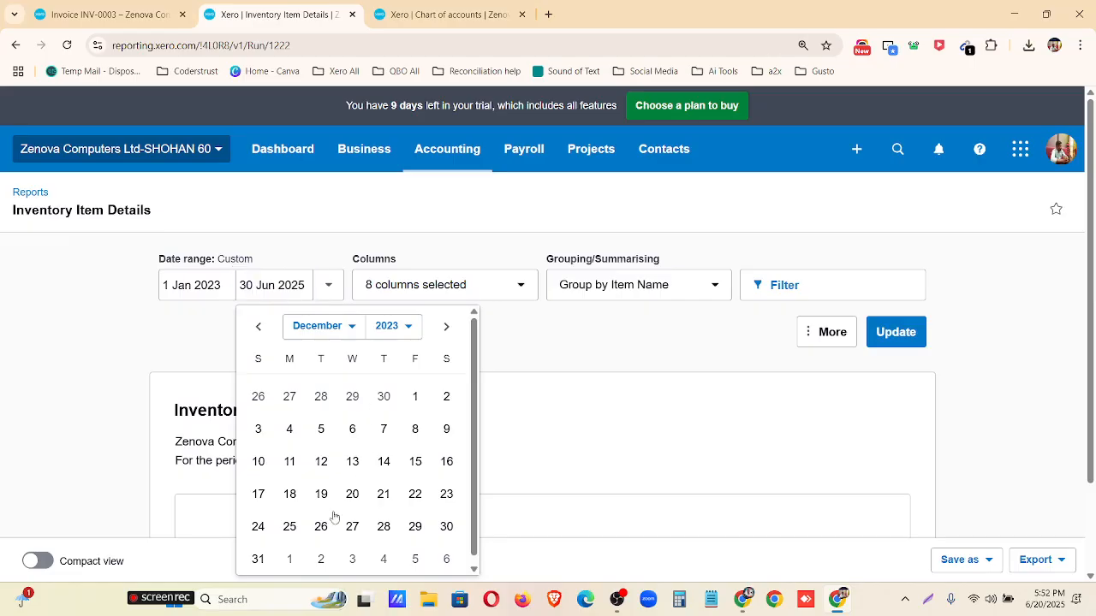
click(257, 559)
click(896, 333)
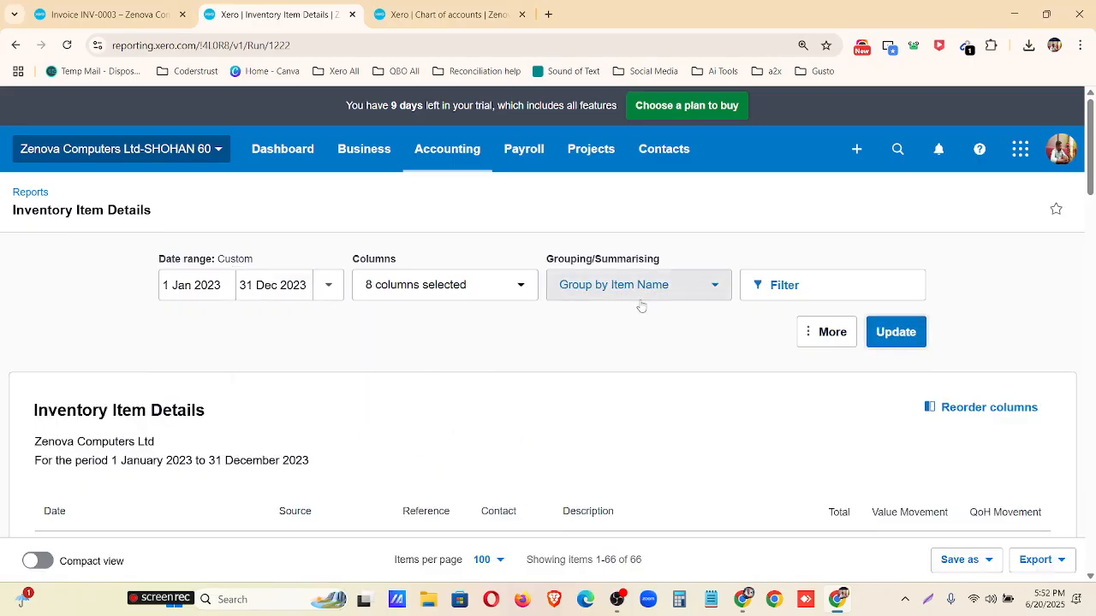
Examine each item's adjustments, invoices, credit notes and QoH movement in the updated Inventory Item Details report, starting with item 1000.
scroll(643, 304, down, 3)
scroll(168, 285, down, 1)
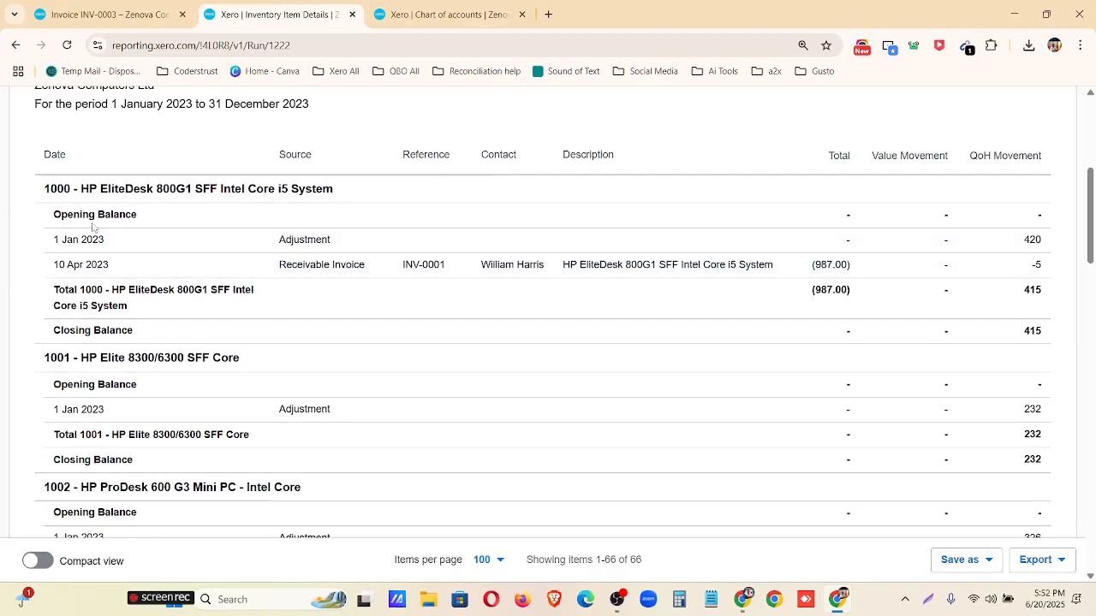
drag(44, 189, 336, 190)
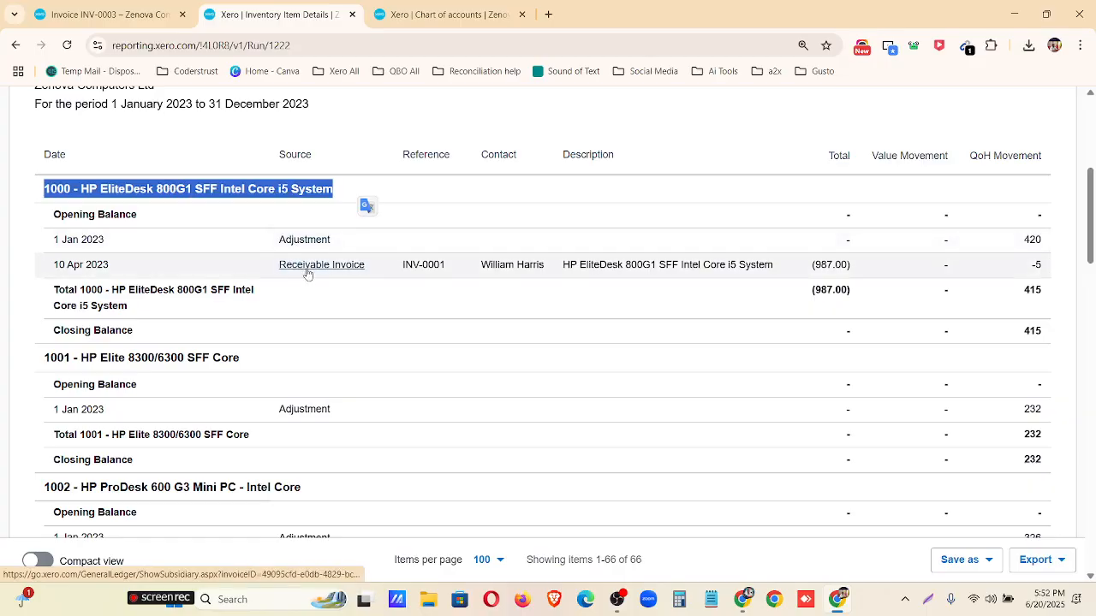
scroll(776, 281, down, 1)
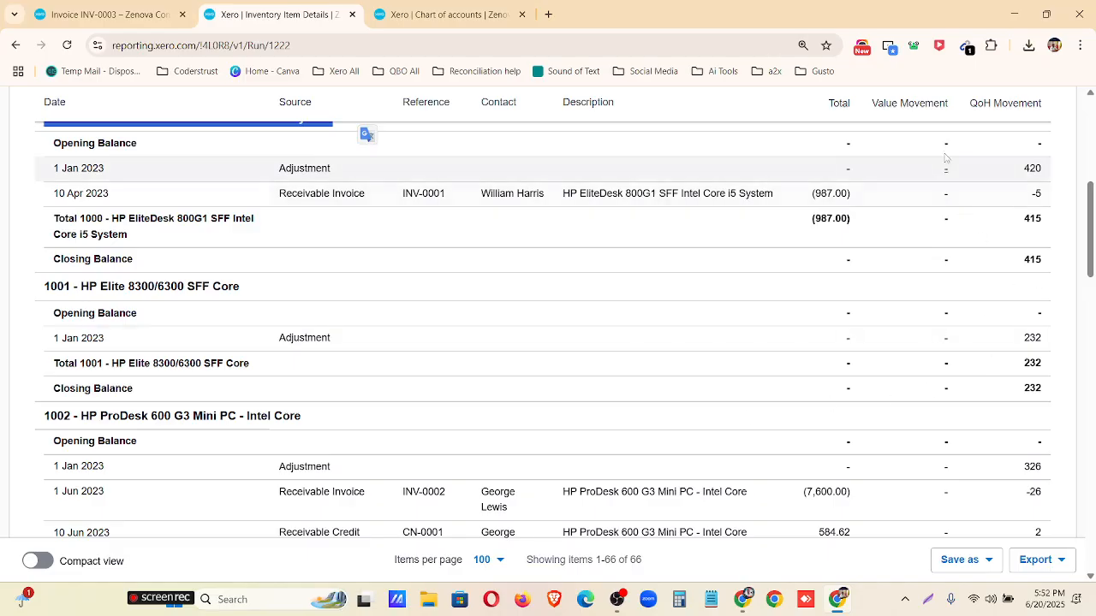
scroll(960, 151, down, 1)
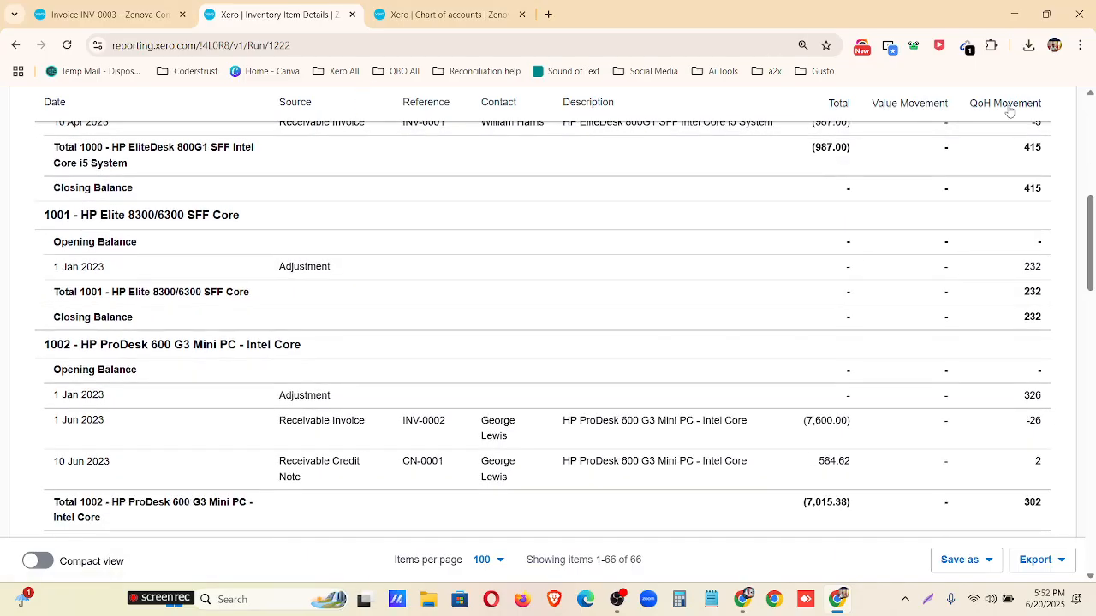
scroll(1015, 294, down, 8)
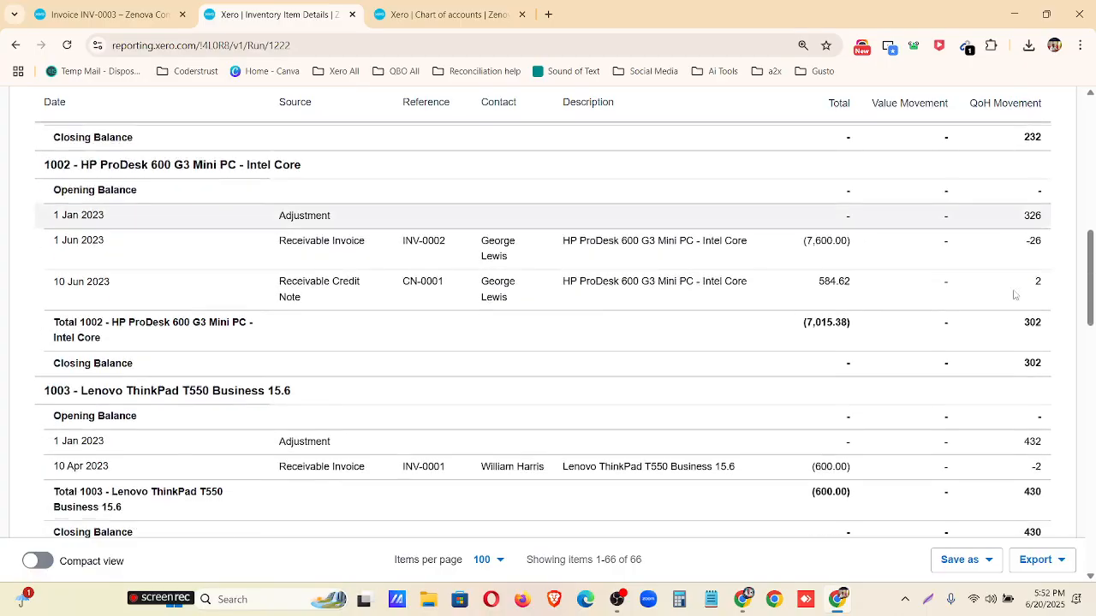
scroll(1025, 417, down, 7)
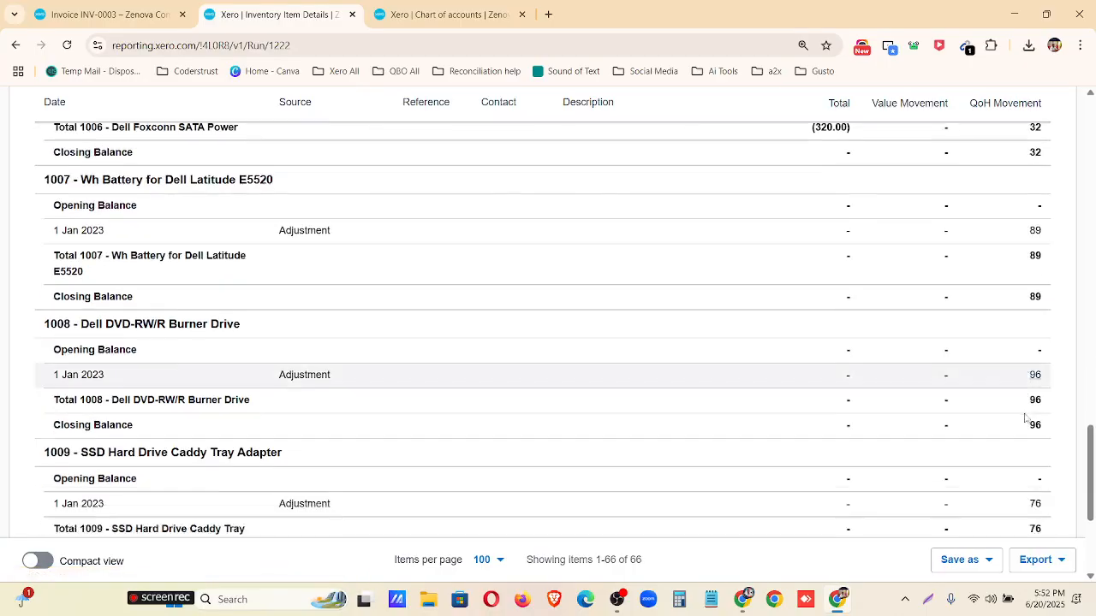
Export the Inventory Item Details report as a PDF and check both pages of the downloaded file.
click(1053, 560)
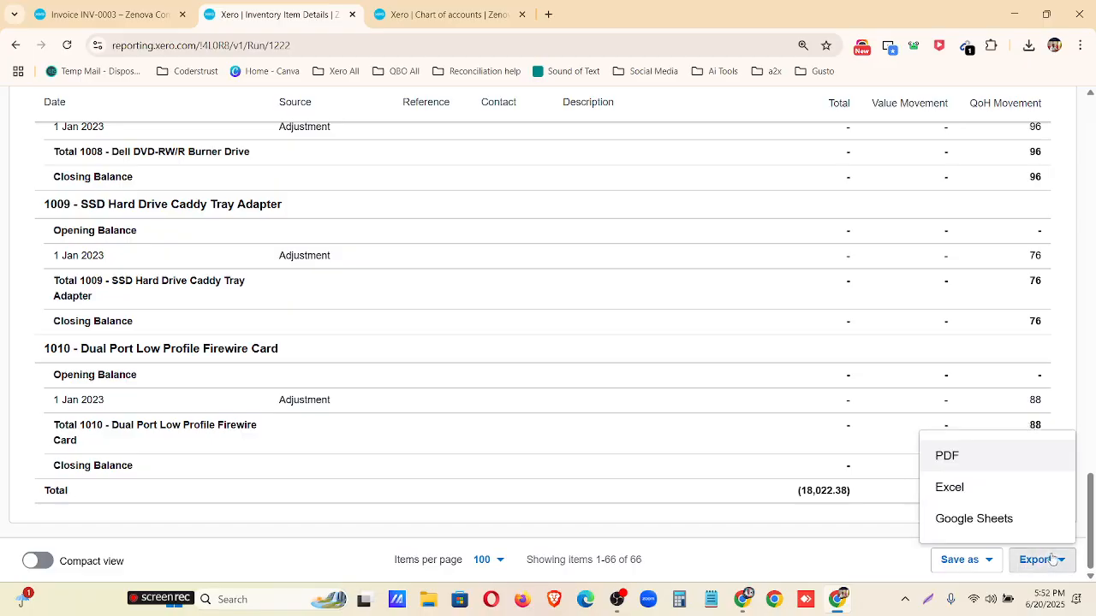
click(963, 468)
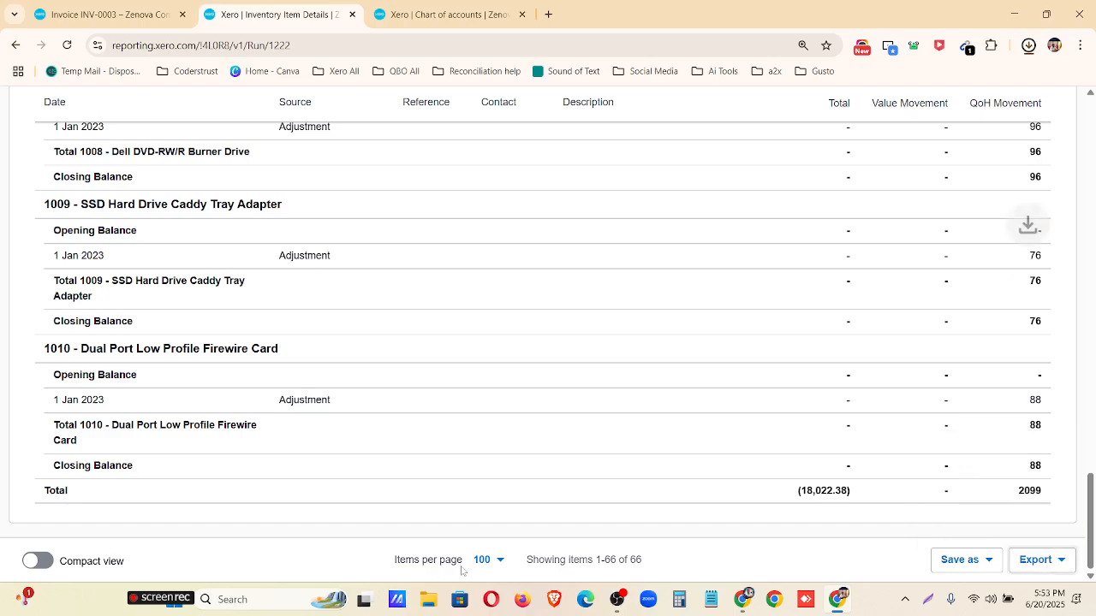
click(876, 80)
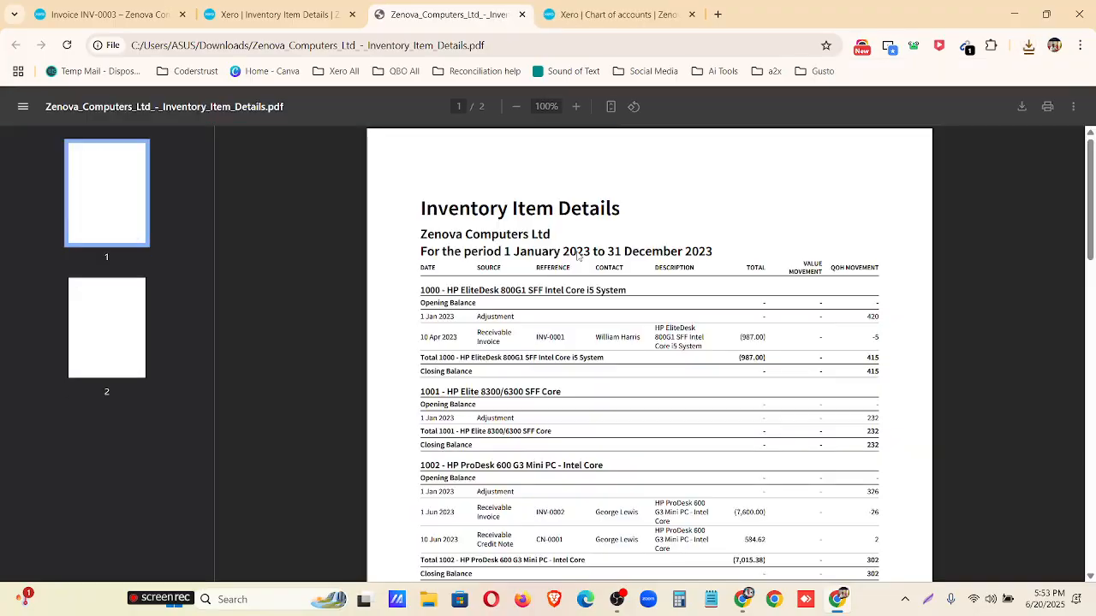
scroll(575, 257, down, 3)
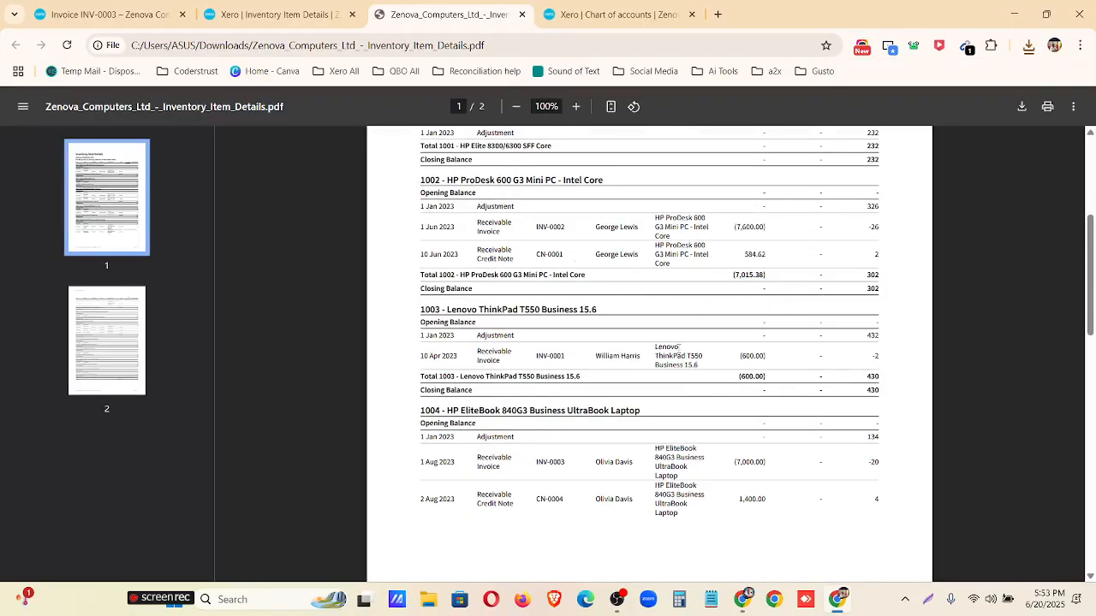
scroll(614, 360, down, 10)
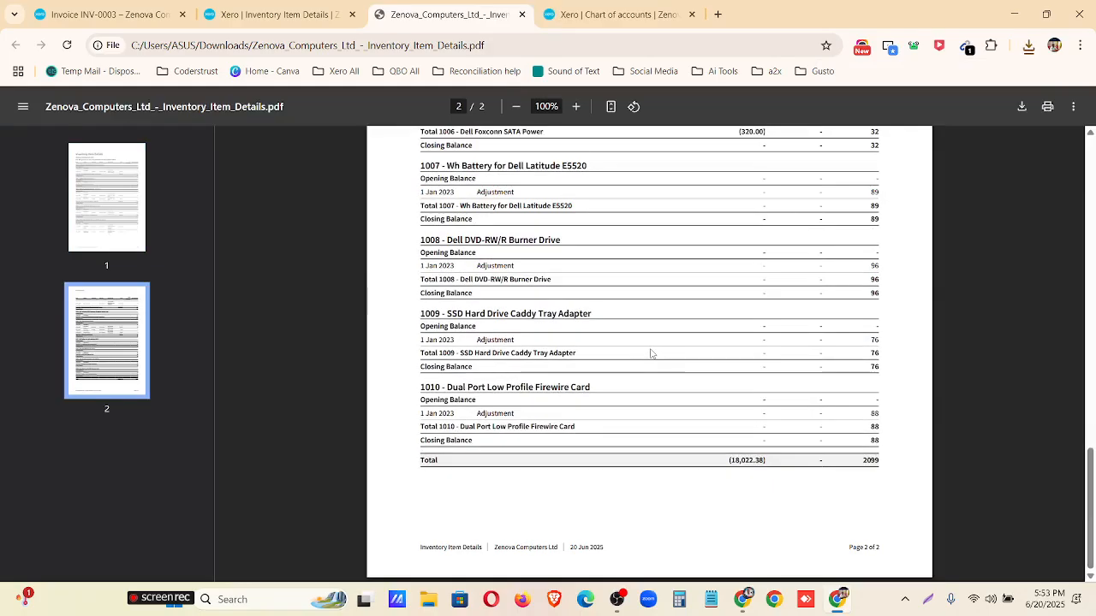
scroll(650, 356, up, 15)
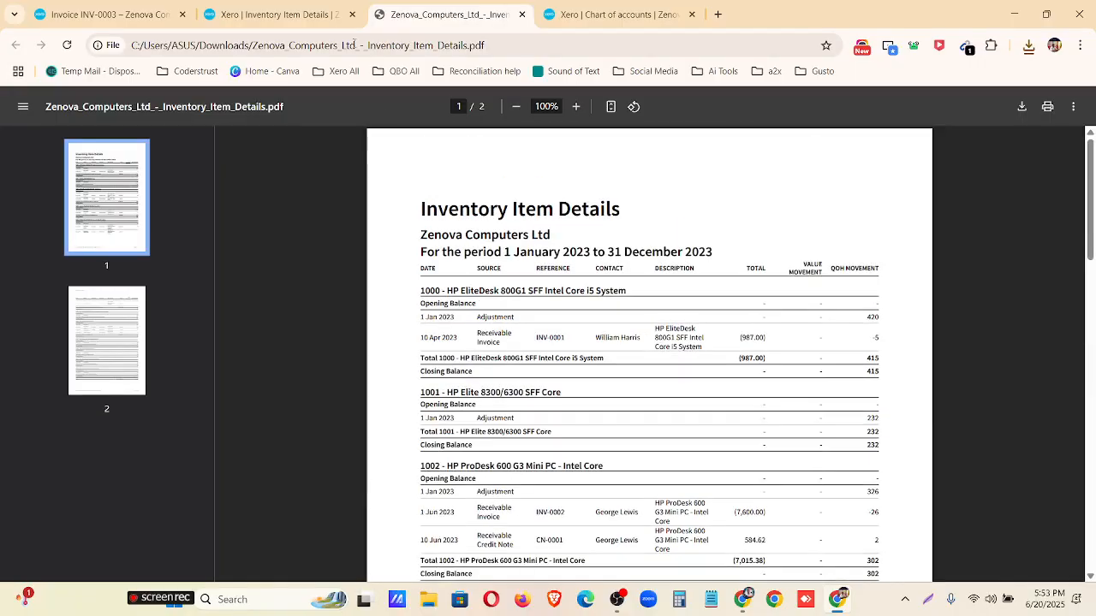
Return to the Xero report page, open the Customers contact list and look through the listed customers.
click(282, 15)
scroll(235, 283, up, 10)
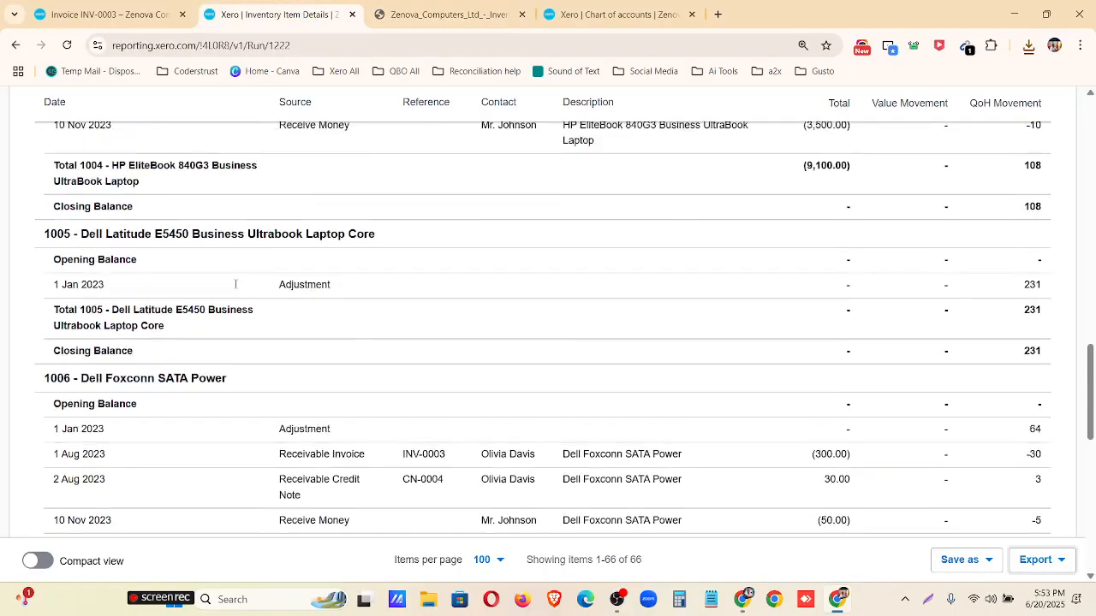
scroll(236, 283, up, 10)
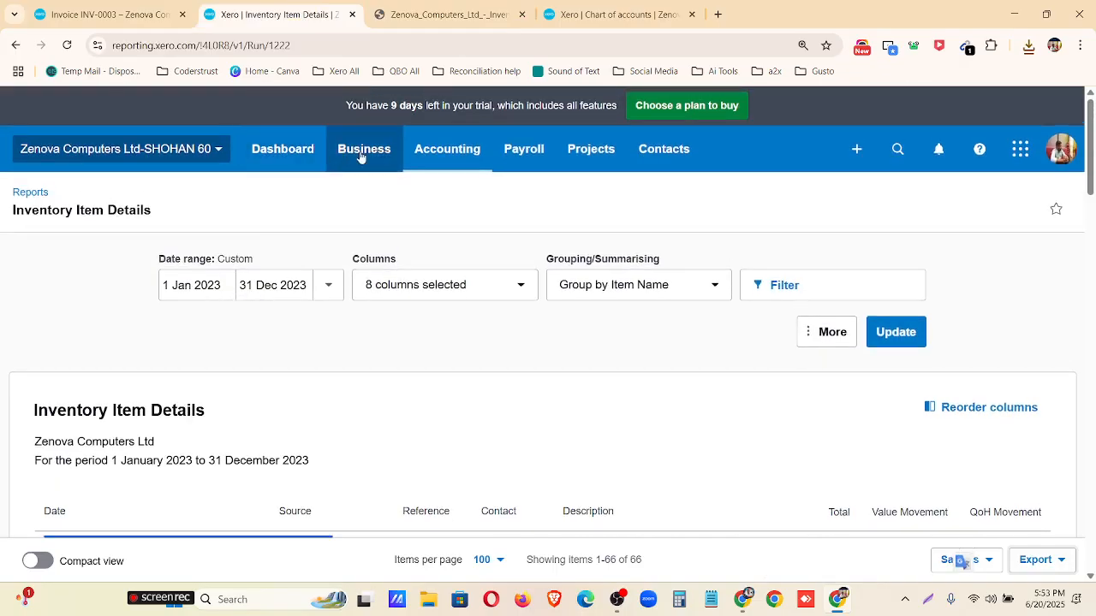
click(360, 154)
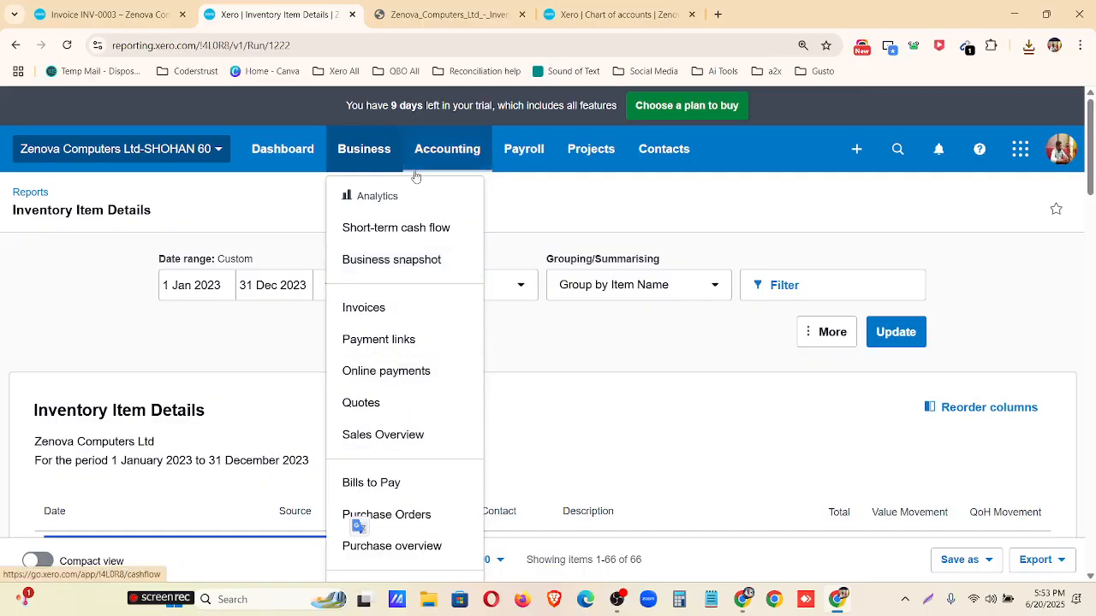
click(675, 158)
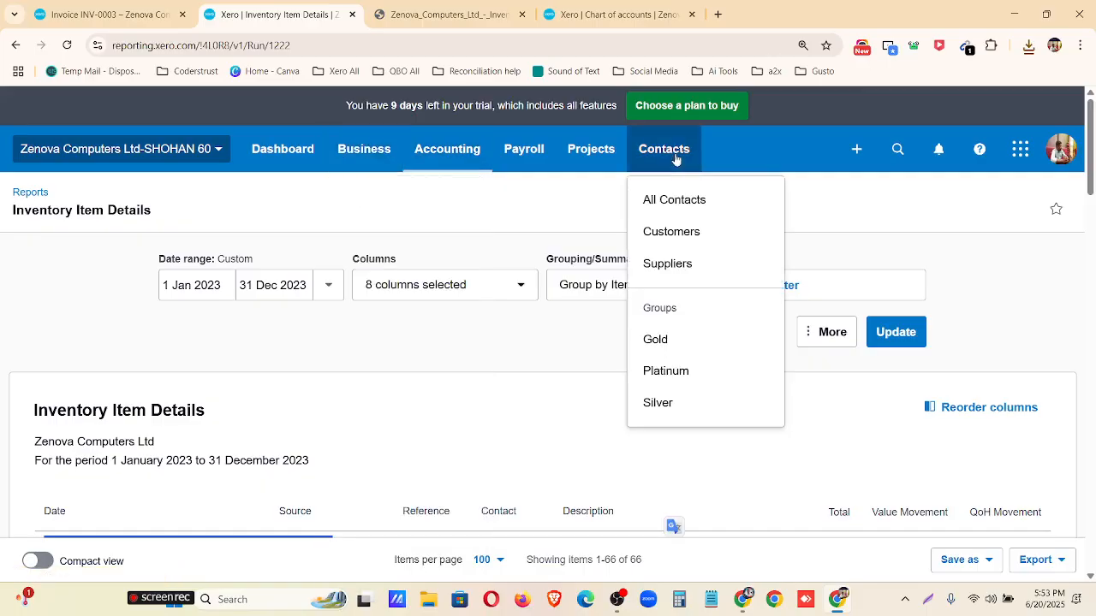
click(673, 231)
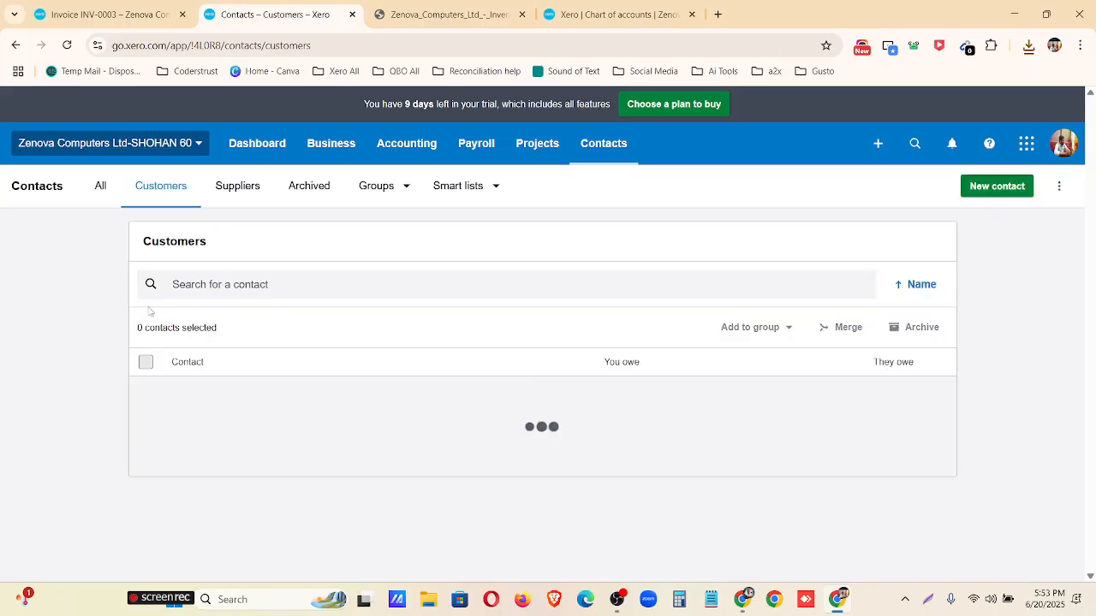
scroll(205, 242, down, 1)
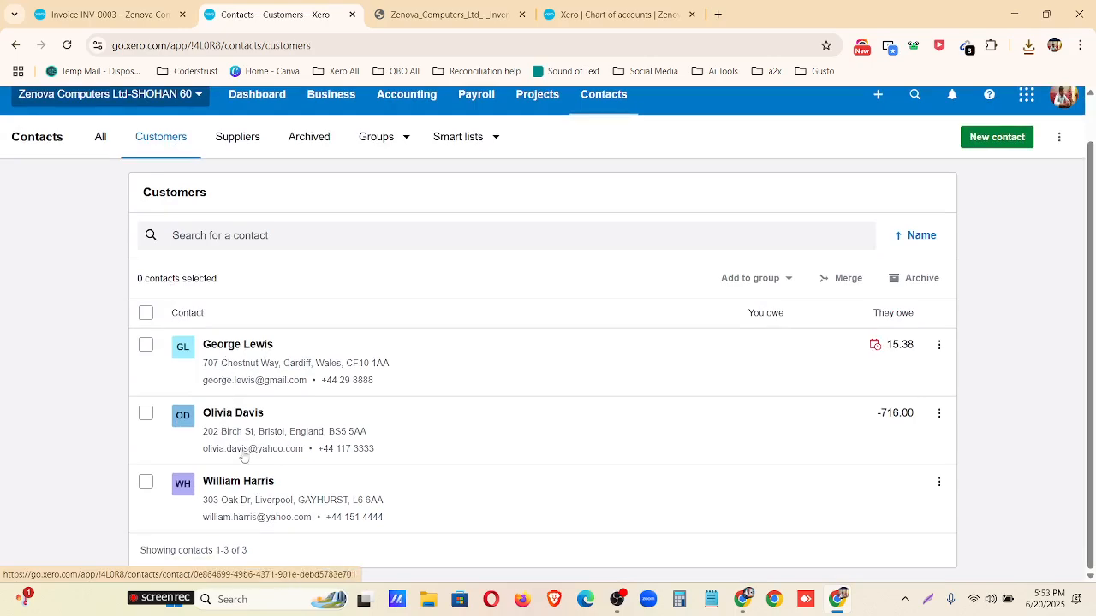
scroll(237, 364, up, 1)
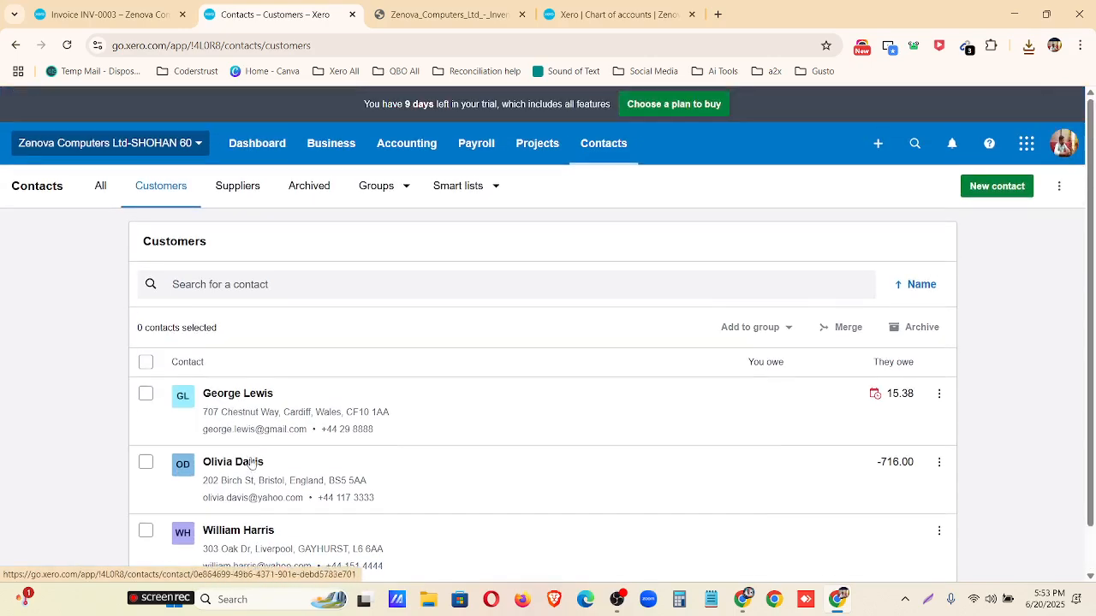
Open the first customer's contact record and run its "Invoices approved, sent, and paid" report.
click(939, 393)
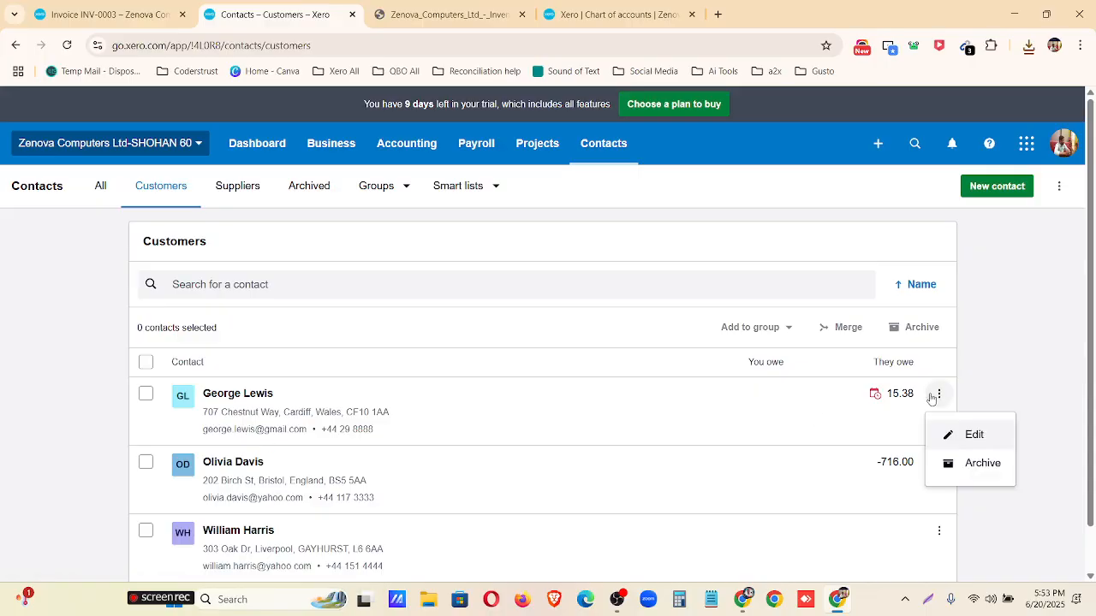
click(267, 396)
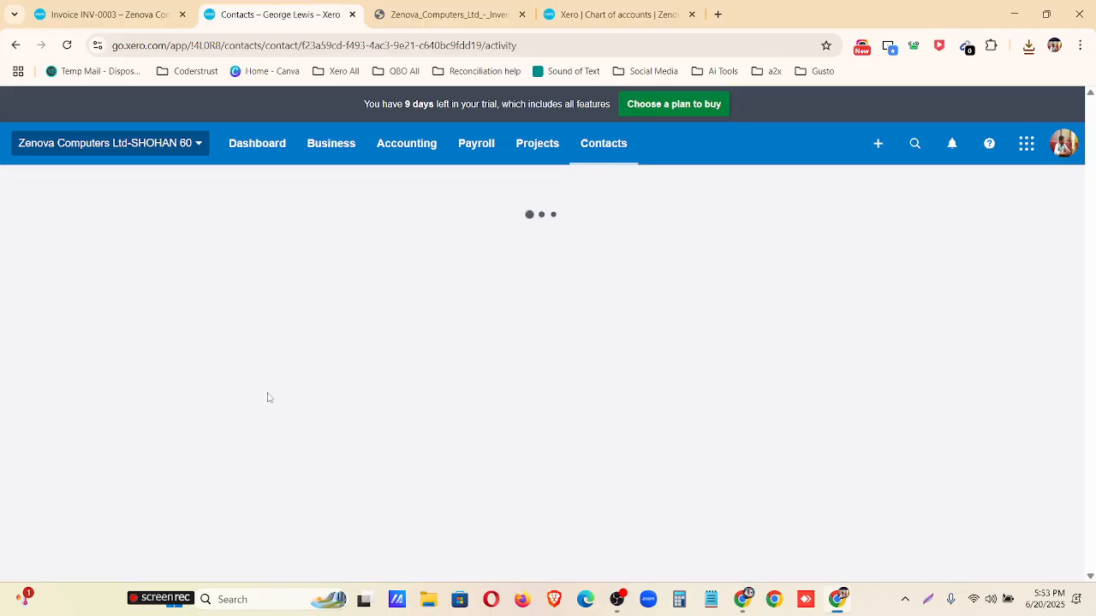
scroll(497, 321, down, 2)
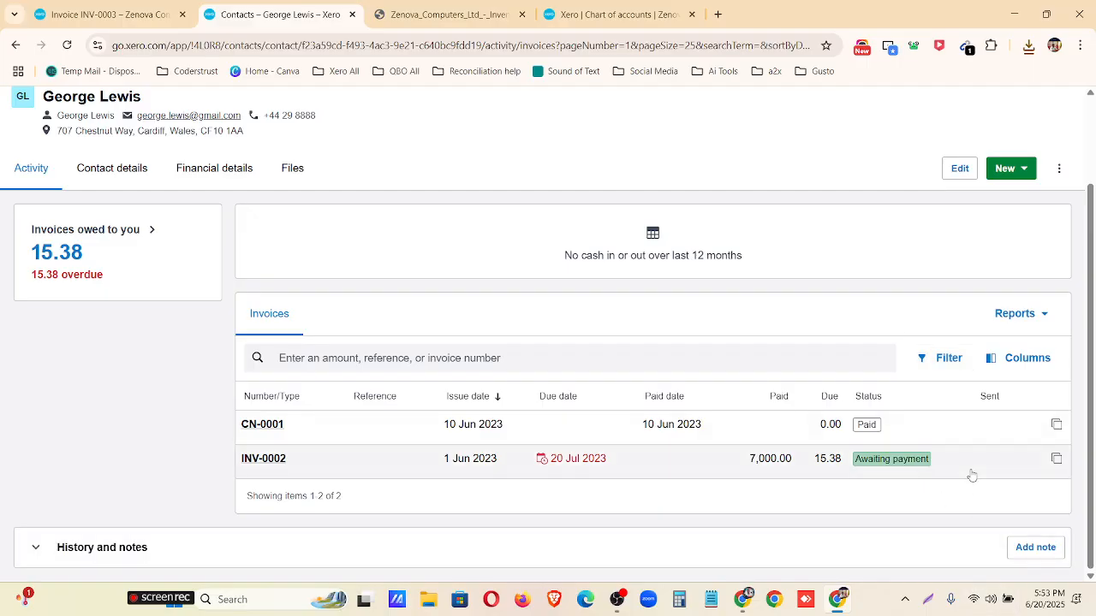
click(1042, 314)
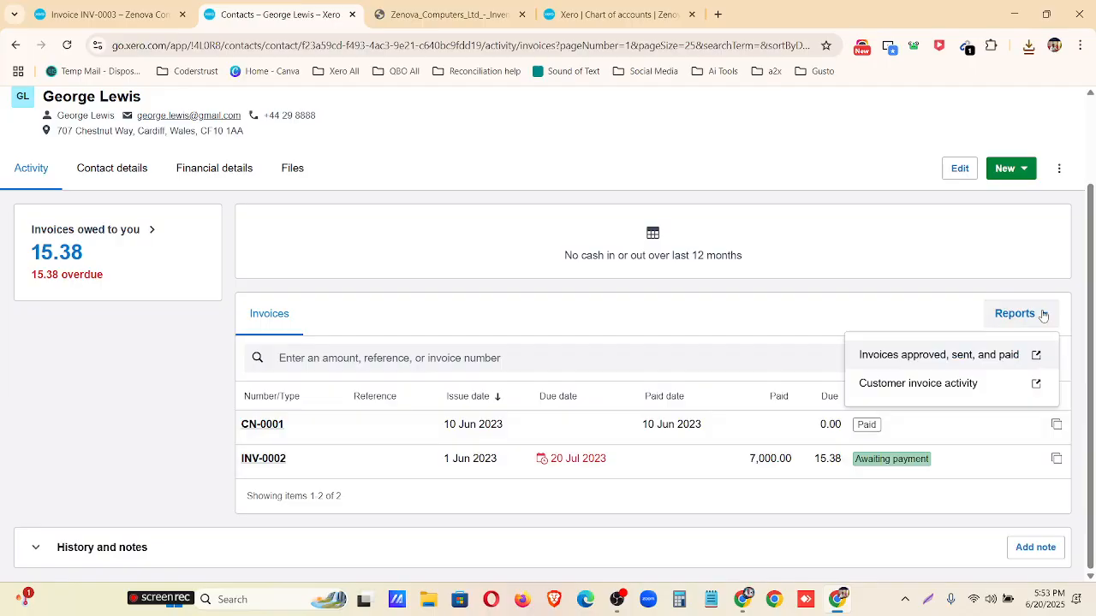
click(932, 356)
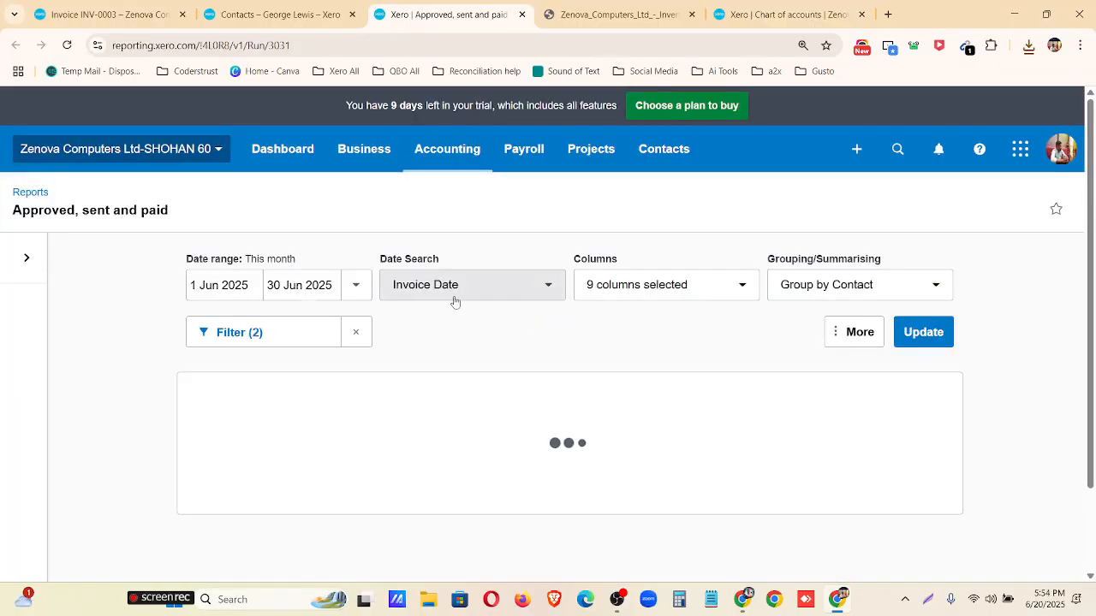
Set the start date of the customer's Approved, sent and paid report to 1 Jan 2023, update it and review the entries.
scroll(431, 342, down, 2)
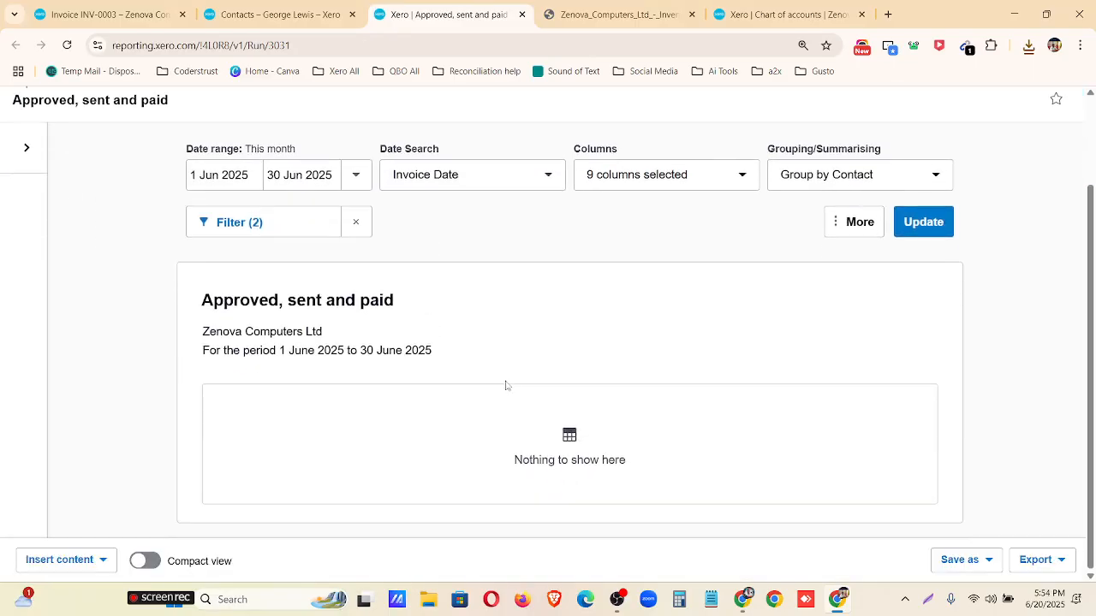
scroll(485, 368, up, 1)
click(236, 252)
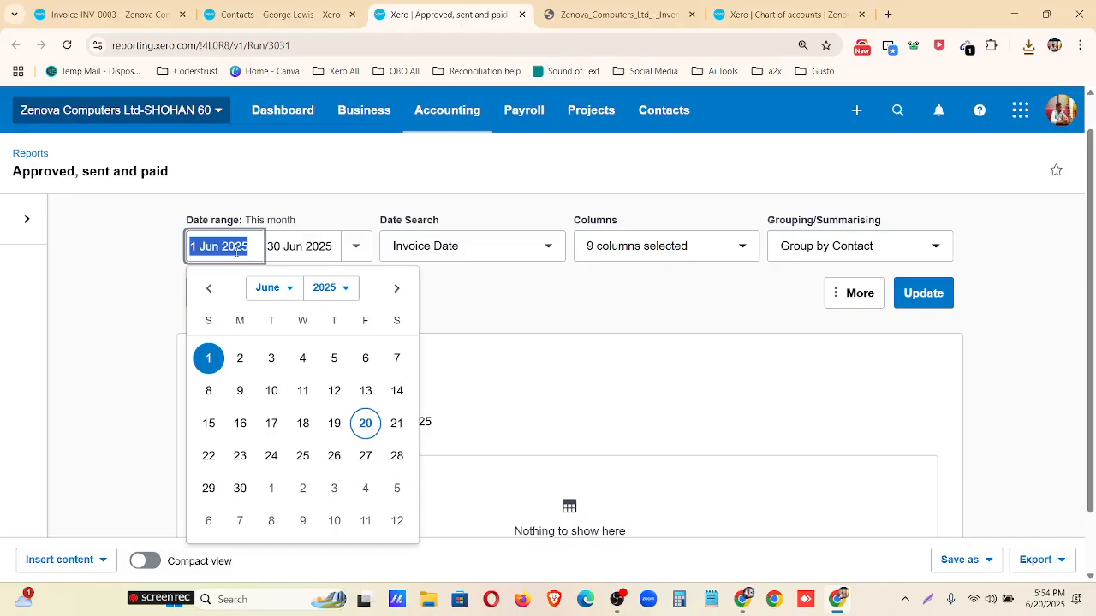
click(269, 288)
click(274, 311)
click(331, 288)
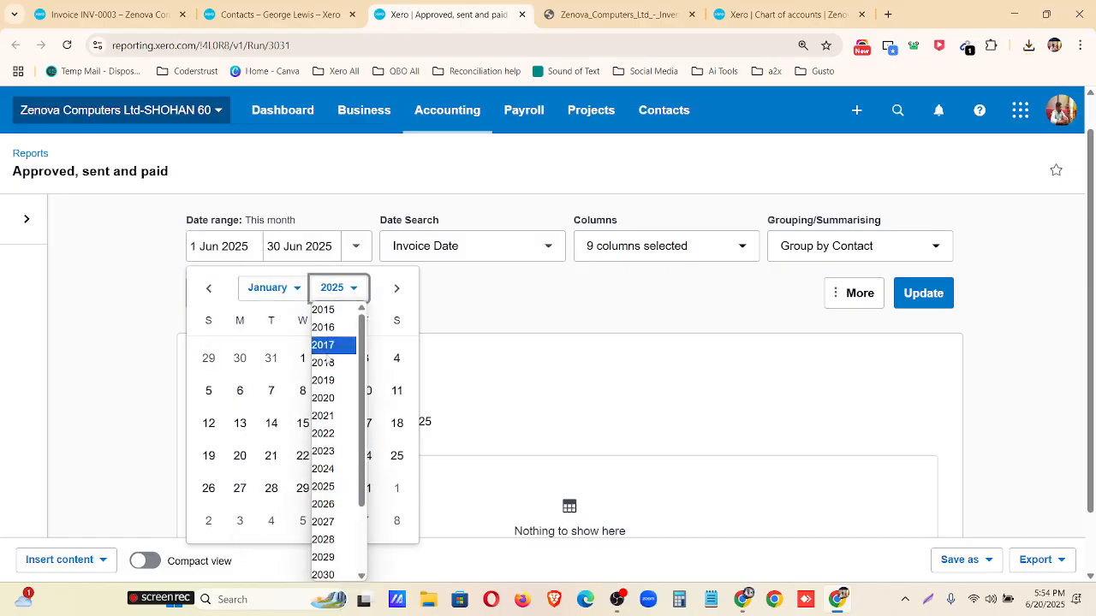
click(331, 451)
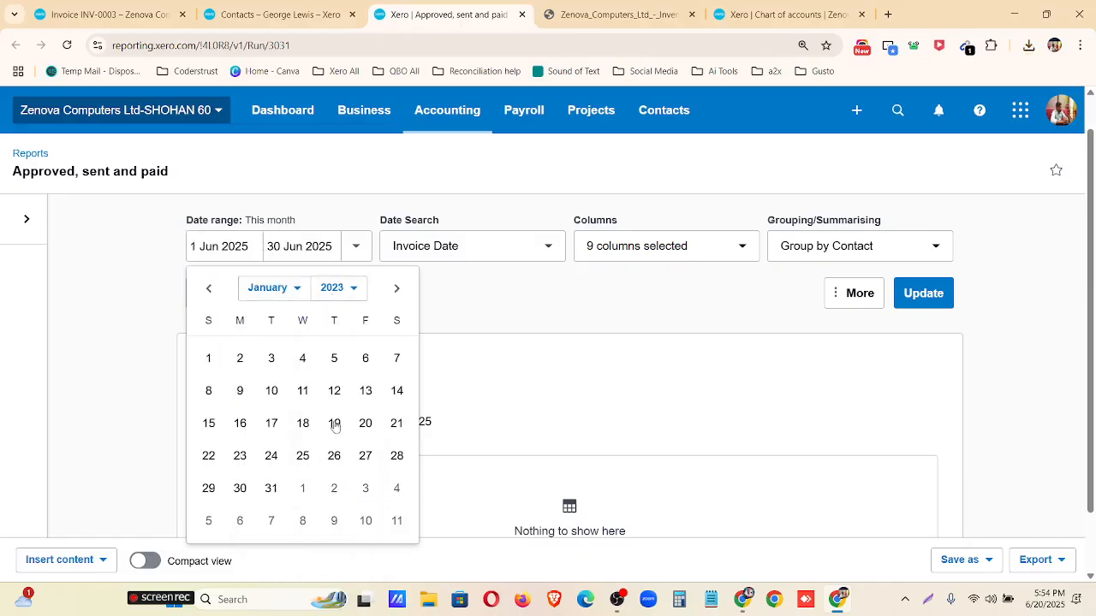
click(210, 359)
click(929, 297)
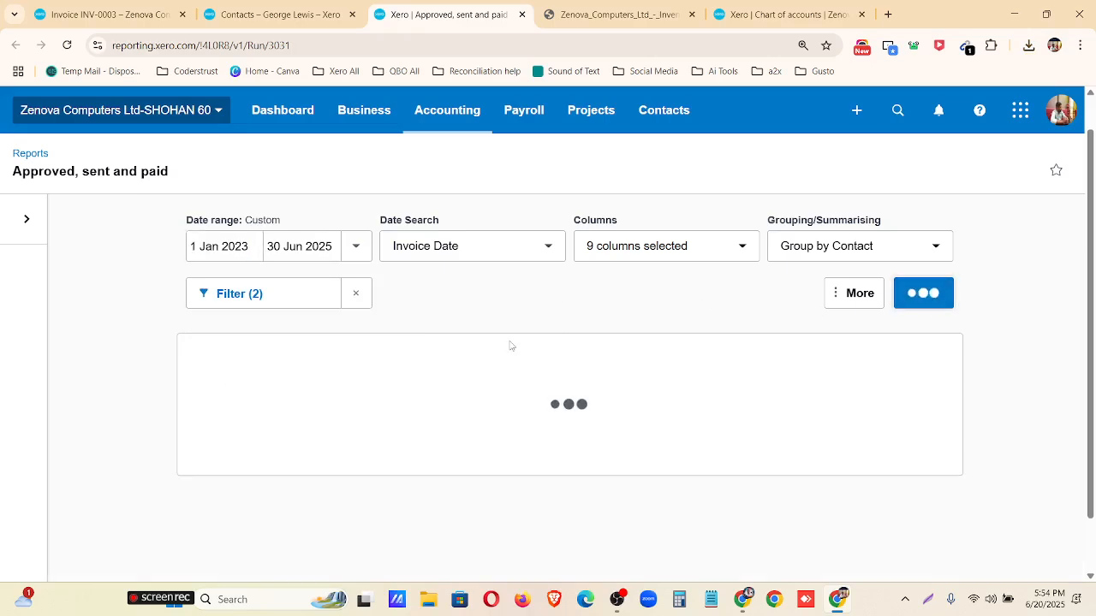
scroll(509, 345, down, 3)
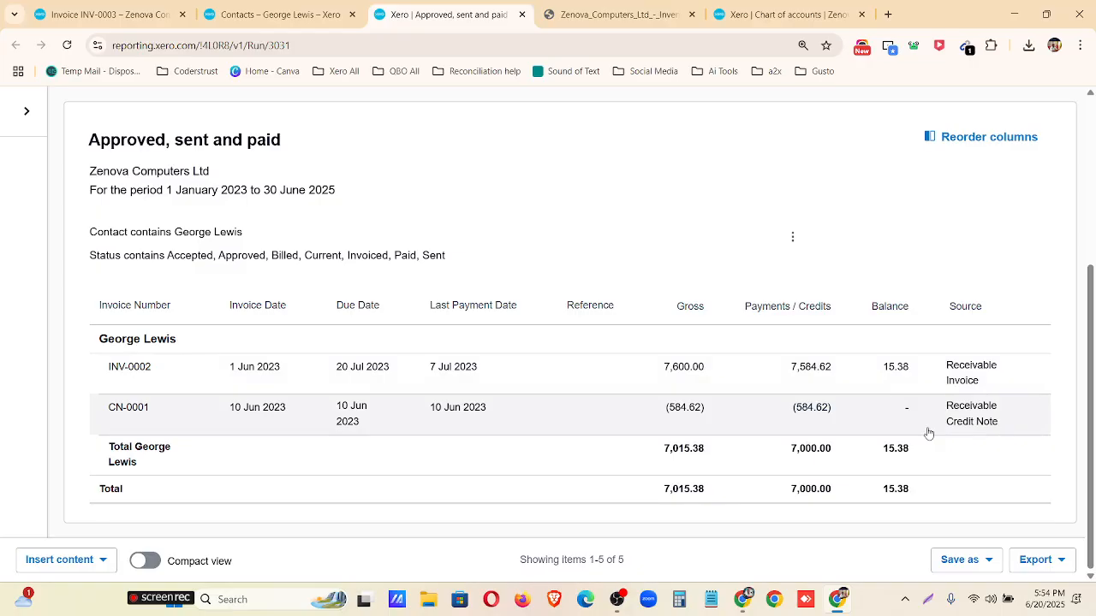
scroll(927, 433, up, 1)
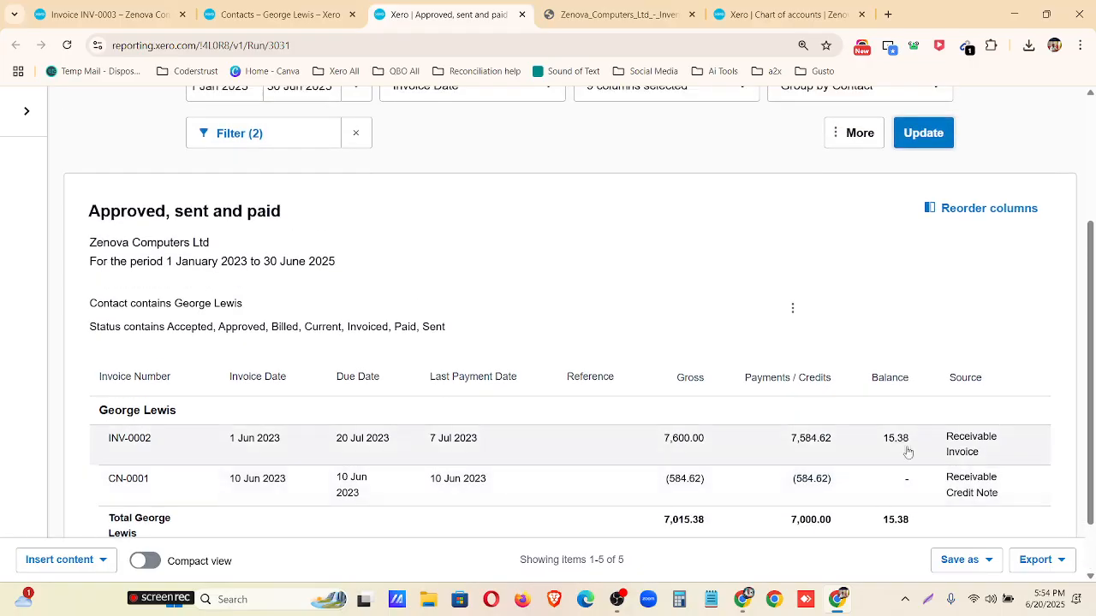
Return to the customer's contact record, open invoice INV-0002 and review its line item, totals and amount due.
click(247, 12)
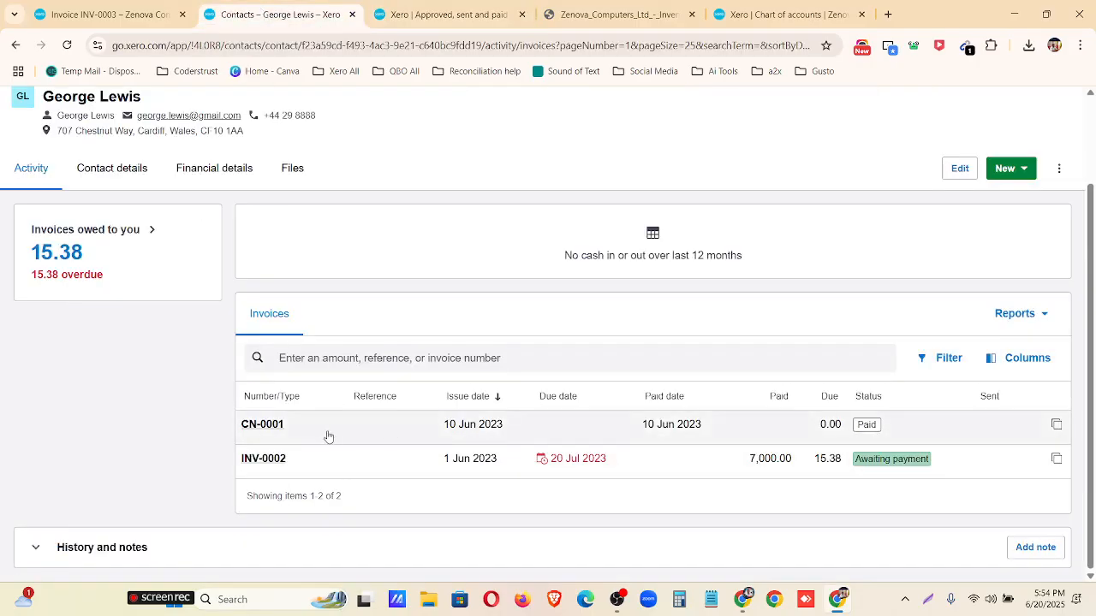
click(664, 462)
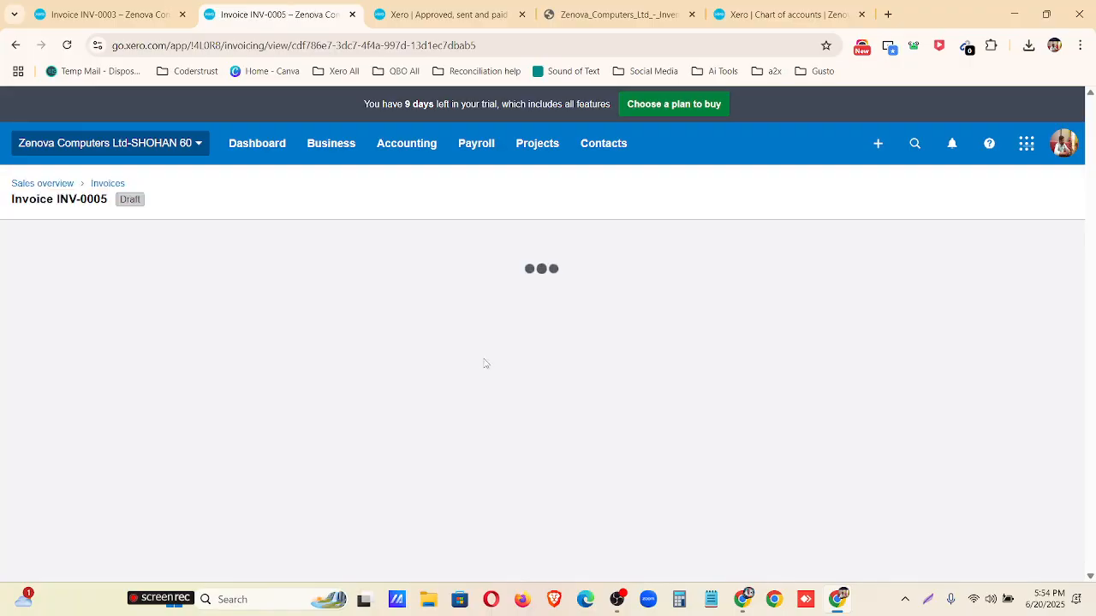
scroll(484, 364, down, 3)
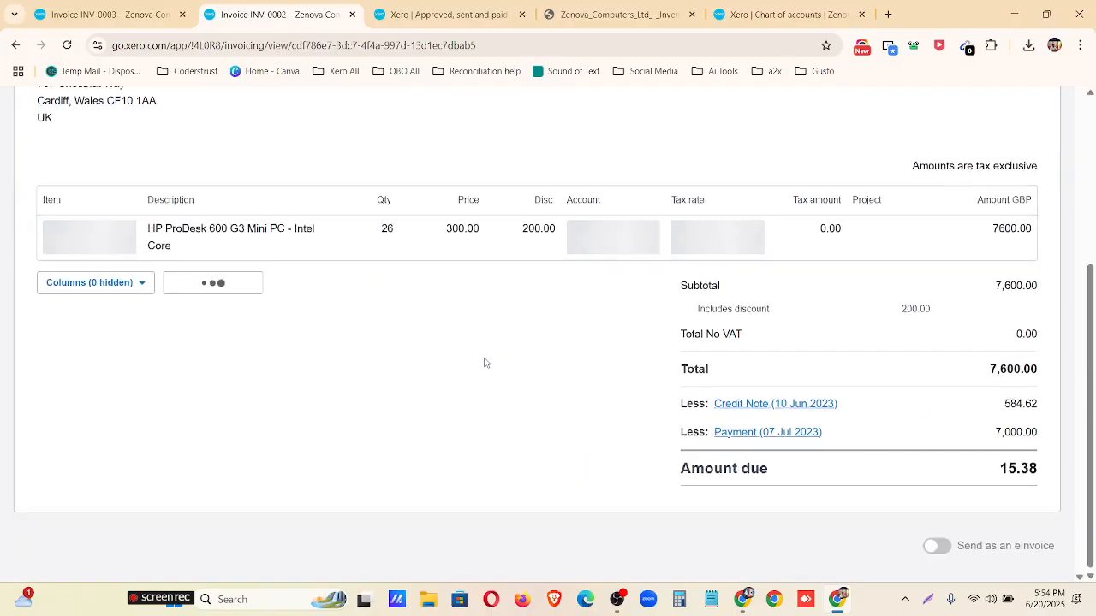
scroll(486, 363, down, 1)
scroll(487, 366, up, 3)
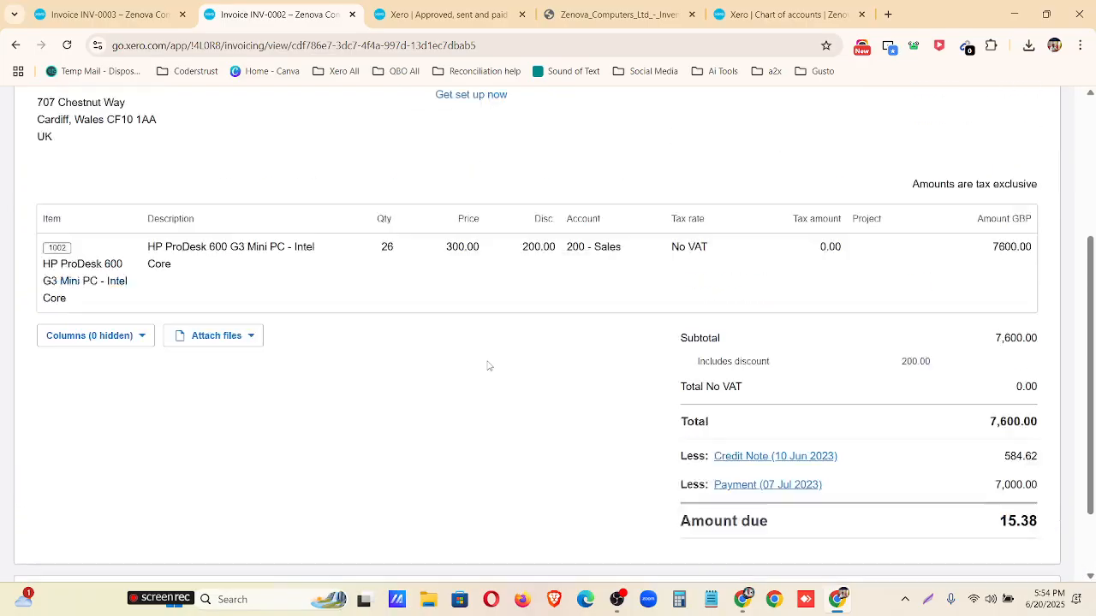
scroll(488, 366, down, 4)
Expand the History and notes of invoice INV-0002 and read through its logged entries.
click(99, 502)
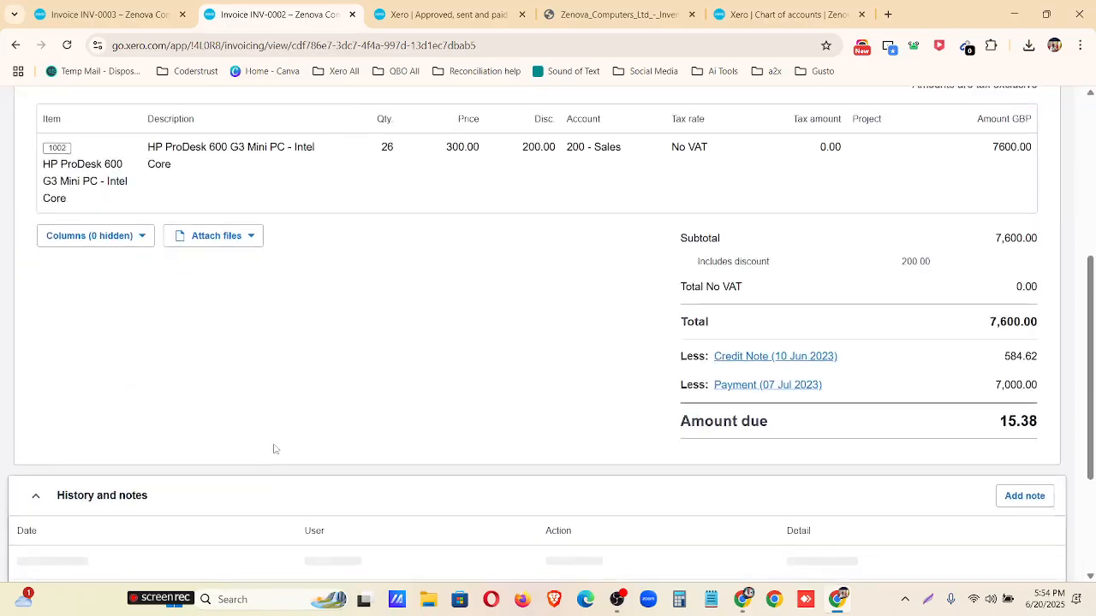
scroll(274, 448, down, 2)
scroll(578, 395, down, 2)
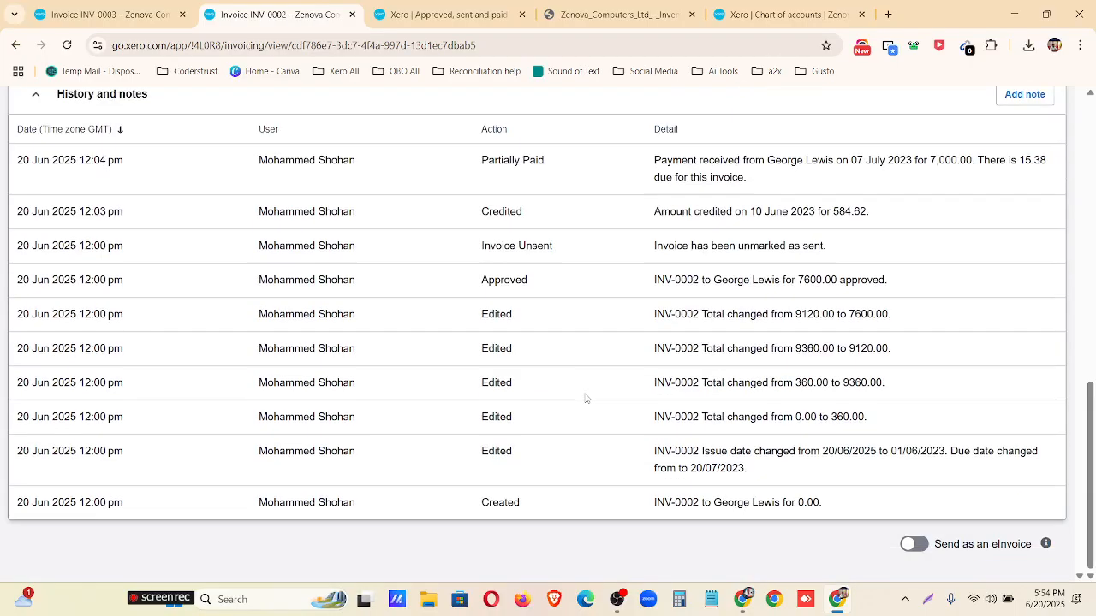
scroll(586, 398, up, 10)
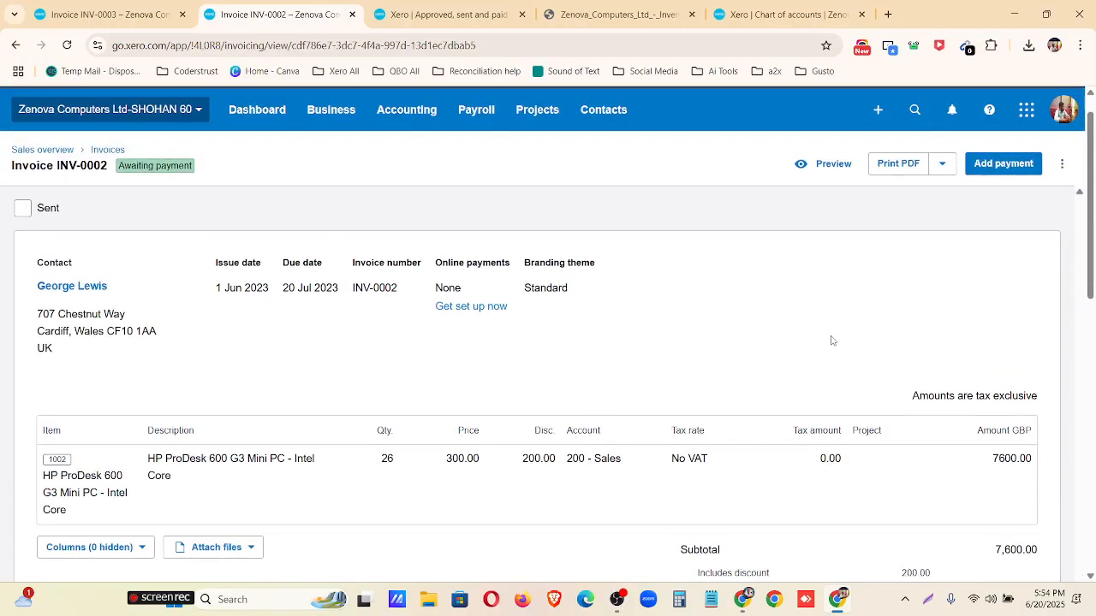
Check the print and additional options available for invoice INV-0002, and reread its history entries.
click(947, 172)
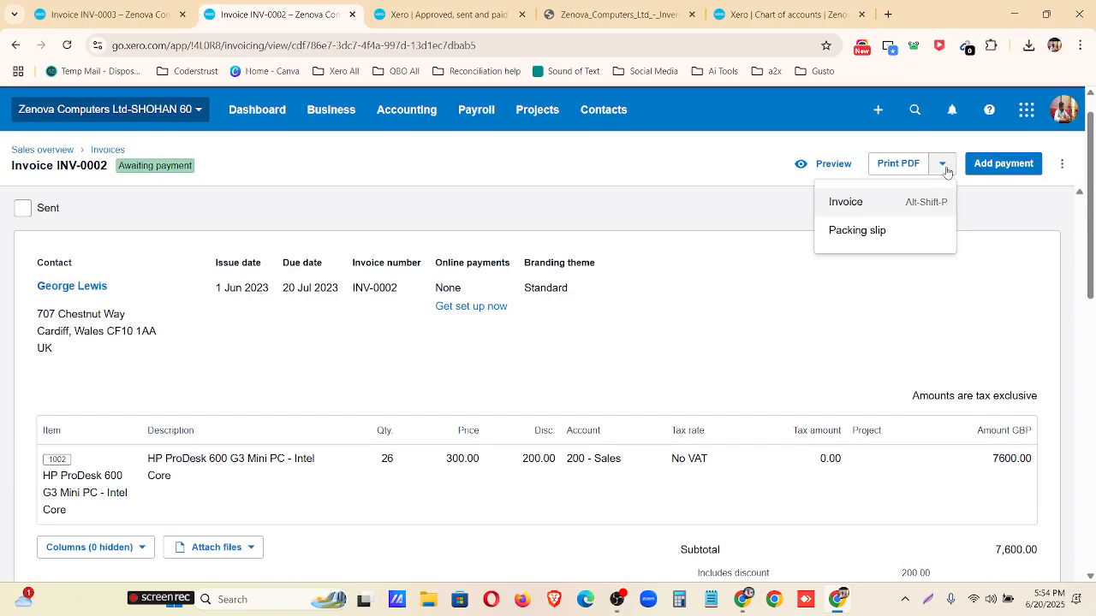
click(1061, 166)
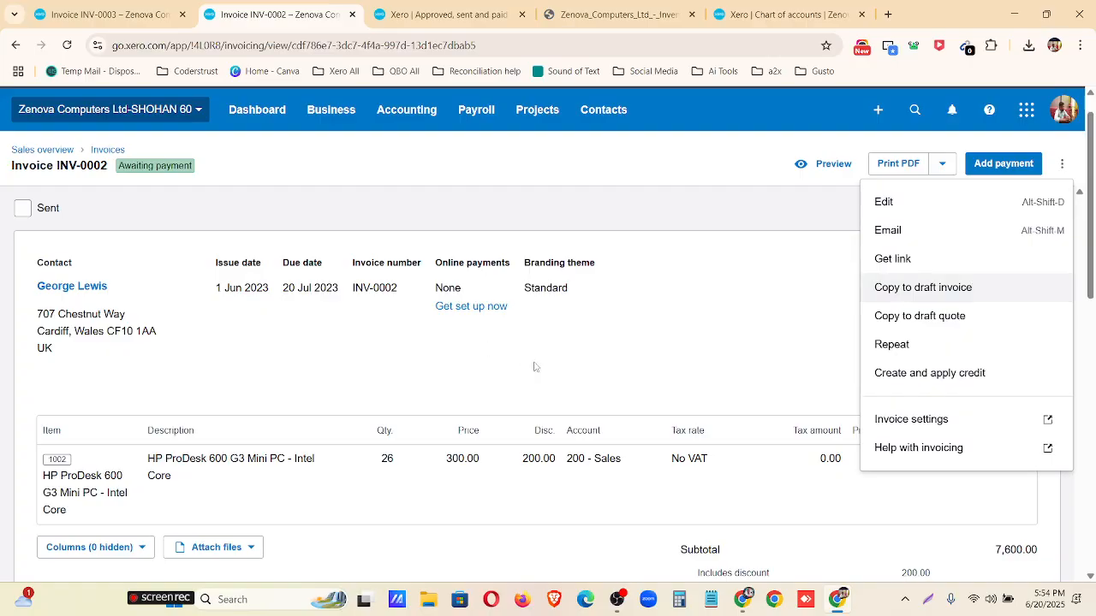
click(588, 357)
scroll(594, 371, down, 5)
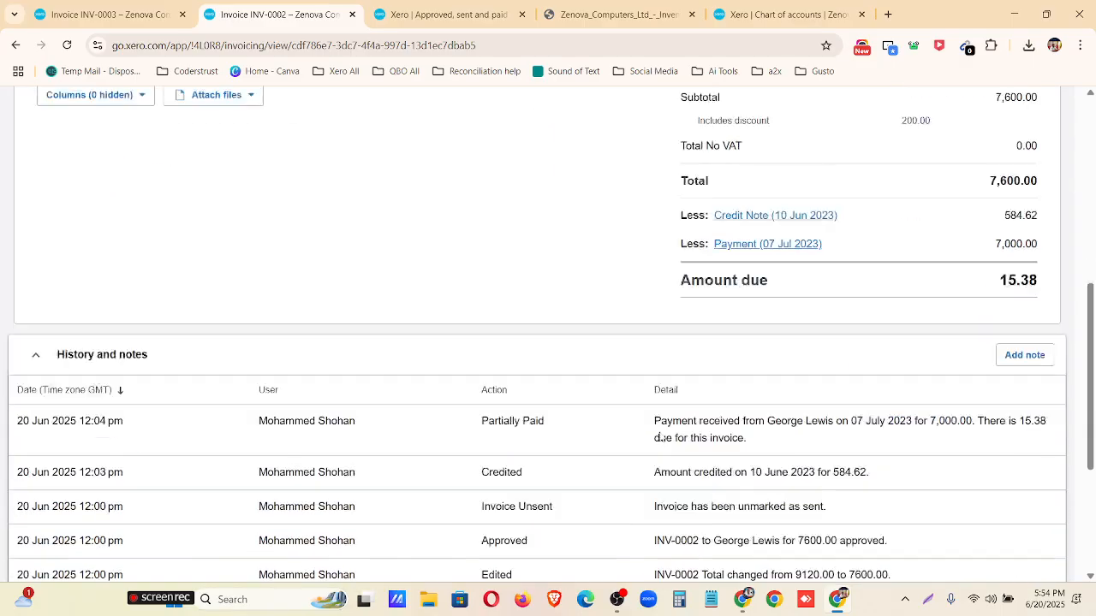
scroll(379, 425, down, 1)
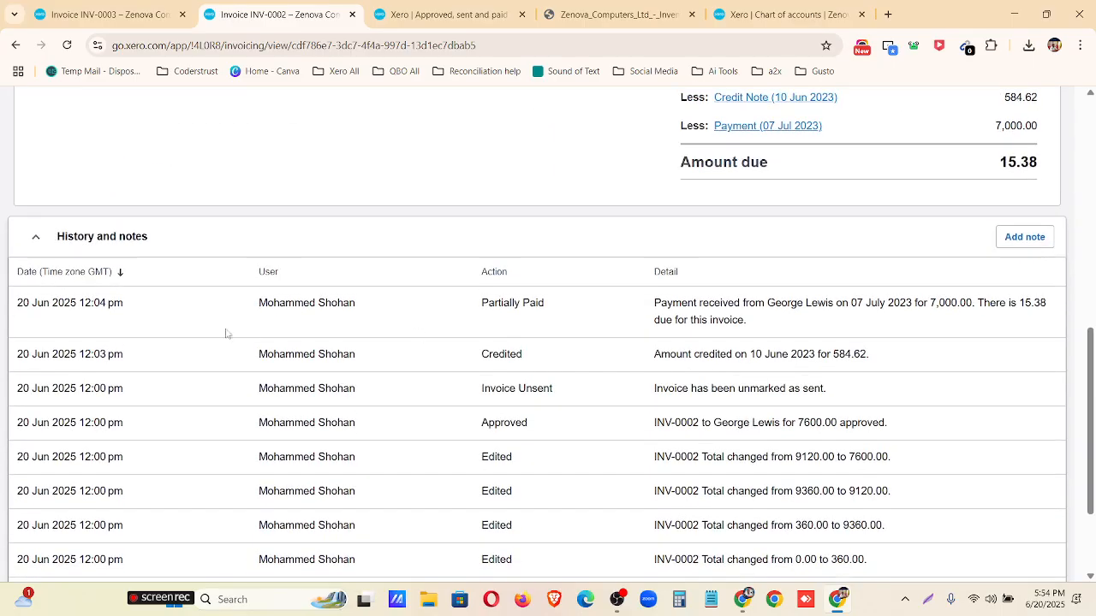
scroll(454, 450, down, 2)
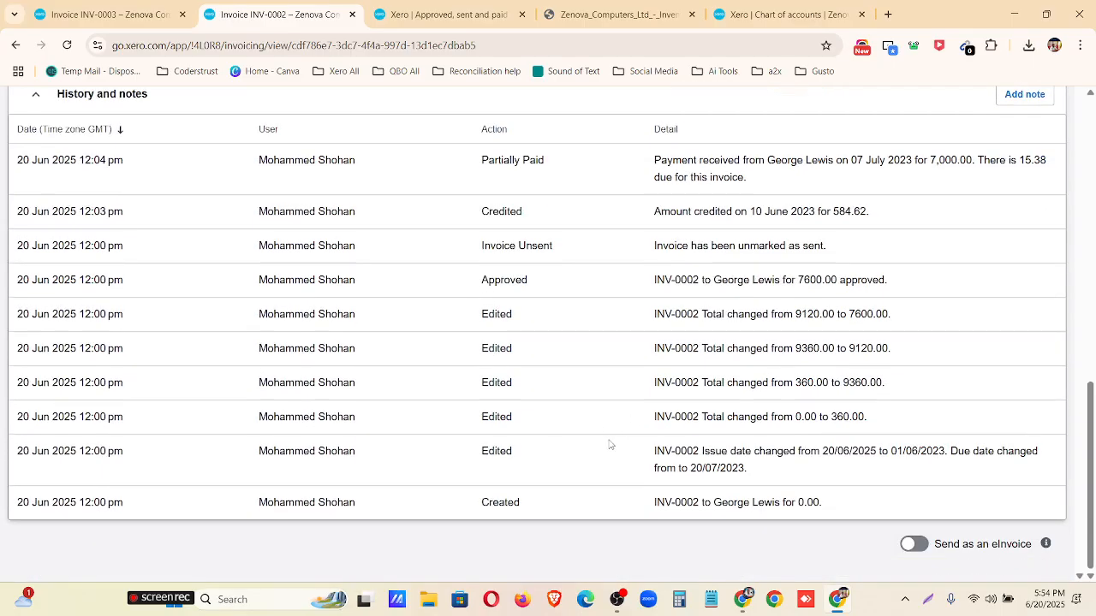
scroll(610, 444, up, 15)
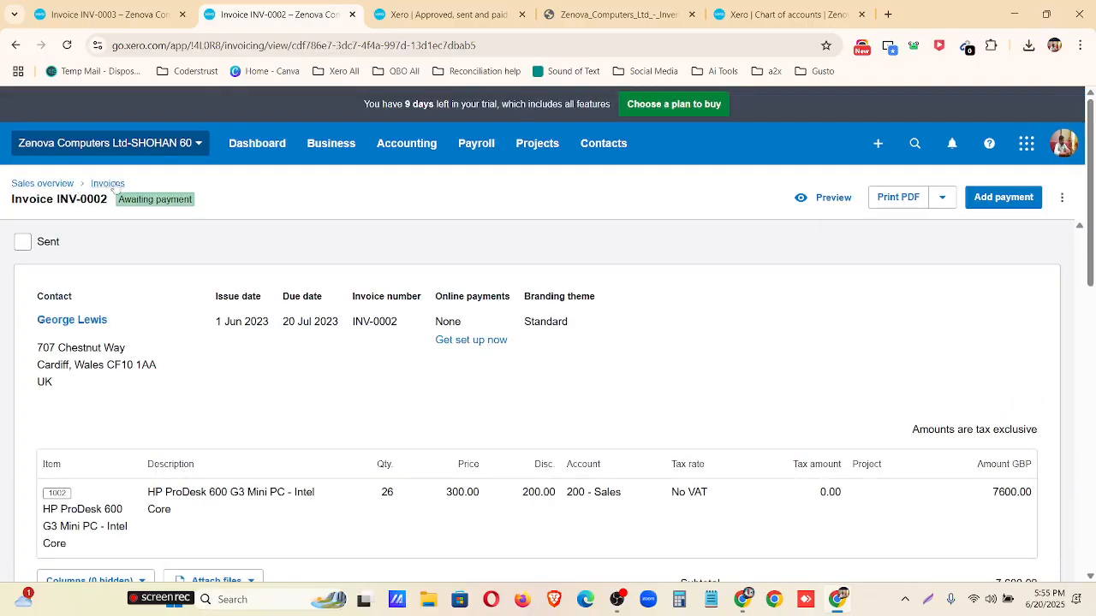
Go to the Reports home, search for "journ" and open the Journal Report.
click(339, 144)
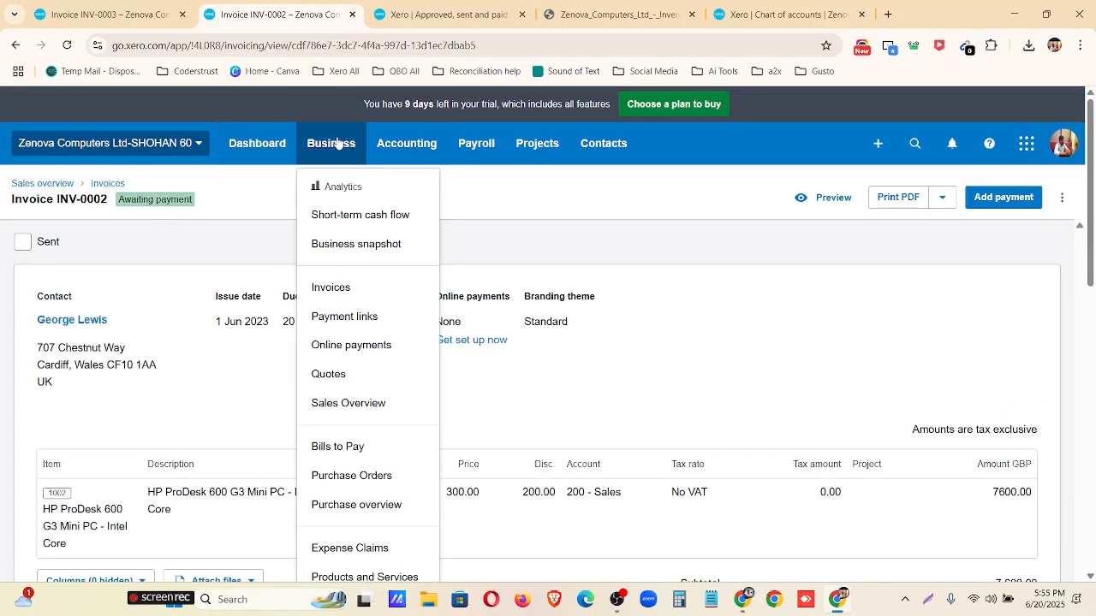
click(391, 147)
click(408, 224)
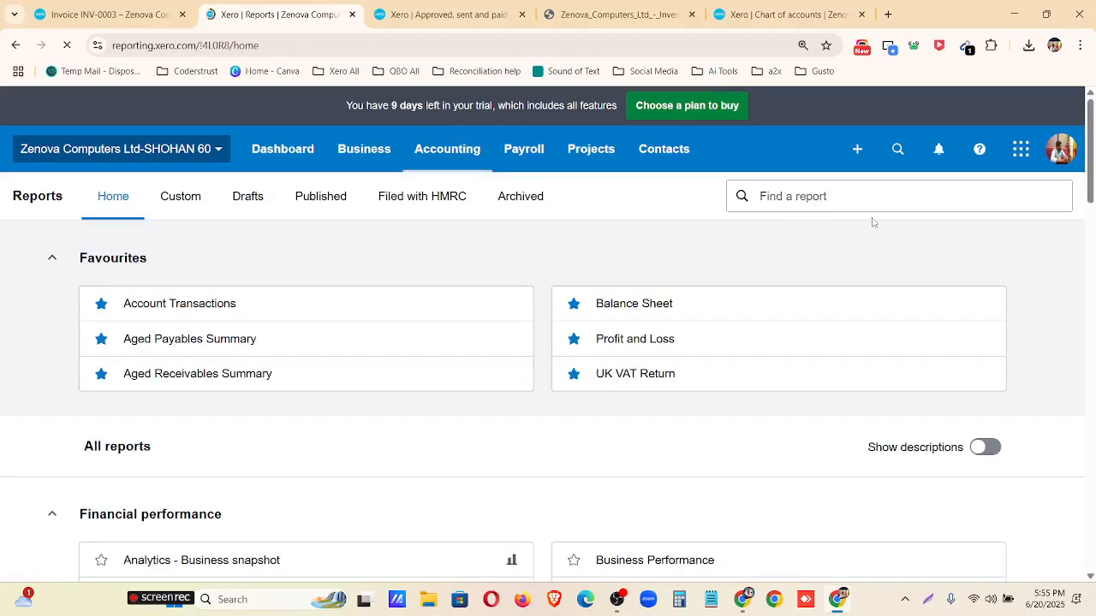
click(830, 198)
text(journ)
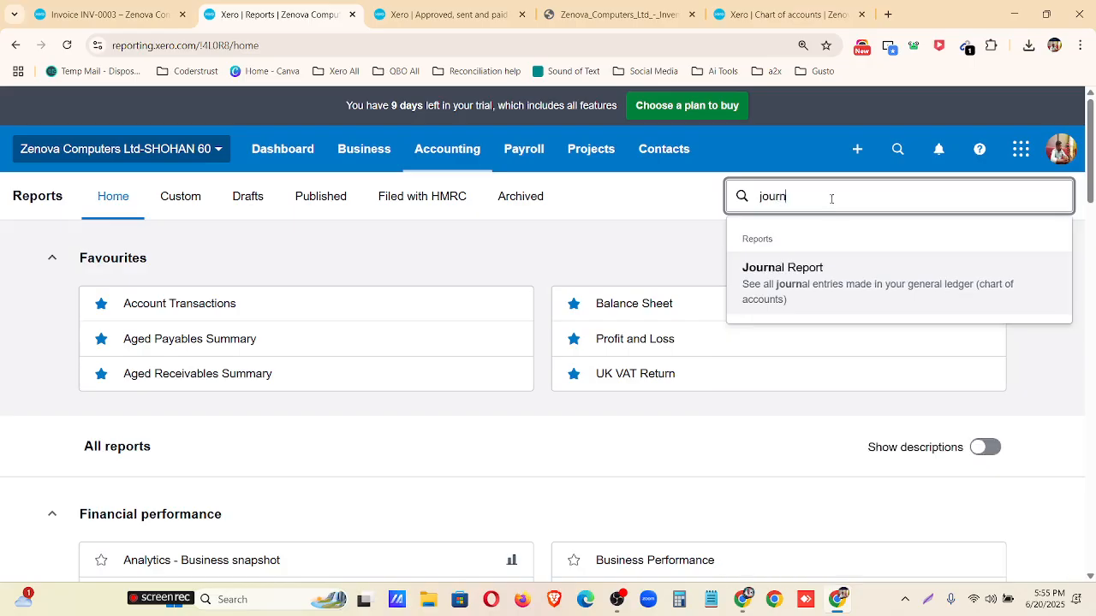
click(794, 295)
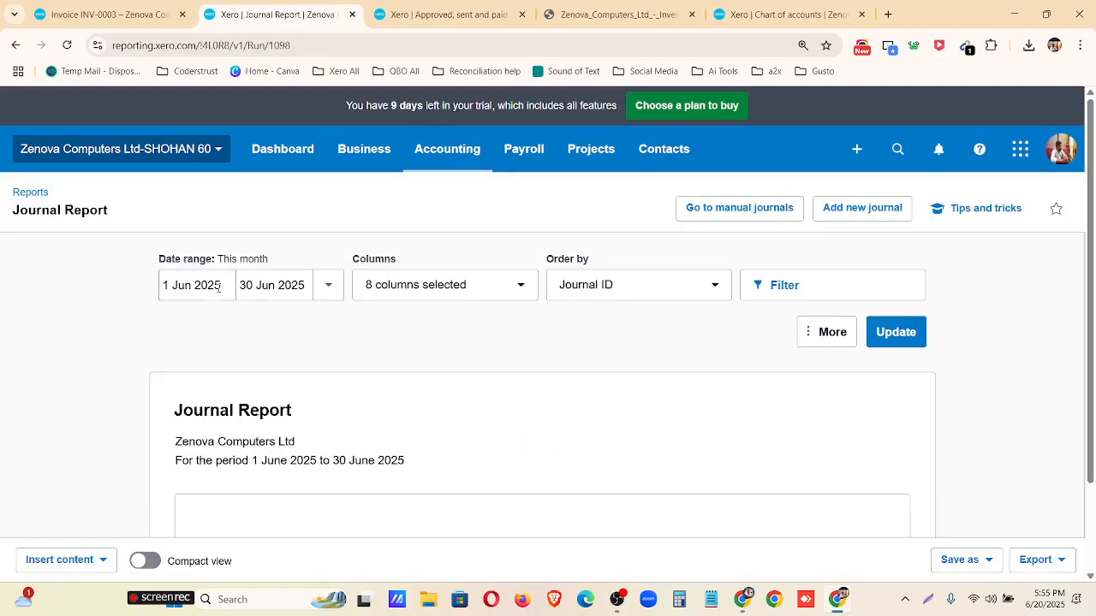
Set the Journal Report's start date to 1 Jan 2023 and update the report.
click(219, 282)
click(243, 326)
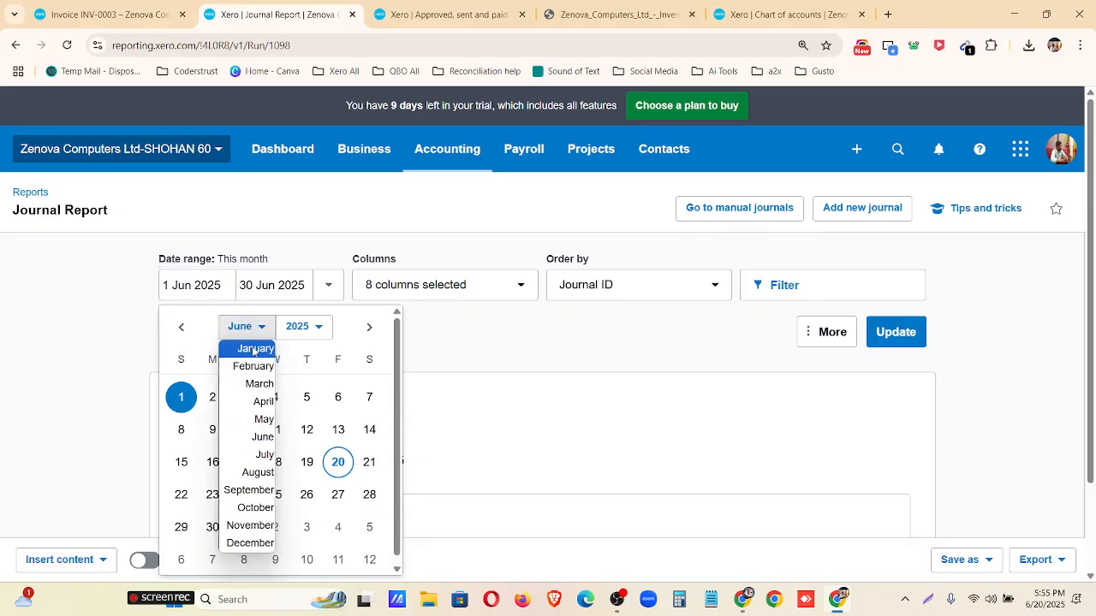
click(252, 346)
click(300, 327)
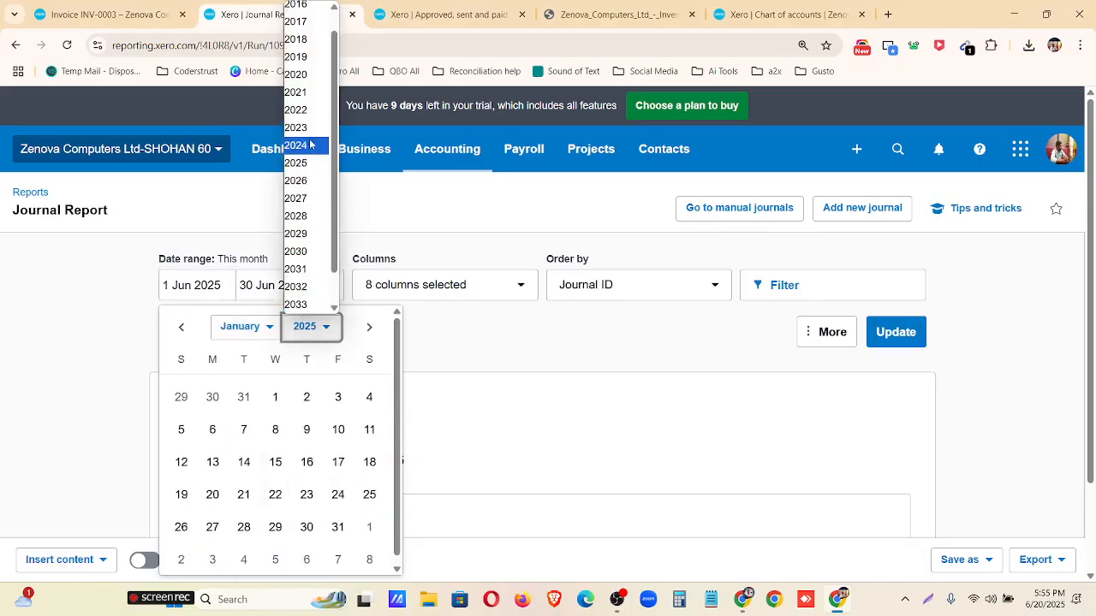
click(300, 150)
click(181, 396)
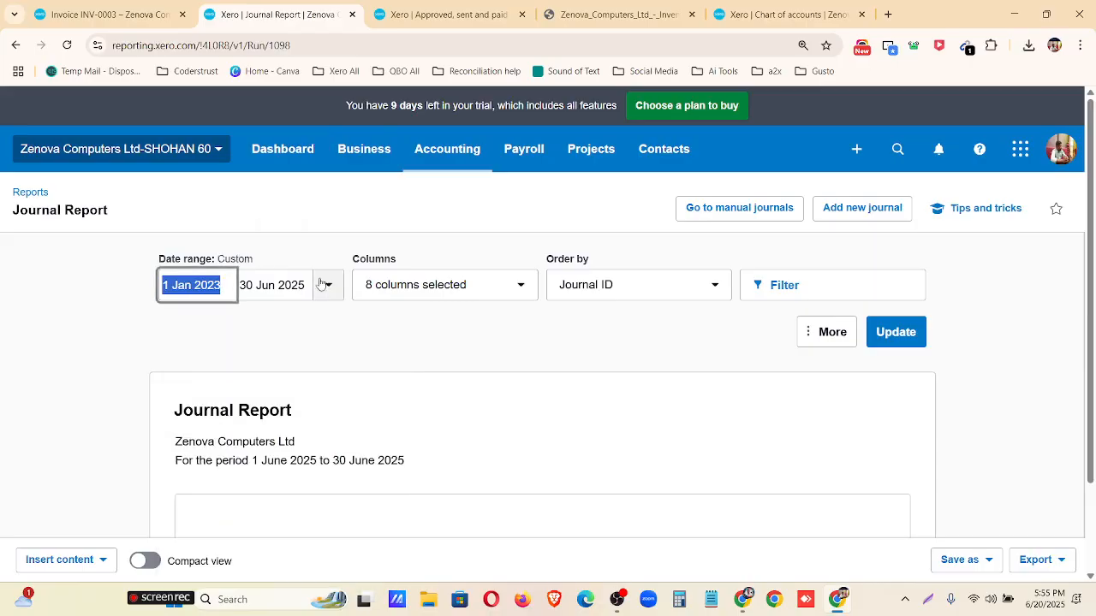
click(921, 333)
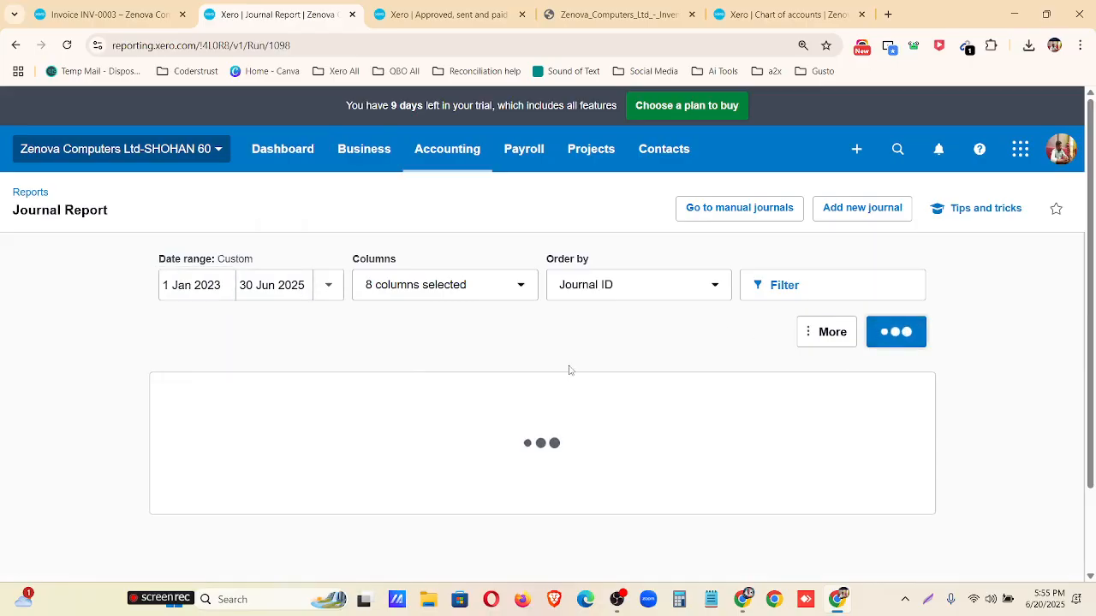
Review the Journal Report's debit and credit entries from the newest journal down to the overall total.
scroll(570, 369, down, 4)
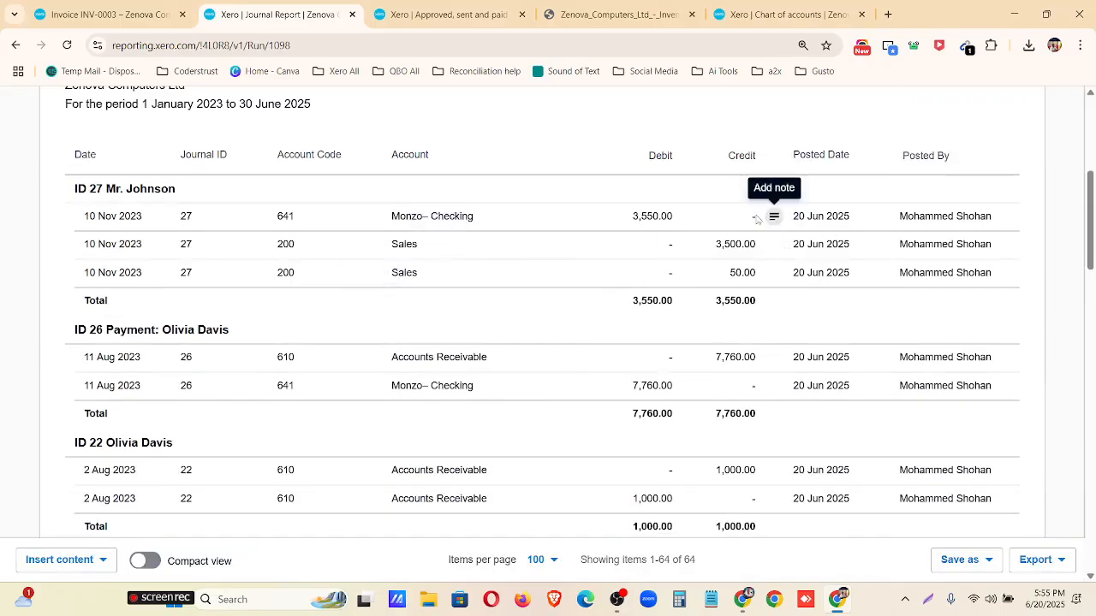
scroll(428, 263, down, 2)
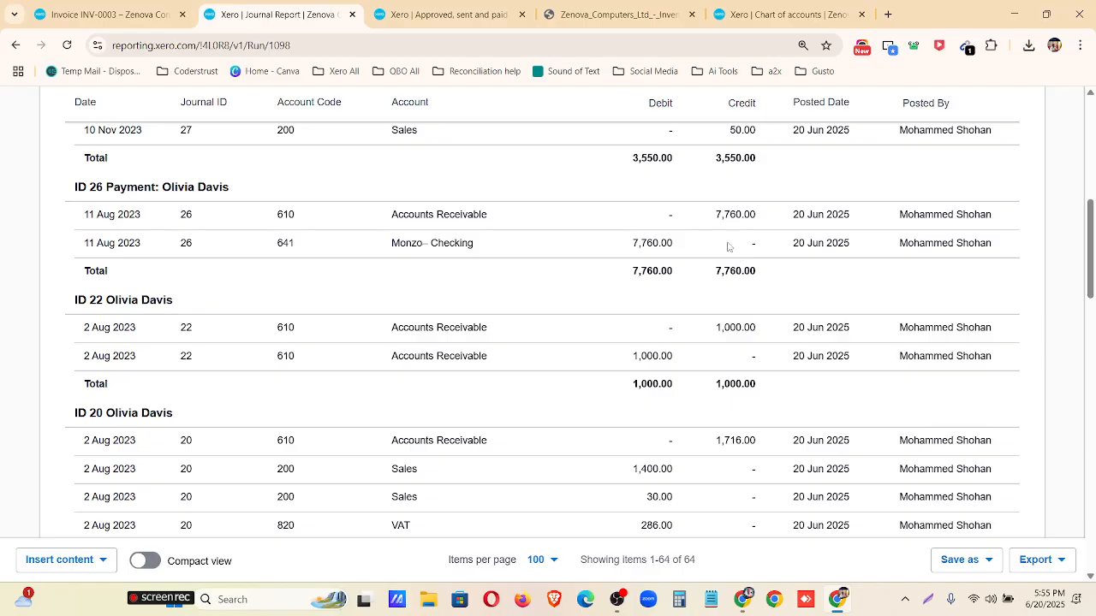
scroll(473, 391, down, 5)
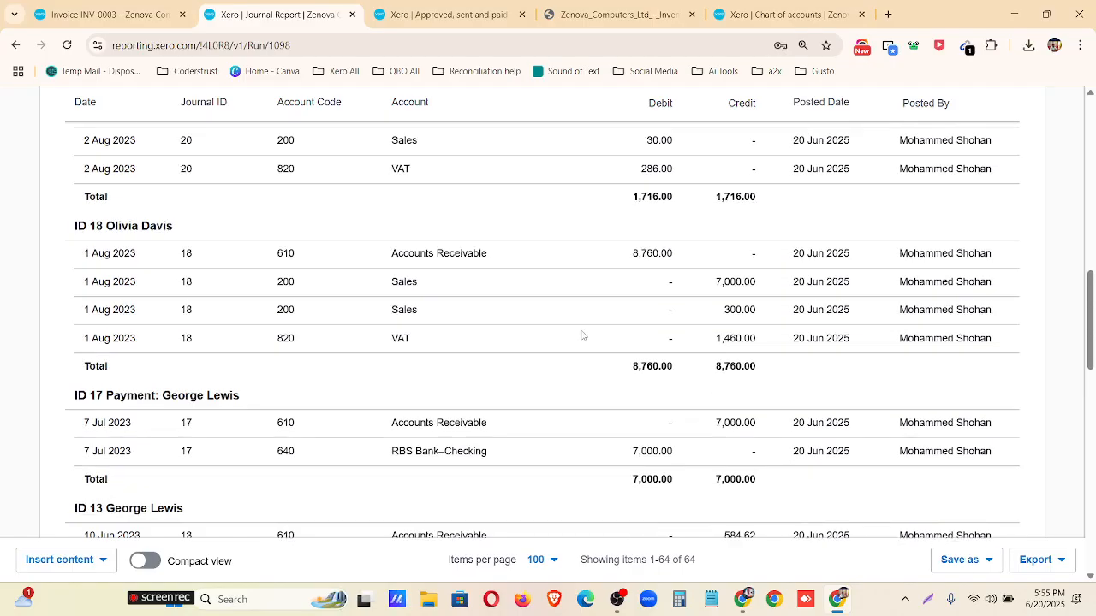
scroll(584, 322, down, 8)
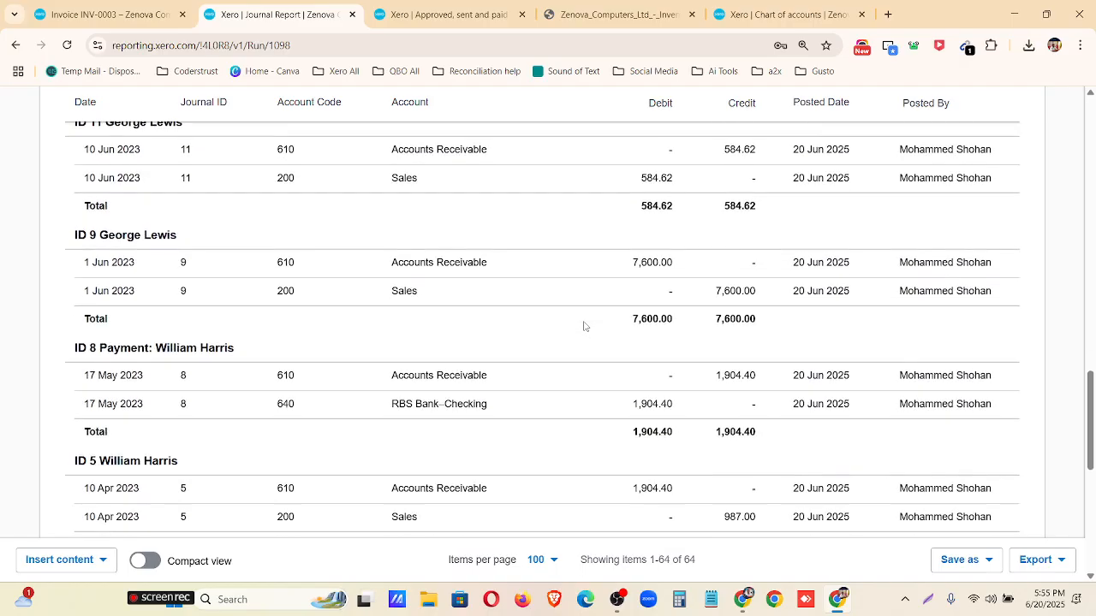
scroll(577, 360, down, 4)
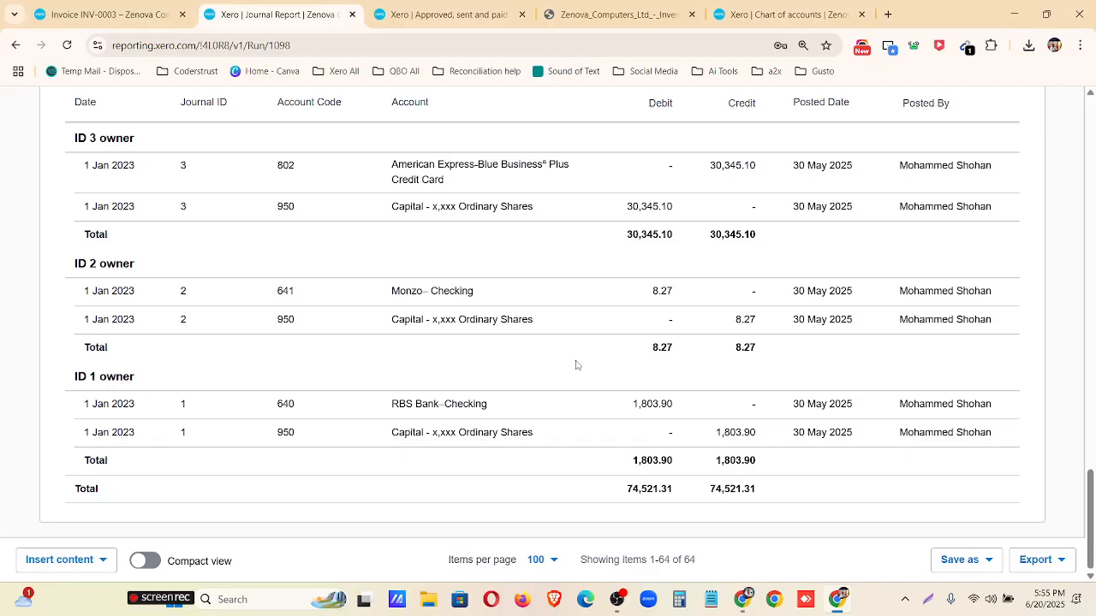
scroll(582, 362, up, 15)
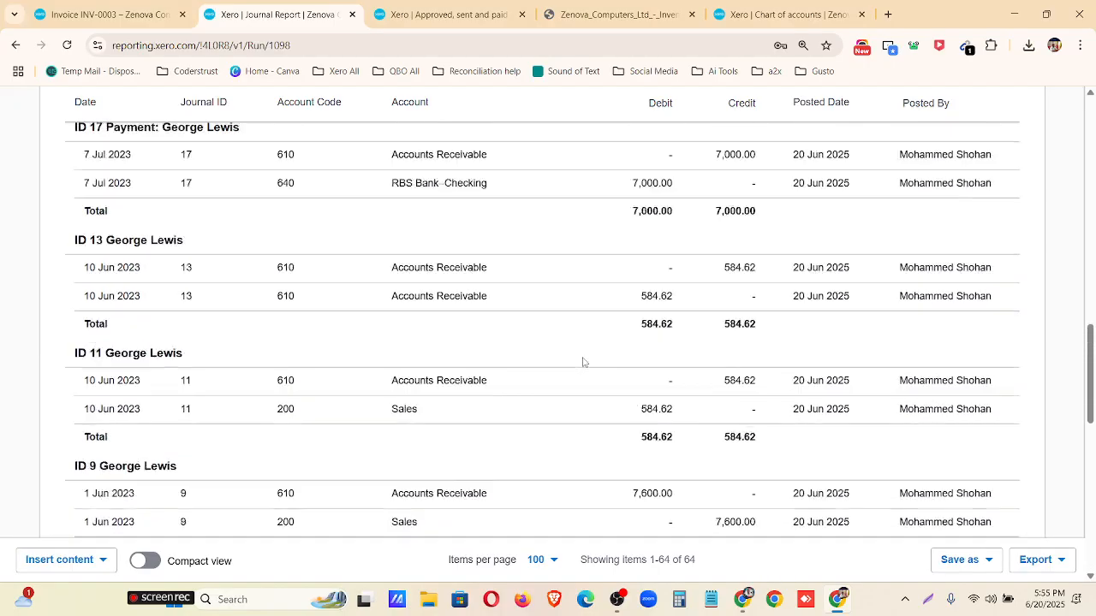
scroll(583, 362, up, 8)
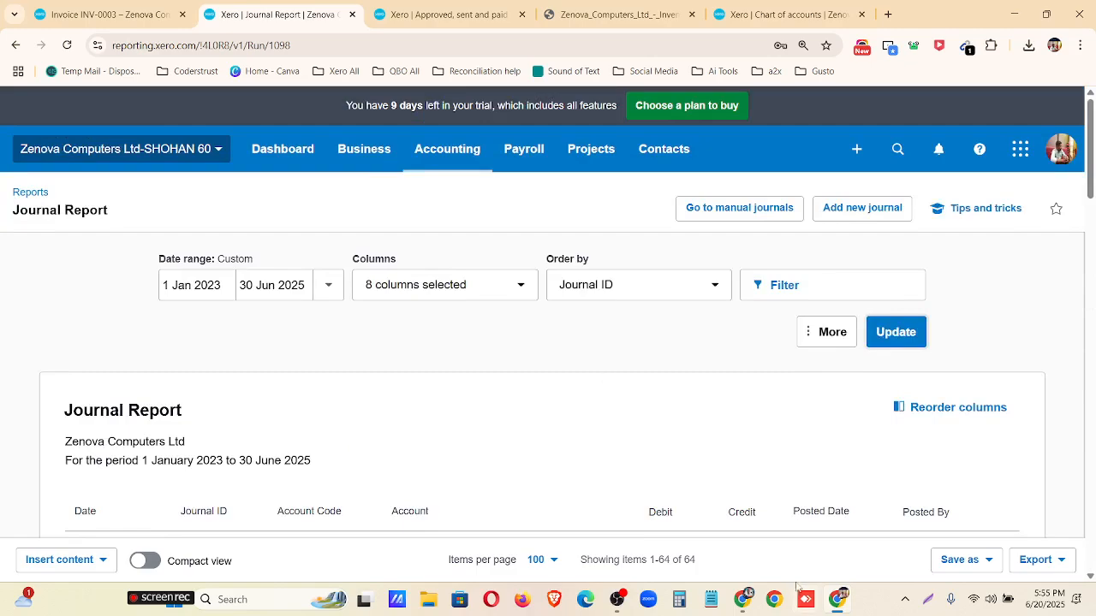
Switch to the Mentor Assignments document in Google Docs and reread the Xero-Assignment-02 task list and submission note.
click(747, 600)
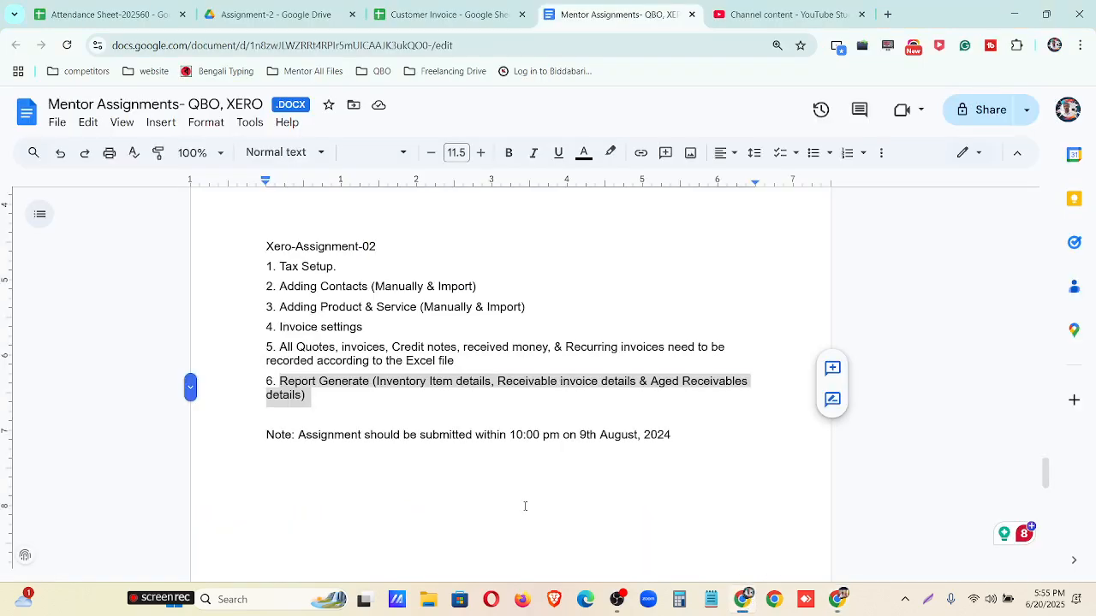
click(381, 402)
drag(263, 236, 473, 405)
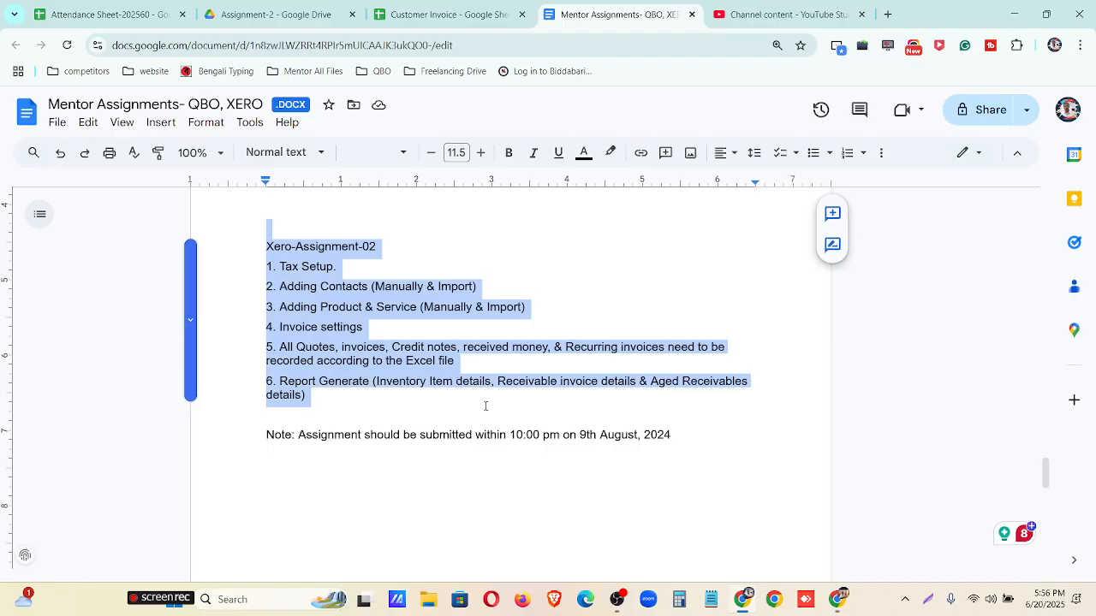
drag(486, 405, 717, 434)
click(562, 401)
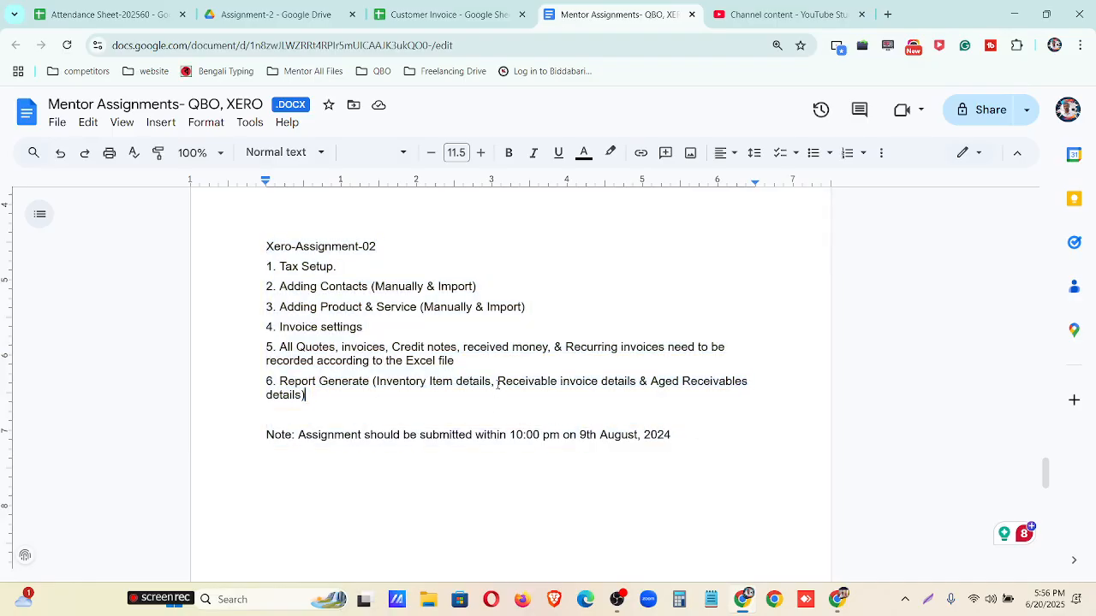
Switch back to Xero, return to the Reports home, search for "accounts" and open the Aged Receivables Summary.
click(837, 522)
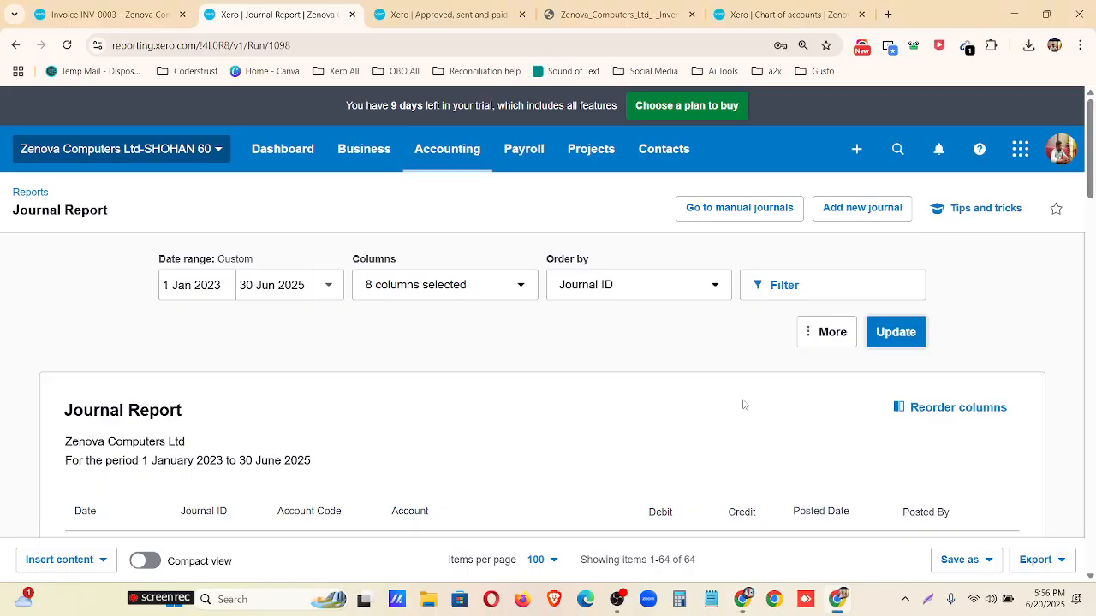
click(44, 195)
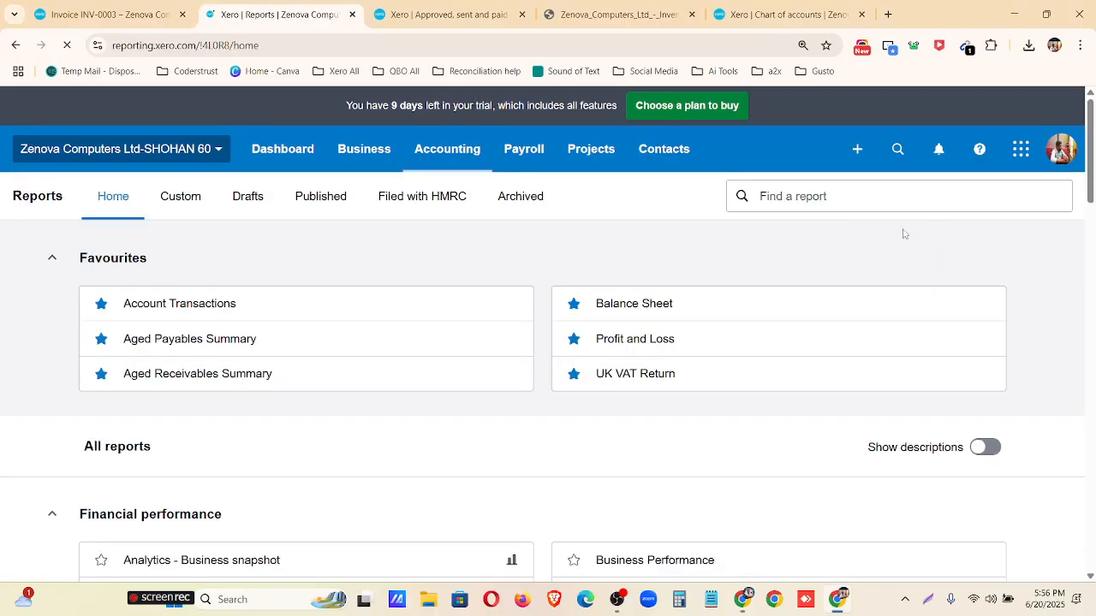
click(765, 203)
text(acc)
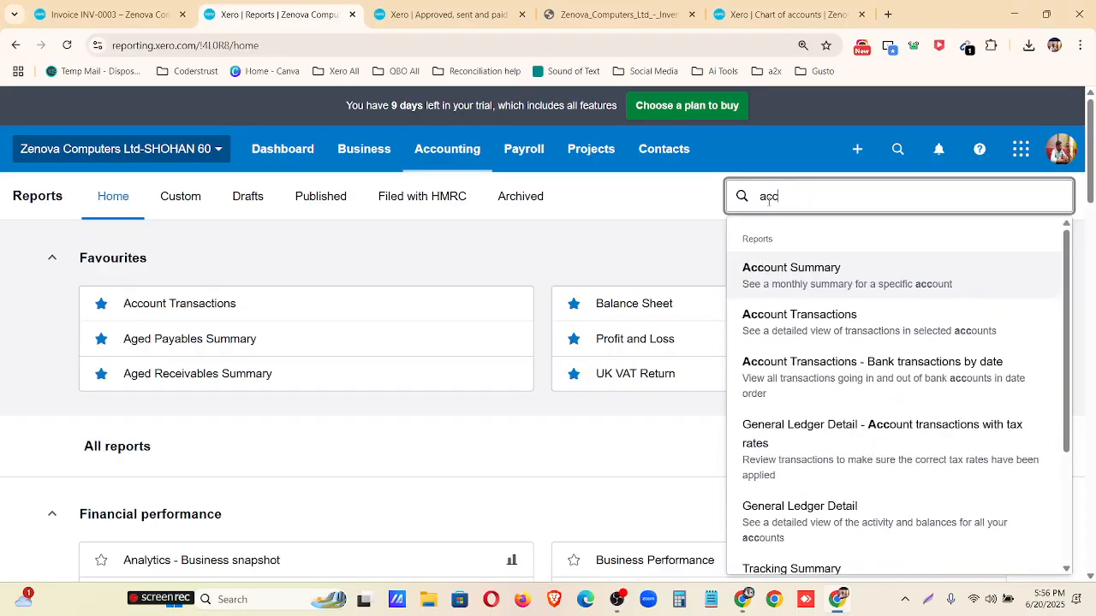
text(ounts)
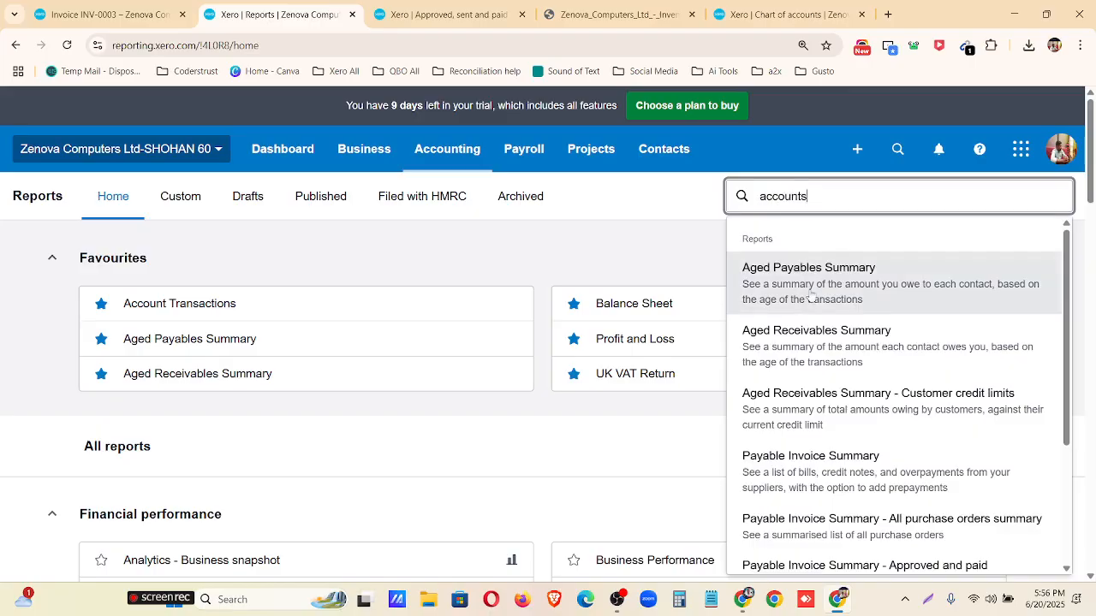
scroll(835, 342, down, 2)
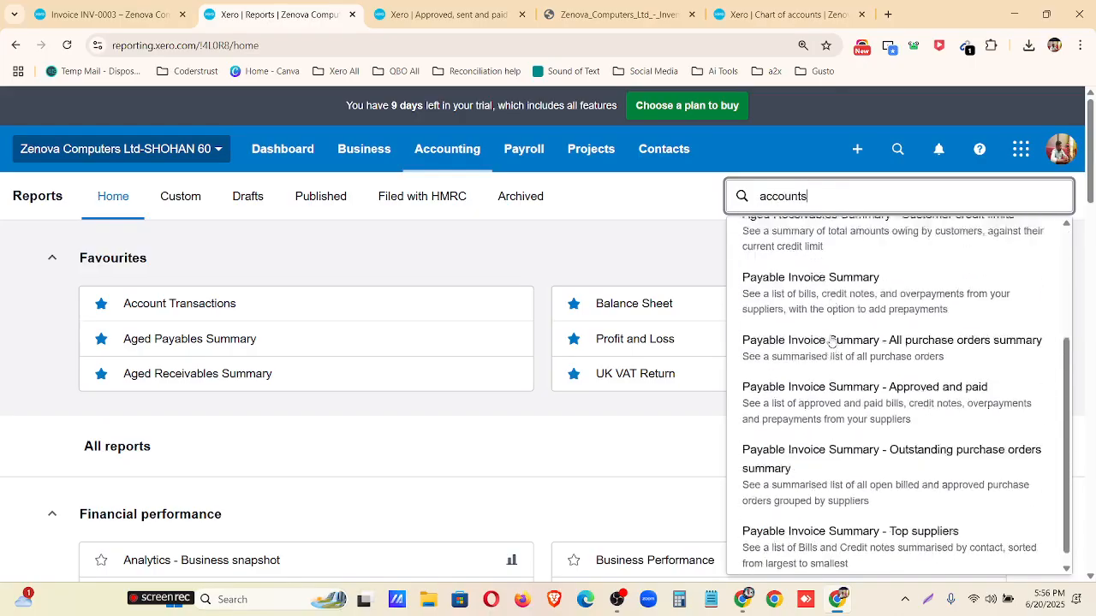
scroll(837, 350, up, 2)
click(837, 351)
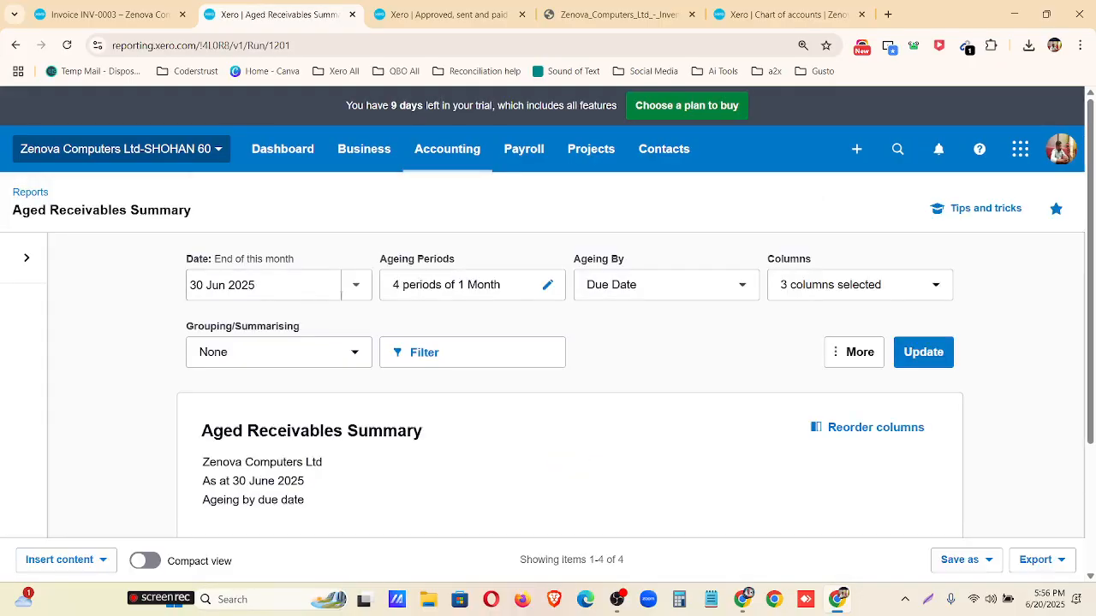
Update the Aged Receivables Summary and review each contact's ageing balances, the overall total and the percentage row.
click(921, 351)
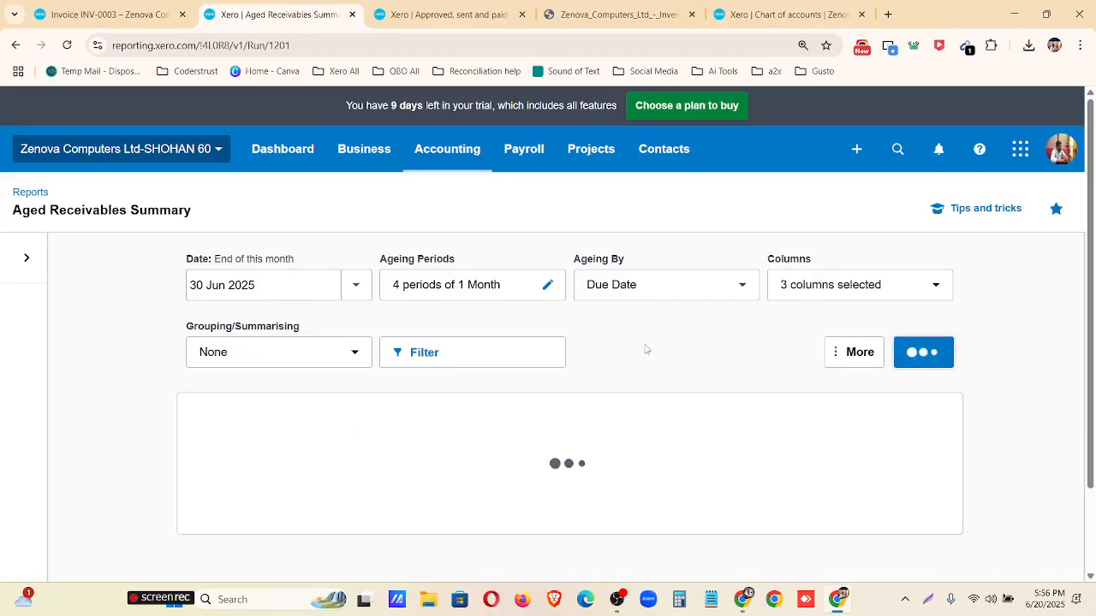
scroll(646, 350, down, 1)
scroll(883, 409, down, 2)
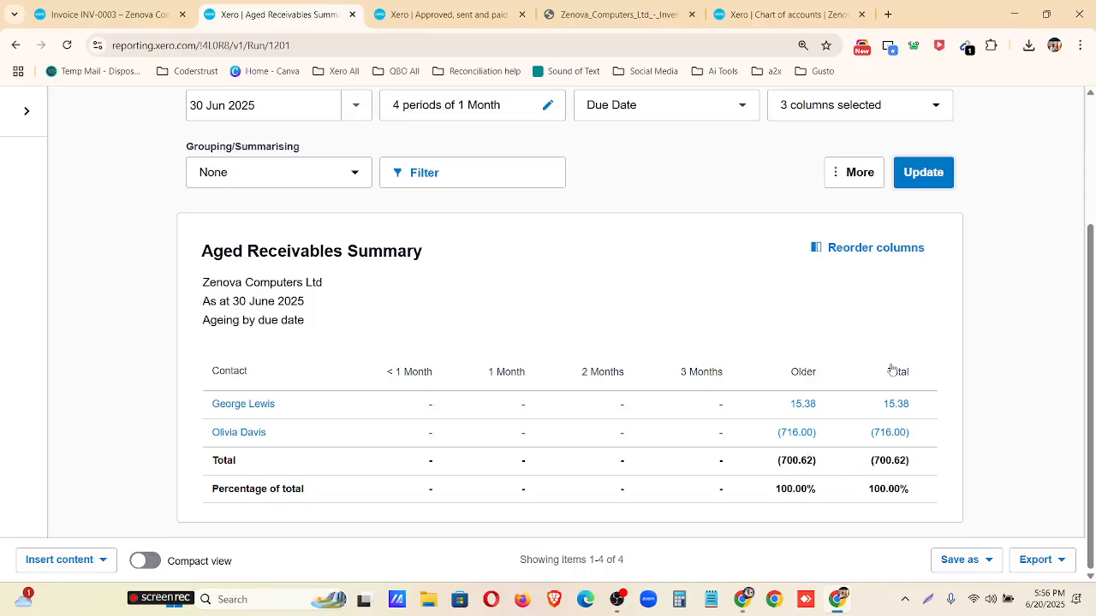
scroll(1046, 336, up, 2)
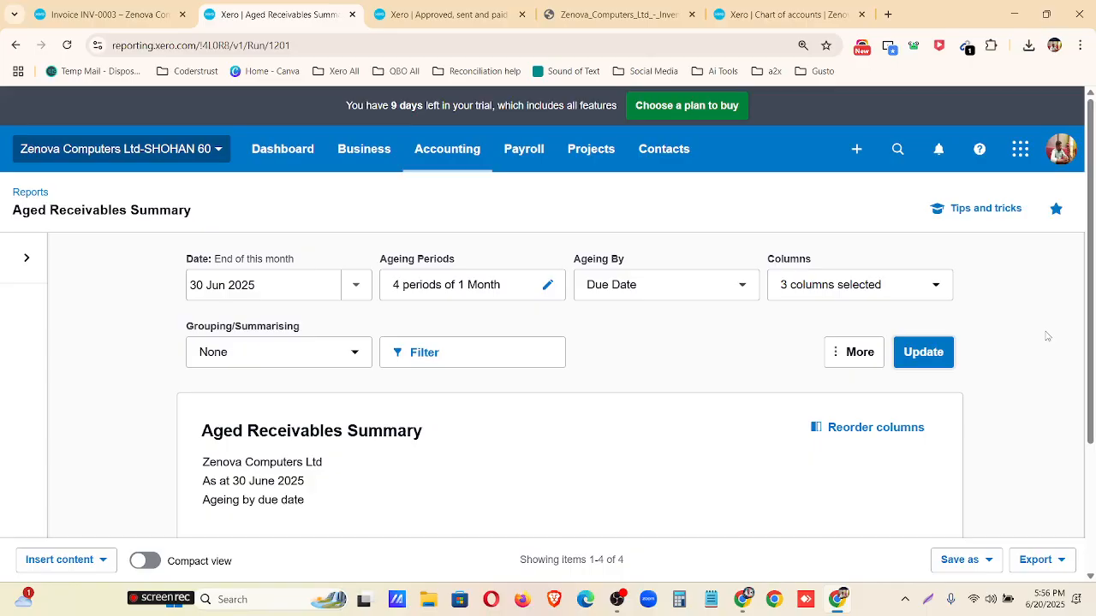
key(ctrl)
key(Return)
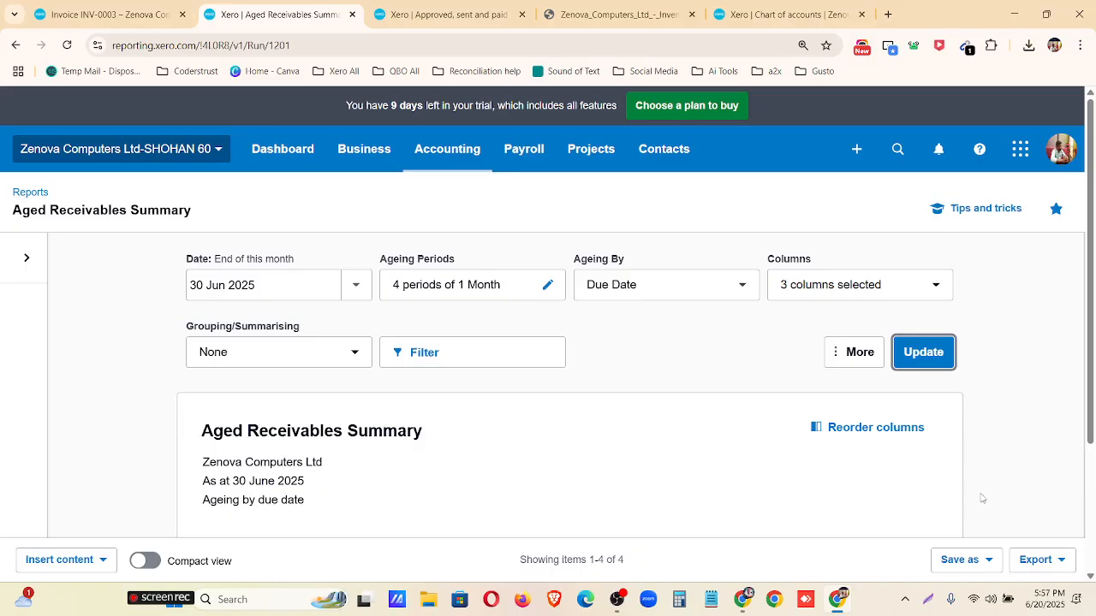
key(Return)
scroll(942, 411, down, 2)
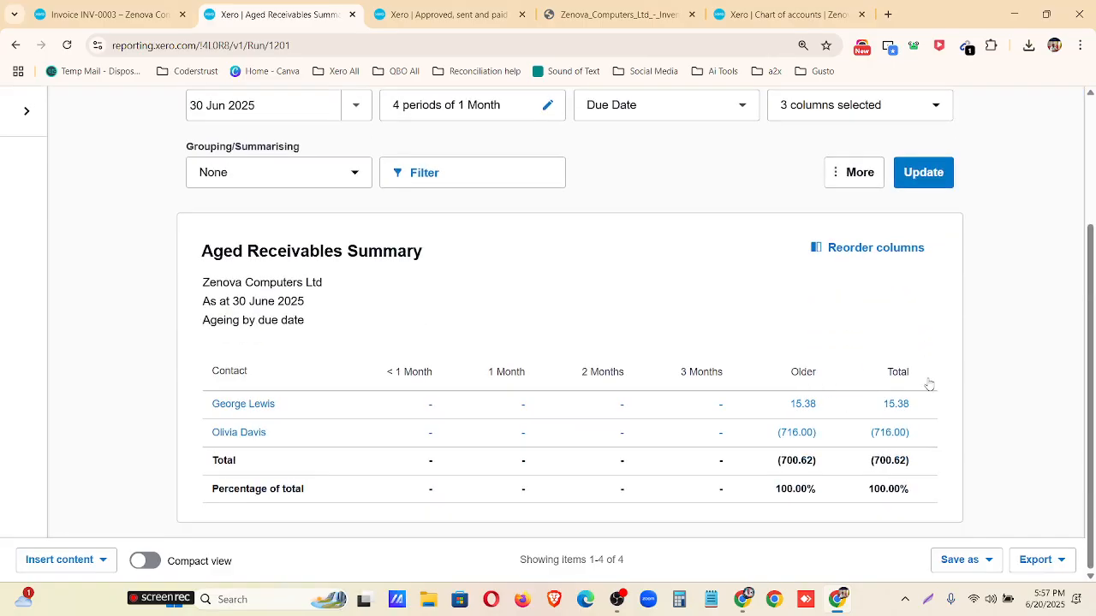
key(Return)
click(617, 600)
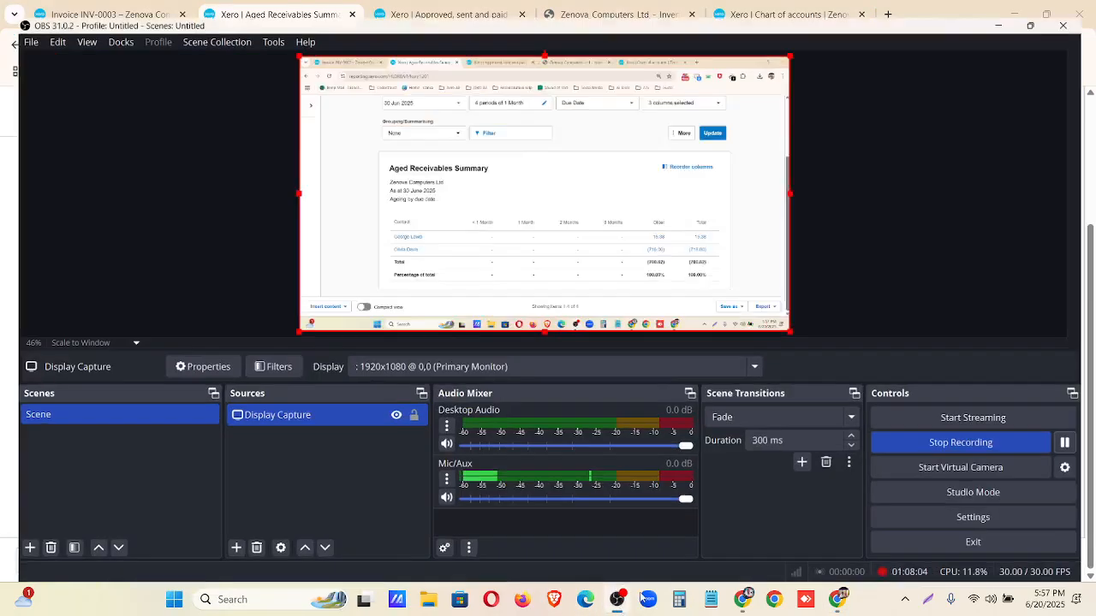